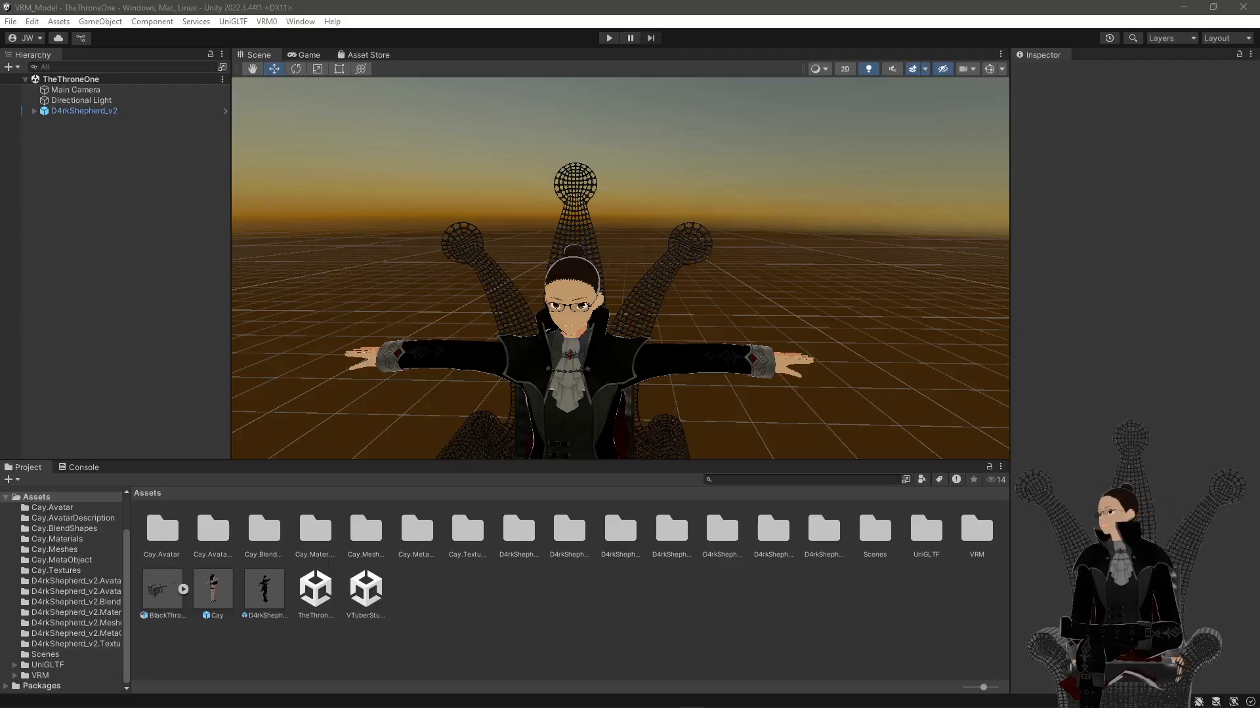
View the YouTube tutorial on making a VRM model sit, and return to Unity to inspect the seated avatar on its throne
{"action": "left_click_drag", "start_coordinate": [1258, 262], "coordinate": [807, 1]}
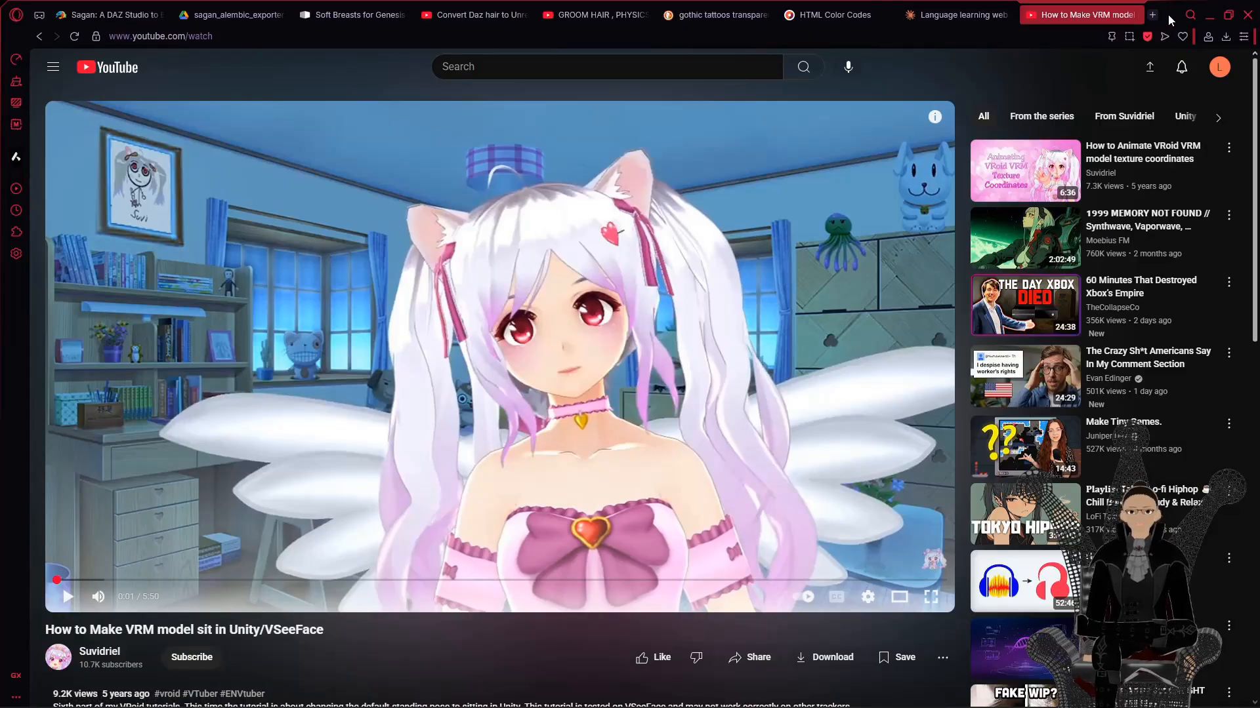
{"action": "left_click_drag", "start_coordinate": [1168, 17], "coordinate": [1259, 342]}
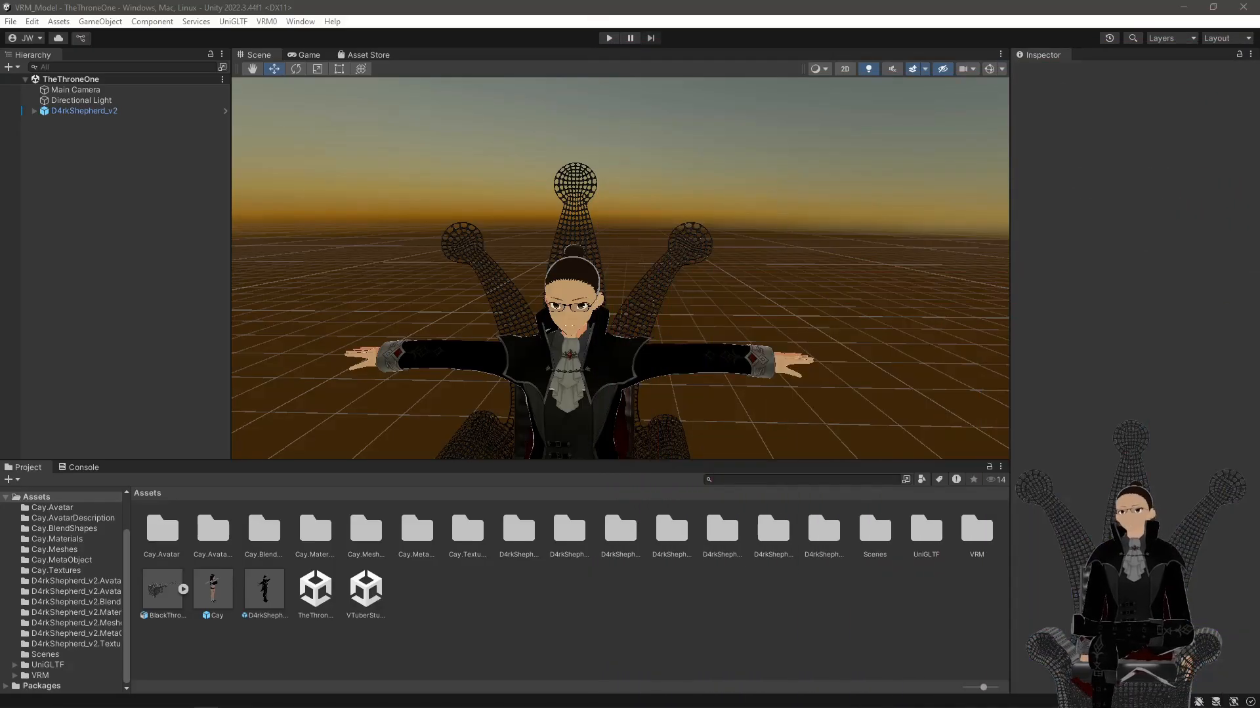
{"action": "scroll", "coordinate": [695, 387], "scroll_direction": "down", "scroll_amount": 5}
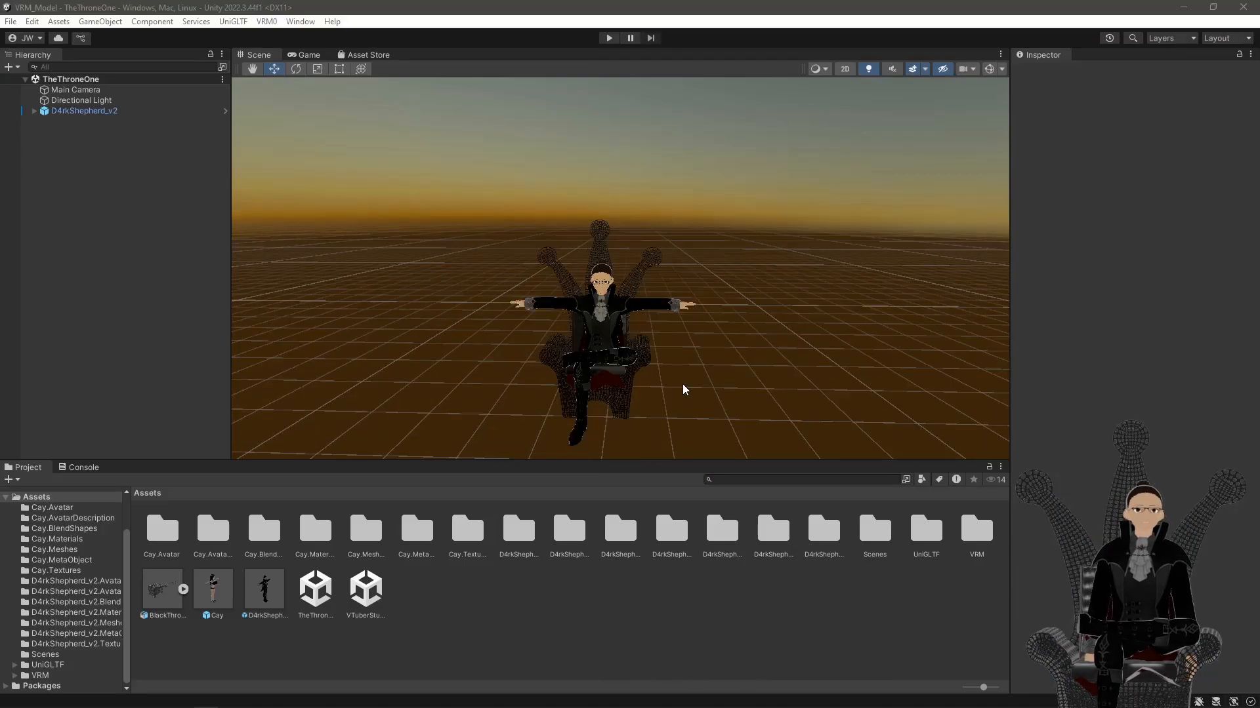
{"action": "scroll", "coordinate": [582, 364], "scroll_direction": "up", "scroll_amount": 5}
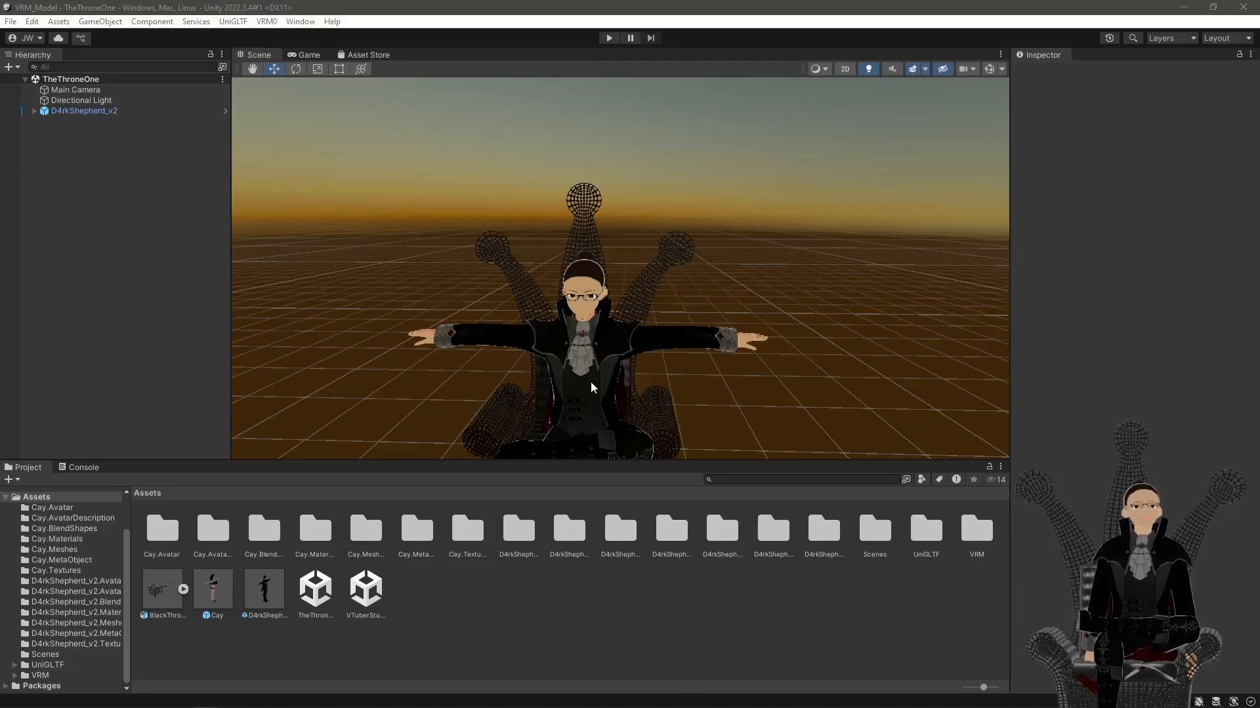
{"action": "middle_click_drag", "start_coordinate": [639, 380], "coordinate": [639, 355]}
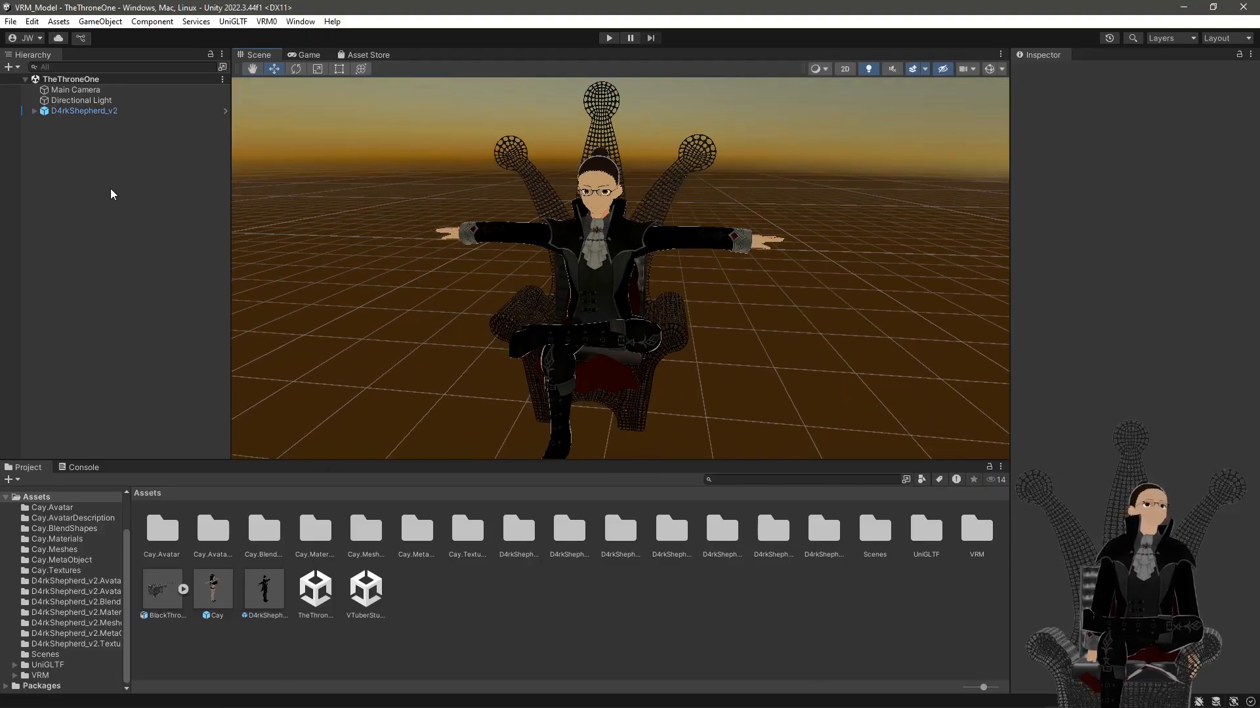
Hide the existing D4rkShepherd_v2 avatar in the scene and add a second D4rkShepherd_v2 prefab instance in its place
{"action": "left_click", "coordinate": [5, 111]}
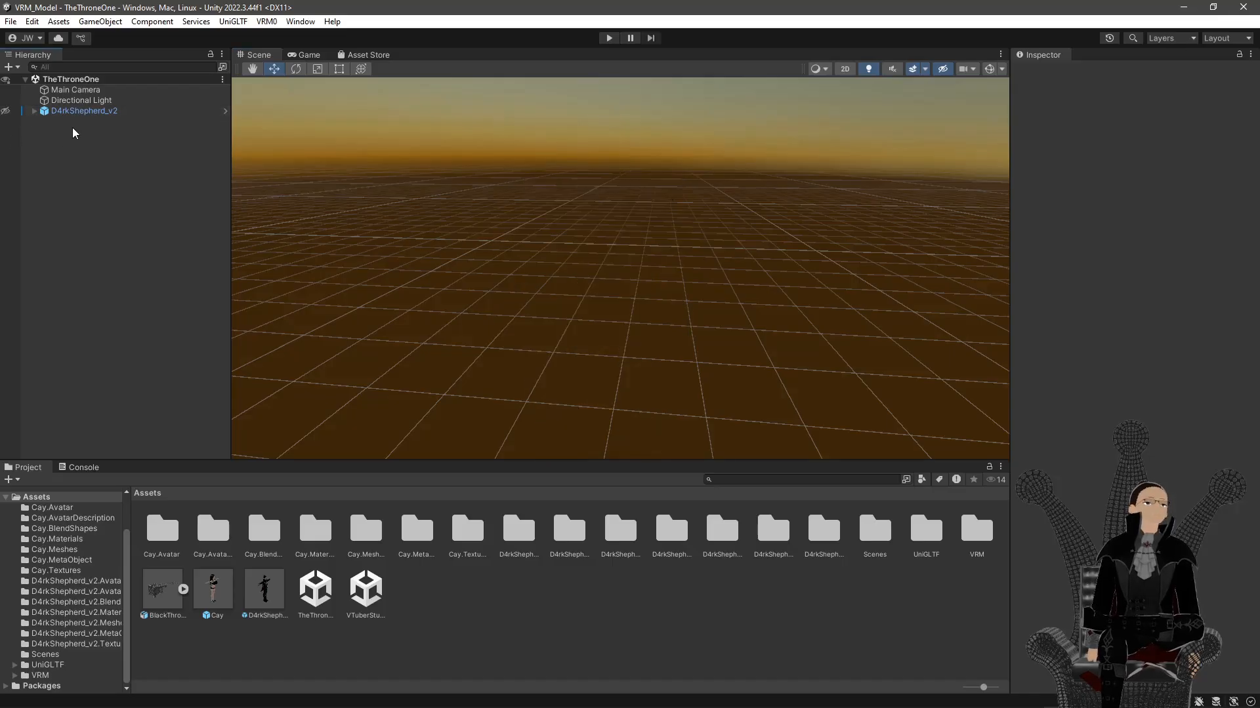
{"action": "left_click_drag", "start_coordinate": [264, 592], "coordinate": [598, 460]}
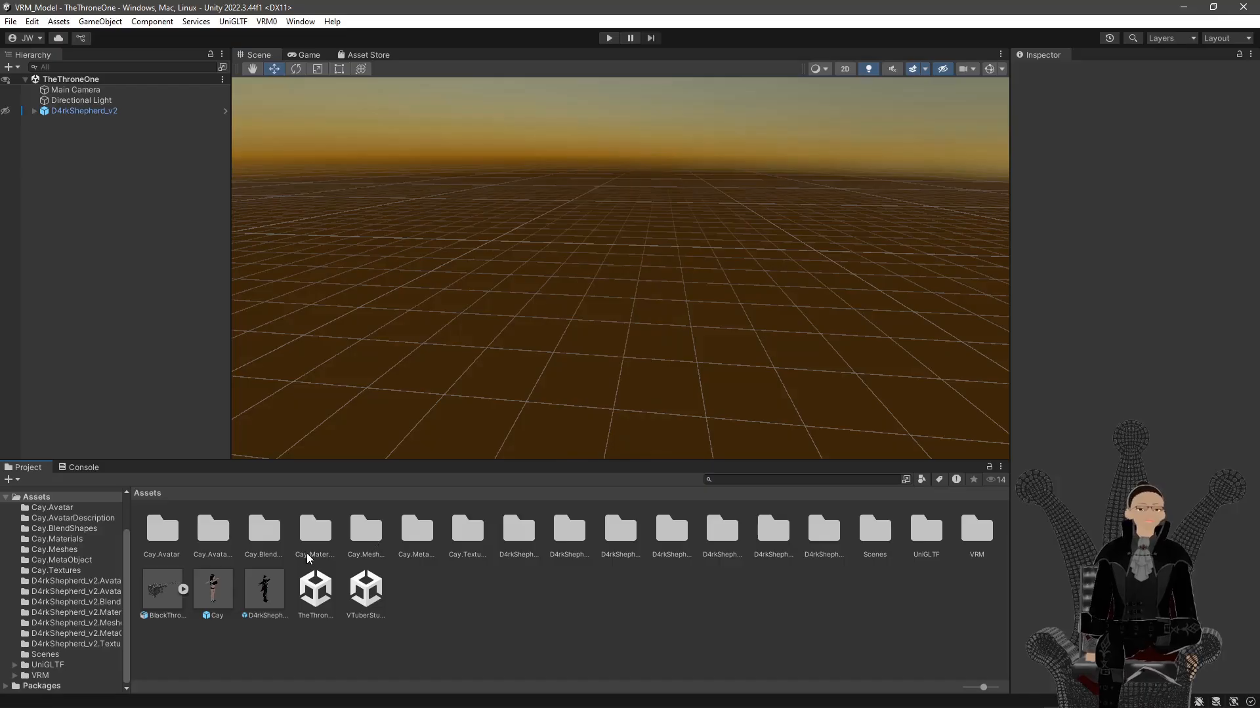
{"action": "left_click_drag", "start_coordinate": [255, 601], "coordinate": [622, 394]}
{"action": "scroll", "coordinate": [630, 338], "scroll_direction": "up", "scroll_amount": 3}
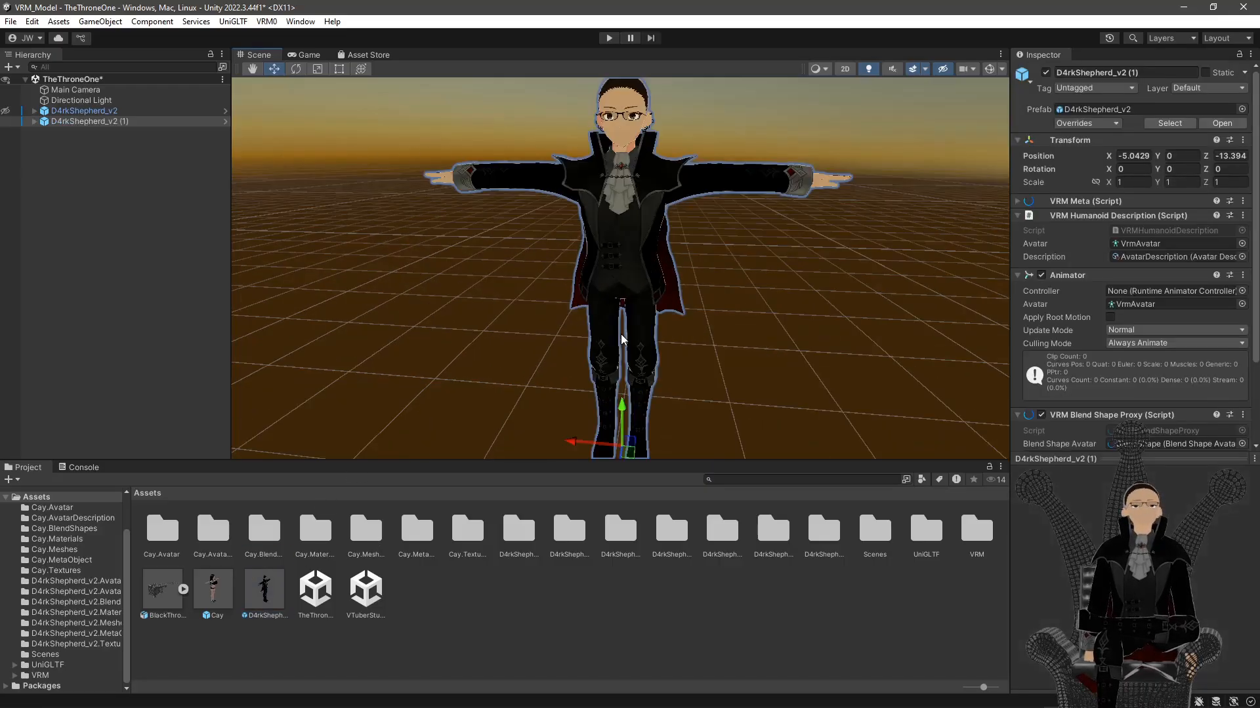
{"action": "left_click_drag", "start_coordinate": [674, 332], "coordinate": [708, 313], "text": "alt"}
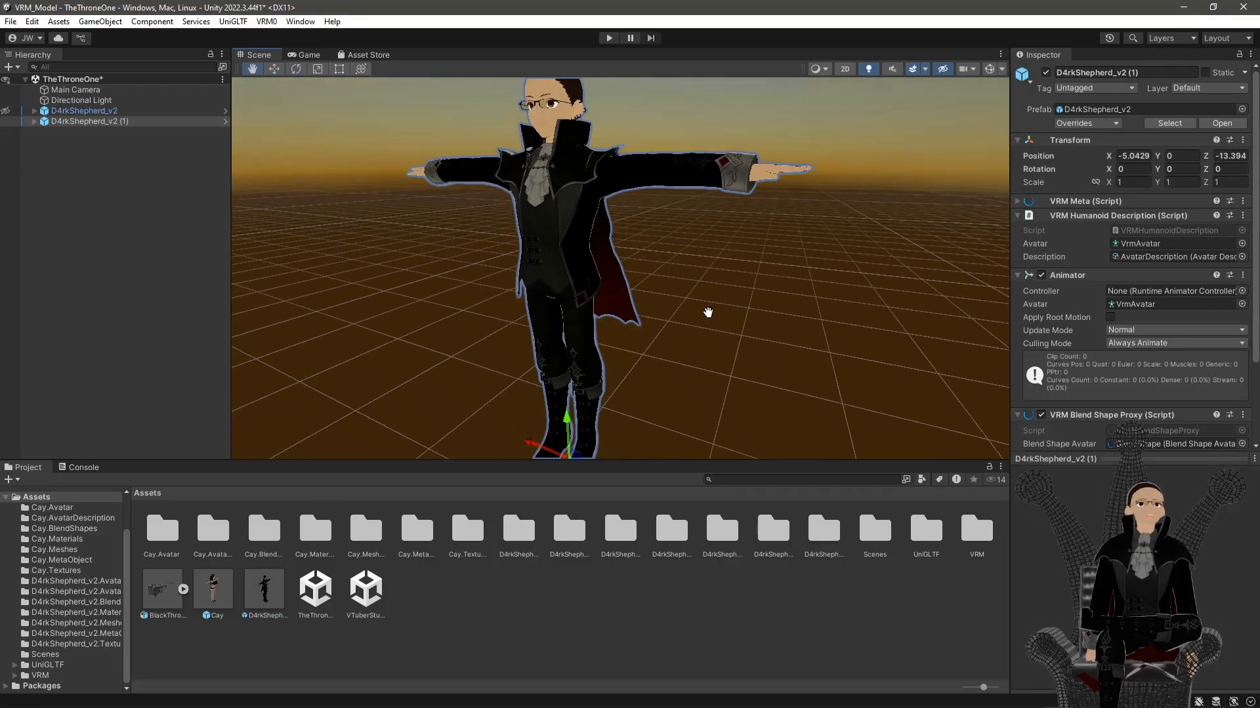
Expand the new D4rkShepherd_v2 (1) avatar's skeleton from Root through J_Bip_C_Hips to show the spine and upper leg bones
{"action": "left_click", "coordinate": [36, 121]}
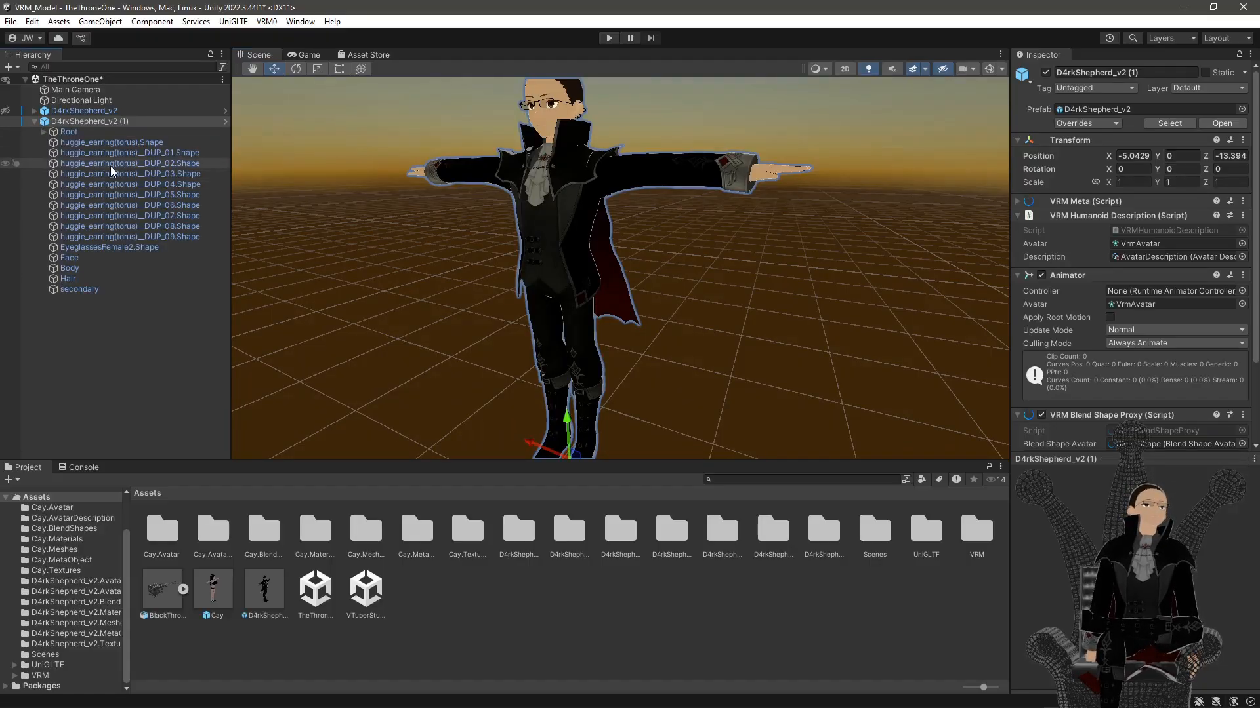
{"action": "left_click", "coordinate": [43, 133]}
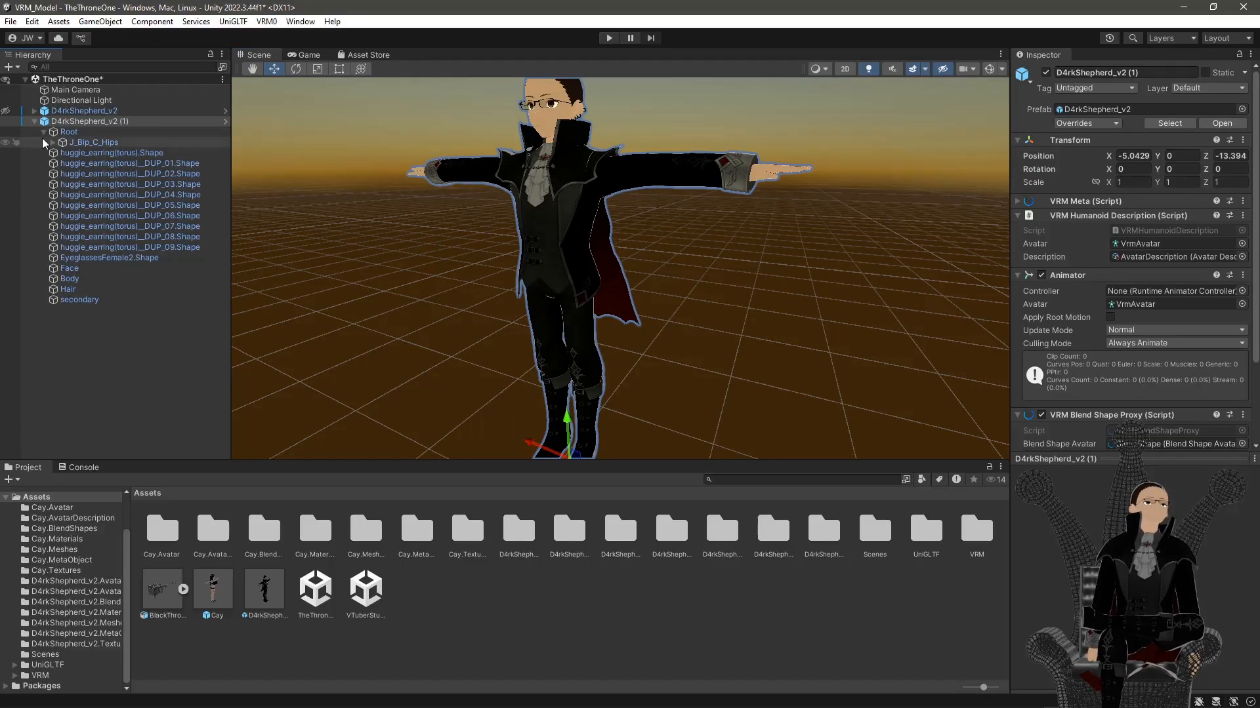
{"action": "left_click", "coordinate": [48, 143]}
{"action": "left_click", "coordinate": [53, 143]}
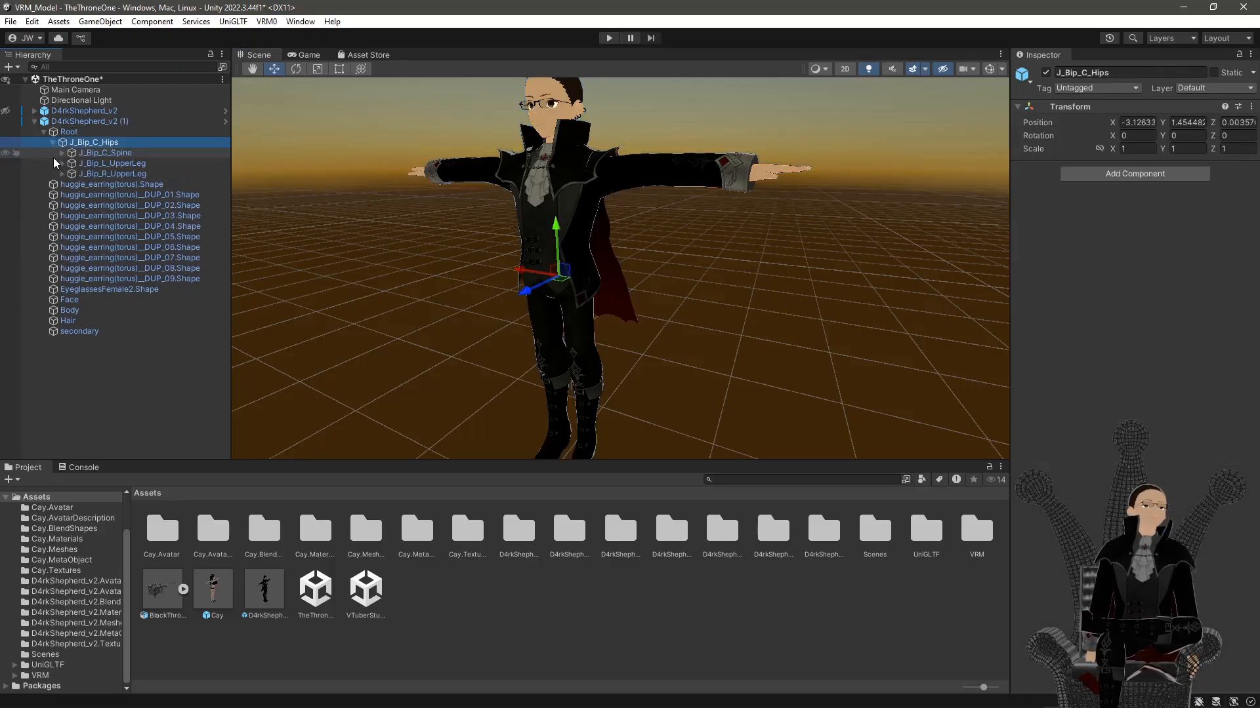
{"action": "left_click", "coordinate": [267, 24]}
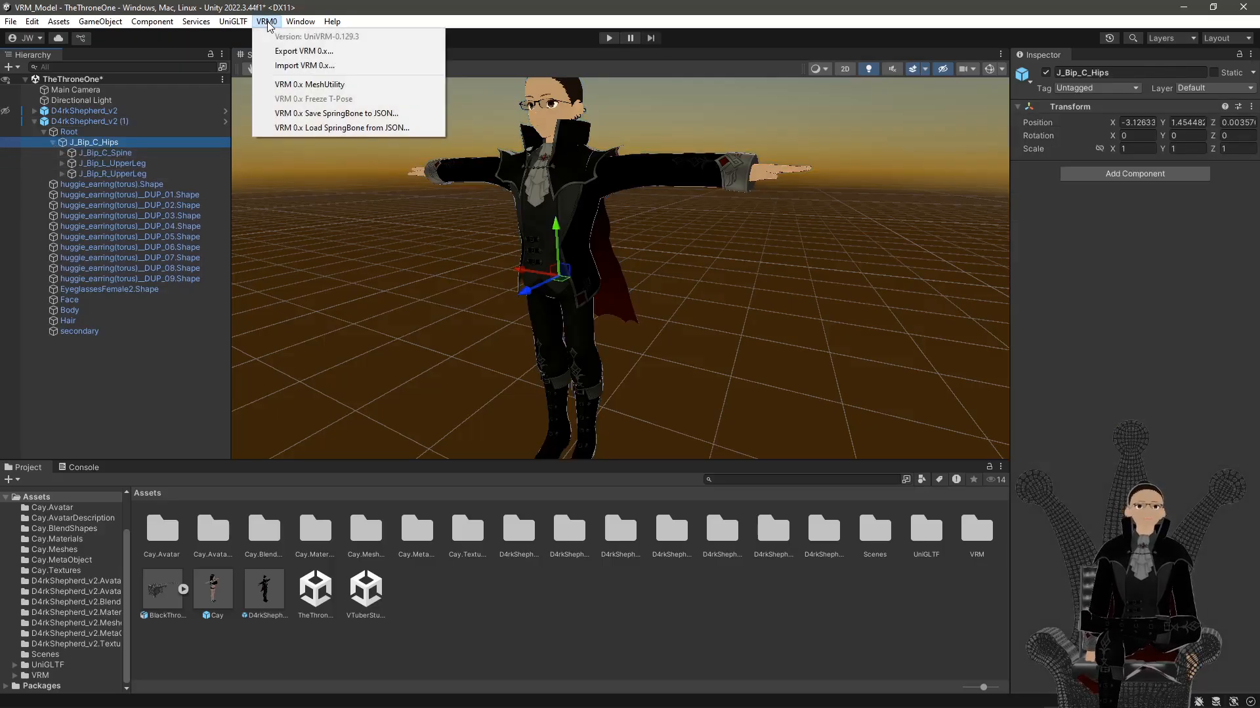
{"action": "left_click", "coordinate": [306, 66]}
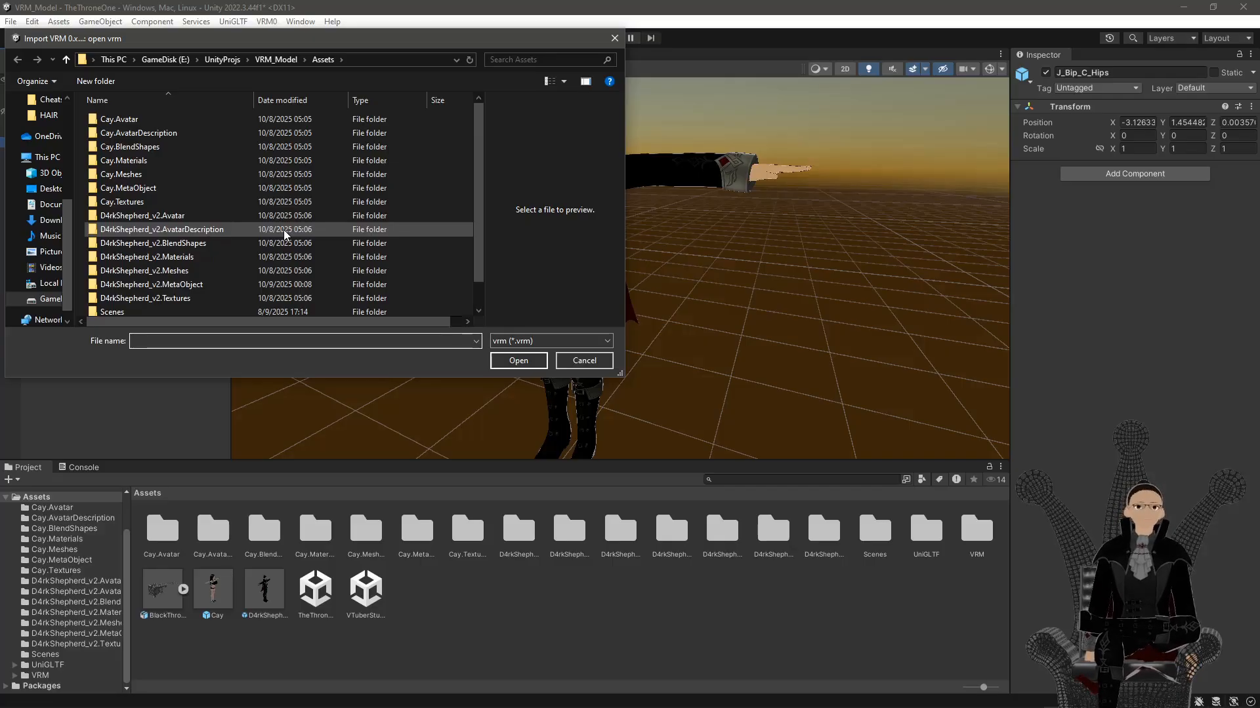
{"action": "scroll", "coordinate": [305, 256], "scroll_direction": "down", "scroll_amount": 1}
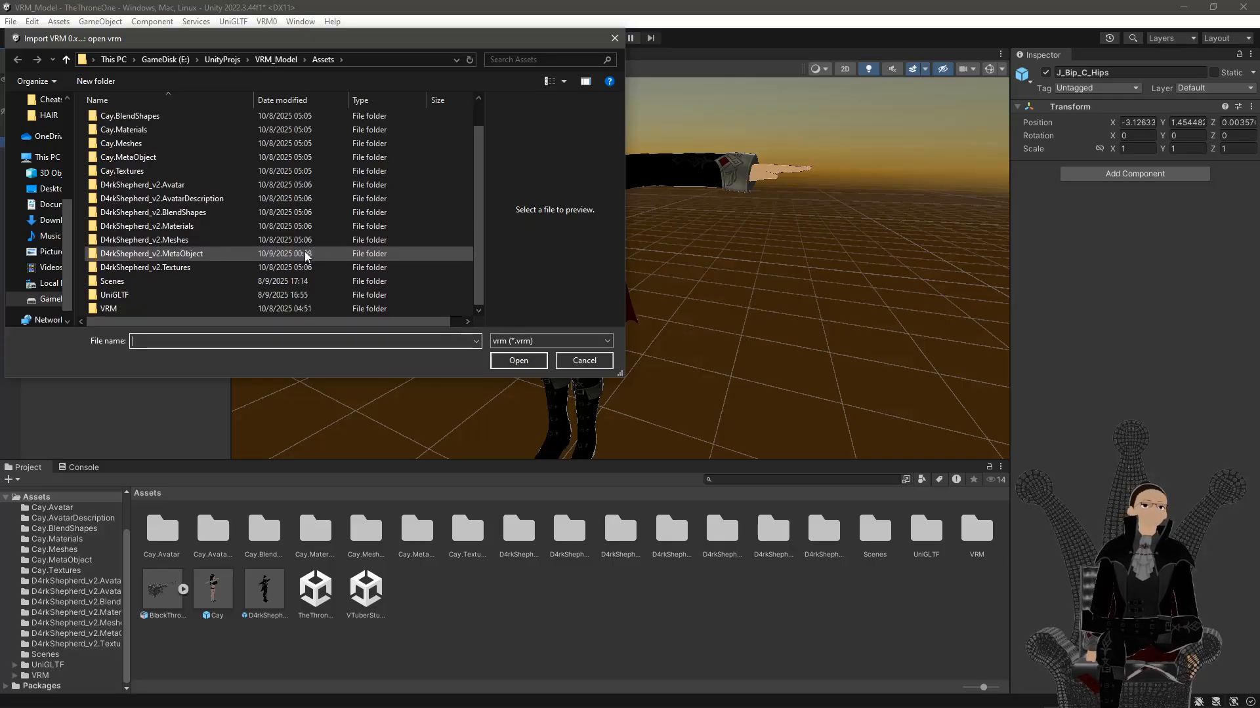
{"action": "double_click", "coordinate": [241, 309]}
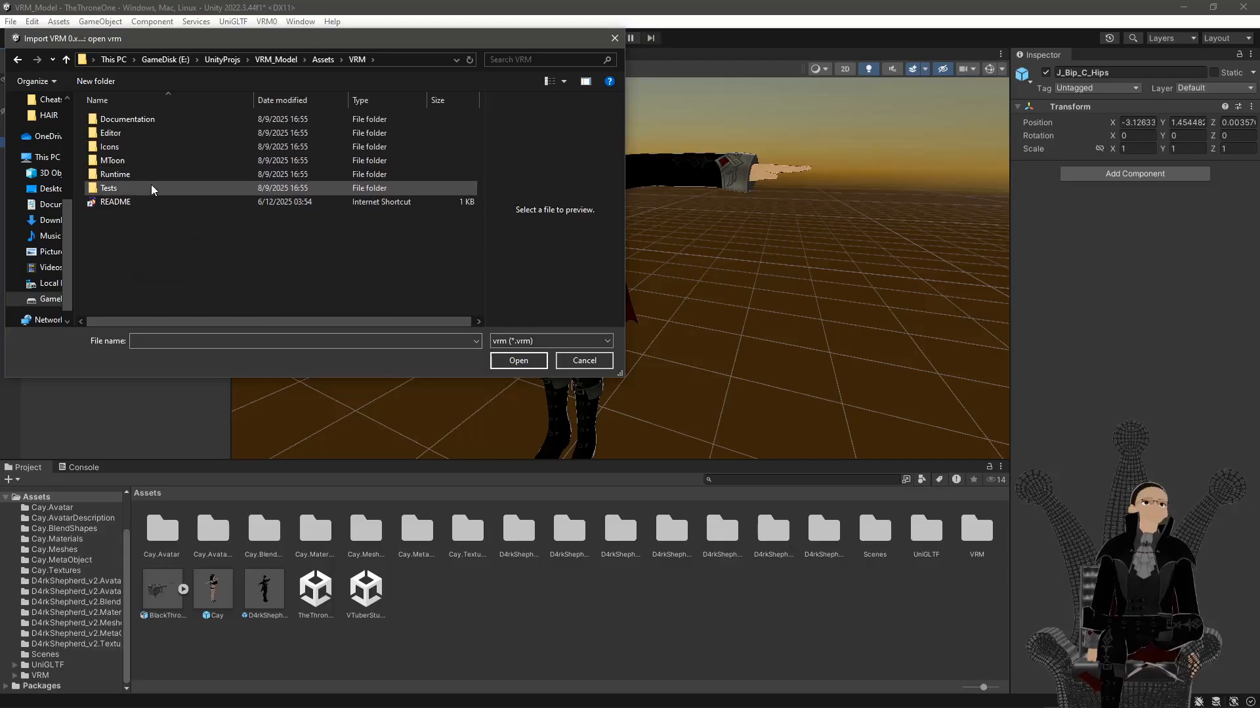
{"action": "left_click", "coordinate": [67, 59]}
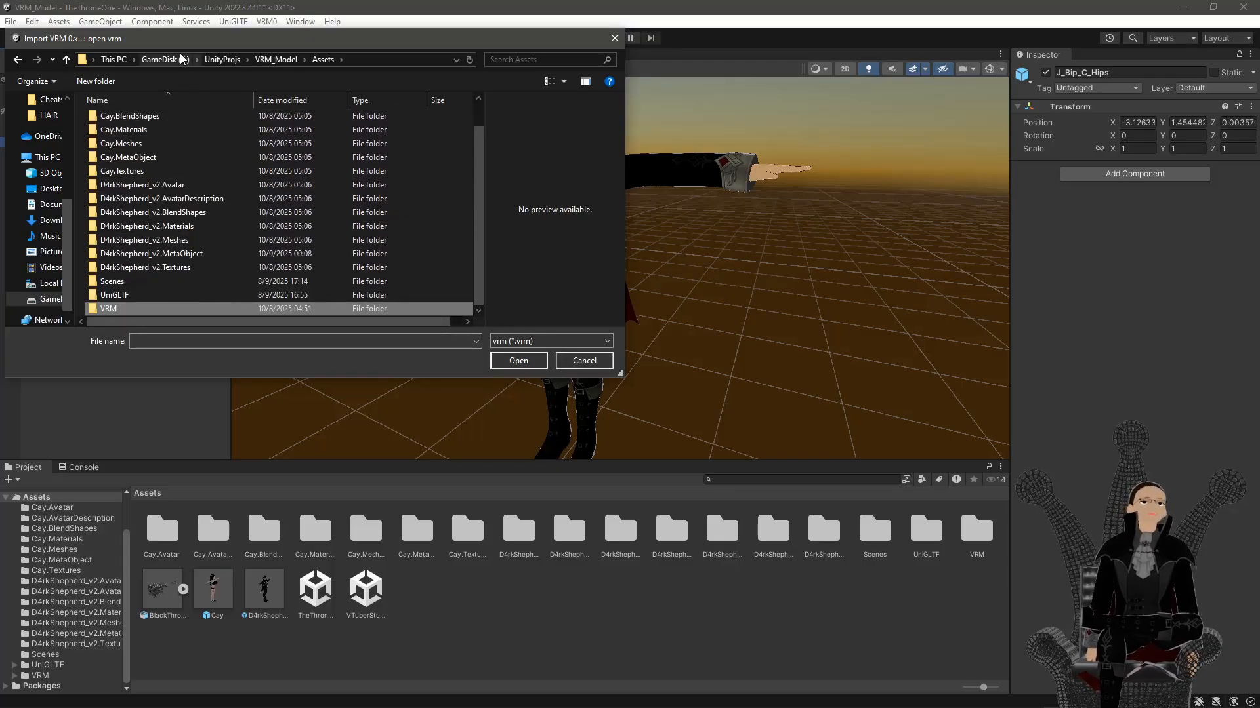
{"action": "left_click", "coordinate": [569, 362]}
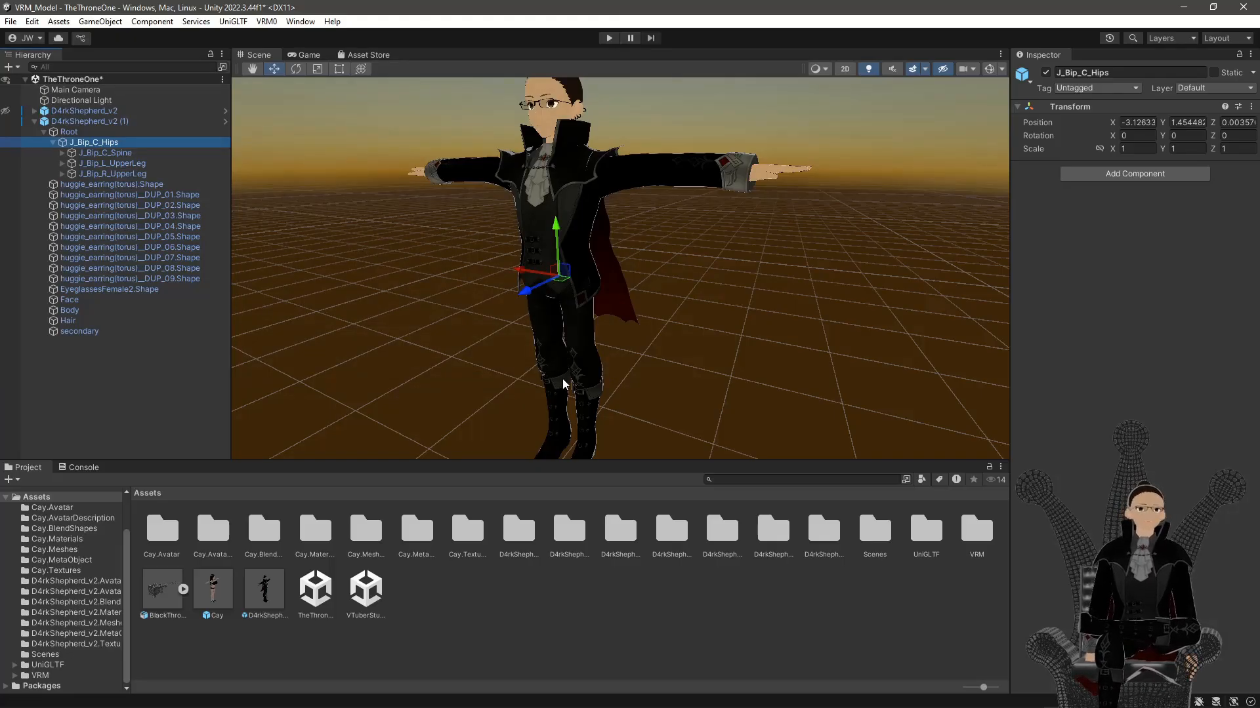
Raise both upper legs forward, rotating J_Bip_L_UpperLeg about -94.5° and J_Bip_R_UpperLeg about -93.7° around X
{"action": "left_click", "coordinate": [62, 152]}
{"action": "left_click", "coordinate": [102, 153]}
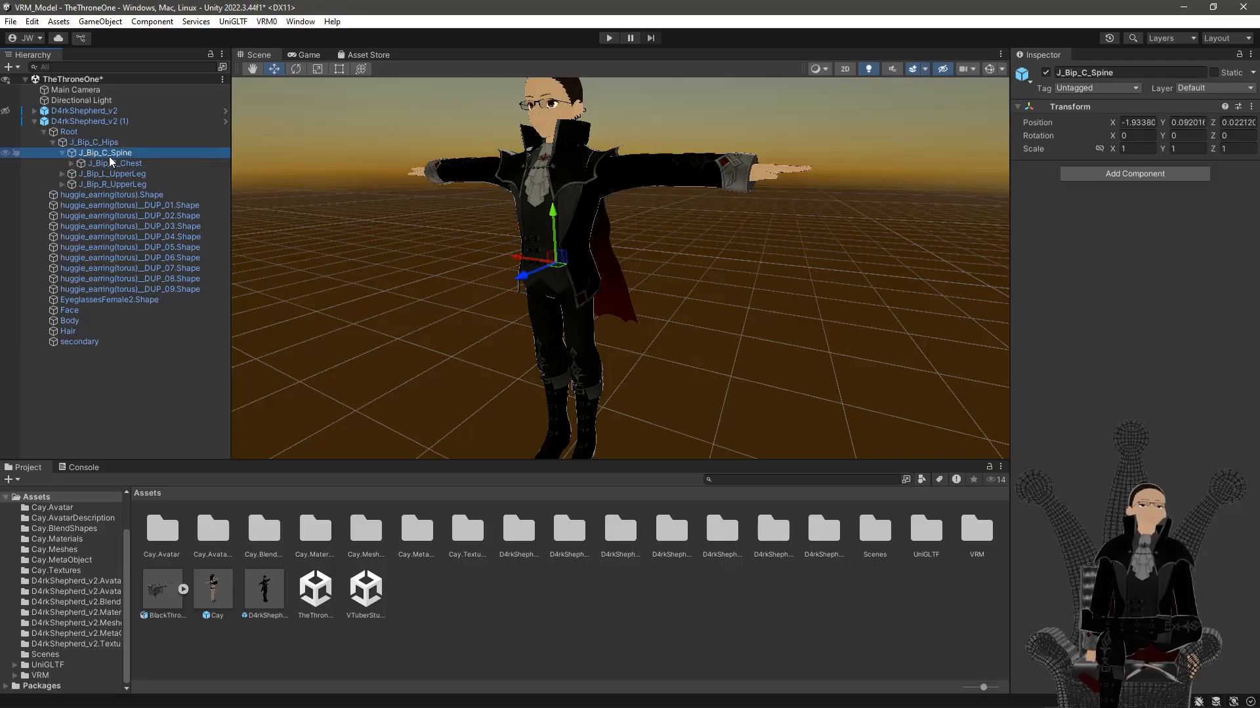
{"action": "left_click", "coordinate": [112, 175]}
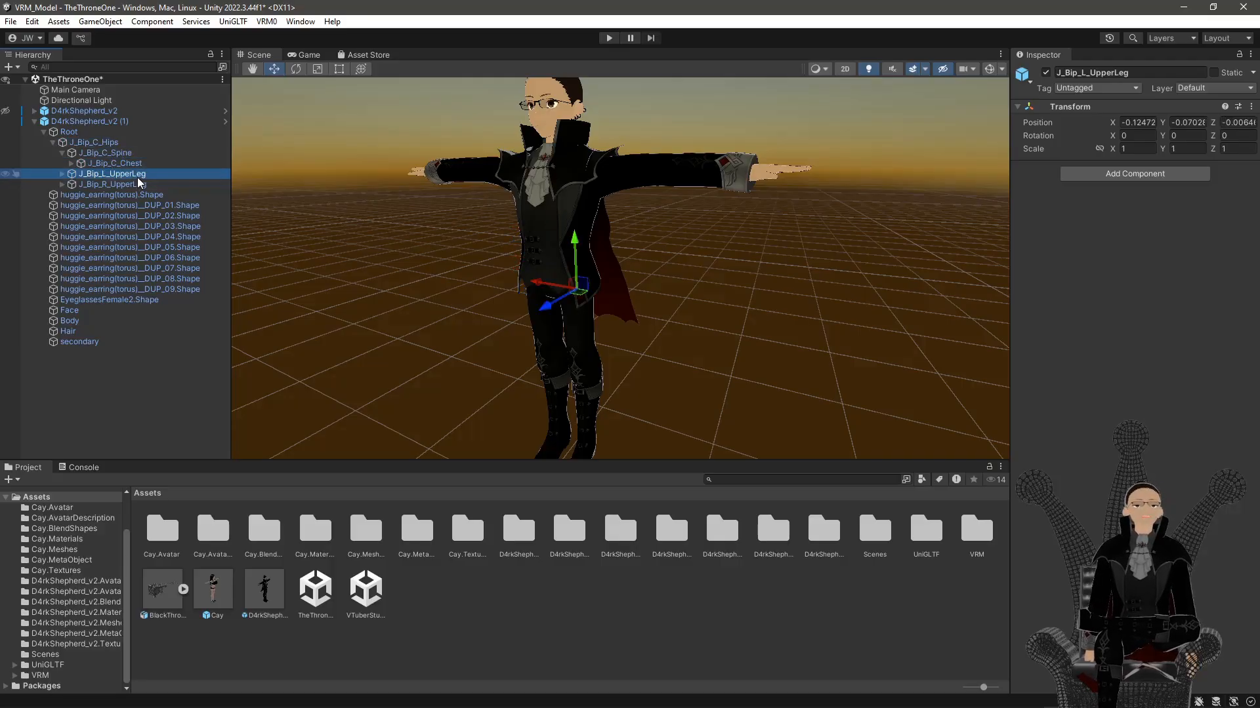
{"action": "left_click", "coordinate": [296, 69]}
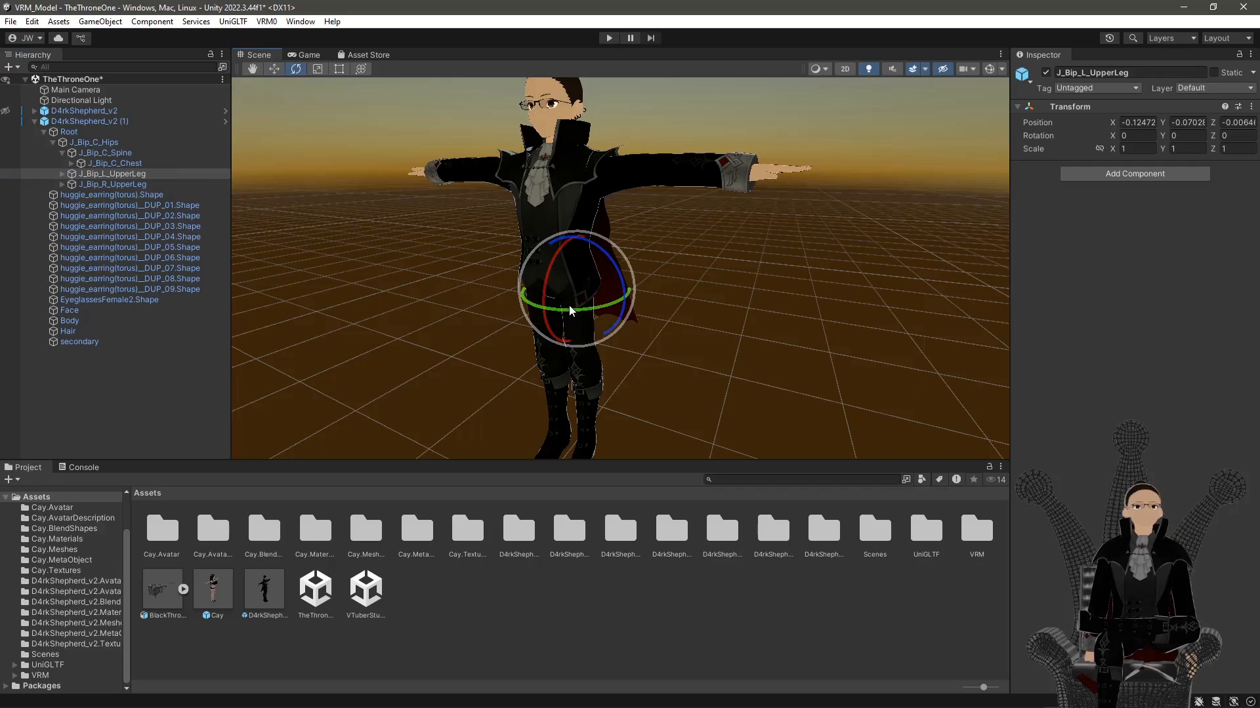
{"action": "left_click_drag", "start_coordinate": [548, 323], "coordinate": [588, 182]}
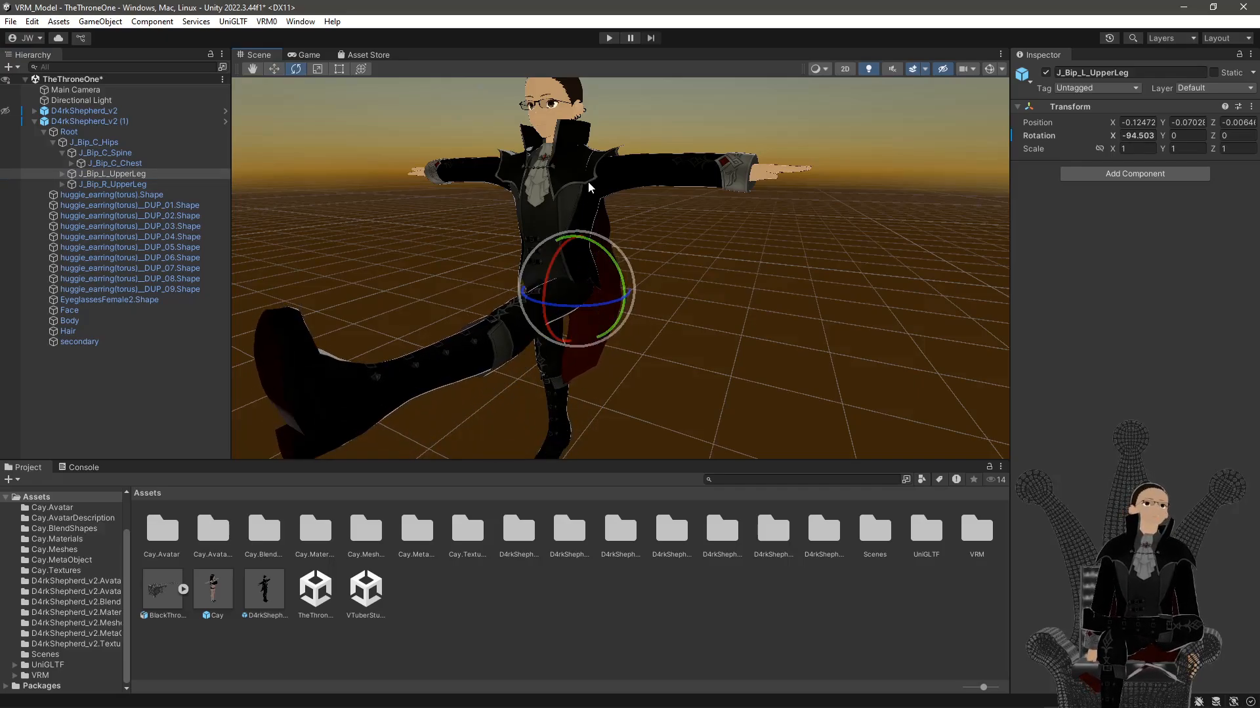
{"action": "left_click", "coordinate": [102, 186]}
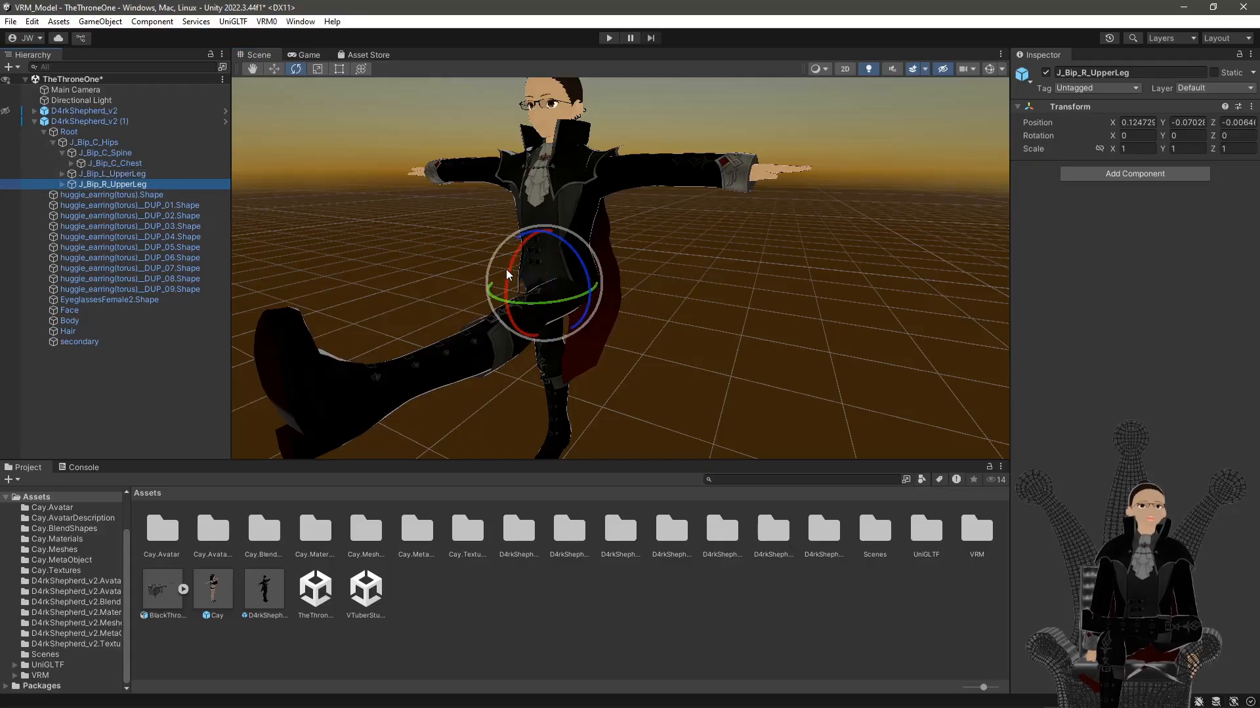
{"action": "left_click_drag", "start_coordinate": [505, 273], "coordinate": [643, 121]}
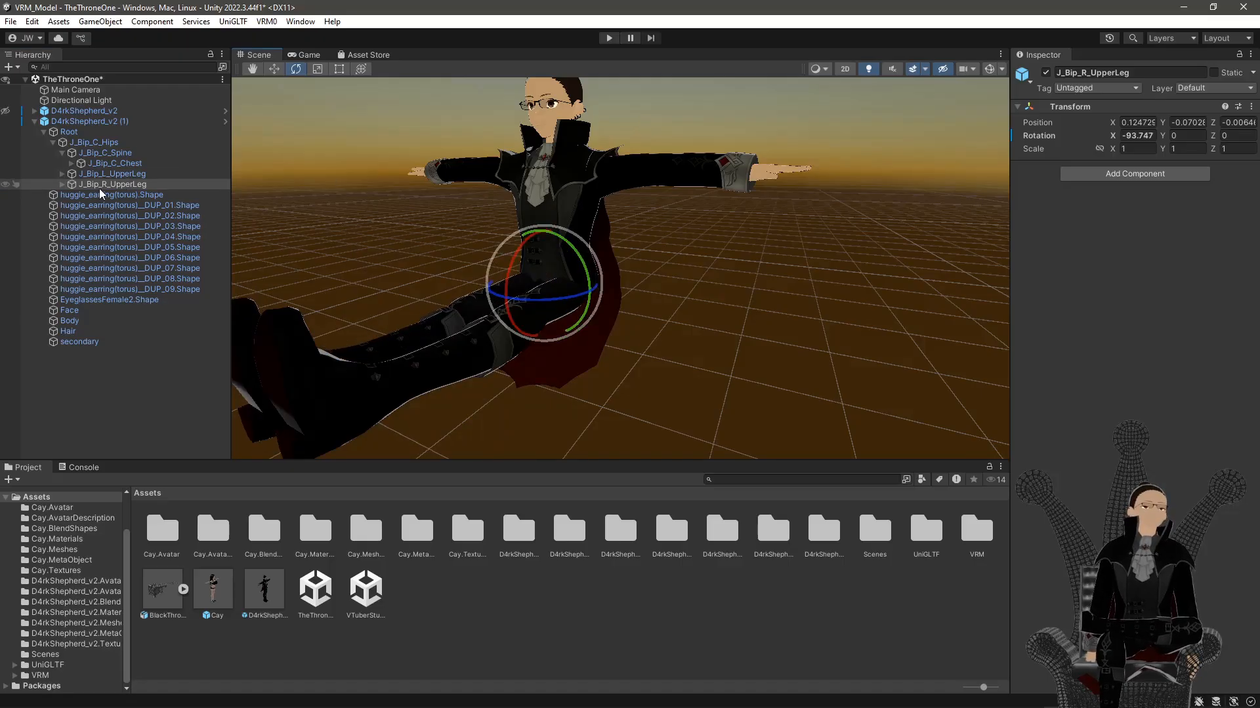
Bend both knees down, rotating J_Bip_R_LowerLeg about 90.6° and J_Bip_L_LowerLeg about 86.4° around X
{"action": "left_click", "coordinate": [58, 186]}
{"action": "left_click", "coordinate": [62, 184]}
{"action": "left_click", "coordinate": [139, 196]}
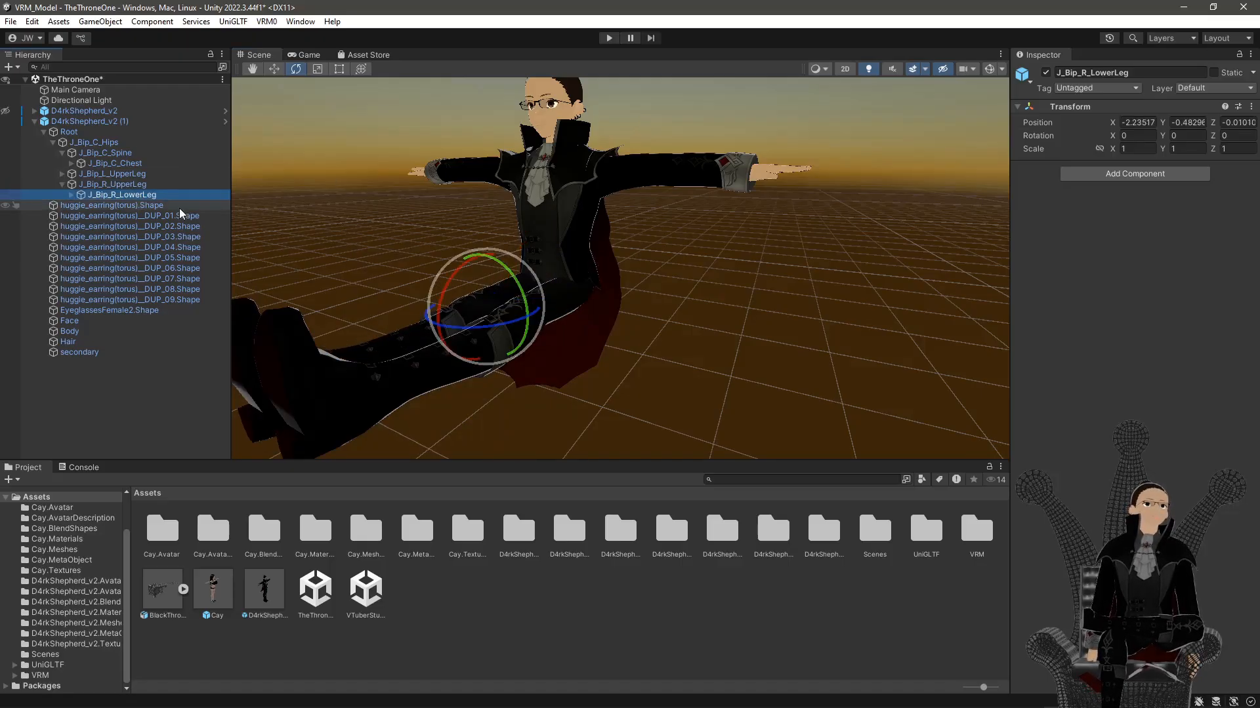
{"action": "left_click_drag", "start_coordinate": [447, 278], "coordinate": [366, 392]}
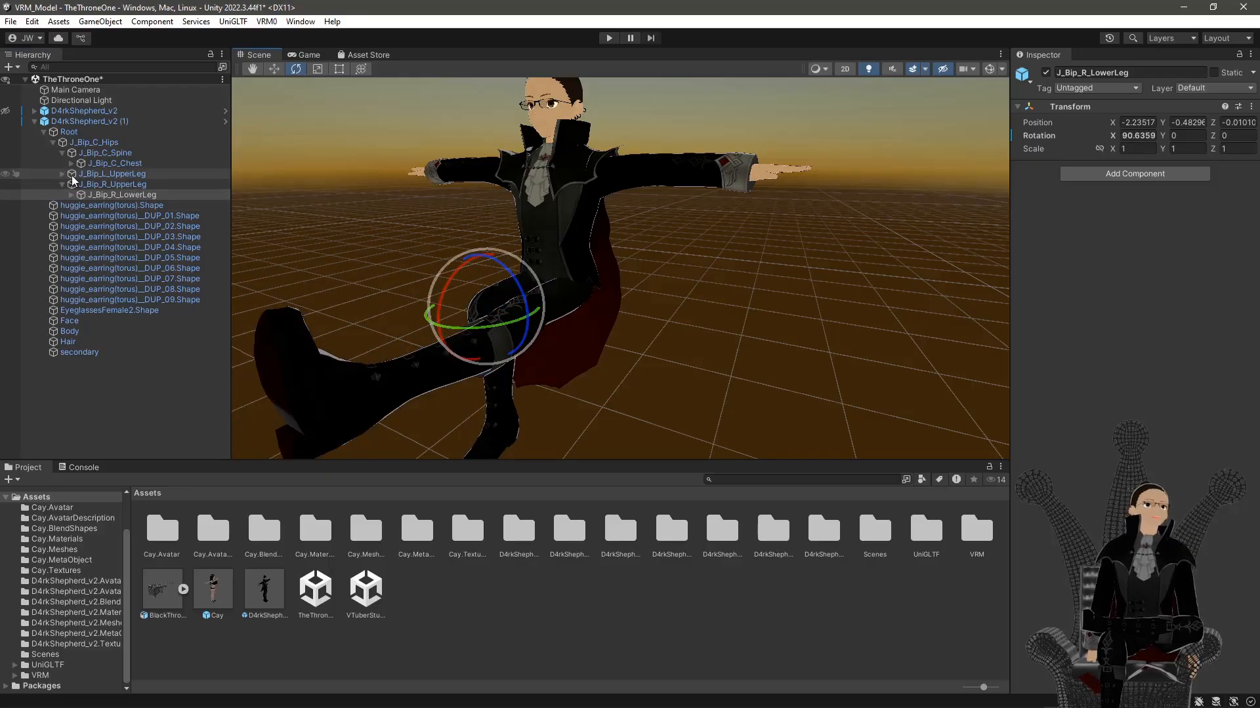
{"action": "left_click", "coordinate": [61, 174]}
{"action": "left_click", "coordinate": [121, 184]}
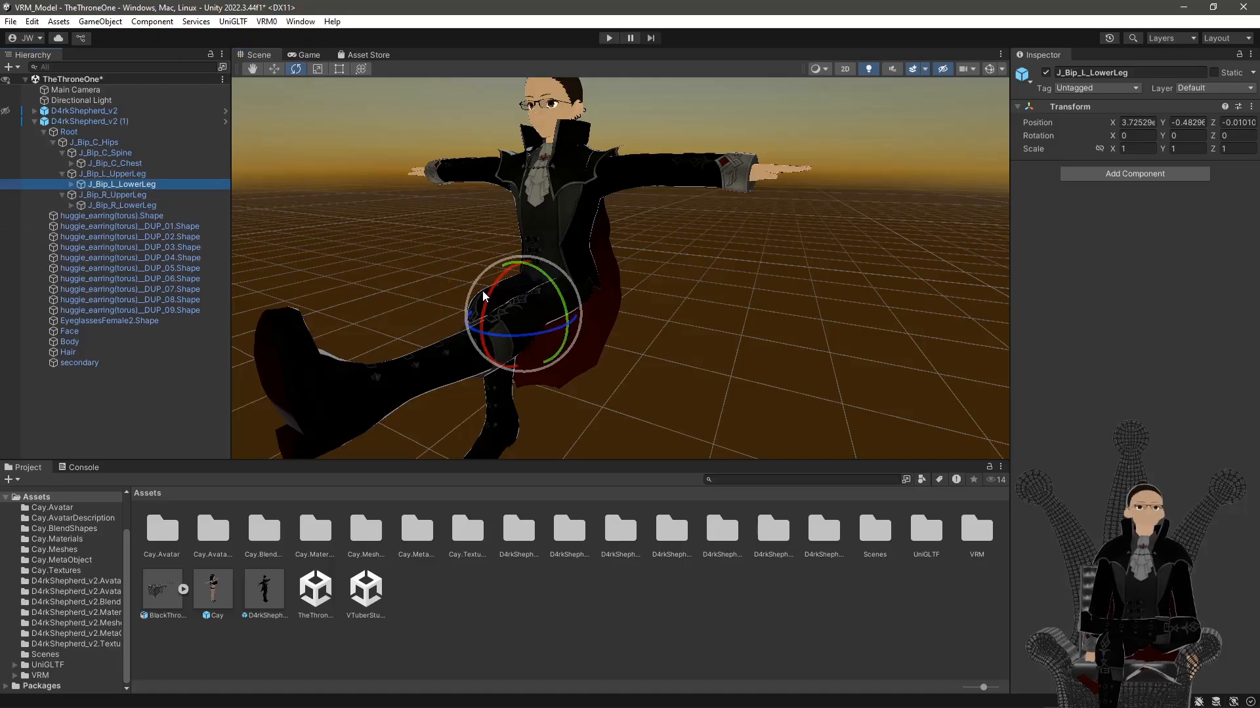
{"action": "left_click_drag", "start_coordinate": [485, 300], "coordinate": [320, 389]}
Duplicate the J_Bip_L_UpperLeg and J_Bip_R_UpperLeg bones together under J_Bip_C_Hips
{"action": "right_click_drag", "start_coordinate": [468, 294], "coordinate": [570, 283]}
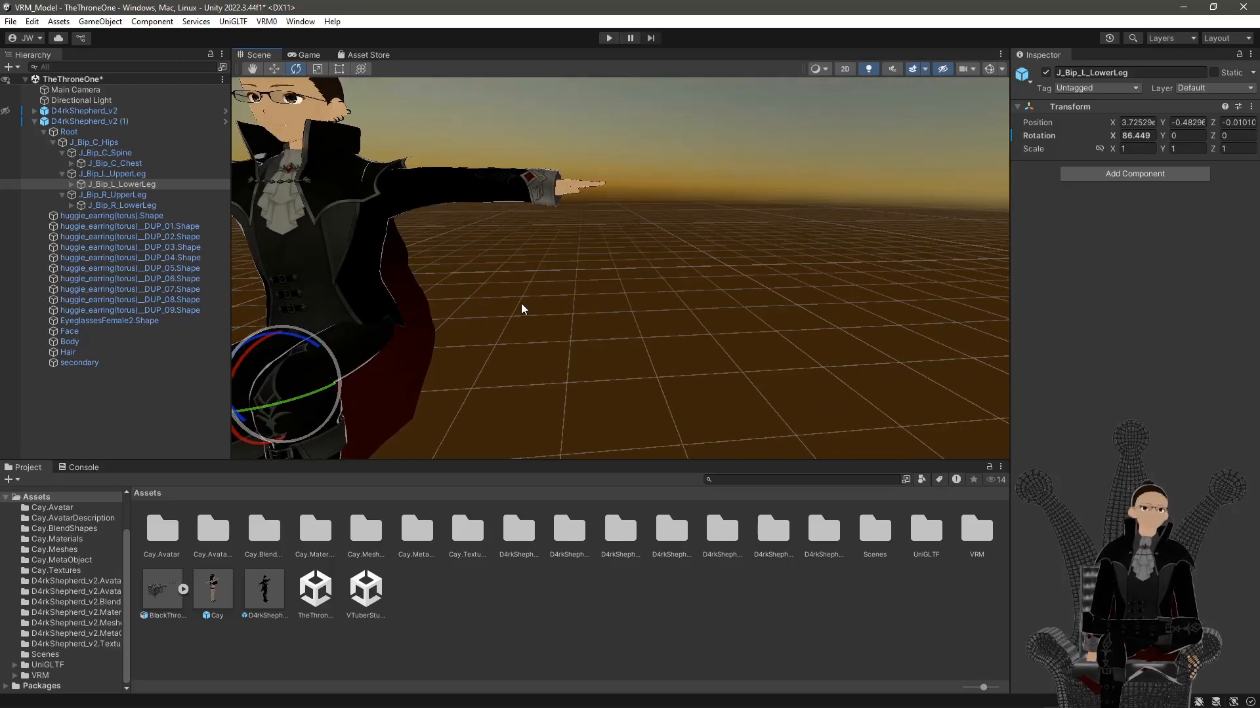
{"action": "middle_click_drag", "start_coordinate": [446, 311], "coordinate": [590, 311]}
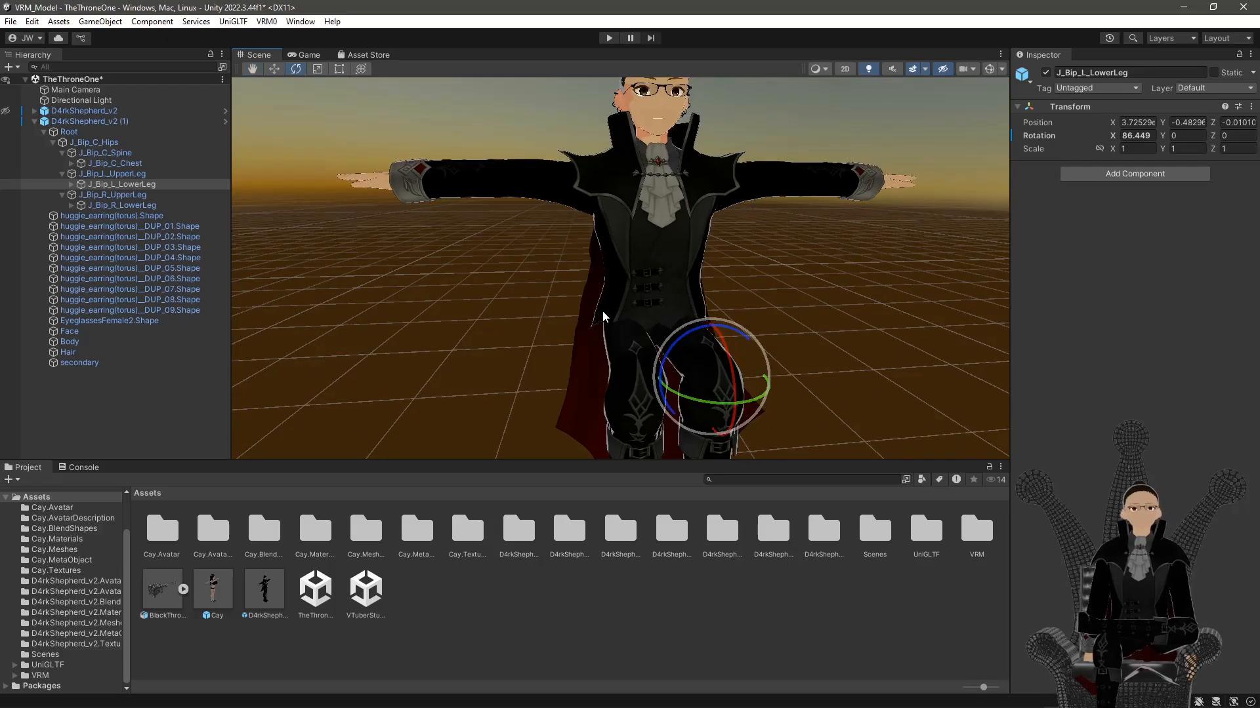
{"action": "right_click_drag", "start_coordinate": [602, 313], "coordinate": [684, 335]}
{"action": "middle_click_drag", "start_coordinate": [586, 322], "coordinate": [608, 313]}
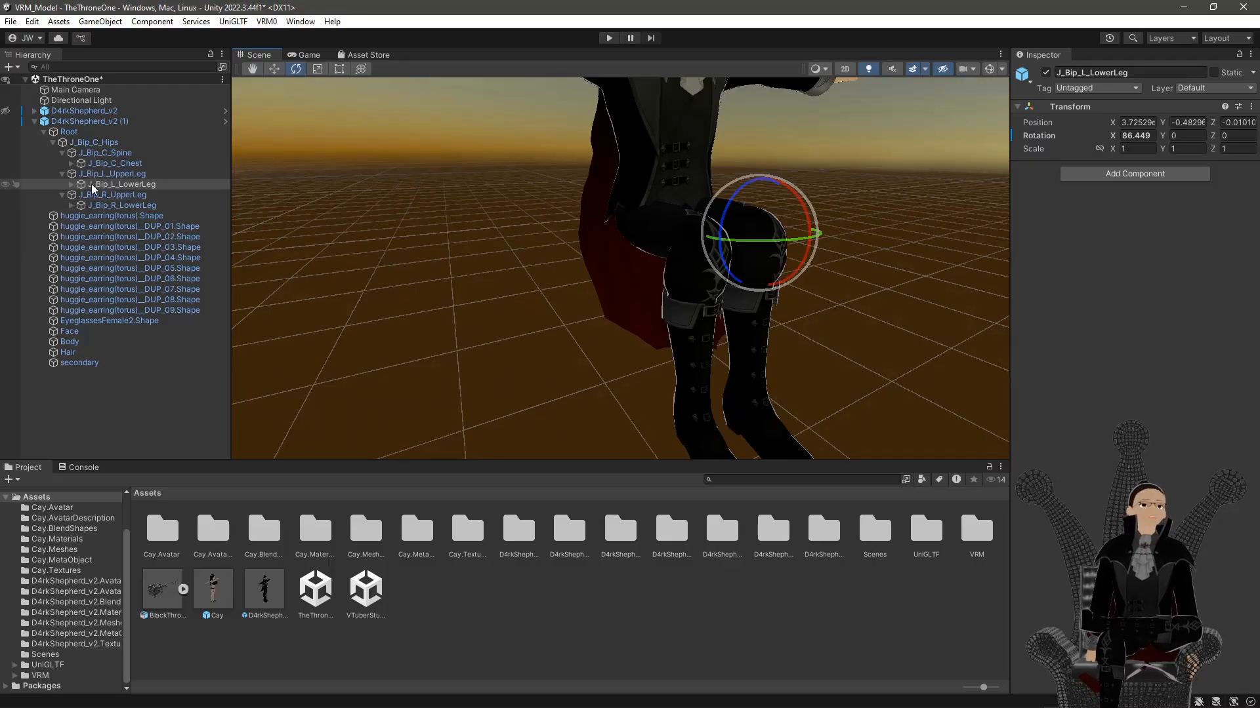
{"action": "left_click", "coordinate": [63, 174]}
{"action": "left_click", "coordinate": [62, 185]}
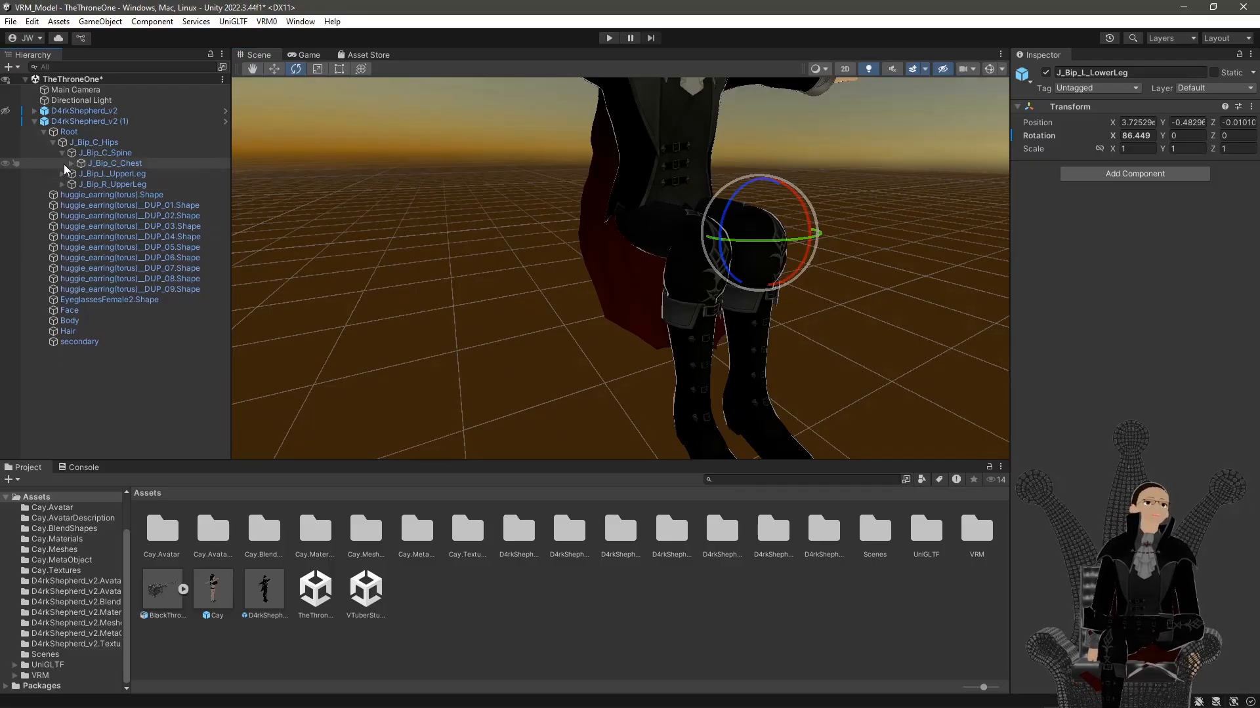
{"action": "left_click", "coordinate": [62, 153]}
{"action": "left_click", "coordinate": [135, 163]}
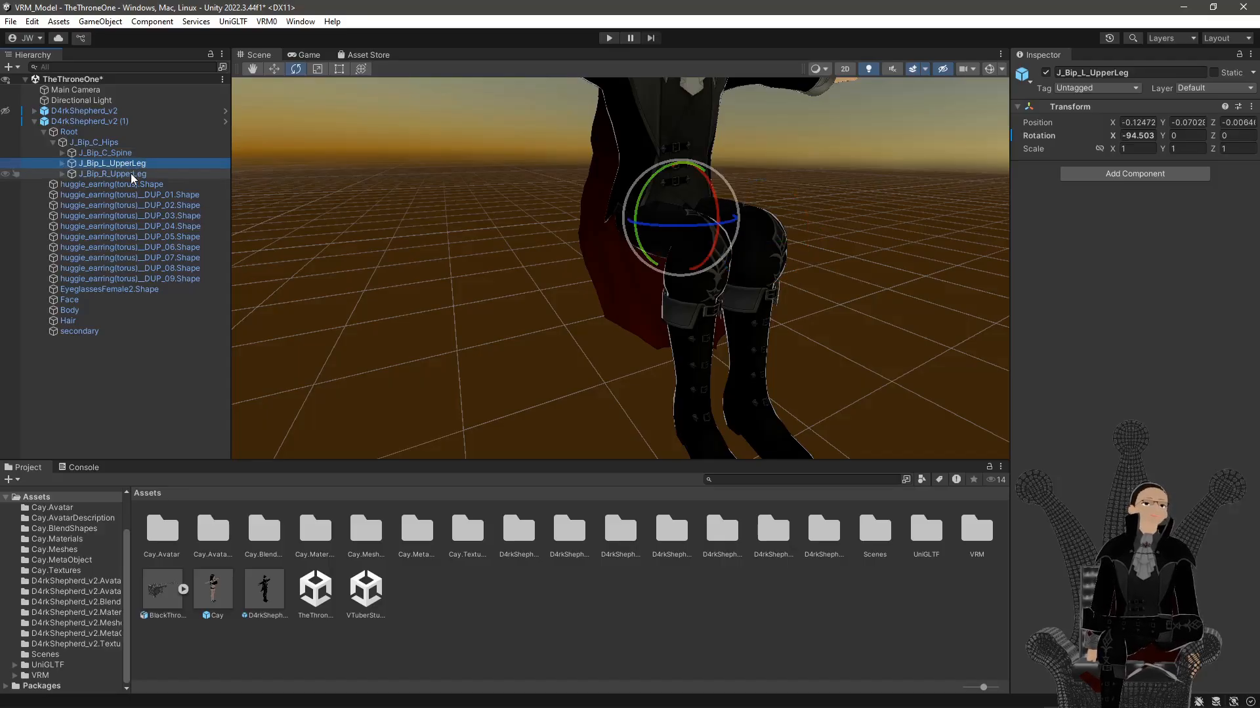
{"action": "left_click", "coordinate": [131, 174], "text": "ctrl"}
{"action": "right_click", "coordinate": [150, 173]}
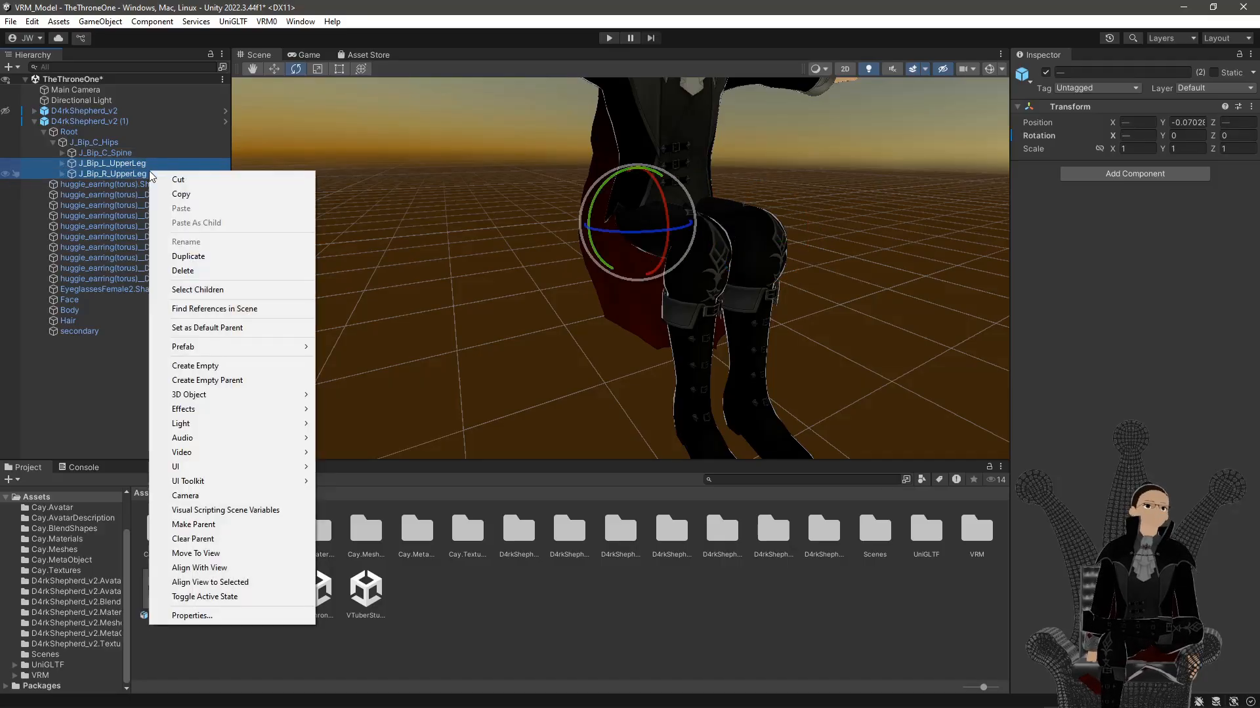
{"action": "left_click", "coordinate": [219, 255]}
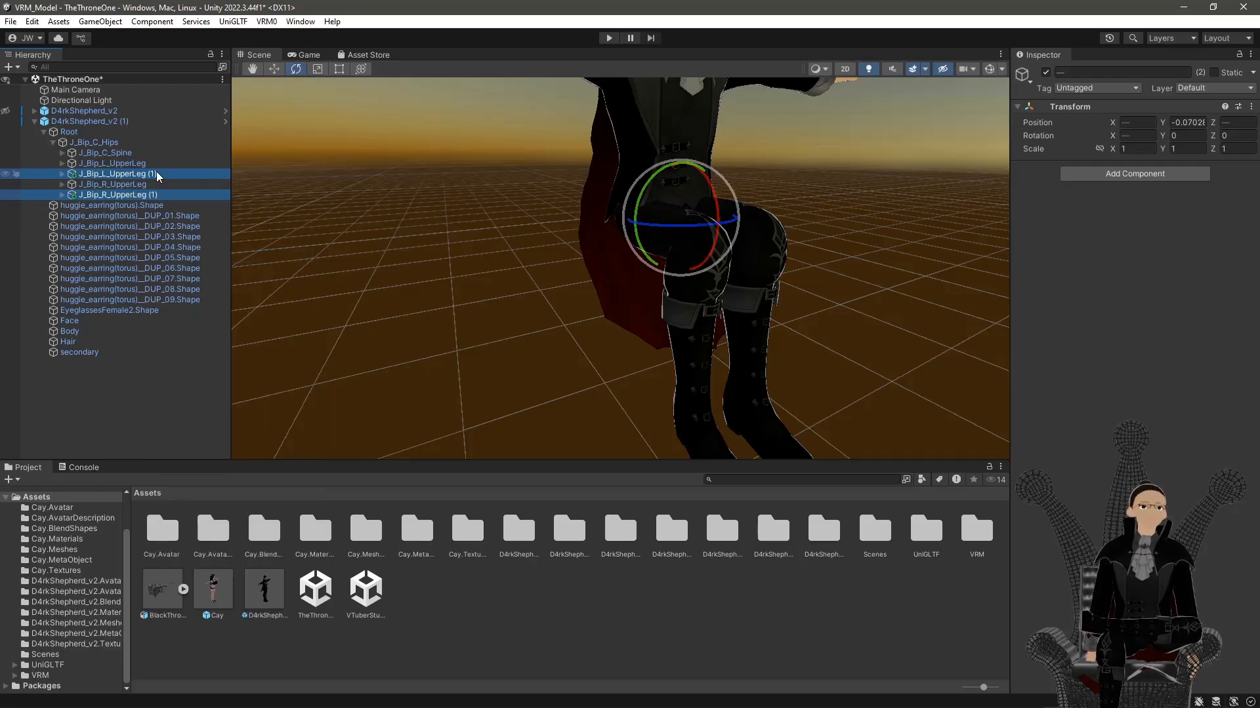
Rename the original J_Bip_L_UpperLeg bone as J_Bip_L_UpperLeg-orig
{"action": "left_click", "coordinate": [142, 162]}
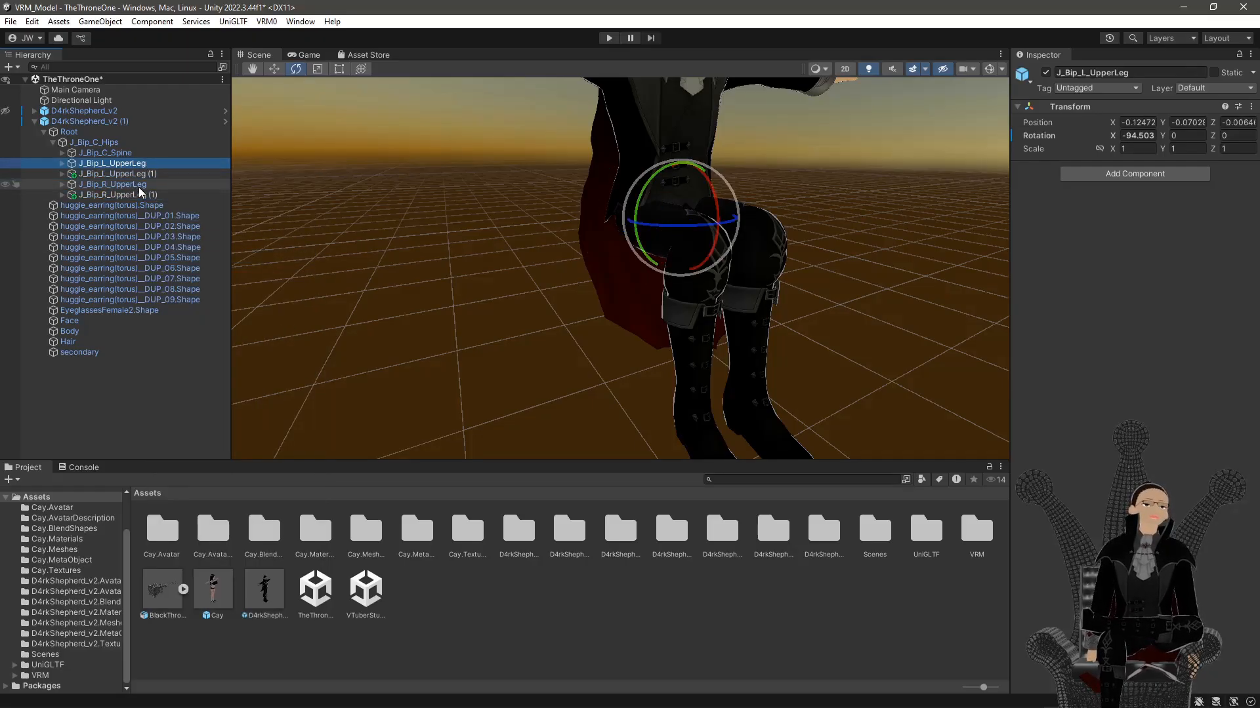
{"action": "left_click", "coordinate": [1172, 68]}
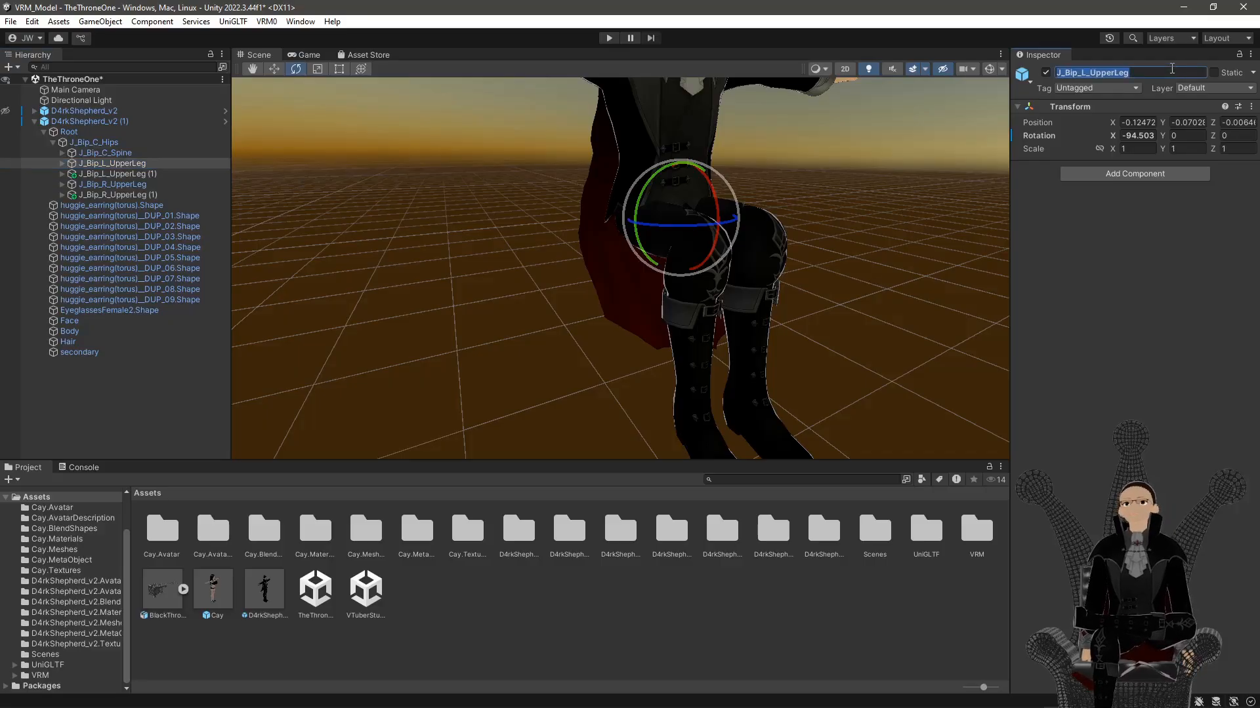
{"action": "double_click", "coordinate": [1171, 69]}
{"action": "left_click", "coordinate": [1172, 68]}
{"action": "type", "text": "-"}
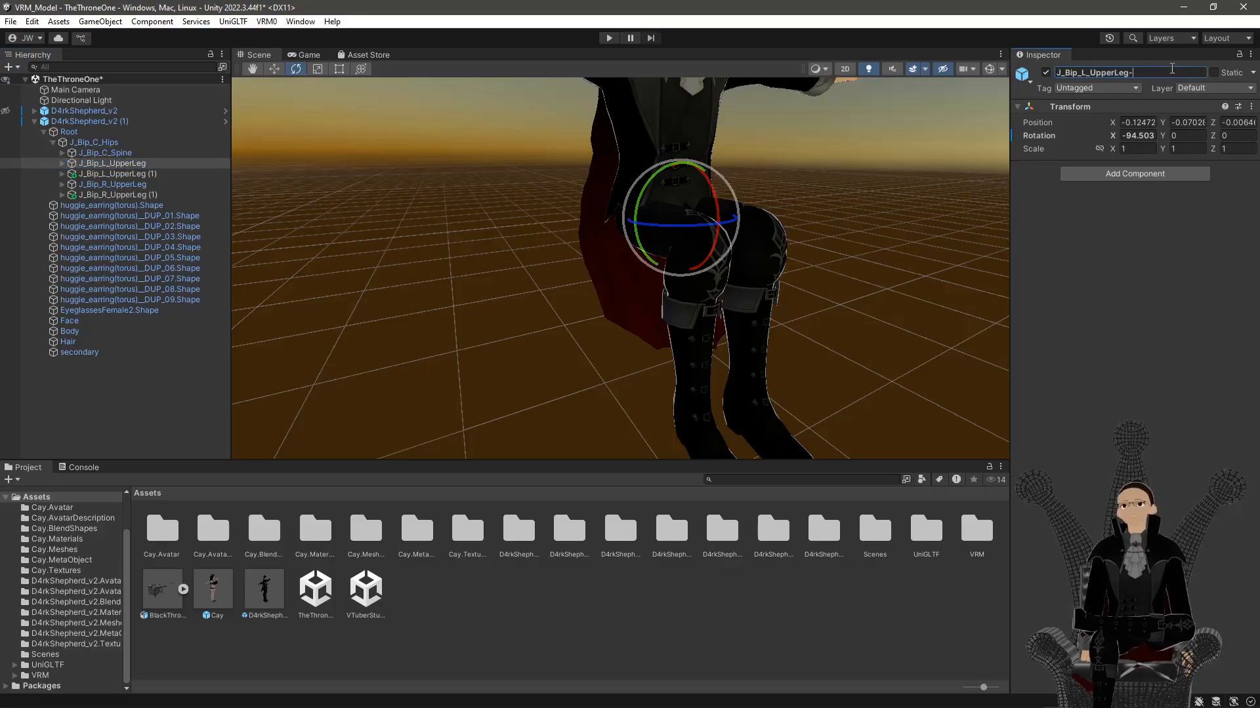
{"action": "type", "text": "orig"}
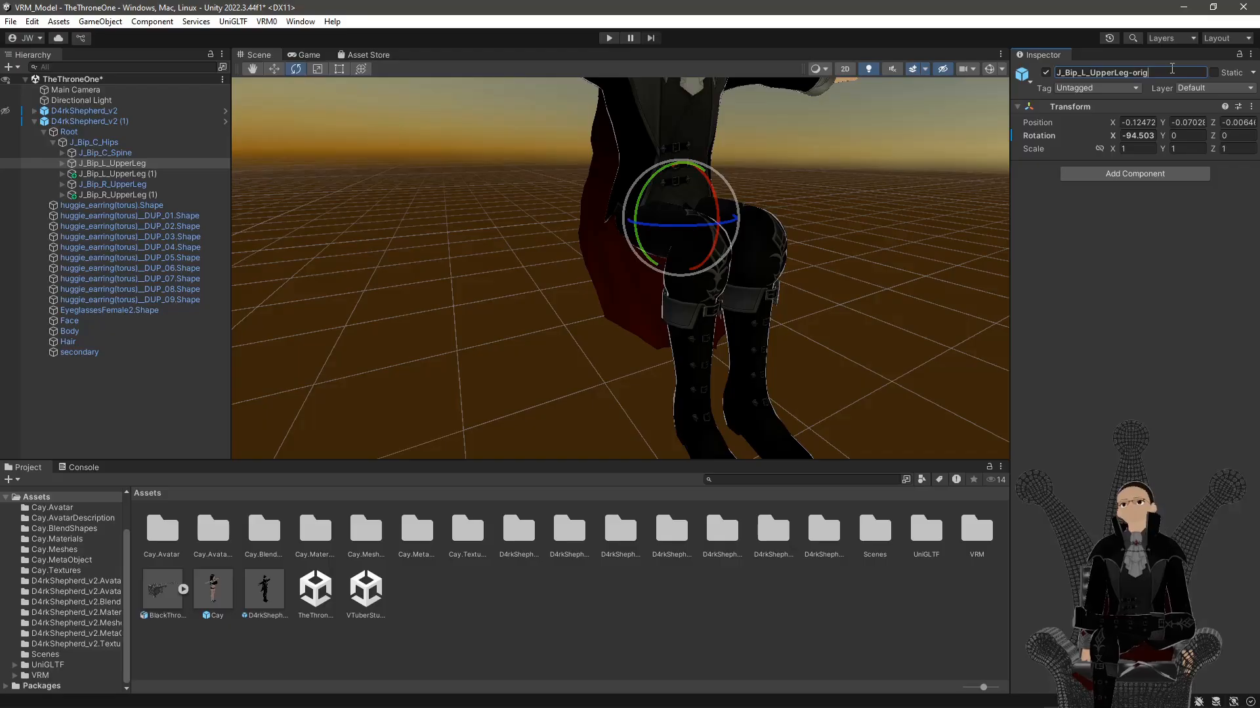
{"action": "key", "text": "Return"}
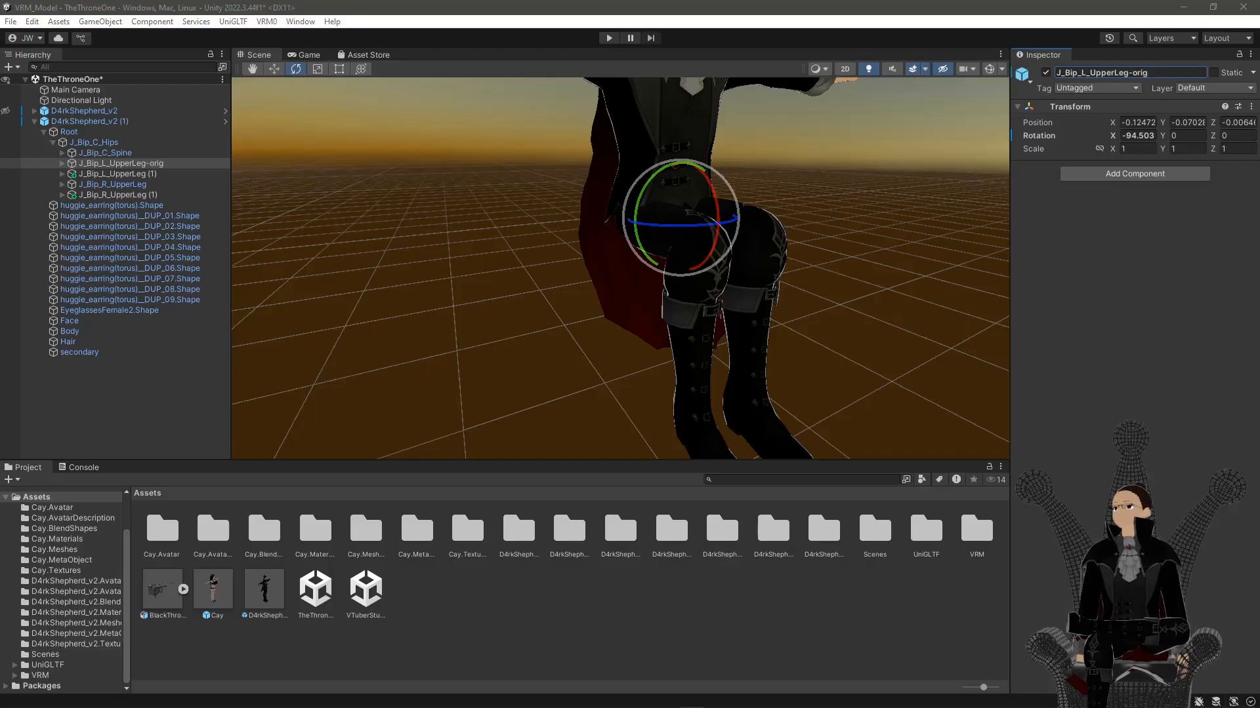
Rename the original J_Bip_R_UpperLeg bone as J_Bip_R_UpperLeg-orig
{"action": "left_click", "coordinate": [139, 185]}
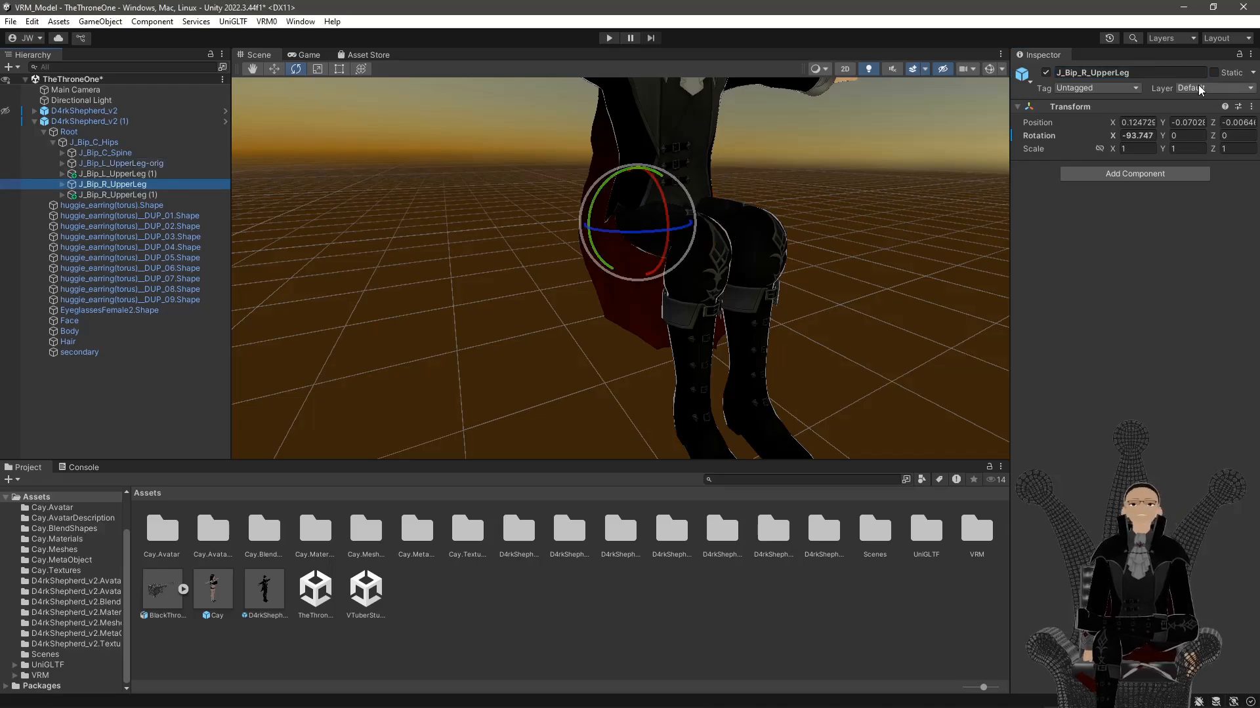
{"action": "left_click", "coordinate": [1139, 72]}
{"action": "left_click", "coordinate": [1151, 70]}
{"action": "type", "text": "-orig"}
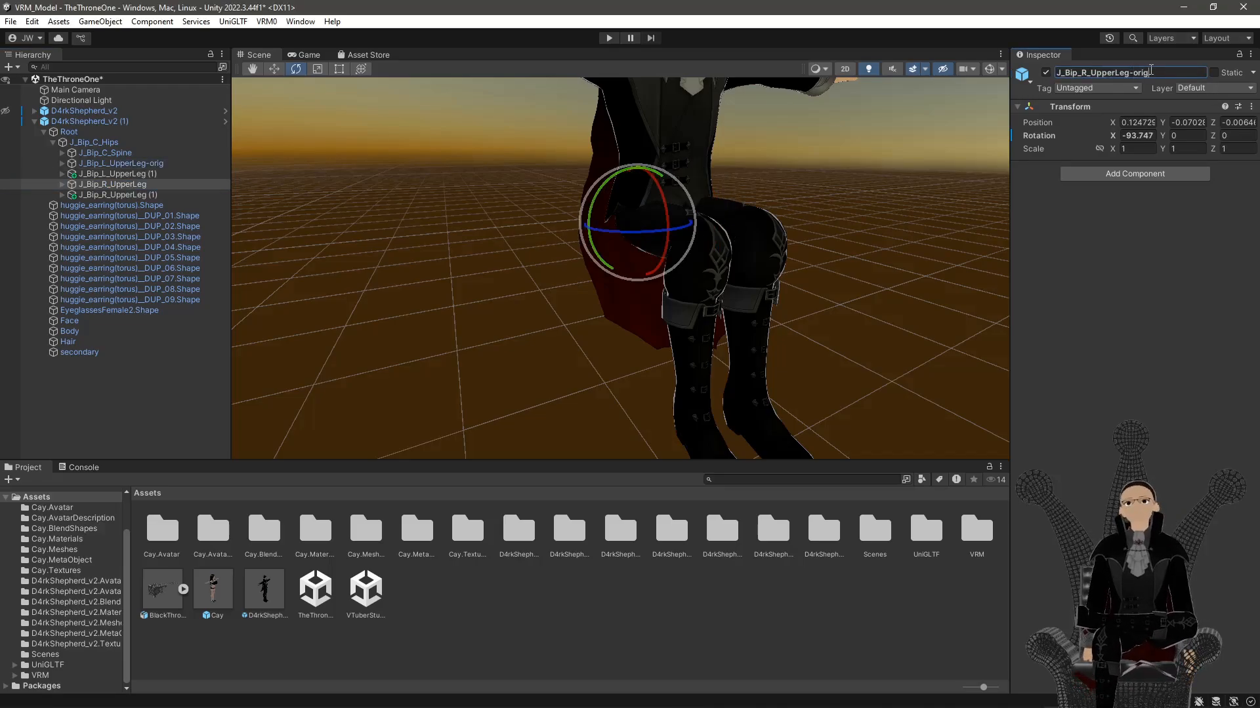
{"action": "key", "text": "Return"}
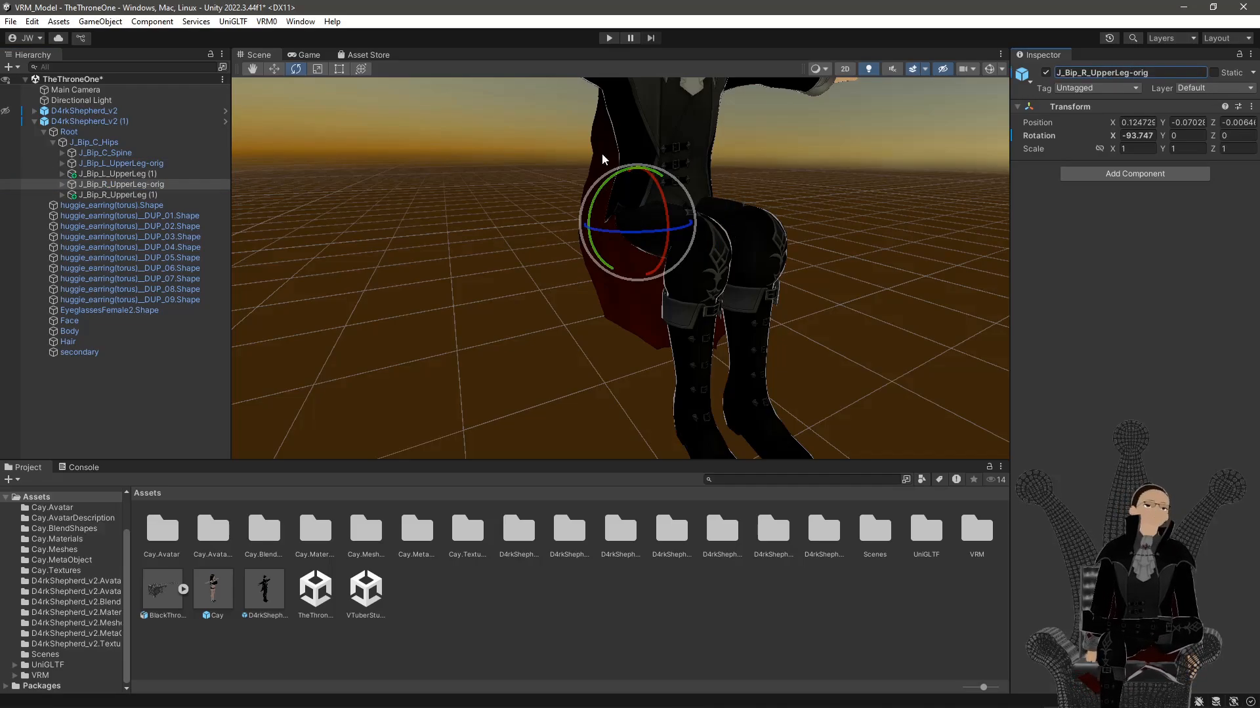
Rename the duplicated left bone J_Bip_L_UpperLeg (1) as J_Bip_L_UpperLeg
{"action": "left_click", "coordinate": [174, 174]}
{"action": "left_click", "coordinate": [1152, 74]}
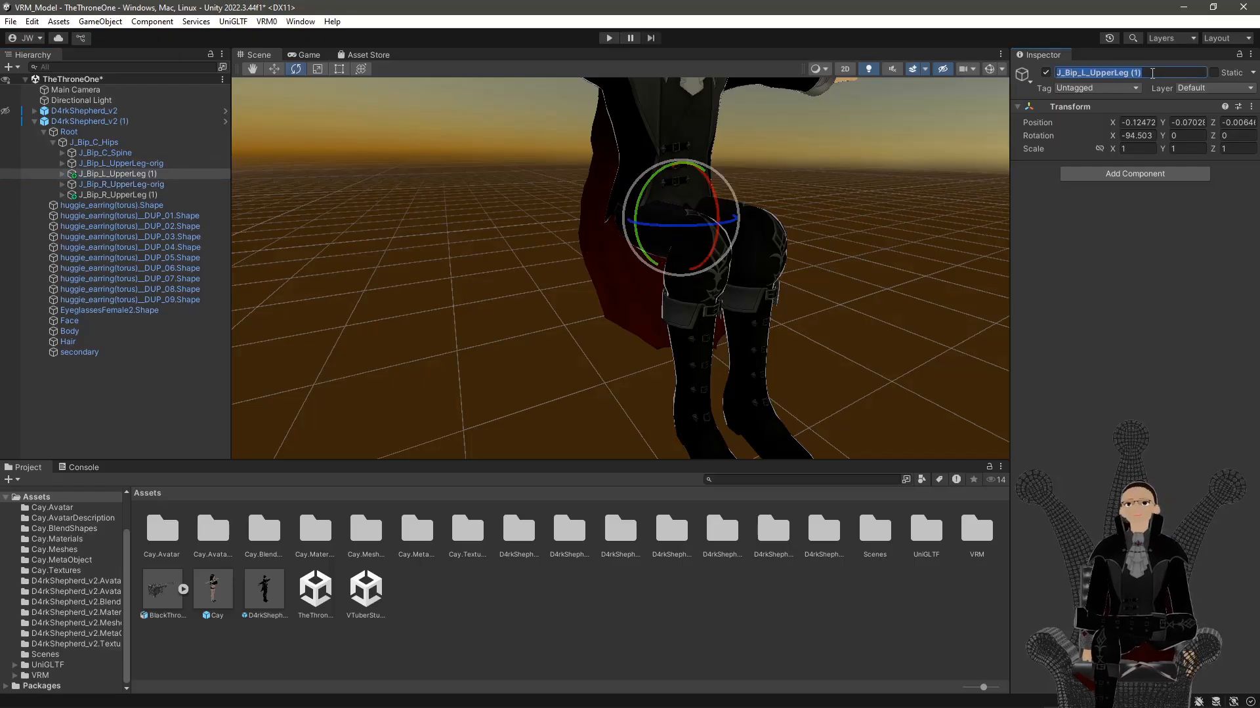
{"action": "key", "text": "End"}
{"action": "key", "text": "BackSpace"}
{"action": "key", "text": "BackSpace"}
{"action": "key", "text": "BackSpace"}
{"action": "key", "text": "BackSpace"}
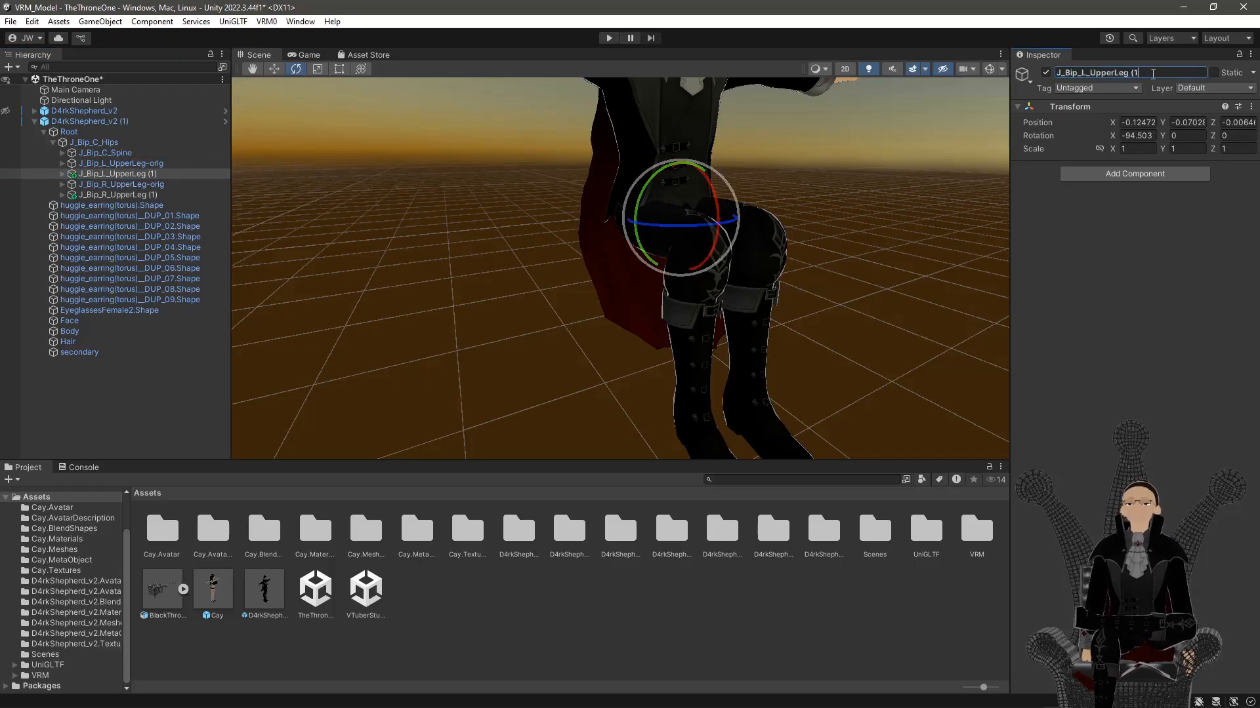
{"action": "key", "text": "Return"}
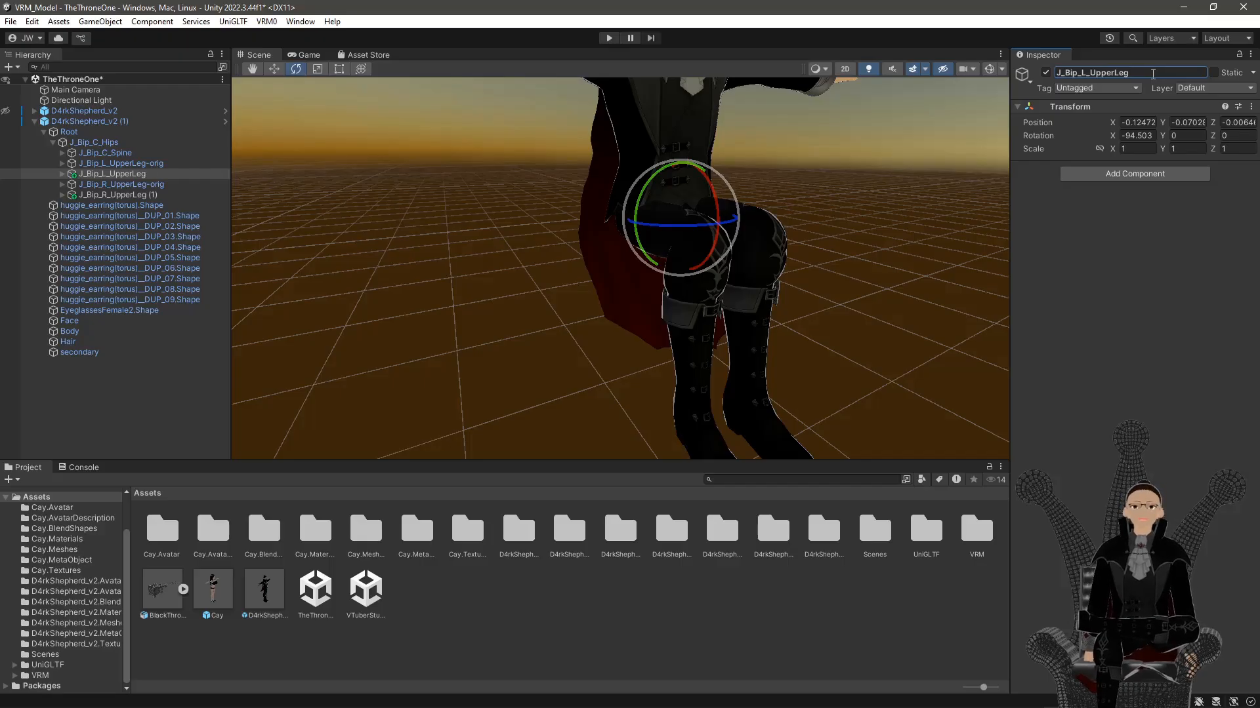
Rename the duplicated right bone J_Bip_R_UpperLeg (1) as J_Bip_R_UpperLeg
{"action": "left_click", "coordinate": [158, 195]}
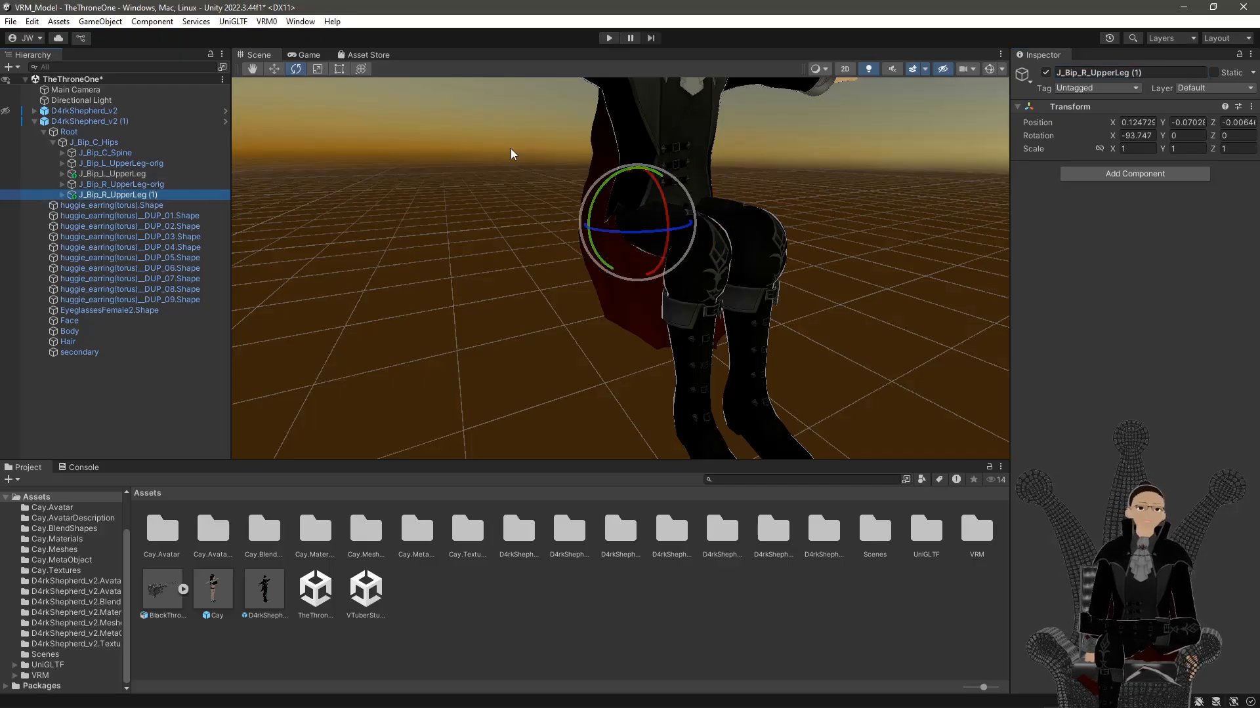
{"action": "left_click", "coordinate": [1158, 74]}
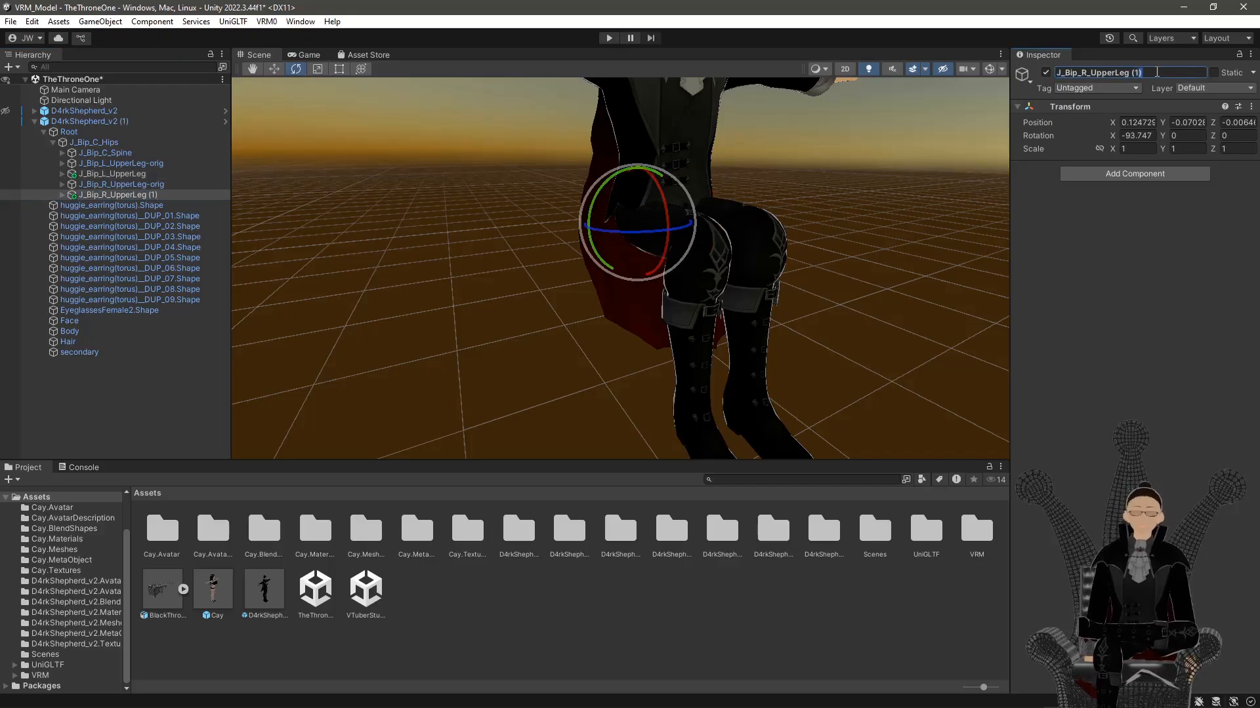
{"action": "key", "text": "BackSpace"}
{"action": "key", "text": "BackSpace"}
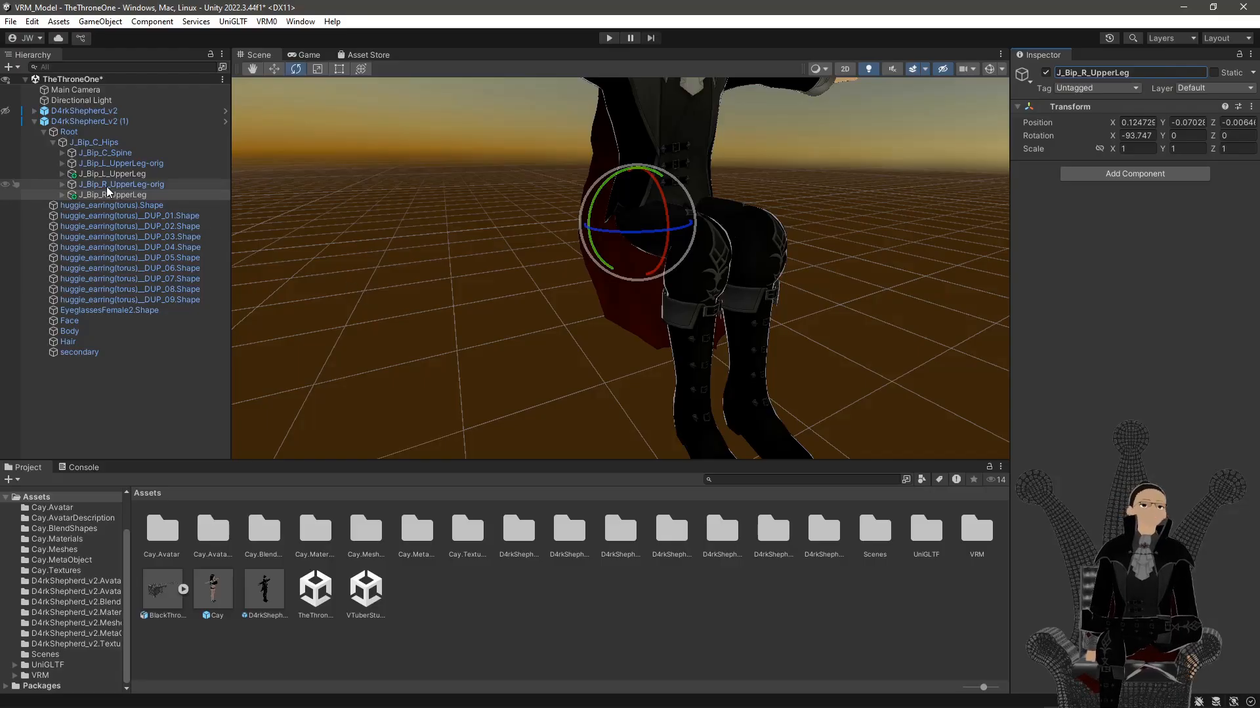
Expand the duplicated J_Bip_L_UpperLeg through J_Bip_L_LowerLeg and J_Bip_L_Foot to show J_Bip_L_ToeBase
{"action": "left_click", "coordinate": [63, 174]}
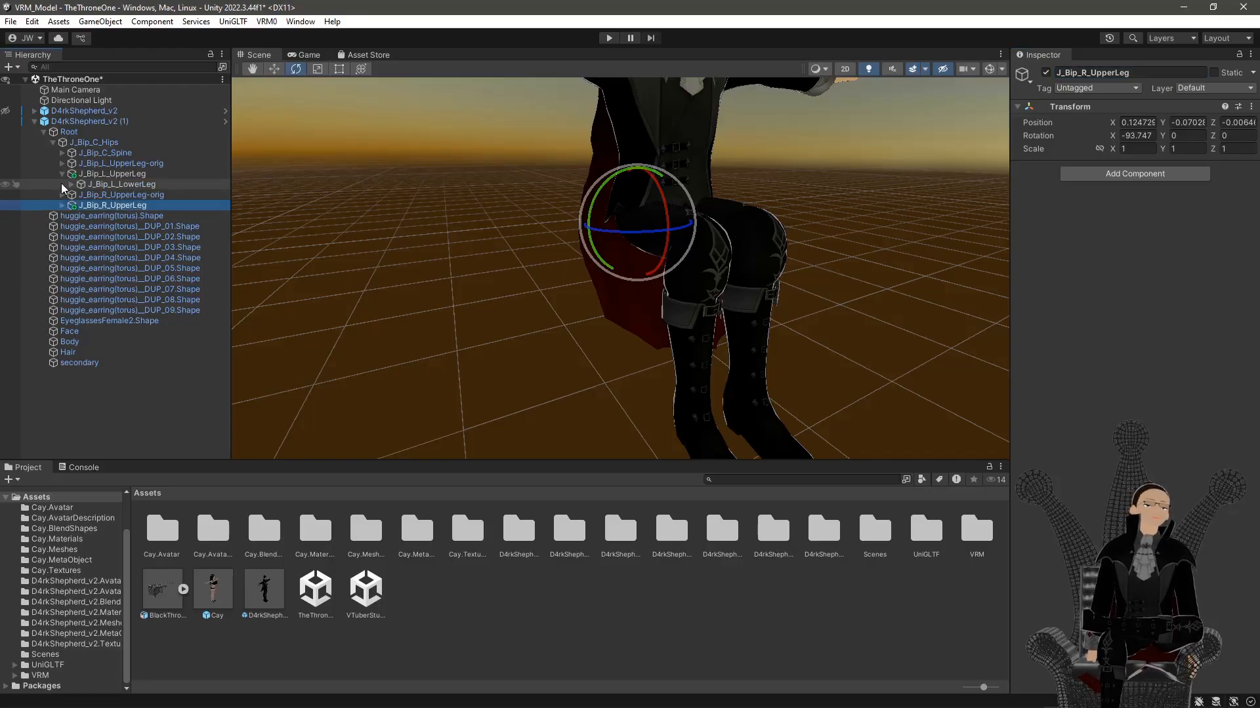
{"action": "left_click", "coordinate": [70, 185]}
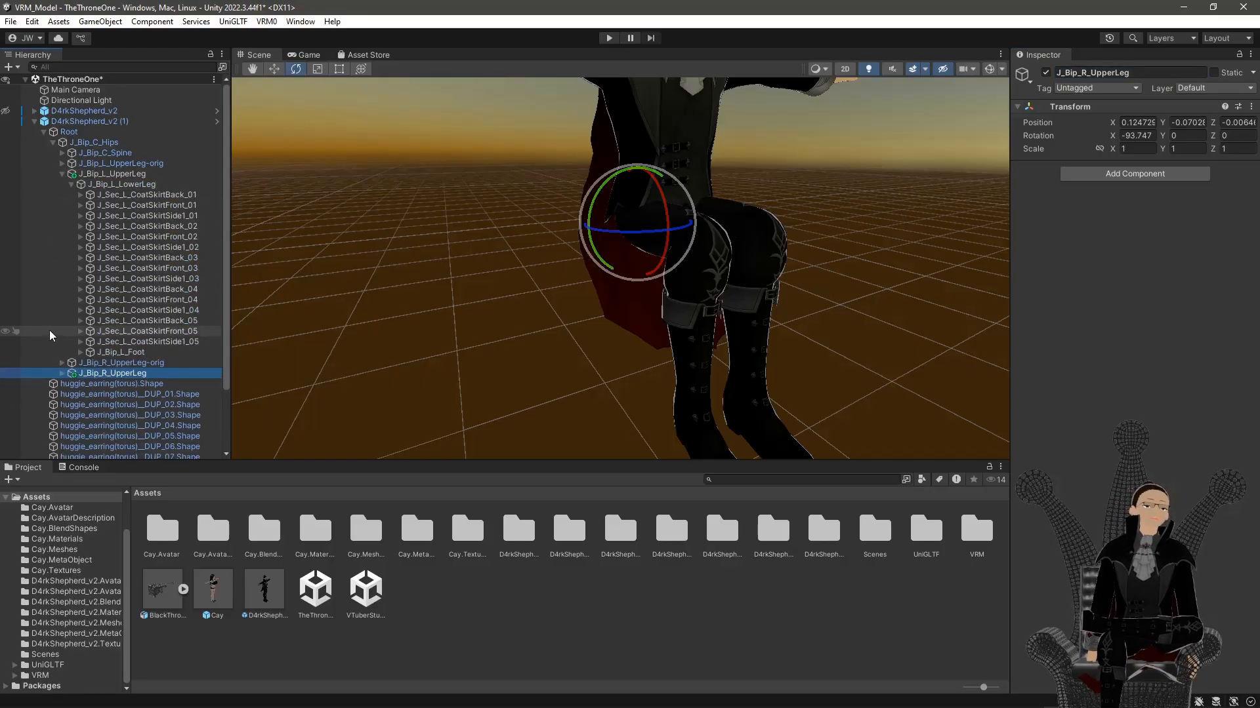
{"action": "left_click", "coordinate": [80, 352]}
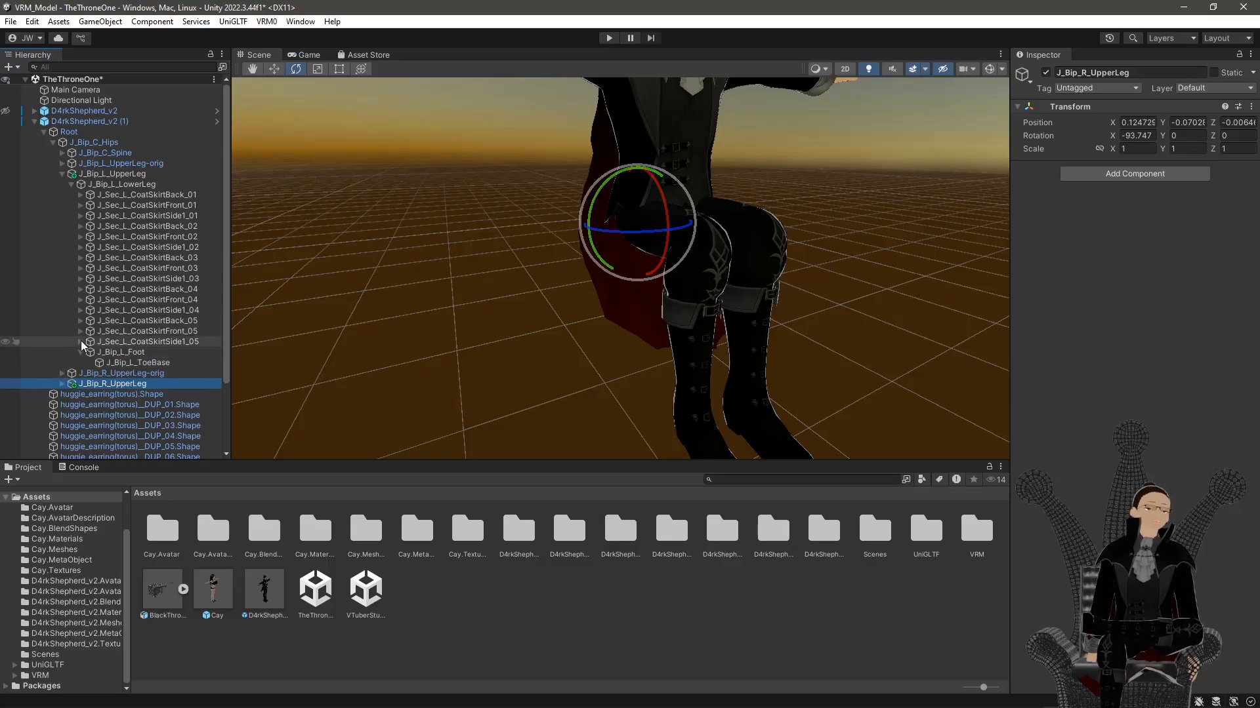
Expand all J_Sec_L_CoatSkirt Back, Front and Side bones, 05 through 01, under J_Bip_L_LowerLeg to show their end bones
{"action": "left_click", "coordinate": [80, 342]}
{"action": "left_click", "coordinate": [92, 352]}
{"action": "left_click", "coordinate": [88, 353]}
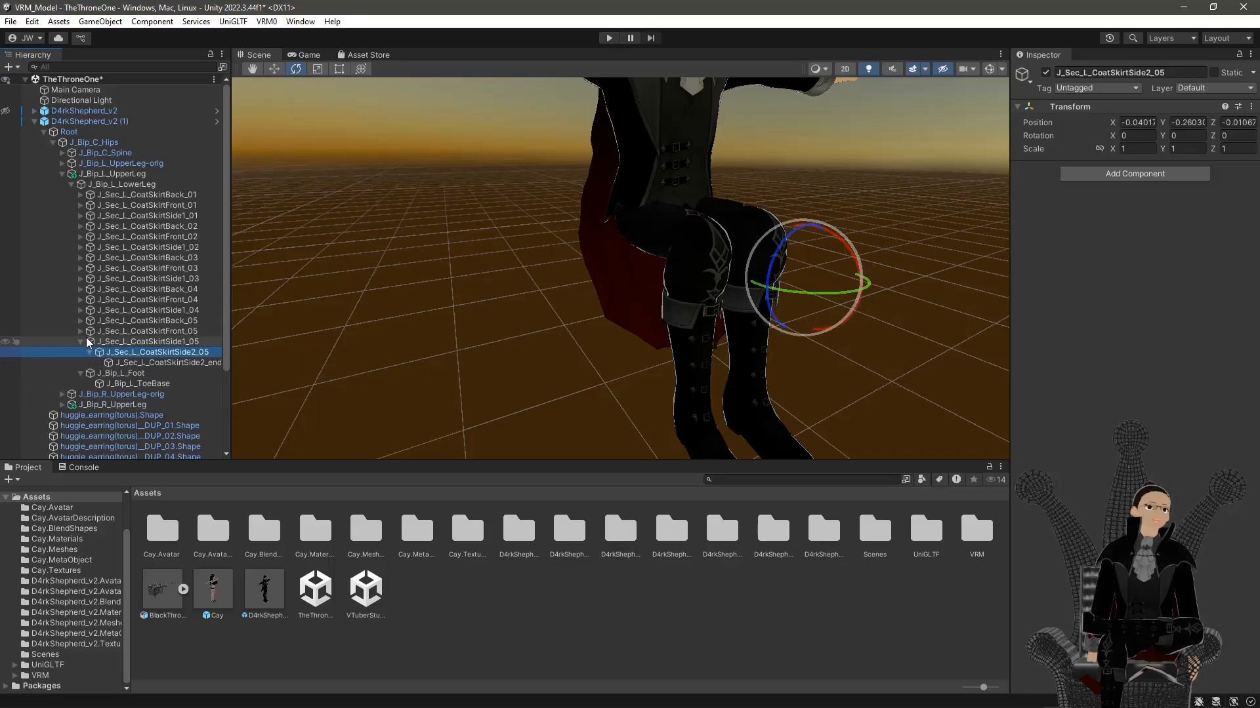
{"action": "left_click", "coordinate": [80, 331]}
{"action": "left_click", "coordinate": [80, 321]}
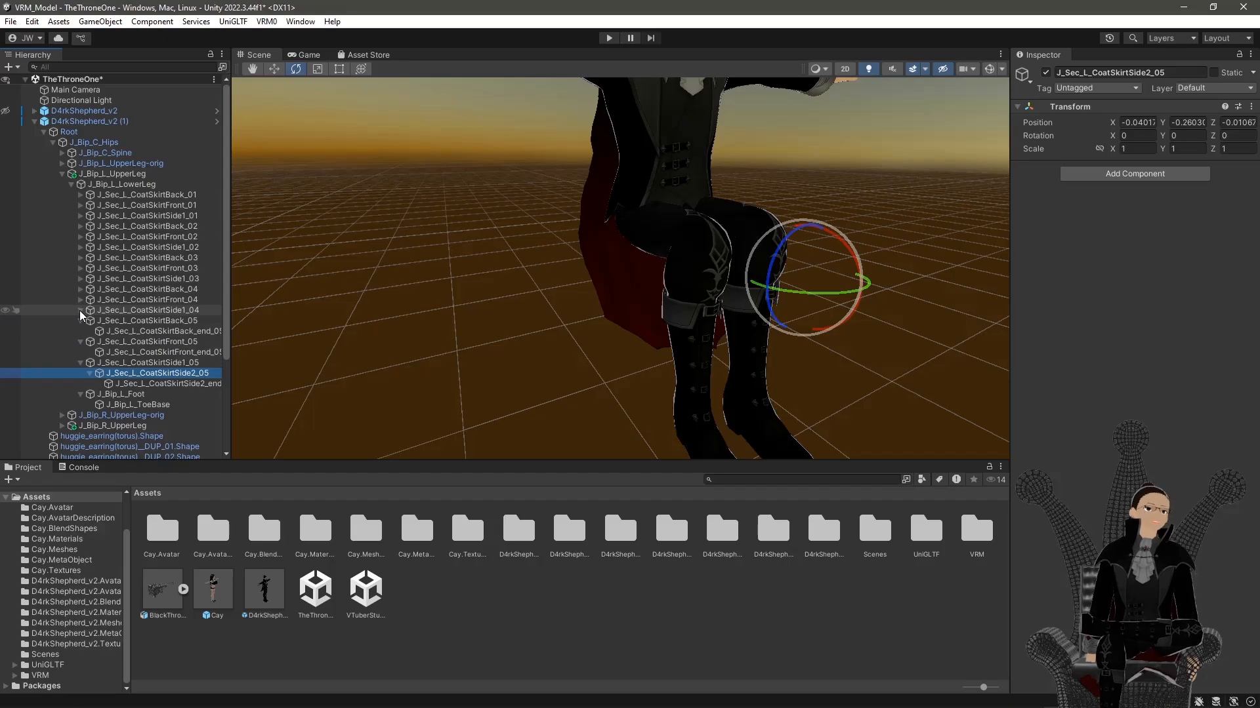
{"action": "left_click", "coordinate": [80, 309]}
{"action": "left_click", "coordinate": [89, 320]}
{"action": "left_click", "coordinate": [80, 299]}
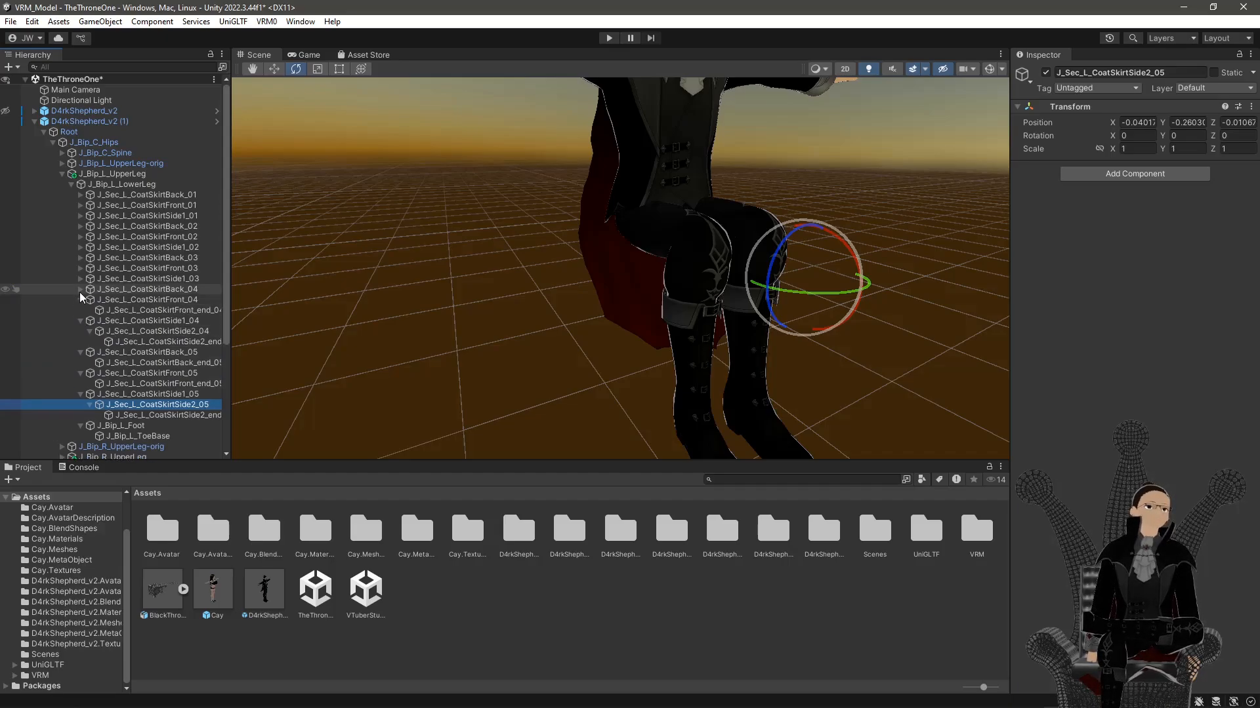
{"action": "left_click", "coordinate": [80, 288]}
{"action": "left_click", "coordinate": [80, 278]}
{"action": "left_click", "coordinate": [90, 289]}
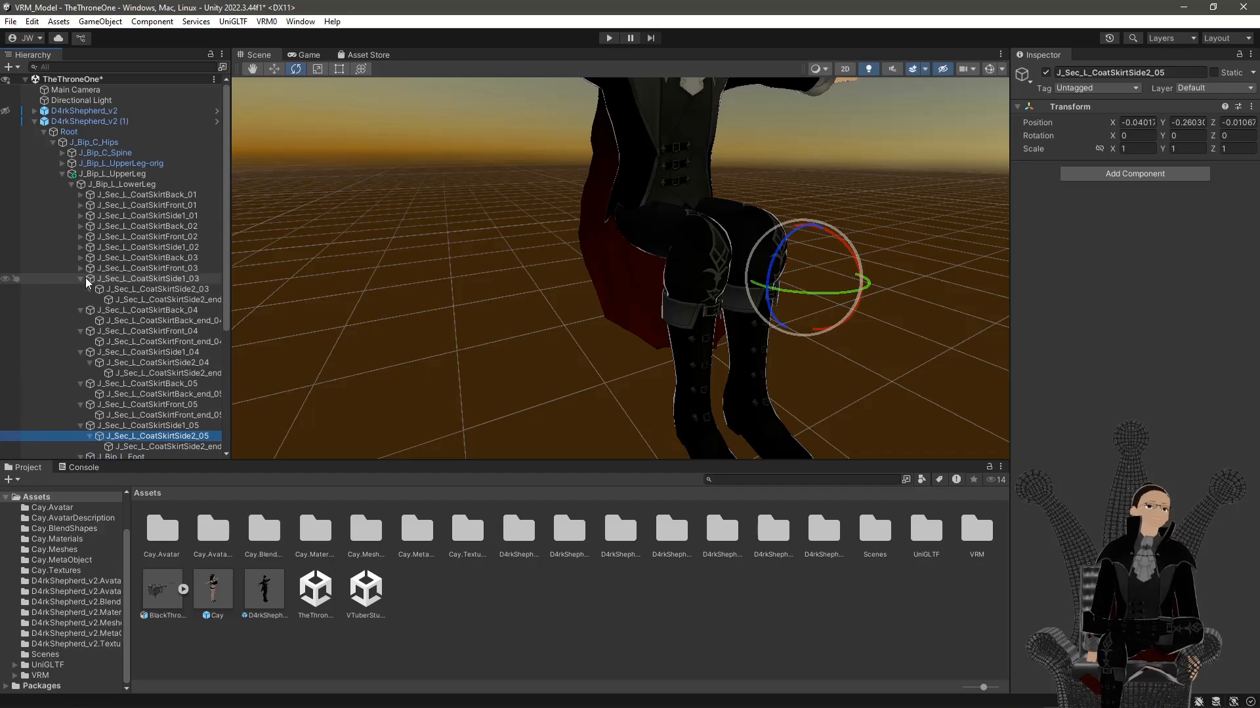
{"action": "left_click", "coordinate": [79, 268]}
{"action": "left_click", "coordinate": [80, 257]}
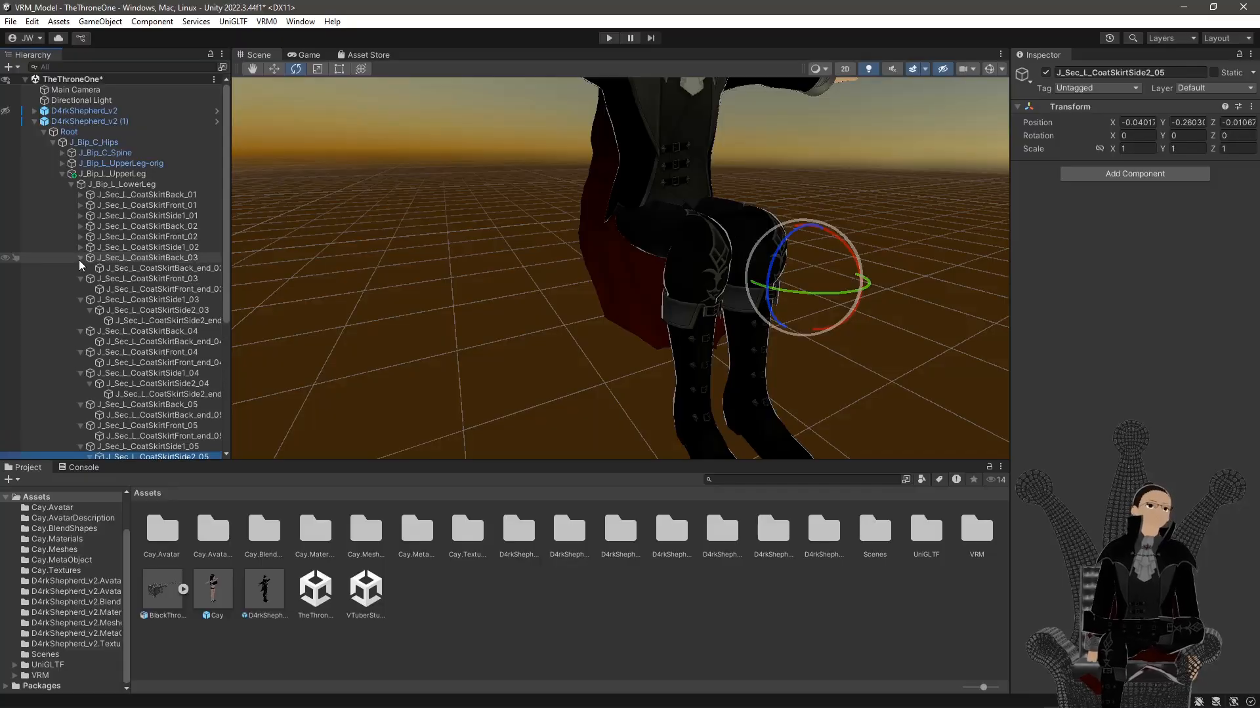
{"action": "left_click", "coordinate": [80, 246]}
{"action": "left_click", "coordinate": [89, 258]}
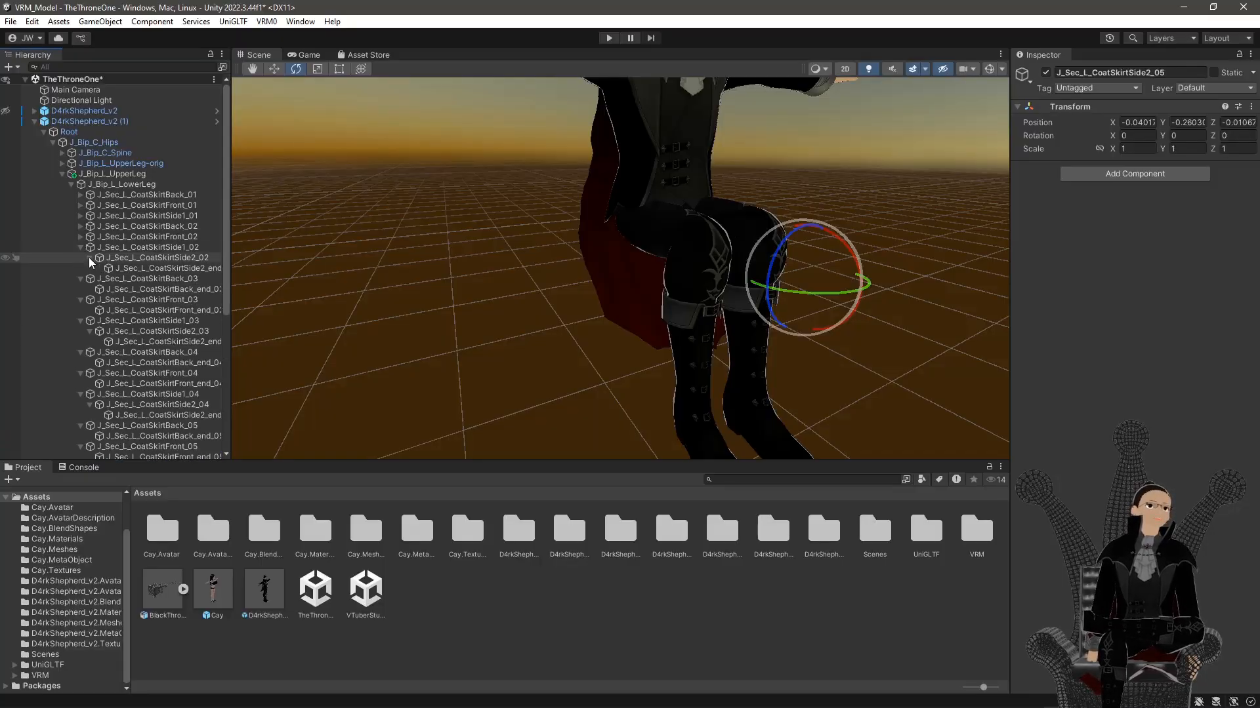
{"action": "left_click", "coordinate": [81, 235]}
{"action": "left_click", "coordinate": [79, 226]}
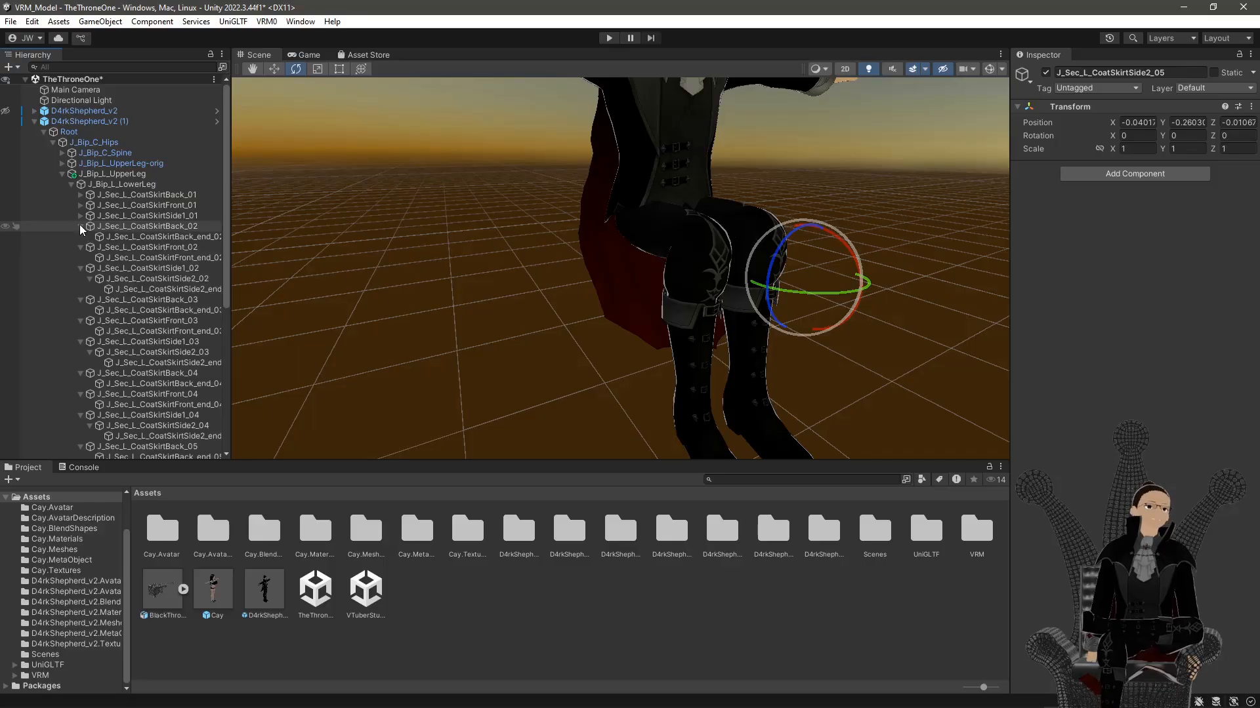
{"action": "left_click", "coordinate": [80, 215]}
{"action": "left_click", "coordinate": [90, 226]}
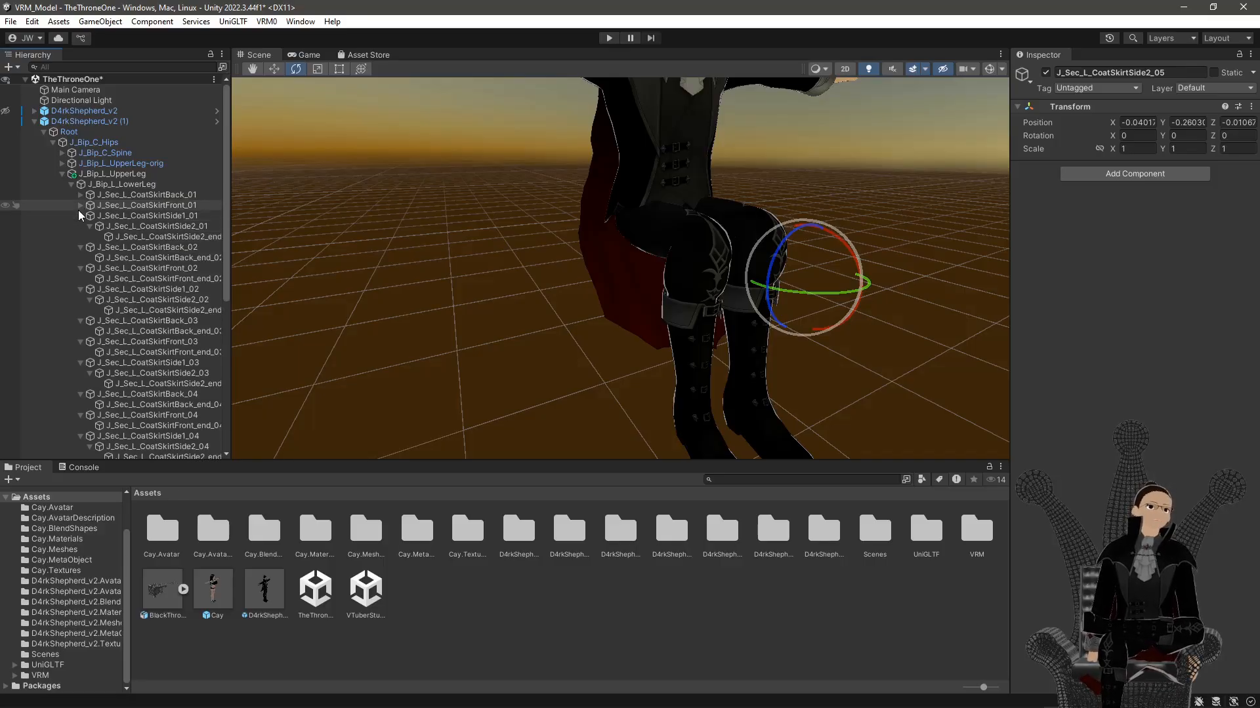
{"action": "left_click", "coordinate": [80, 205]}
{"action": "left_click", "coordinate": [81, 195]}
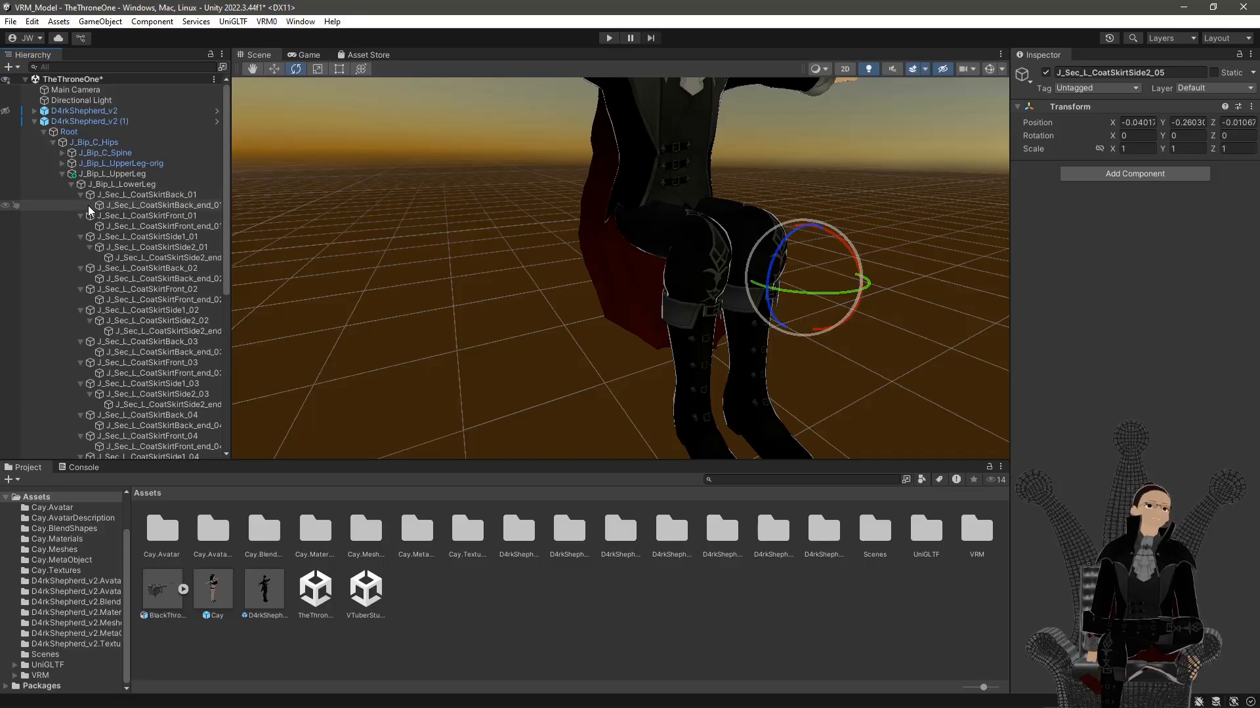
Rename the J_Bip_L_ToeBase bone under the duplicated left leg's foot as J_Bip_L_ToeBase01
{"action": "scroll", "coordinate": [101, 268], "scroll_direction": "down", "scroll_amount": 3}
{"action": "scroll", "coordinate": [114, 252], "scroll_direction": "up", "scroll_amount": 3}
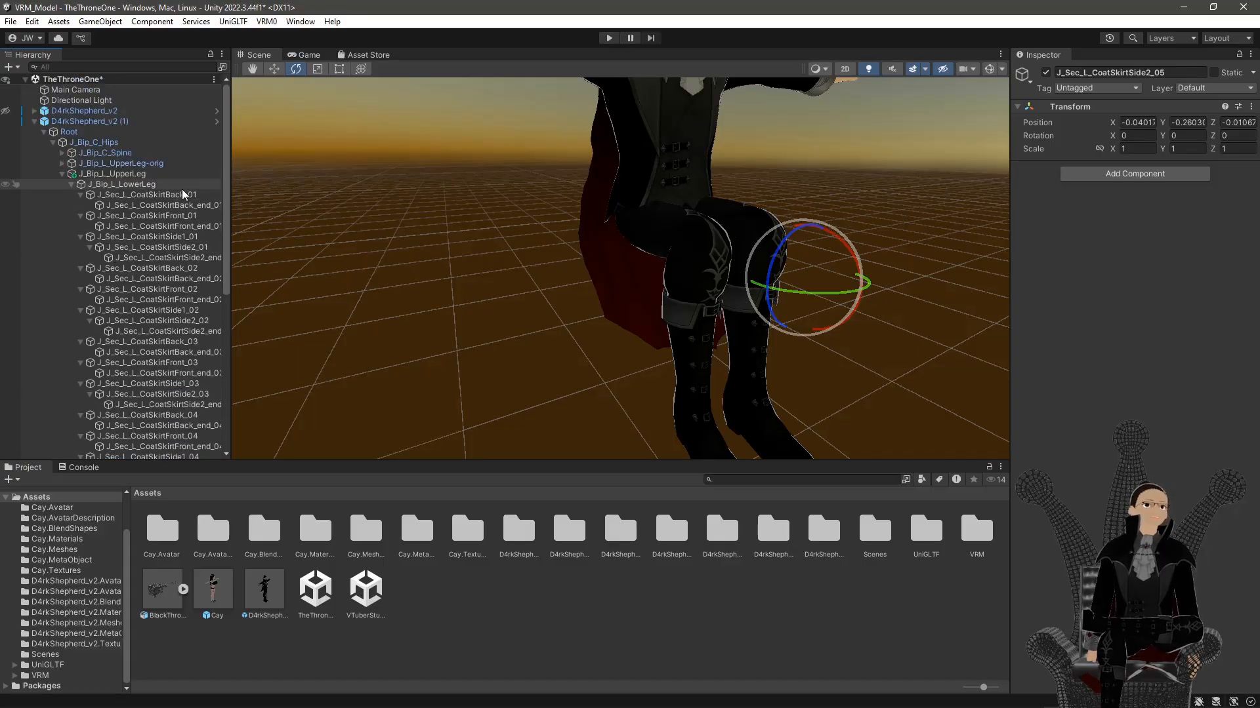
{"action": "scroll", "coordinate": [170, 195], "scroll_direction": "down", "scroll_amount": 5}
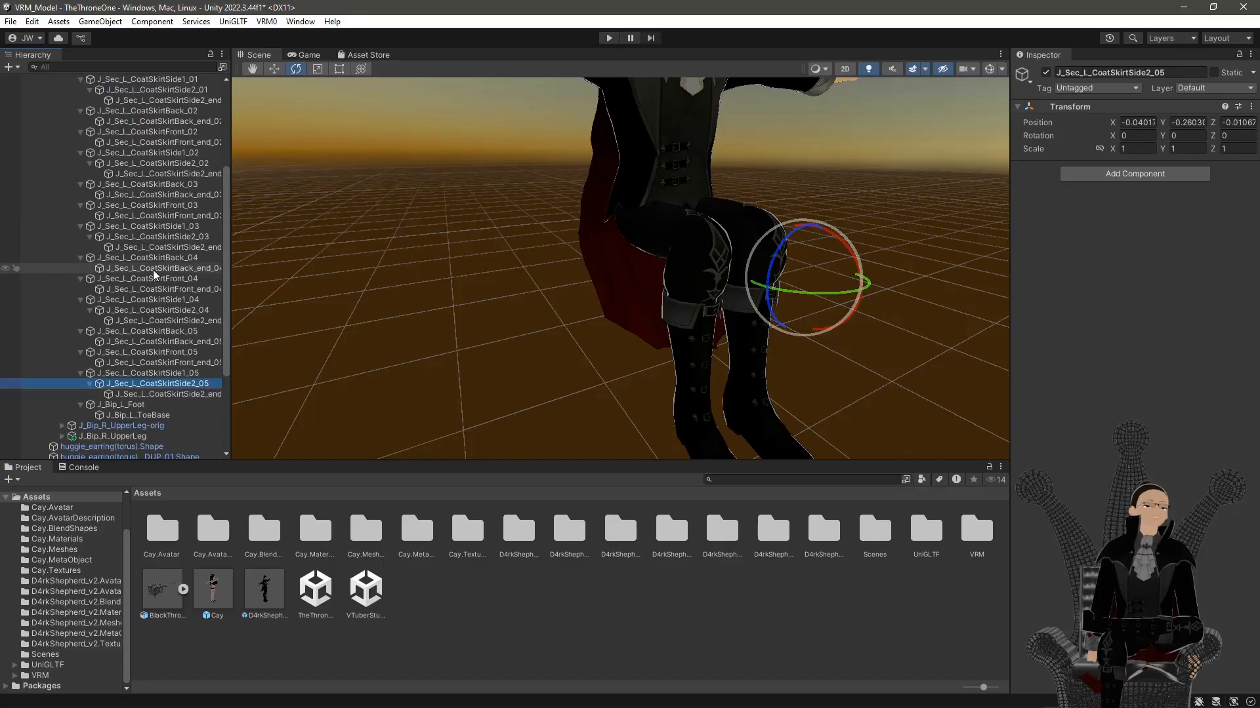
{"action": "left_click", "coordinate": [150, 413]}
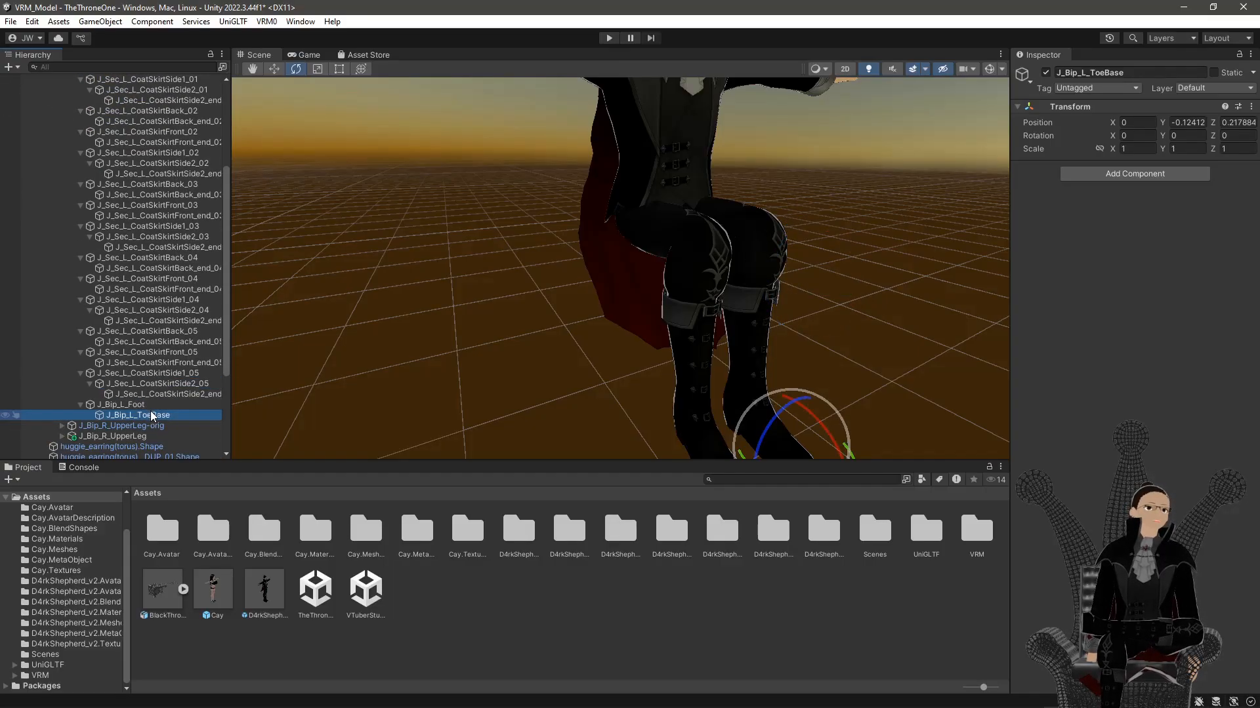
{"action": "left_click", "coordinate": [1165, 74]}
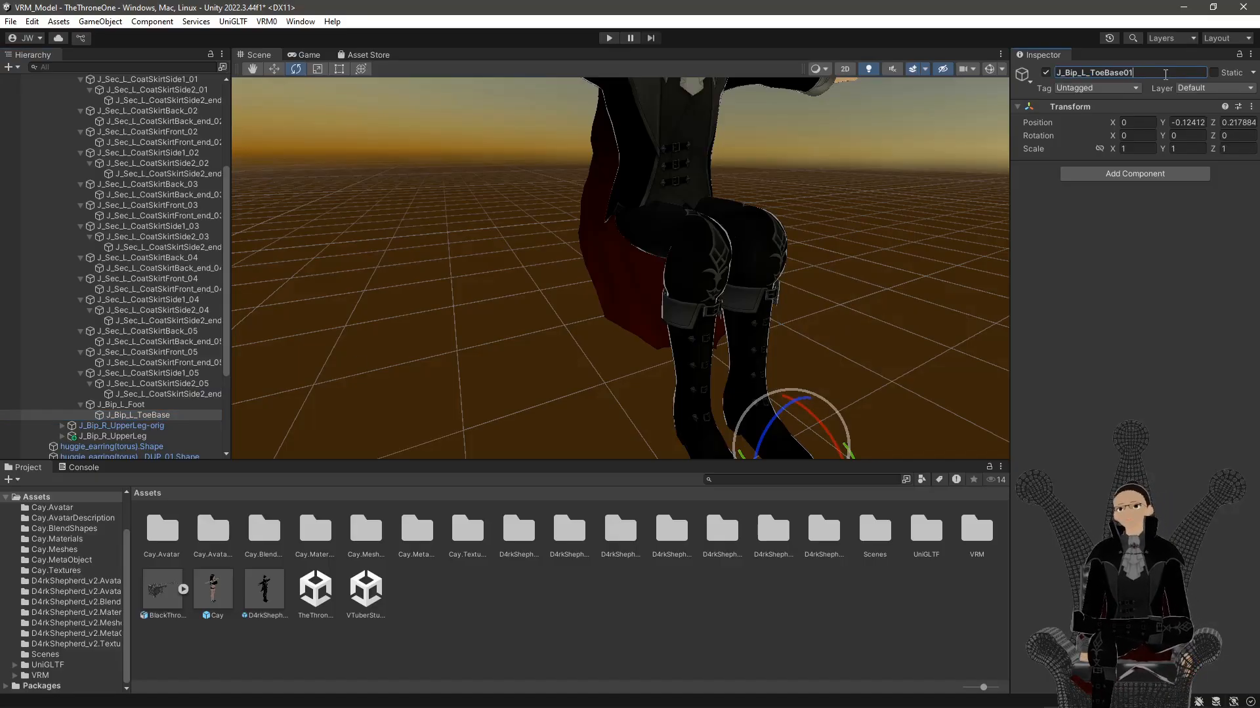
{"action": "left_click", "coordinate": [157, 406]}
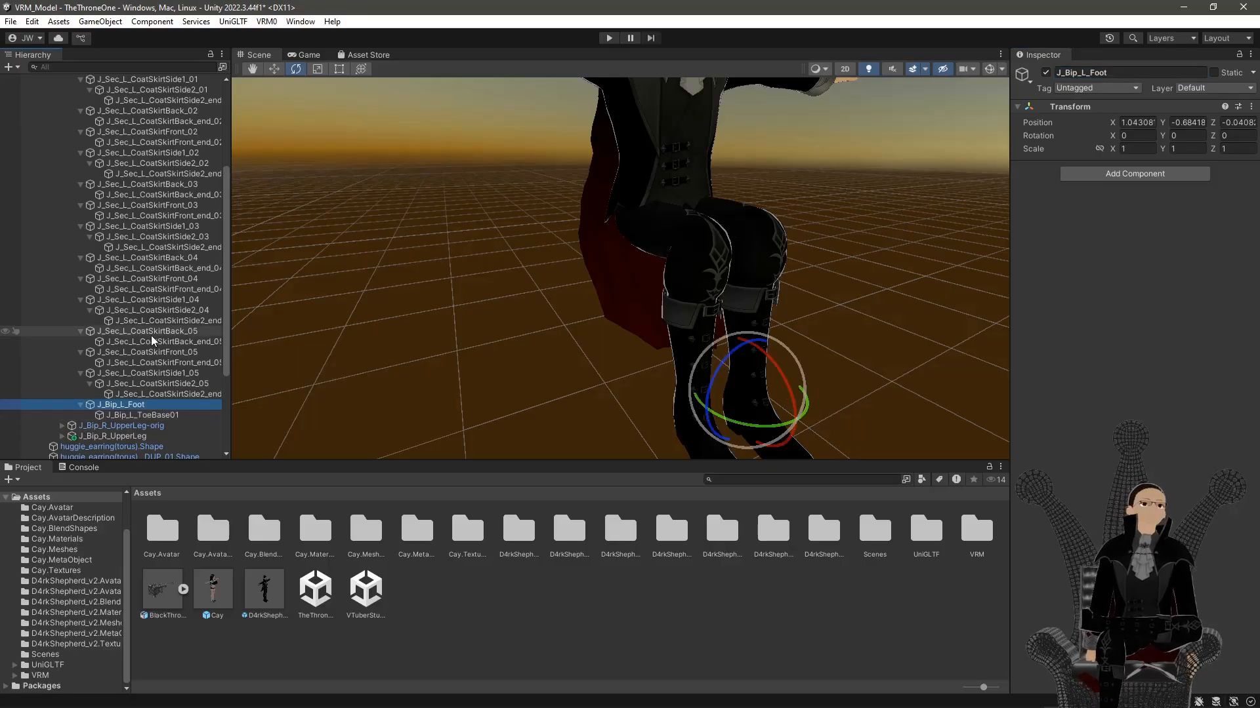
{"action": "scroll", "coordinate": [164, 269], "scroll_direction": "up", "scroll_amount": 5}
{"action": "scroll", "coordinate": [163, 268], "scroll_direction": "down", "scroll_amount": 5}
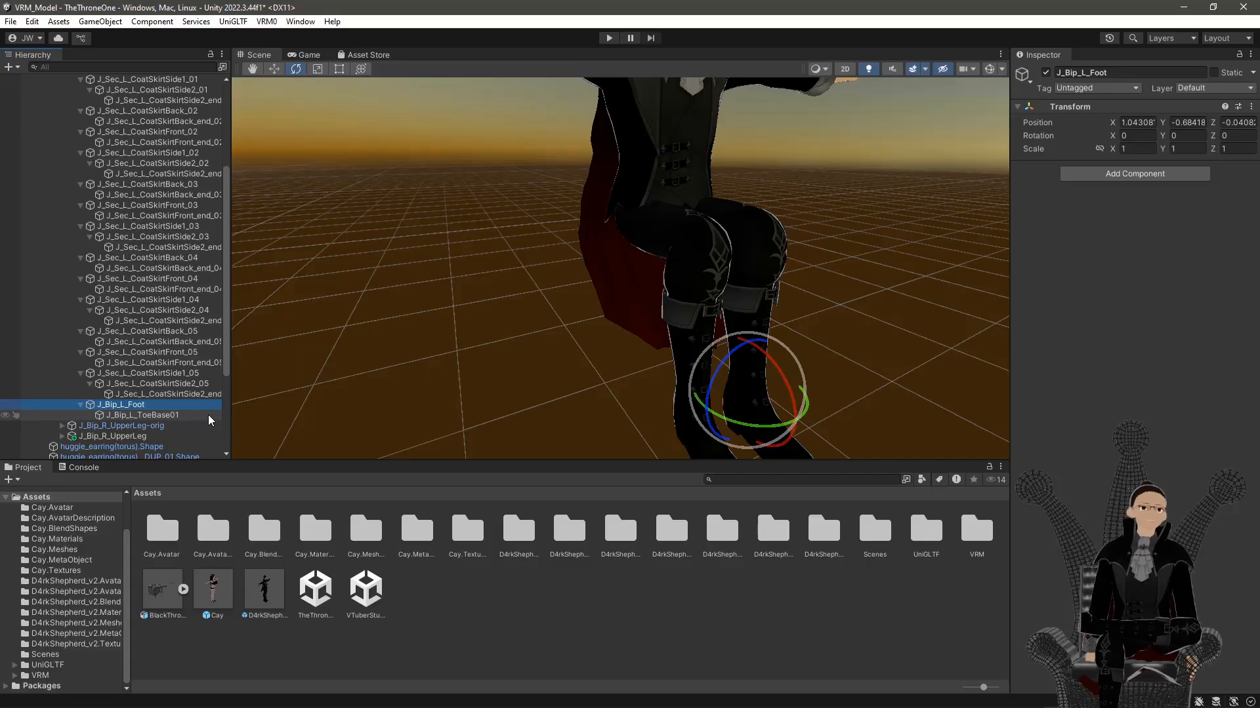
{"action": "scroll", "coordinate": [143, 374], "scroll_direction": "up", "scroll_amount": 5}
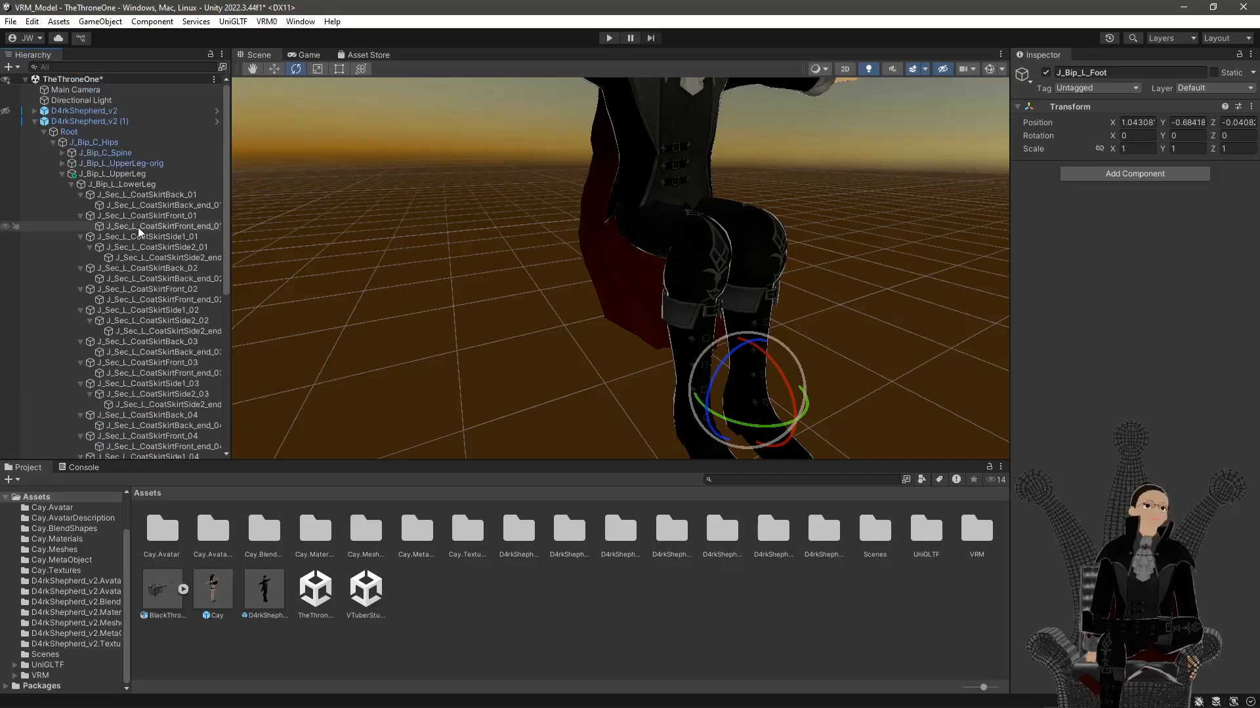
{"action": "left_click", "coordinate": [62, 173]}
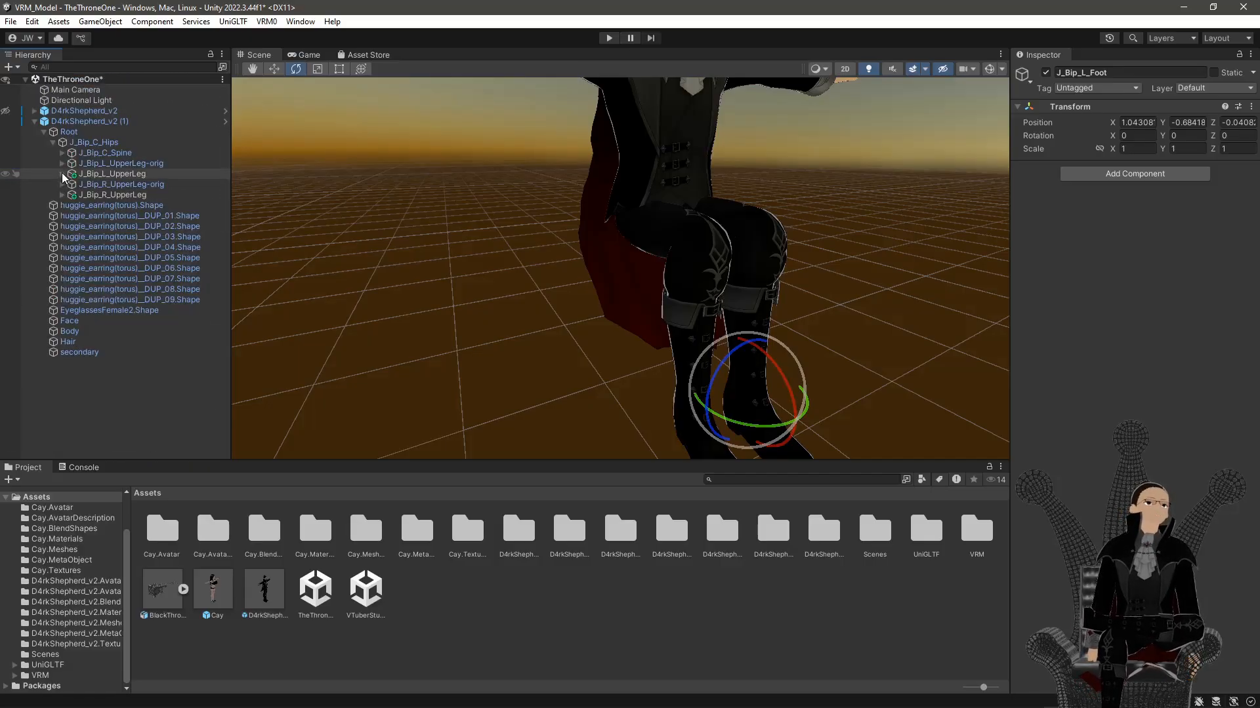
{"action": "left_click", "coordinate": [62, 173]}
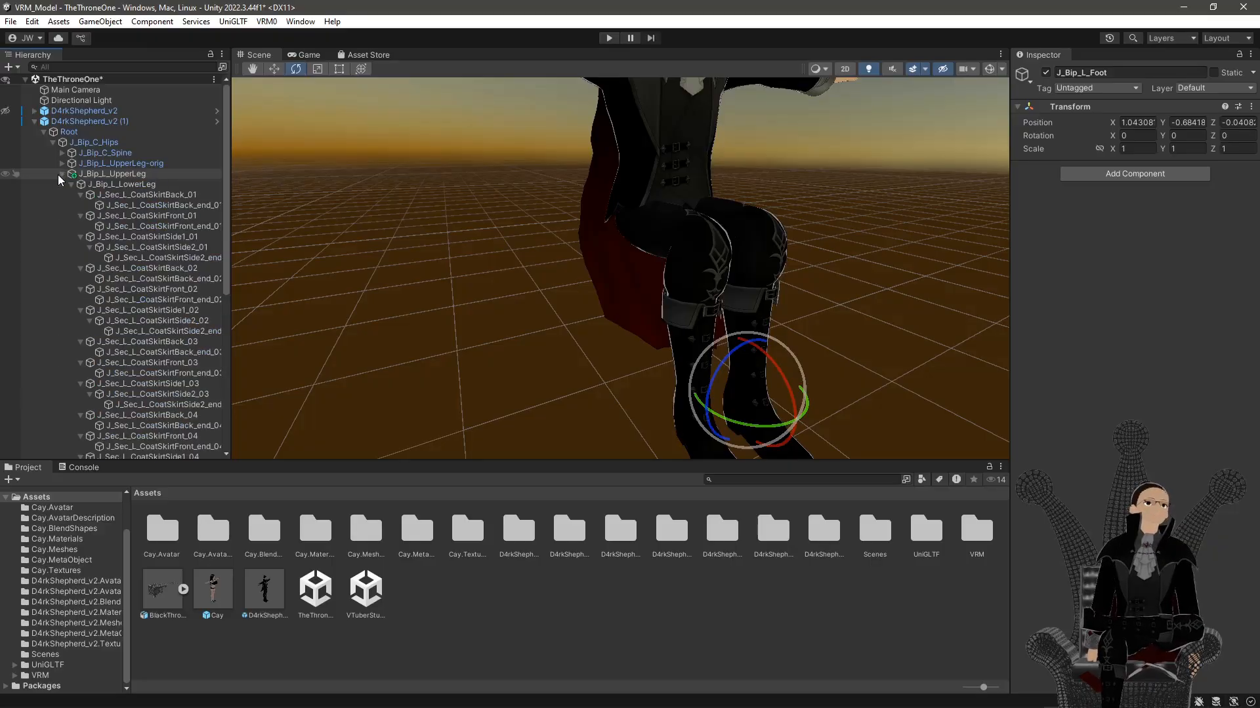
Collapse the bone hierarchy under the duplicated J_Bip_L_UpperLeg
{"action": "left_click", "coordinate": [72, 175]}
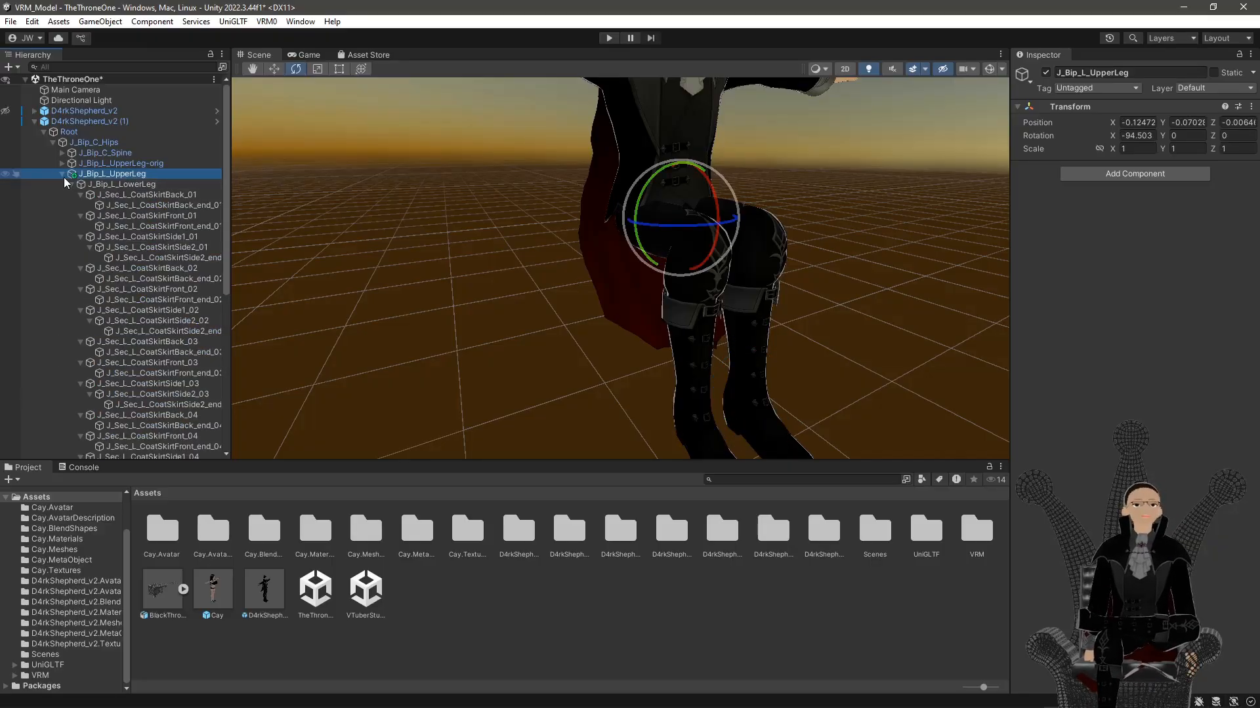
{"action": "left_click", "coordinate": [62, 174]}
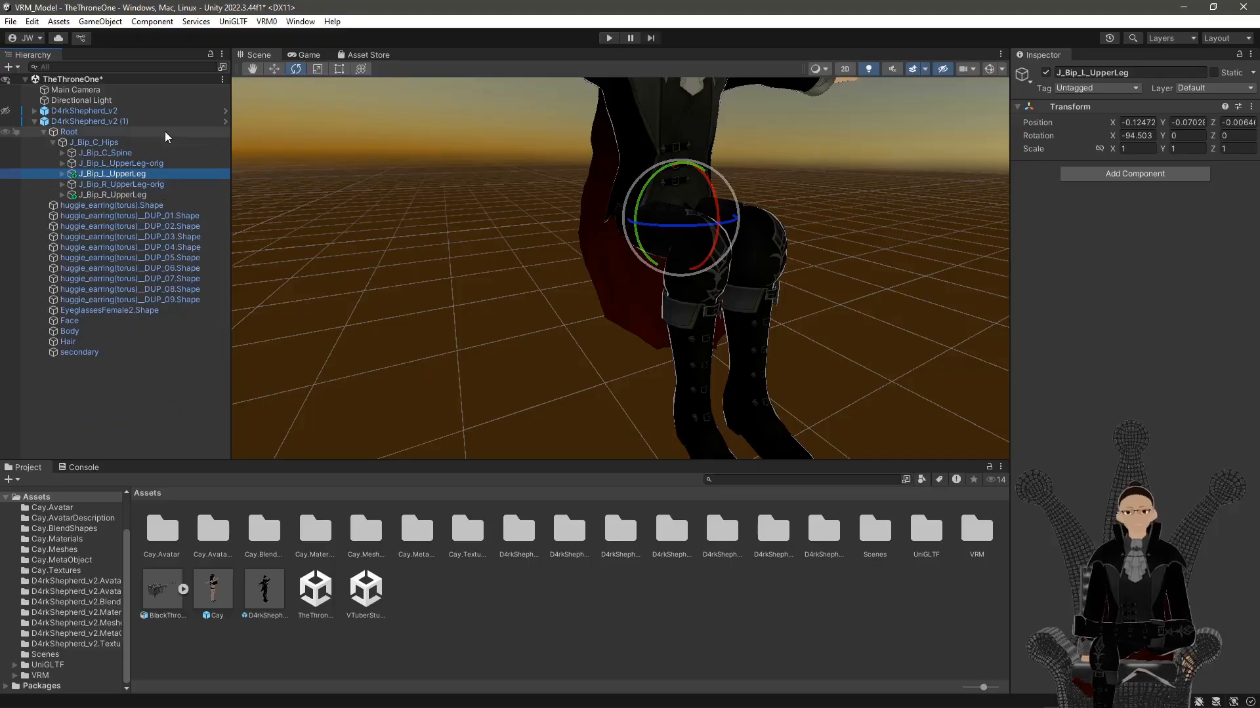
{"action": "left_click", "coordinate": [267, 22]}
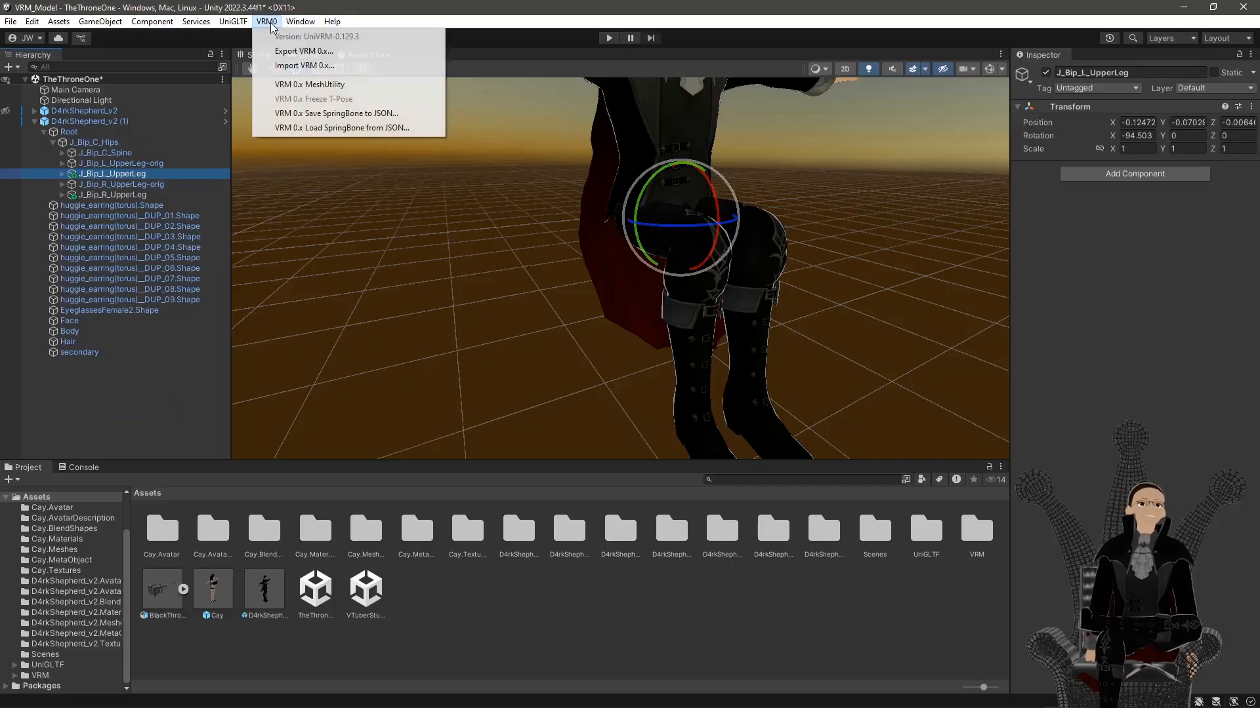
{"action": "left_click", "coordinate": [295, 52]}
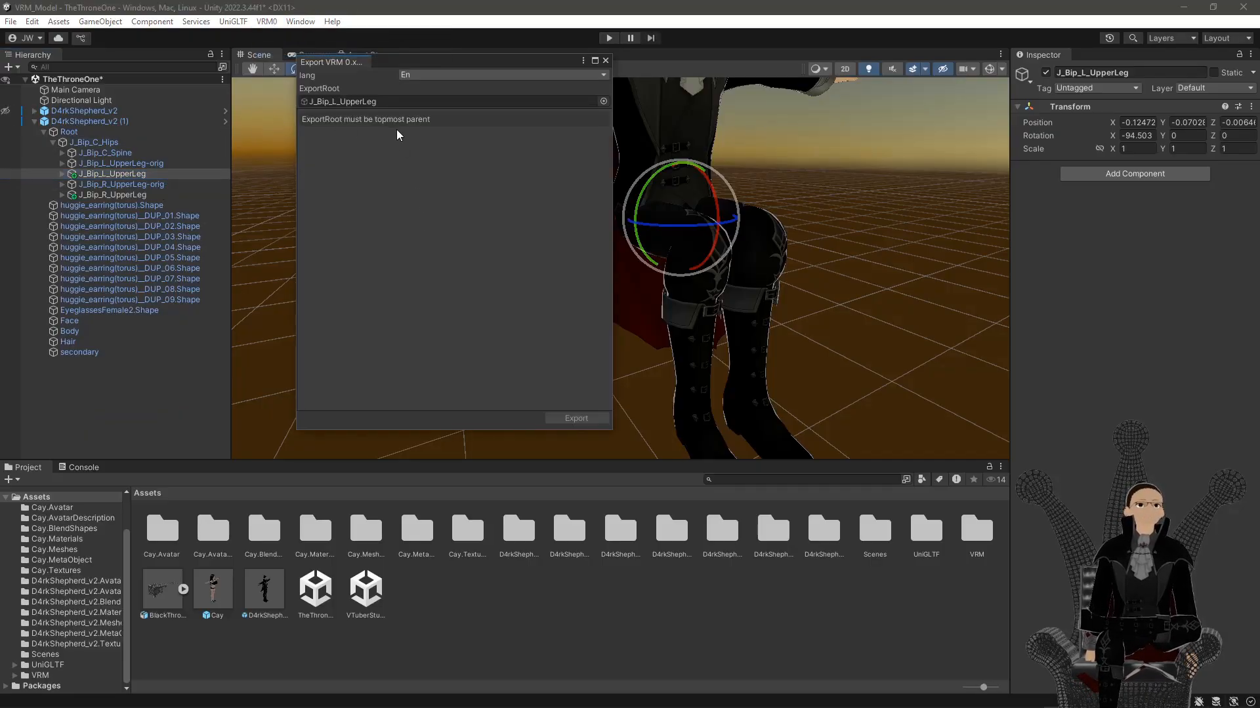
{"action": "left_click", "coordinate": [605, 60]}
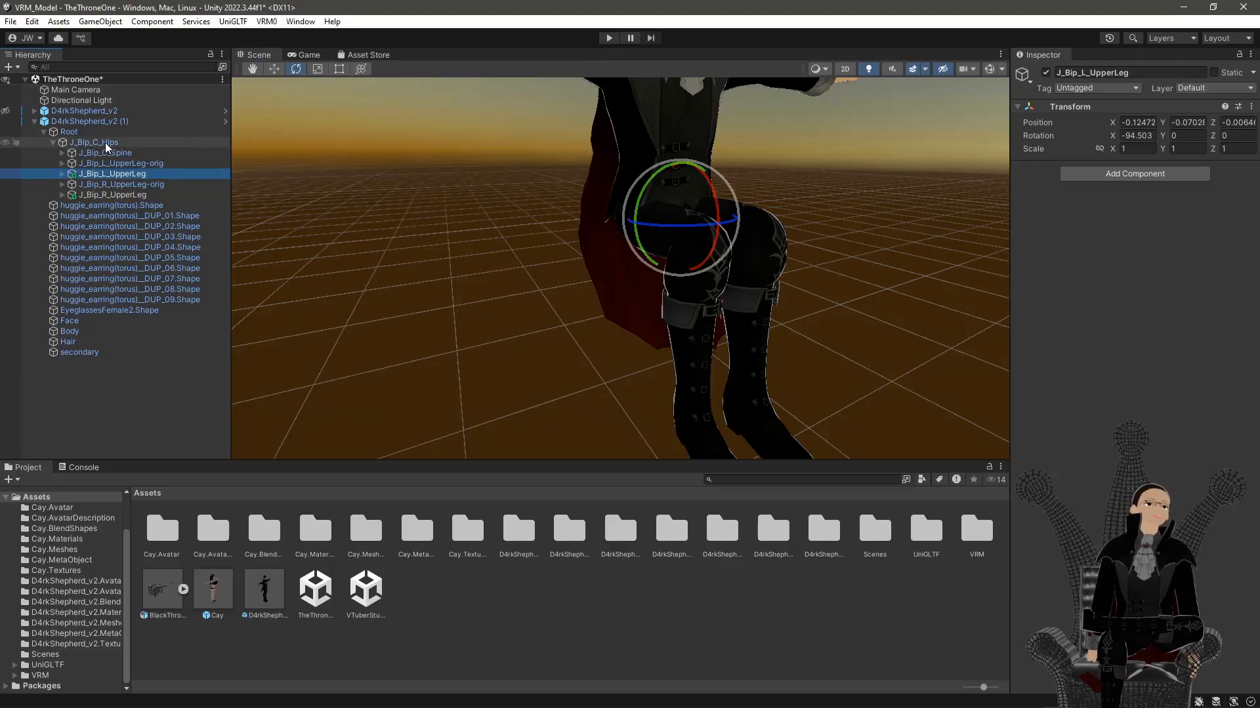
Review the VRM 0.x export settings for D4rkShepherd_v2 (1), including its Meta information and permissions, without exporting
{"action": "left_click", "coordinate": [190, 121]}
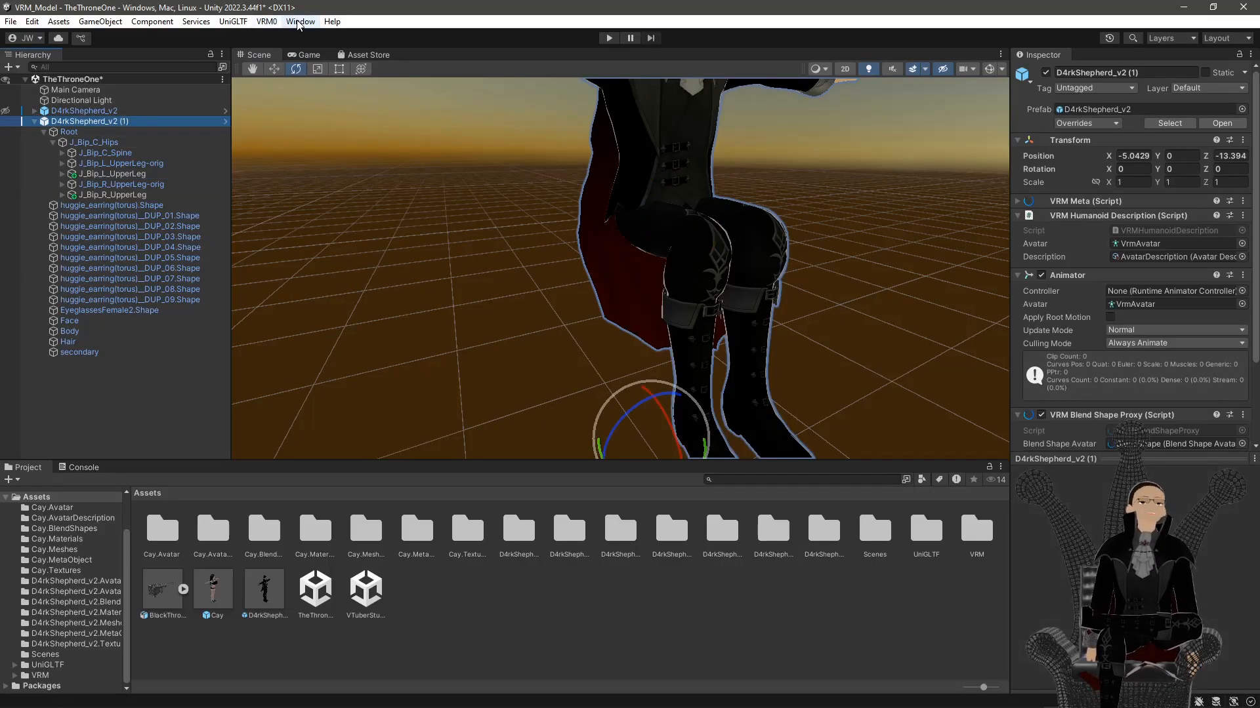
{"action": "left_click", "coordinate": [267, 21]}
{"action": "left_click", "coordinate": [299, 51]}
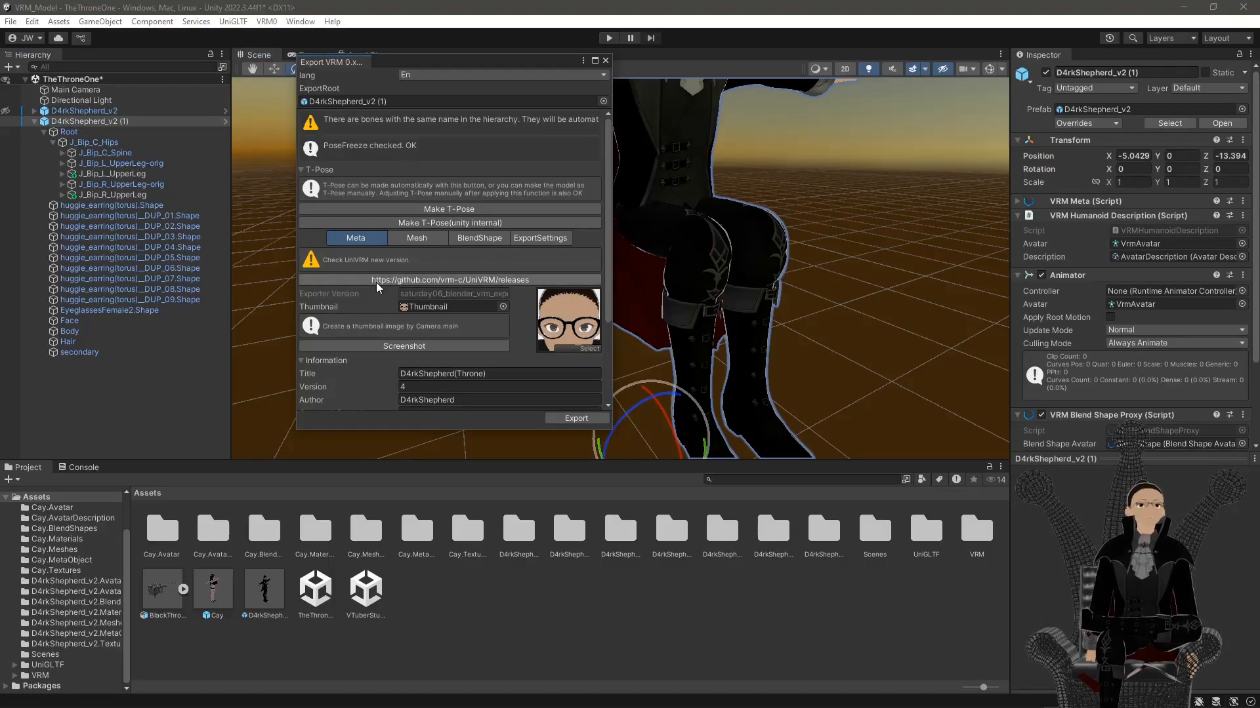
{"action": "scroll", "coordinate": [412, 222], "scroll_direction": "down", "scroll_amount": 3}
{"action": "scroll", "coordinate": [411, 224], "scroll_direction": "down", "scroll_amount": 1}
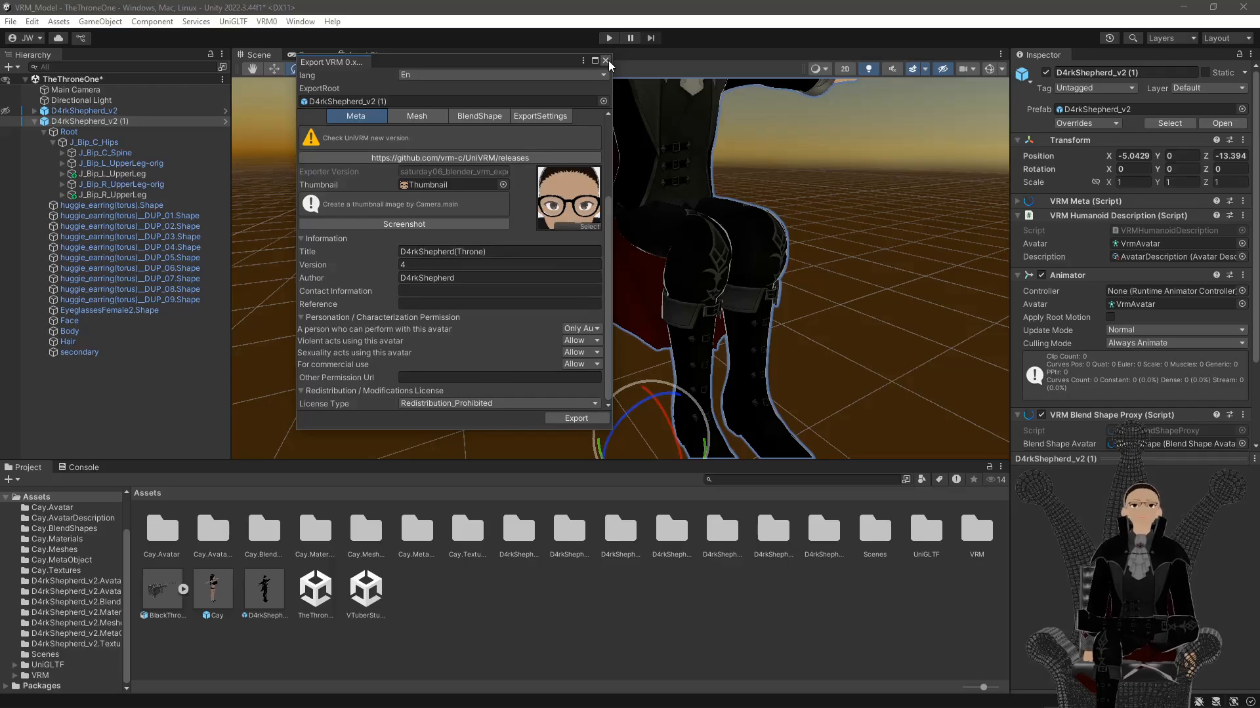
{"action": "left_click", "coordinate": [606, 61]}
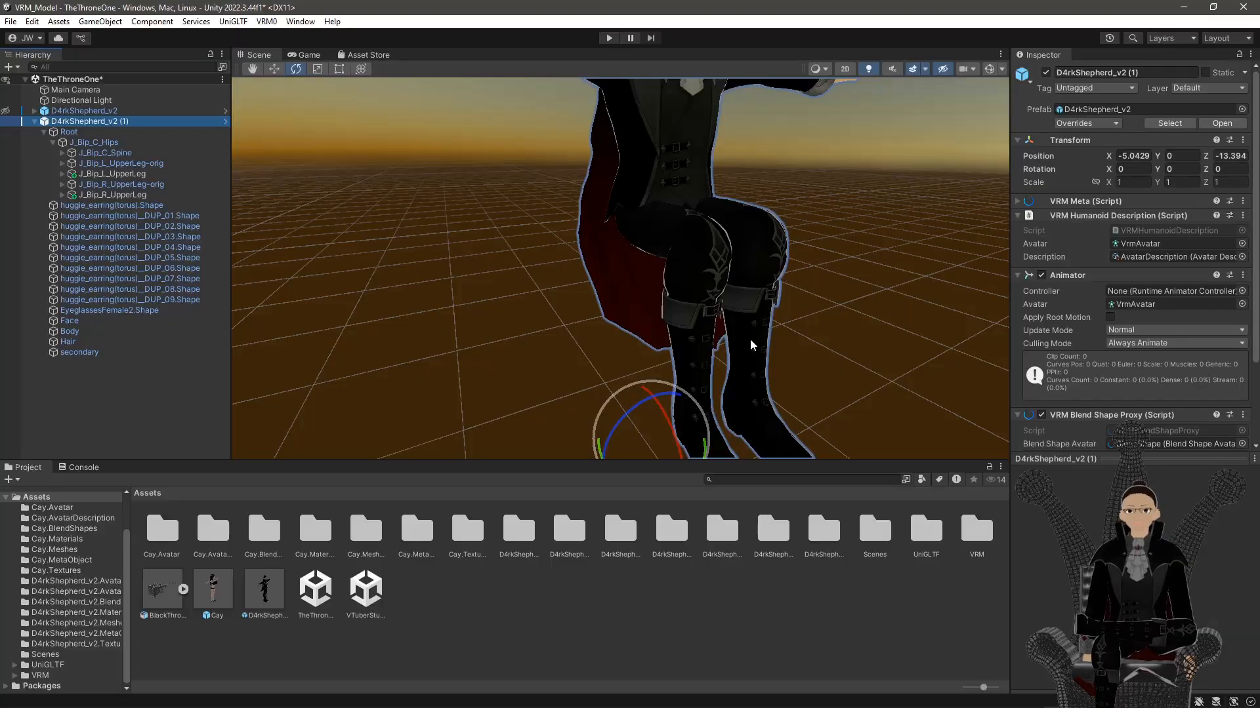
{"action": "key", "text": "f"}
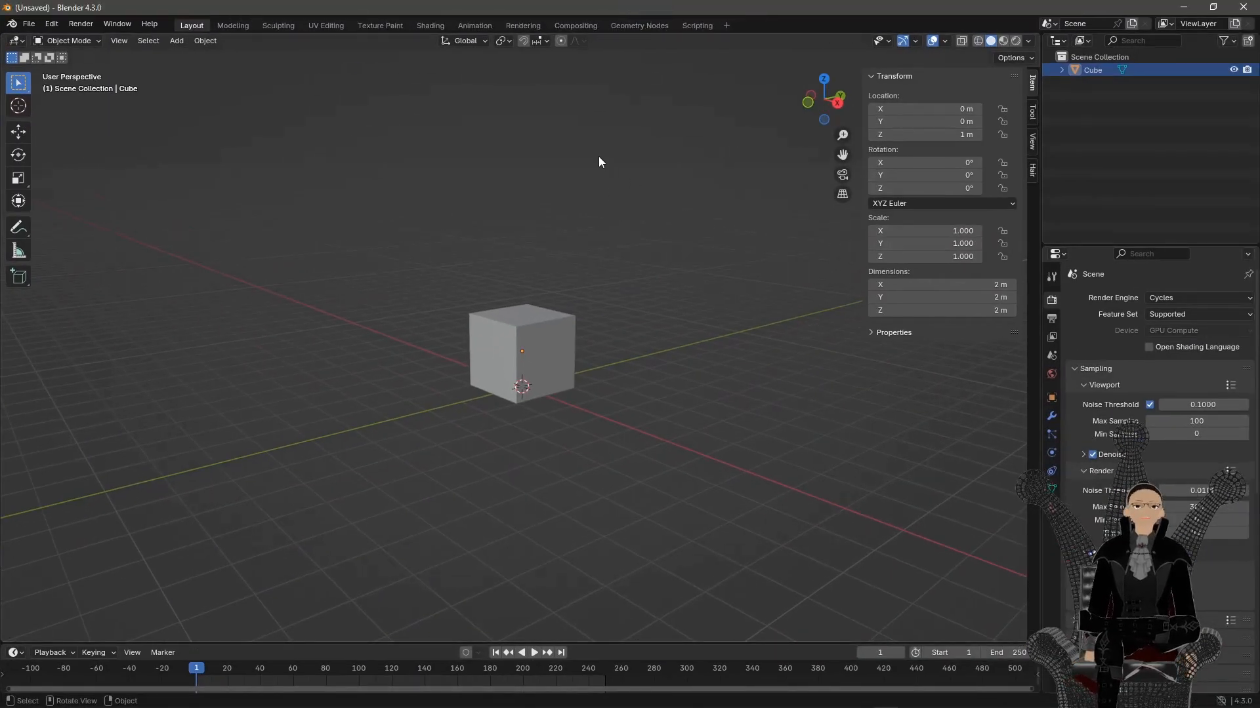
Switch to Blender, enable the BlenderKit Online Asset Library add-on and save the preferences
{"action": "left_click", "coordinate": [51, 24]}
{"action": "left_click", "coordinate": [73, 192]}
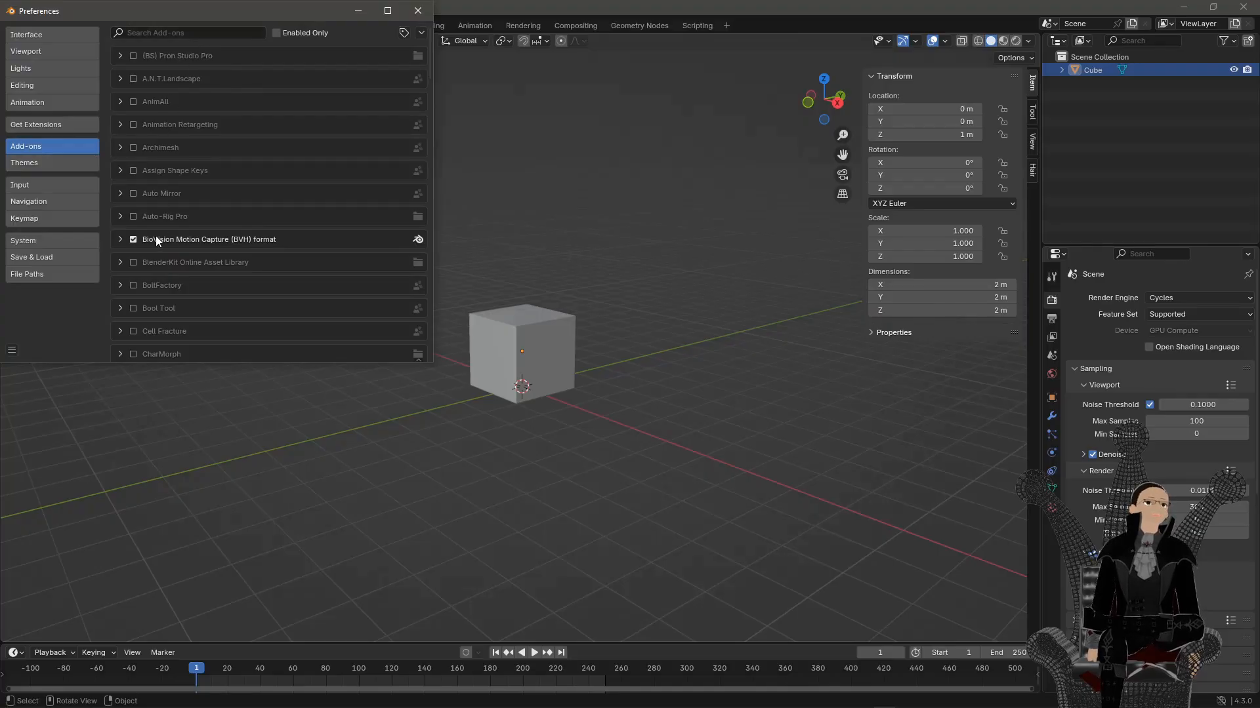
{"action": "left_click", "coordinate": [199, 36]}
{"action": "type", "text": "blender"}
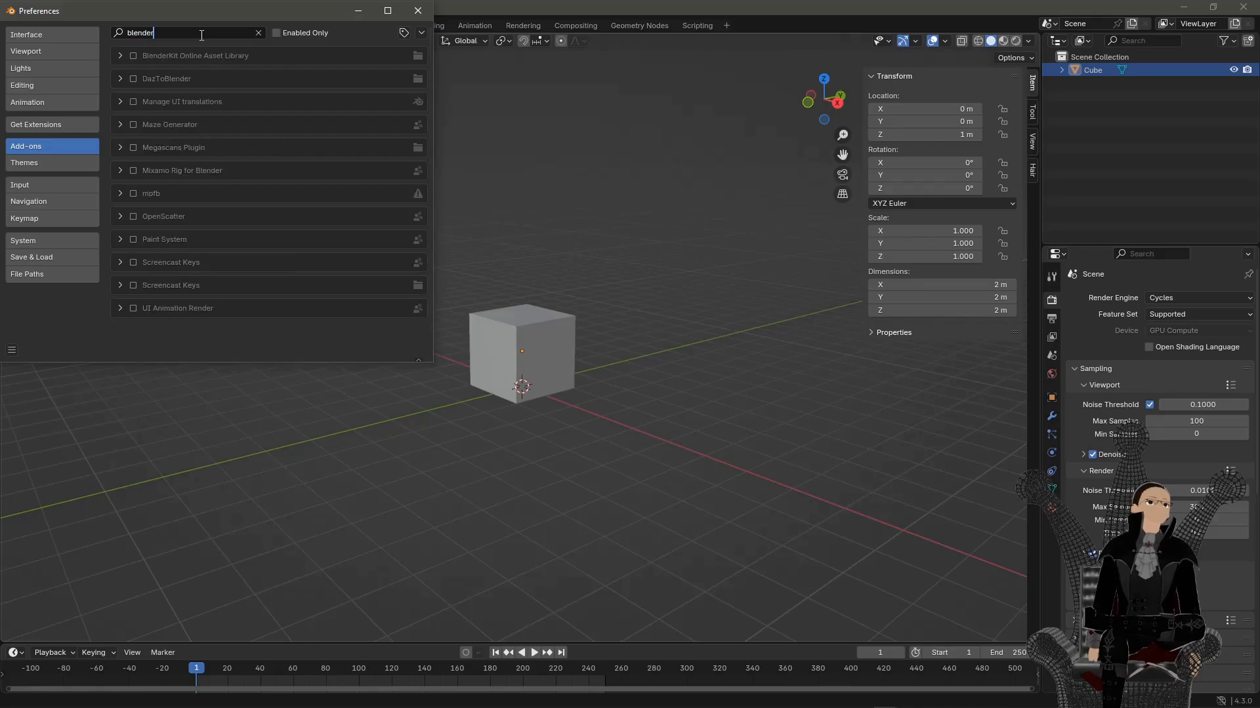
{"action": "type", "text": "kit"}
{"action": "left_click", "coordinate": [131, 57]}
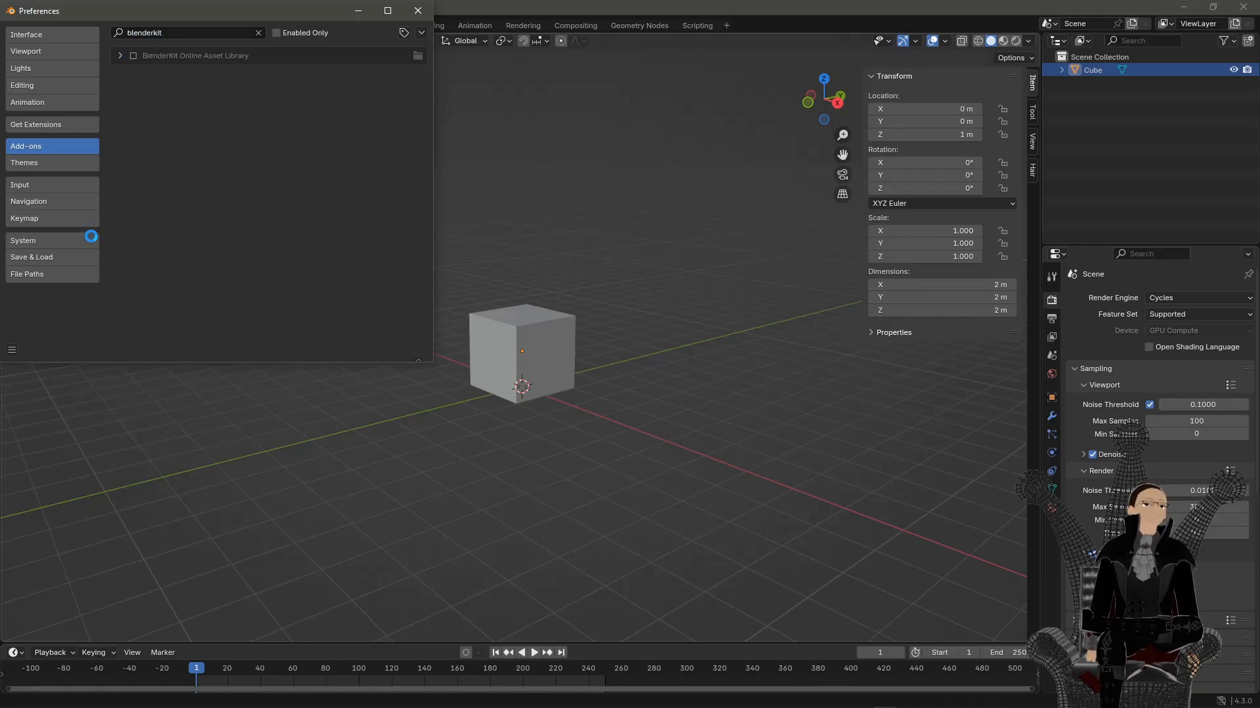
{"action": "left_click", "coordinate": [15, 349]}
{"action": "left_click", "coordinate": [64, 309]}
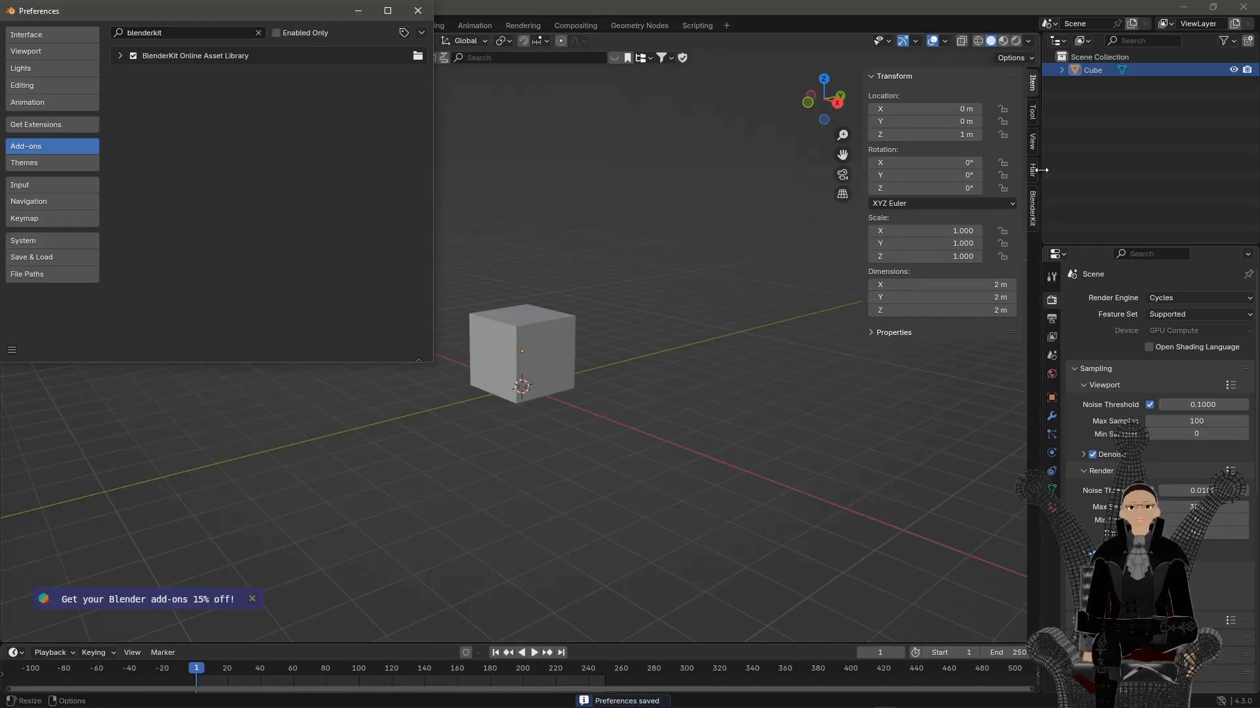
{"action": "left_click", "coordinate": [418, 11]}
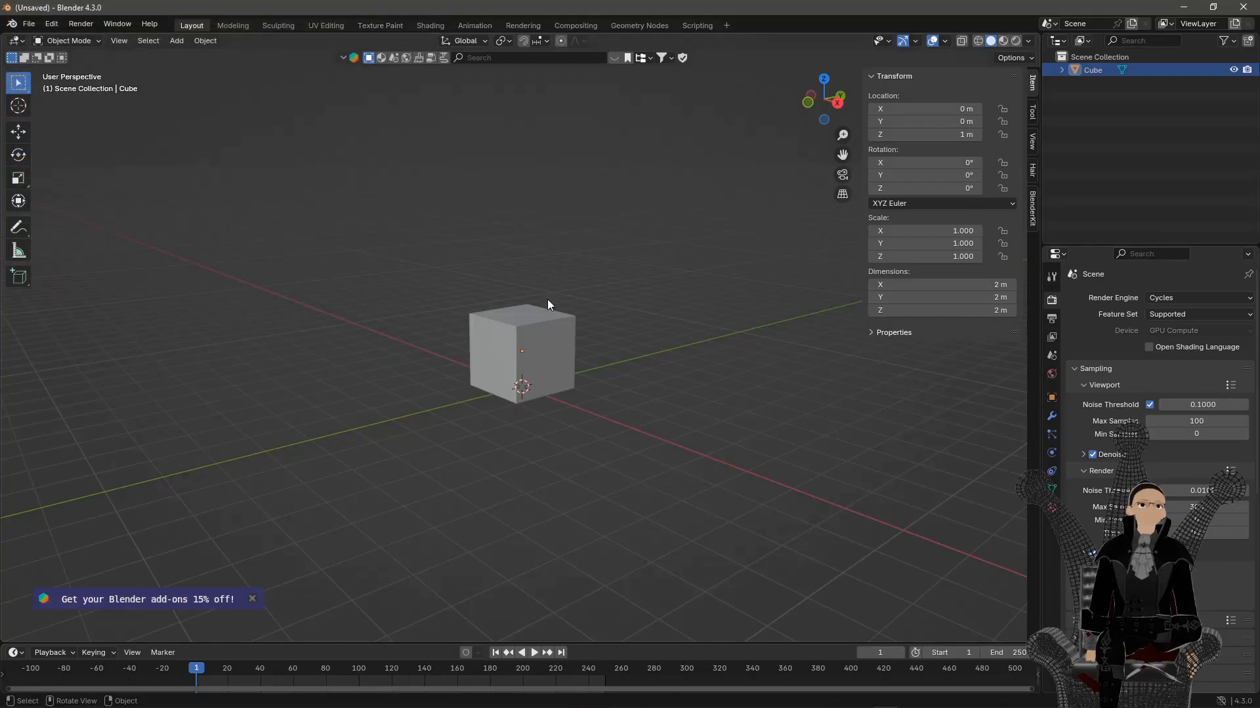
Delete the default cube from the scene
{"action": "left_click", "coordinate": [522, 332]}
{"action": "key", "text": "Delete"}
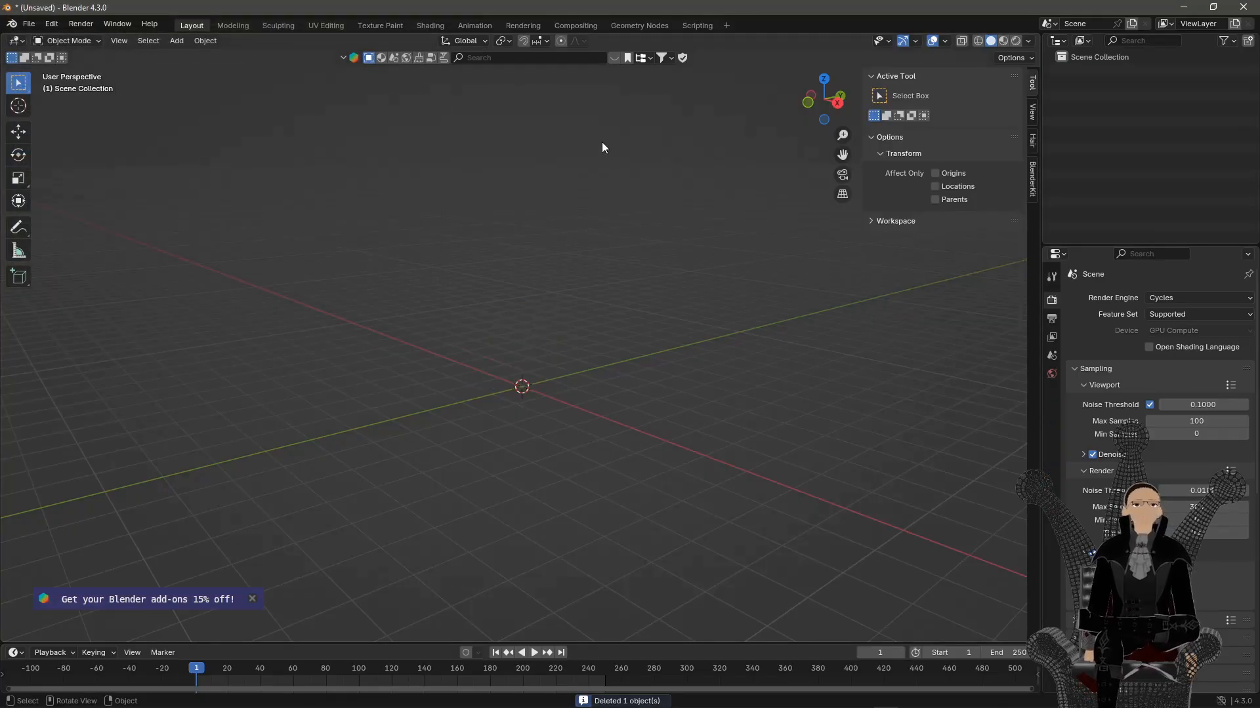
Show the BlenderKit asset bar and search its models for "throne" with the Free first filter enabled
{"action": "left_click", "coordinate": [617, 58]}
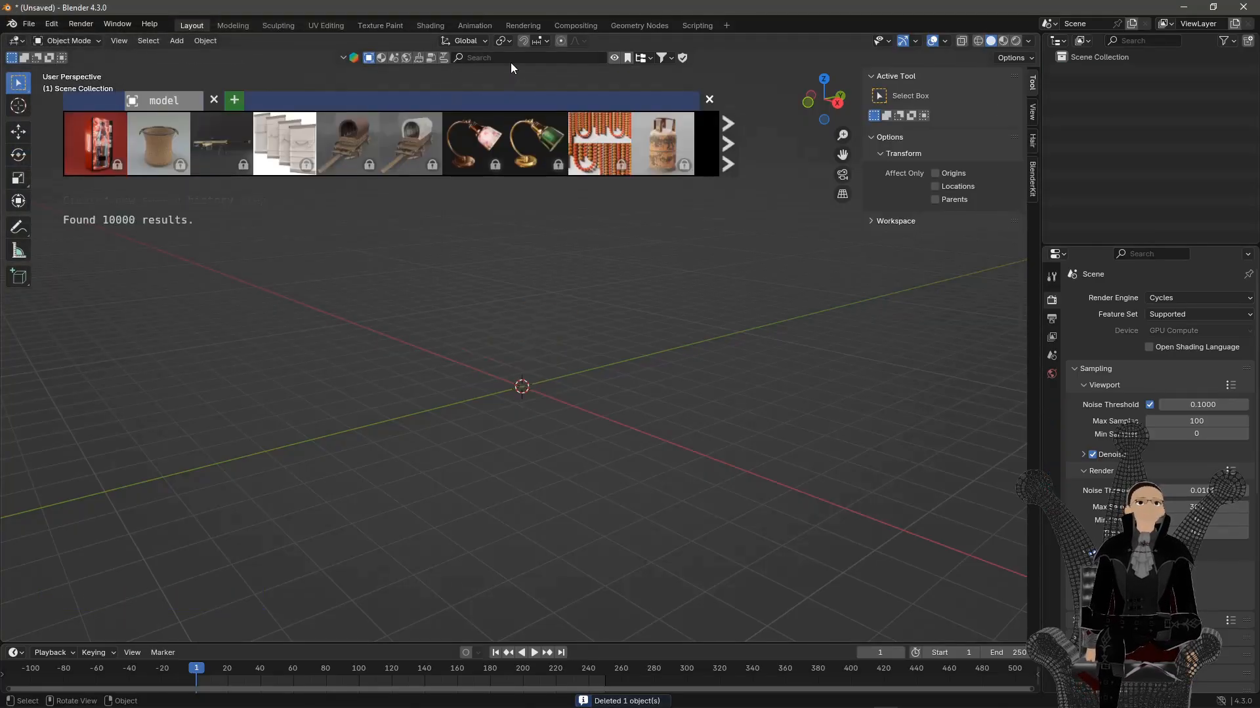
{"action": "left_click", "coordinate": [511, 63]}
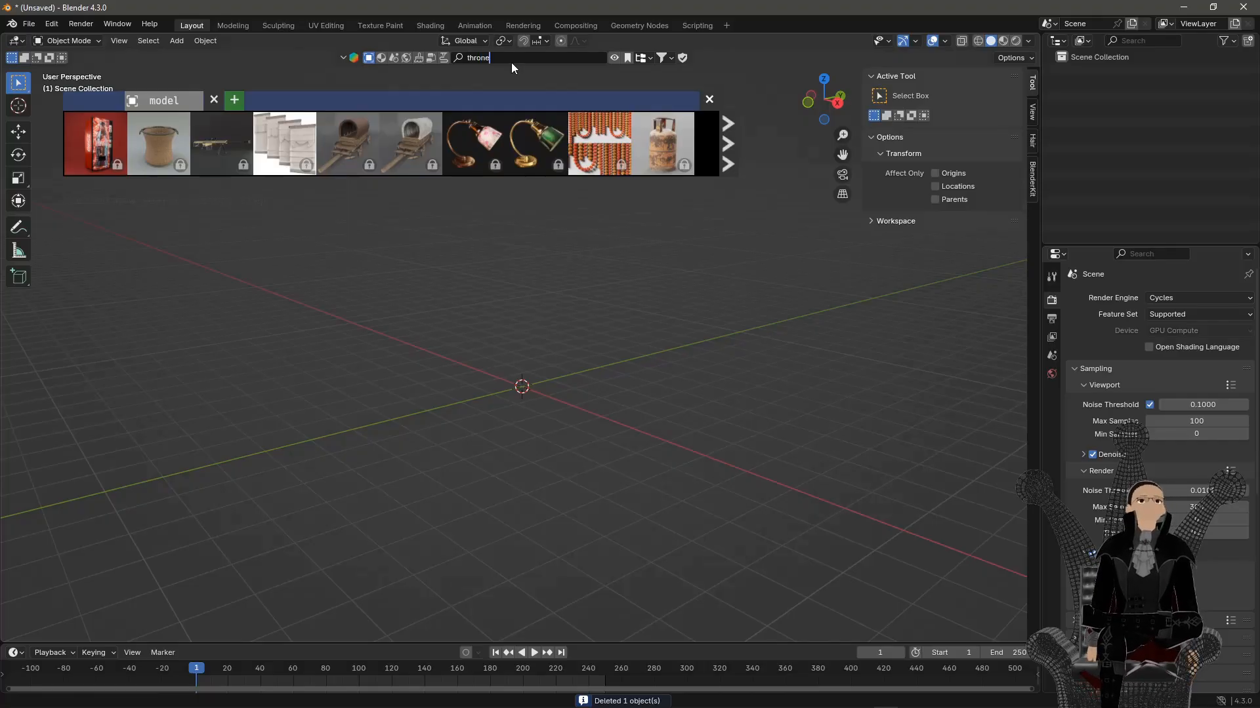
{"action": "key", "text": "Return"}
{"action": "left_click", "coordinate": [669, 58]}
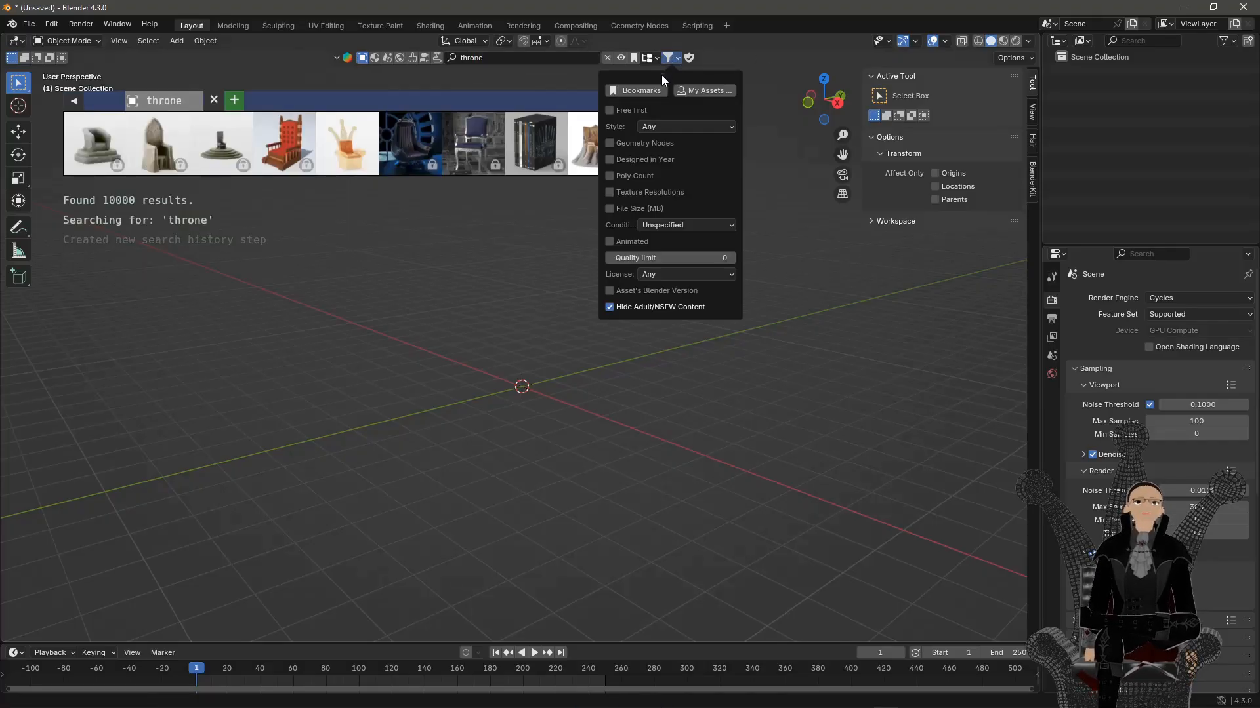
{"action": "left_click", "coordinate": [640, 107]}
Place the free "Fine leather gold throne." model from the BlenderKit results near the world origin
{"action": "mouse_move", "coordinate": [299, 164]}
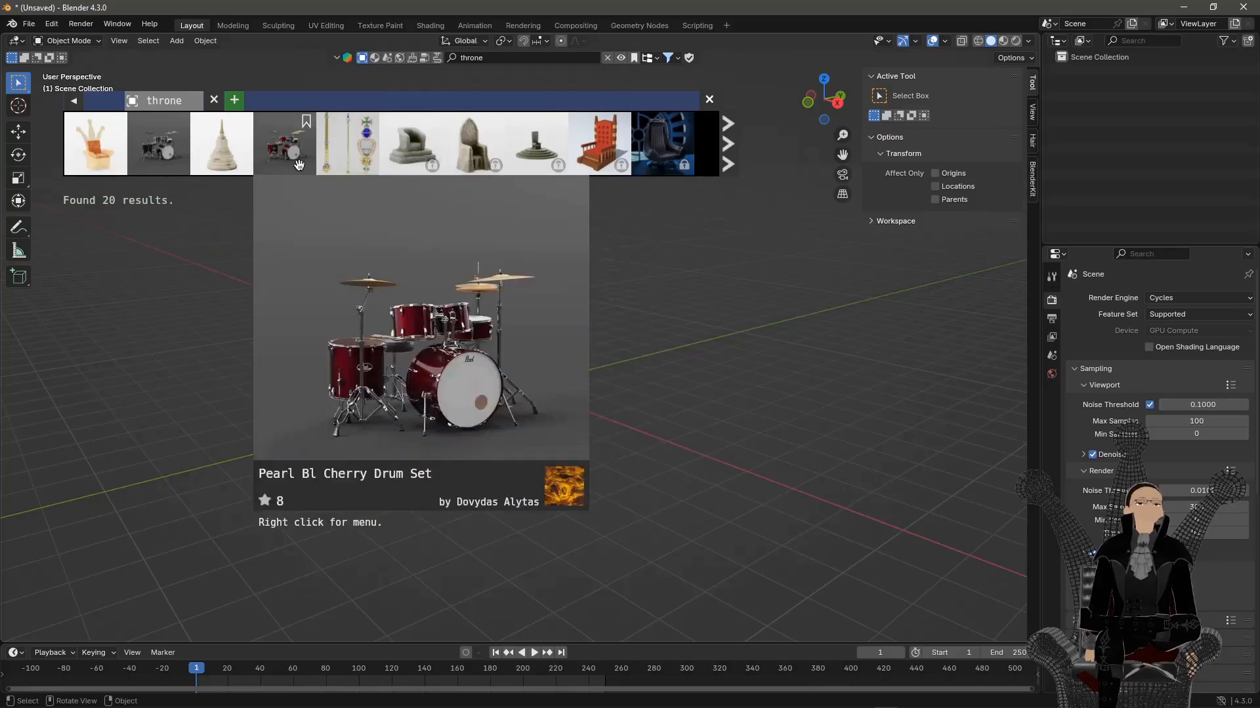
{"action": "mouse_move", "coordinate": [595, 167]}
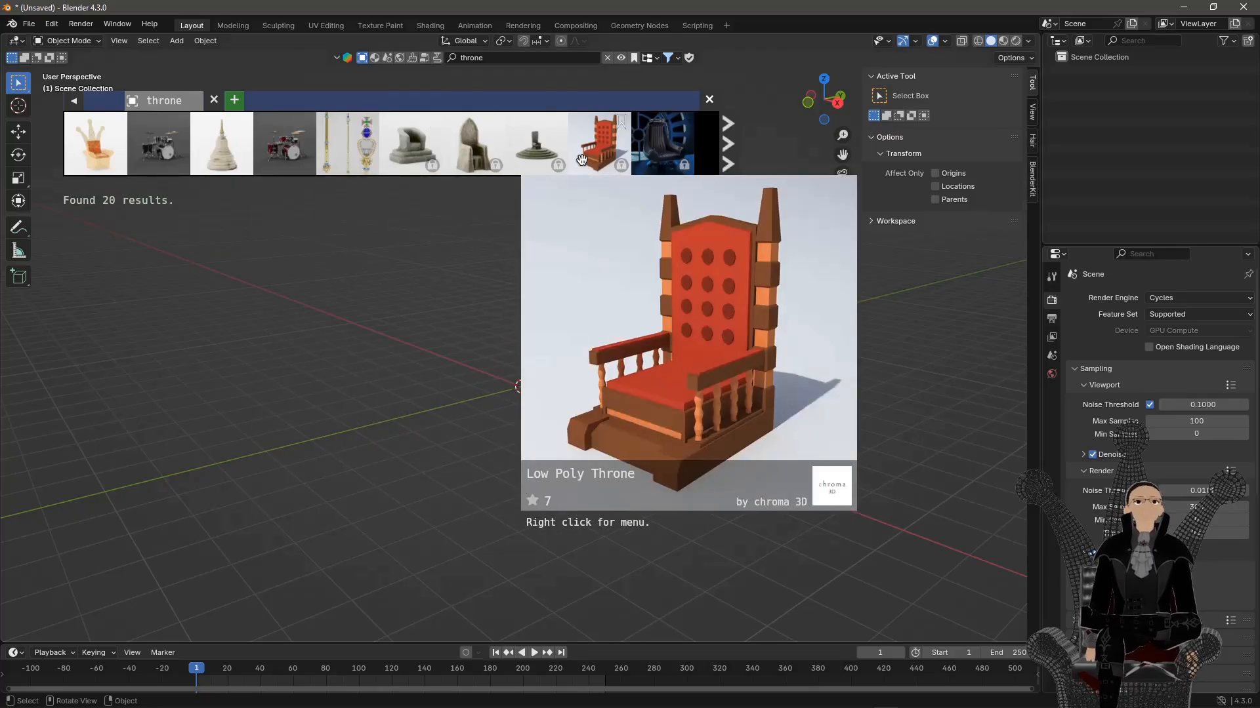
{"action": "mouse_move", "coordinate": [108, 165]}
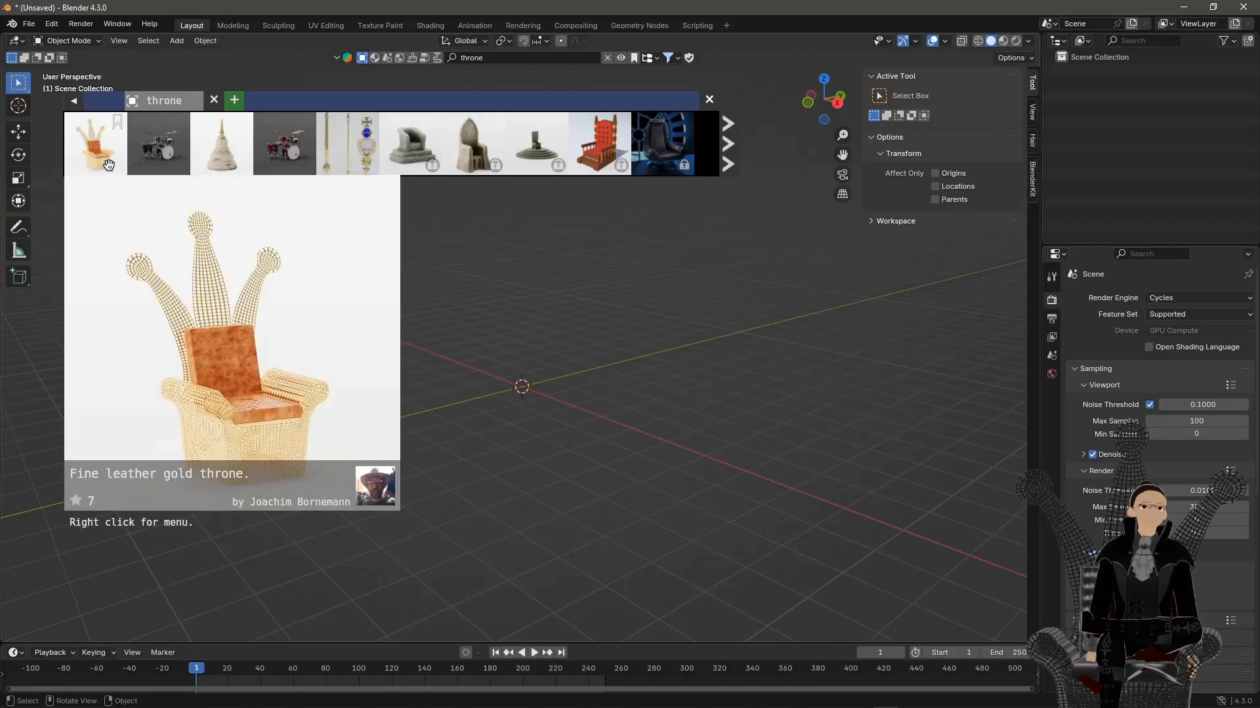
{"action": "left_click_drag", "start_coordinate": [108, 164], "coordinate": [527, 397]}
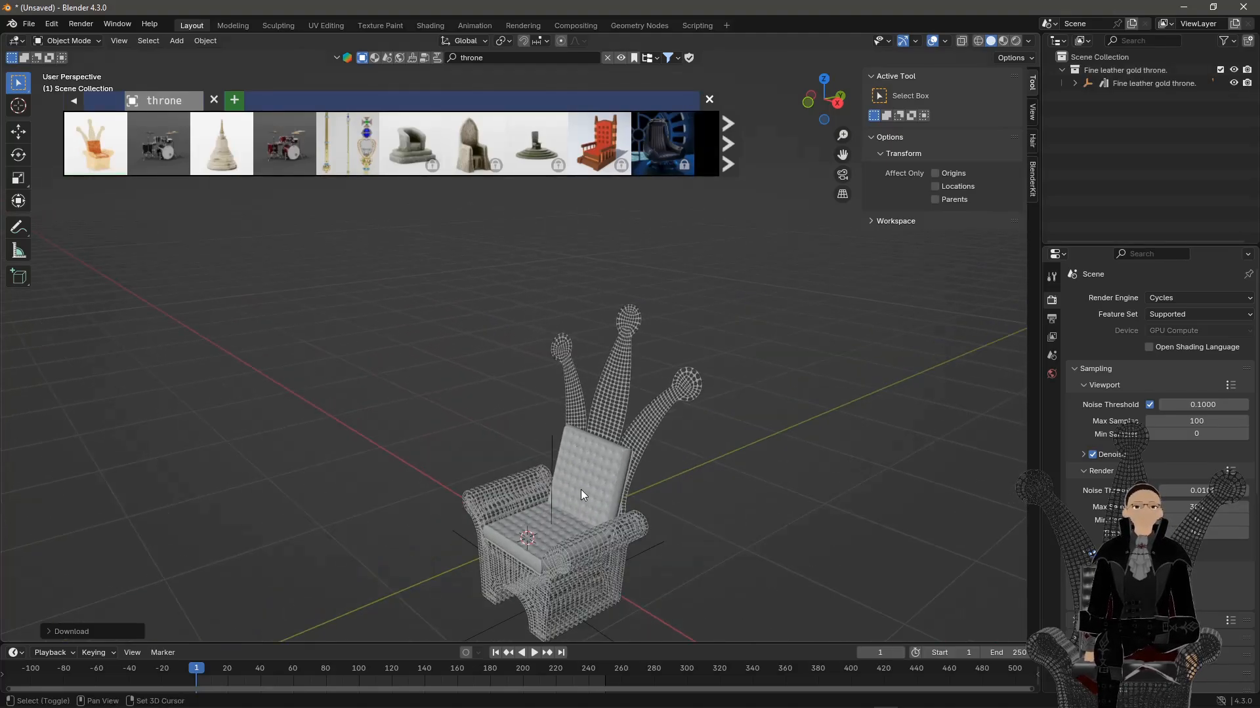
Display the throne in Material Preview shading and clear the BlenderKit search text
{"action": "middle_click_drag", "start_coordinate": [581, 489], "coordinate": [600, 426], "text": "shift"}
{"action": "left_click", "coordinate": [1003, 40]}
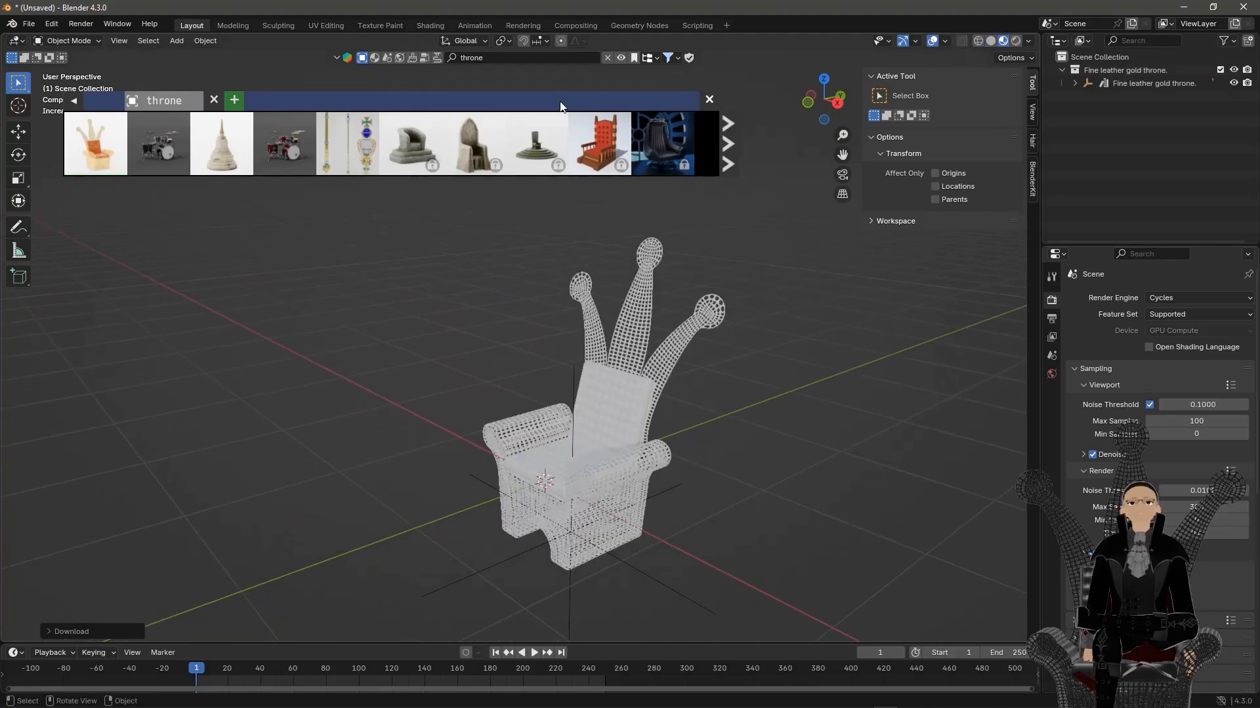
{"action": "left_click", "coordinate": [607, 58]}
{"action": "middle_click_drag", "start_coordinate": [481, 435], "coordinate": [597, 328], "text": "shift"}
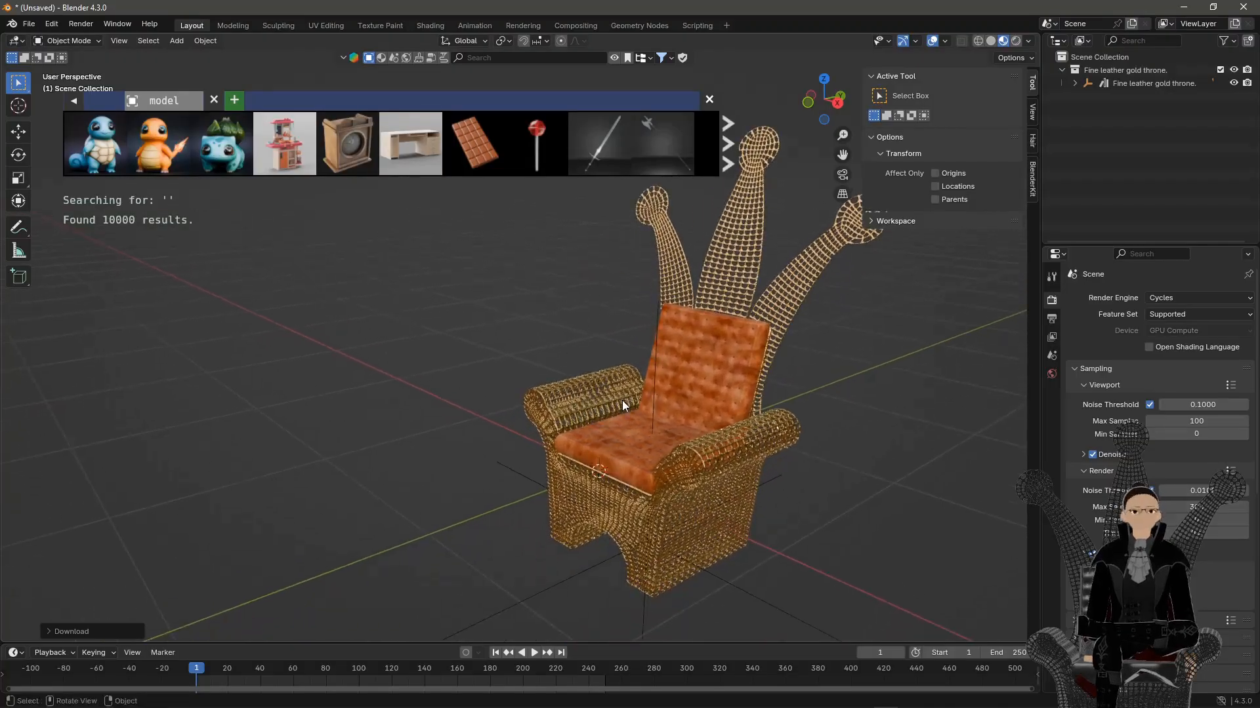
{"action": "middle_click_drag", "start_coordinate": [622, 400], "coordinate": [738, 404]}
{"action": "middle_click_drag", "start_coordinate": [293, 443], "coordinate": [603, 344], "text": "shift"}
{"action": "scroll", "coordinate": [520, 400], "scroll_direction": "up", "scroll_amount": 3}
{"action": "scroll", "coordinate": [520, 400], "scroll_direction": "up", "scroll_amount": 4}
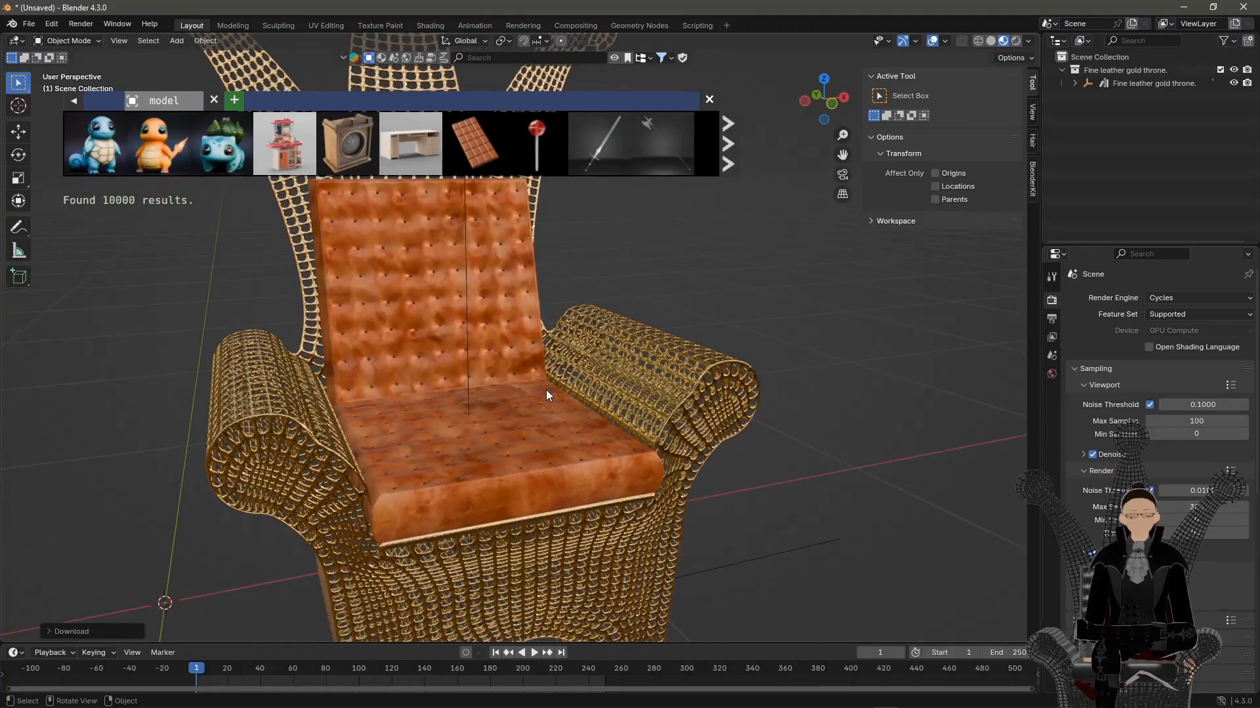
With the BlenderKit asset bar hidden, open the throne's gold frame in the Shading workspace using Material Preview shading
{"action": "left_click", "coordinate": [645, 377]}
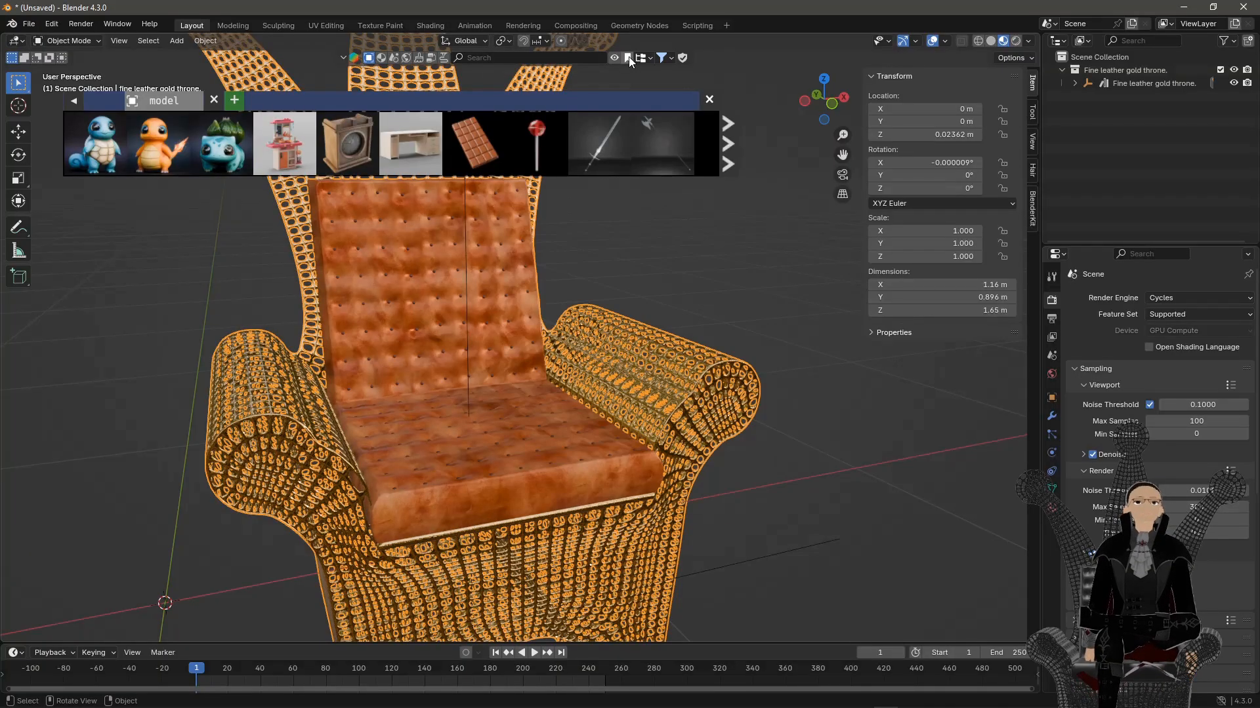
{"action": "left_click", "coordinate": [613, 57]}
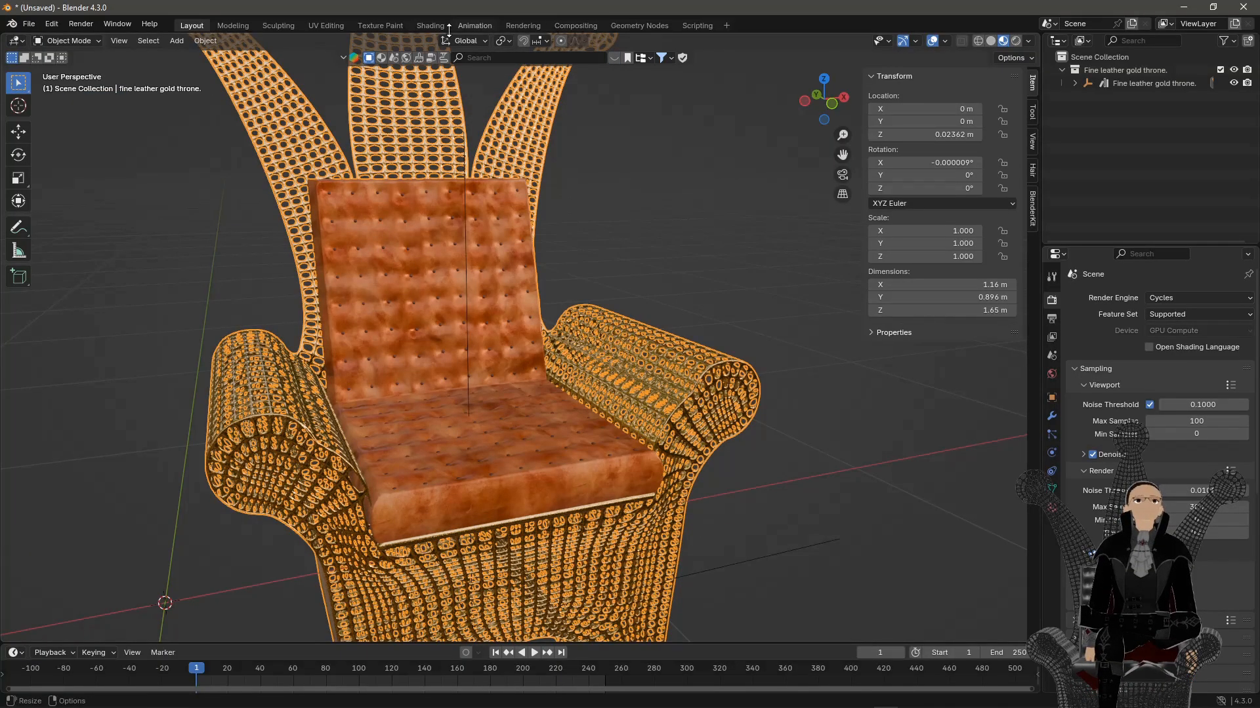
{"action": "left_click", "coordinate": [428, 25]}
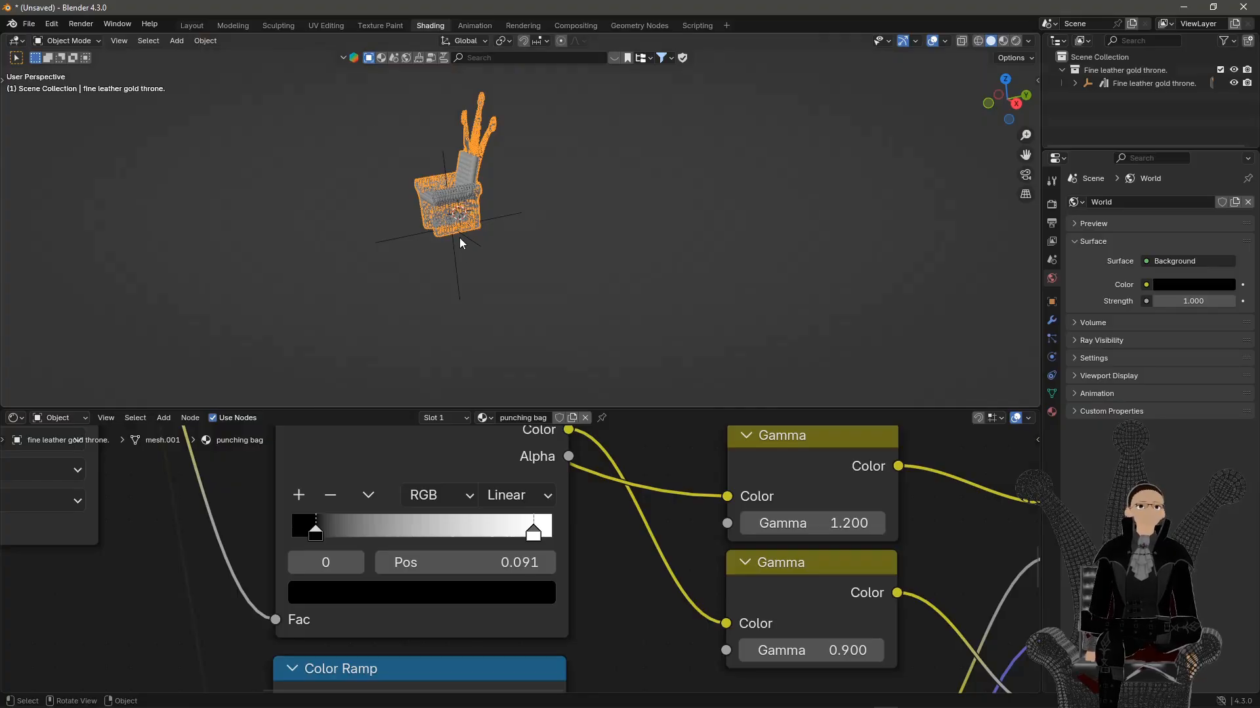
{"action": "key", "text": "KP_Decimal"}
{"action": "left_click", "coordinate": [1001, 40]}
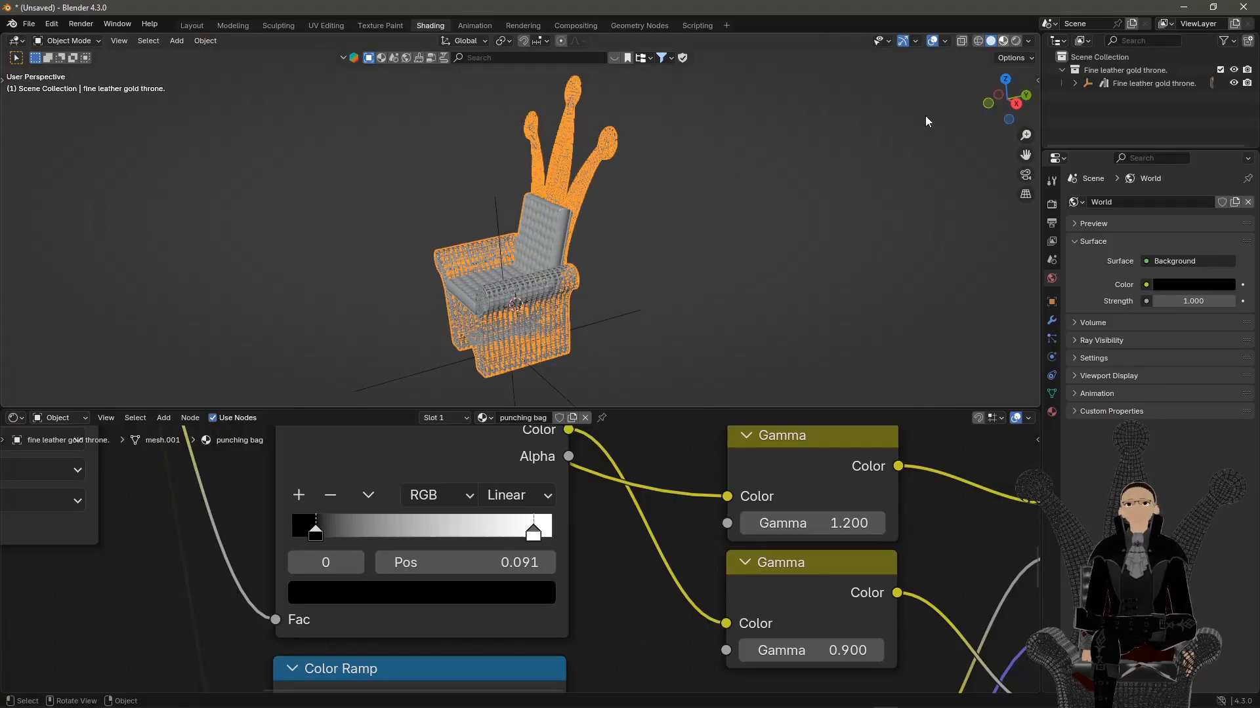
{"action": "middle_click_drag", "start_coordinate": [356, 366], "coordinate": [545, 287]}
{"action": "scroll", "coordinate": [545, 287], "scroll_direction": "up", "scroll_amount": 2}
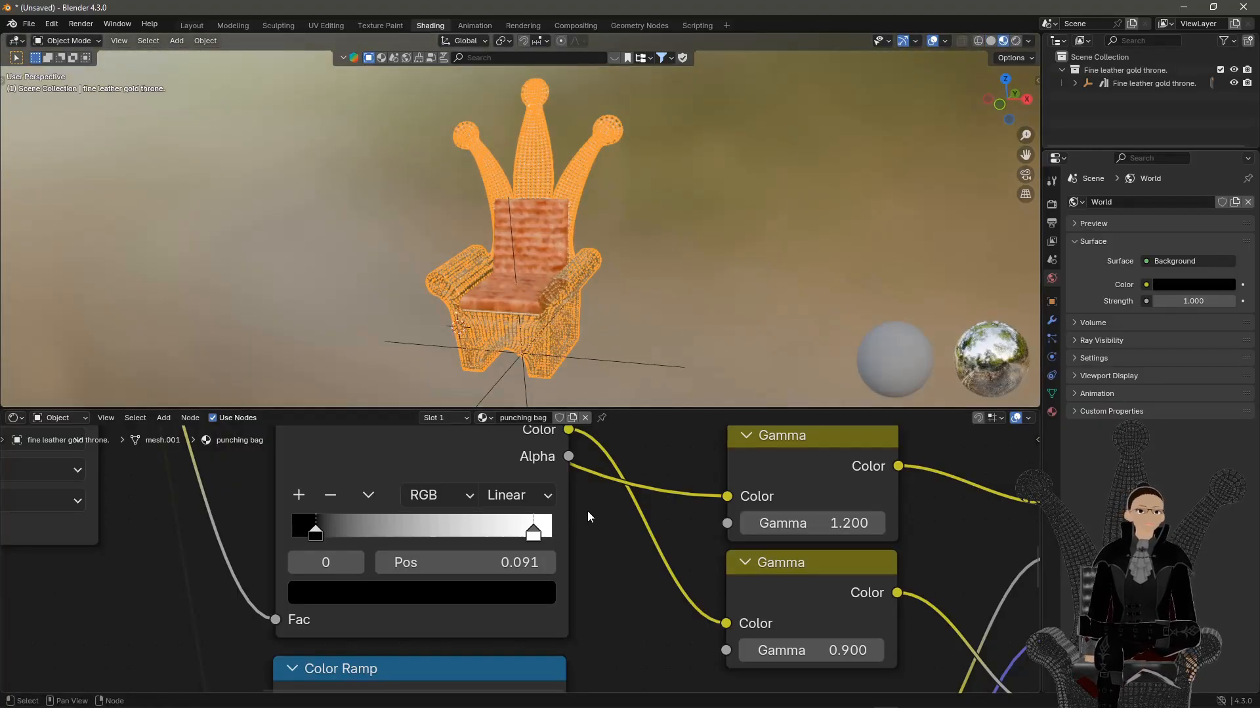
Move the Material Output node of the punching bag material close beside its Principled BSDF node
{"action": "scroll", "coordinate": [588, 511], "scroll_direction": "down", "scroll_amount": 8}
{"action": "middle_click_drag", "start_coordinate": [617, 528], "coordinate": [558, 515]}
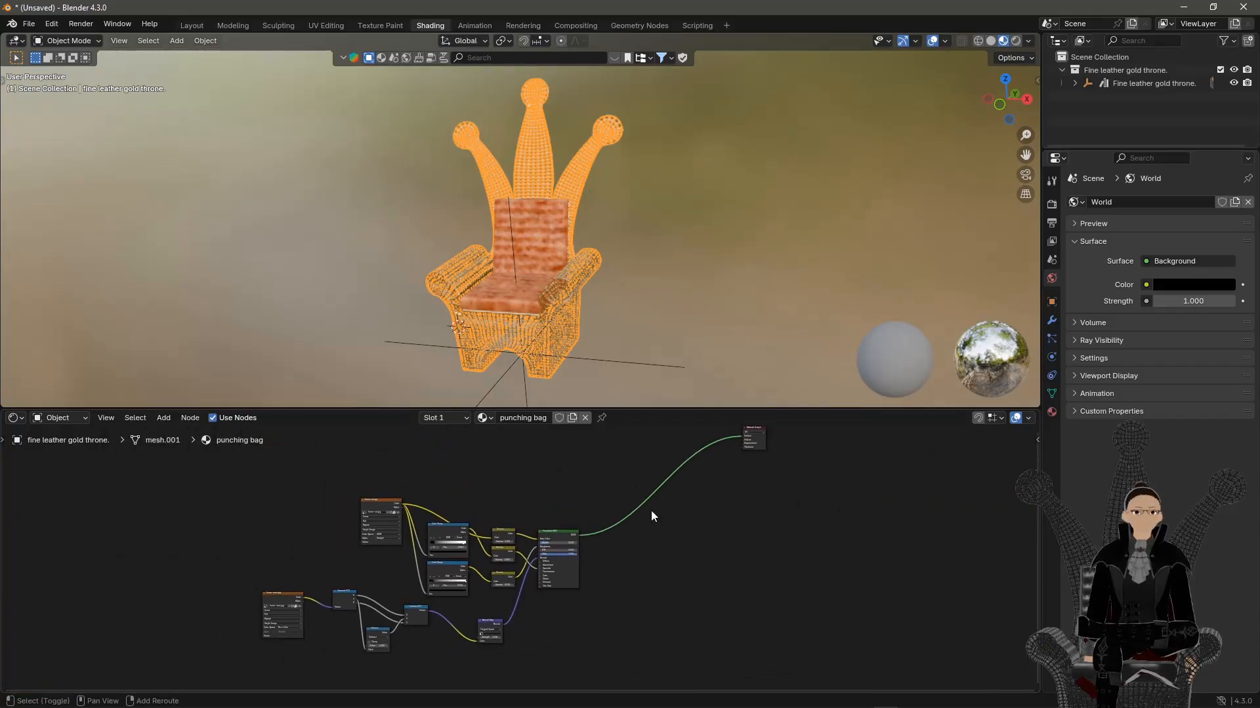
{"action": "left_click_drag", "start_coordinate": [754, 426], "coordinate": [732, 452]}
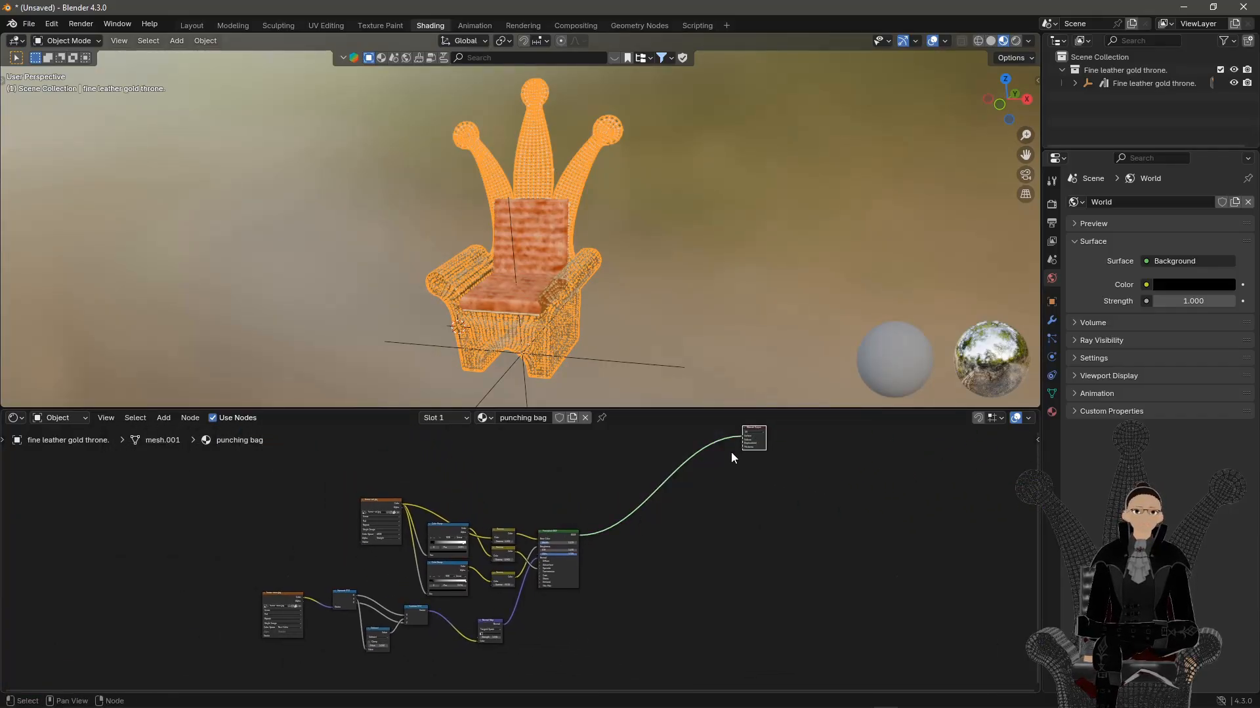
{"action": "key", "text": "g"}
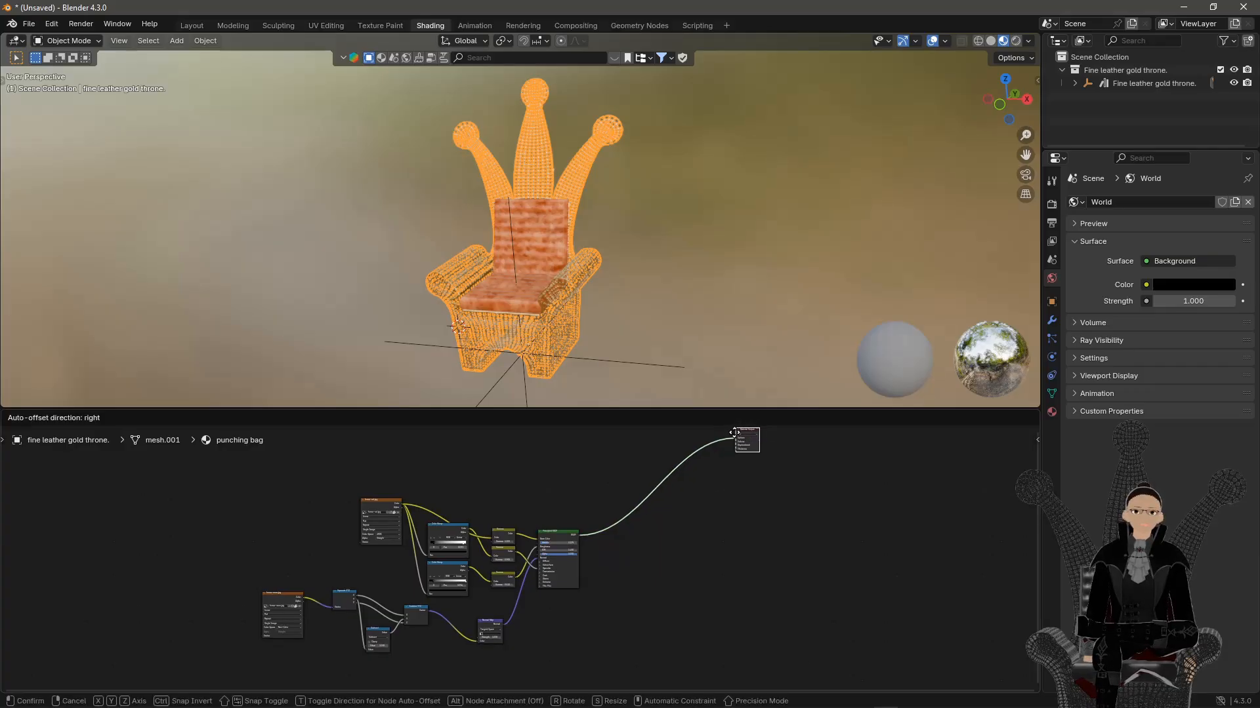
{"action": "left_click", "coordinate": [590, 532]}
{"action": "scroll", "coordinate": [541, 537], "scroll_direction": "up", "scroll_amount": 5}
{"action": "middle_click_drag", "start_coordinate": [540, 540], "coordinate": [524, 482]}
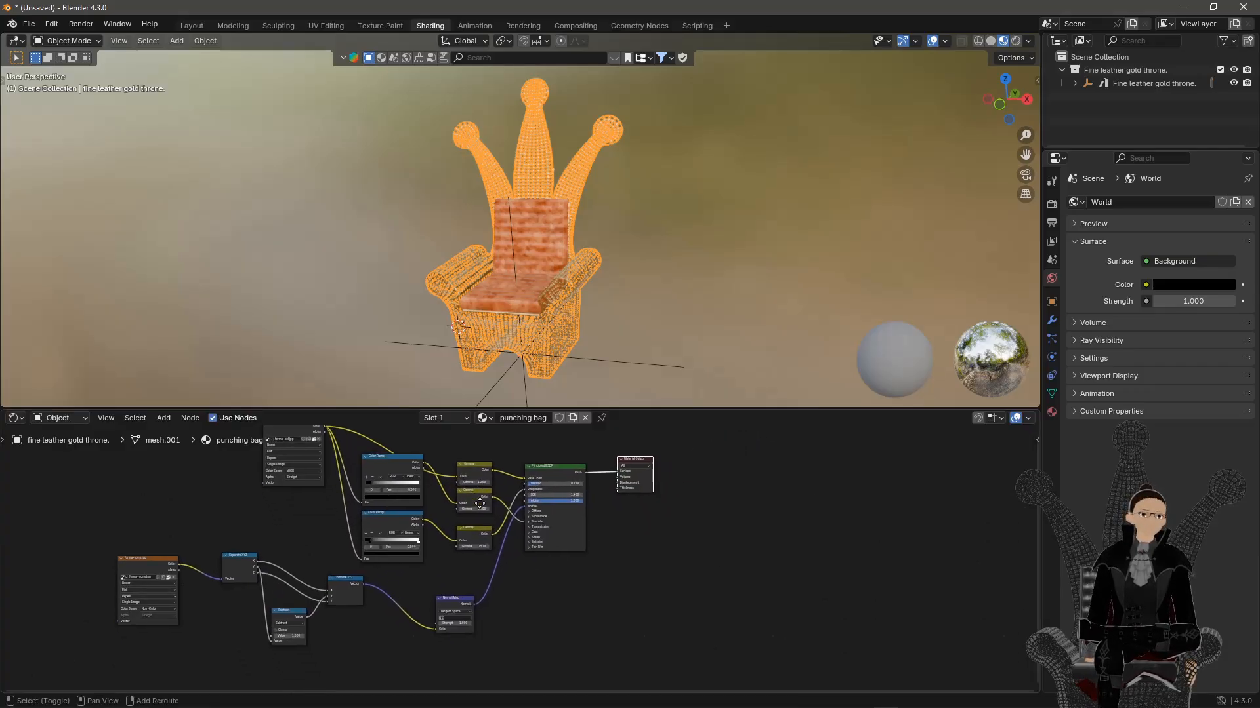
Delete all nodes feeding the Principled BSDF of the punching bag material, keeping only that shader and the Material Output
{"action": "scroll", "coordinate": [503, 542], "scroll_direction": "down", "scroll_amount": 2}
{"action": "middle_click_drag", "start_coordinate": [163, 500], "coordinate": [198, 538]}
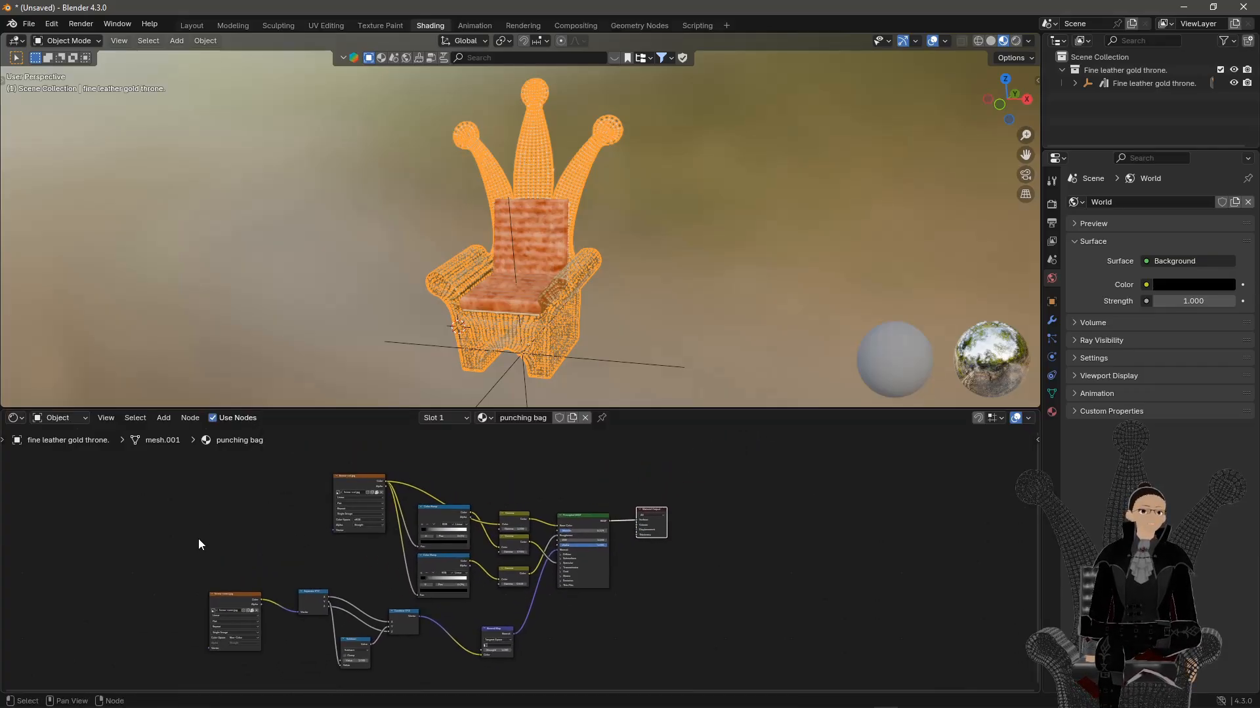
{"action": "left_click_drag", "start_coordinate": [173, 457], "coordinate": [549, 679]}
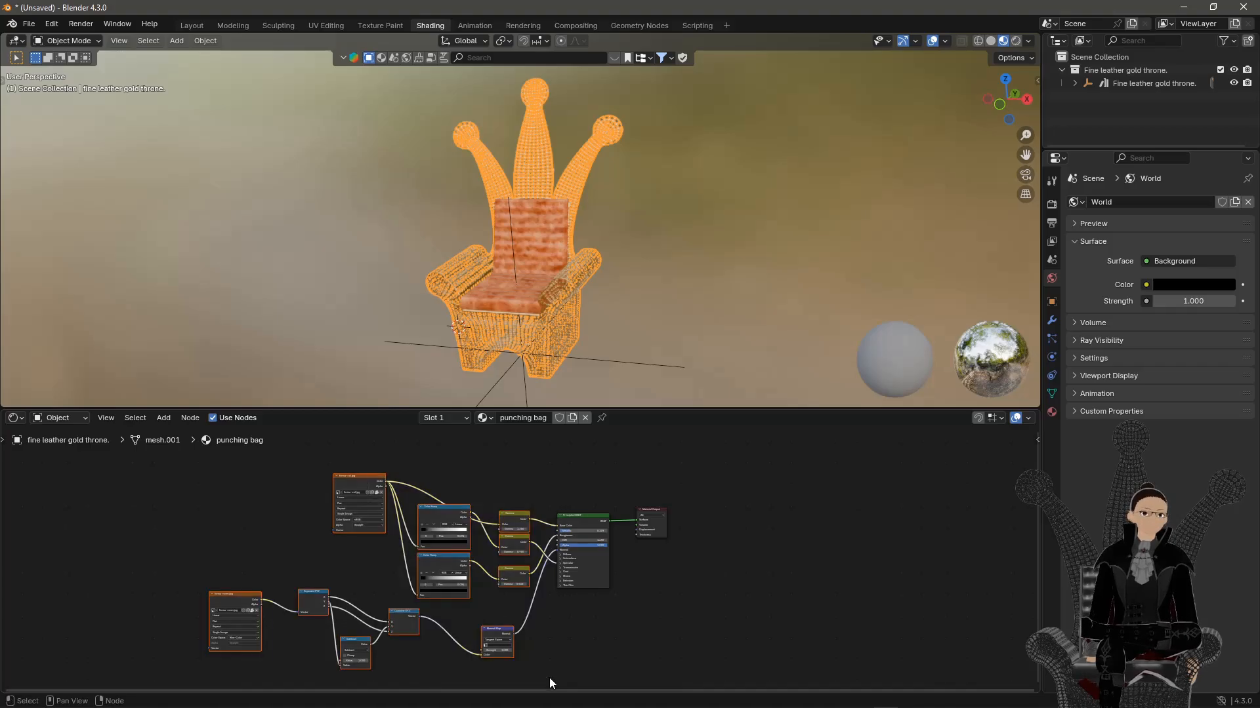
{"action": "key", "text": "x"}
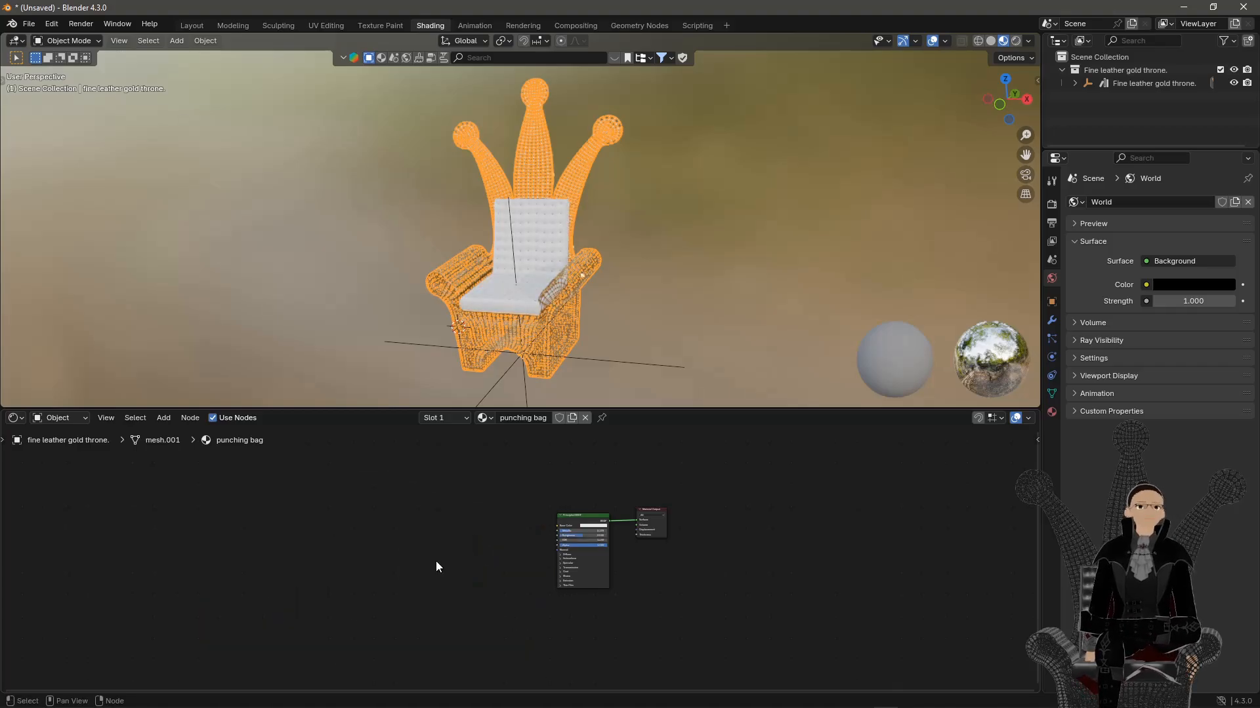
In the Brushed Gold With Imperfections material, move the Principled BSDF and Material Output nodes clear of the other nodes
{"action": "left_click", "coordinate": [447, 418]}
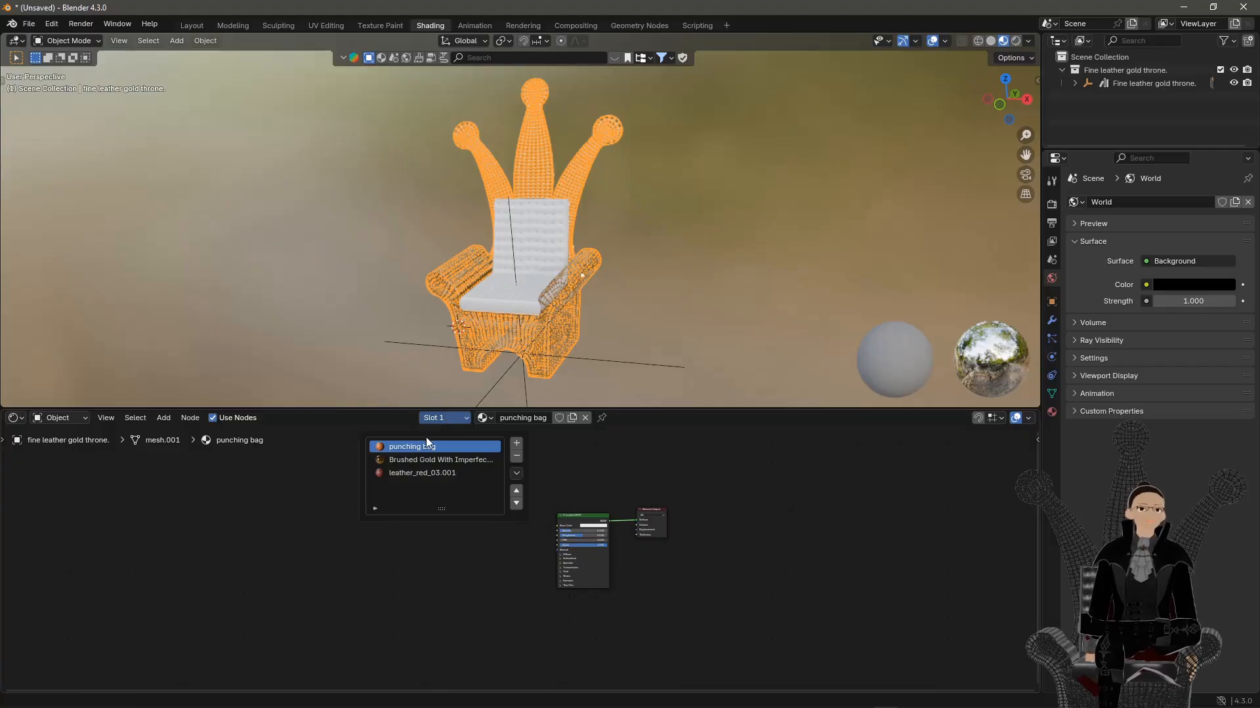
{"action": "left_click", "coordinate": [427, 462]}
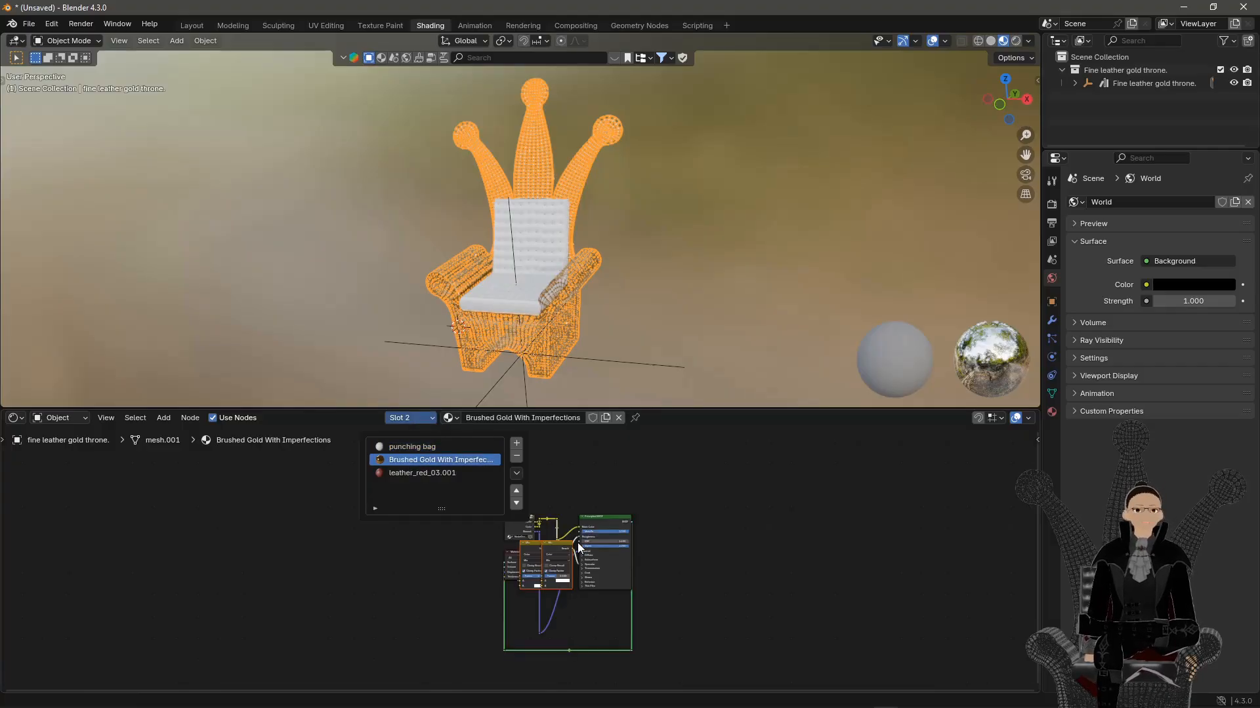
{"action": "scroll", "coordinate": [683, 514], "scroll_direction": "up", "scroll_amount": 4}
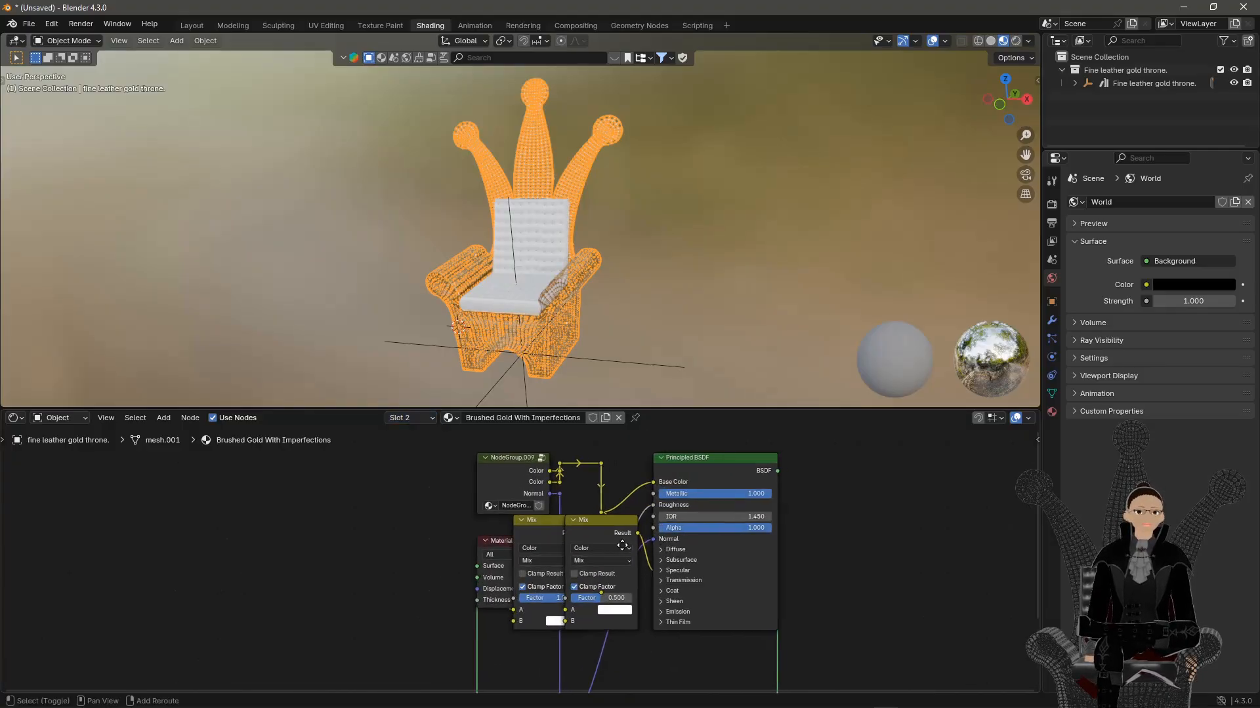
{"action": "scroll", "coordinate": [526, 474], "scroll_direction": "down", "scroll_amount": 1}
{"action": "scroll", "coordinate": [659, 554], "scroll_direction": "down", "scroll_amount": 2}
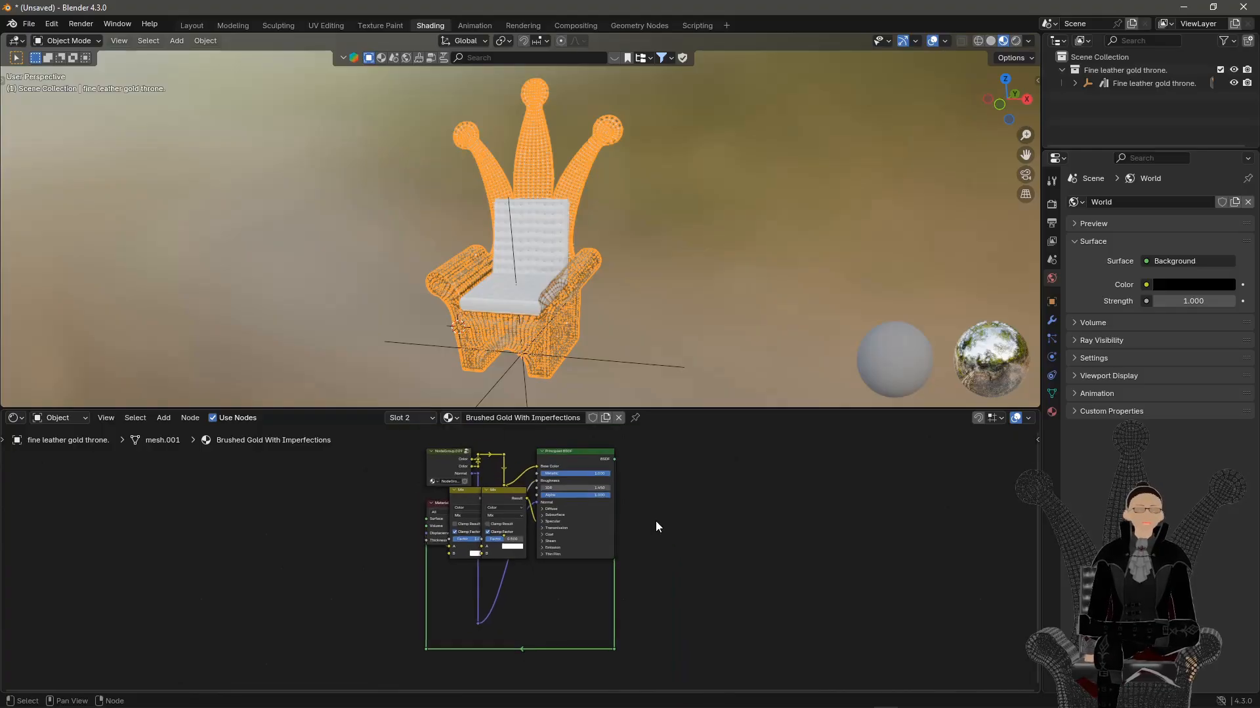
{"action": "left_click", "coordinate": [557, 458]}
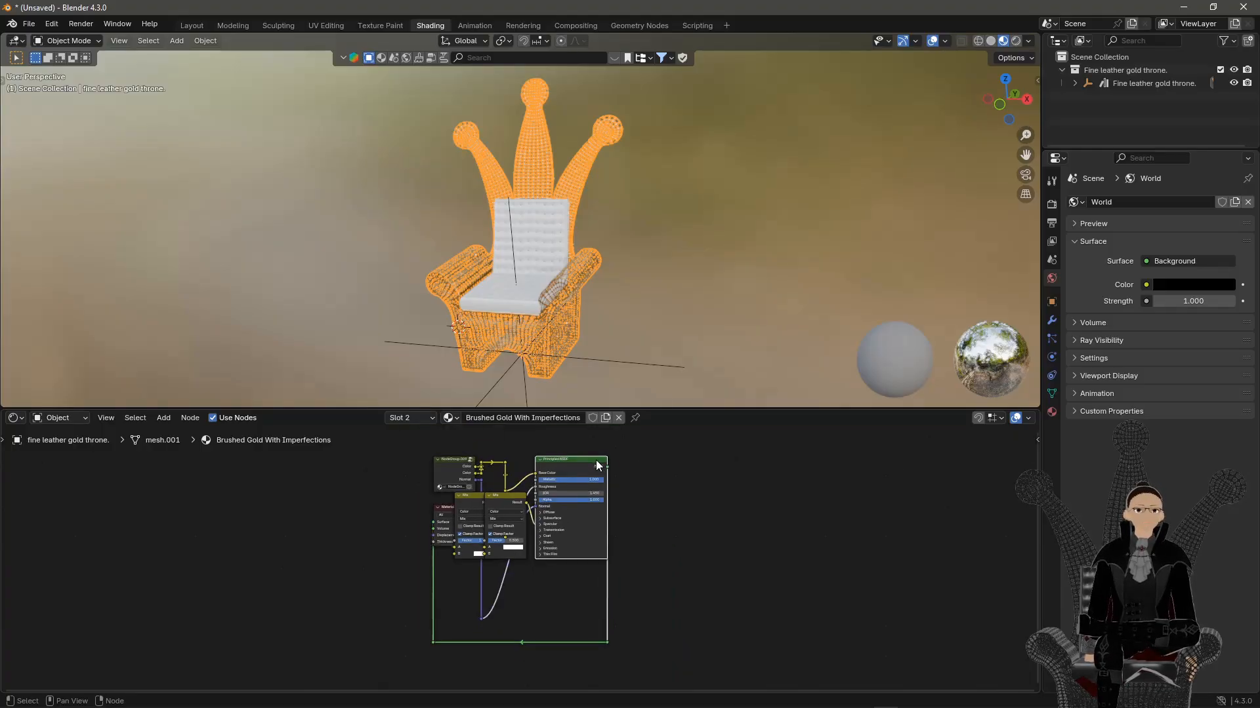
{"action": "left_click_drag", "start_coordinate": [598, 462], "coordinate": [805, 466]}
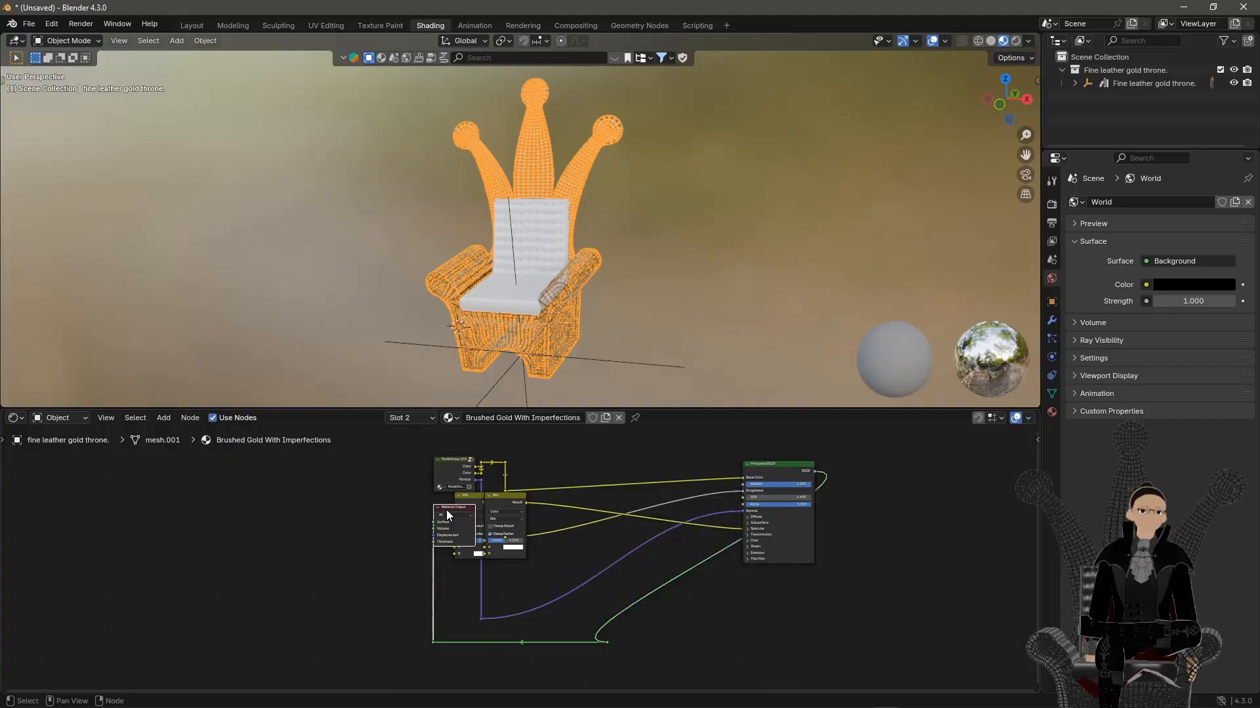
{"action": "left_click_drag", "start_coordinate": [444, 522], "coordinate": [911, 488]}
Cut the Principled BSDF's links in the gold material and connect its BSDF output directly to the Material Output's Surface
{"action": "mouse_move", "coordinate": [655, 477]}
{"action": "right_mouse_down", "text": "ctrl"}
{"action": "mouse_move", "coordinate": [699, 611]}
{"action": "mouse_move", "coordinate": [820, 505]}
{"action": "right_mouse_up", "text": "ctrl"}
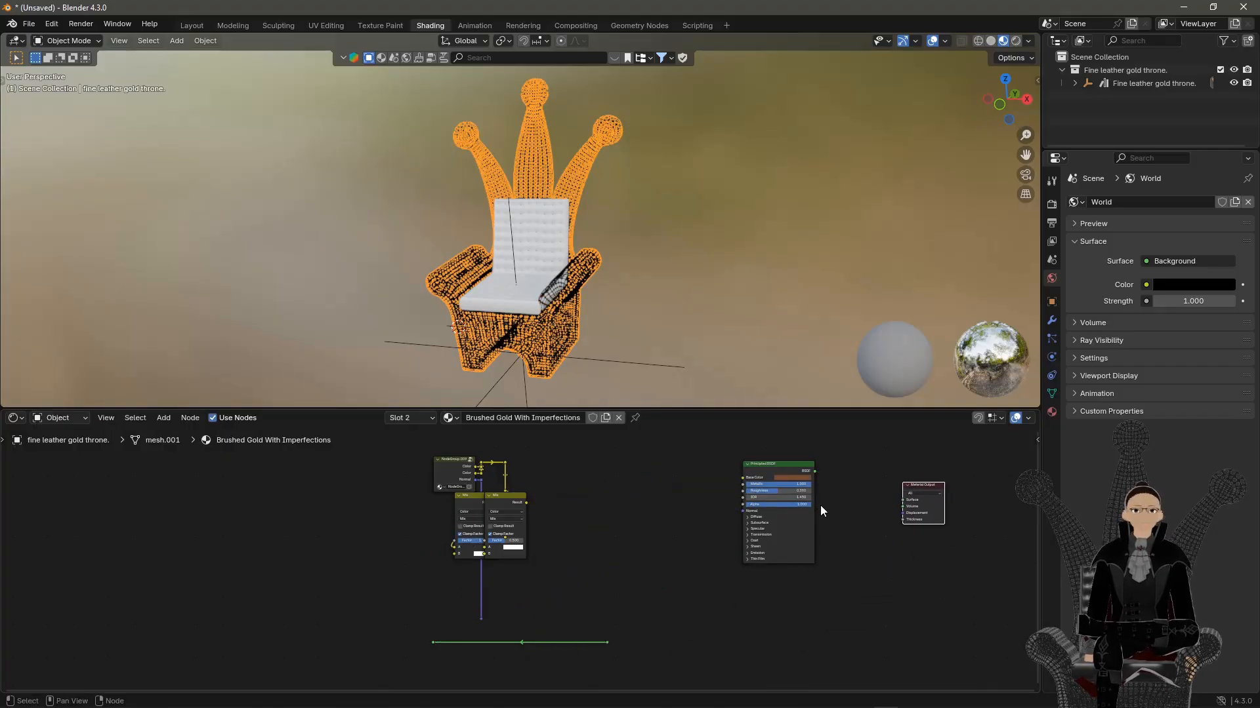
{"action": "left_click_drag", "start_coordinate": [814, 471], "coordinate": [902, 500]}
{"action": "scroll", "coordinate": [574, 297], "scroll_direction": "down", "scroll_amount": 5}
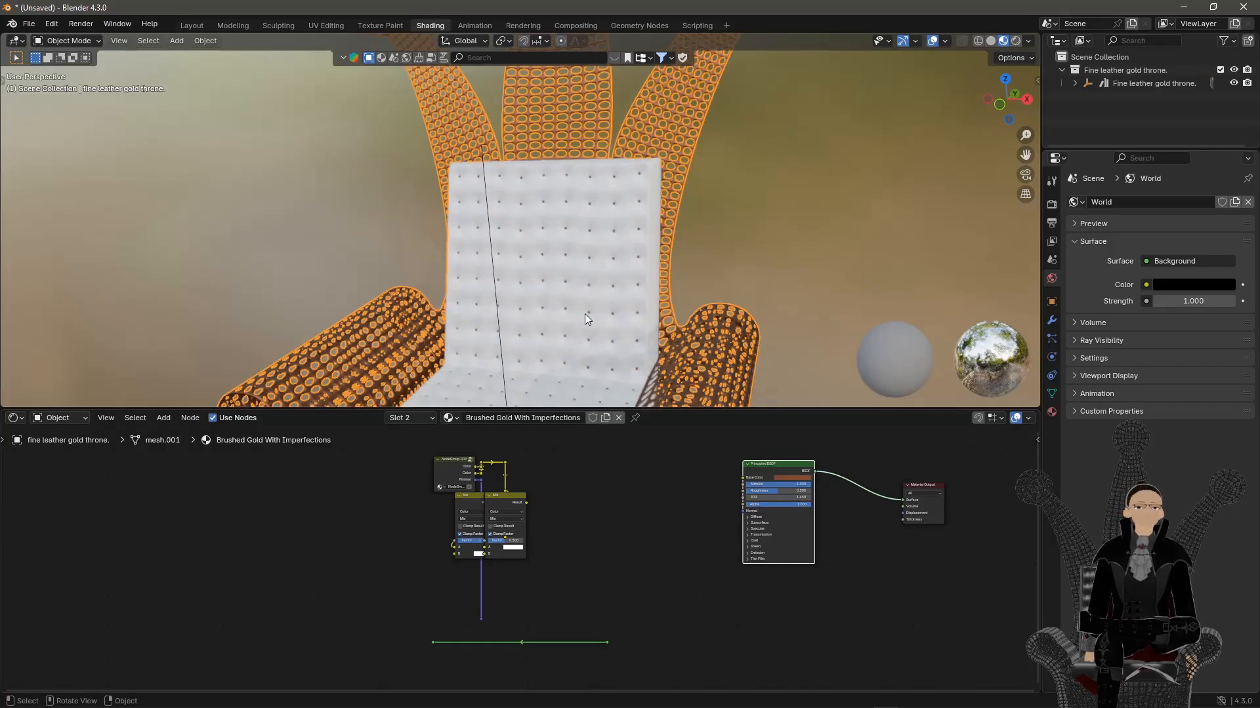
Set the Base Color of the gold material's Principled BSDF to black
{"action": "middle_click_drag", "start_coordinate": [584, 314], "coordinate": [551, 168]}
{"action": "scroll", "coordinate": [754, 495], "scroll_direction": "up", "scroll_amount": 2}
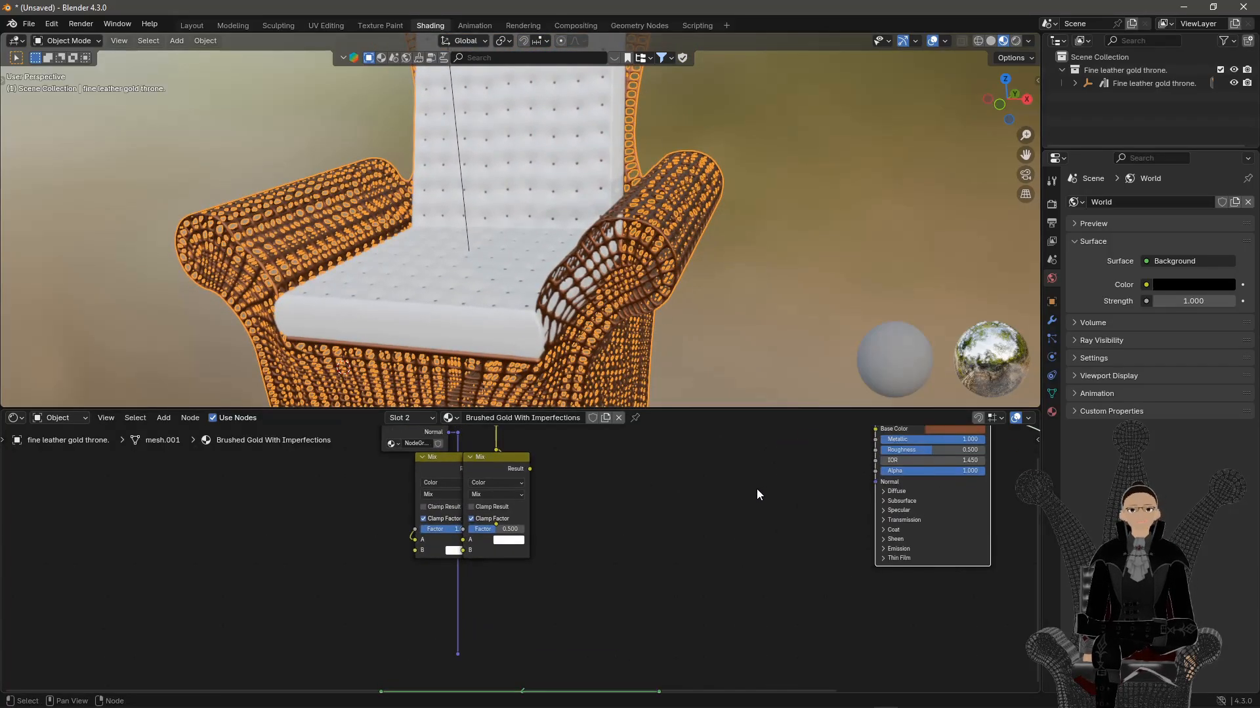
{"action": "middle_click_drag", "start_coordinate": [755, 495], "coordinate": [470, 557]}
{"action": "scroll", "coordinate": [557, 564], "scroll_direction": "up", "scroll_amount": 1}
{"action": "scroll", "coordinate": [556, 565], "scroll_direction": "up", "scroll_amount": 1}
{"action": "left_click", "coordinate": [626, 513]}
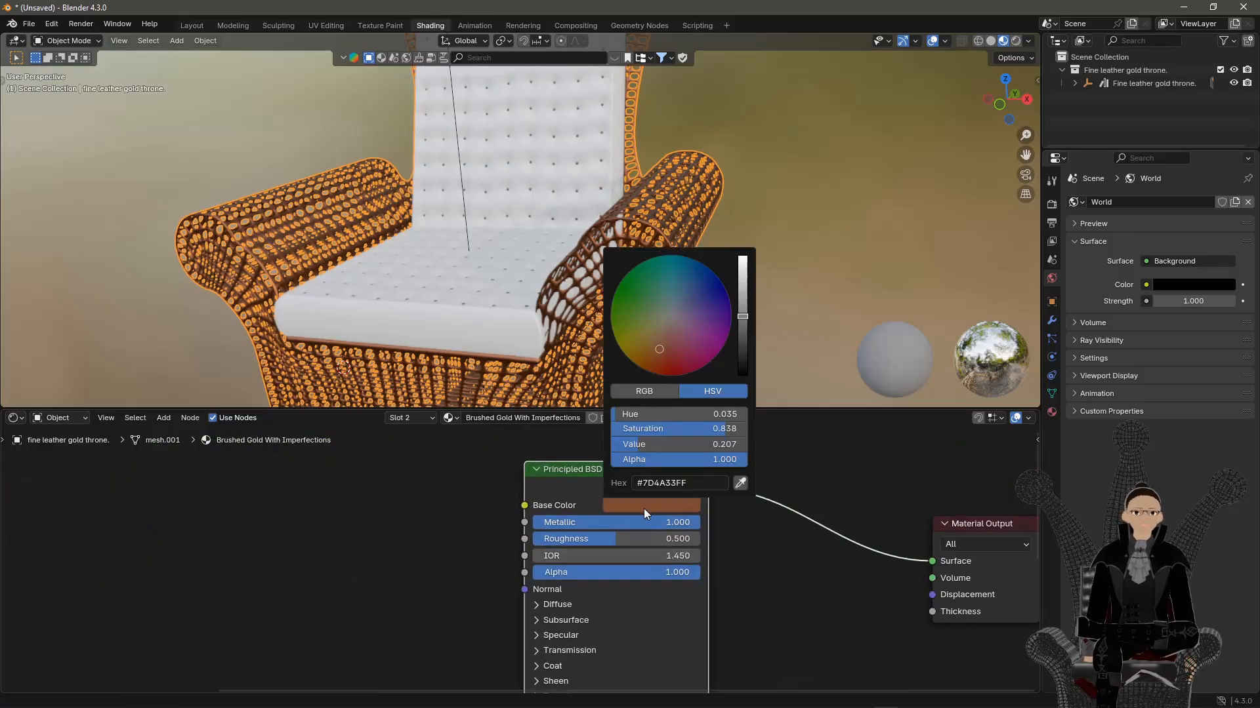
{"action": "left_click_drag", "start_coordinate": [741, 317], "coordinate": [741, 375]}
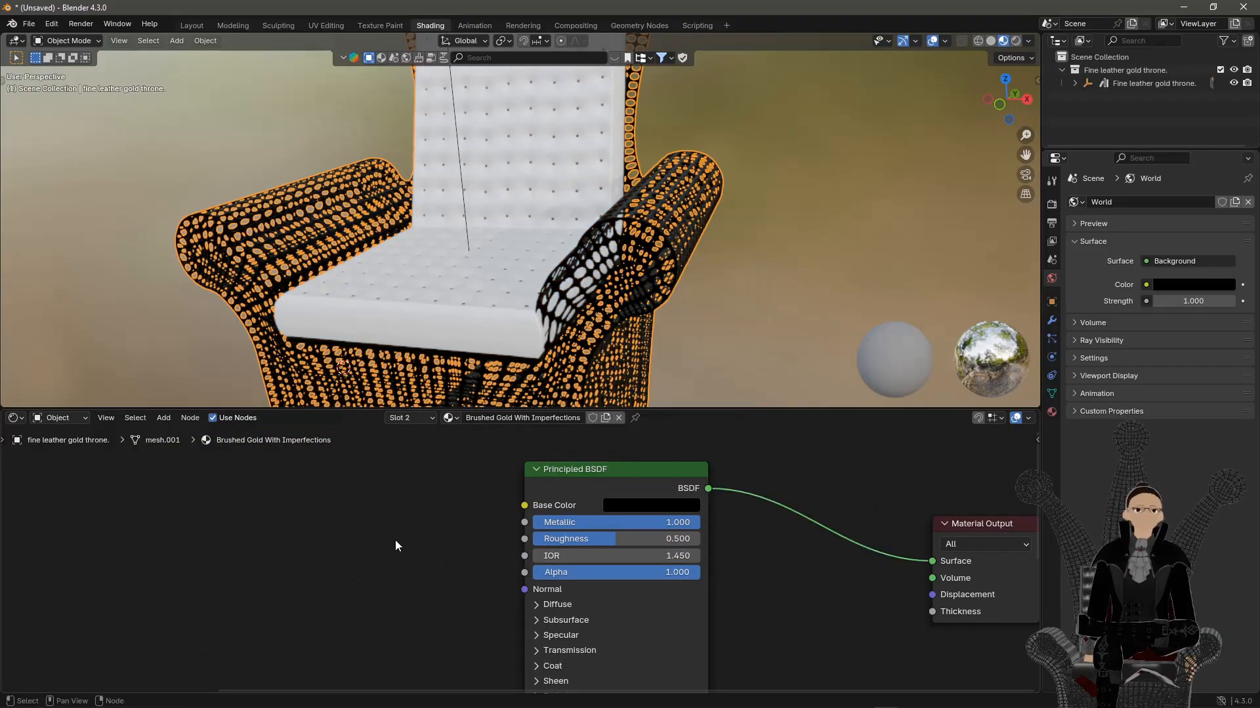
Set the gold material's Roughness to 0.000 and check the frame from another angle
{"action": "middle_click_drag", "start_coordinate": [453, 368], "coordinate": [398, 343]}
{"action": "left_click_drag", "start_coordinate": [609, 538], "coordinate": [527, 538]}
{"action": "middle_click_drag", "start_coordinate": [484, 373], "coordinate": [457, 400]}
{"action": "mouse_move", "coordinate": [464, 332]}
{"action": "middle_mouse_down"}
{"action": "mouse_move", "coordinate": [424, 323]}
{"action": "mouse_move", "coordinate": [446, 320]}
{"action": "middle_mouse_up"}
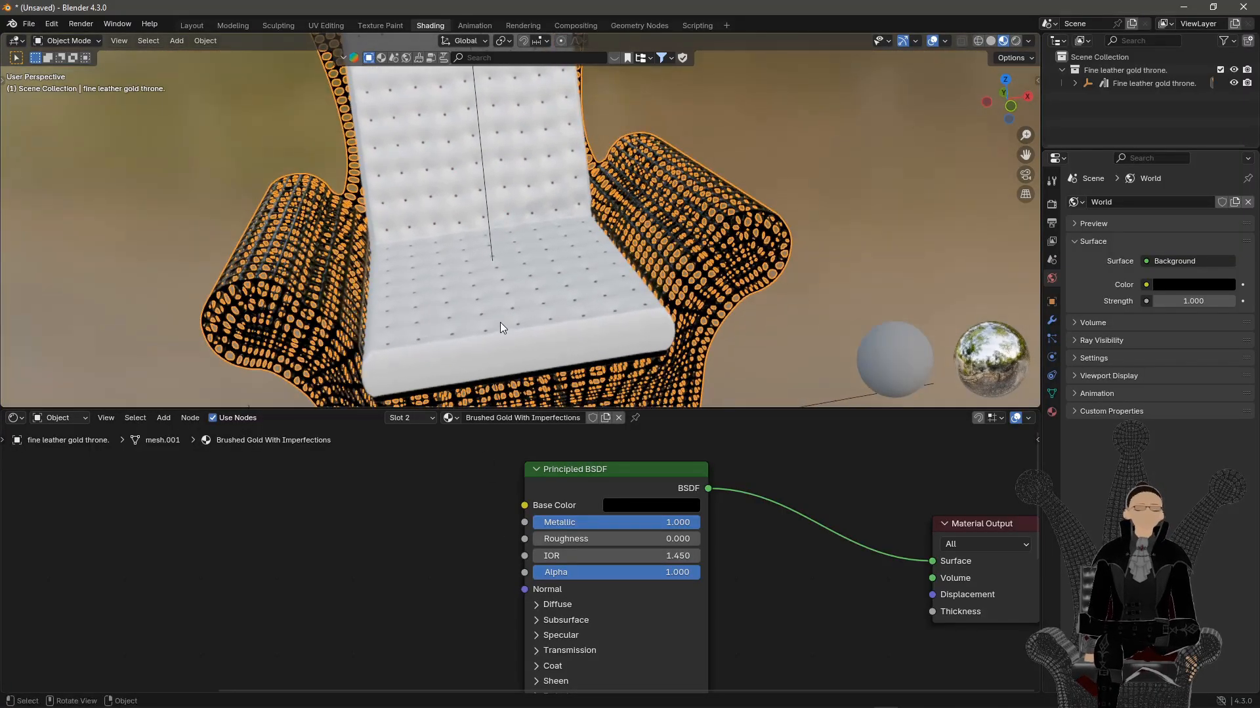
Set the Base Color of the punching bag material on the seat cushions to black
{"action": "left_click", "coordinate": [416, 418]}
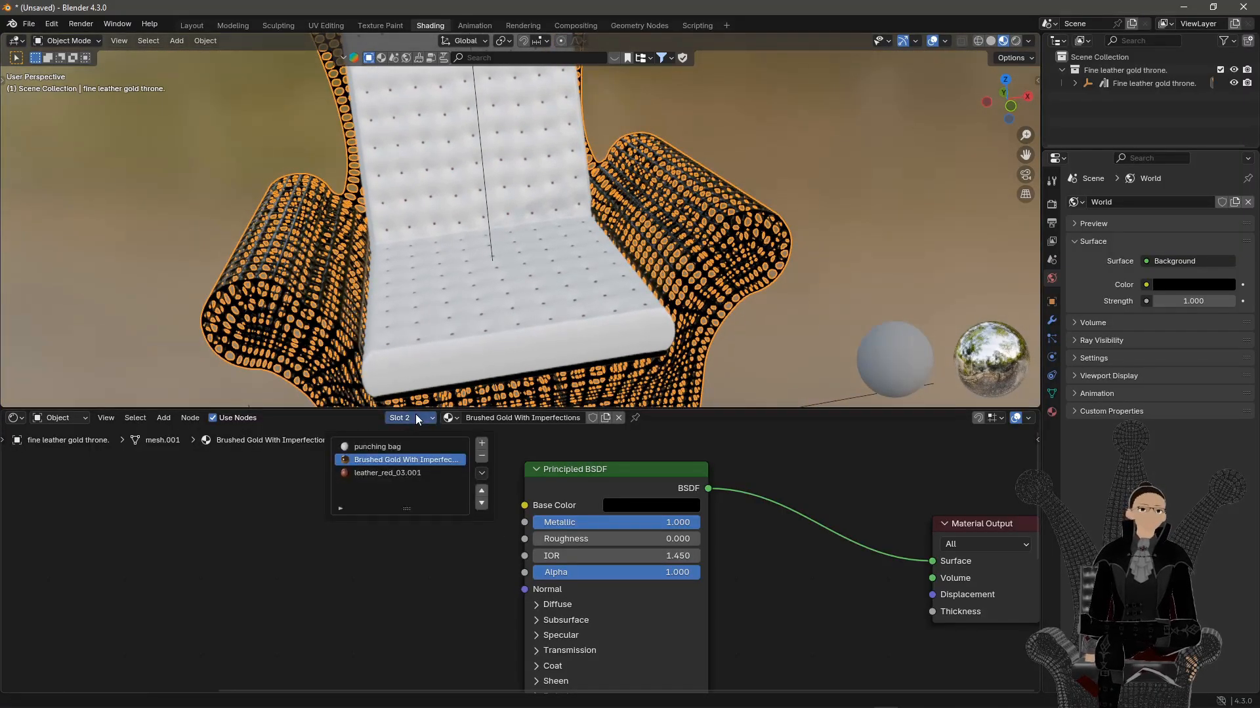
{"action": "left_click", "coordinate": [394, 447]}
{"action": "middle_click_drag", "start_coordinate": [594, 640], "coordinate": [650, 628]}
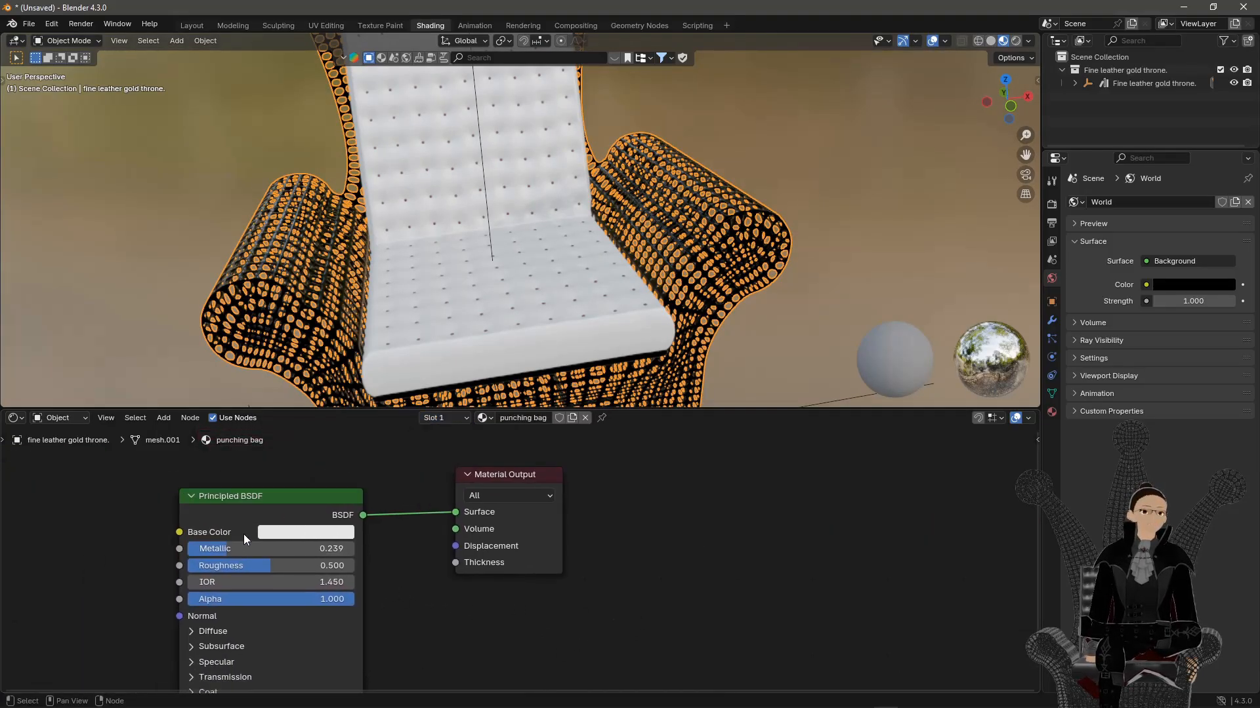
{"action": "left_click", "coordinate": [330, 531]}
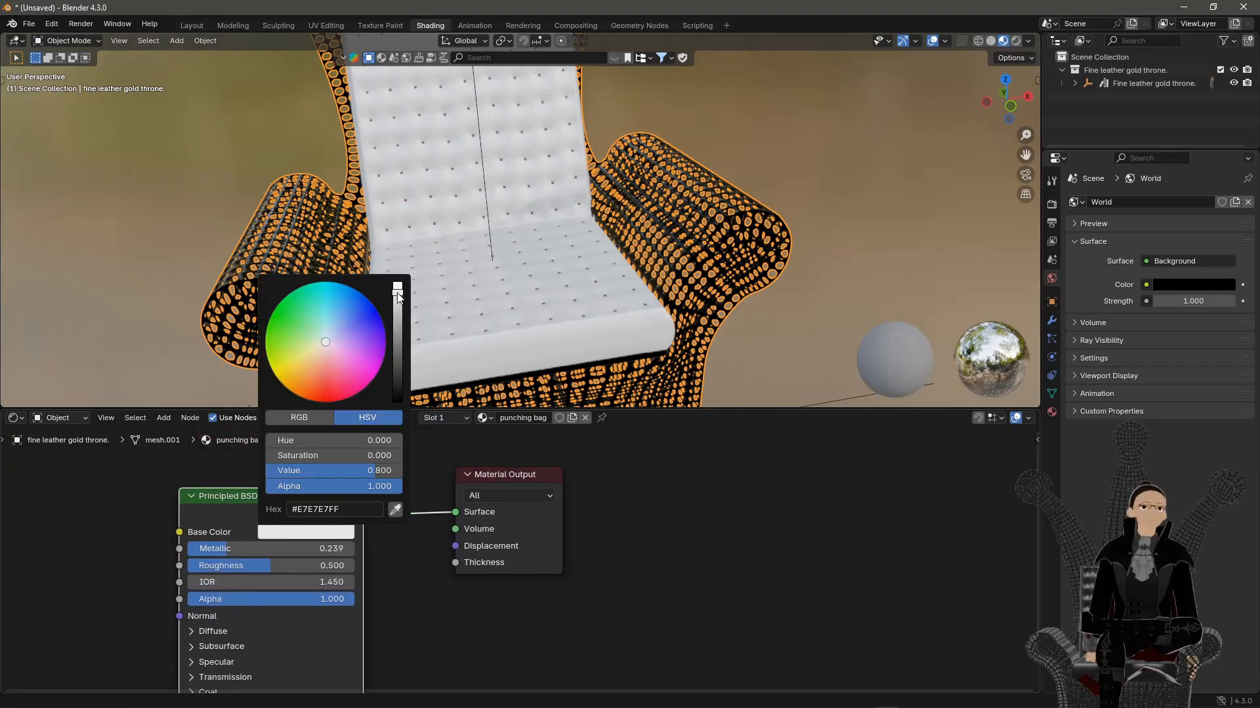
{"action": "left_click_drag", "start_coordinate": [397, 297], "coordinate": [397, 401]}
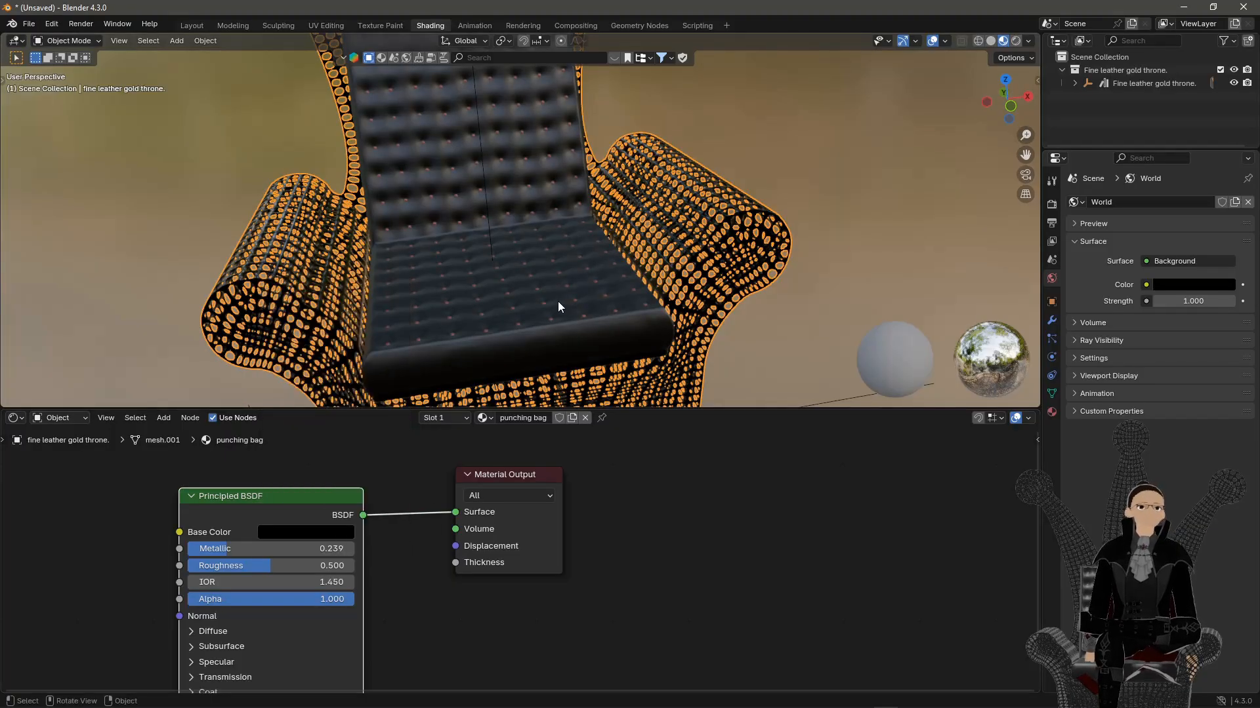
{"action": "middle_click_drag", "start_coordinate": [557, 307], "coordinate": [341, 397]}
In the leather_red_03.001 material, cut the texture and normal map links going into the Principled BSDF
{"action": "left_click", "coordinate": [445, 418]}
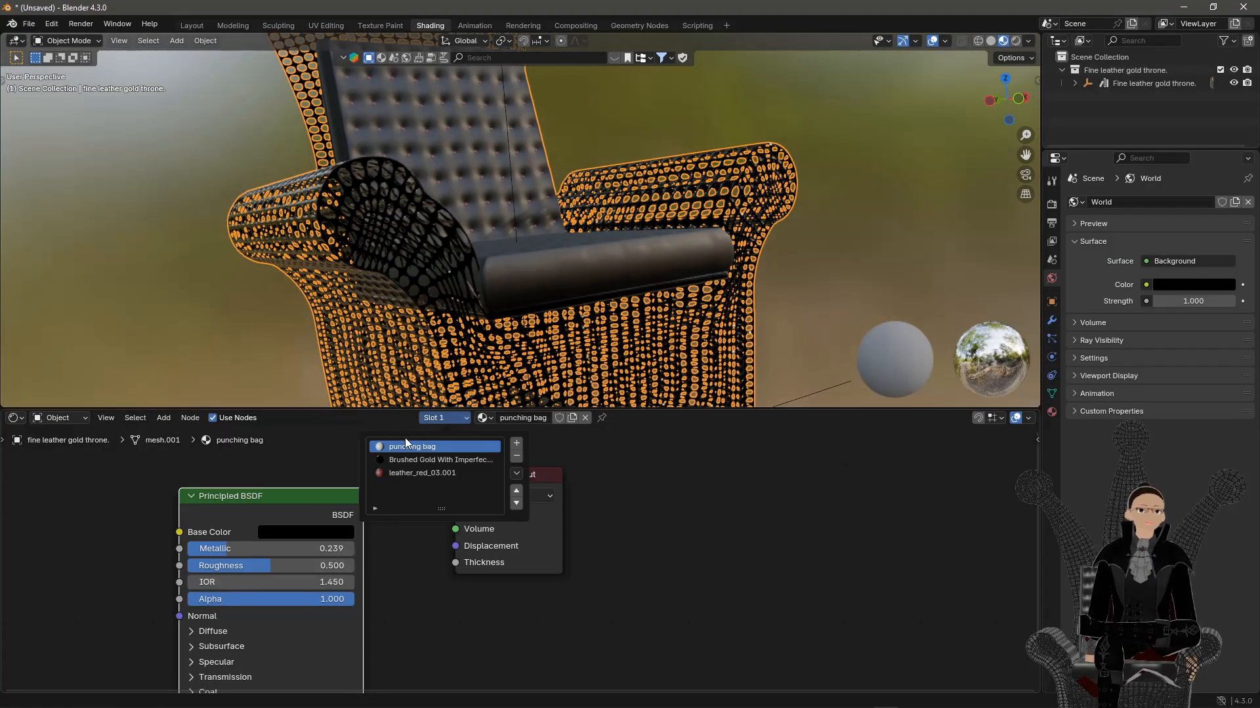
{"action": "left_click", "coordinate": [413, 474]}
{"action": "middle_click_drag", "start_coordinate": [459, 354], "coordinate": [482, 328]}
{"action": "scroll", "coordinate": [510, 282], "scroll_direction": "up", "scroll_amount": 5}
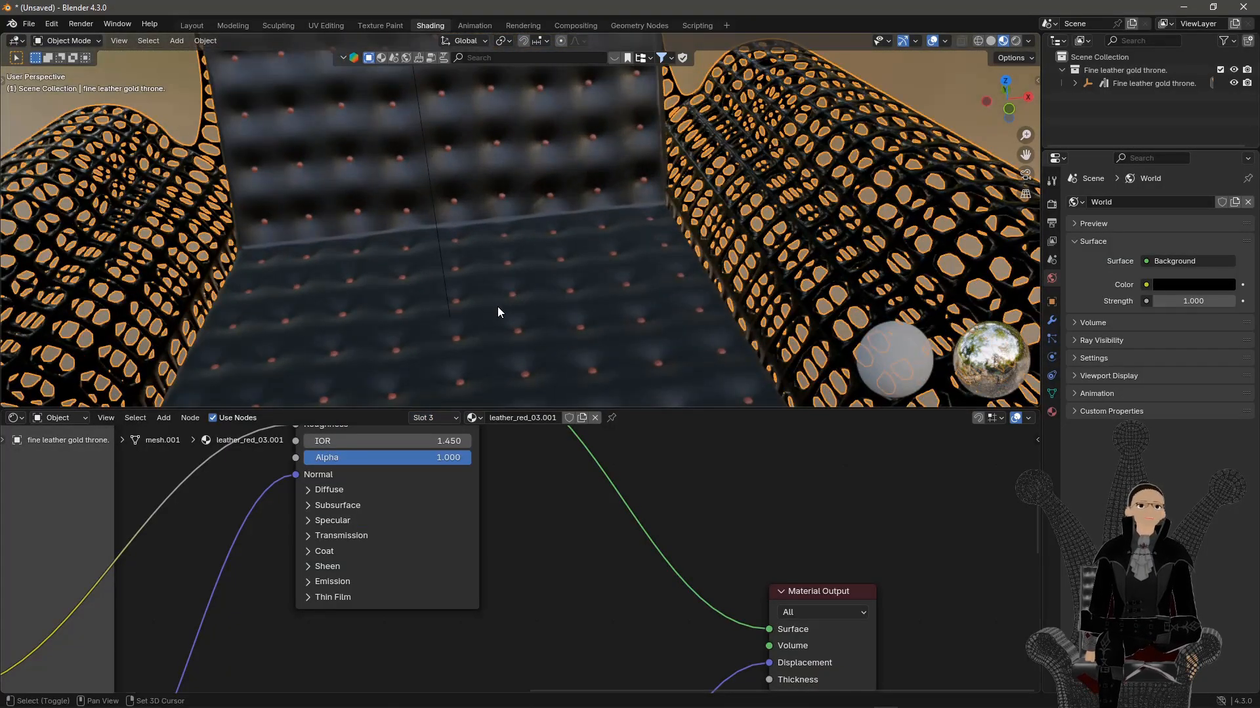
{"action": "scroll", "coordinate": [497, 312], "scroll_direction": "up", "scroll_amount": 1}
{"action": "scroll", "coordinate": [454, 517], "scroll_direction": "down", "scroll_amount": 6}
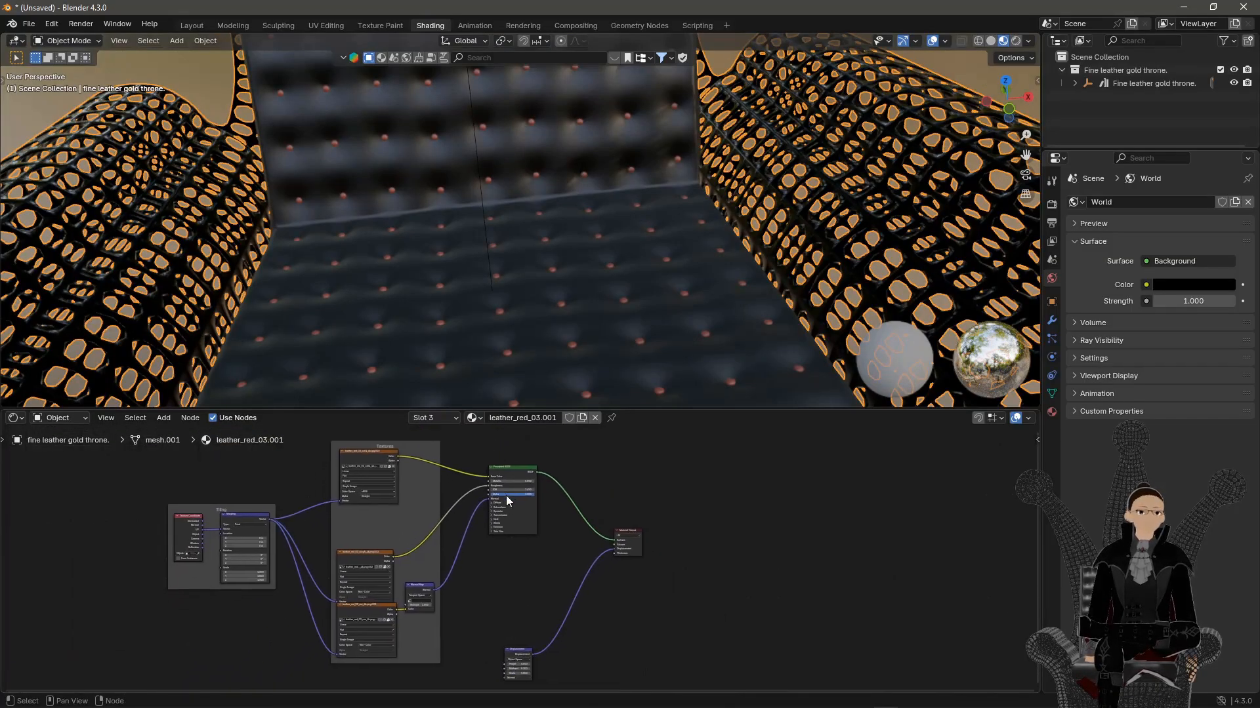
{"action": "right_click_drag", "start_coordinate": [462, 454], "coordinate": [463, 581], "text": "ctrl"}
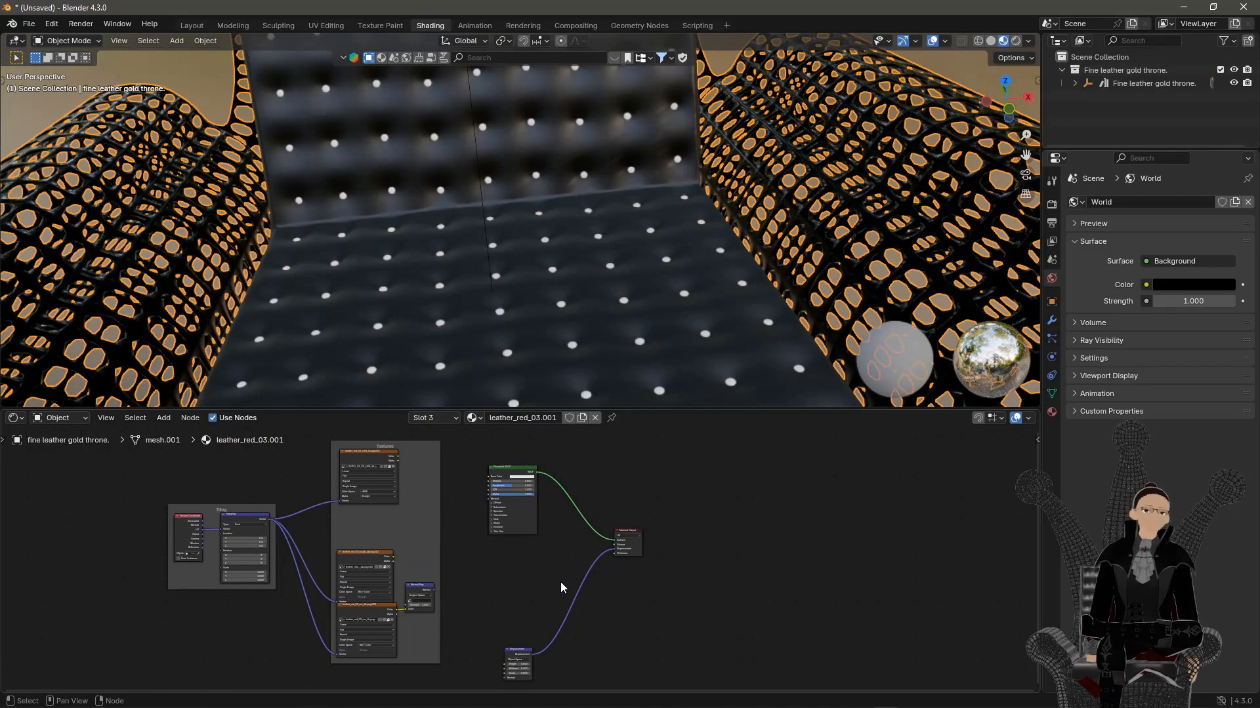
Set the Base Color of the leather_red_03.001 material's Principled BSDF to black (#000000FF)
{"action": "scroll", "coordinate": [577, 569], "scroll_direction": "up", "scroll_amount": 1}
{"action": "scroll", "coordinate": [505, 479], "scroll_direction": "up", "scroll_amount": 6}
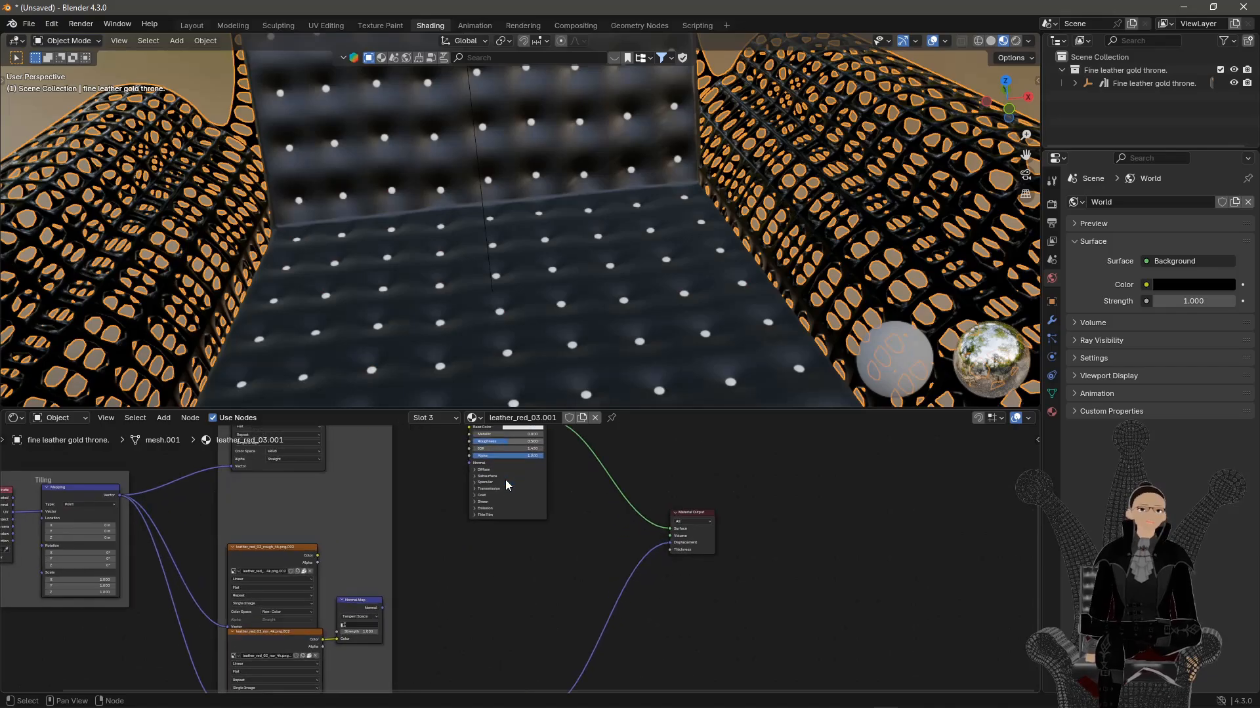
{"action": "middle_click_drag", "start_coordinate": [516, 507], "coordinate": [502, 534]}
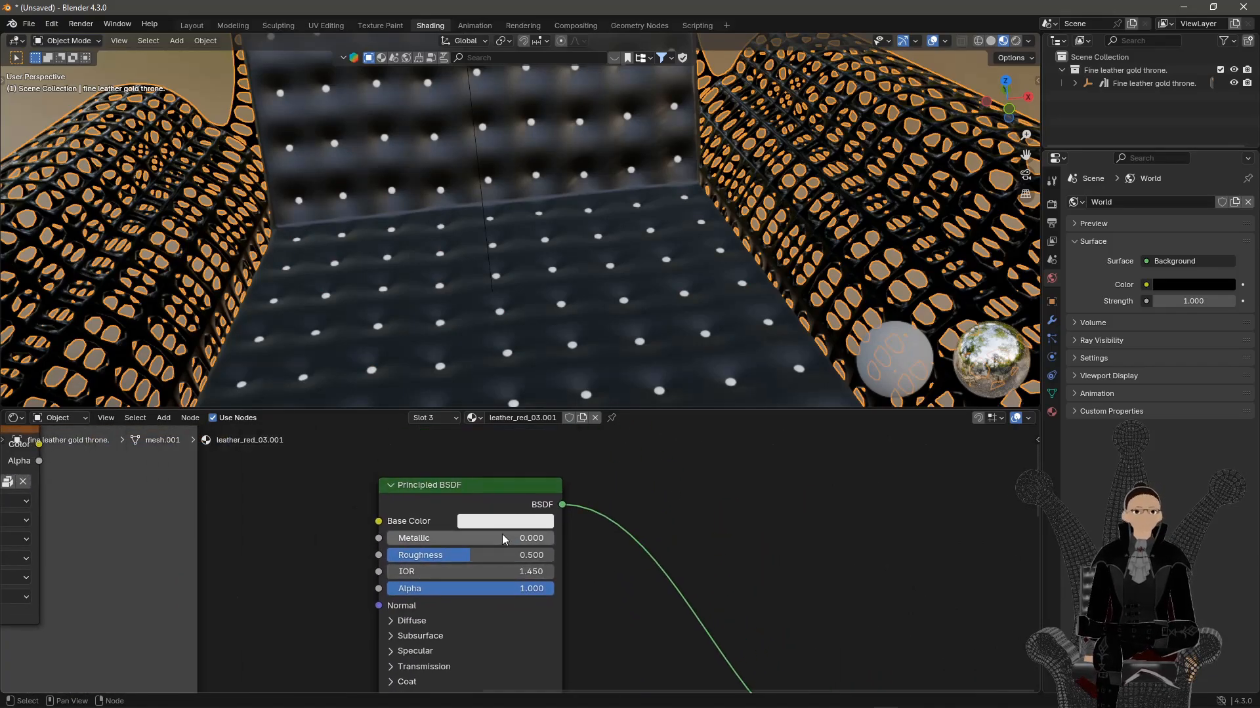
{"action": "left_click", "coordinate": [508, 519]}
{"action": "left_click_drag", "start_coordinate": [596, 277], "coordinate": [596, 392]}
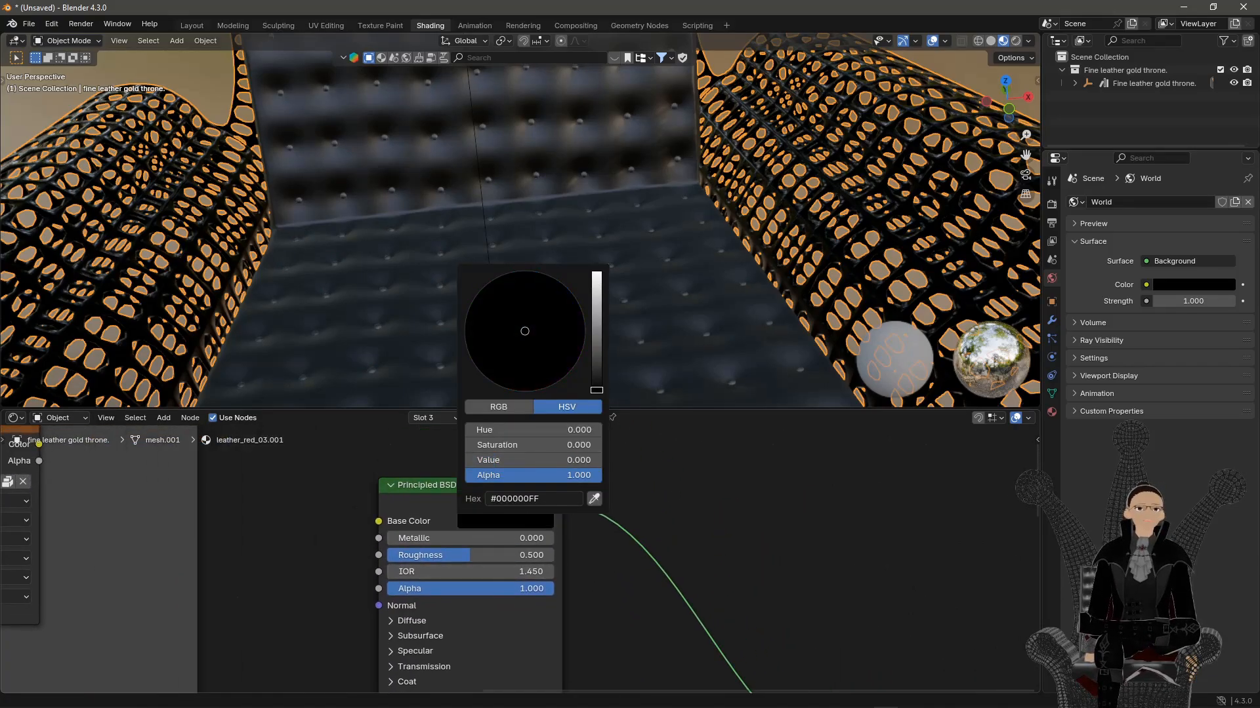
{"action": "scroll", "coordinate": [584, 244], "scroll_direction": "down", "scroll_amount": 6}
{"action": "middle_click_drag", "start_coordinate": [579, 270], "coordinate": [661, 243], "text": "shift"}
{"action": "scroll", "coordinate": [661, 244], "scroll_direction": "down", "scroll_amount": 2}
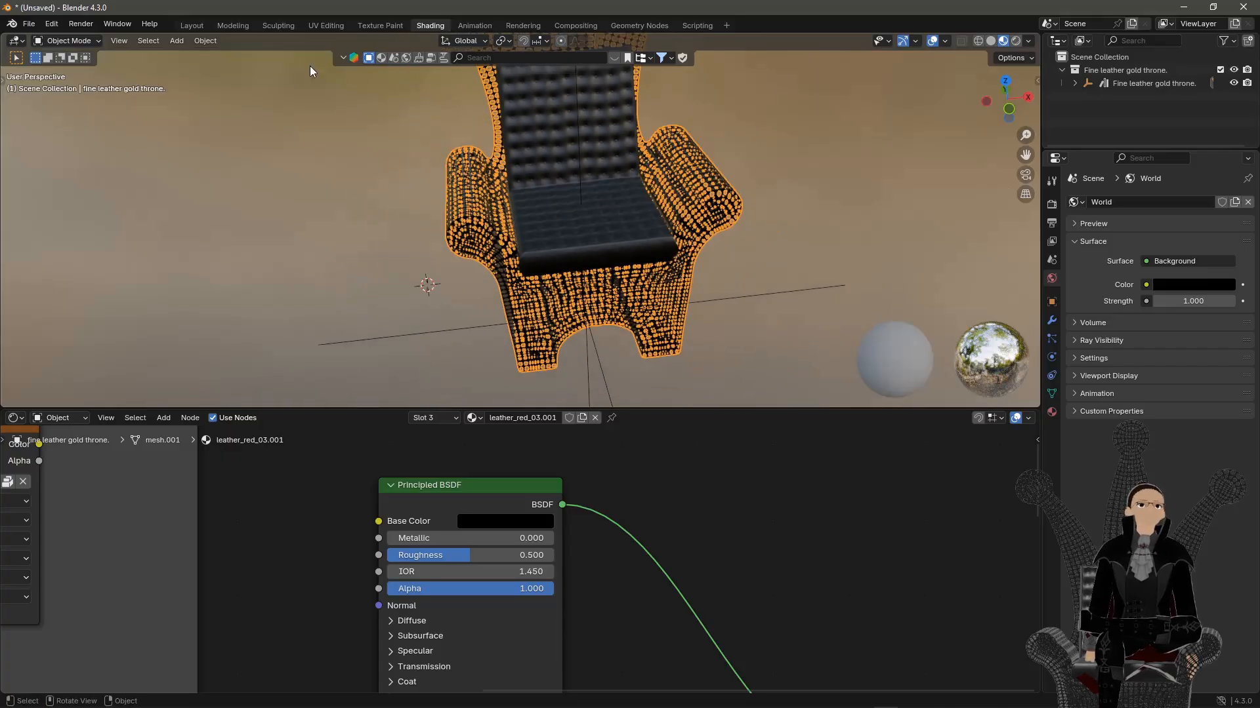
Select the throne in the Layout workspace and start exporting it as Wavefront (.obj)
{"action": "left_click", "coordinate": [190, 26]}
{"action": "mouse_move", "coordinate": [293, 184]}
{"action": "middle_mouse_down"}
{"action": "mouse_move", "coordinate": [450, 359]}
{"action": "mouse_move", "coordinate": [774, 277]}
{"action": "mouse_move", "coordinate": [655, 388]}
{"action": "mouse_move", "coordinate": [461, 326]}
{"action": "mouse_move", "coordinate": [512, 377]}
{"action": "mouse_move", "coordinate": [464, 358]}
{"action": "mouse_move", "coordinate": [596, 416]}
{"action": "mouse_move", "coordinate": [399, 306]}
{"action": "mouse_move", "coordinate": [189, 265]}
{"action": "mouse_move", "coordinate": [302, 297]}
{"action": "mouse_move", "coordinate": [391, 343]}
{"action": "mouse_move", "coordinate": [570, 337]}
{"action": "mouse_move", "coordinate": [450, 315]}
{"action": "middle_mouse_up"}
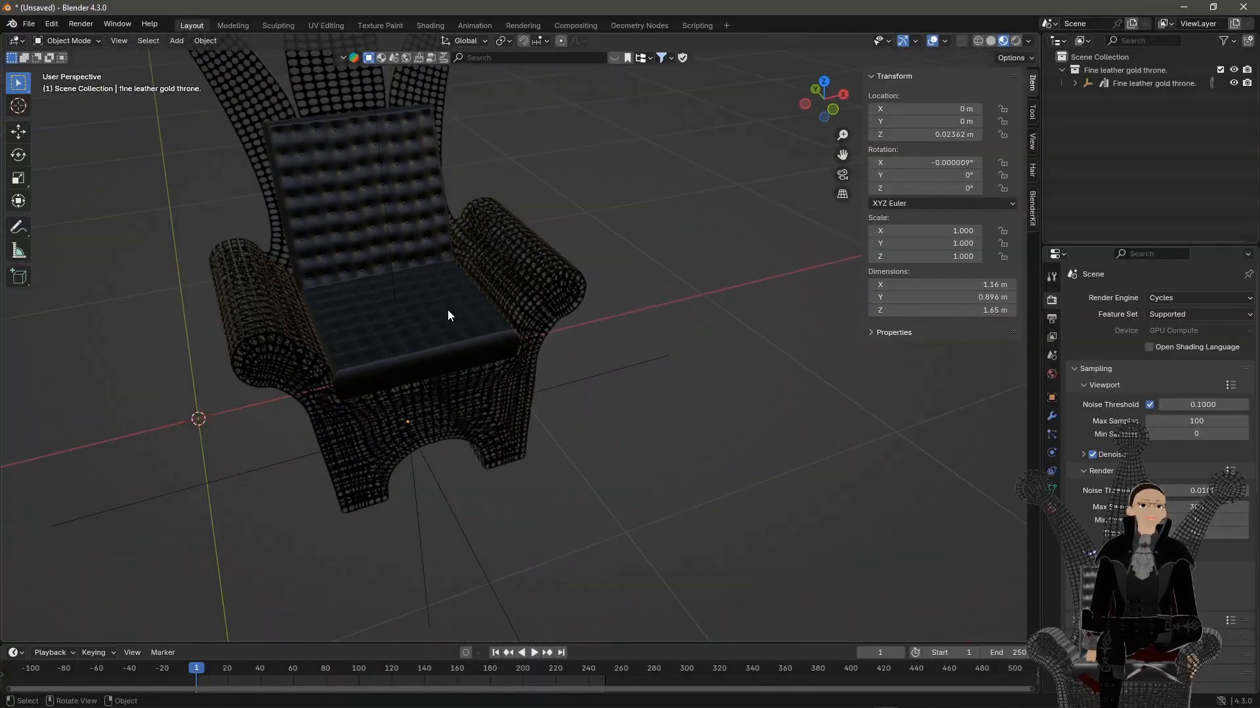
{"action": "left_click", "coordinate": [442, 312]}
{"action": "key", "text": "KP_Decimal"}
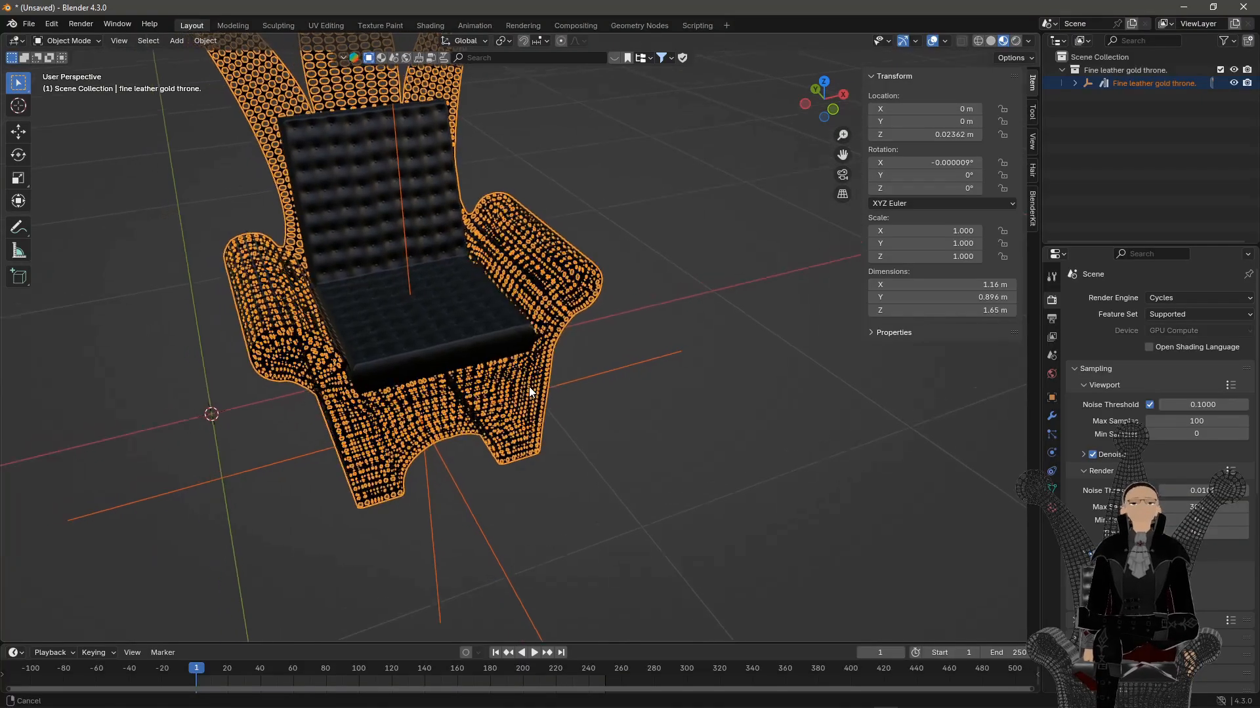
{"action": "left_click", "coordinate": [28, 24]}
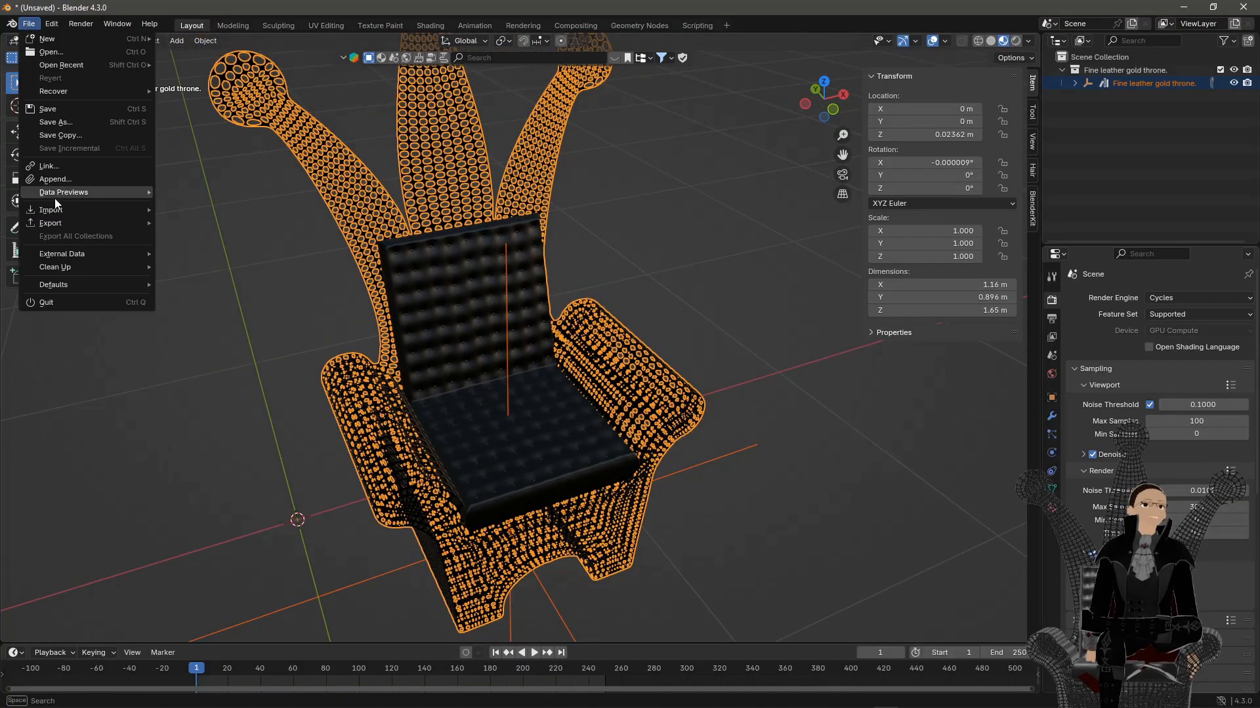
{"action": "mouse_move", "coordinate": [58, 223]}
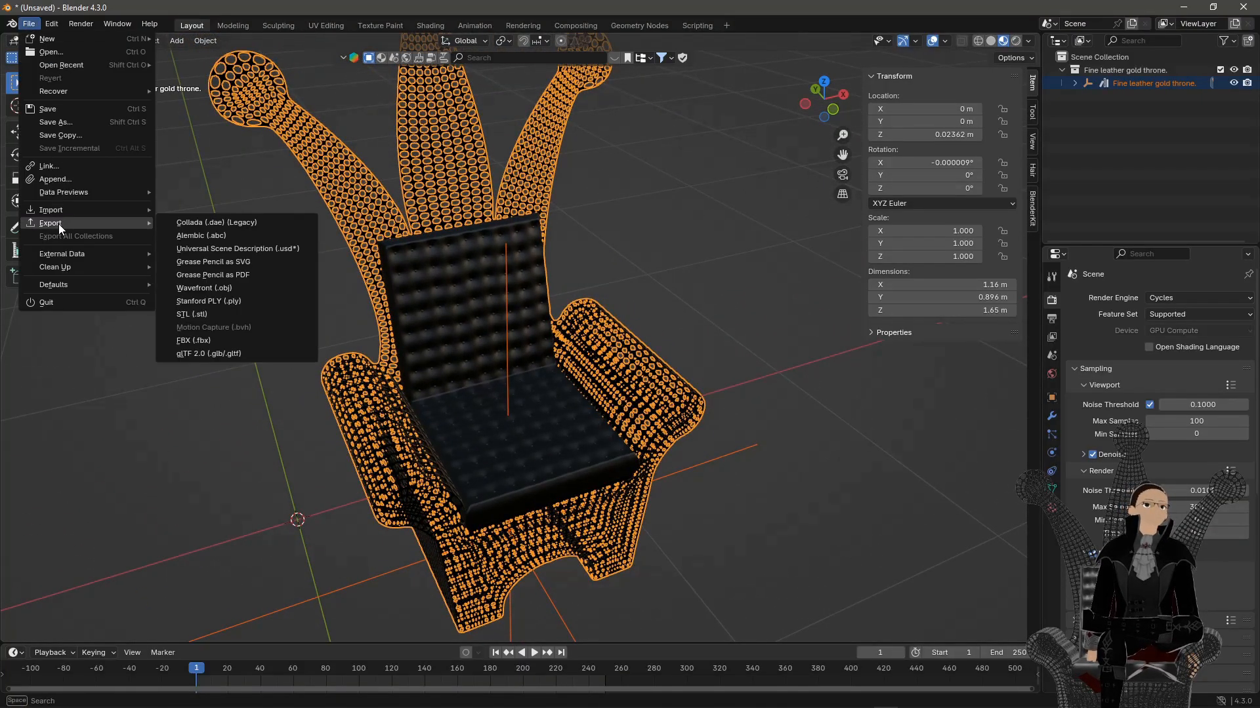
{"action": "left_click", "coordinate": [234, 287]}
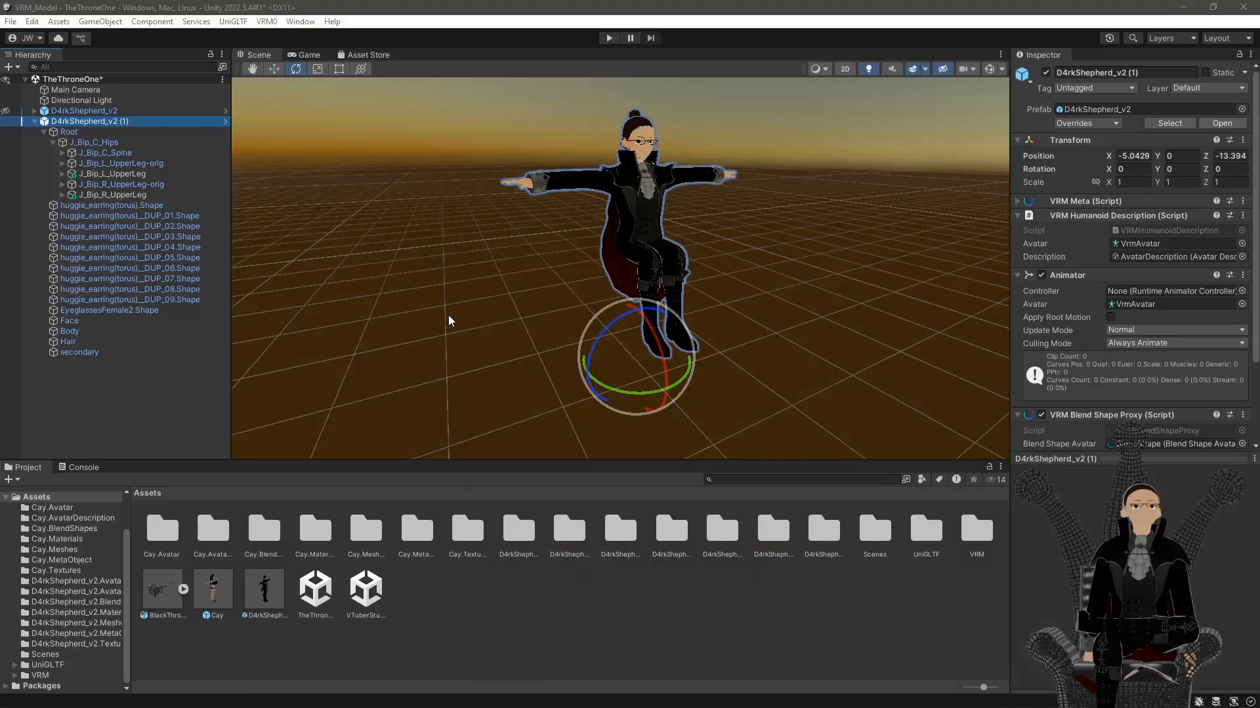
Switch to Unity and delete the J_Bip_C_Spine bone from the D4rkShepherd_v2 (1) avatar
{"action": "left_click", "coordinate": [78, 123]}
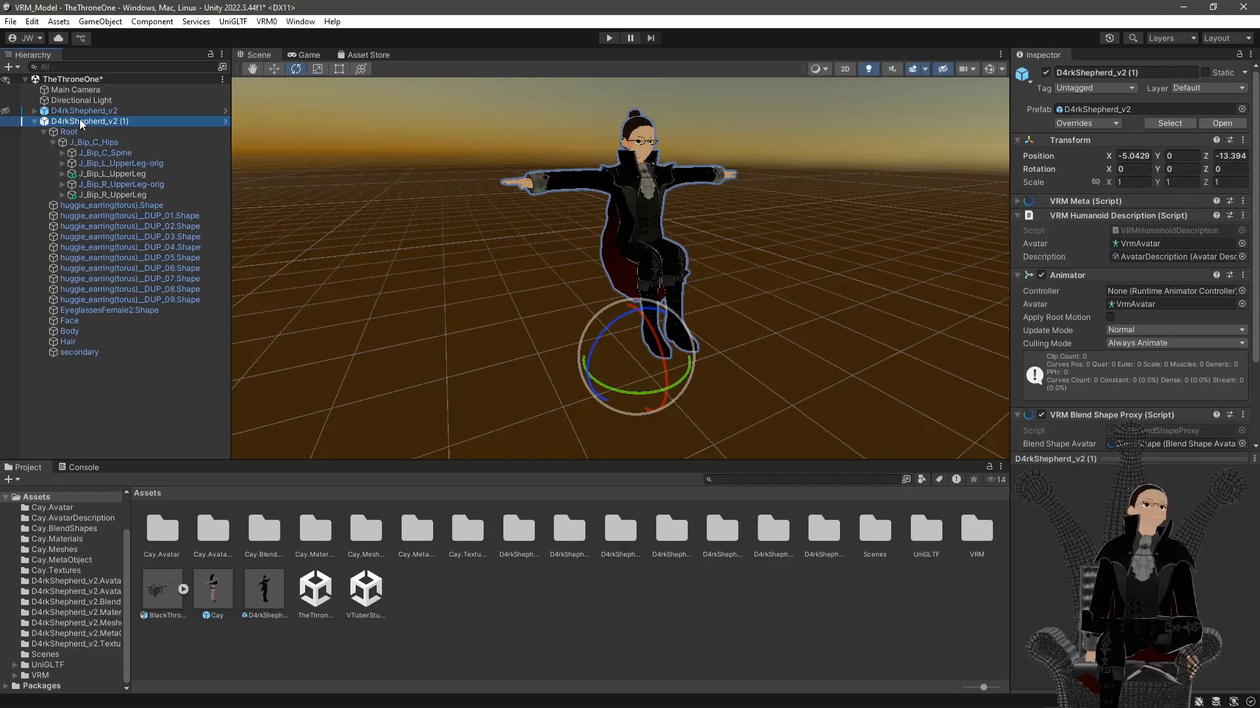
{"action": "key", "text": "BackSpace"}
{"action": "left_click", "coordinate": [50, 150]}
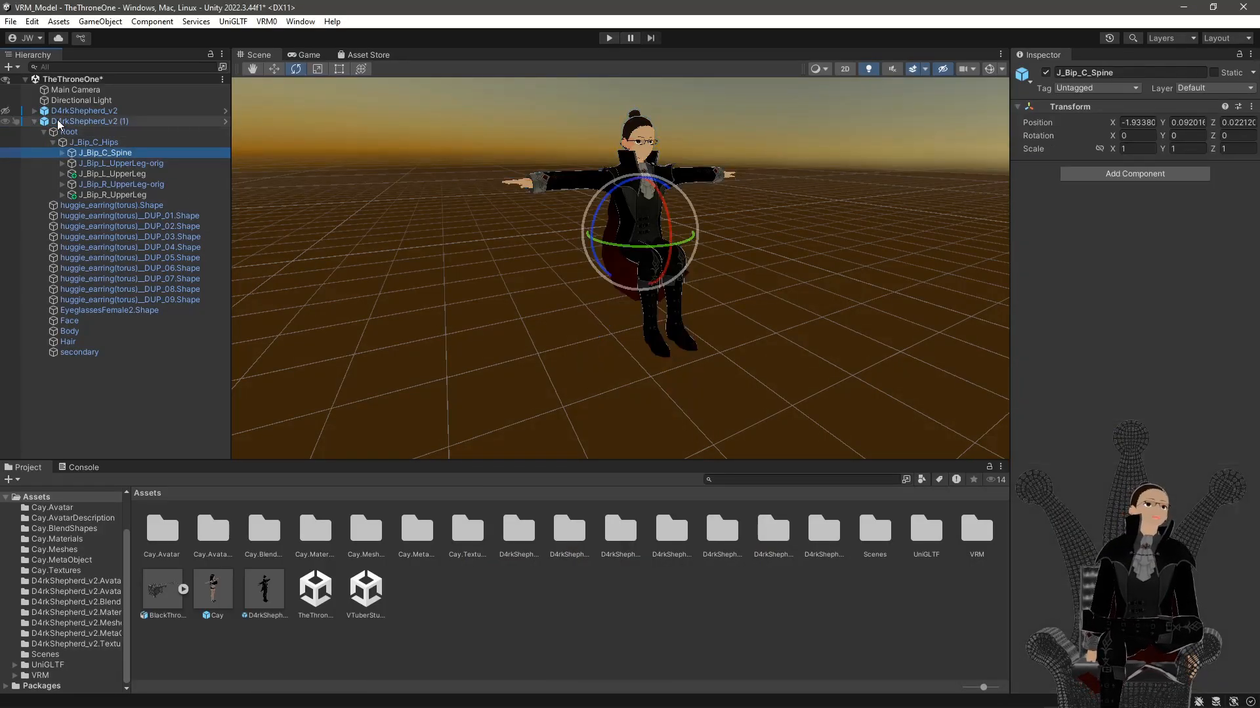
{"action": "key", "text": "Delete"}
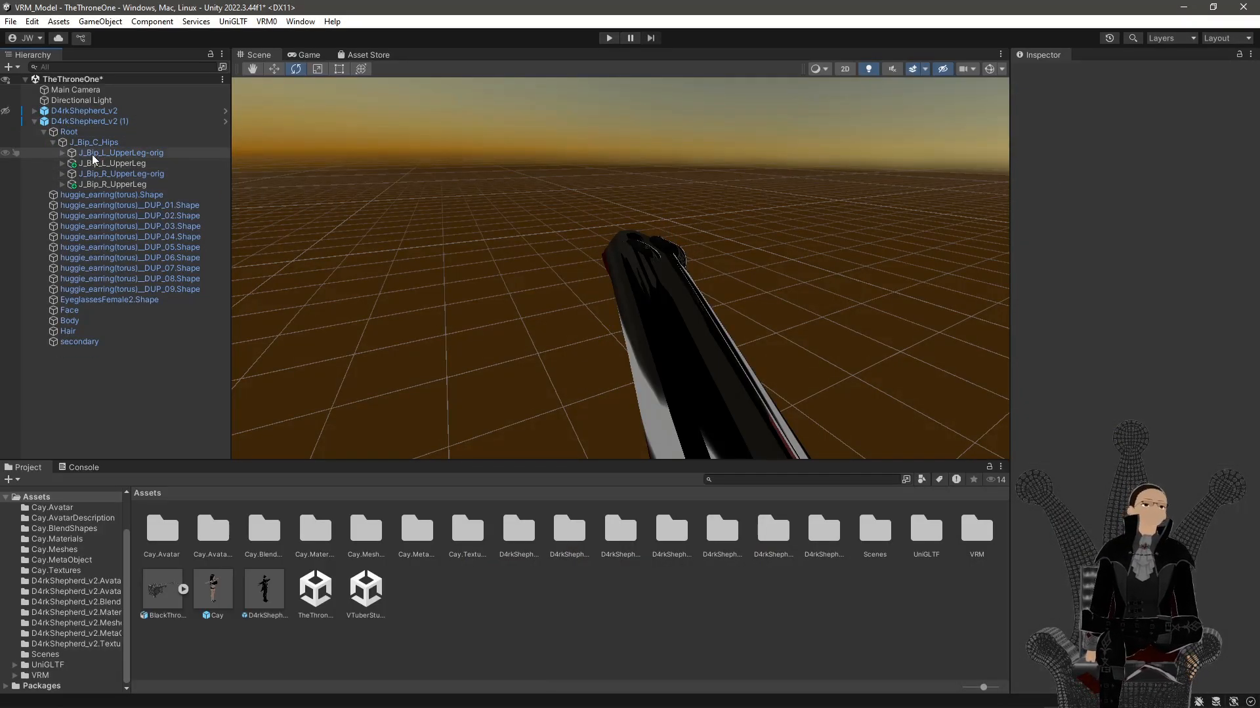
Collapse the D4rkShepherd_v2 (1) avatar hierarchy and delete the whole avatar from the scene
{"action": "left_click", "coordinate": [35, 122]}
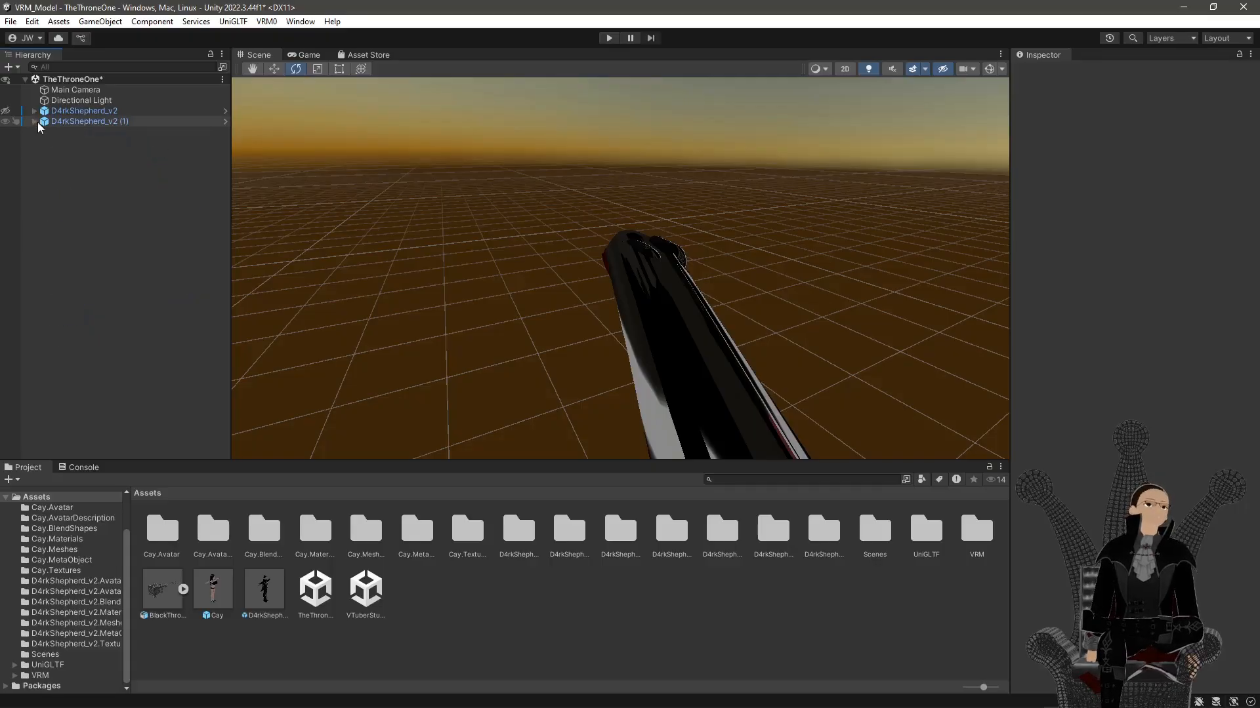
{"action": "left_click", "coordinate": [79, 124]}
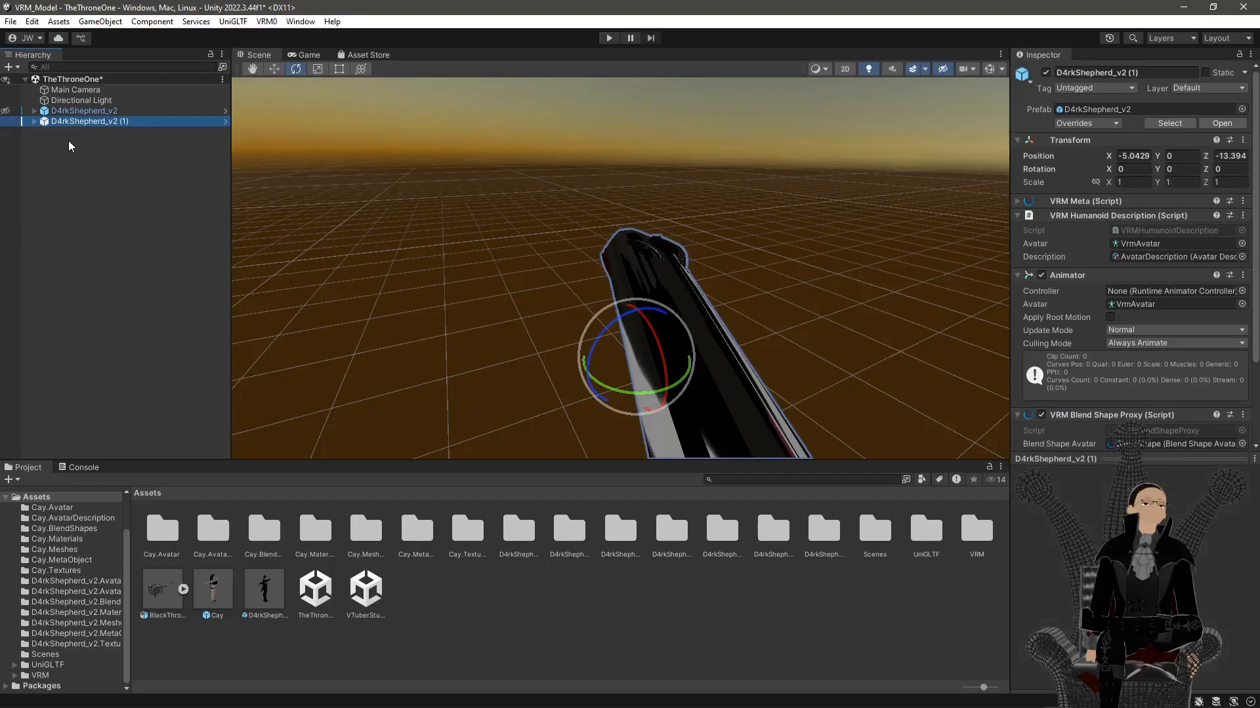
{"action": "key", "text": "Delete"}
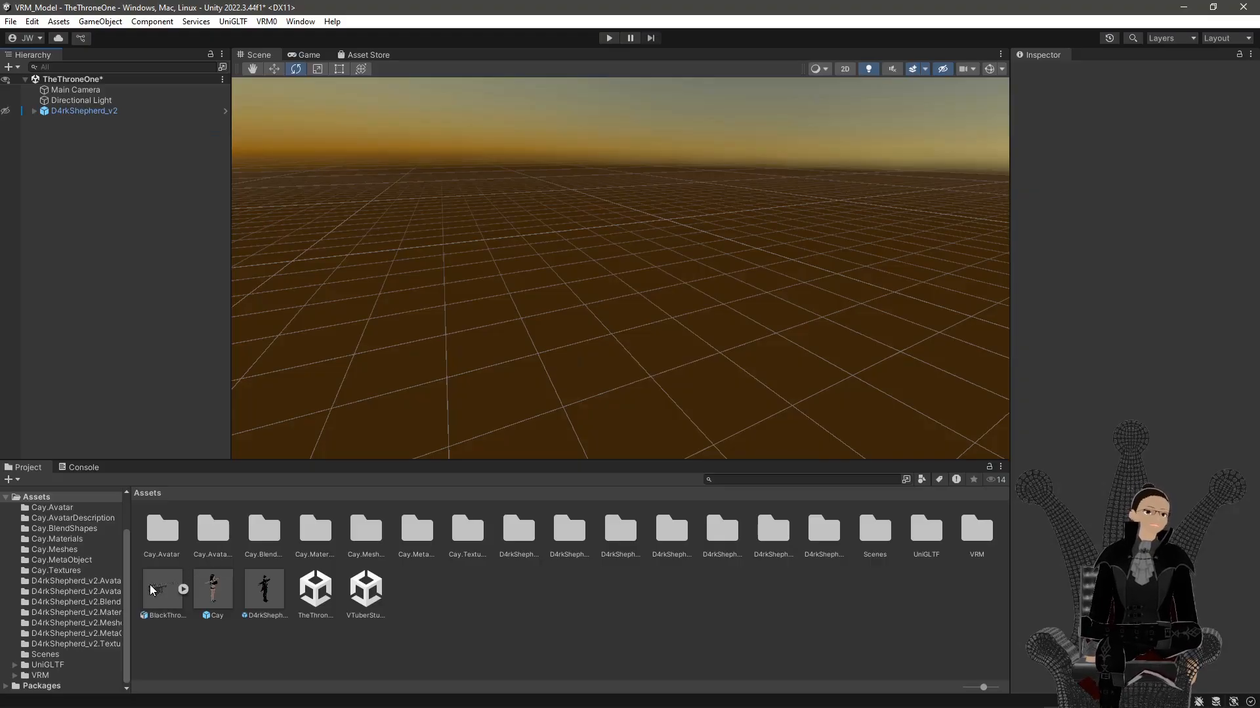
{"action": "right_click", "coordinate": [629, 621]}
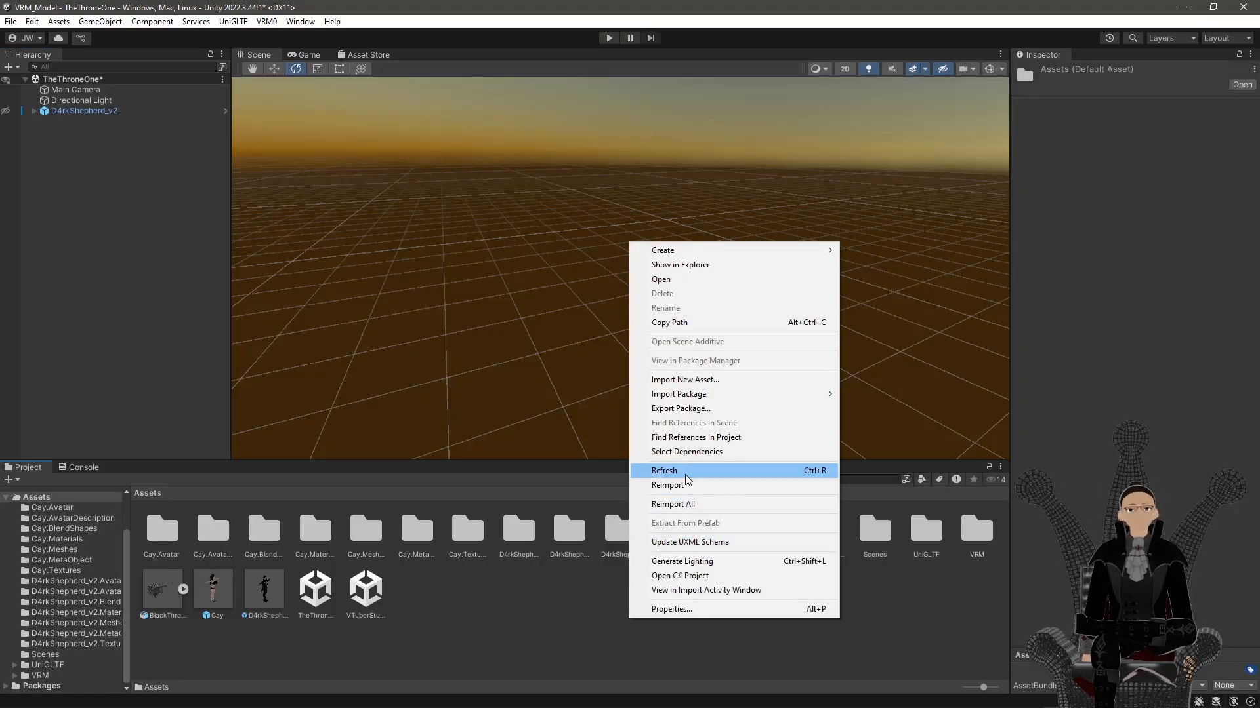
{"action": "left_click", "coordinate": [684, 381]}
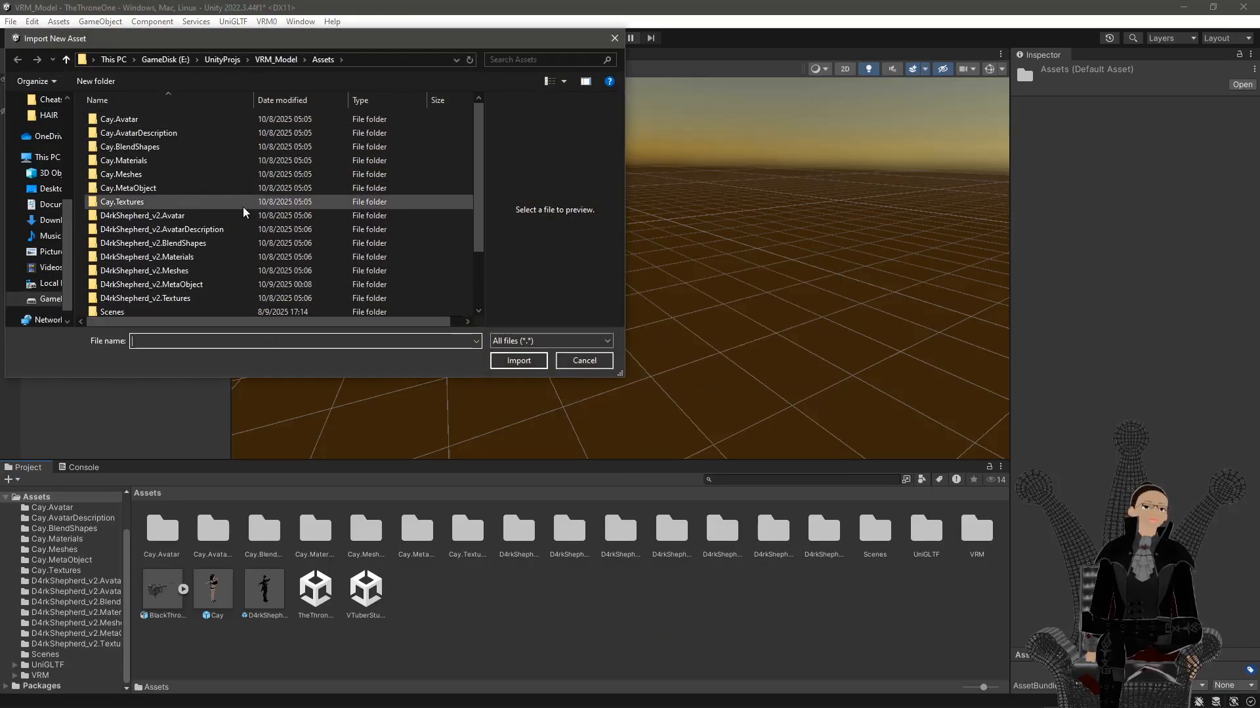
{"action": "left_click", "coordinate": [586, 363]}
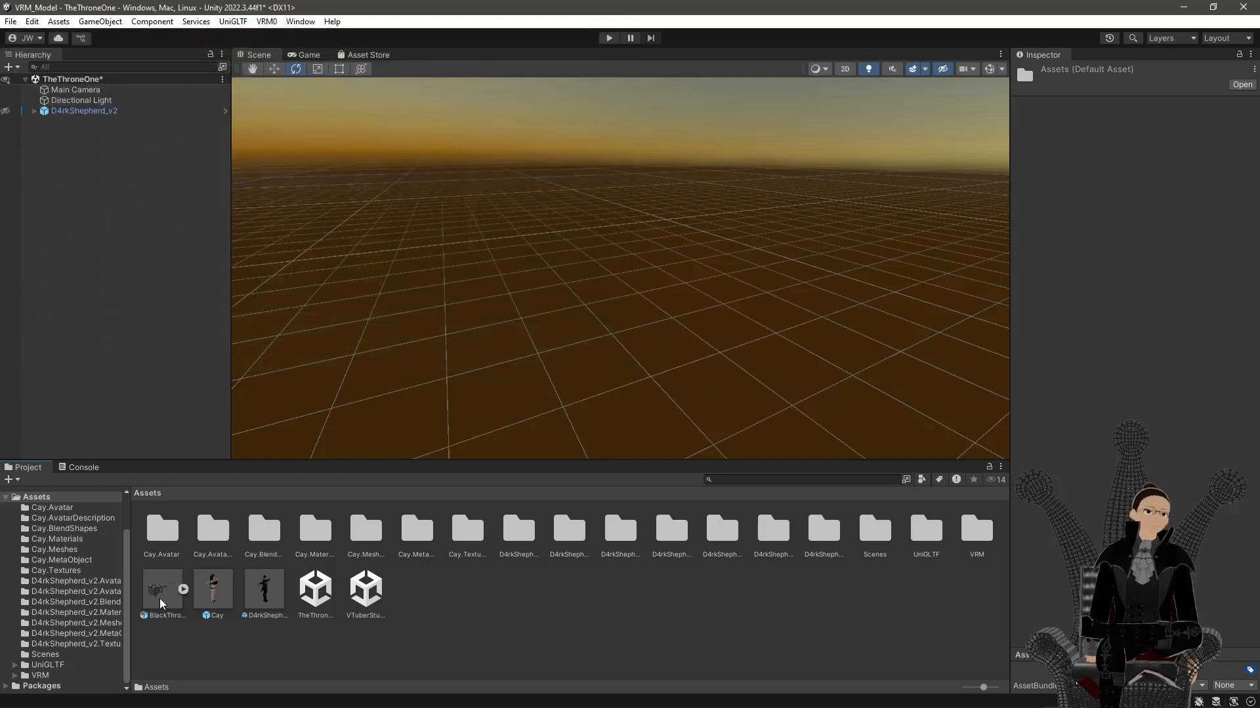
Place the BlackThrone model from the project assets into the empty scene and look at it from the front
{"action": "left_click_drag", "start_coordinate": [152, 602], "coordinate": [640, 361]}
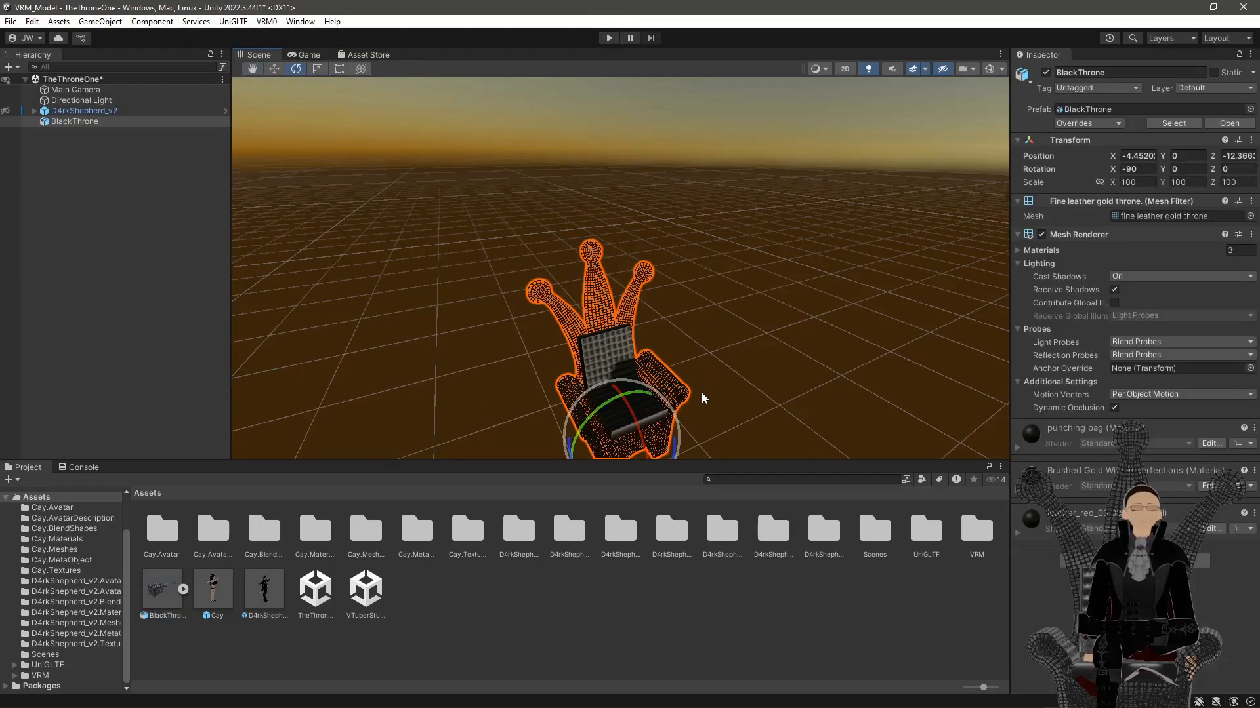
{"action": "middle_click_drag", "start_coordinate": [698, 397], "coordinate": [583, 262]}
{"action": "left_click", "coordinate": [751, 316]}
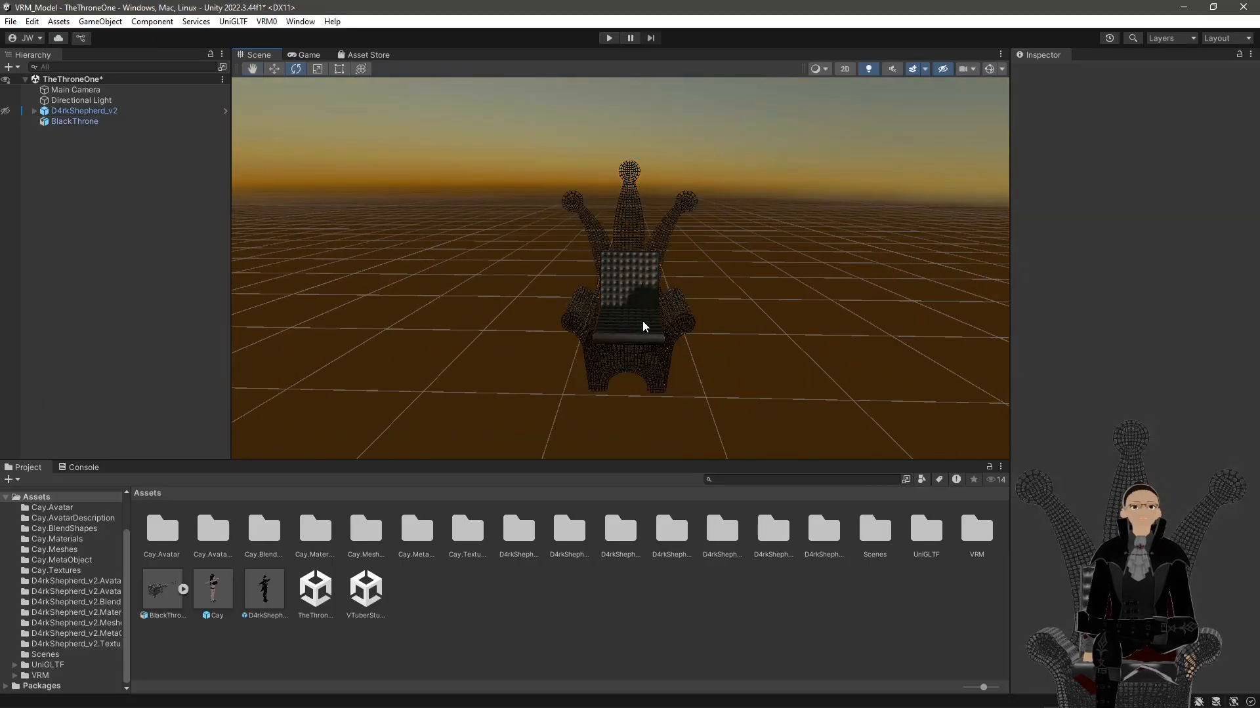
{"action": "middle_click_drag", "start_coordinate": [643, 324], "coordinate": [536, 294]}
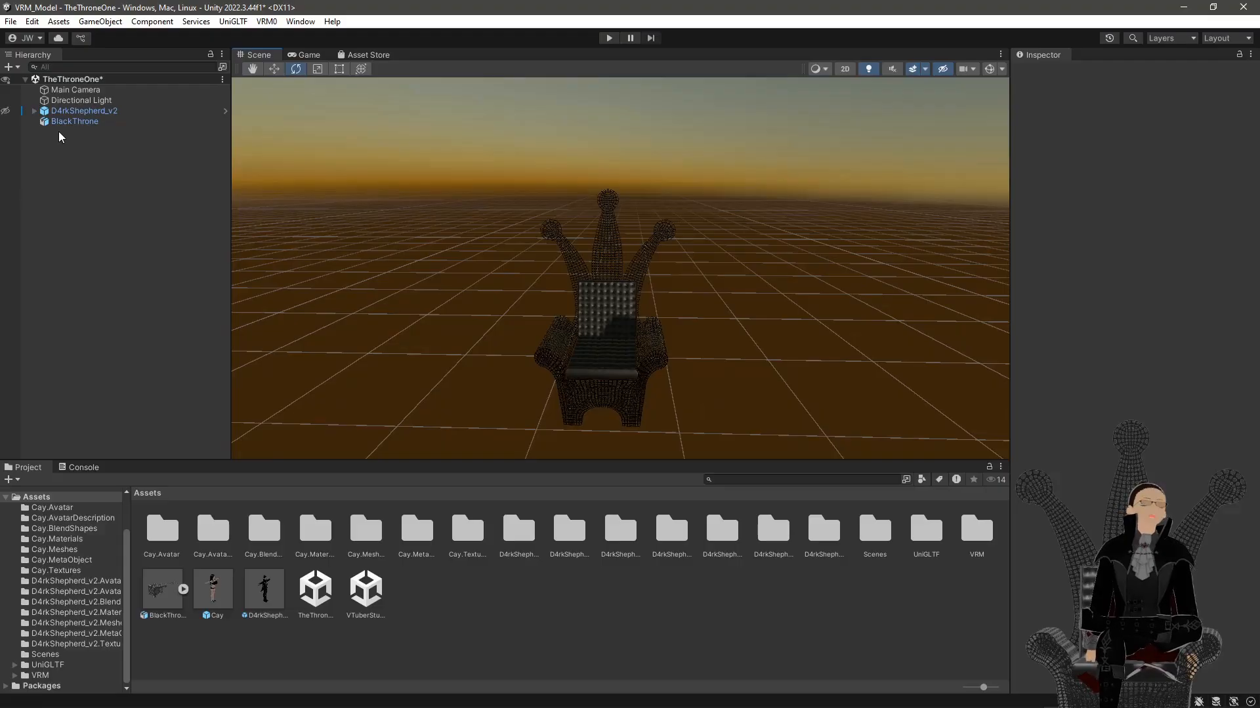
Undo the throne placement and the deletions of the D4rkShepherd_v2 (1) avatar and its J_Bip_C_Spine bone
{"action": "key", "text": "ctrl+z"}
{"action": "key", "text": "ctrl+z"}
{"action": "key", "text": "ctrl+z"}
{"action": "key", "text": "ctrl+z"}
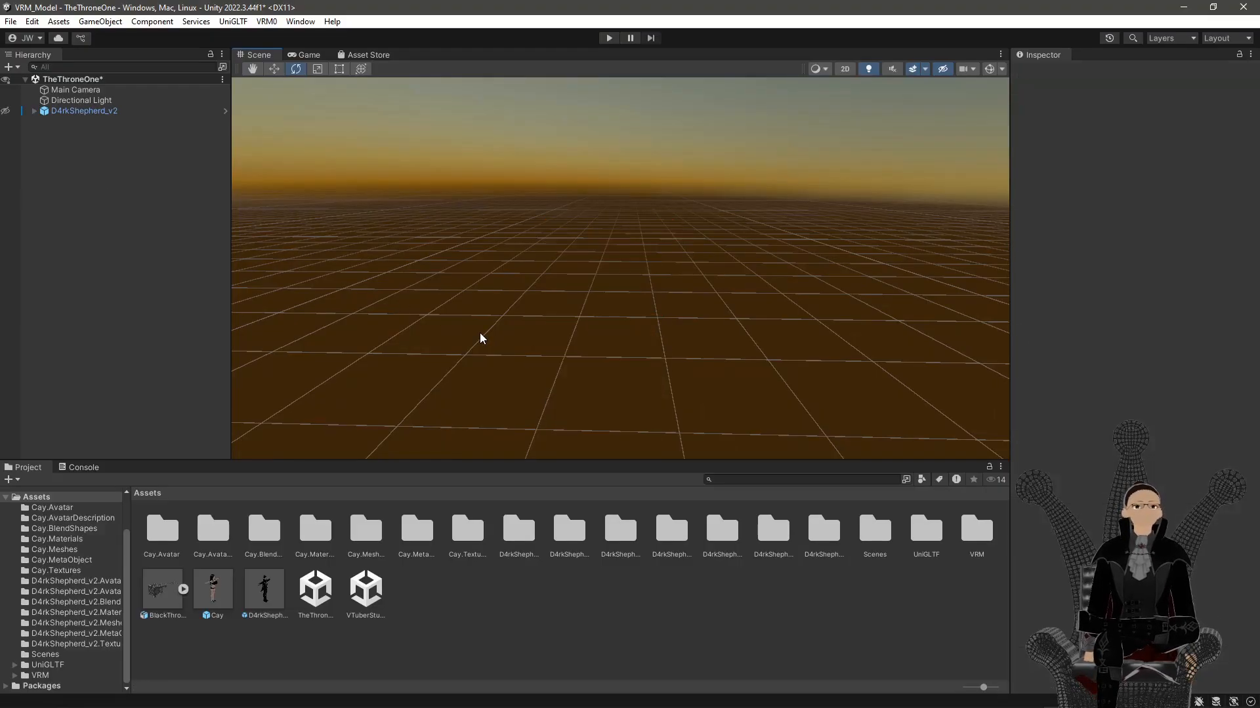
{"action": "key", "text": "ctrl+z"}
{"action": "key", "text": "ctrl+z"}
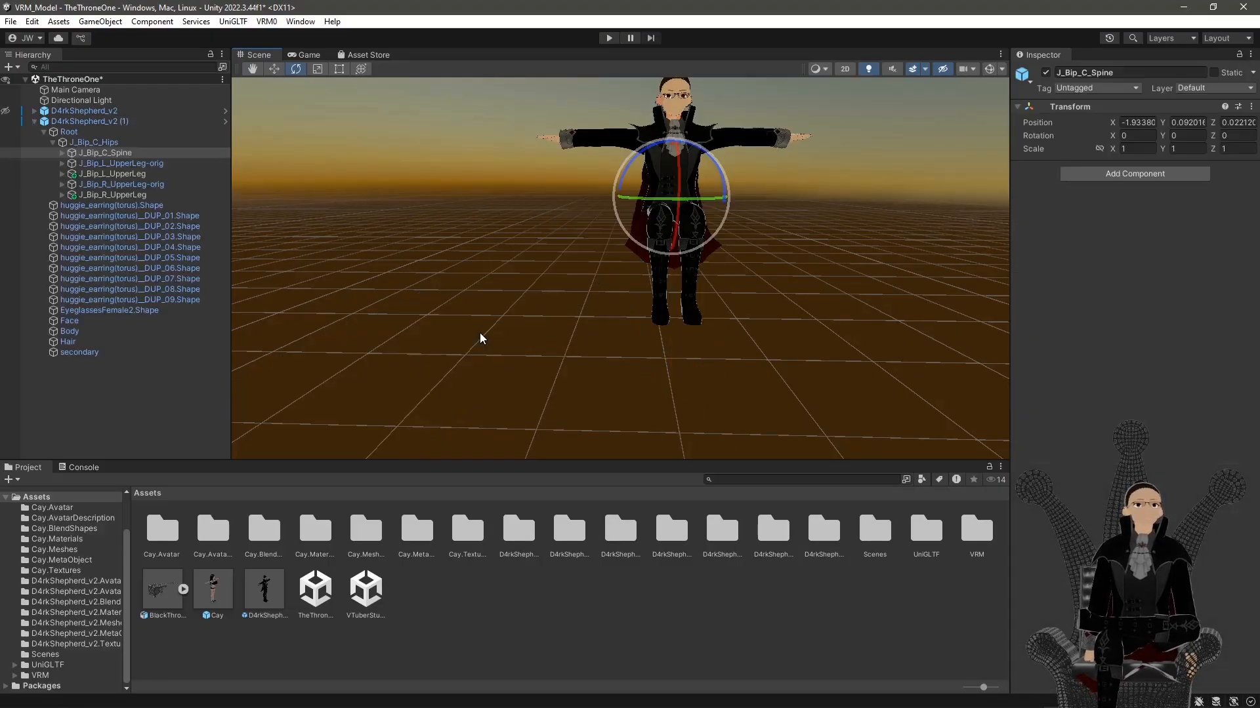
Place the BlackThrone model in the scene at the avatar and scale it uniformly to about 150.38
{"action": "middle_click_drag", "start_coordinate": [640, 279], "coordinate": [695, 280]}
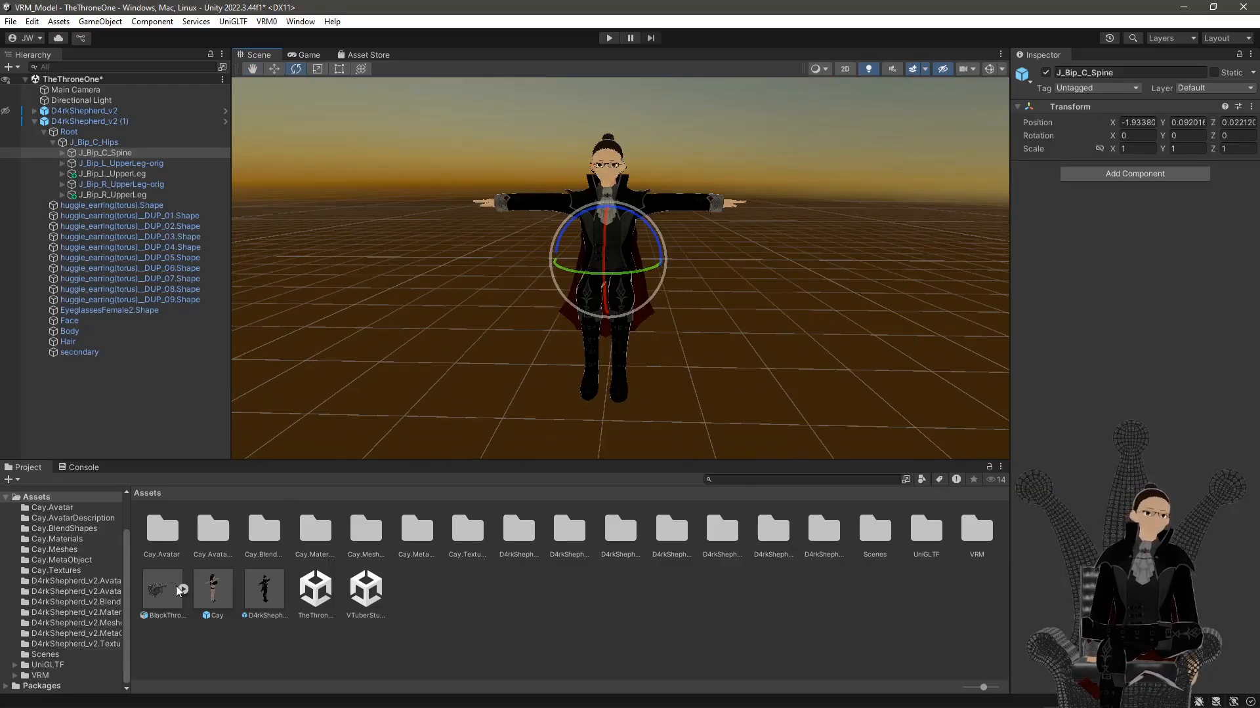
{"action": "left_click_drag", "start_coordinate": [179, 590], "coordinate": [605, 437]}
{"action": "middle_click_drag", "start_coordinate": [710, 376], "coordinate": [539, 321]}
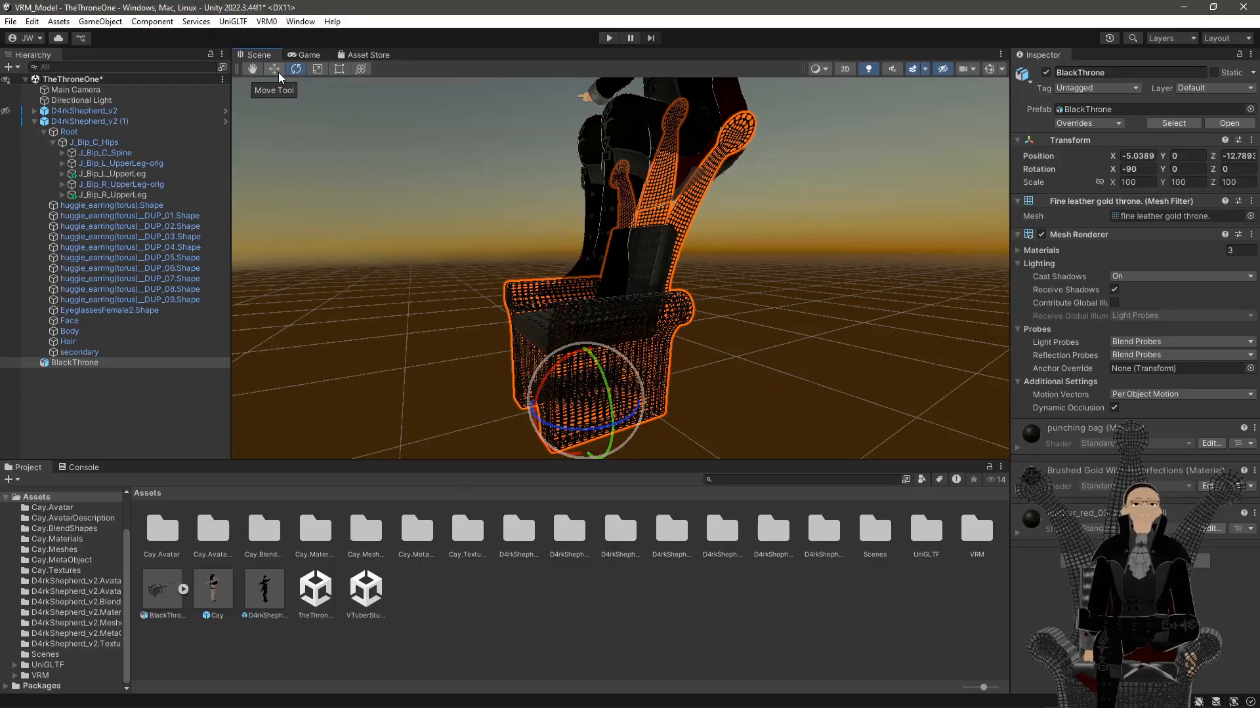
{"action": "left_click", "coordinate": [318, 68]}
{"action": "left_click_drag", "start_coordinate": [587, 401], "coordinate": [718, 361]}
Move BlackThrone under the seated avatar, to about Y 0.658 and Z -13.455
{"action": "key", "text": "w"}
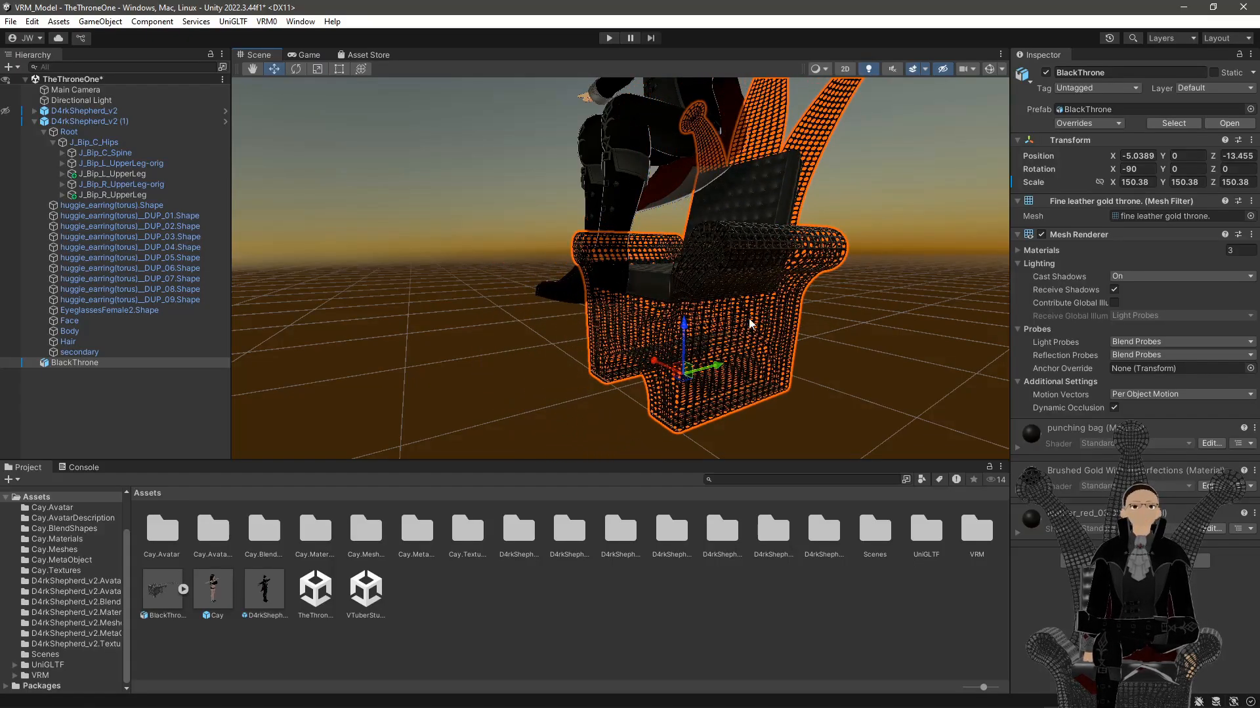
{"action": "middle_click_drag", "start_coordinate": [702, 266], "coordinate": [695, 285]}
{"action": "left_click_drag", "start_coordinate": [646, 449], "coordinate": [664, 355]}
Examine from the side and the front how the seated avatar fits on the throne
{"action": "middle_click_drag", "start_coordinate": [666, 354], "coordinate": [719, 332]}
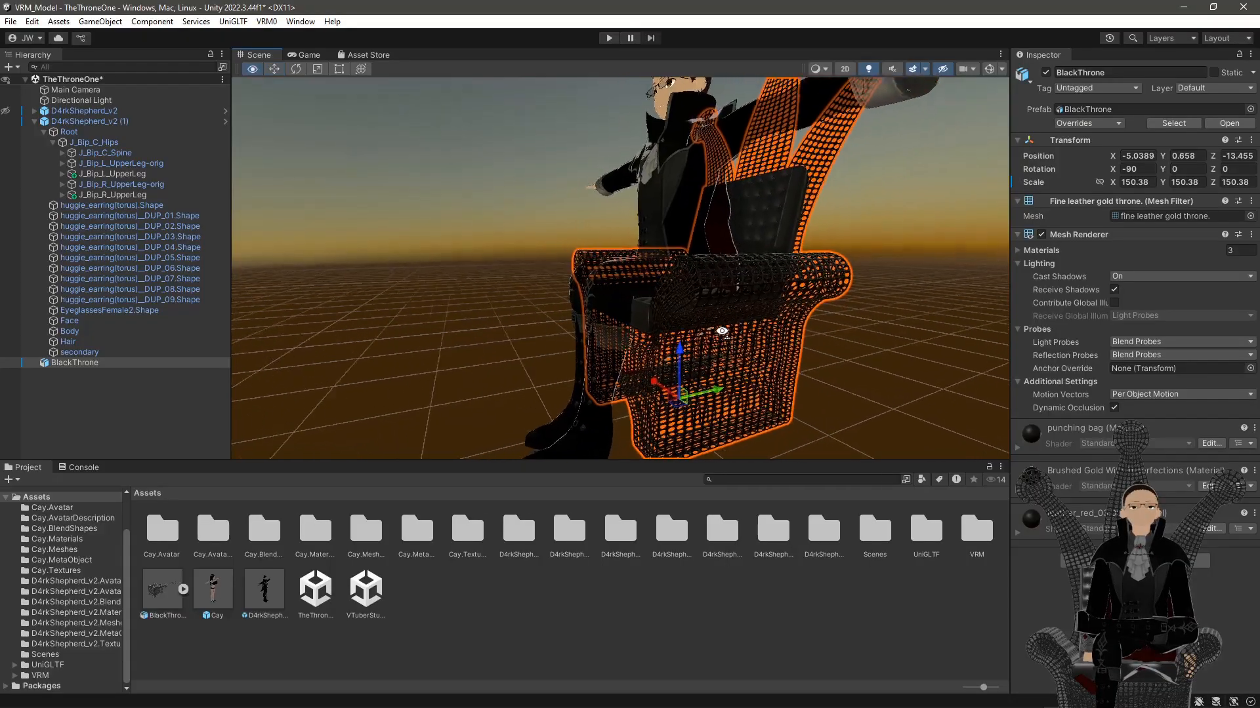
{"action": "right_click_drag", "start_coordinate": [720, 331], "coordinate": [614, 333]}
{"action": "middle_click_drag", "start_coordinate": [614, 333], "coordinate": [566, 336]}
{"action": "left_click", "coordinate": [324, 302]}
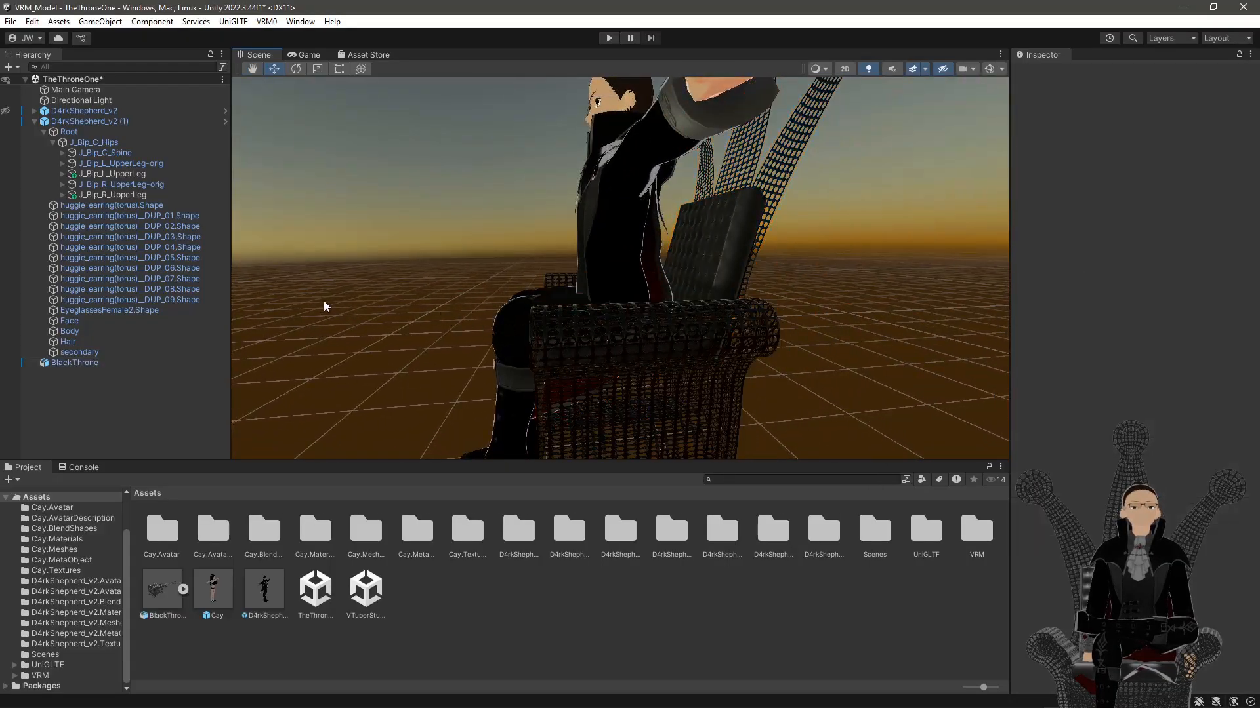
{"action": "left_click_drag", "start_coordinate": [346, 307], "coordinate": [533, 312], "text": "alt"}
{"action": "scroll", "coordinate": [533, 312], "scroll_direction": "down", "scroll_amount": 3}
{"action": "scroll", "coordinate": [532, 312], "scroll_direction": "down", "scroll_amount": 3}
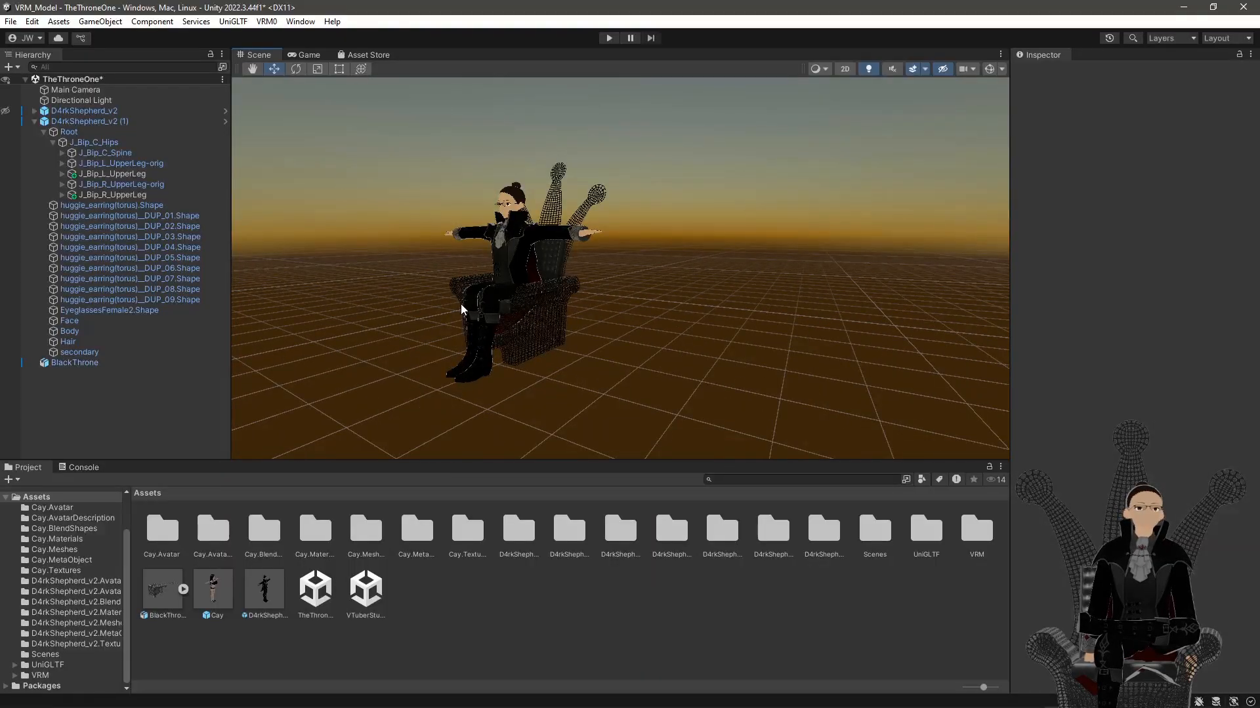
{"action": "right_click_drag", "start_coordinate": [464, 307], "coordinate": [577, 304]}
{"action": "middle_click_drag", "start_coordinate": [522, 309], "coordinate": [597, 309]}
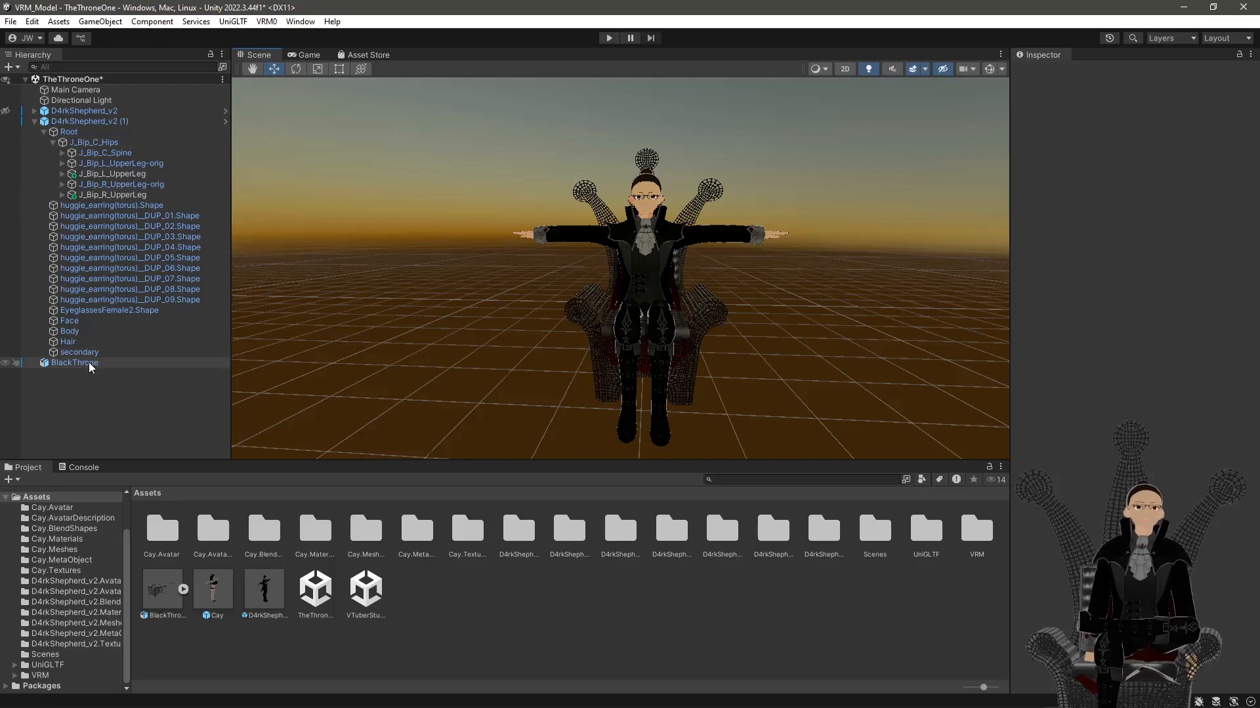
Parent BlackThrone to the Root of D4rkShepherd_v2 (1) and shift the avatar with it to about X -4.99
{"action": "left_click_drag", "start_coordinate": [89, 362], "coordinate": [85, 134]}
{"action": "left_click", "coordinate": [504, 401]}
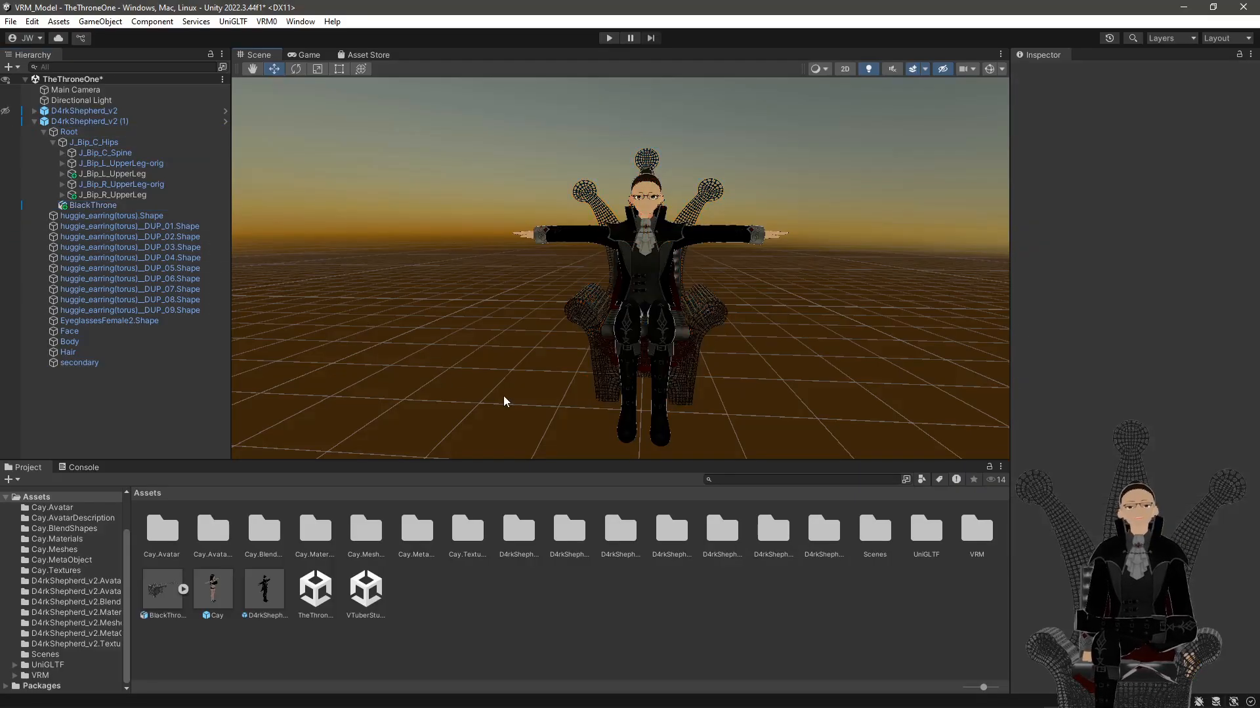
{"action": "left_click", "coordinate": [97, 121]}
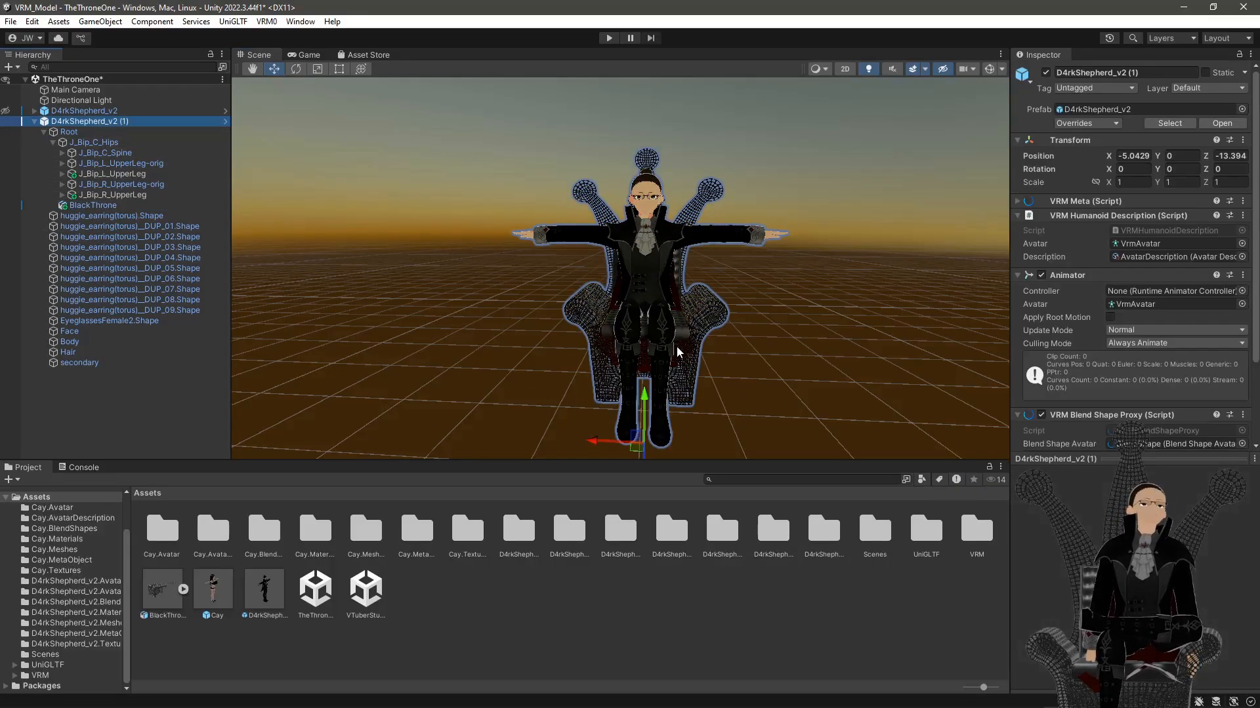
{"action": "mouse_move", "coordinate": [601, 435]}
{"action": "left_mouse_down"}
{"action": "mouse_move", "coordinate": [734, 445]}
{"action": "mouse_move", "coordinate": [568, 429]}
{"action": "mouse_move", "coordinate": [537, 446]}
{"action": "mouse_move", "coordinate": [595, 443]}
{"action": "left_mouse_up"}
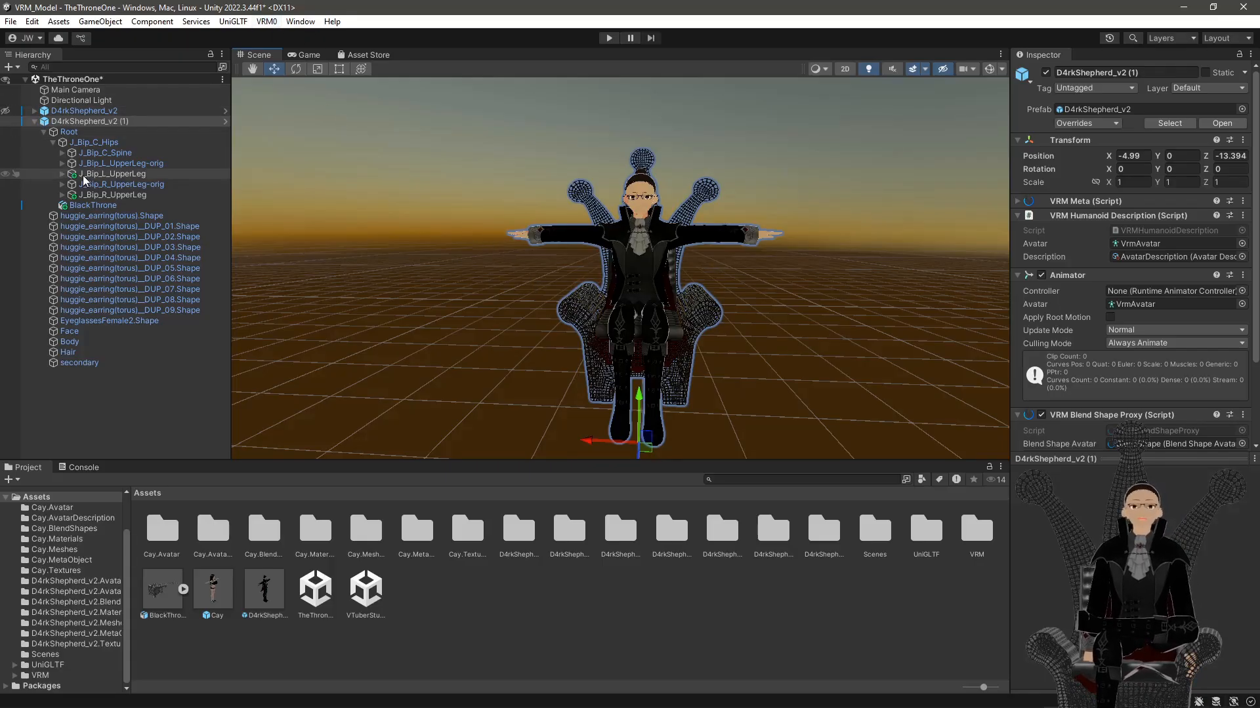
Review the VRM 0.x export meta settings for D4rkShepherd_v2 (1) and close them without exporting
{"action": "left_click", "coordinate": [34, 121]}
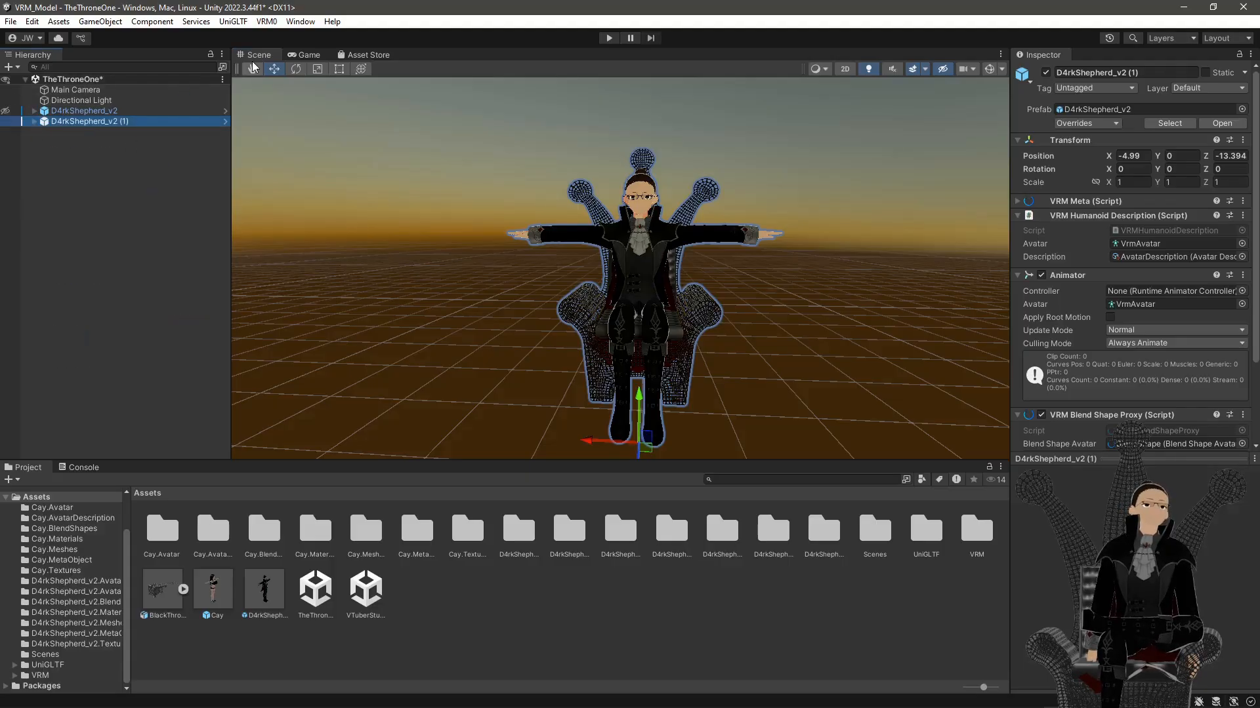
{"action": "left_click", "coordinate": [276, 23]}
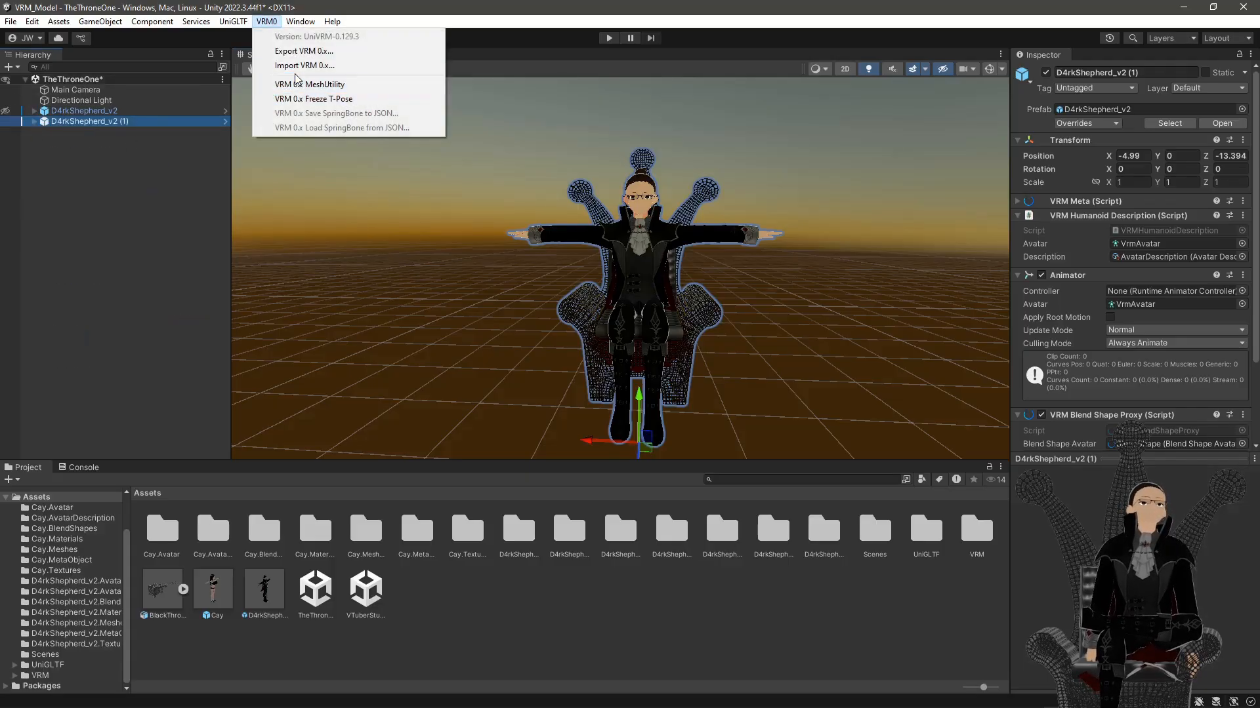
{"action": "left_click", "coordinate": [305, 52]}
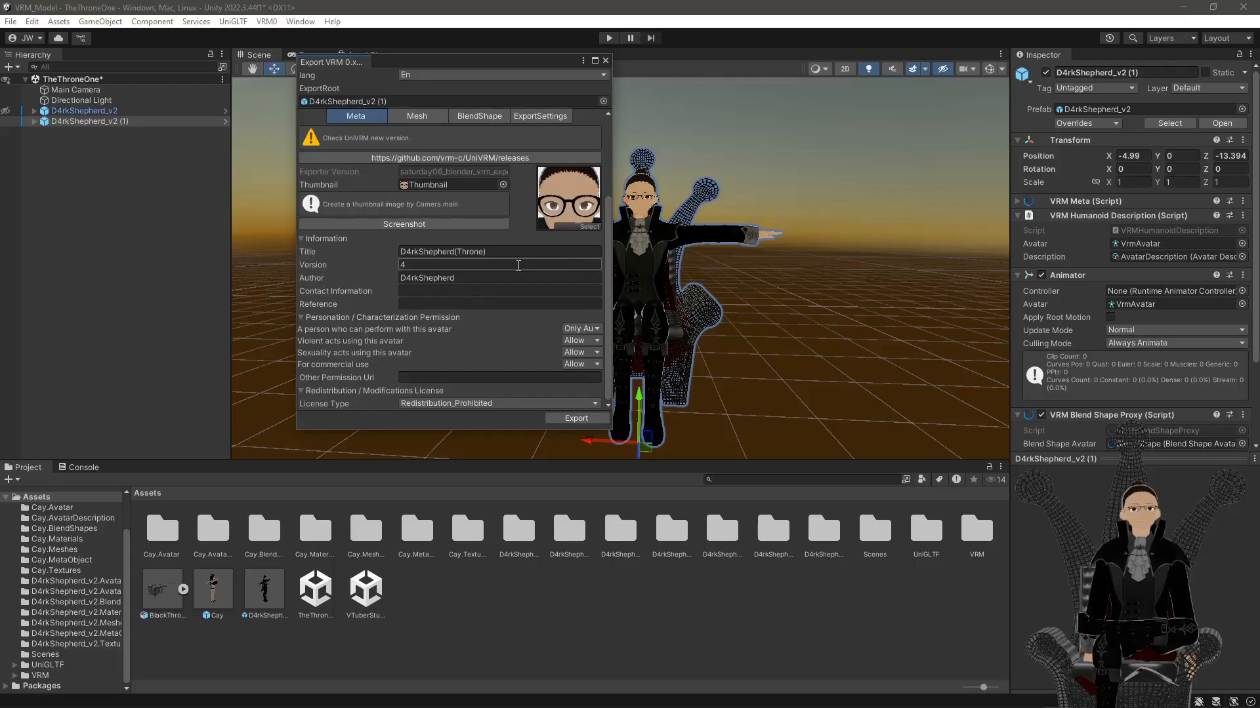
{"action": "left_click", "coordinate": [605, 61]}
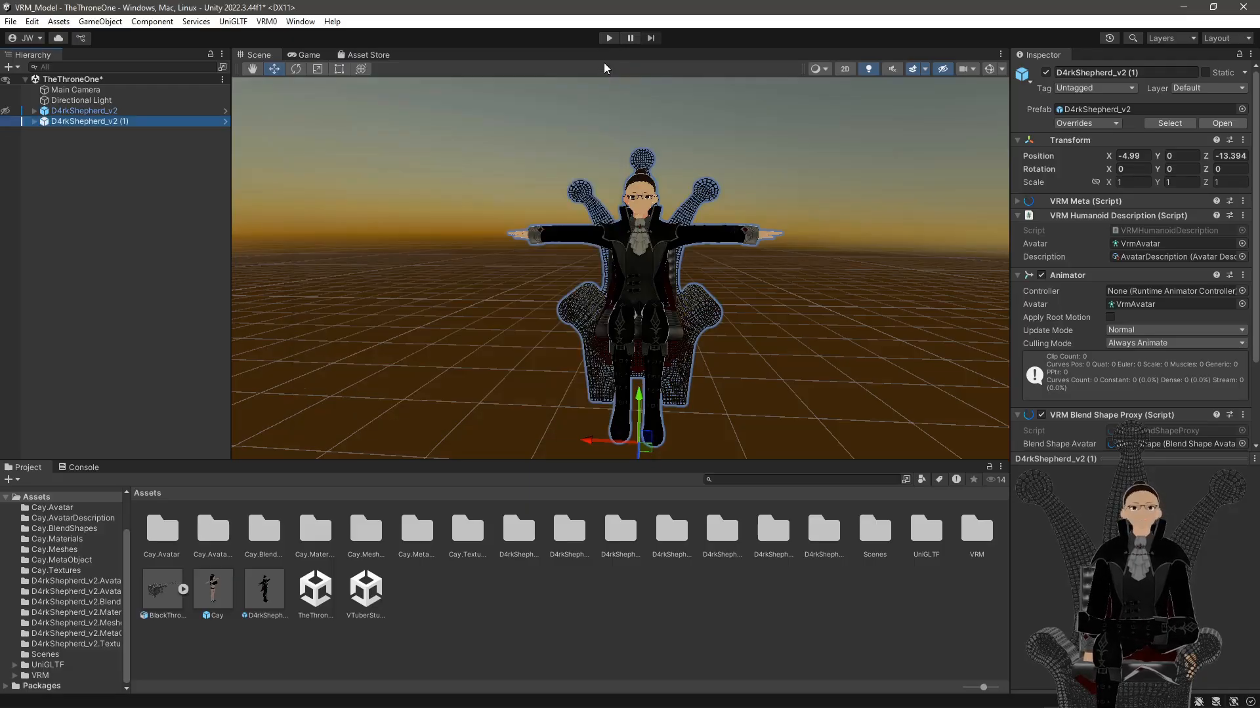
{"action": "left_click", "coordinate": [1183, 7]}
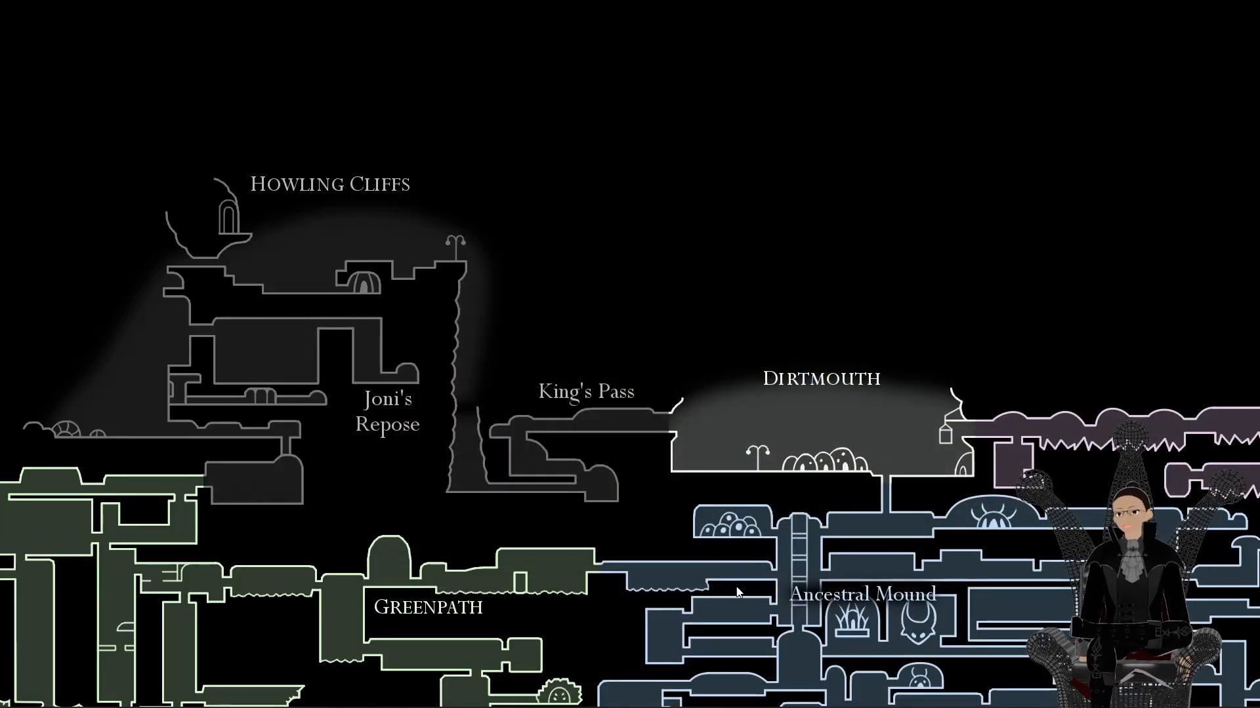
{"action": "mouse_move", "coordinate": [873, 702]}
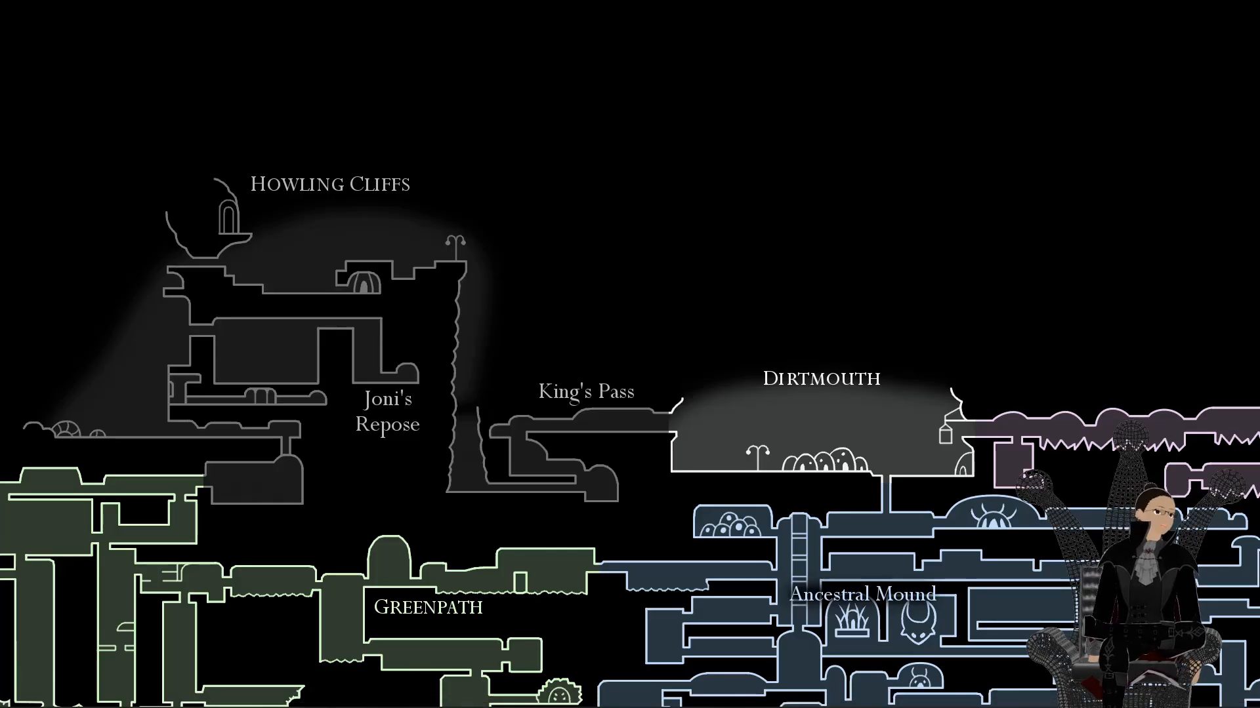
{"action": "left_click_drag", "start_coordinate": [551, 707], "coordinate": [695, 202]}
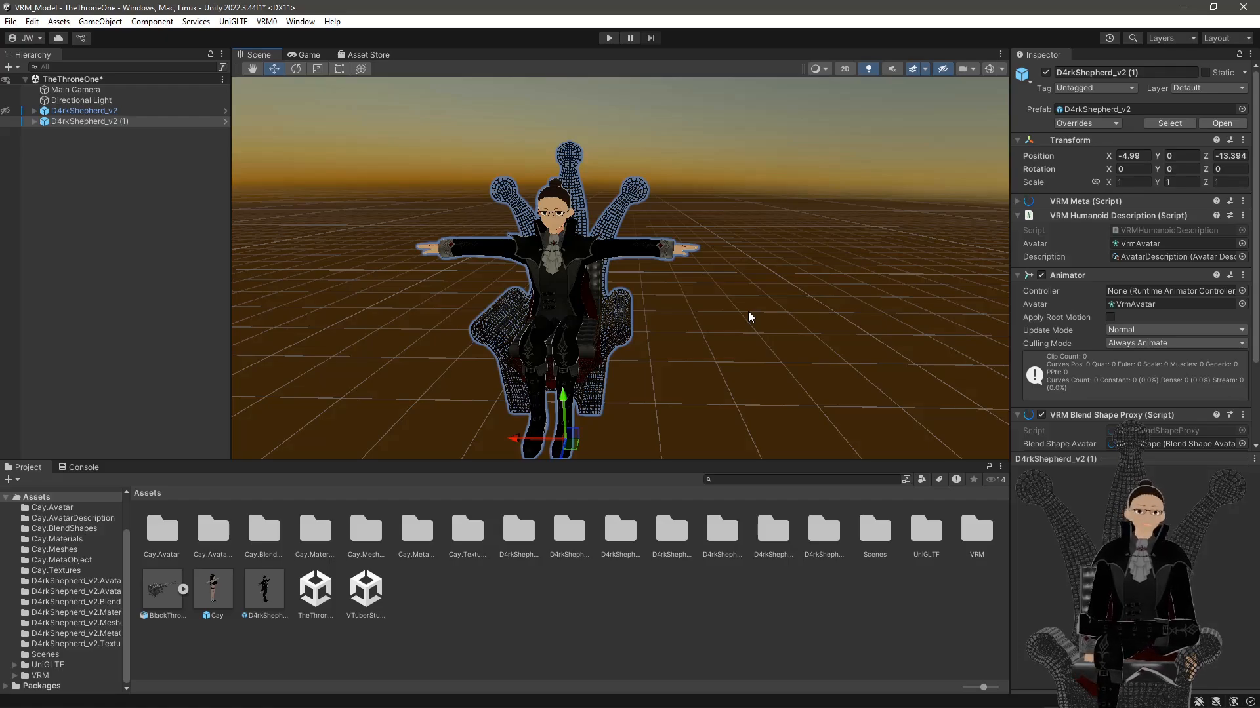
Expand the avatar copy's hierarchy and rename the copy from D4rkShepherd_v2 (1) to D4rkShepherd_v2
{"action": "left_click", "coordinate": [34, 122]}
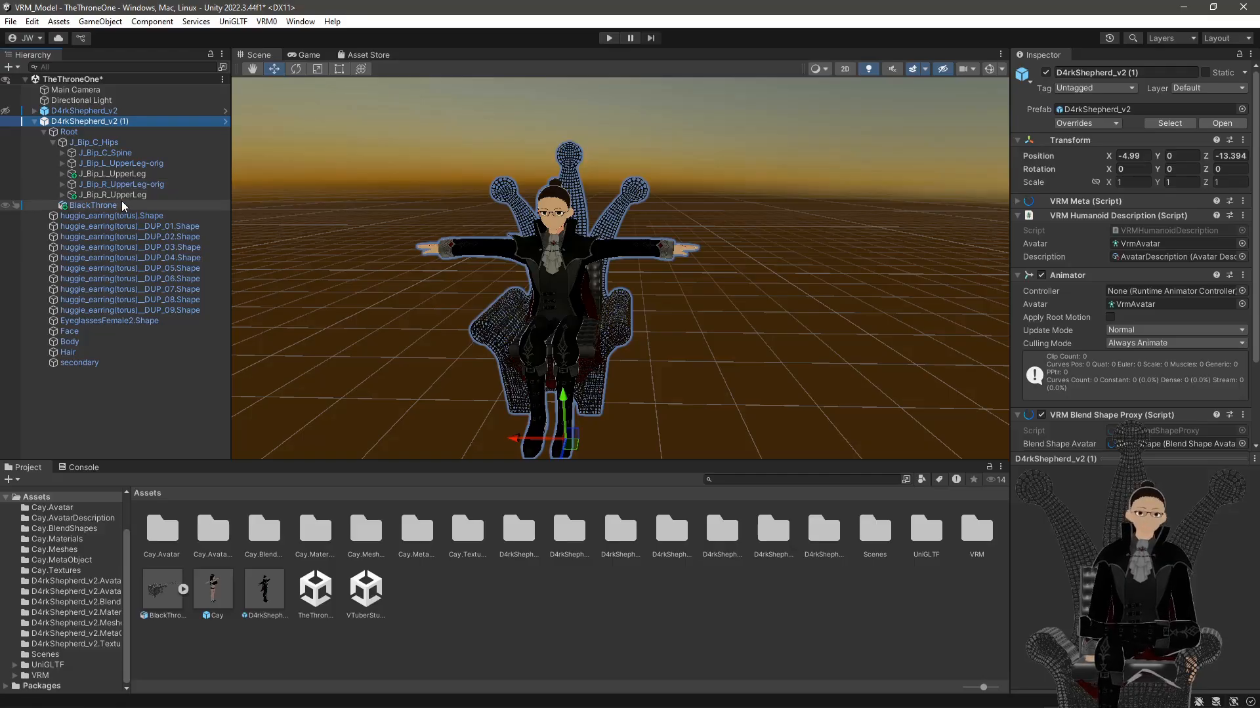
{"action": "left_click", "coordinate": [1126, 69]}
{"action": "left_click", "coordinate": [1170, 72]}
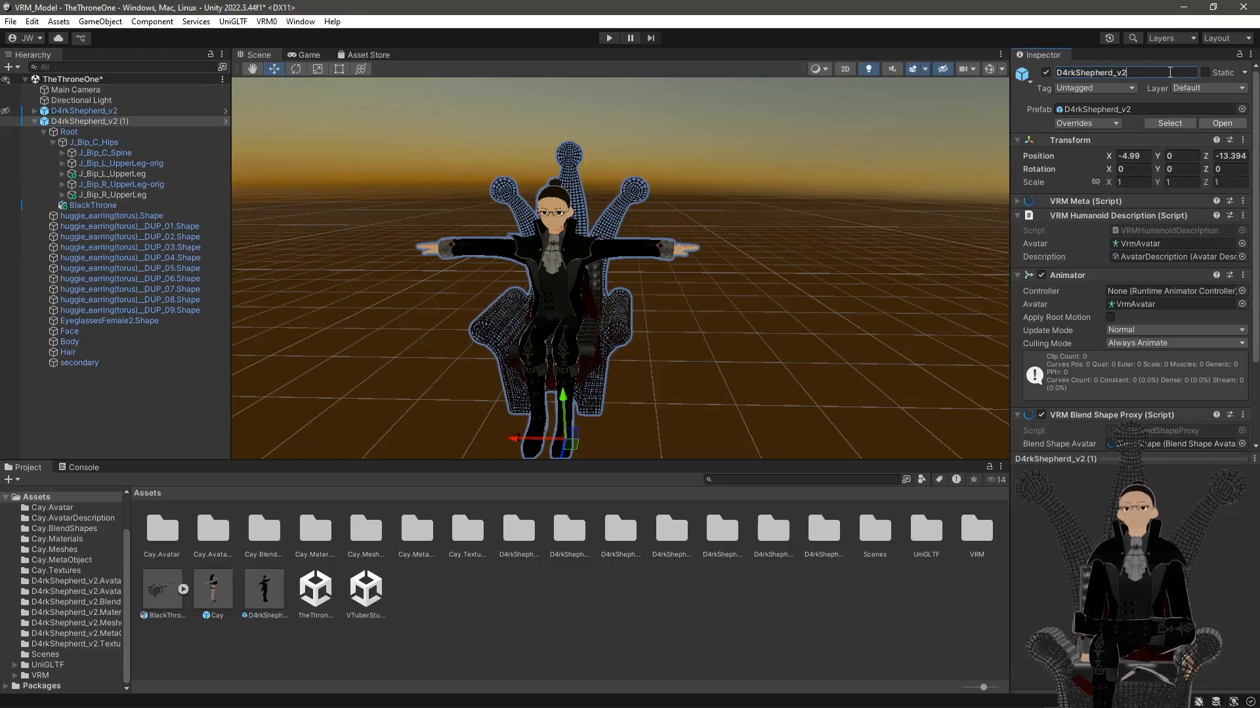
Expand all bones under J_Bip_L_UpperLeg and rename J_Sec_L_CoatSkirtBack_01 to J_Sec_L_CoatSkirtBack_011
{"action": "left_click", "coordinate": [82, 174]}
{"action": "left_click", "coordinate": [62, 174], "text": "alt"}
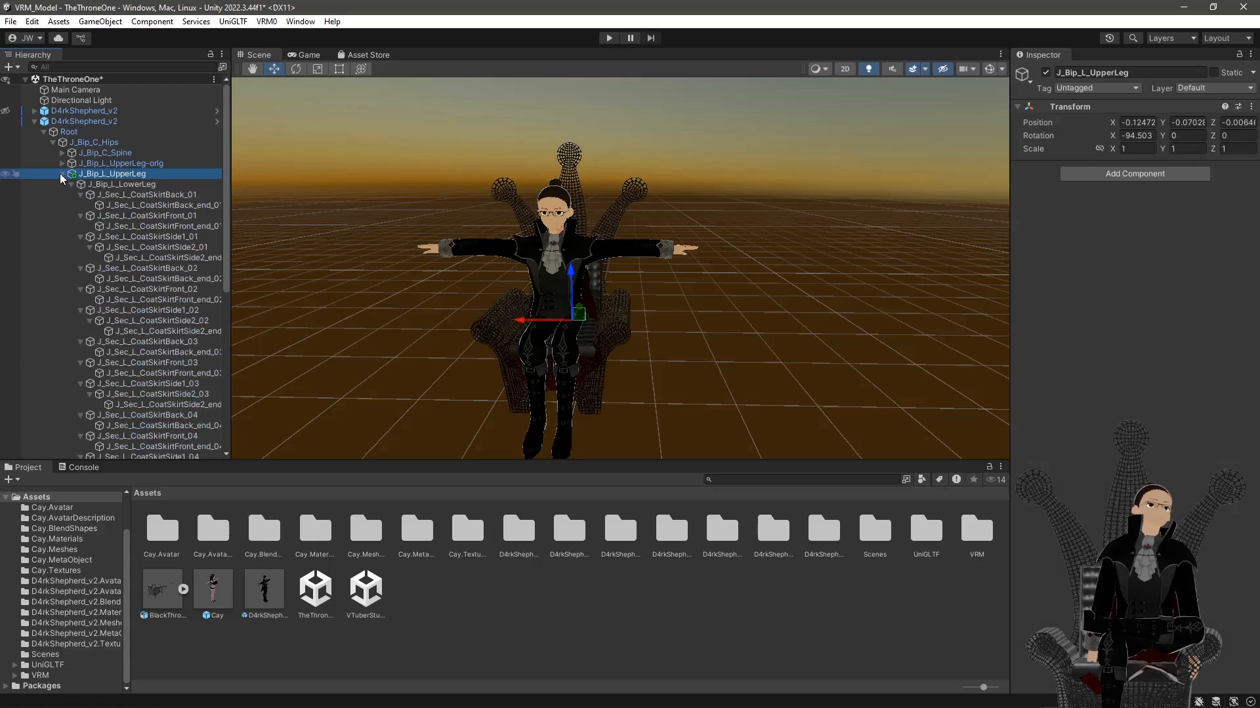
{"action": "left_click", "coordinate": [166, 196]}
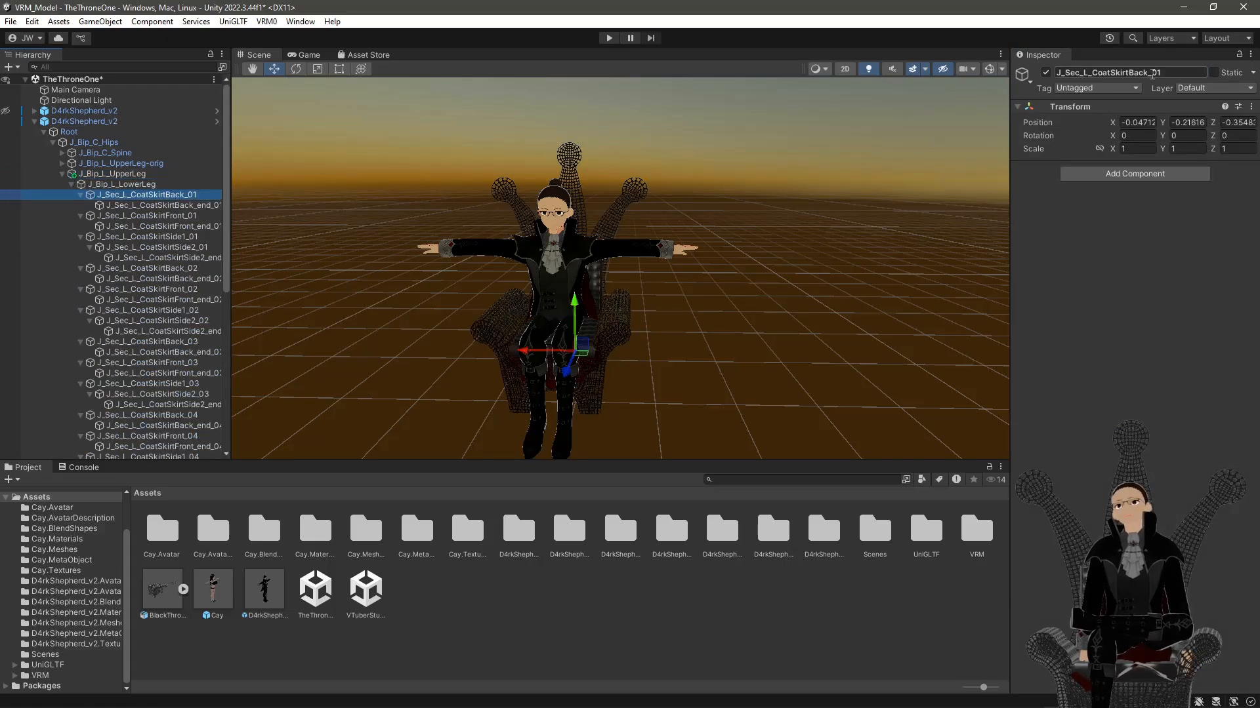
{"action": "double_click", "coordinate": [1182, 76]}
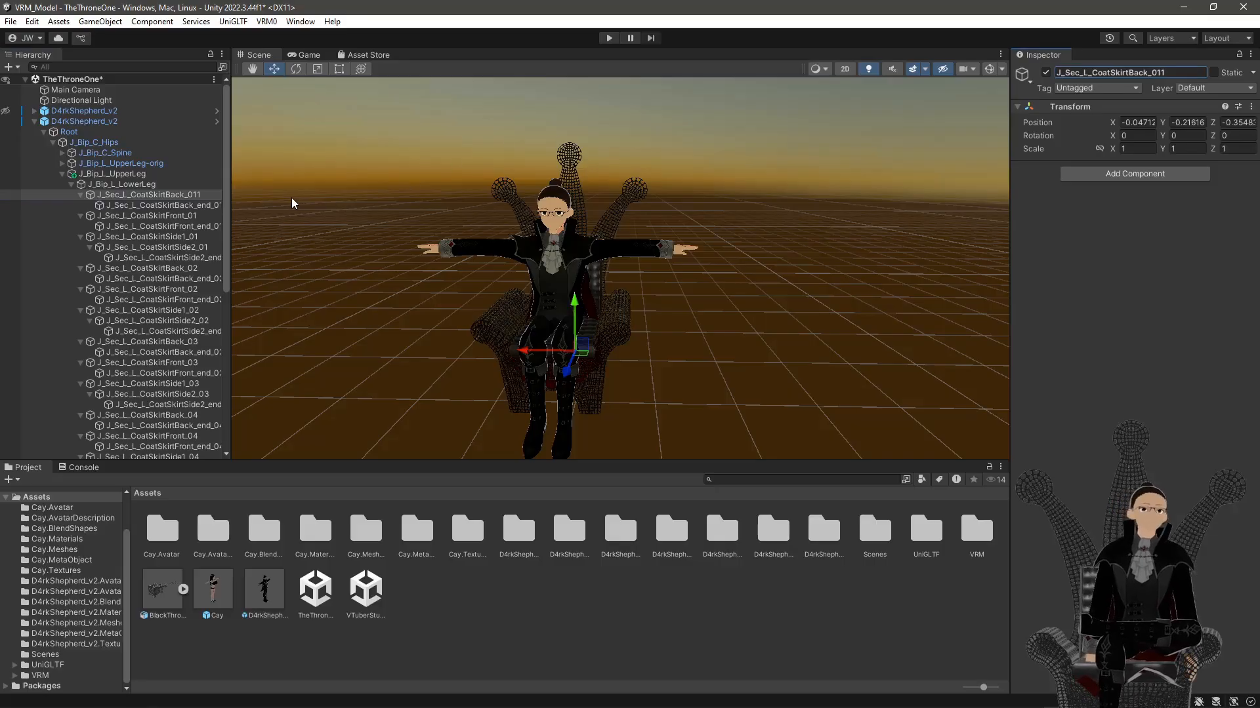
Rename the next three coat-skirt bones to J_Sec_L_CoatSkirtBack_end_011, J_Sec_L_CoatSkirtFront_011 and J_Sec_L_CoatSkirtFront_end_011
{"action": "left_click", "coordinate": [202, 206]}
{"action": "double_click", "coordinate": [1204, 72]}
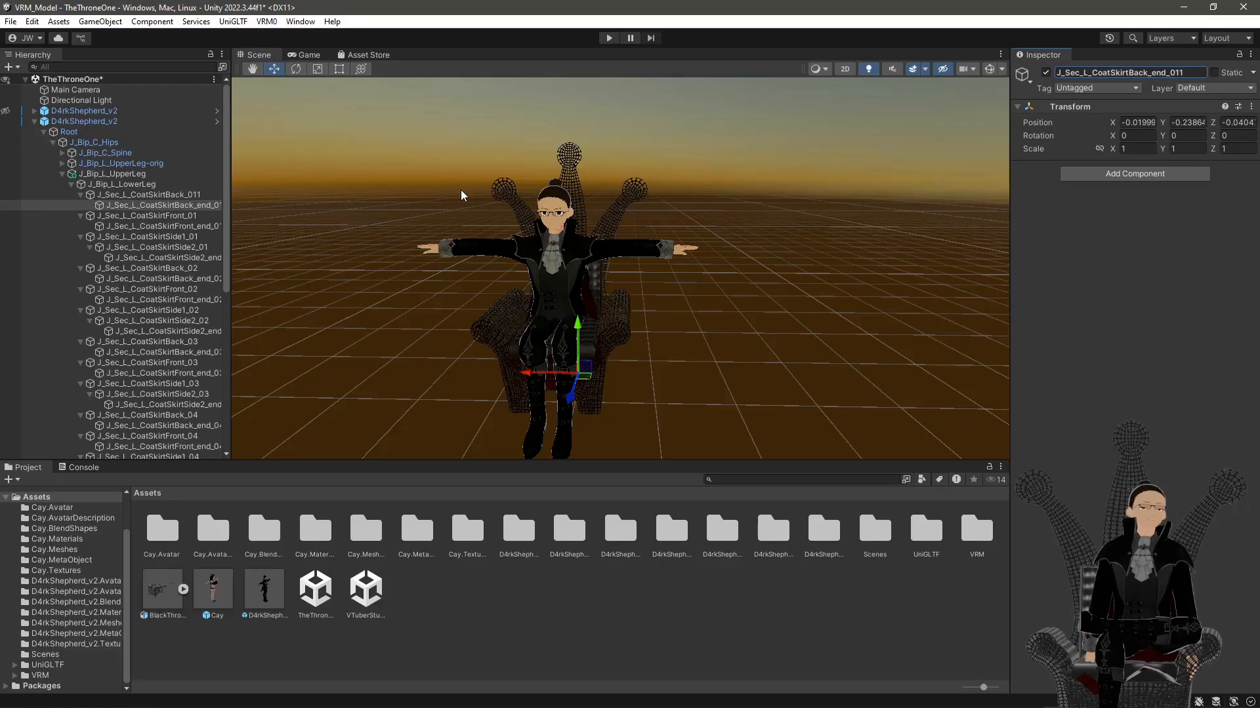
{"action": "left_click", "coordinate": [148, 216]}
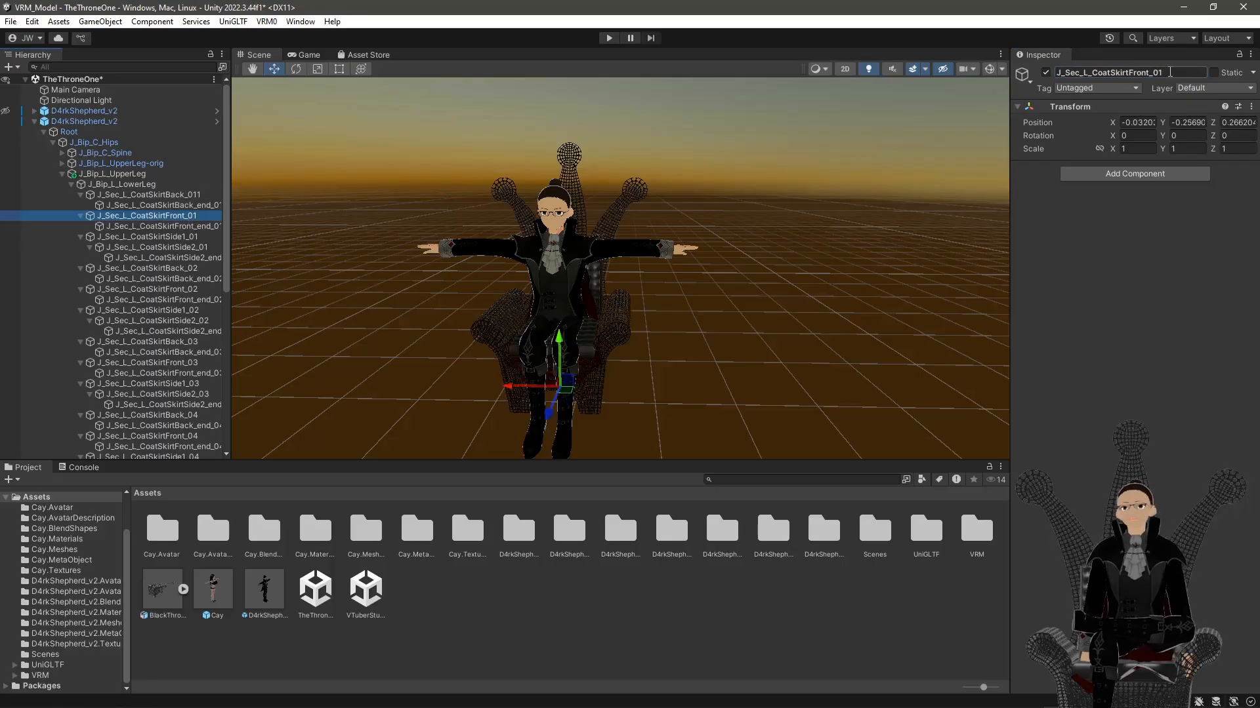
{"action": "double_click", "coordinate": [1169, 73]}
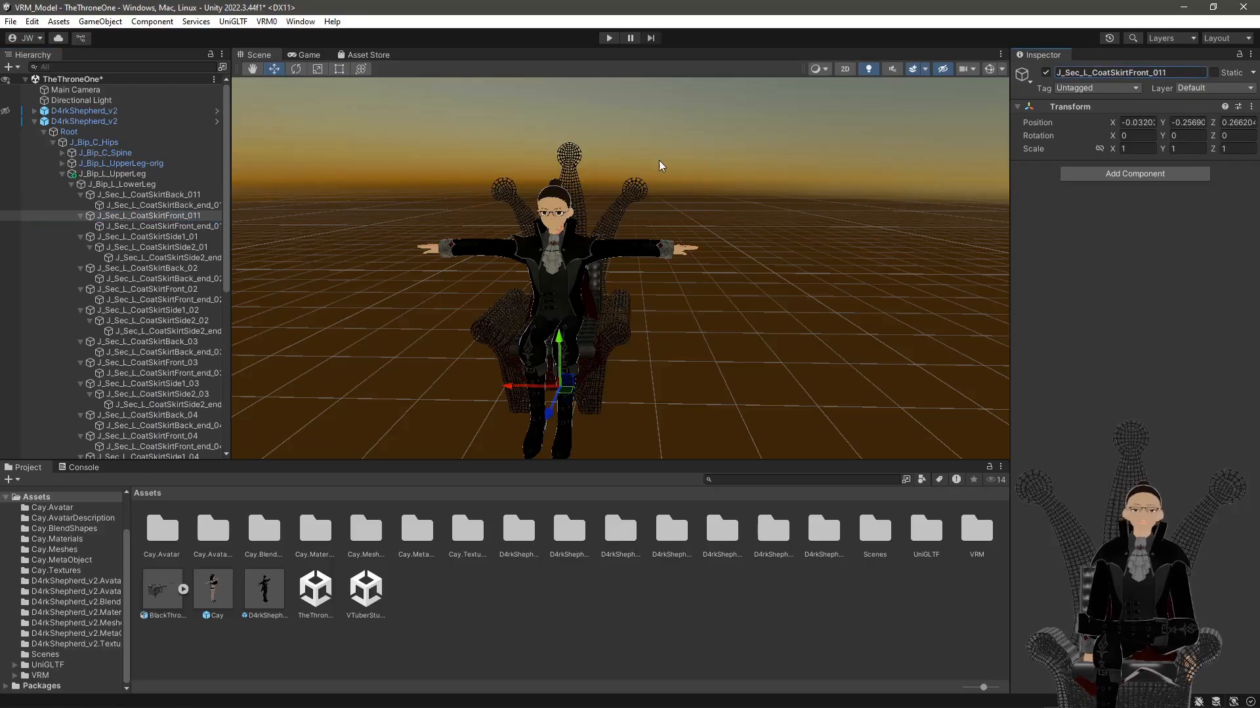
{"action": "left_click", "coordinate": [151, 226]}
{"action": "left_click", "coordinate": [1198, 72]}
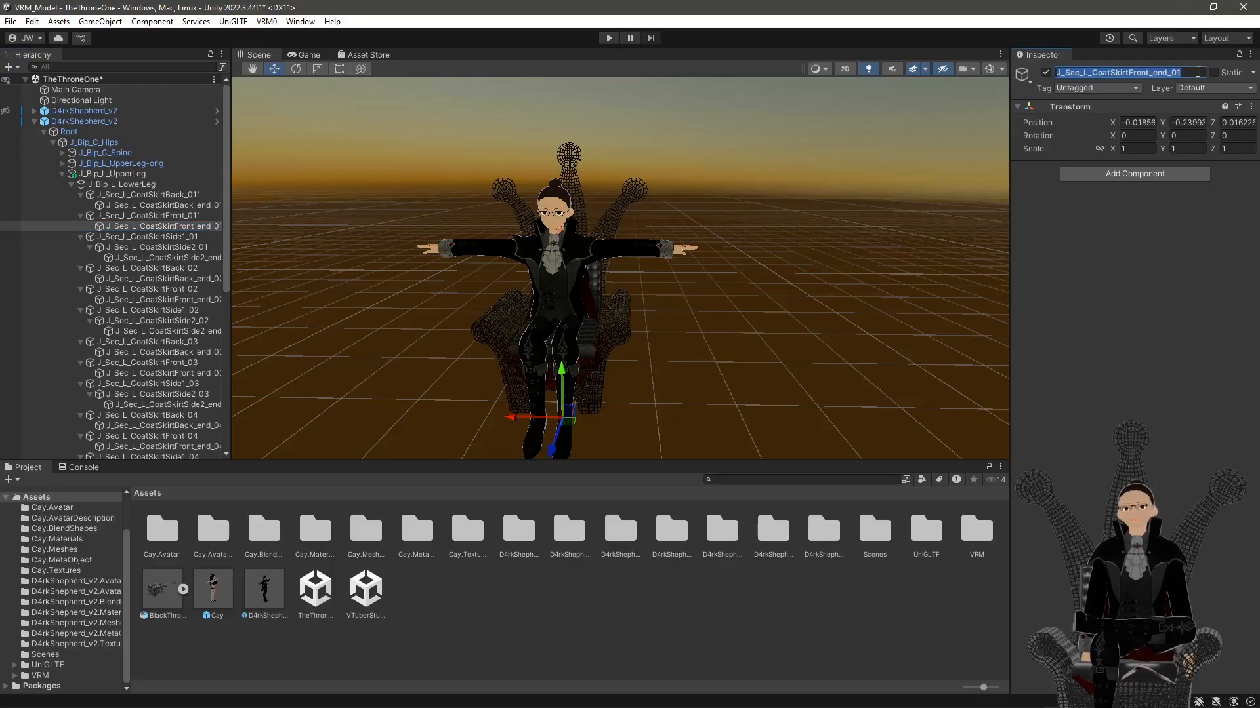
{"action": "double_click", "coordinate": [1197, 72]}
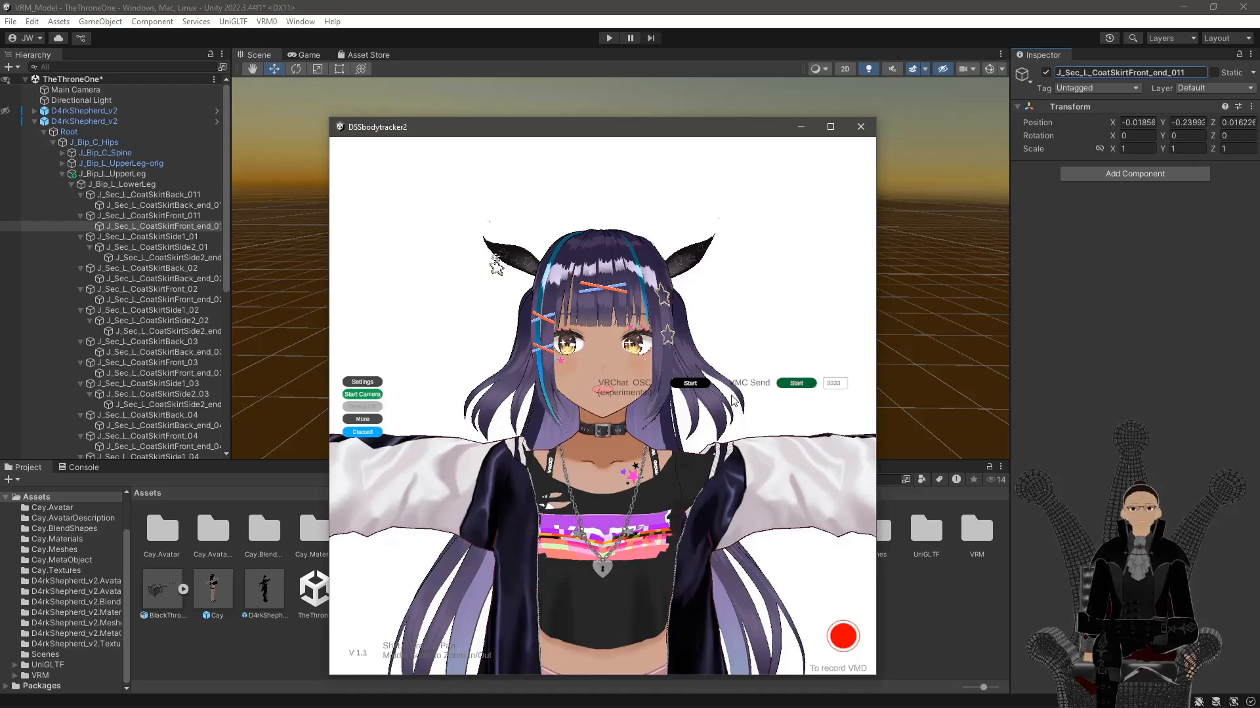
Move the DSSbodytracker2 window away, switch to VSeeFace and examine the OSC/VMC protocol options in its general settings
{"action": "left_click_drag", "start_coordinate": [676, 131], "coordinate": [0, 138]}
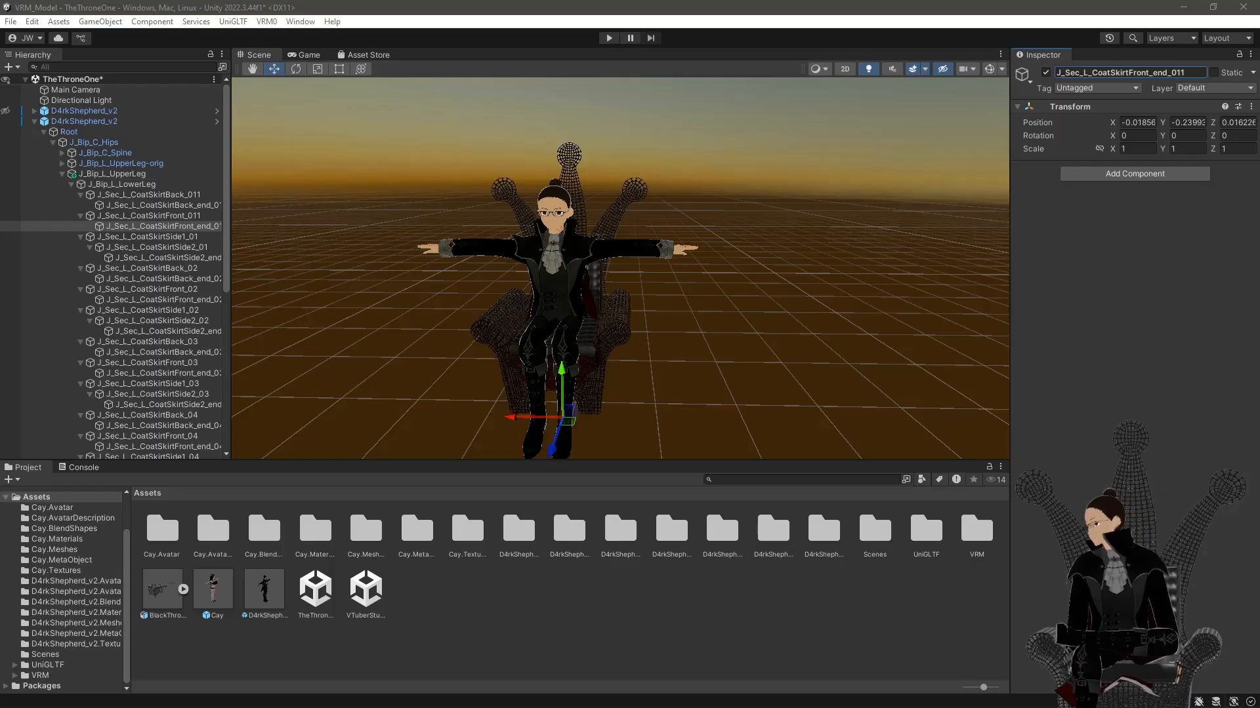
{"action": "key", "text": "alt+Tab"}
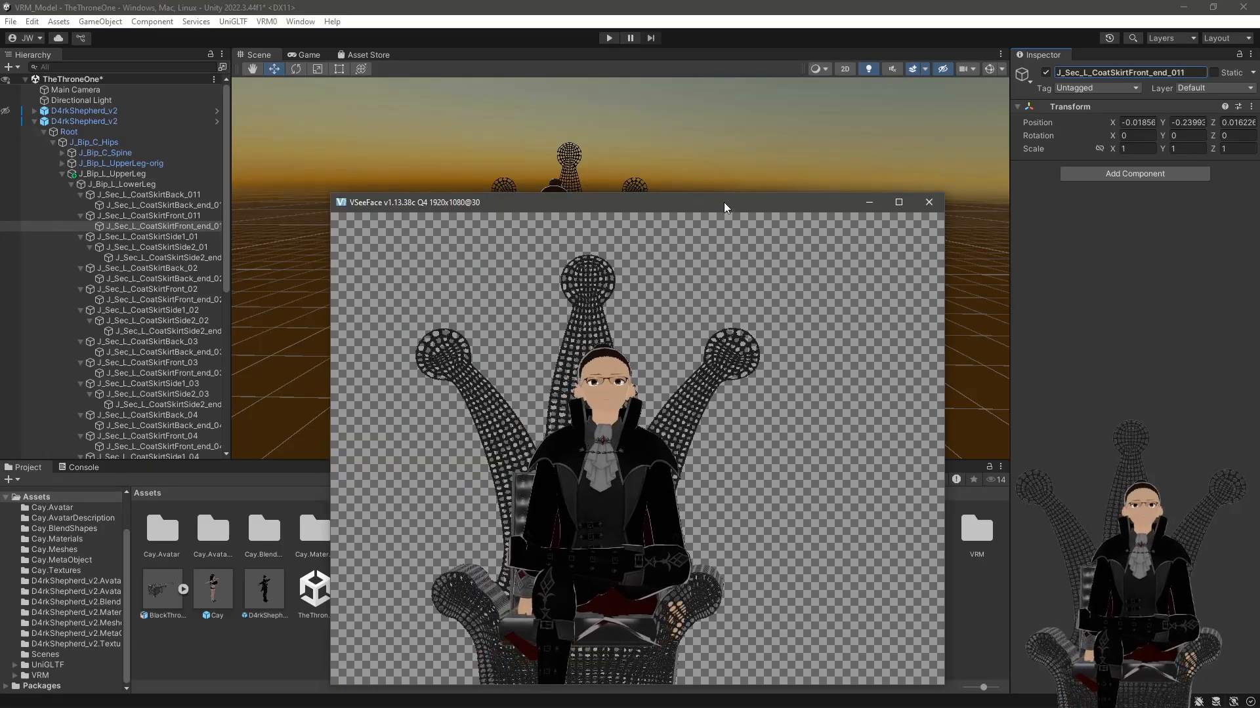
{"action": "left_click_drag", "start_coordinate": [725, 202], "coordinate": [676, 131]}
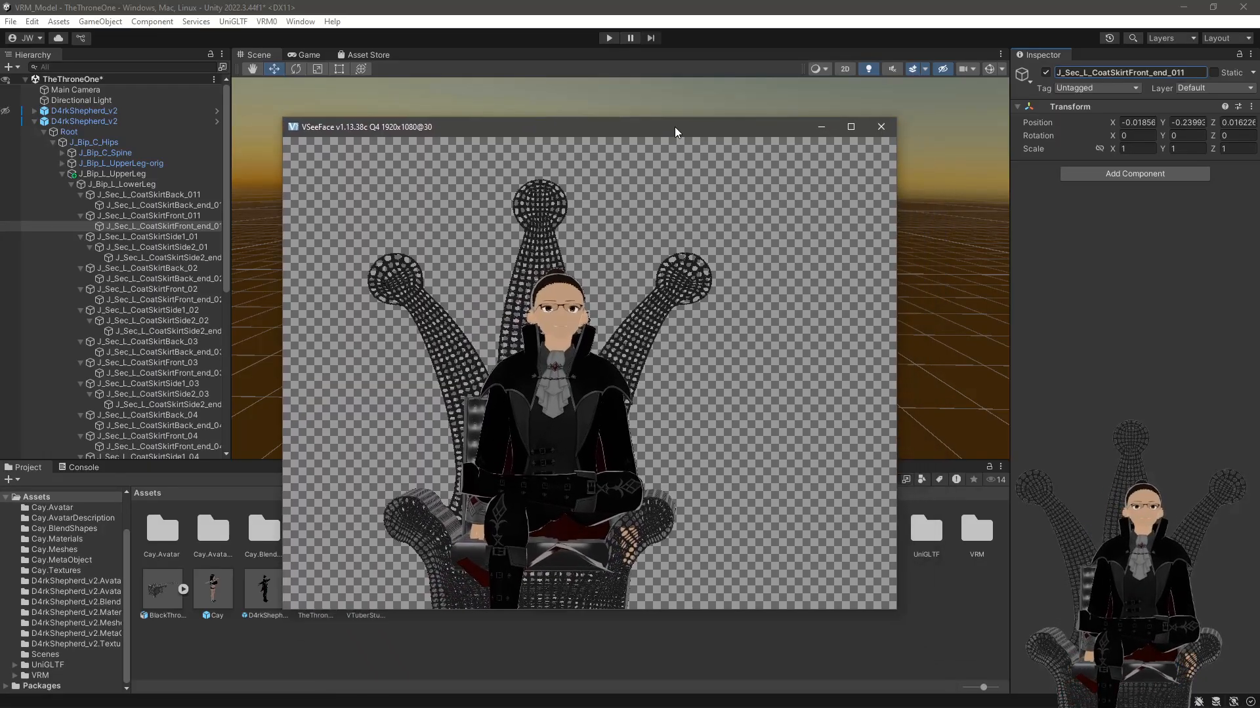
{"action": "left_click", "coordinate": [889, 514]}
{"action": "left_click", "coordinate": [834, 204]}
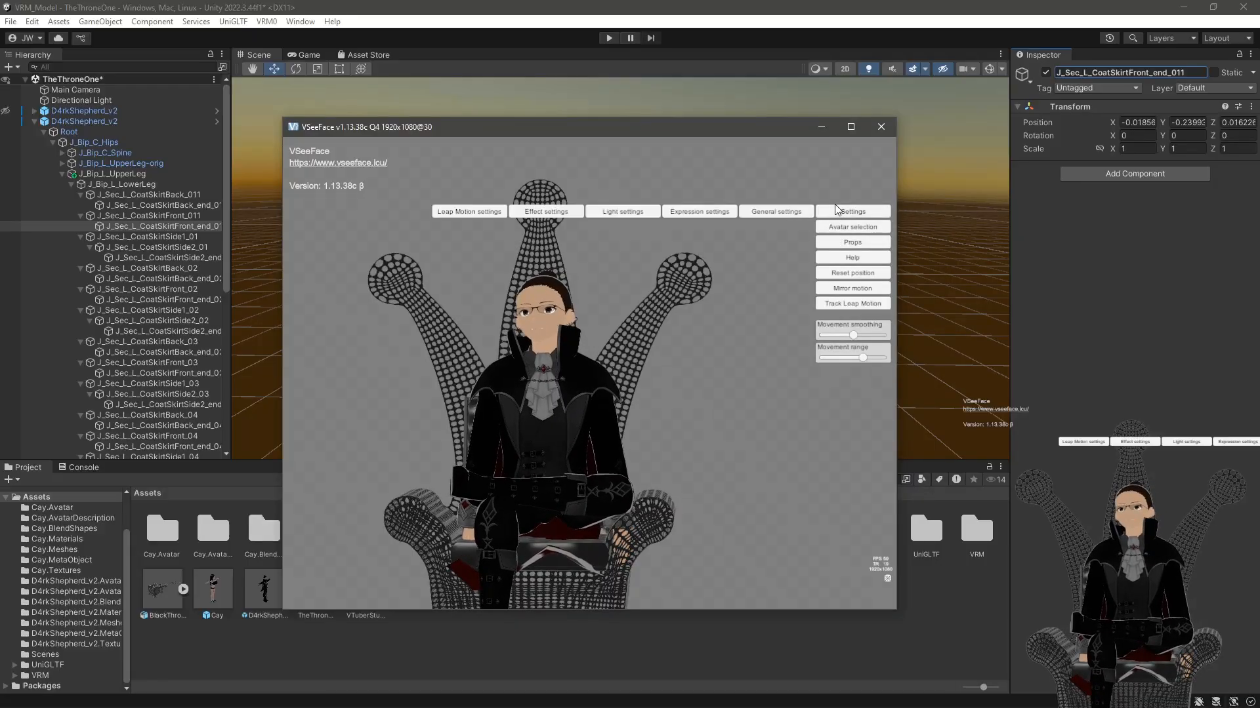
{"action": "left_click", "coordinate": [777, 213]}
{"action": "scroll", "coordinate": [701, 336], "scroll_direction": "down", "scroll_amount": 5}
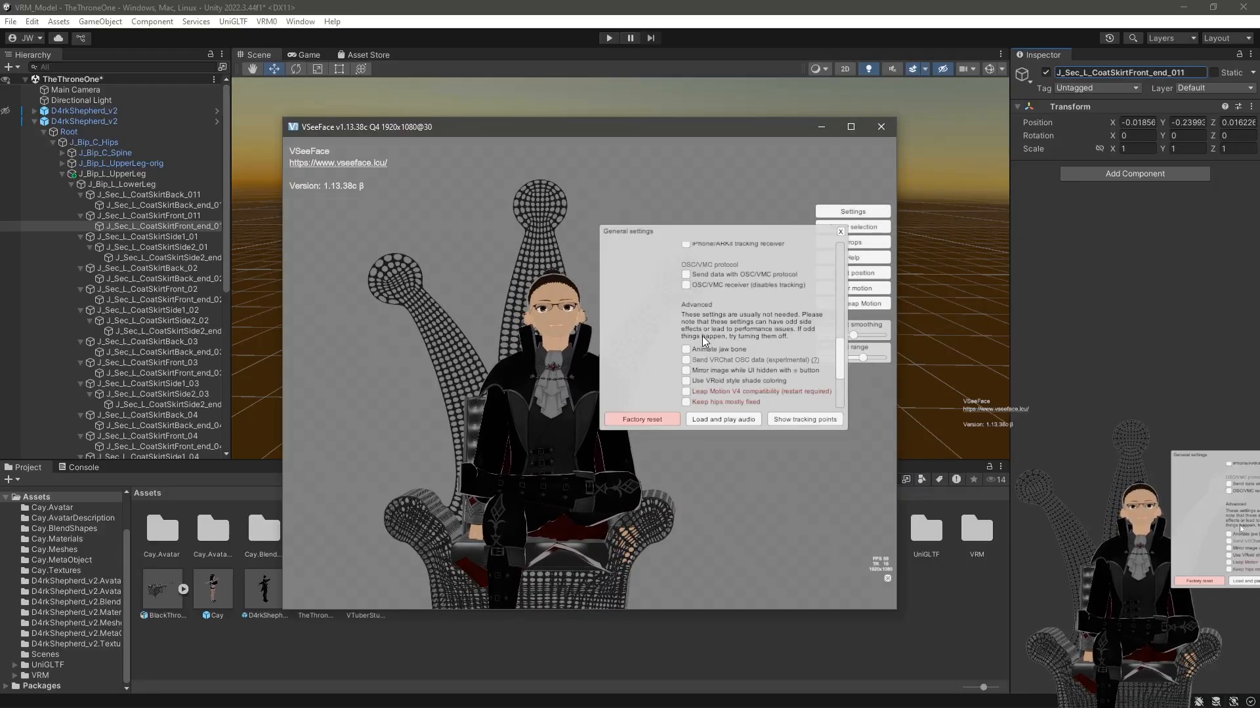
{"action": "scroll", "coordinate": [702, 336], "scroll_direction": "up", "scroll_amount": 6}
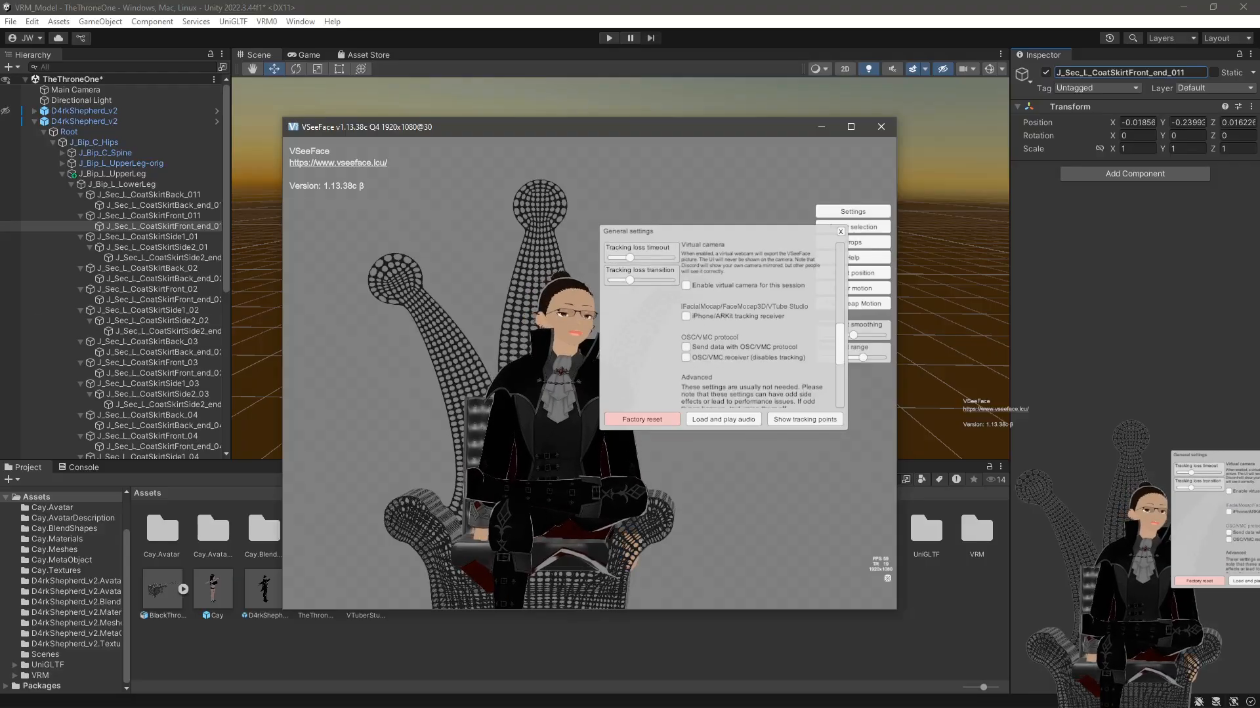
View DSSbodytracker2 beside VSeeFace, move it away again and close VSeeFace's general settings
{"action": "left_click_drag", "start_coordinate": [0, 133], "coordinate": [355, 112]}
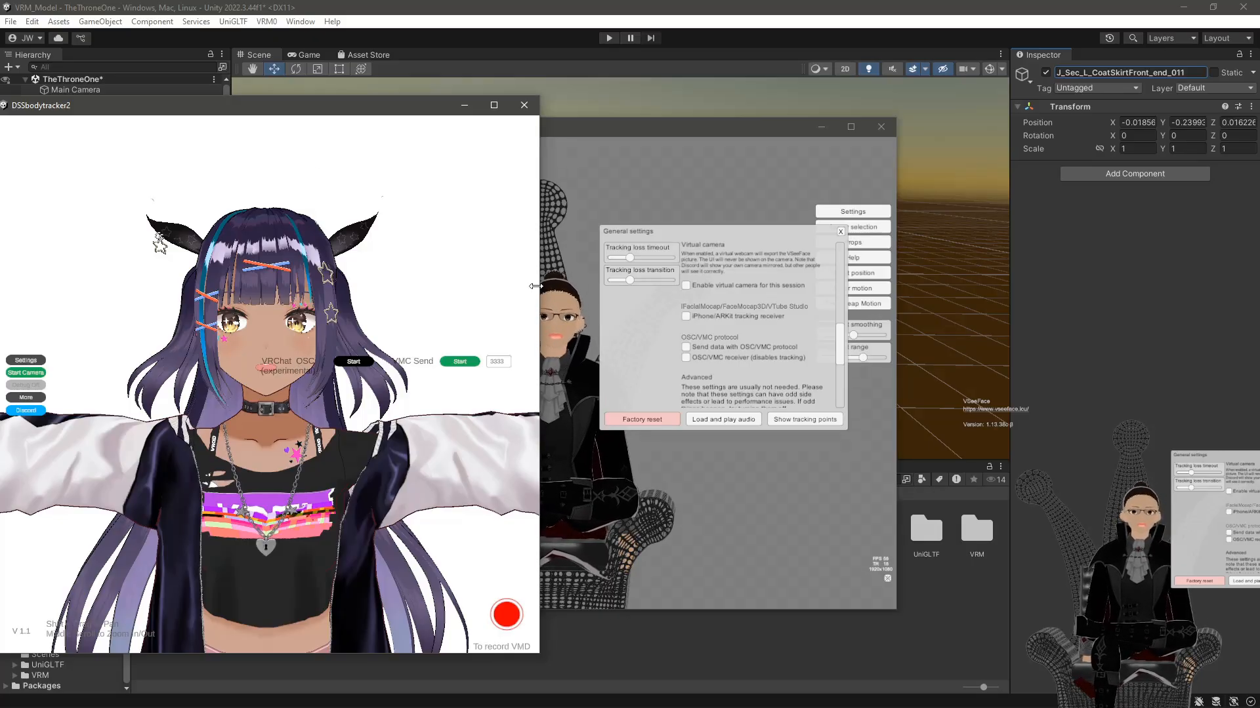
{"action": "left_click_drag", "start_coordinate": [405, 118], "coordinate": [0, 124]}
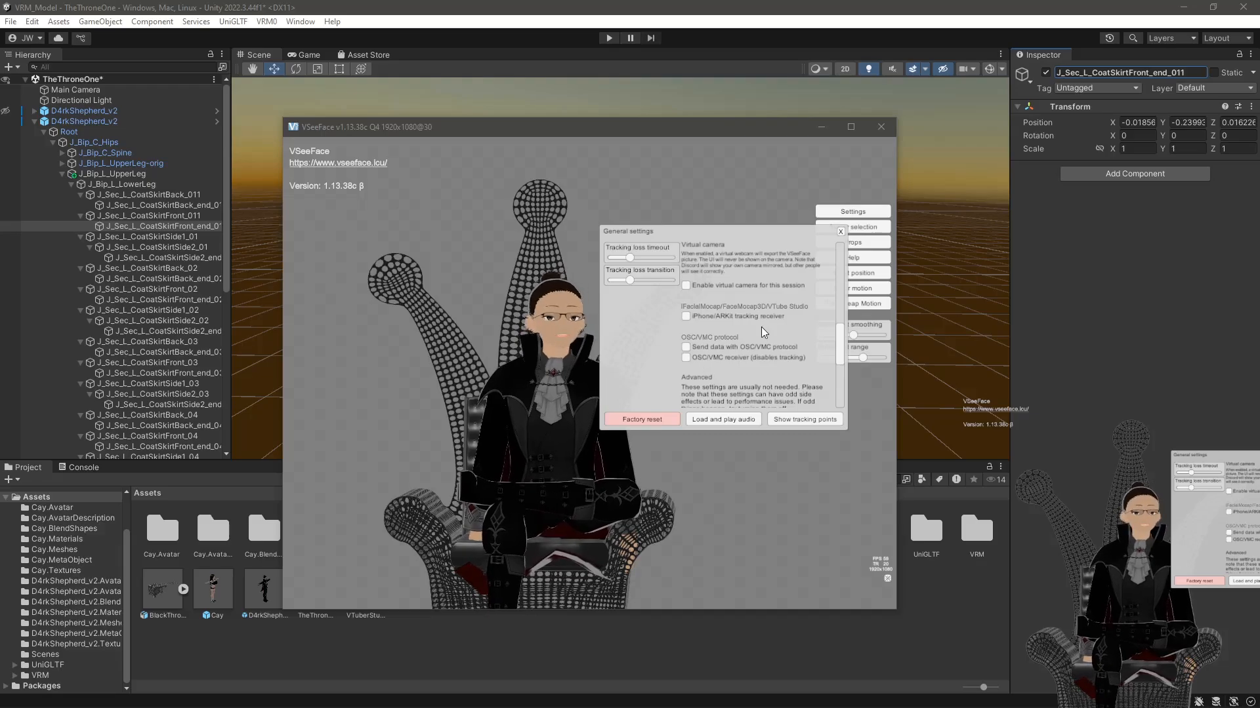
{"action": "left_click", "coordinate": [840, 231]}
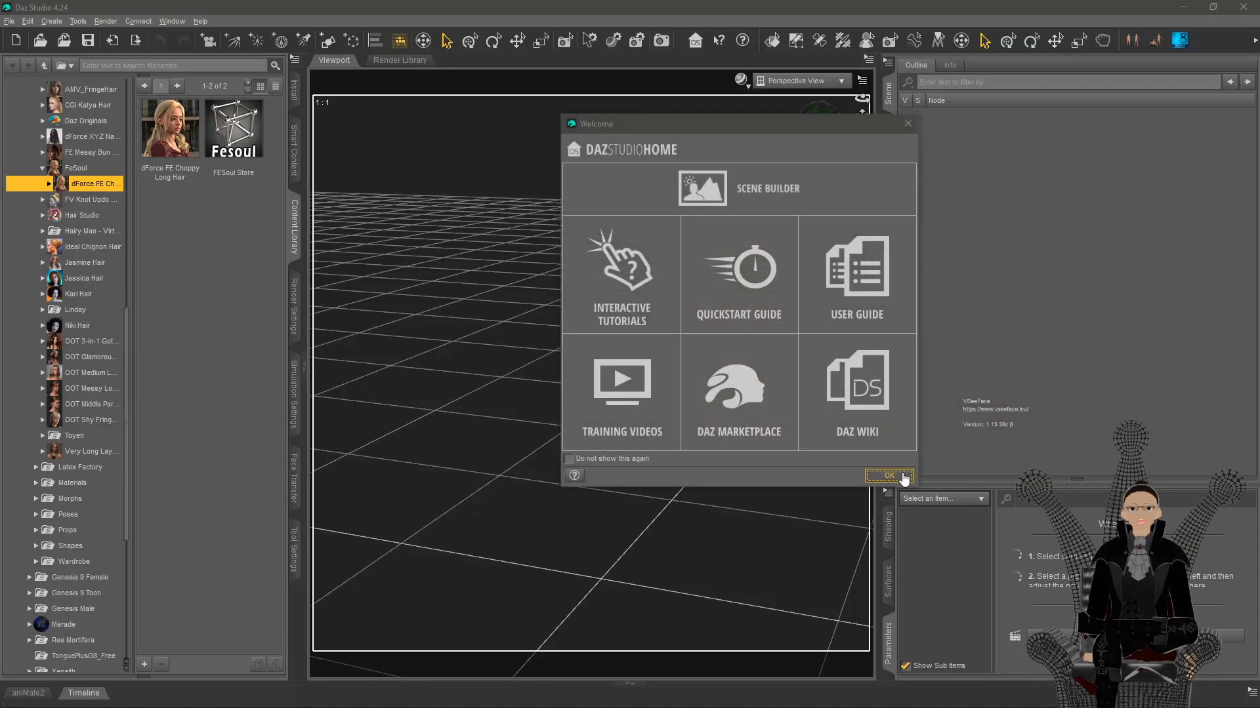
Dismiss the Daz Studio welcome window and show the FE Messy Bun Updo Hair in the hair library
{"action": "left_click", "coordinate": [889, 479]}
{"action": "scroll", "coordinate": [85, 276], "scroll_direction": "up", "scroll_amount": 3}
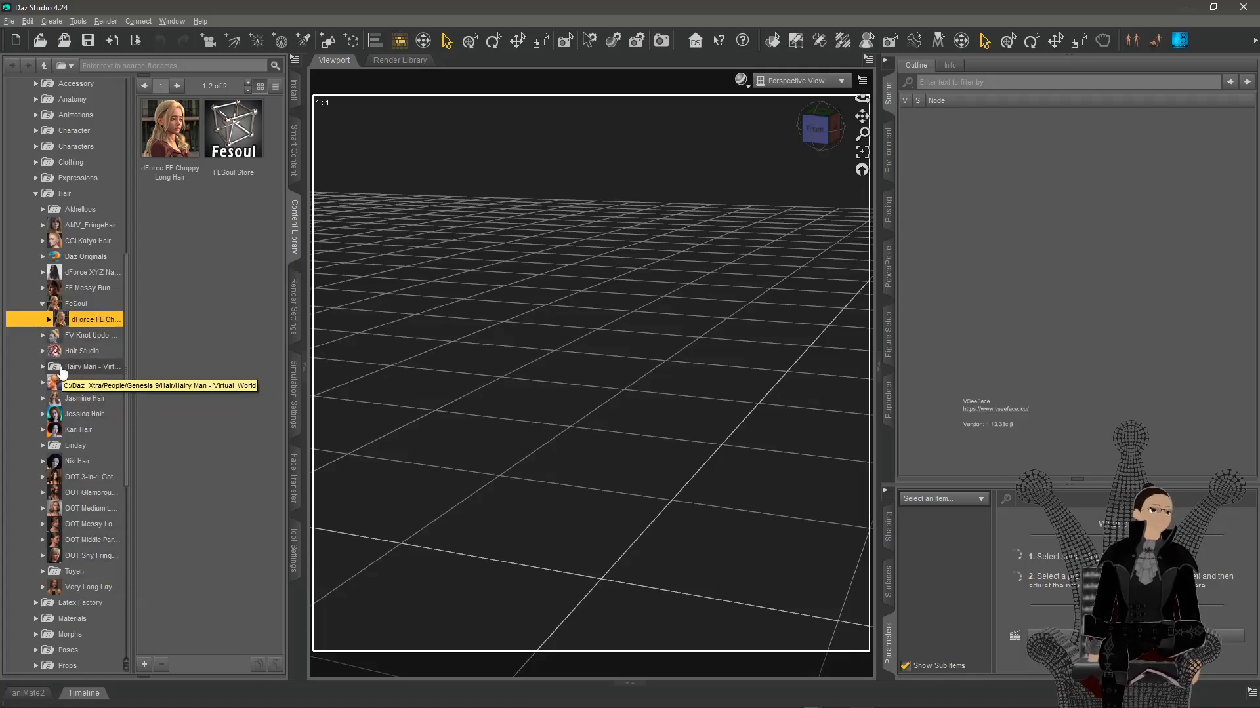
{"action": "left_click", "coordinate": [76, 291]}
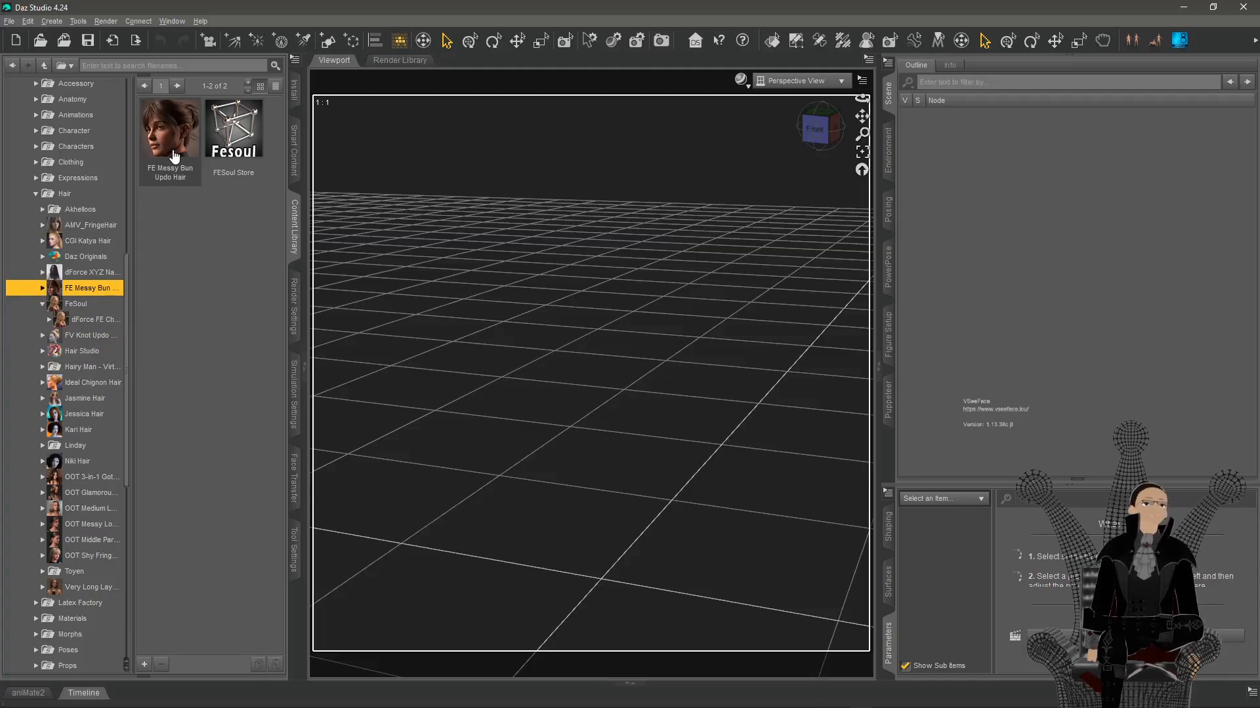
{"action": "mouse_move", "coordinate": [174, 156]}
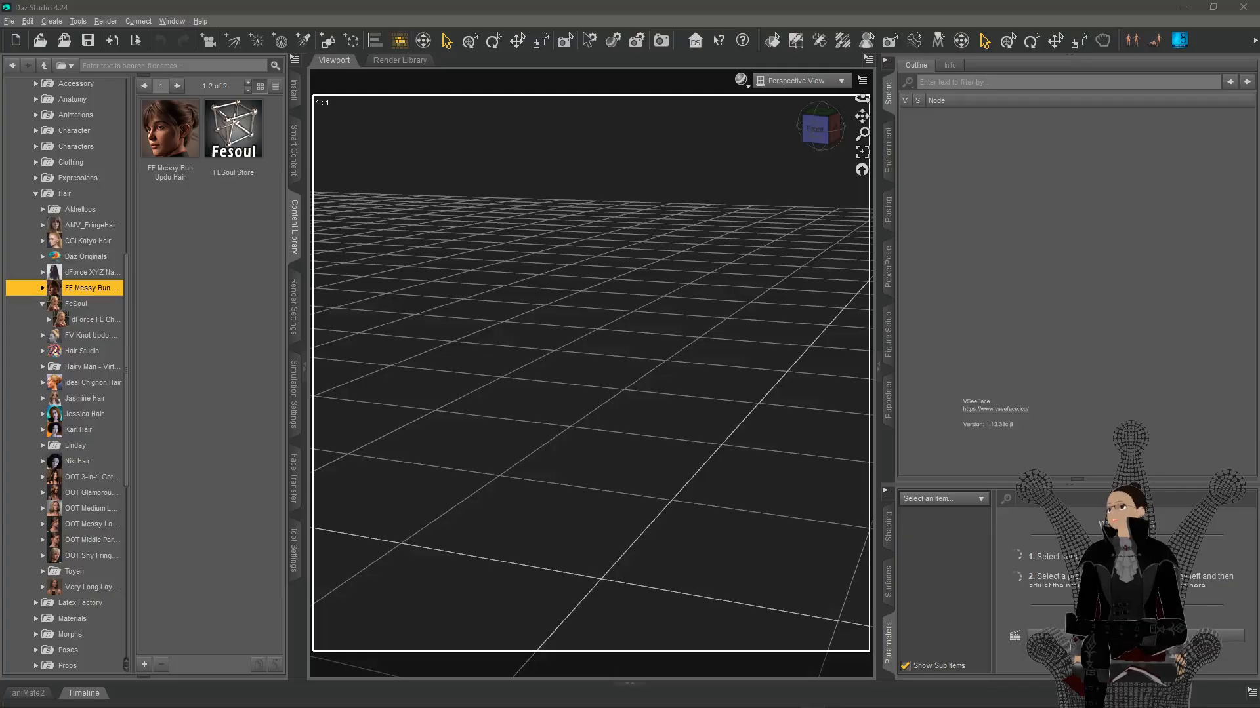
Switch to the Unreal Engine project TEST_Daz_to_UE_hair, bring the mannequin into view and show the project's Hair content folder
{"action": "key", "text": "alt+Tab"}
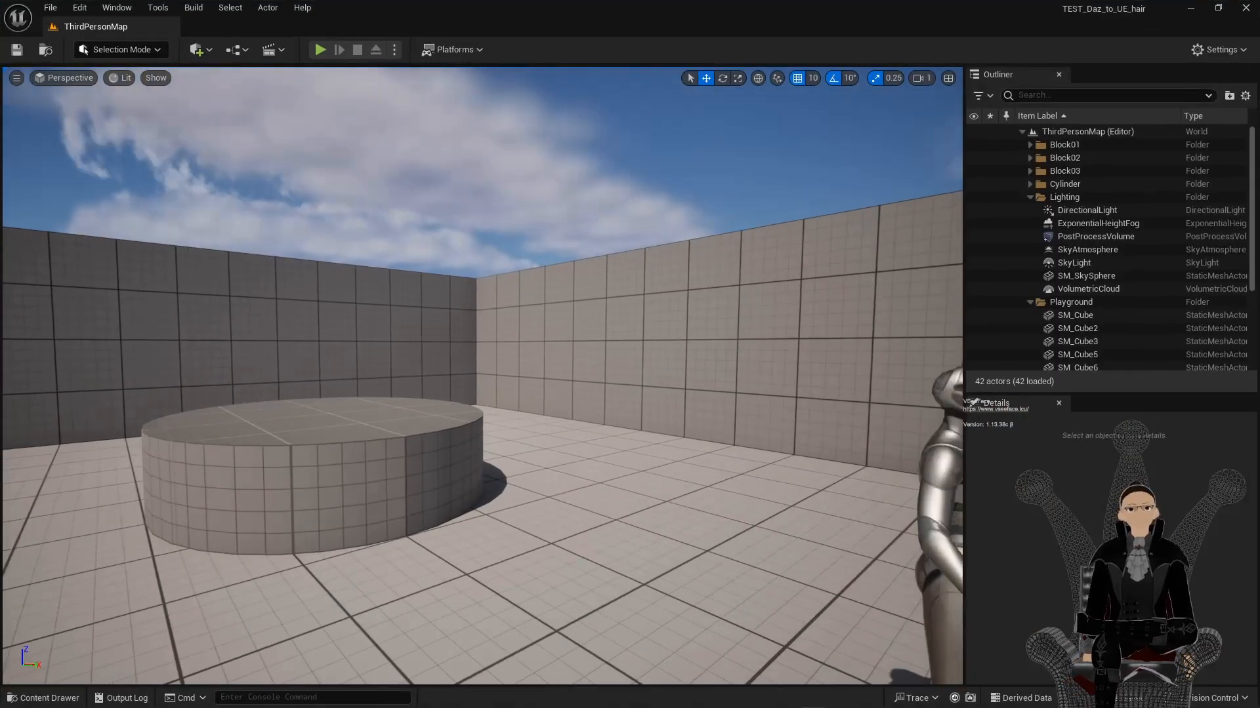
{"action": "right_click_drag", "start_coordinate": [482, 374], "coordinate": [591, 374]}
{"action": "right_click_drag", "start_coordinate": [814, 438], "coordinate": [634, 341]}
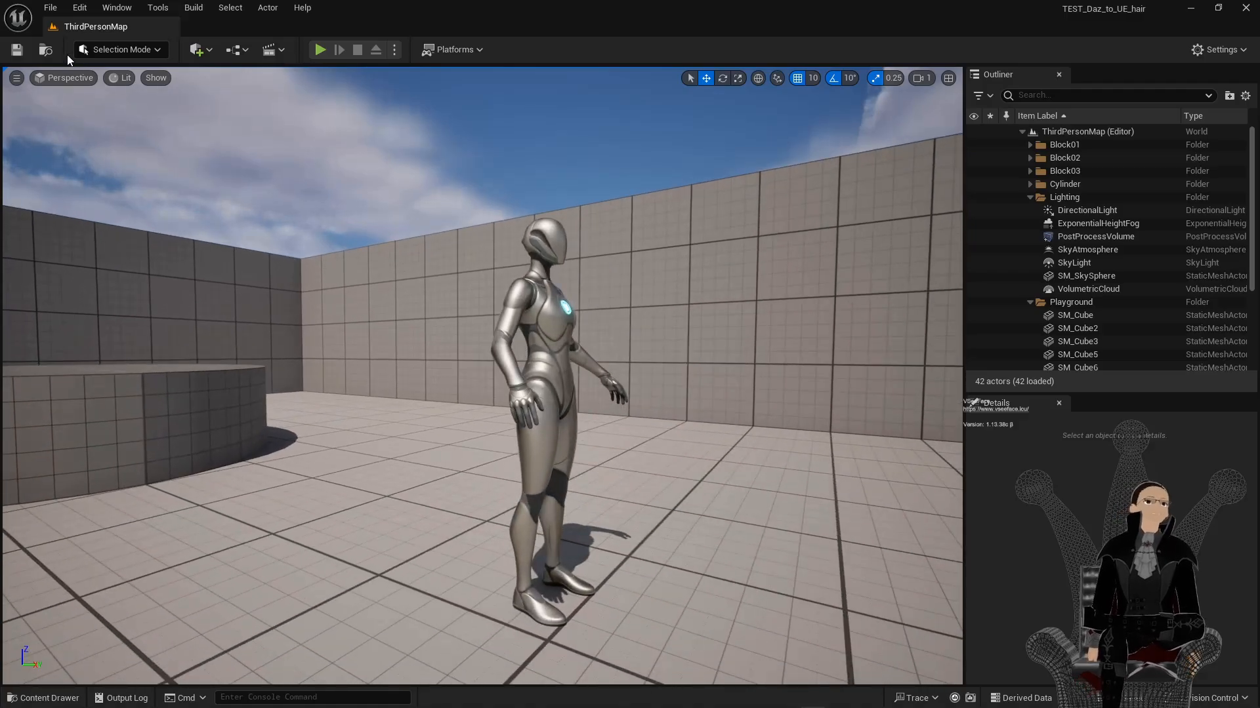
{"action": "left_click", "coordinate": [44, 698]}
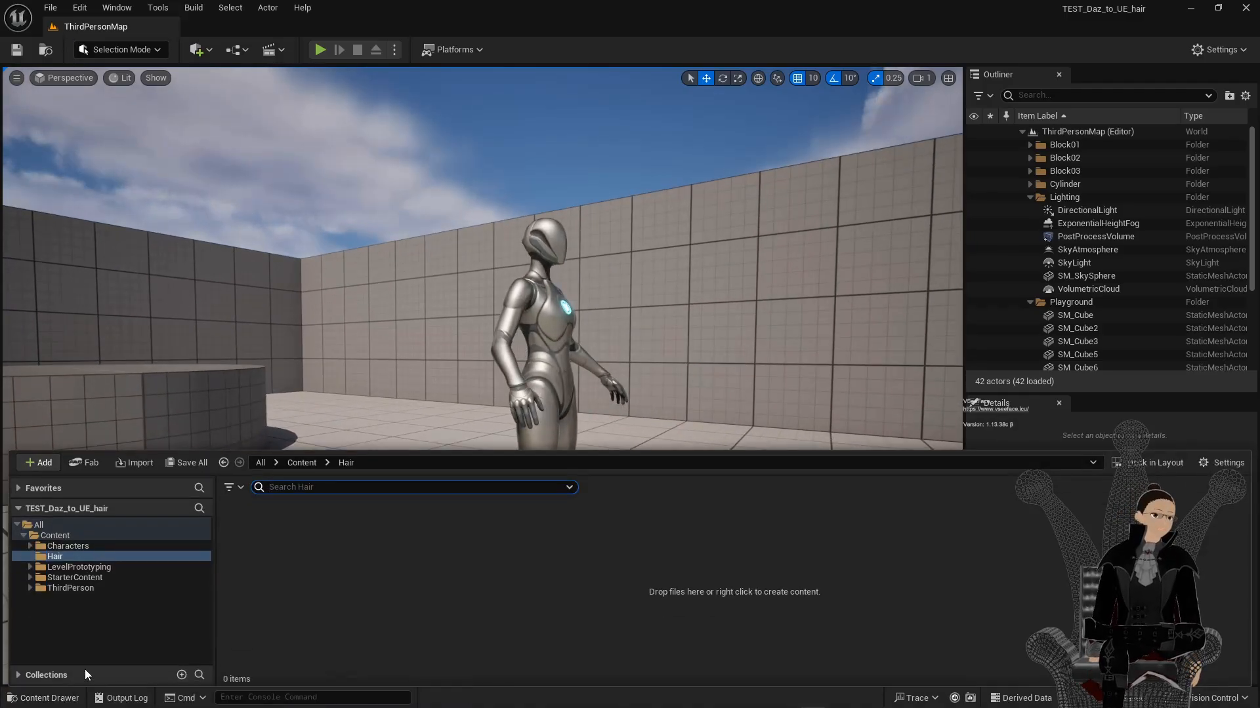
Start an import into the Hair folder and browse the DazToUnreal directory for the hair's Alembic file
{"action": "right_click", "coordinate": [261, 574]}
{"action": "mouse_move", "coordinate": [314, 465]}
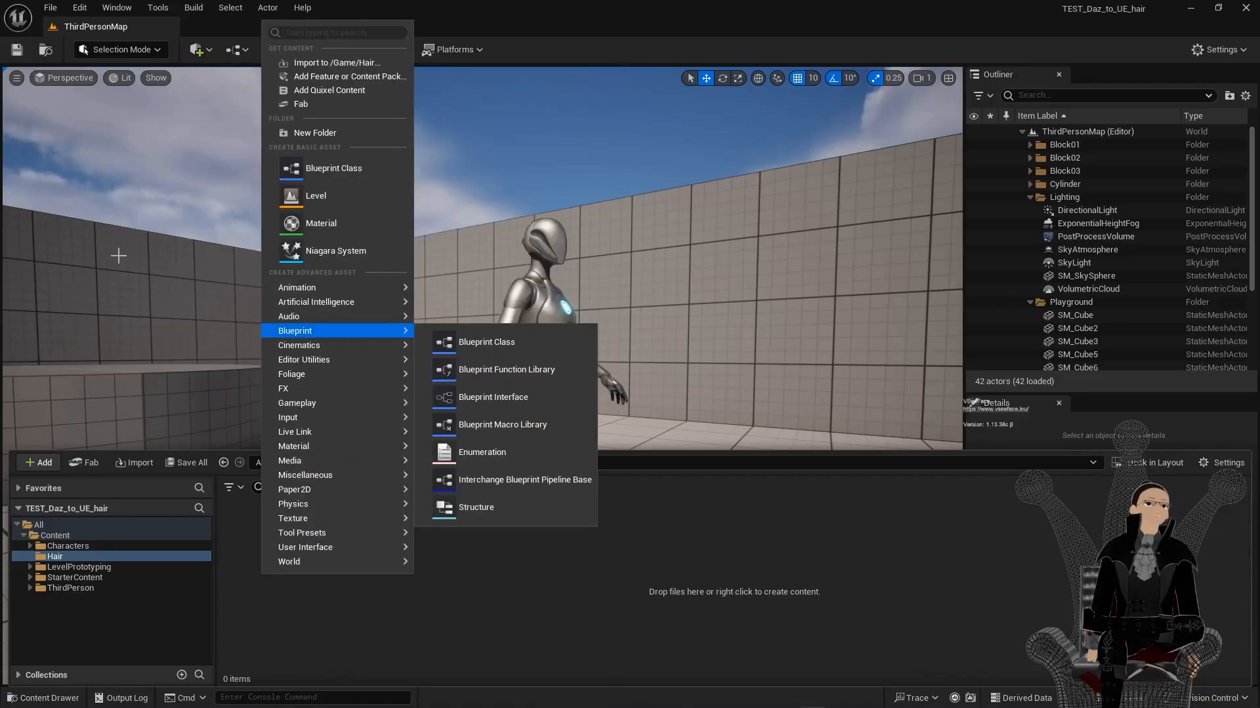
{"action": "left_click", "coordinate": [132, 463]}
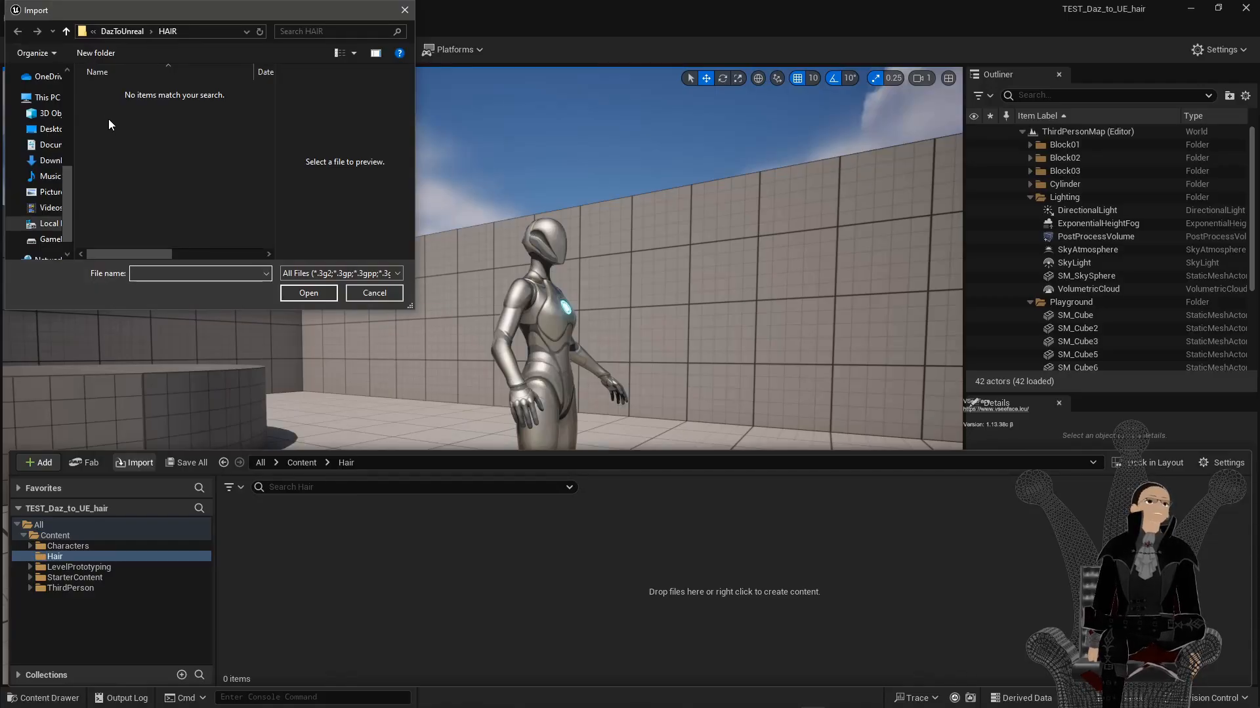
{"action": "left_click", "coordinate": [68, 34]}
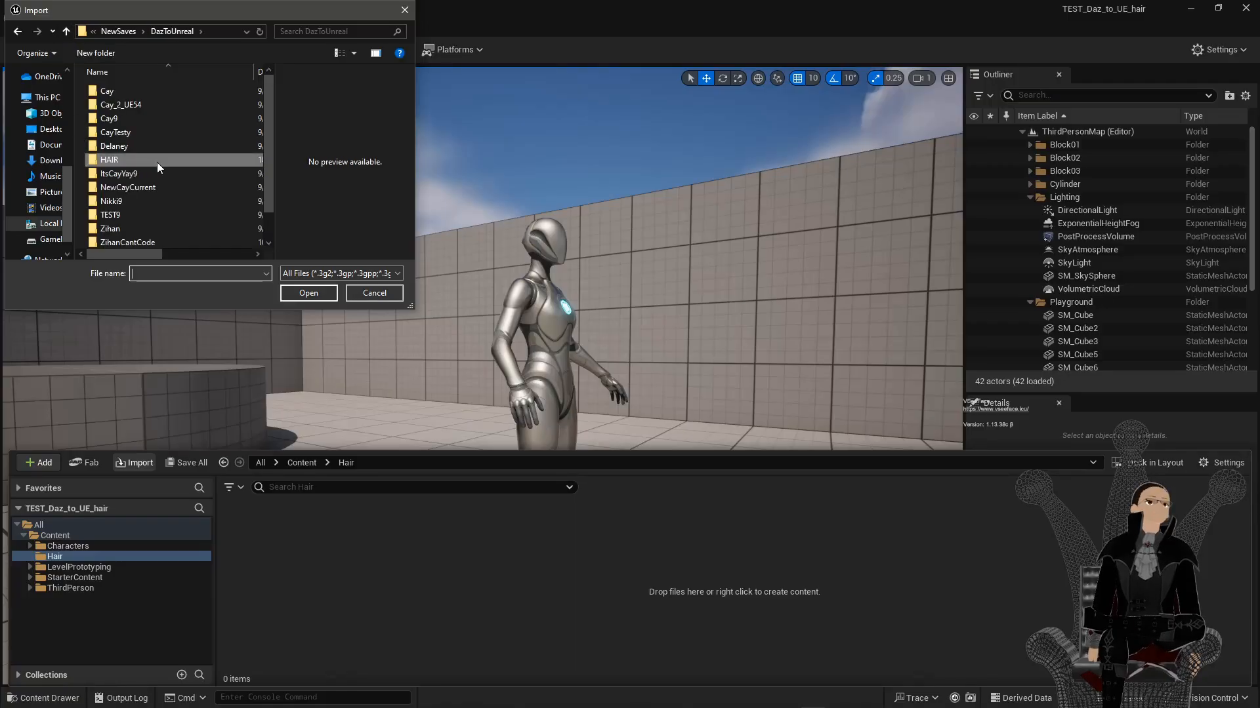
{"action": "scroll", "coordinate": [177, 229], "scroll_direction": "down", "scroll_amount": 1}
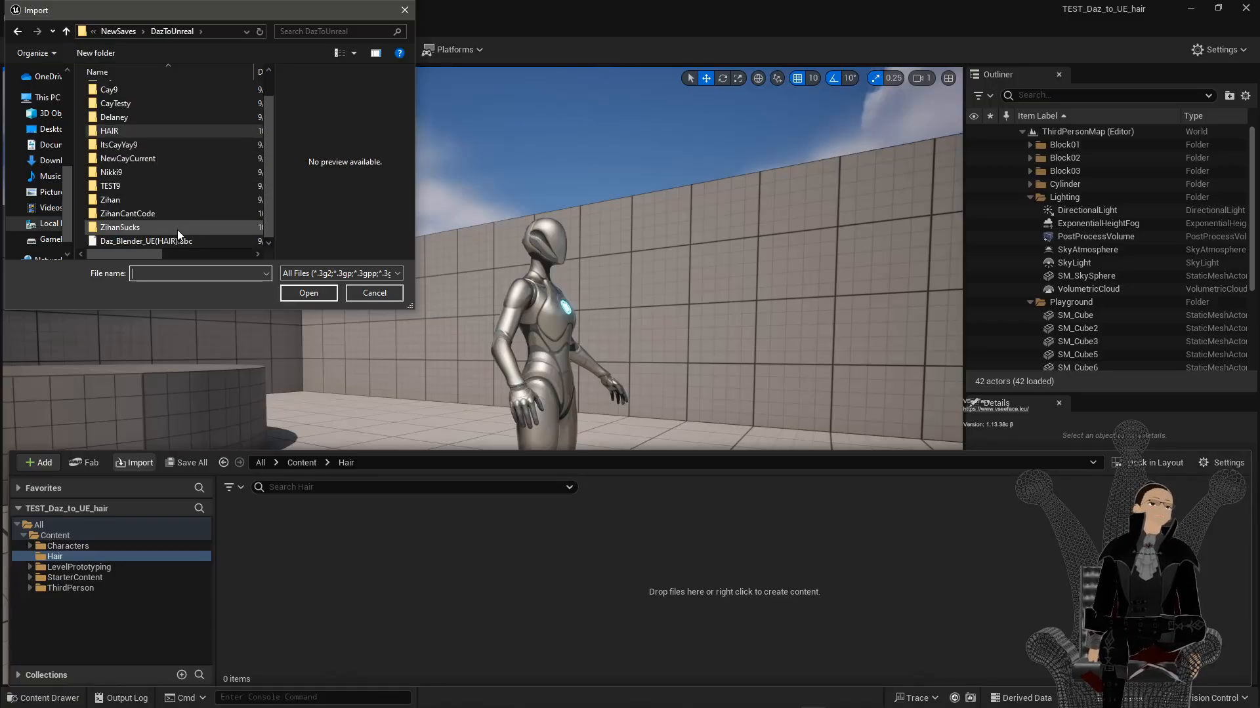
Close the throne file in Blender 4.3 without saving and maximize the Blender 3.6 window
{"action": "mouse_move", "coordinate": [895, 700]}
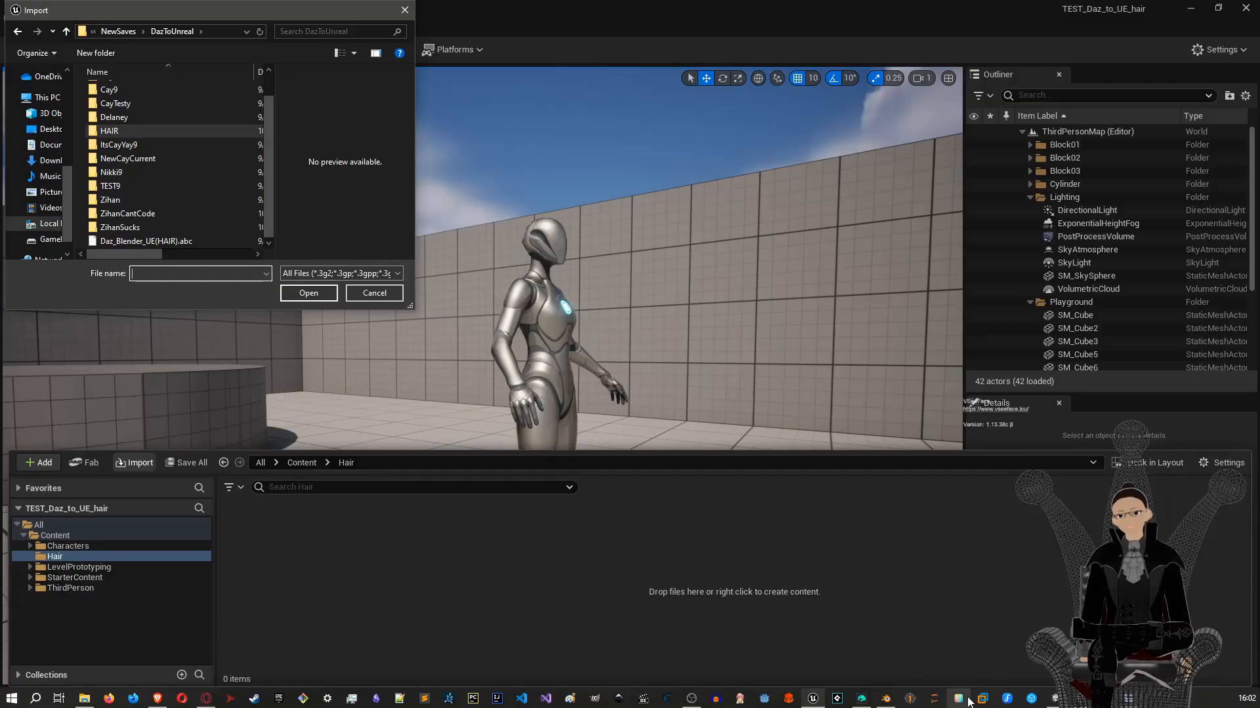
{"action": "left_click", "coordinate": [895, 701]}
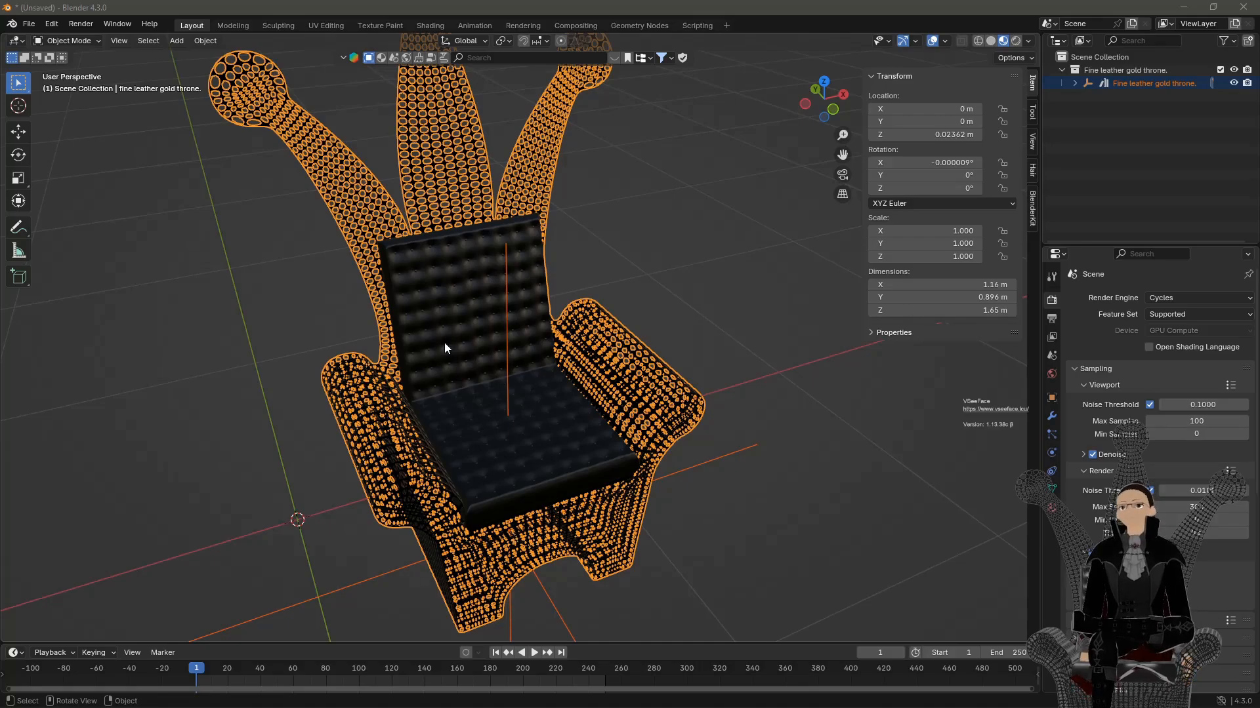
{"action": "left_click", "coordinate": [1242, 7]}
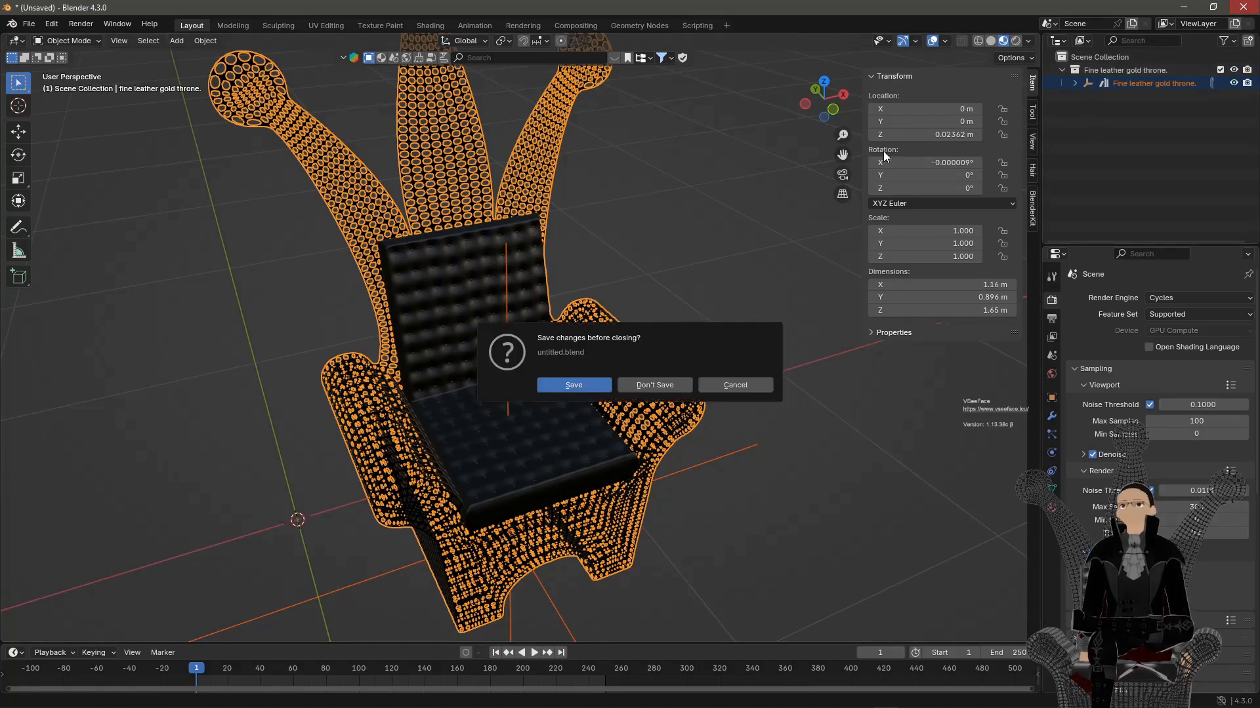
{"action": "left_click", "coordinate": [658, 384]}
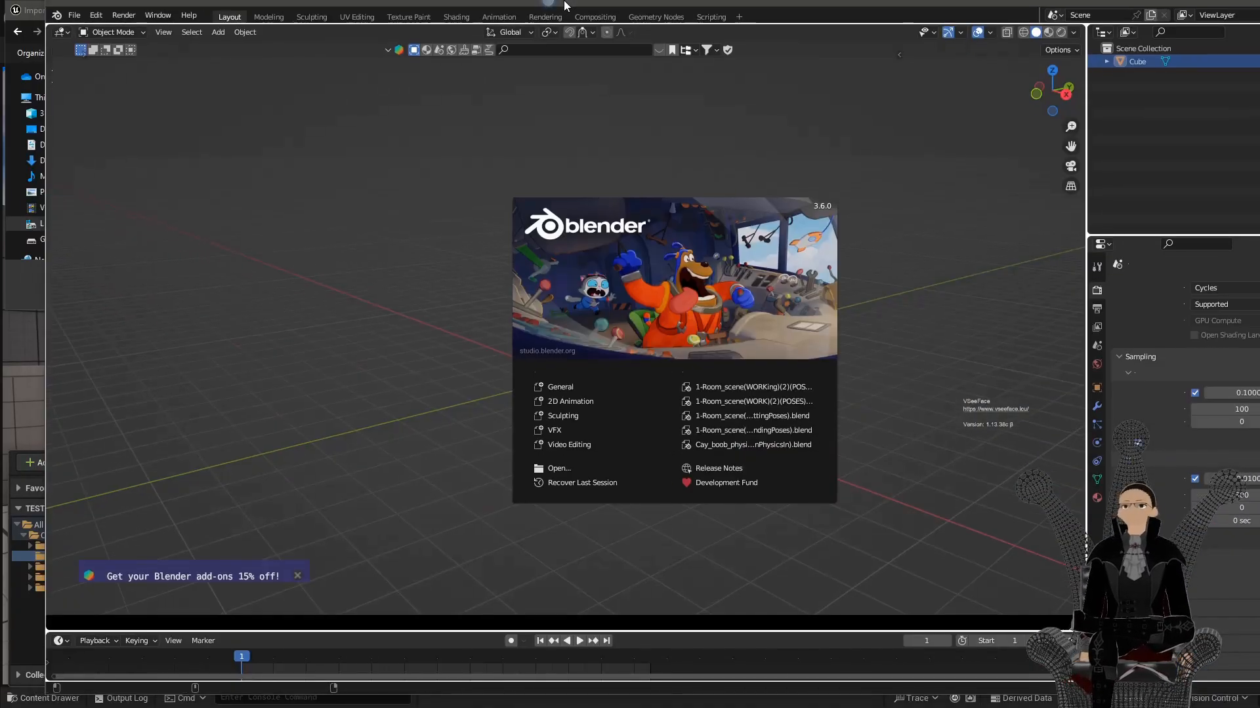
{"action": "left_click_drag", "start_coordinate": [565, 1], "coordinate": [563, 0]}
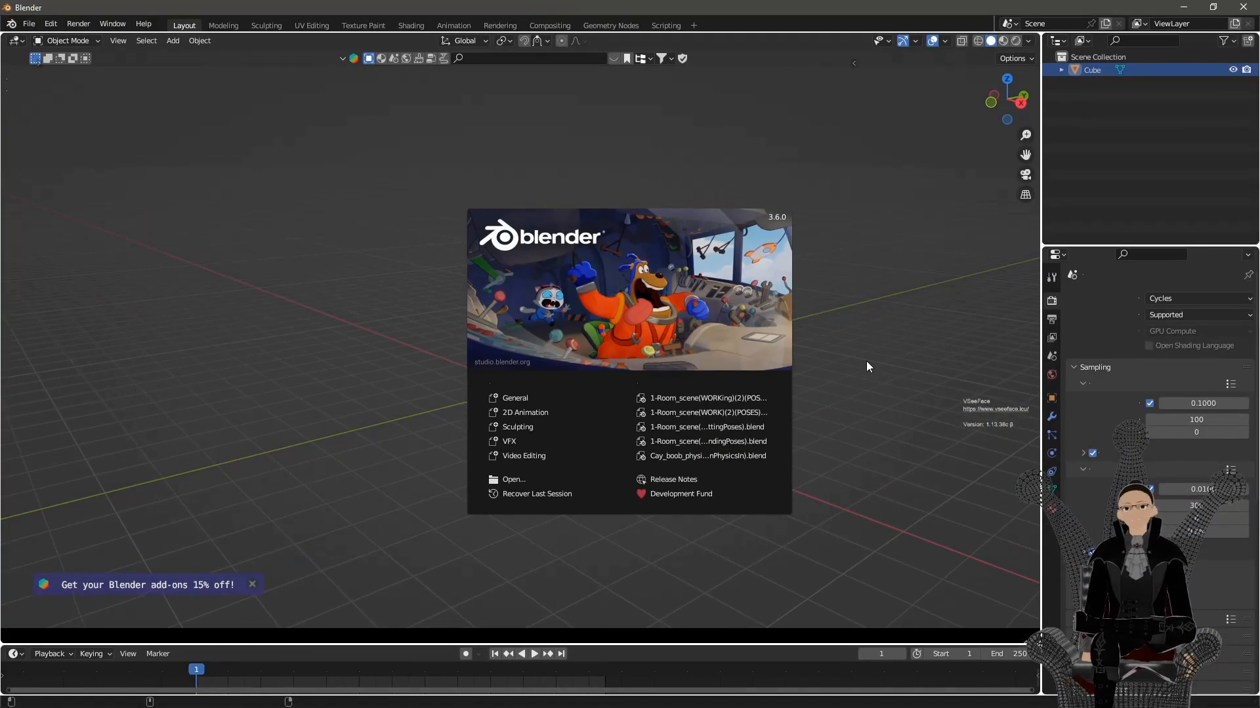
Load Blender's factory settings and delete the default camera, cube and light
{"action": "left_click", "coordinate": [24, 30]}
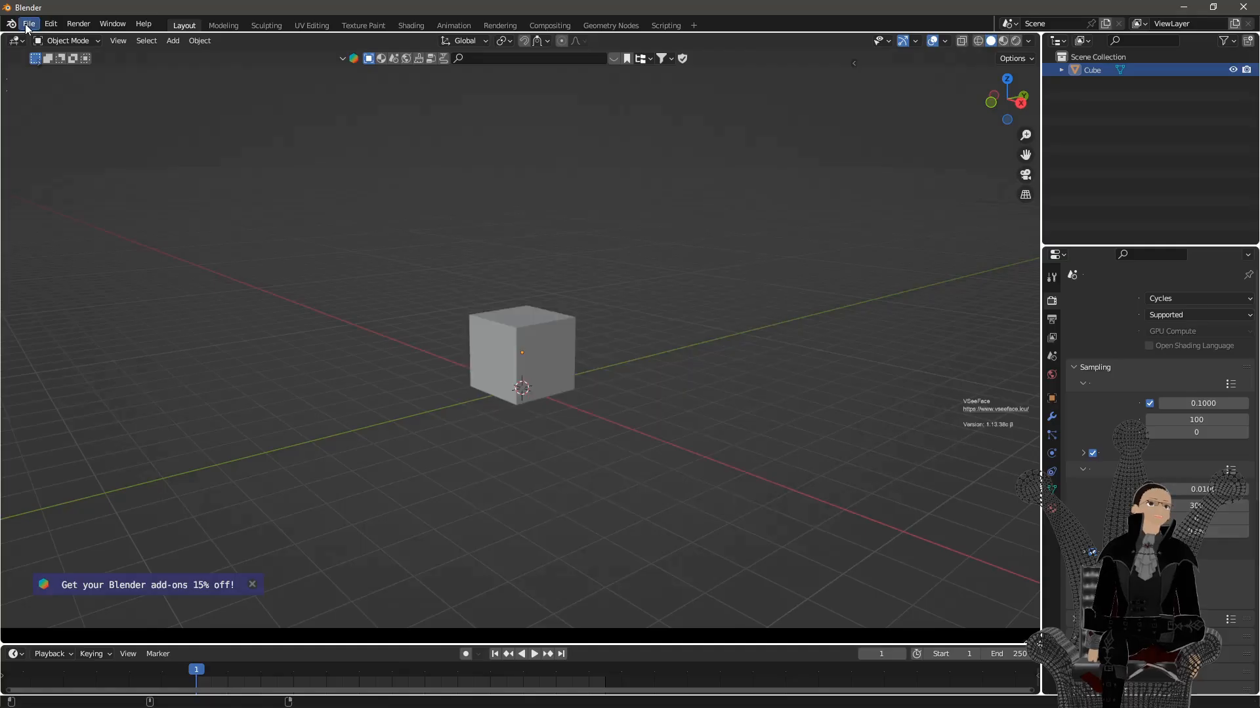
{"action": "left_click", "coordinate": [29, 25]}
{"action": "mouse_move", "coordinate": [71, 265]}
{"action": "left_click", "coordinate": [179, 270]}
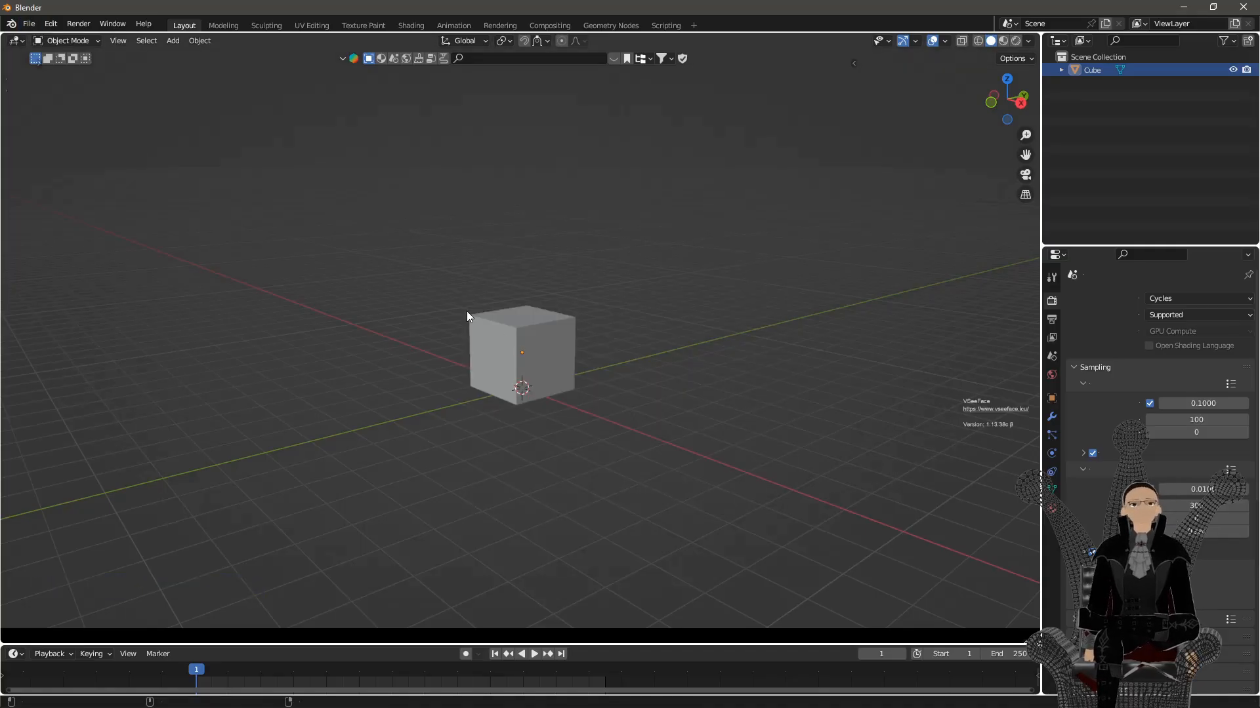
{"action": "left_click", "coordinate": [40, 26]}
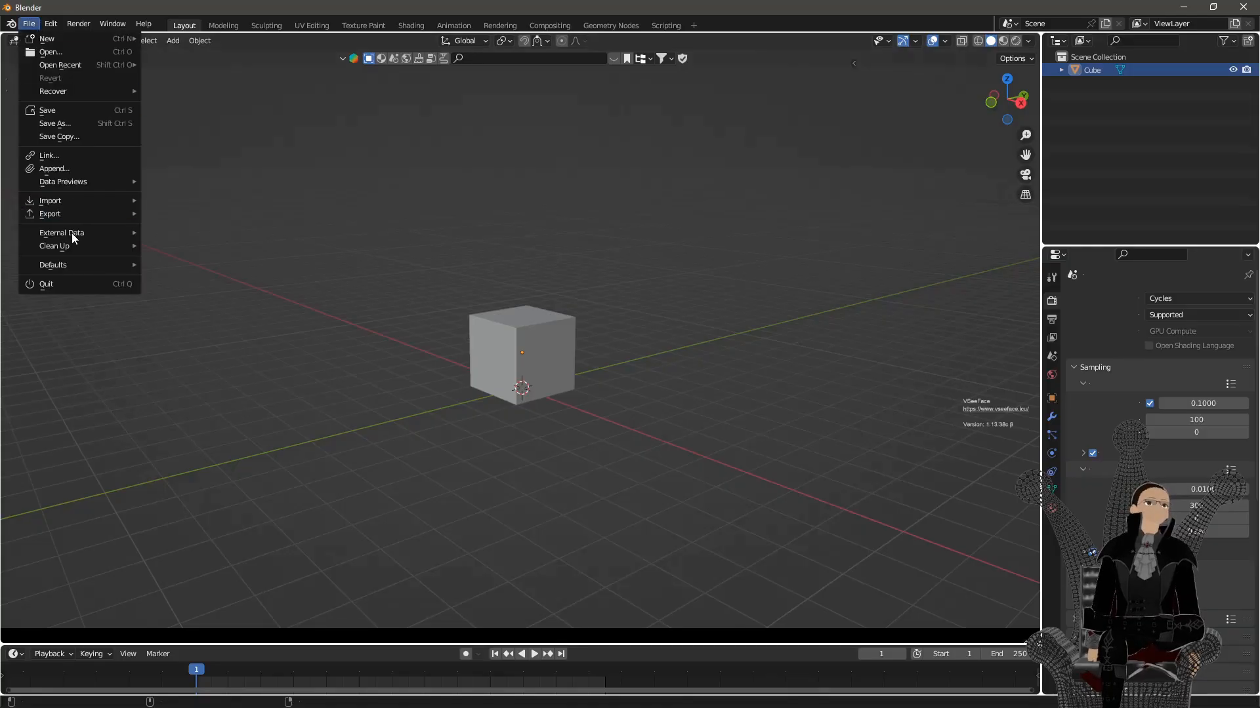
{"action": "mouse_move", "coordinate": [76, 264]}
{"action": "left_click", "coordinate": [181, 278]}
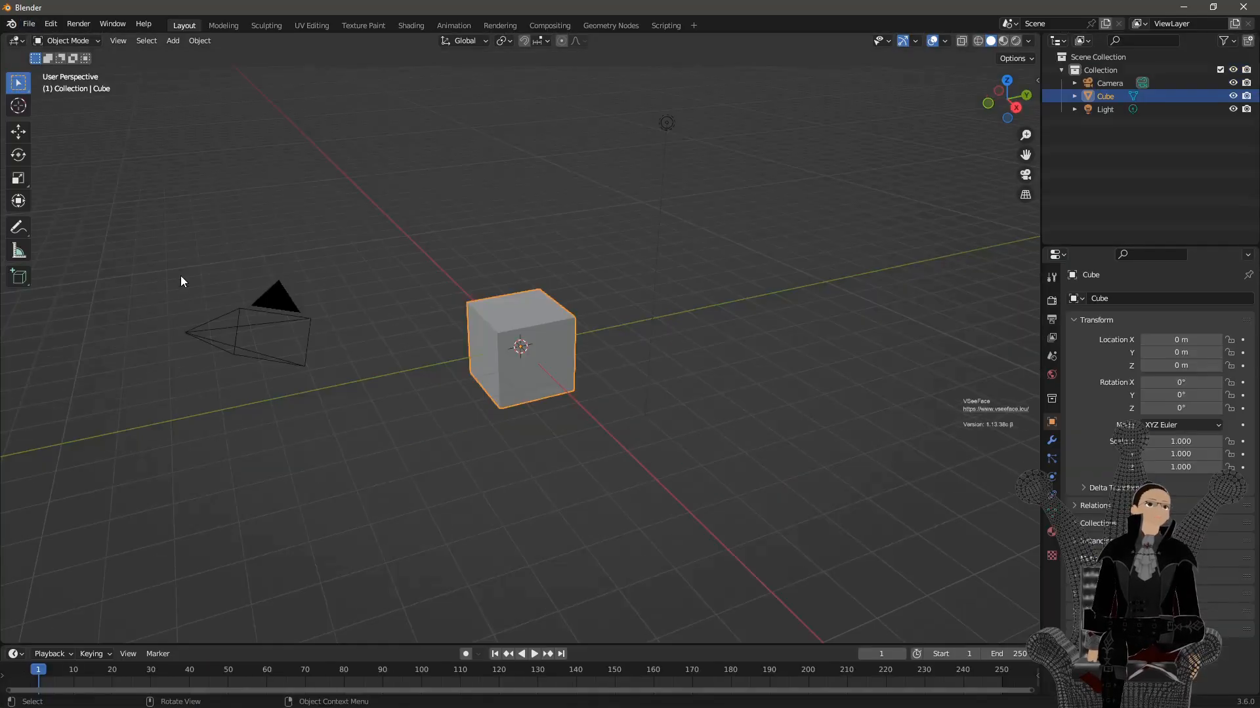
{"action": "key", "text": "a"}
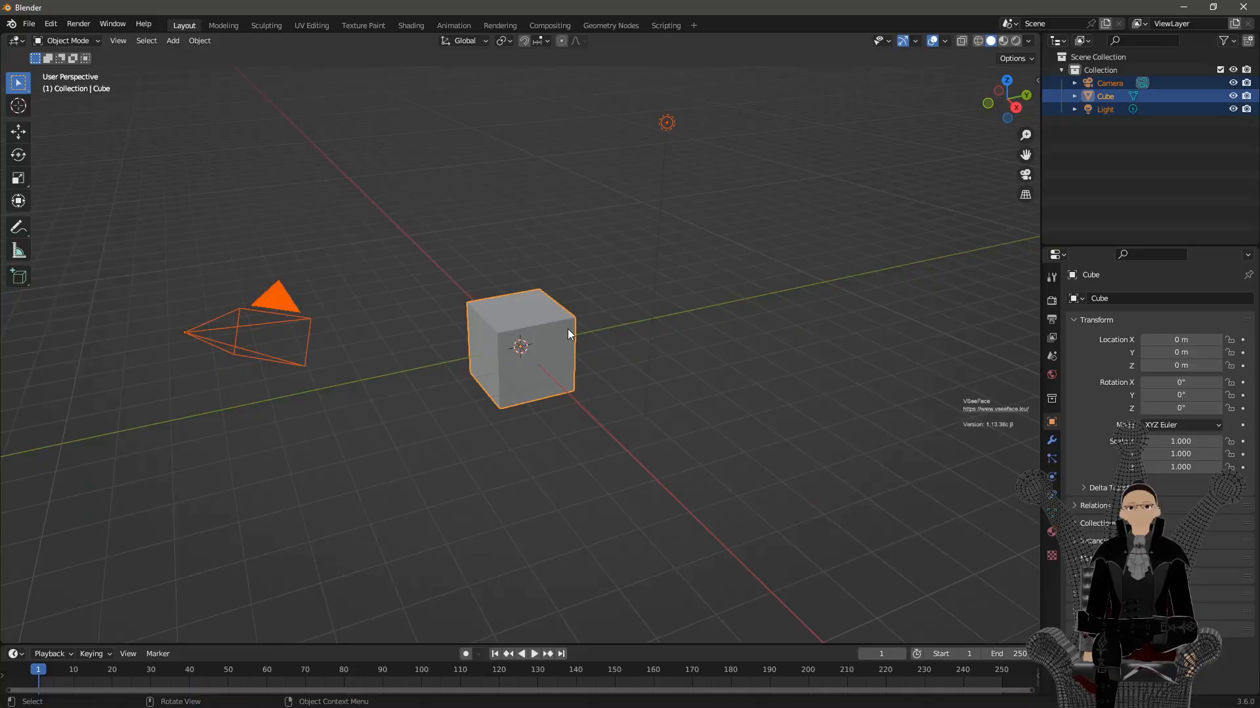
{"action": "key", "text": "Delete"}
Open the add-ons section of the Blender preferences
{"action": "left_click", "coordinate": [50, 23]}
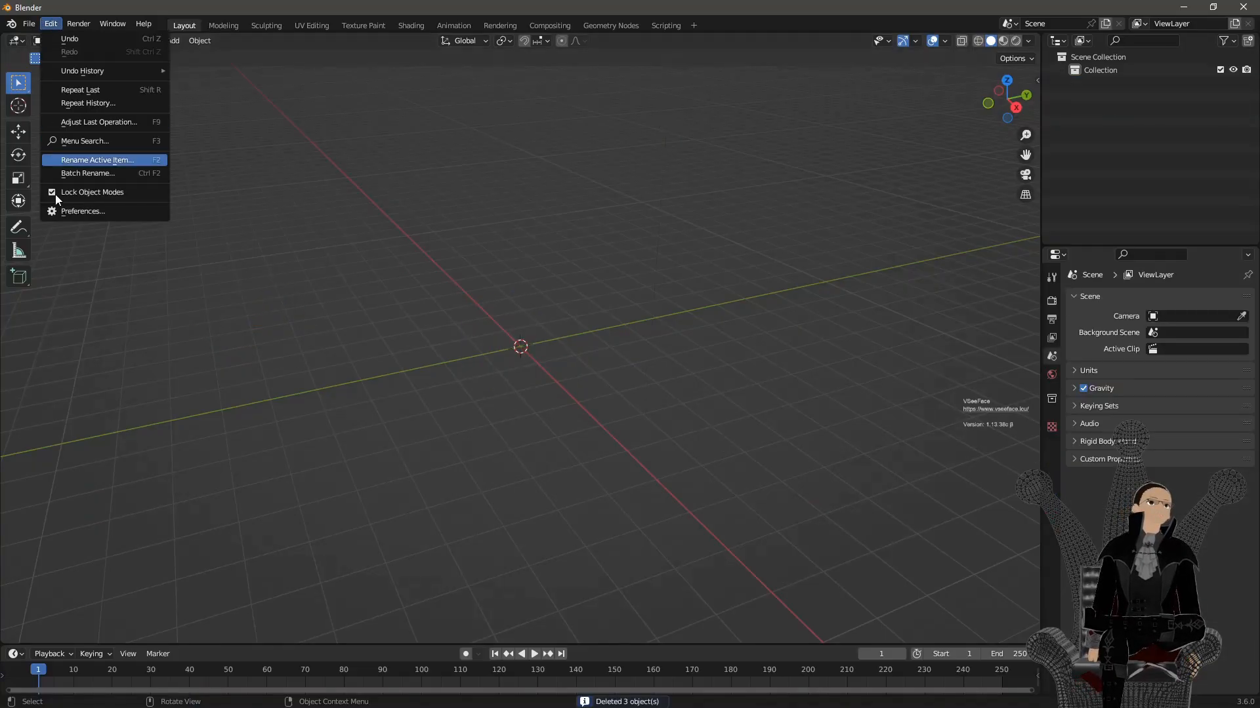
{"action": "left_click", "coordinate": [63, 215]}
{"action": "left_click", "coordinate": [54, 25]}
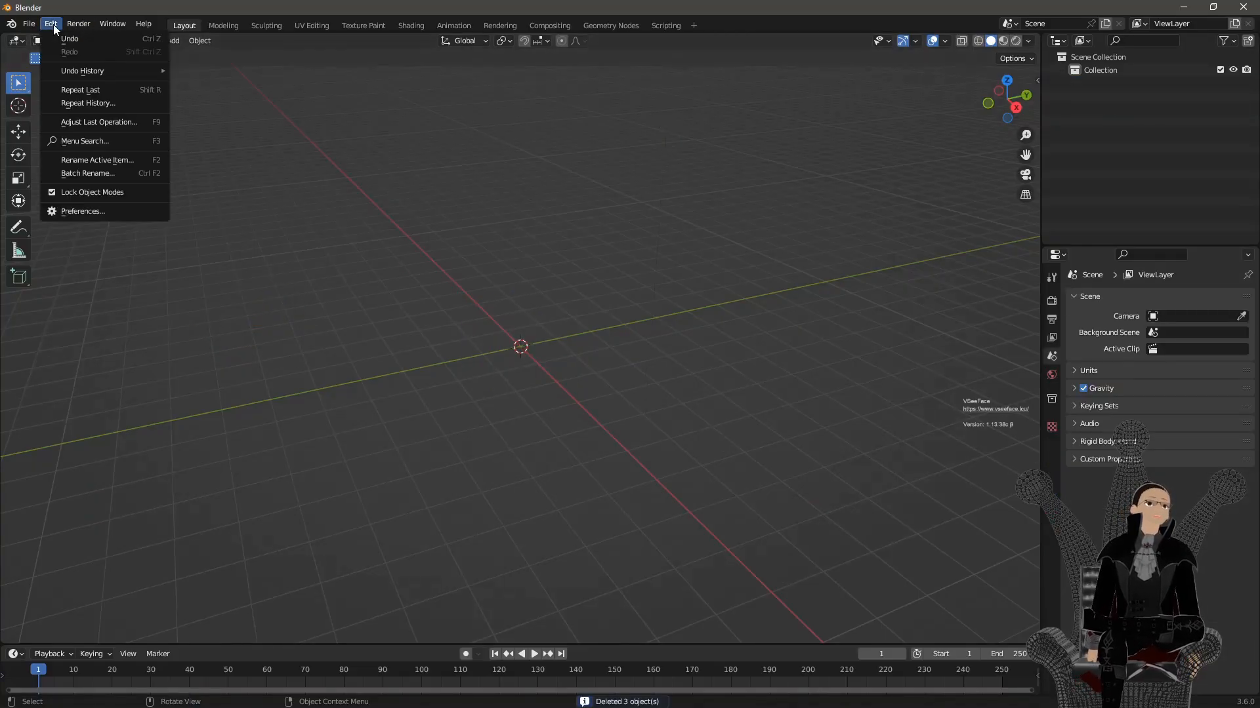
{"action": "left_click", "coordinate": [83, 210]}
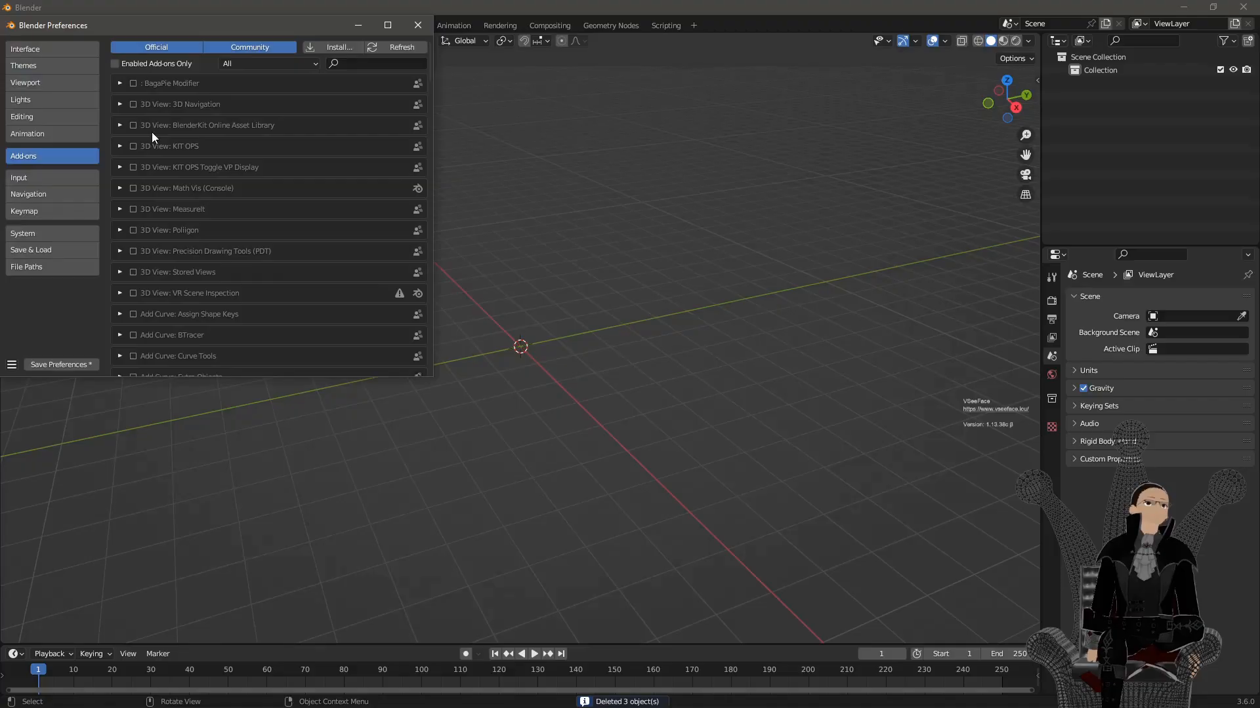
Search the add-ons for "hair", enable Mesh Hair Converter and save the preferences
{"action": "left_click", "coordinate": [348, 65]}
{"action": "type", "text": "ahrdo"}
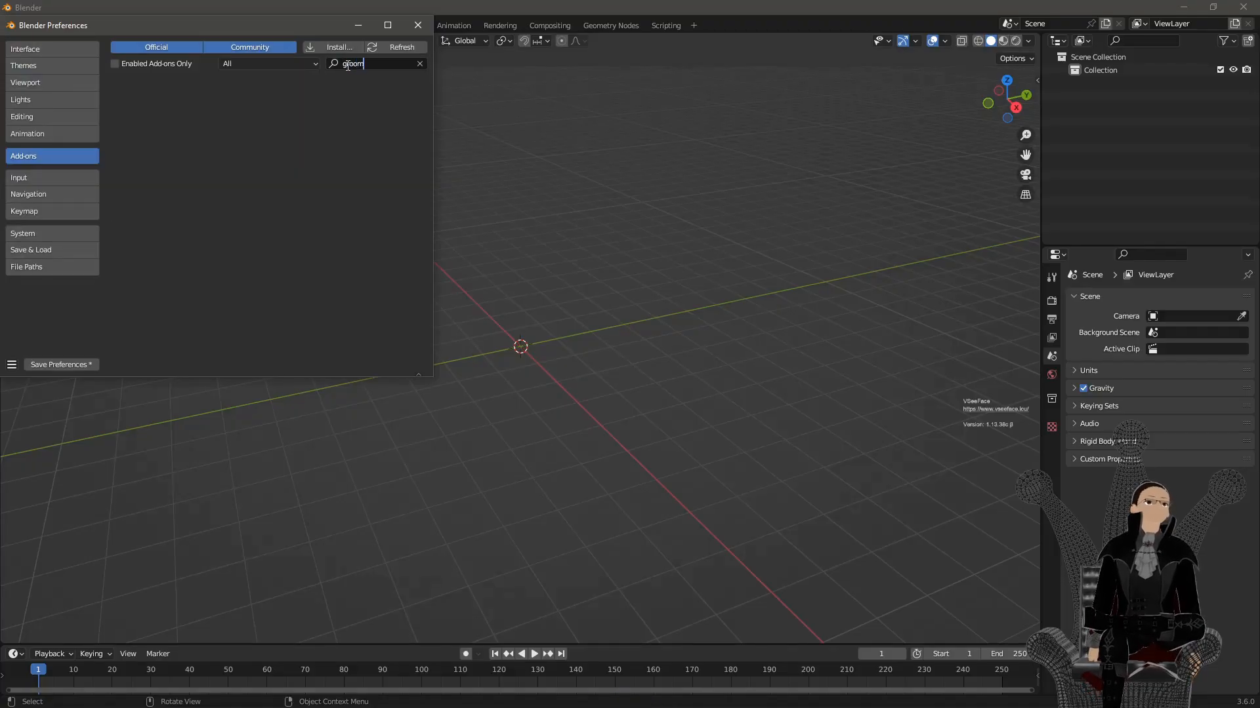
{"action": "key", "text": "BackSpace"}
{"action": "key", "text": "BackSpace"}
{"action": "key", "text": "BackSpace"}
{"action": "key", "text": "BackSpace"}
{"action": "key", "text": "BackSpace"}
{"action": "type", "text": "har"}
{"action": "key", "text": "BackSpace"}
{"action": "type", "text": "ir"}
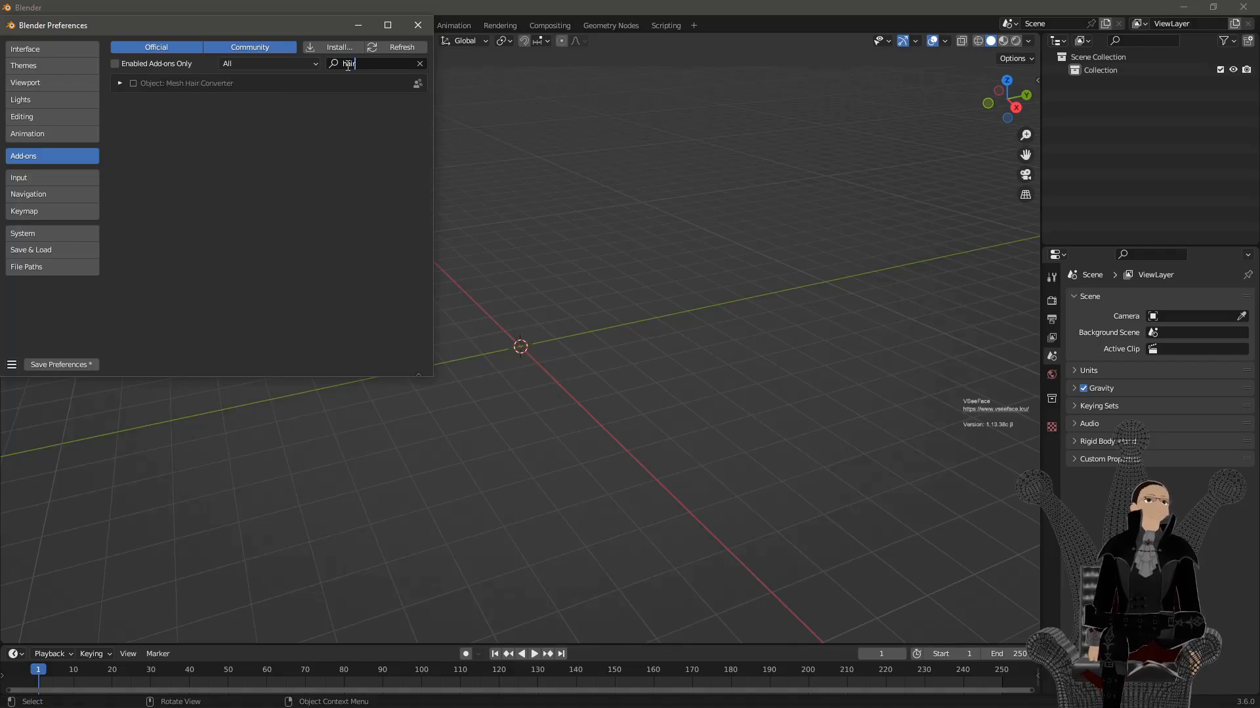
{"action": "left_click", "coordinate": [134, 84]}
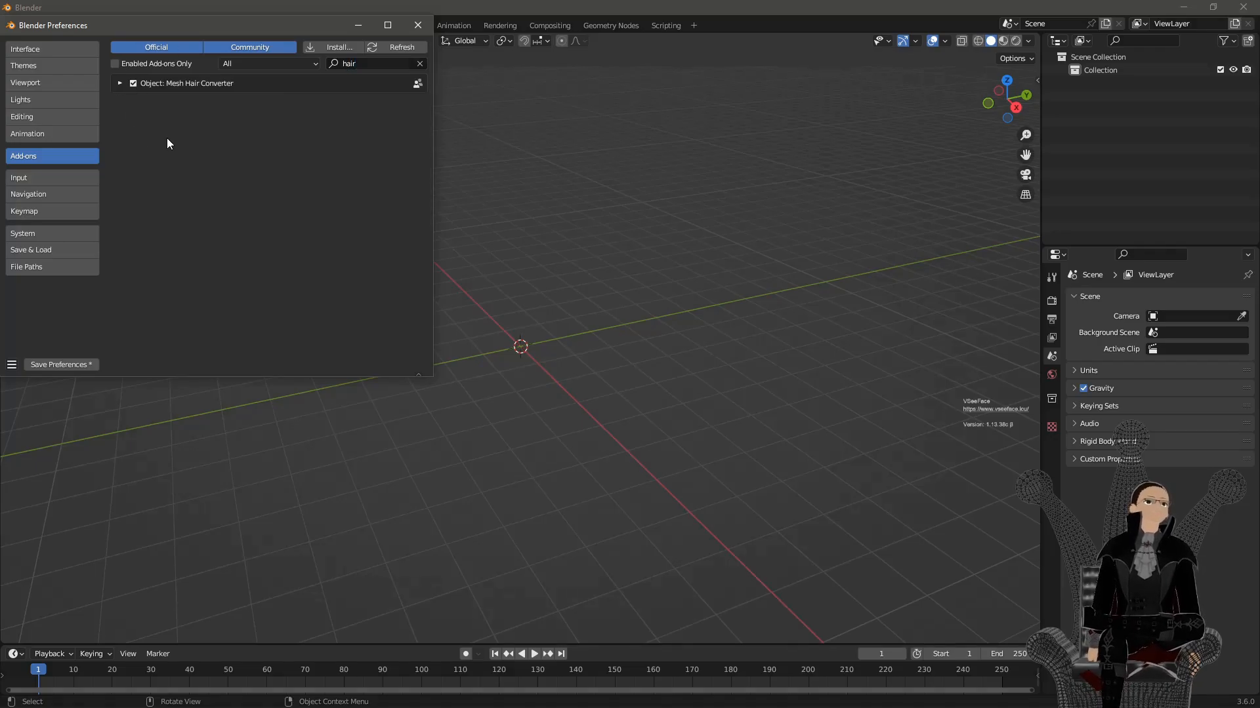
{"action": "left_click", "coordinate": [74, 364]}
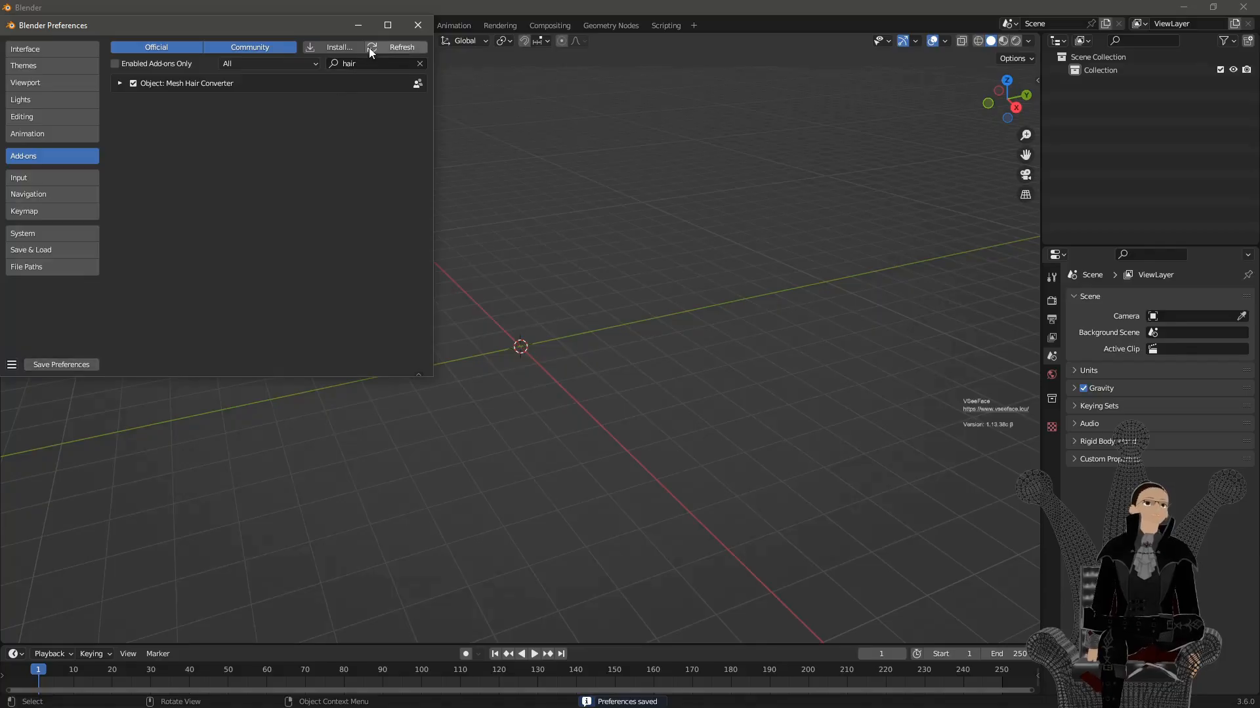
Close the preferences and show the Daz Hair Converter settings in the viewport sidebar
{"action": "left_click", "coordinate": [415, 26]}
{"action": "key", "text": "n"}
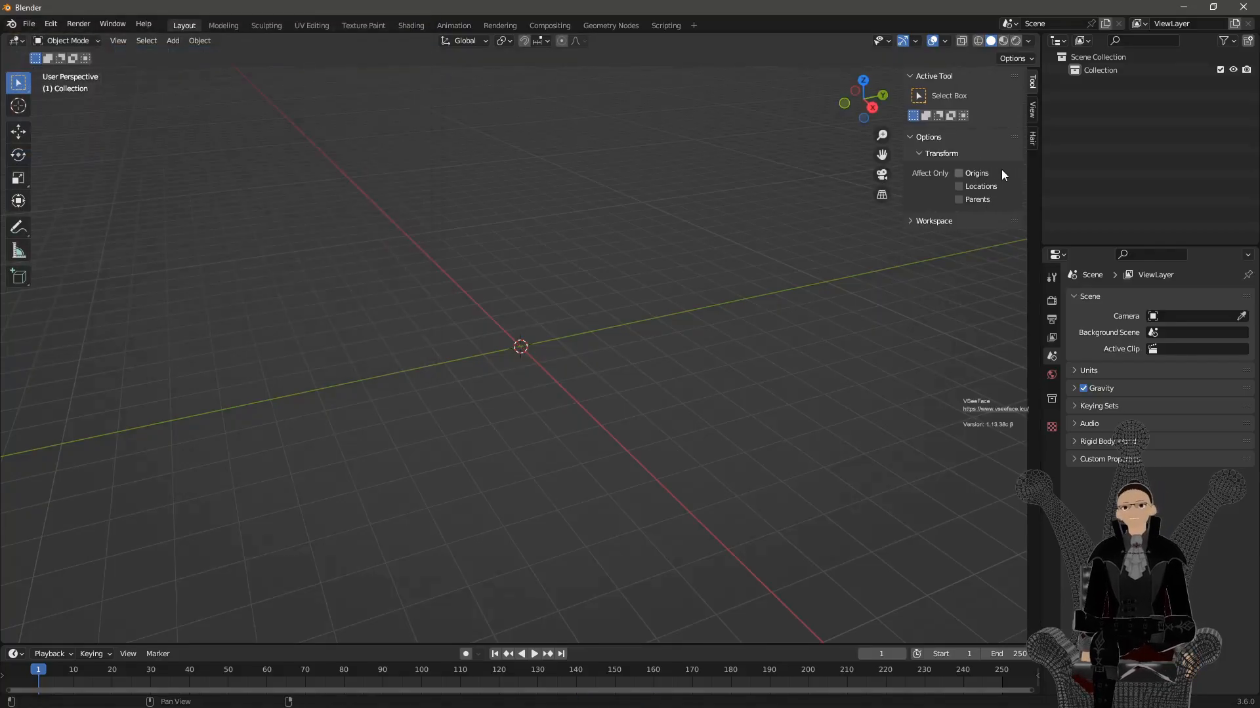
{"action": "left_click", "coordinate": [1031, 140]}
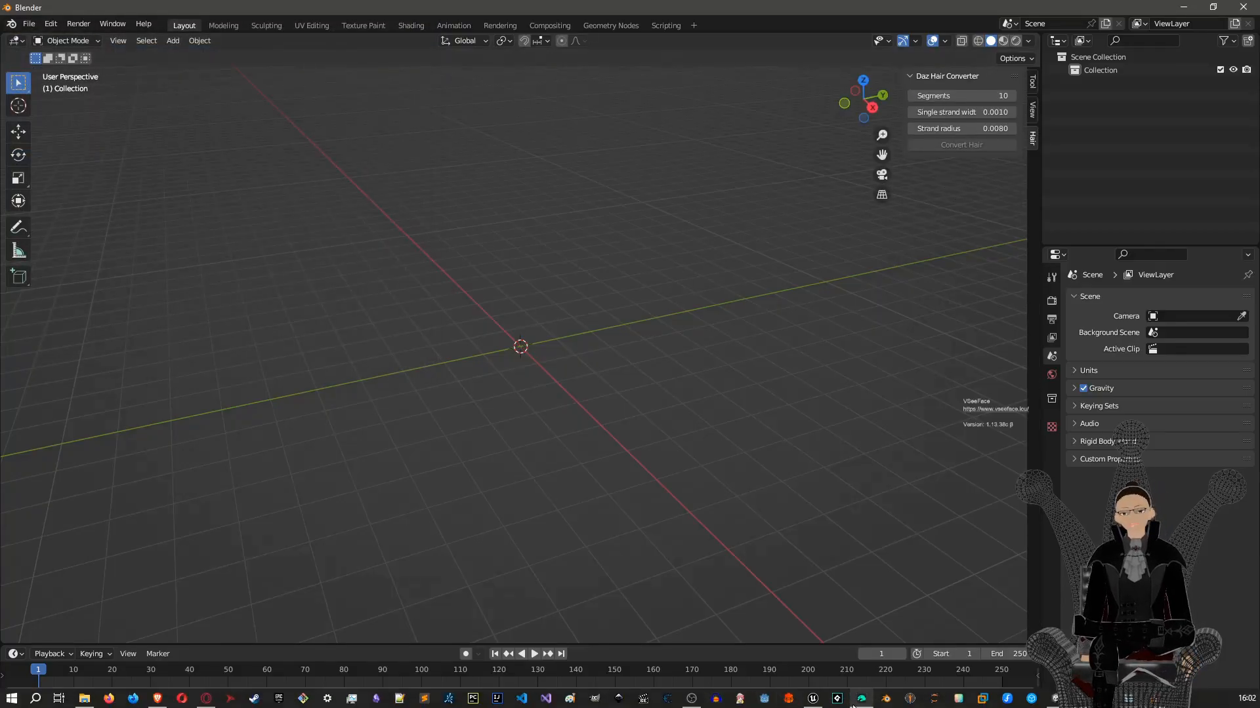
Switch to Daz Studio and load a Genesis 9 figure from the Figures category into the scene
{"action": "left_click", "coordinate": [860, 700]}
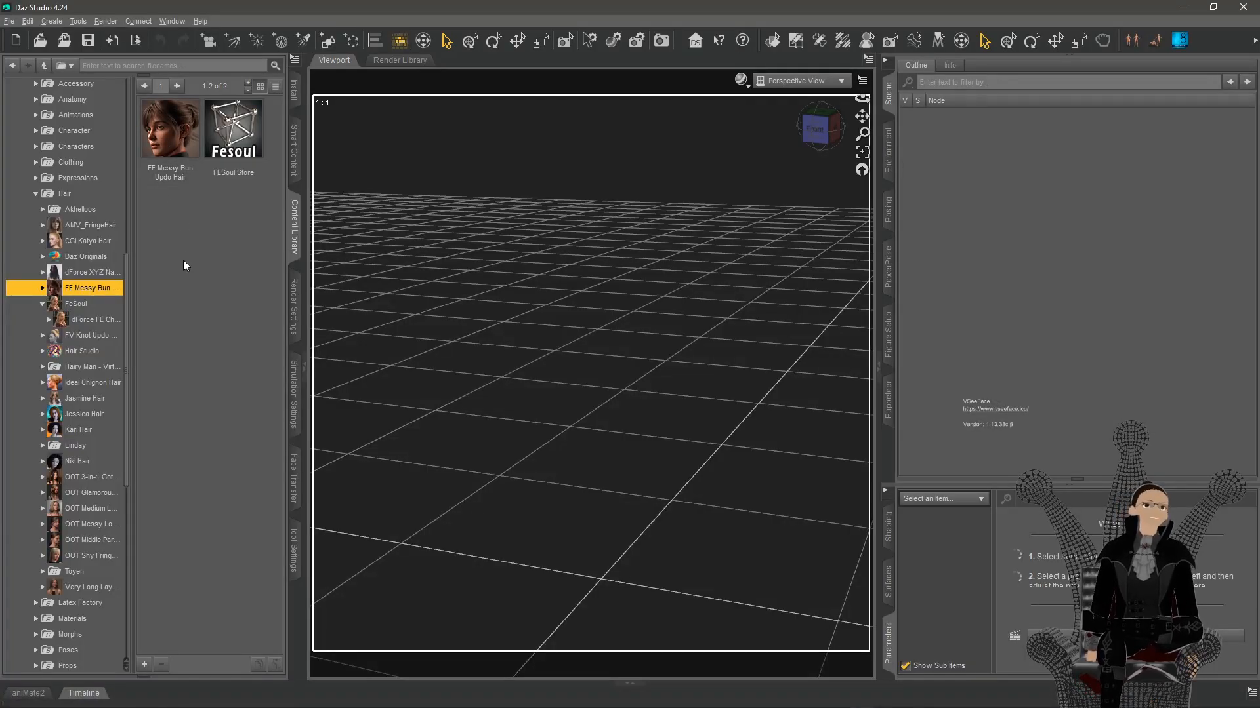
{"action": "mouse_move", "coordinate": [170, 144]}
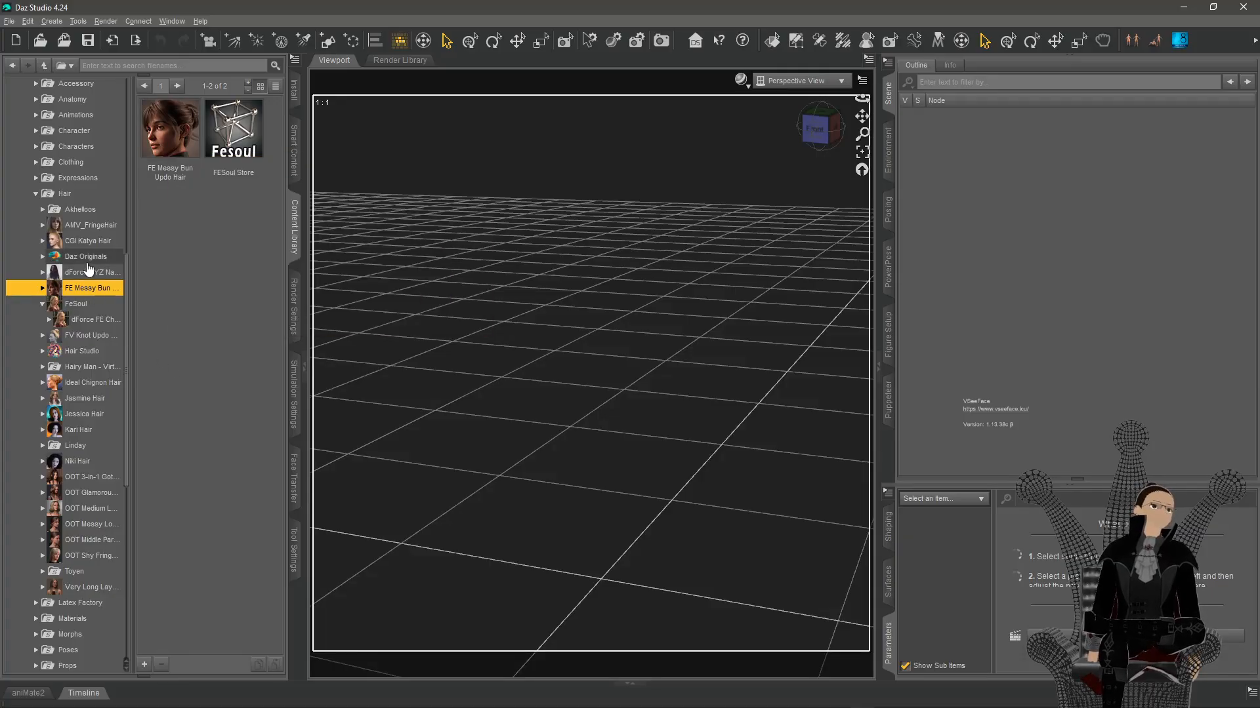
{"action": "left_click", "coordinate": [77, 304]}
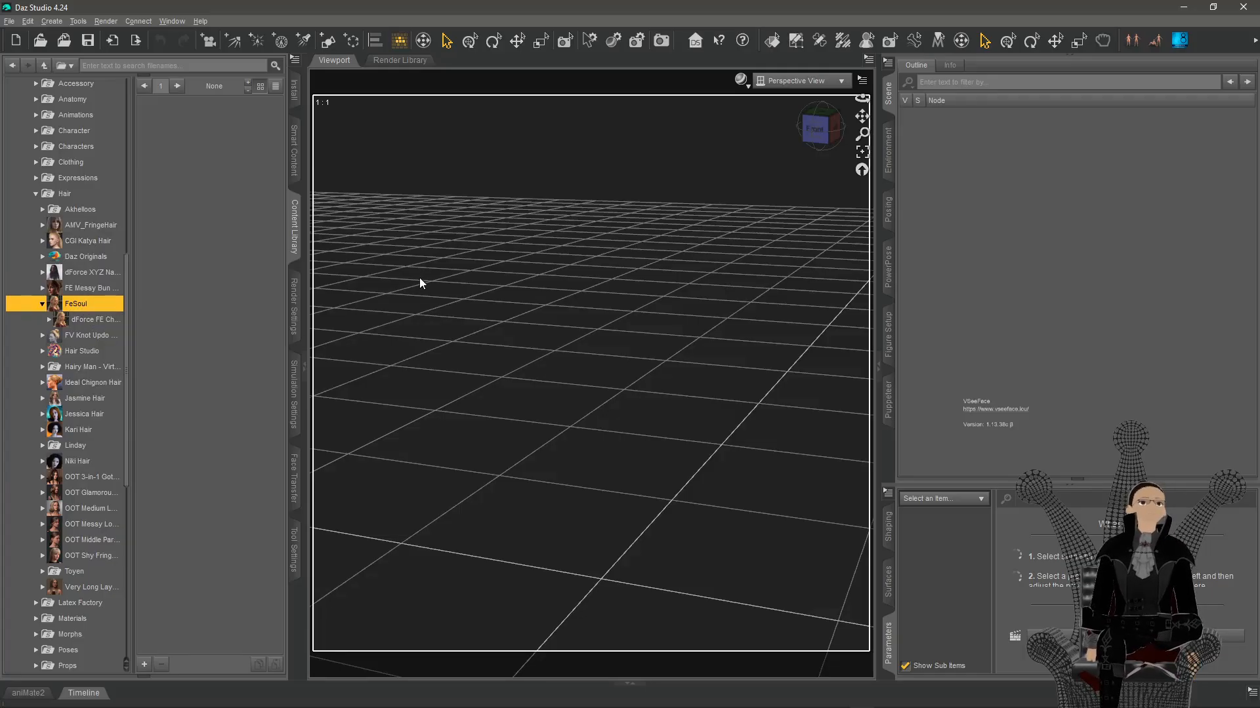
{"action": "left_click", "coordinate": [294, 152]}
{"action": "left_click", "coordinate": [40, 160]}
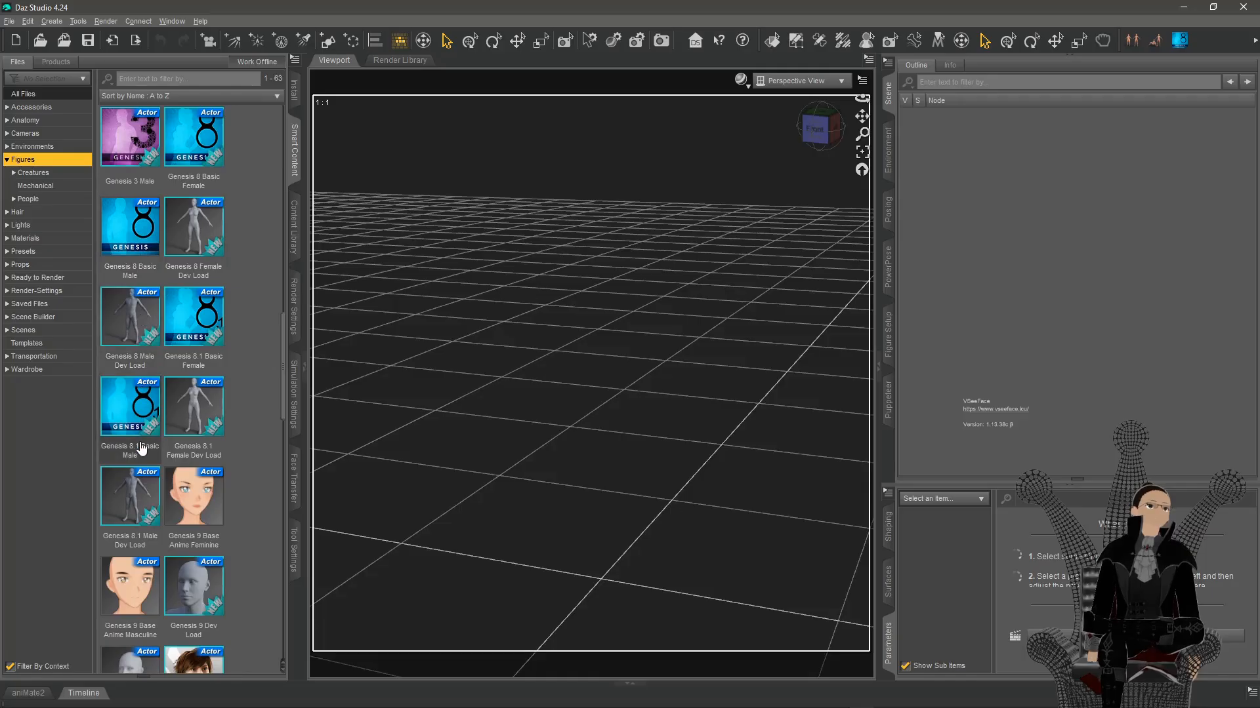
{"action": "scroll", "coordinate": [146, 416], "scroll_direction": "down", "scroll_amount": 3}
{"action": "double_click", "coordinate": [147, 417]}
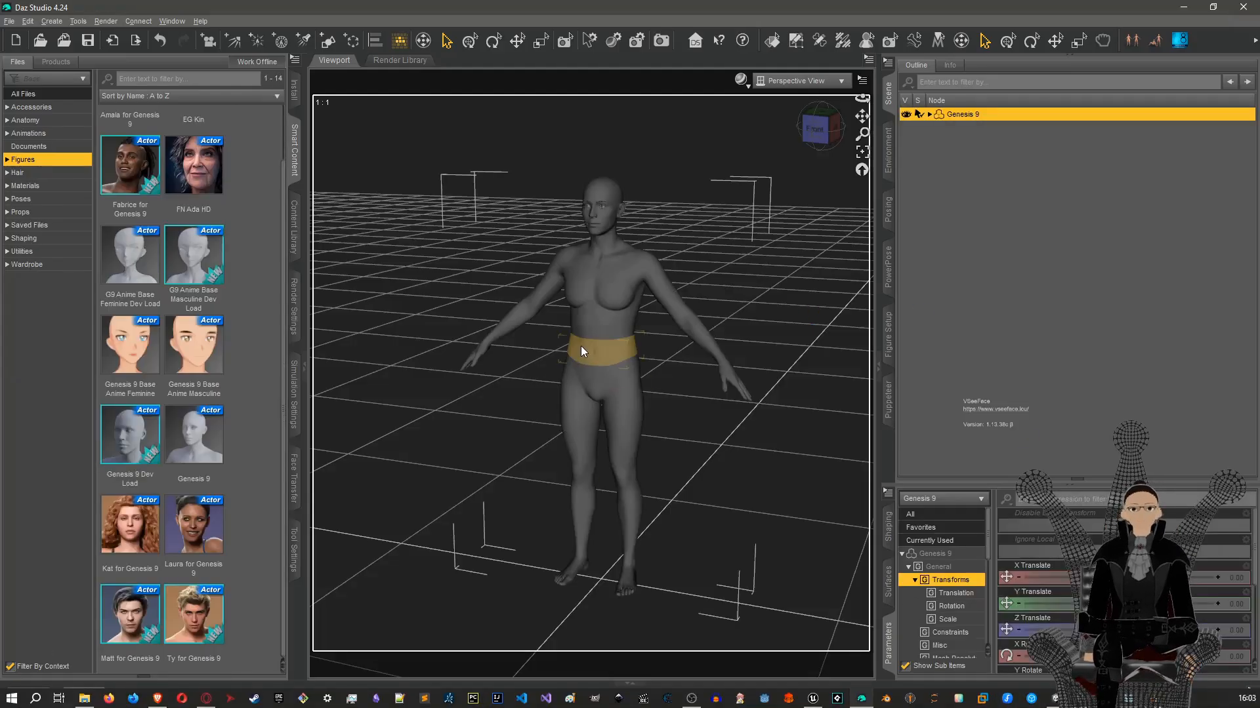
Add the Messy Low Ponytail Hair from the hair content library to the Genesis 9 figure
{"action": "scroll", "coordinate": [404, 206], "scroll_direction": "up", "scroll_amount": 4}
{"action": "middle_click_drag", "start_coordinate": [586, 125], "coordinate": [596, 180]}
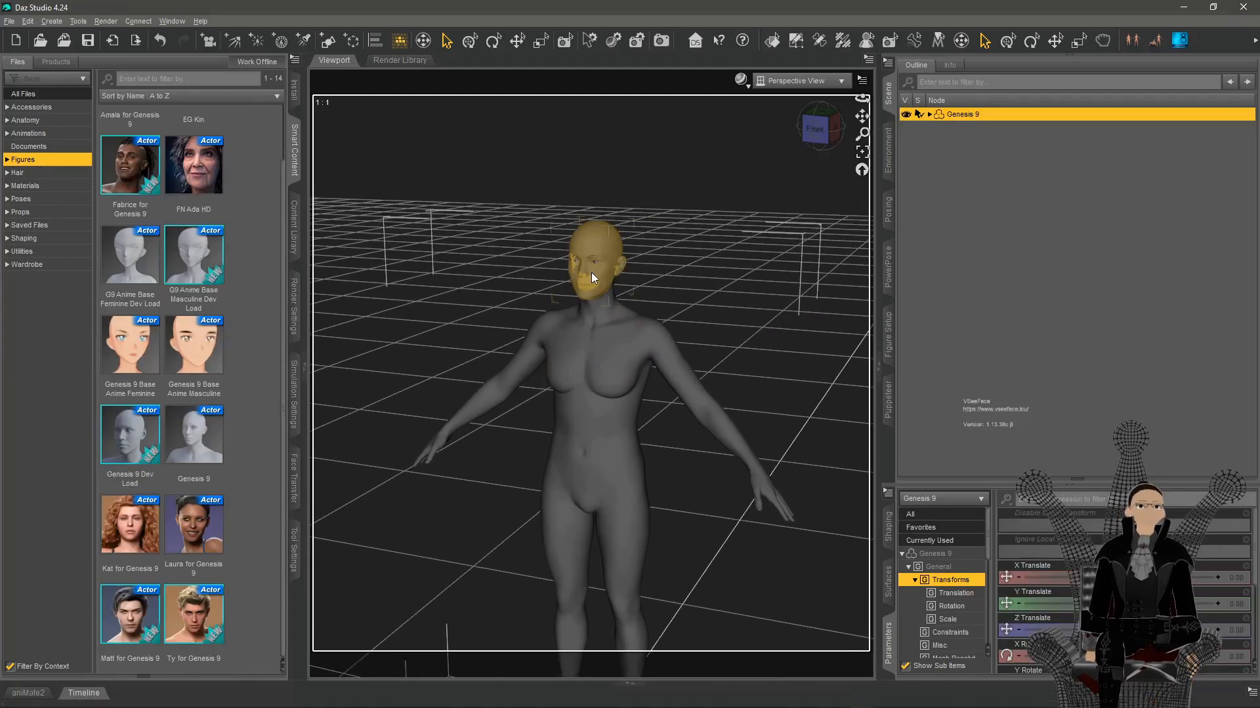
{"action": "scroll", "coordinate": [591, 273], "scroll_direction": "up", "scroll_amount": 6}
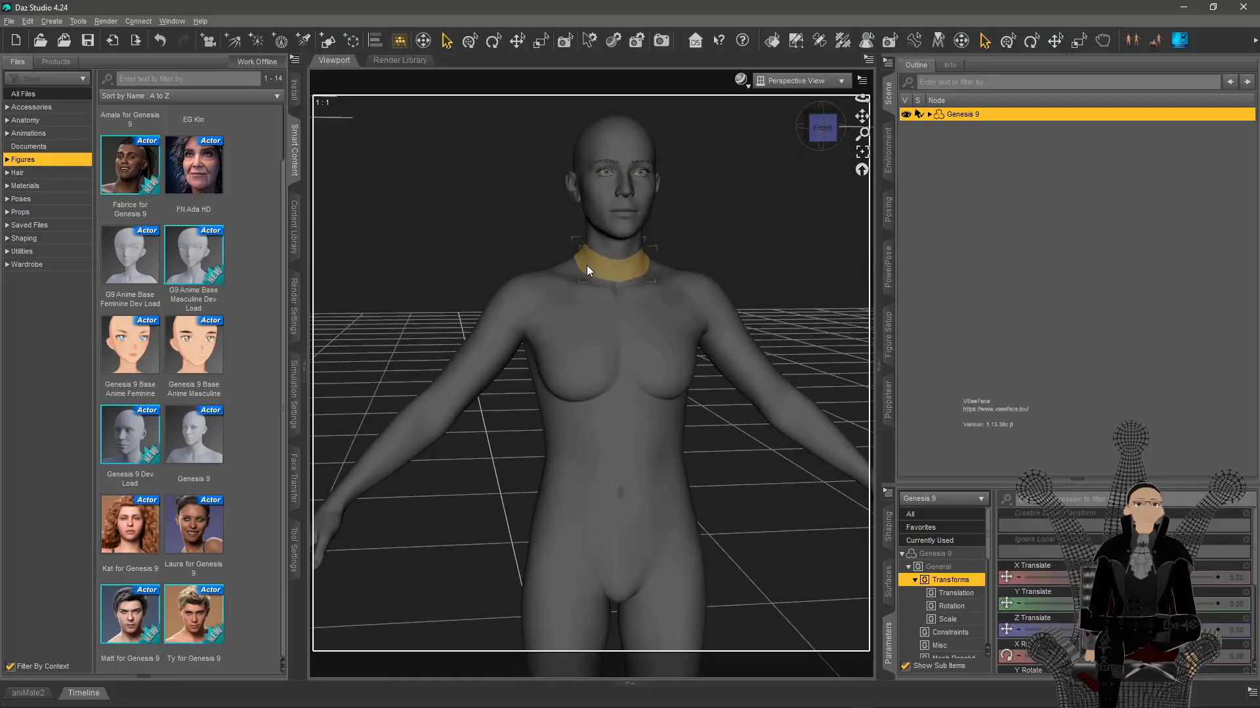
{"action": "scroll", "coordinate": [591, 249], "scroll_direction": "down", "scroll_amount": 3}
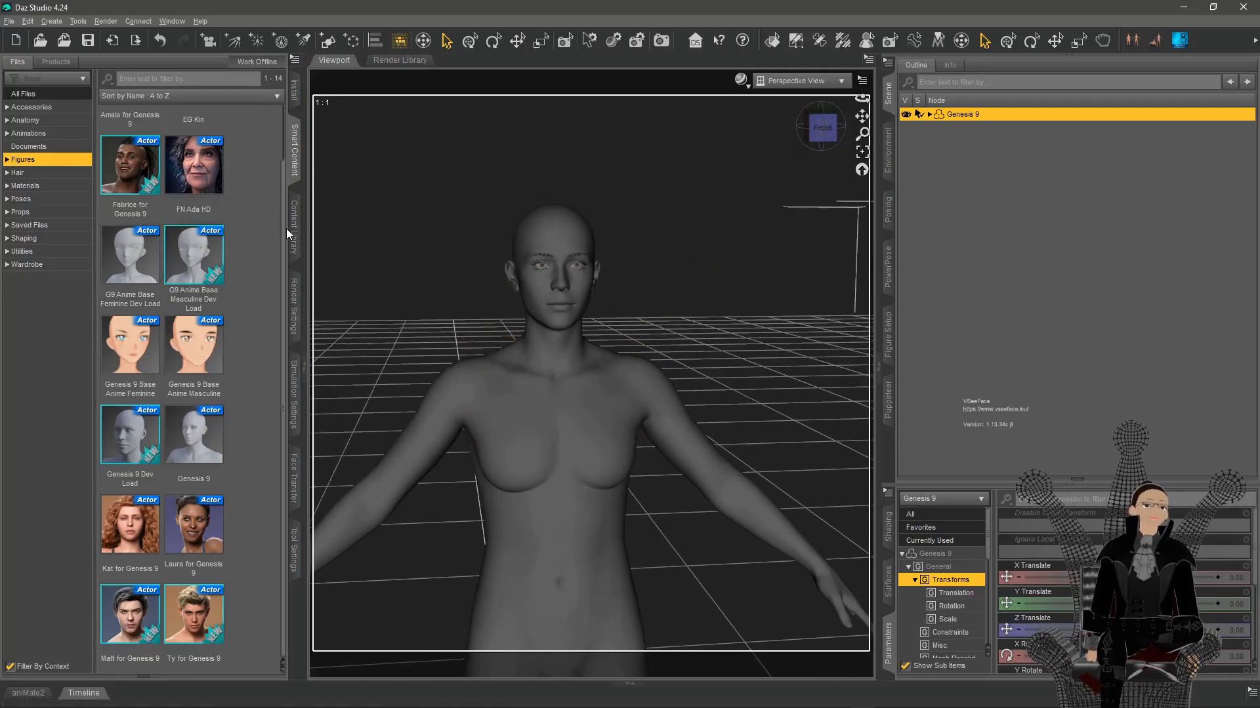
{"action": "left_click", "coordinate": [289, 228]}
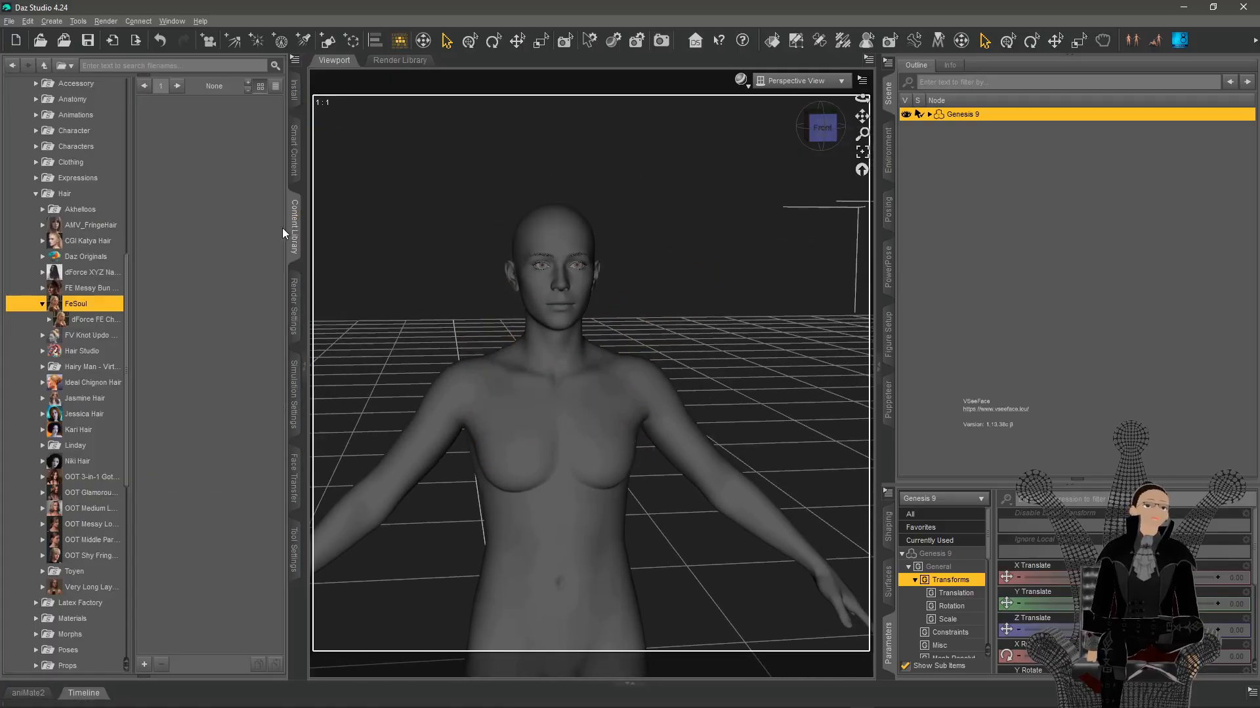
{"action": "left_click", "coordinate": [89, 524]}
{"action": "double_click", "coordinate": [177, 149]}
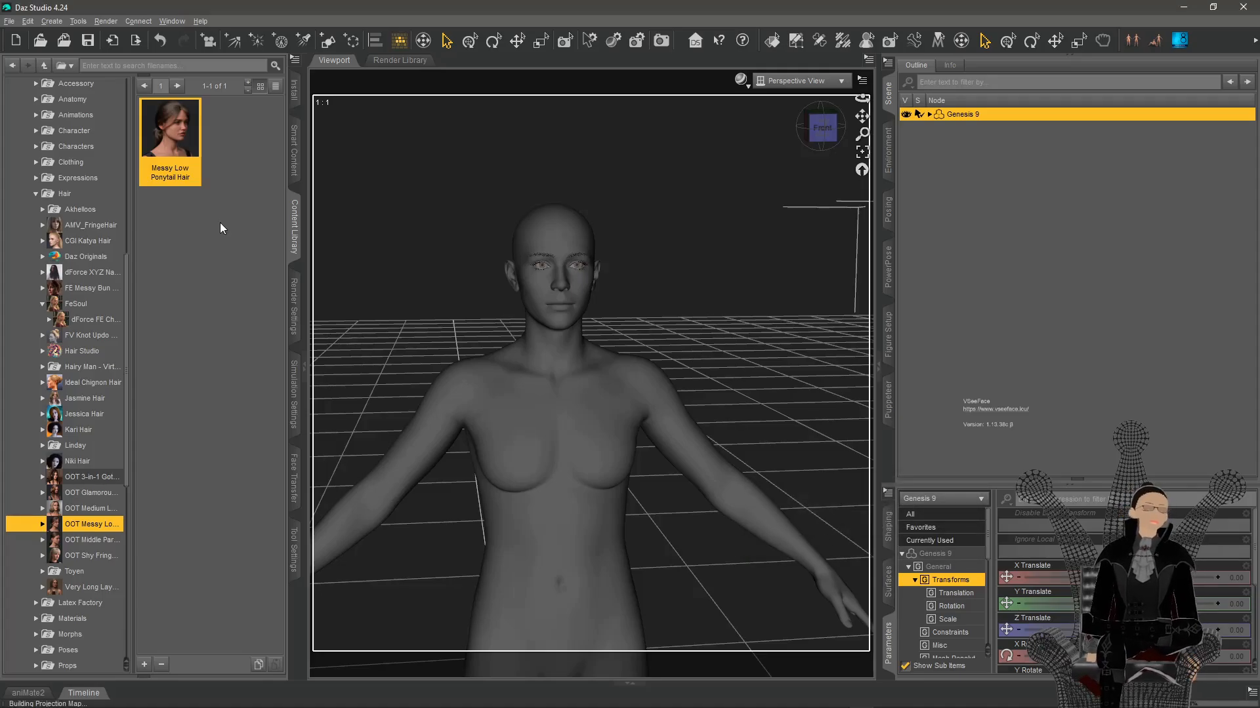
Delete the Messy Low Ponytail Hair and the OOT SBH Face Dummy from the Genesis 9 figure
{"action": "left_click", "coordinate": [929, 114]}
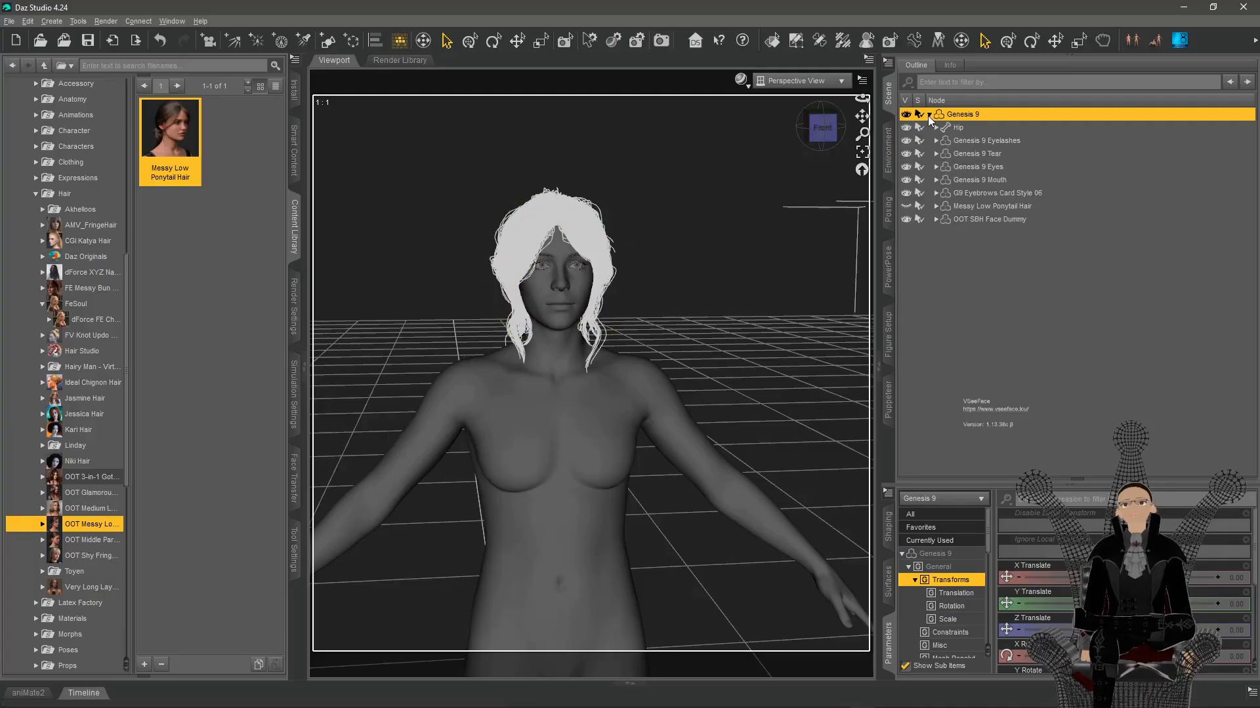
{"action": "left_click", "coordinate": [993, 220]}
{"action": "left_click", "coordinate": [998, 207]}
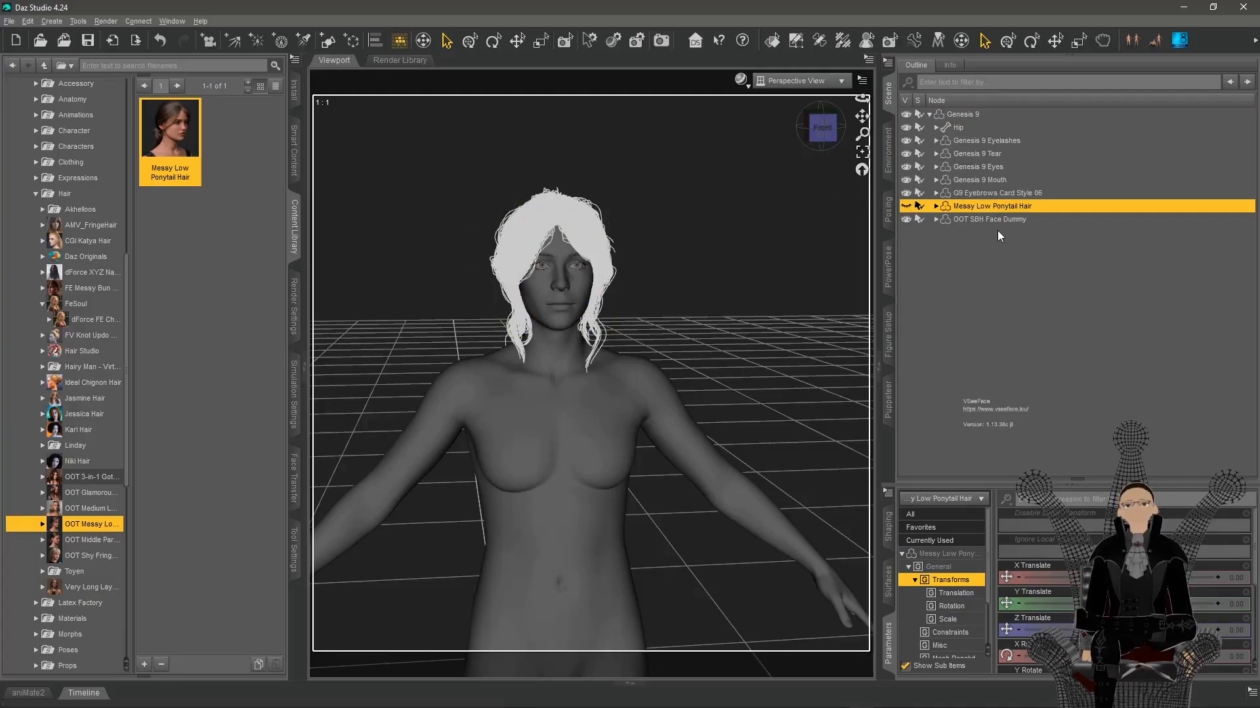
{"action": "key", "text": "Delete"}
{"action": "scroll", "coordinate": [677, 253], "scroll_direction": "up", "scroll_amount": 3}
{"action": "left_click", "coordinate": [990, 206]}
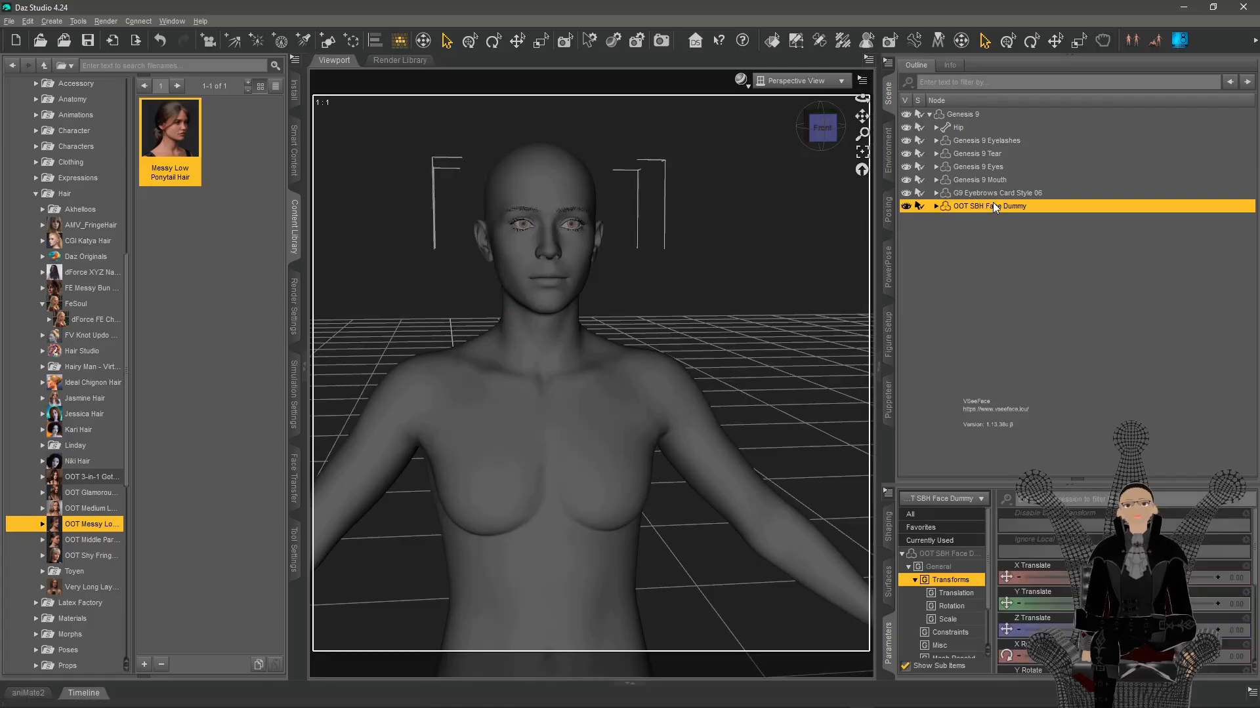
{"action": "middle_click_drag", "start_coordinate": [564, 256], "coordinate": [598, 259]}
{"action": "key", "text": "Delete"}
Activate the Geometry Editor tool and select the Genesis 9 figure for editing
{"action": "scroll", "coordinate": [612, 212], "scroll_direction": "up", "scroll_amount": 3}
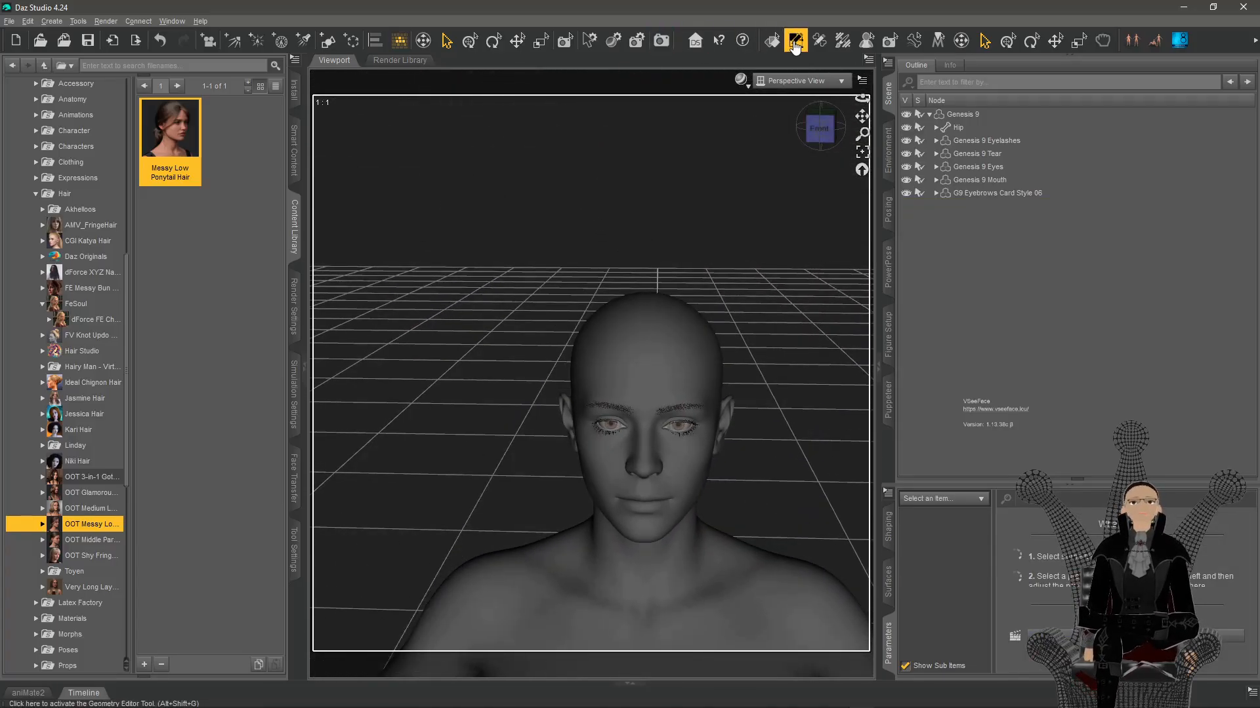
{"action": "left_click", "coordinate": [796, 40]}
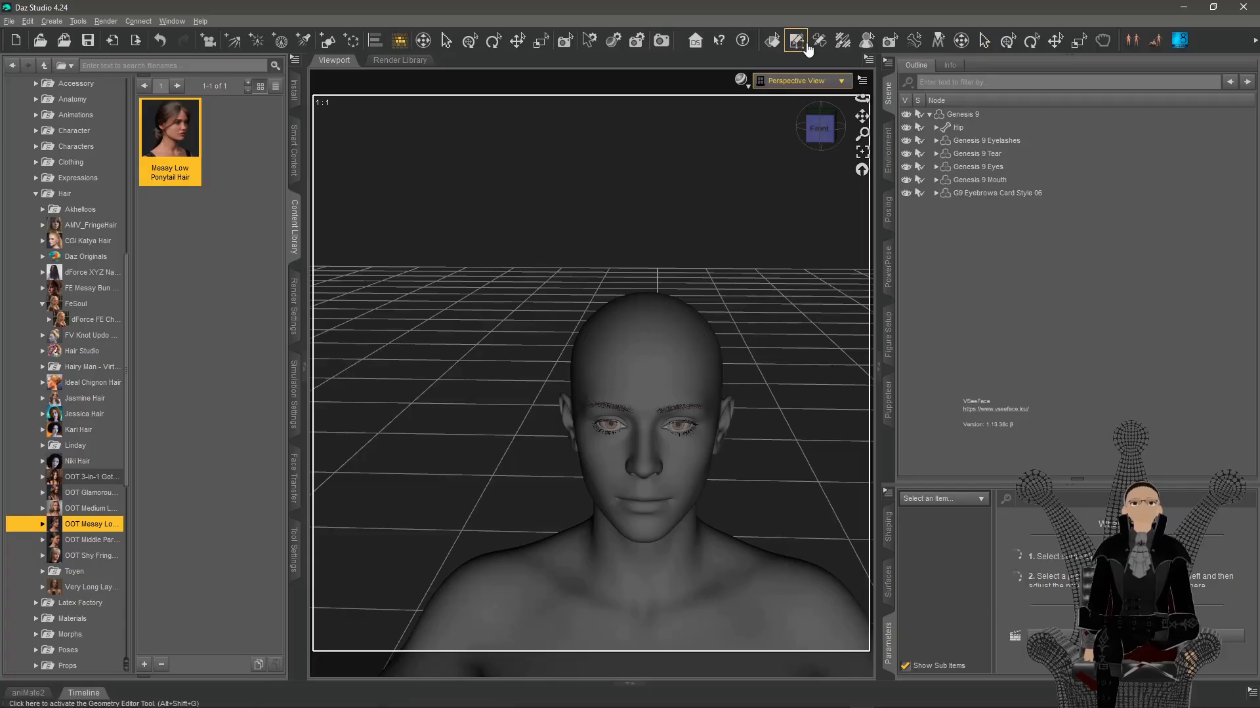
{"action": "left_click", "coordinate": [954, 113]}
{"action": "scroll", "coordinate": [649, 380], "scroll_direction": "up", "scroll_amount": 5}
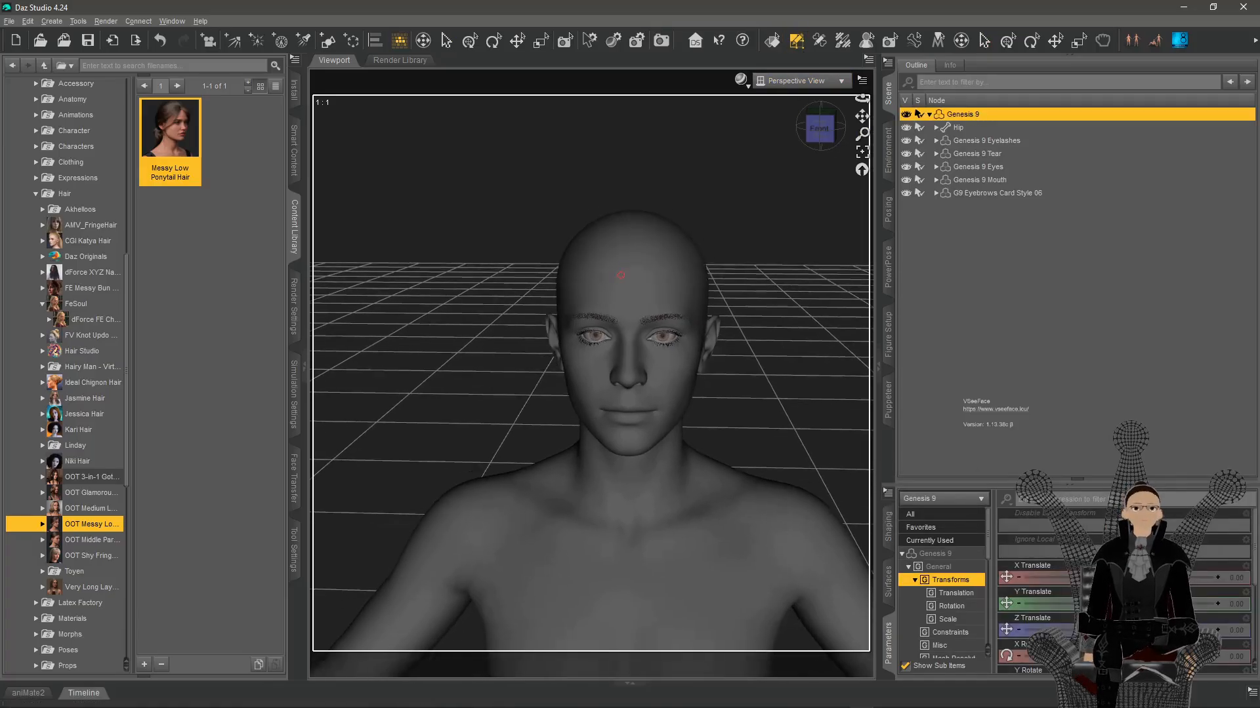
Set the selection mode to Marquee Selection and select the polygons on the top of the head from the front view
{"action": "right_click", "coordinate": [669, 387]}
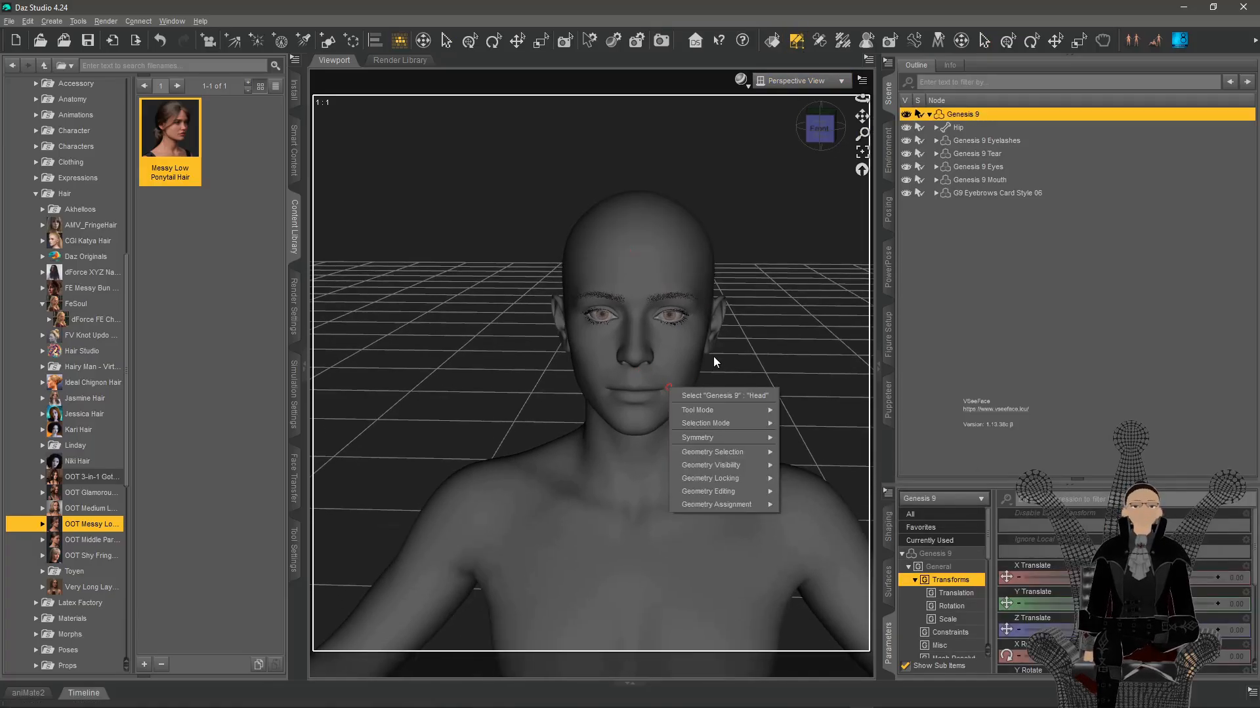
{"action": "mouse_move", "coordinate": [704, 424]}
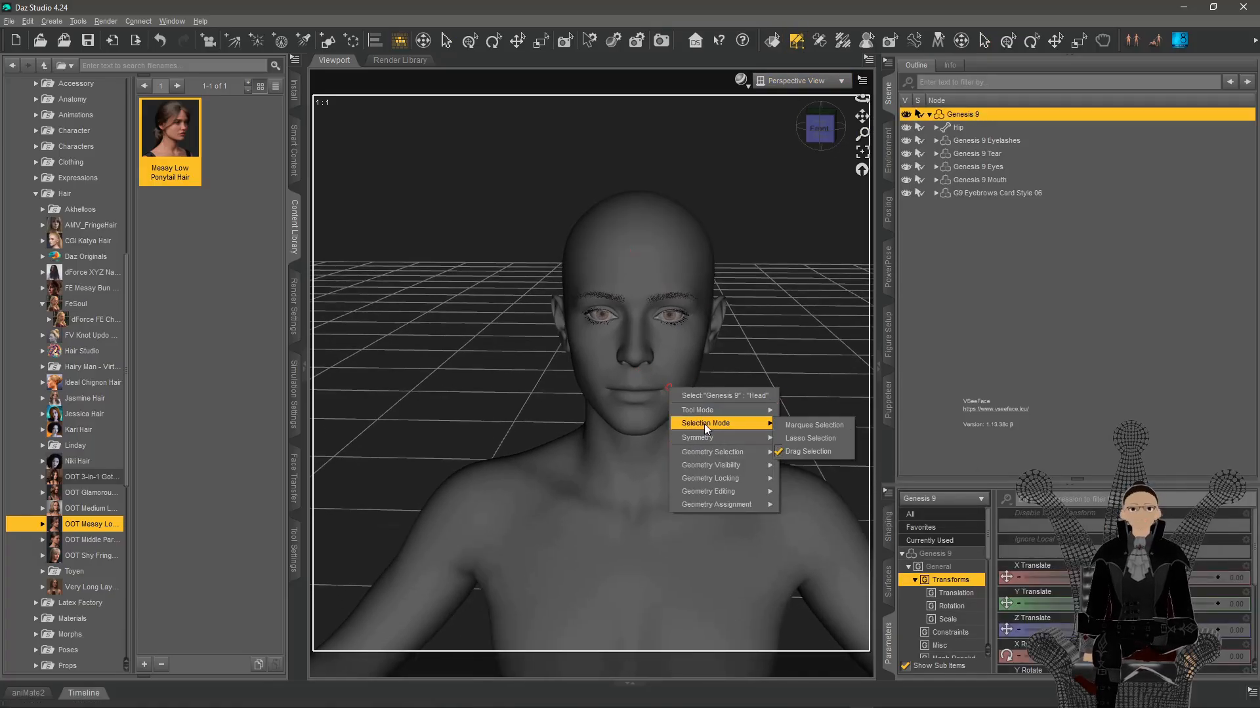
{"action": "left_click", "coordinate": [802, 426]}
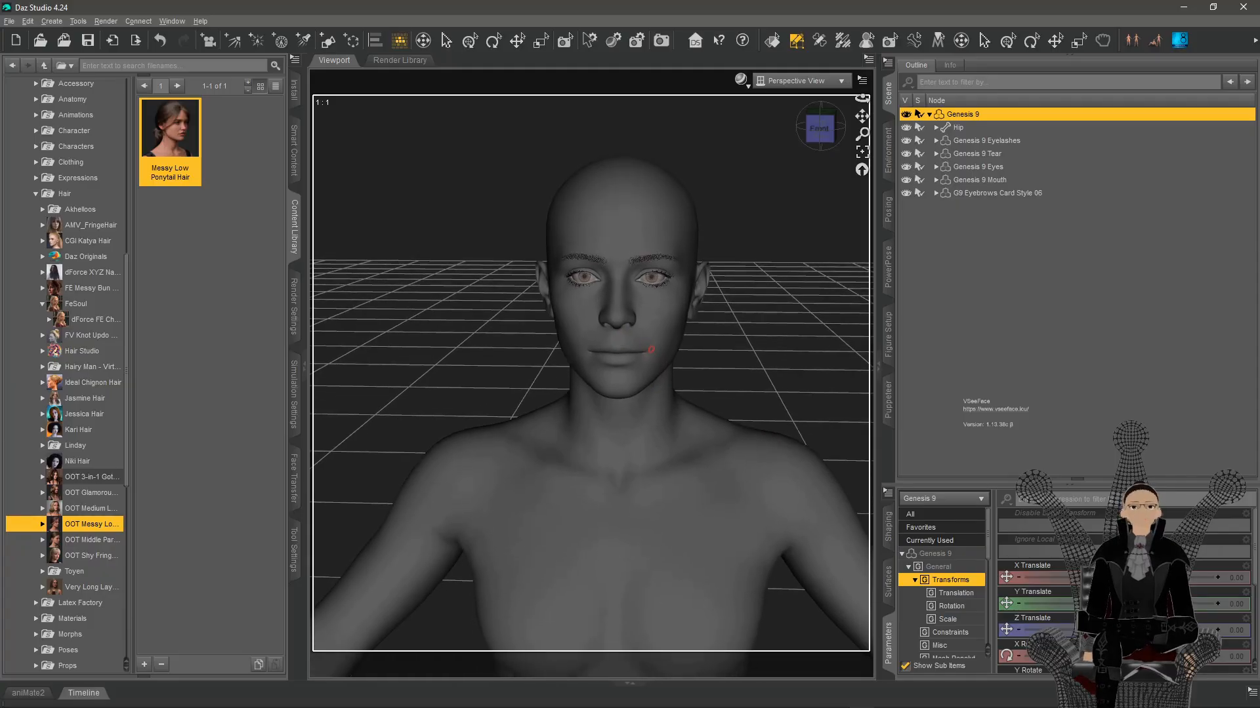
{"action": "right_click", "coordinate": [727, 413]}
{"action": "left_click", "coordinate": [819, 130]}
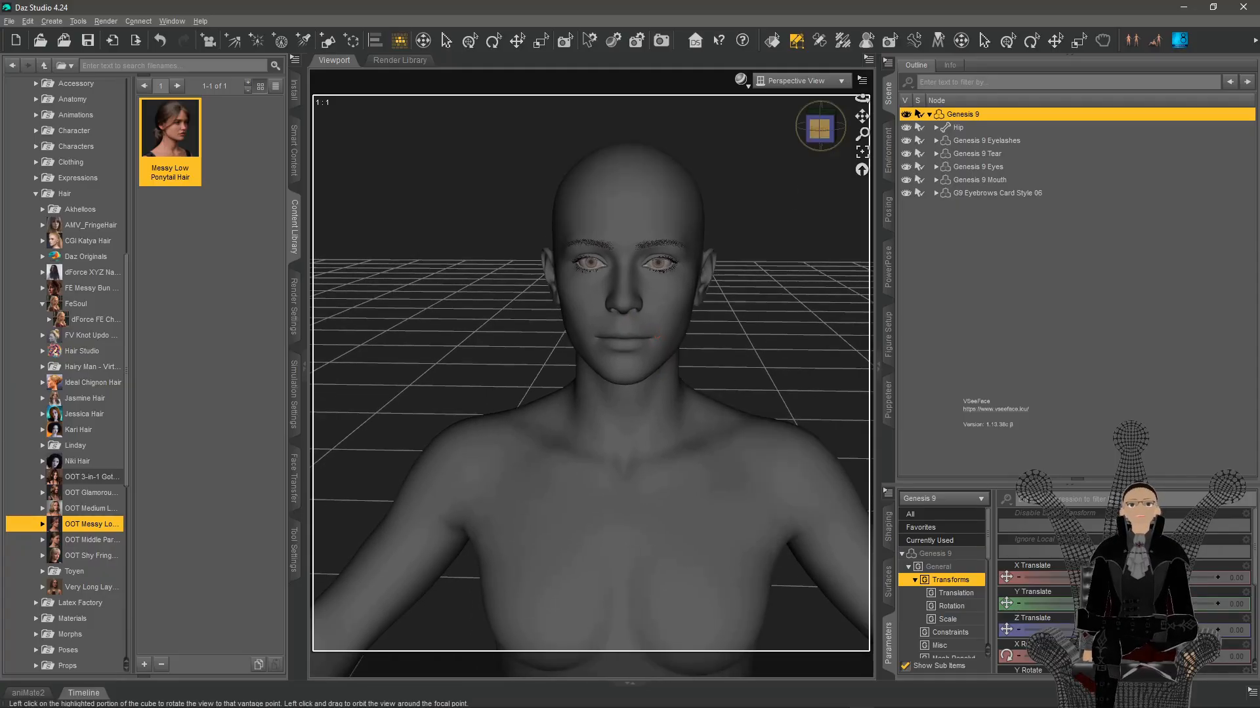
{"action": "left_click", "coordinate": [819, 130]}
{"action": "right_click_drag", "start_coordinate": [682, 293], "coordinate": [644, 347]}
{"action": "right_click_drag", "start_coordinate": [592, 190], "coordinate": [586, 287]}
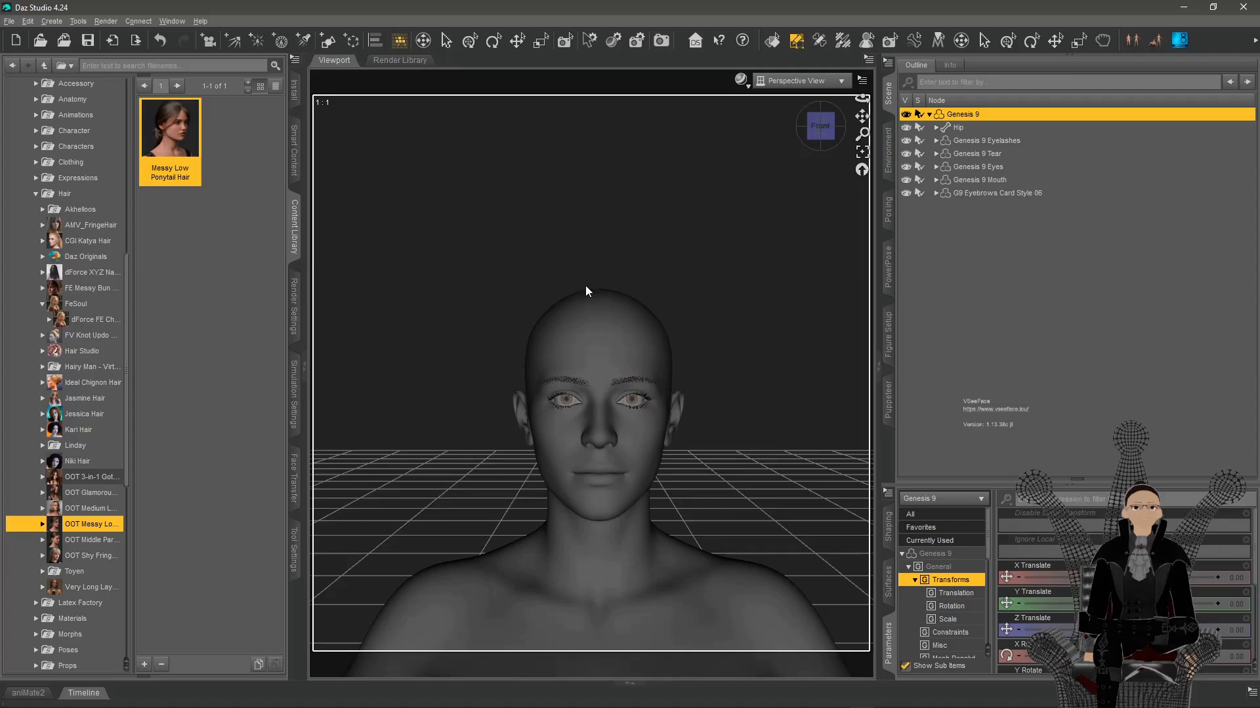
{"action": "left_click_drag", "start_coordinate": [694, 340], "coordinate": [694, 340]}
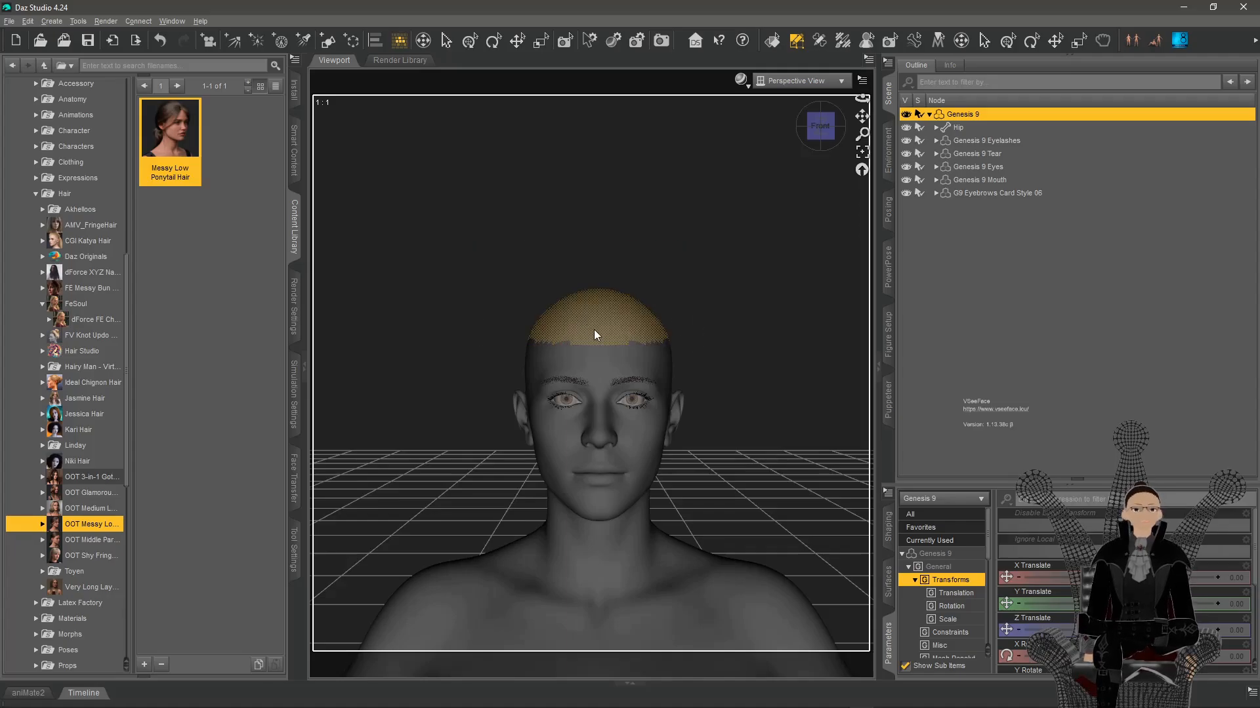
Set the selection mode to Drag Selection and paint-select the scalp polygons on the right side of the head
{"action": "middle_click_drag", "start_coordinate": [595, 330], "coordinate": [724, 202]}
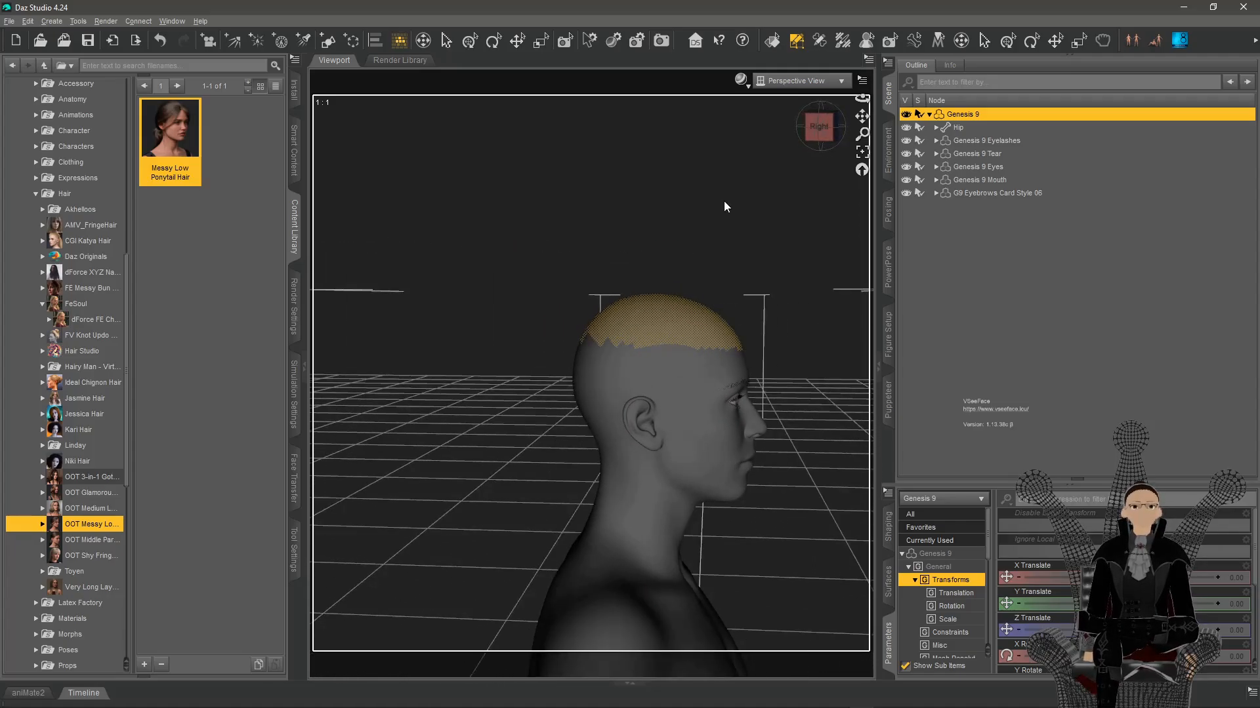
{"action": "right_click", "coordinate": [679, 263]}
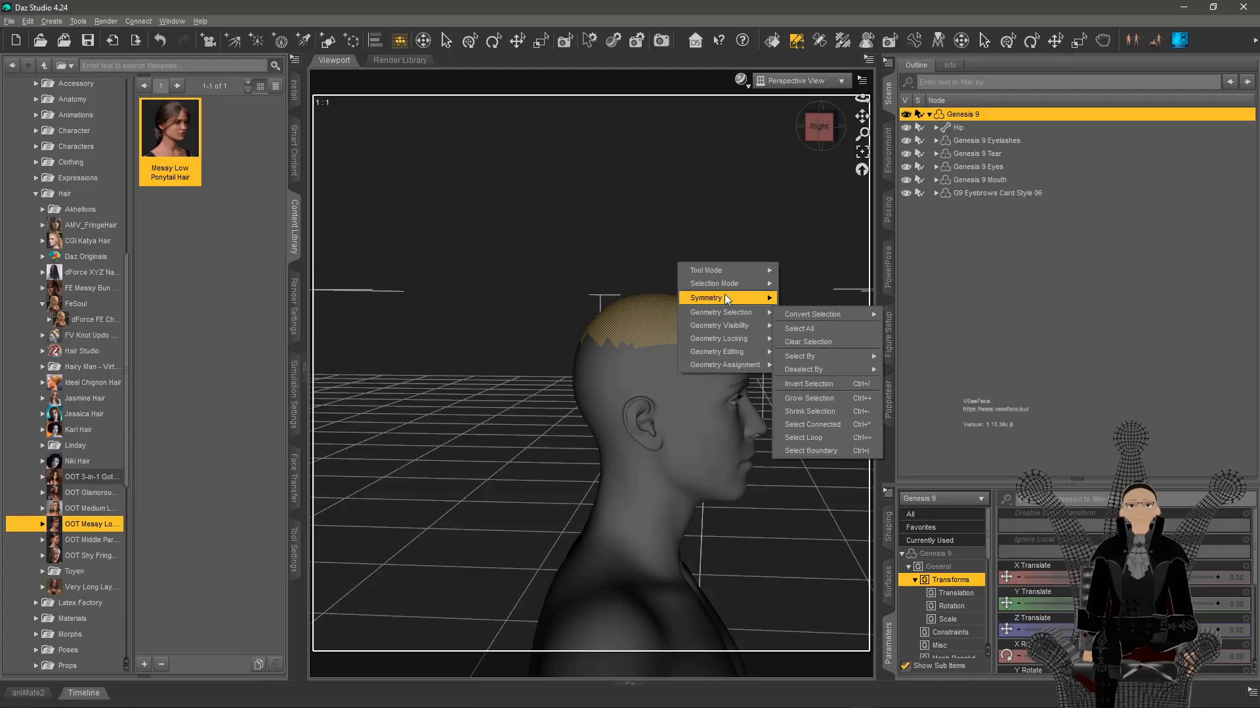
{"action": "mouse_move", "coordinate": [725, 294]}
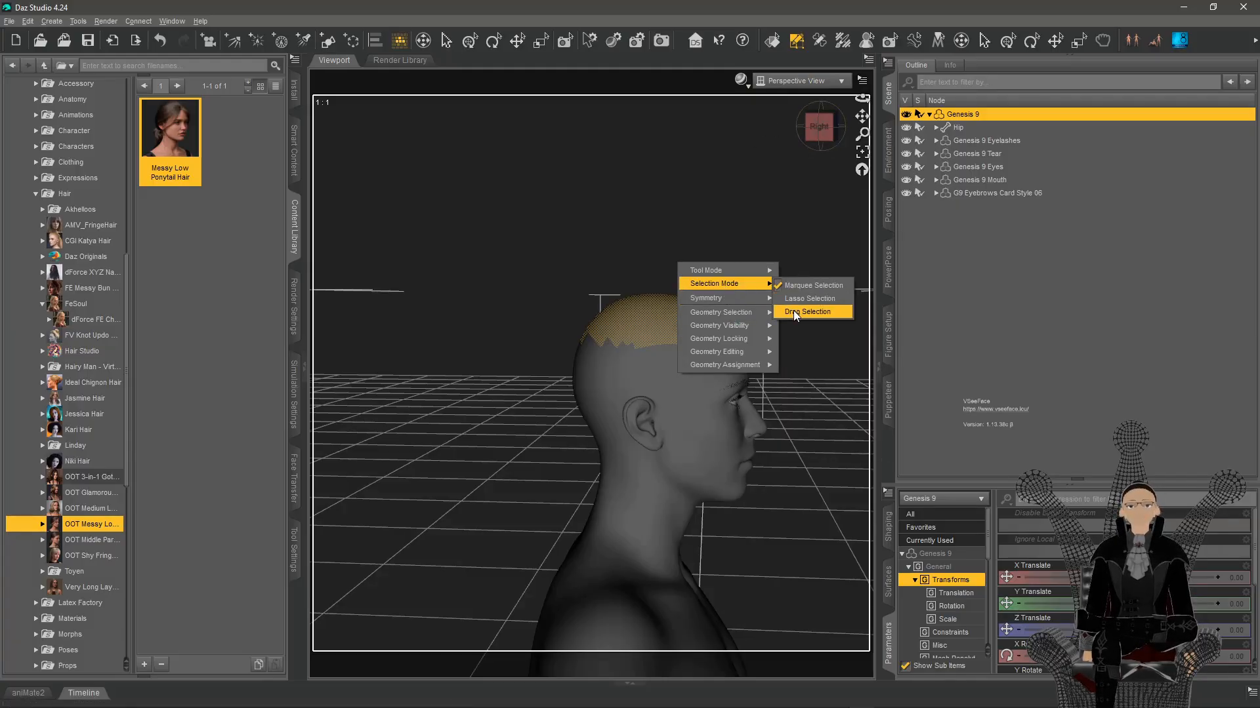
{"action": "left_click", "coordinate": [795, 314]}
{"action": "left_click", "coordinate": [689, 350]}
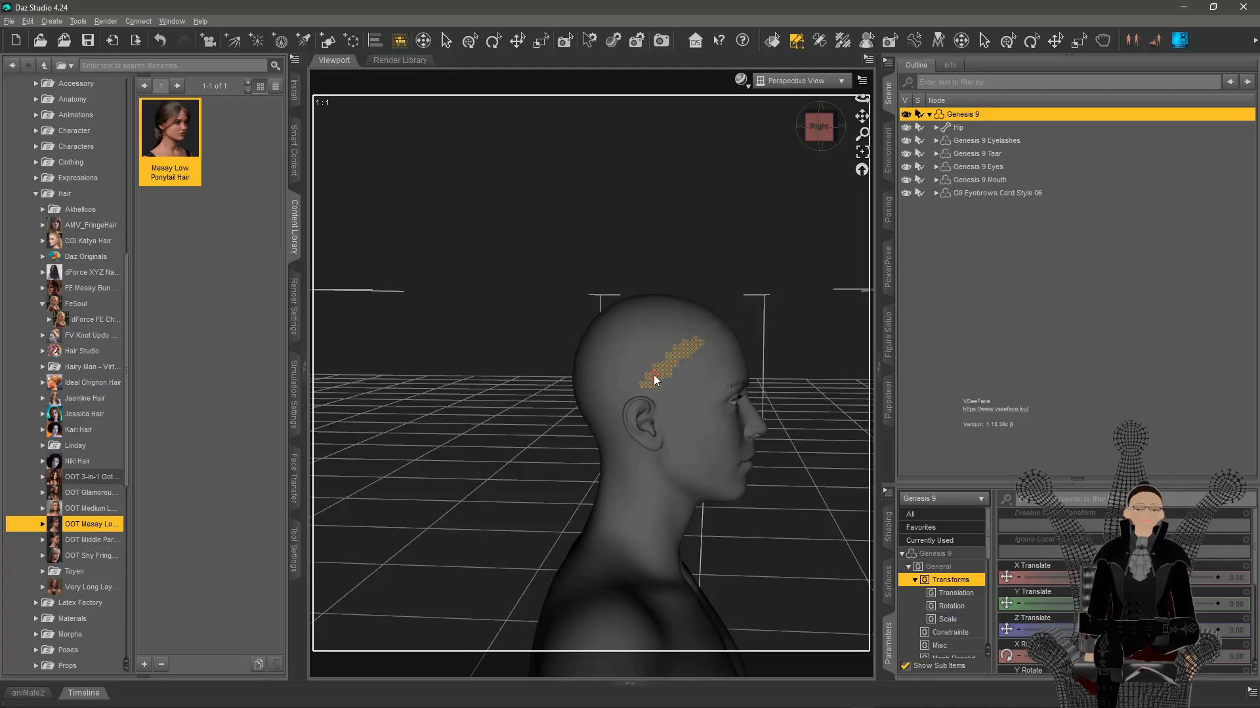
{"action": "left_click_drag", "start_coordinate": [628, 340], "coordinate": [583, 387]}
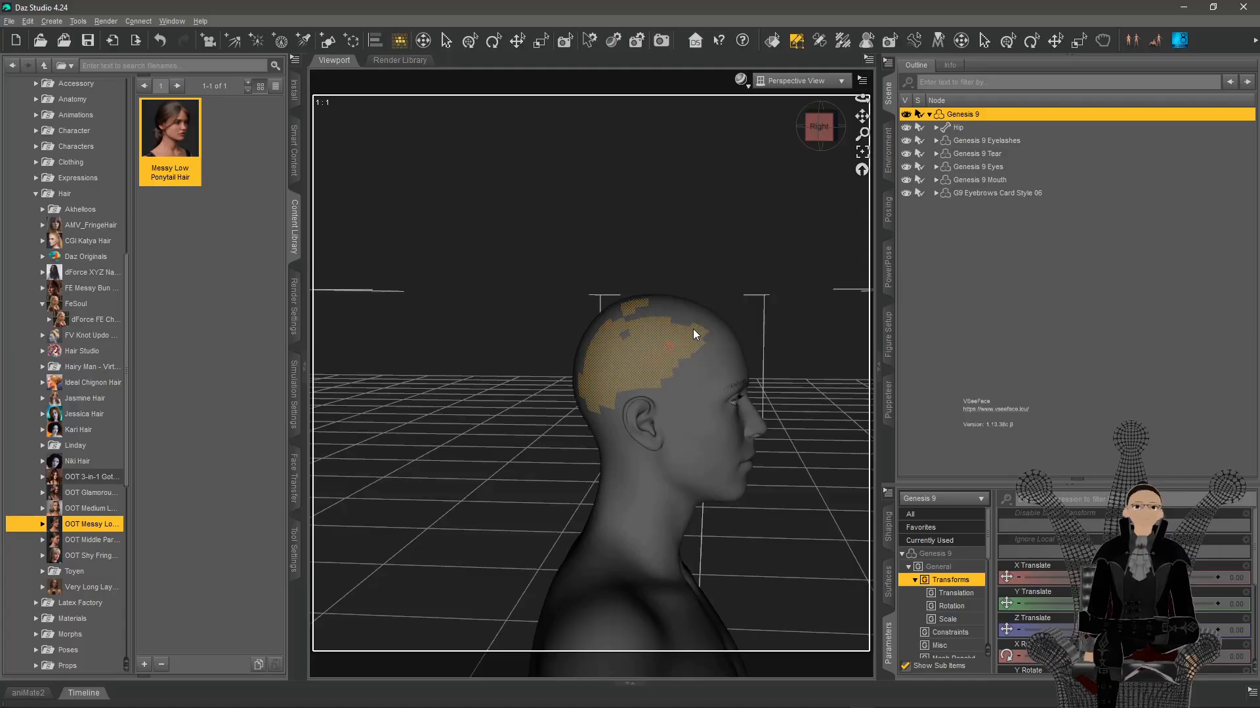
{"action": "left_click_drag", "start_coordinate": [686, 316], "coordinate": [635, 324]}
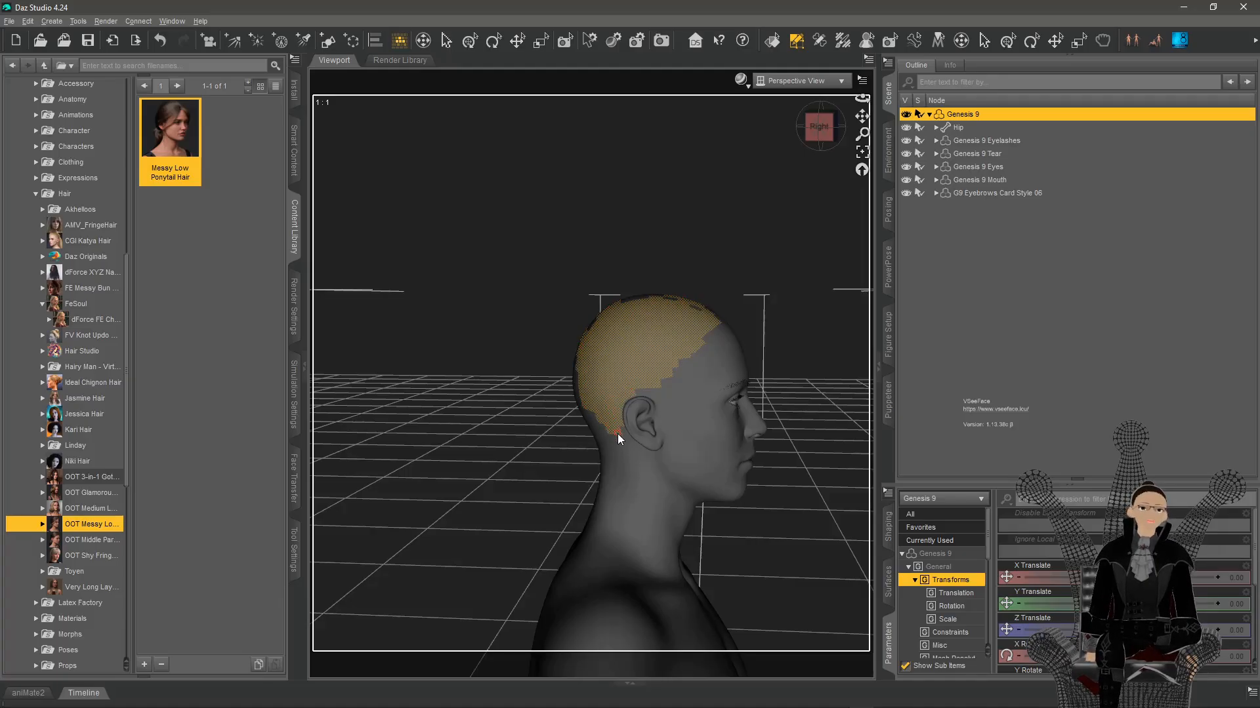
Extend the polygon selection across the back of the head and above the left ear, following the nape hairline
{"action": "middle_click_drag", "start_coordinate": [583, 390], "coordinate": [544, 417]}
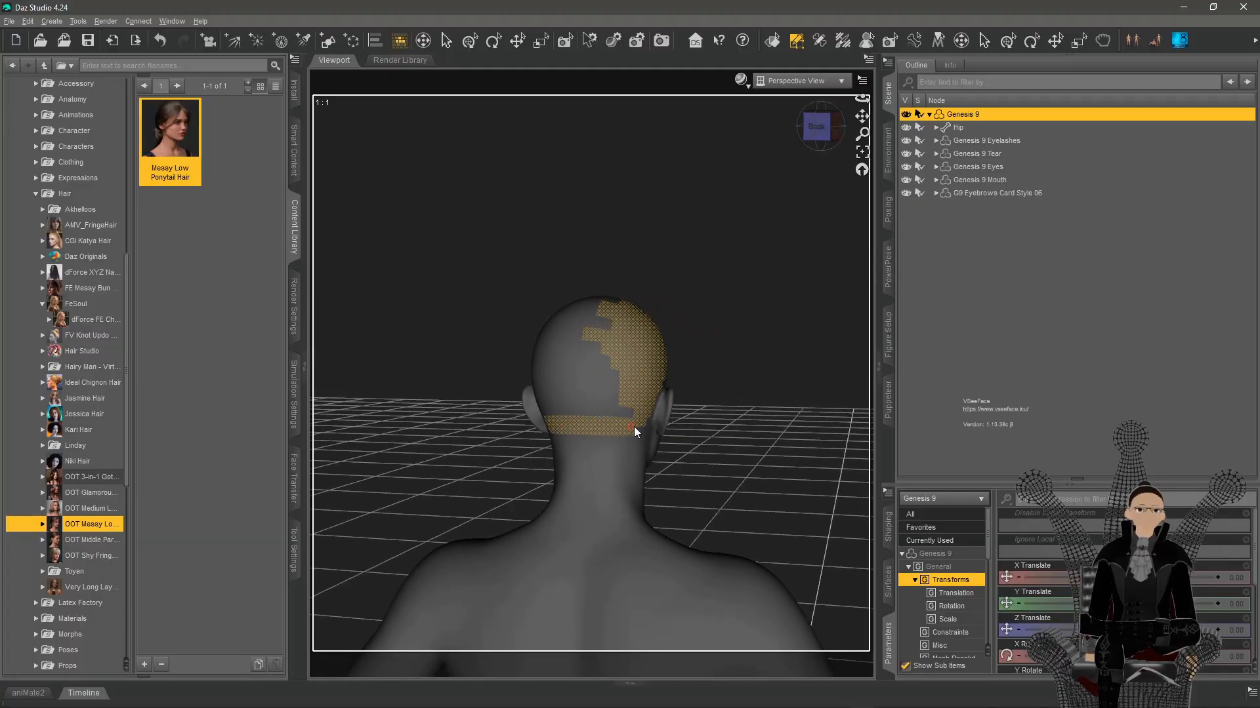
{"action": "middle_click_drag", "start_coordinate": [563, 395], "coordinate": [548, 424]}
{"action": "left_click_drag", "start_coordinate": [504, 356], "coordinate": [517, 430]}
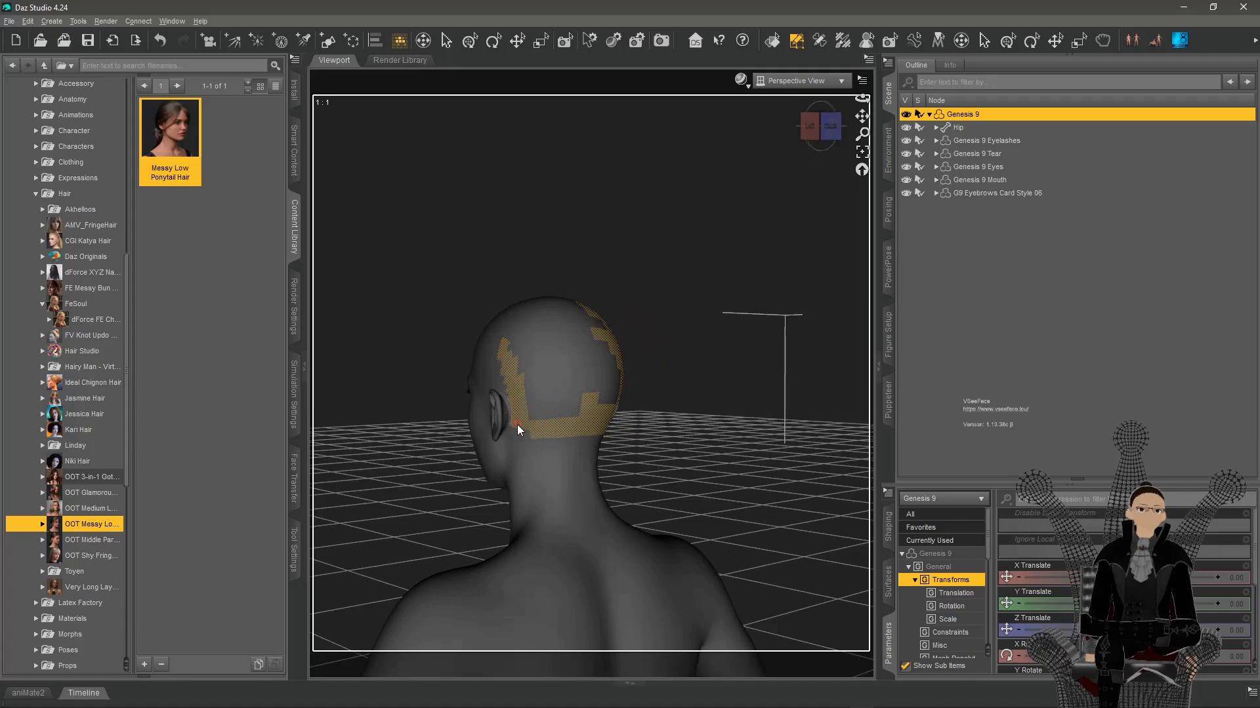
{"action": "middle_click_drag", "start_coordinate": [511, 384], "coordinate": [532, 363]}
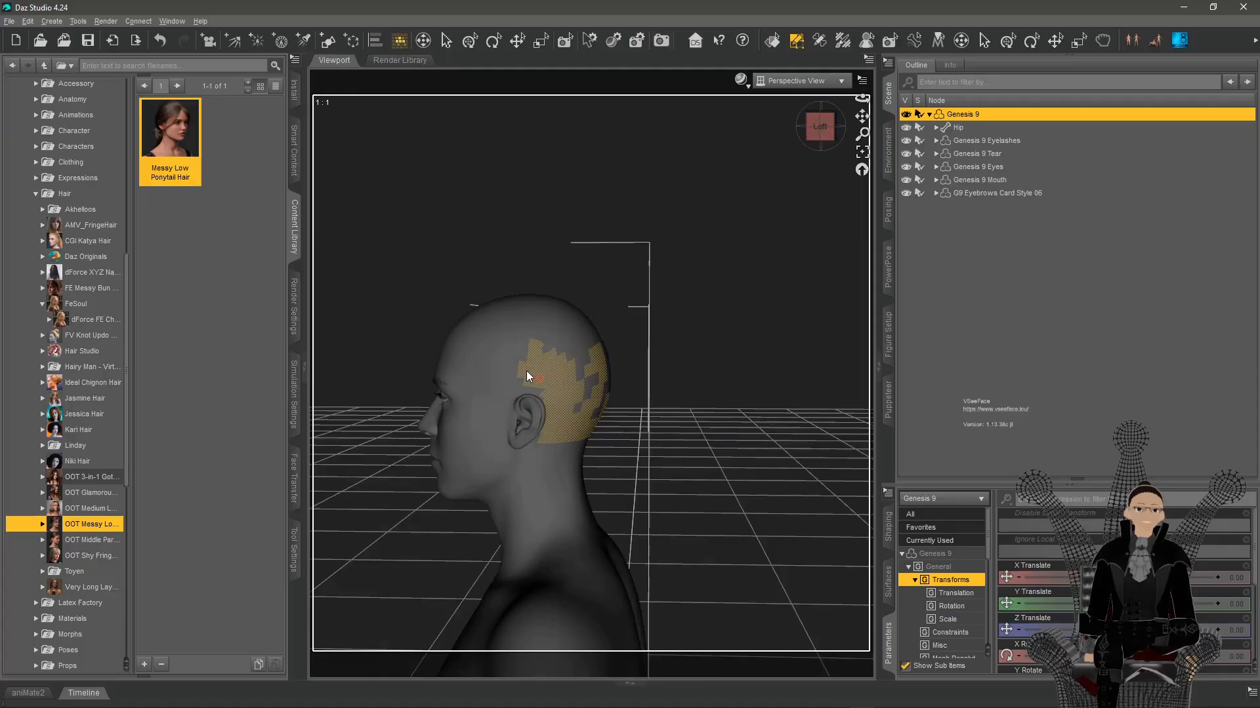
Paint-select the front hairline, the crown and the remaining gaps until the polygon selection covers the whole scalp
{"action": "middle_click_drag", "start_coordinate": [512, 317], "coordinate": [580, 309]}
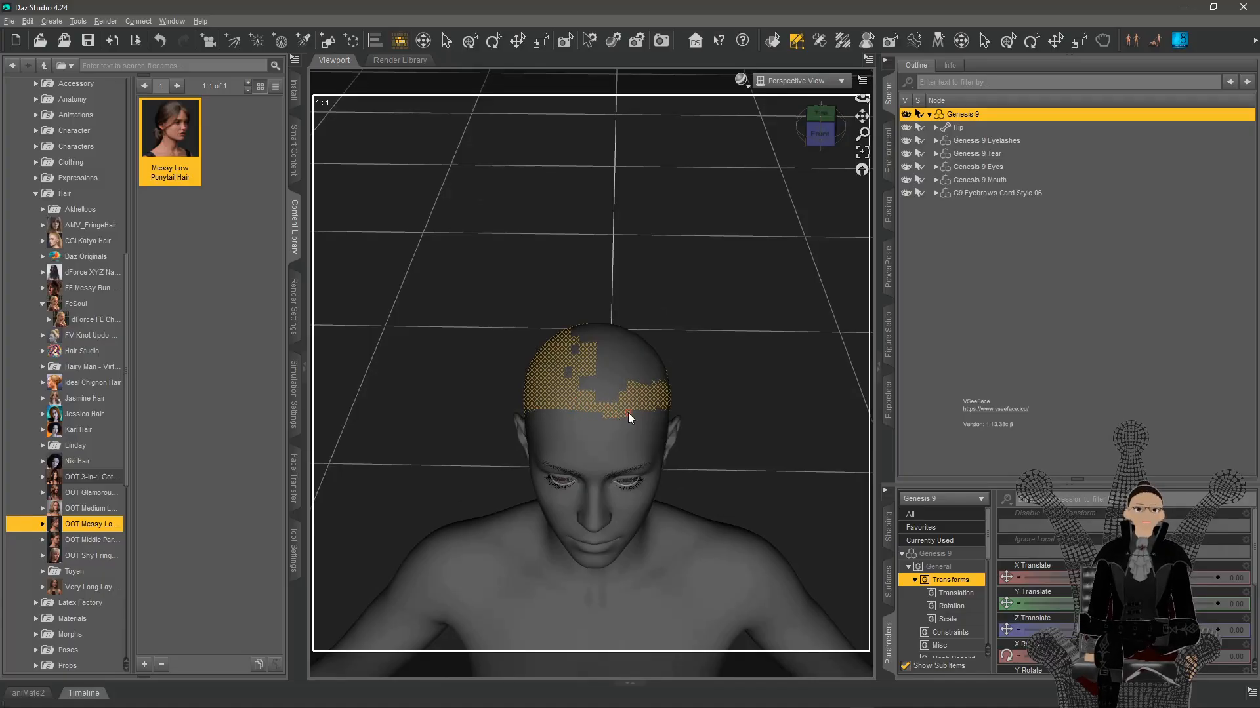
{"action": "middle_click_drag", "start_coordinate": [585, 395], "coordinate": [542, 424]}
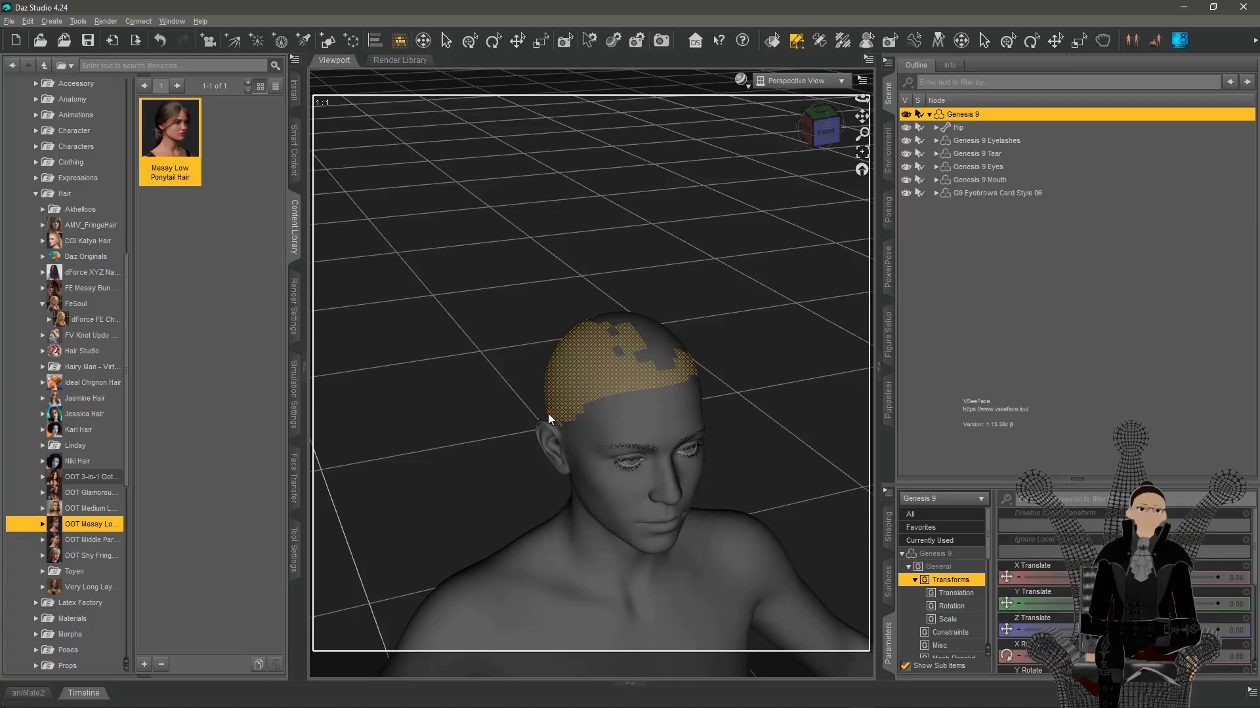
{"action": "middle_click_drag", "start_coordinate": [628, 332], "coordinate": [620, 336]}
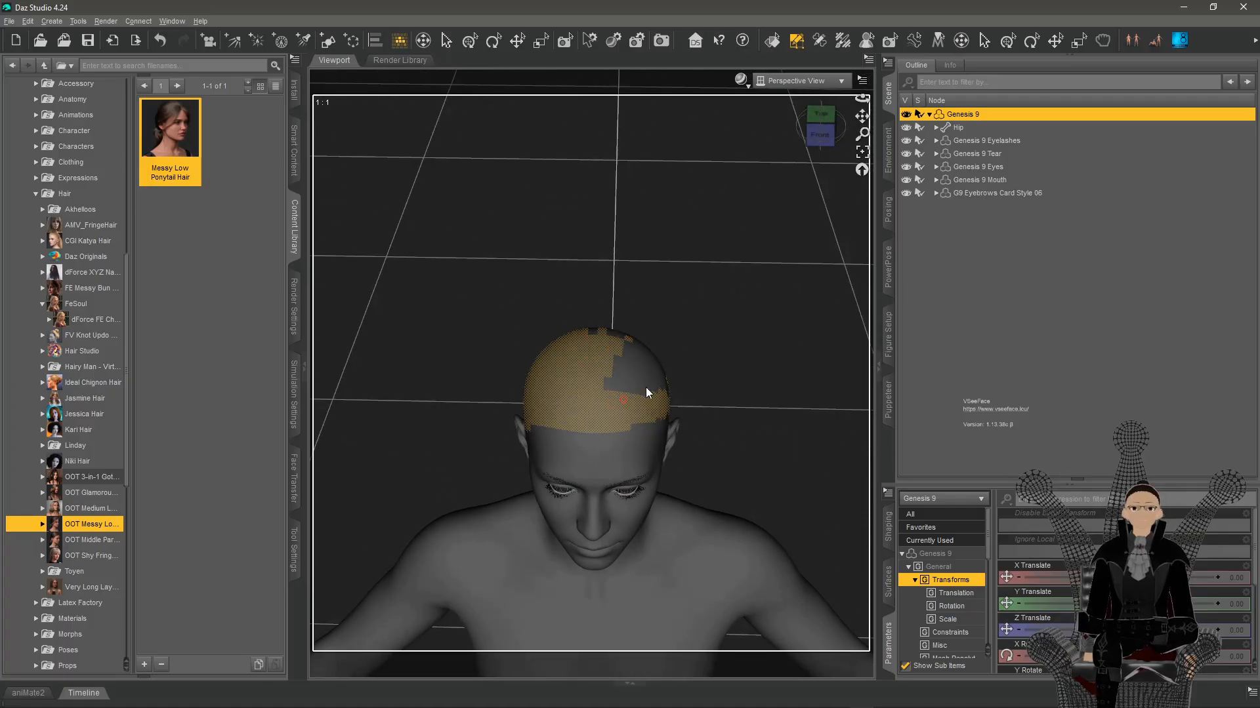
{"action": "middle_click_drag", "start_coordinate": [620, 337], "coordinate": [514, 331]}
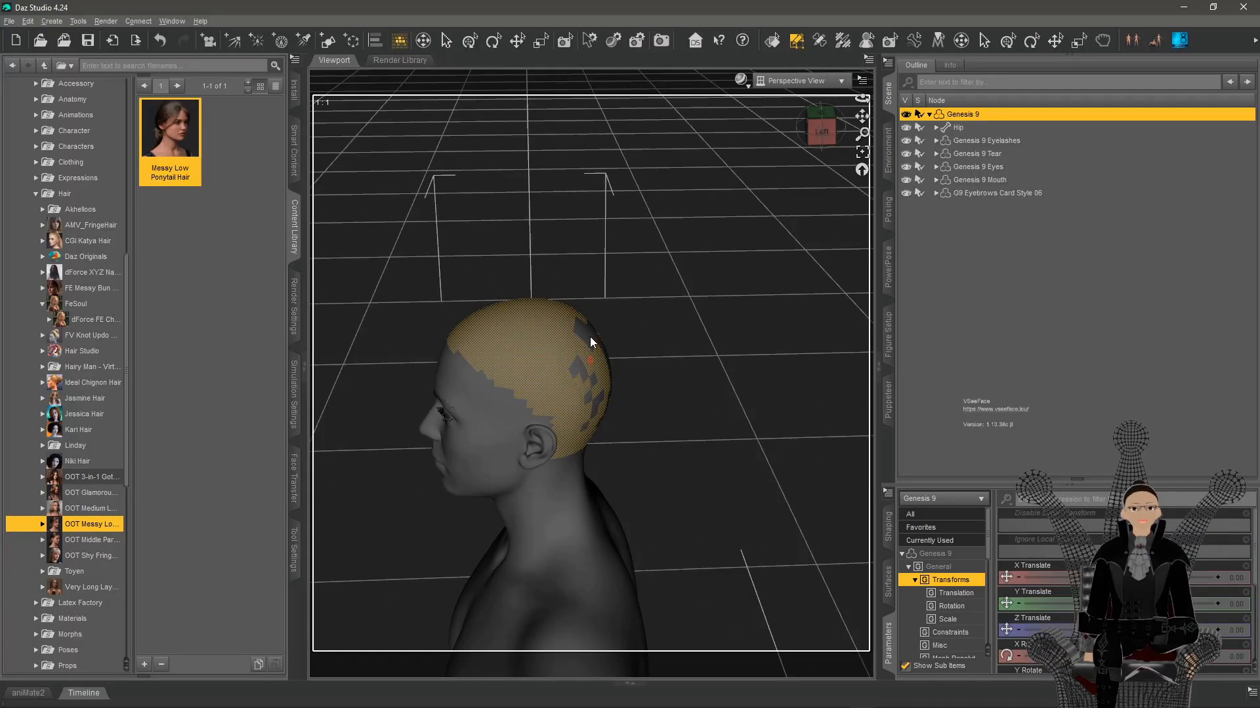
{"action": "middle_click_drag", "start_coordinate": [604, 340], "coordinate": [586, 332]}
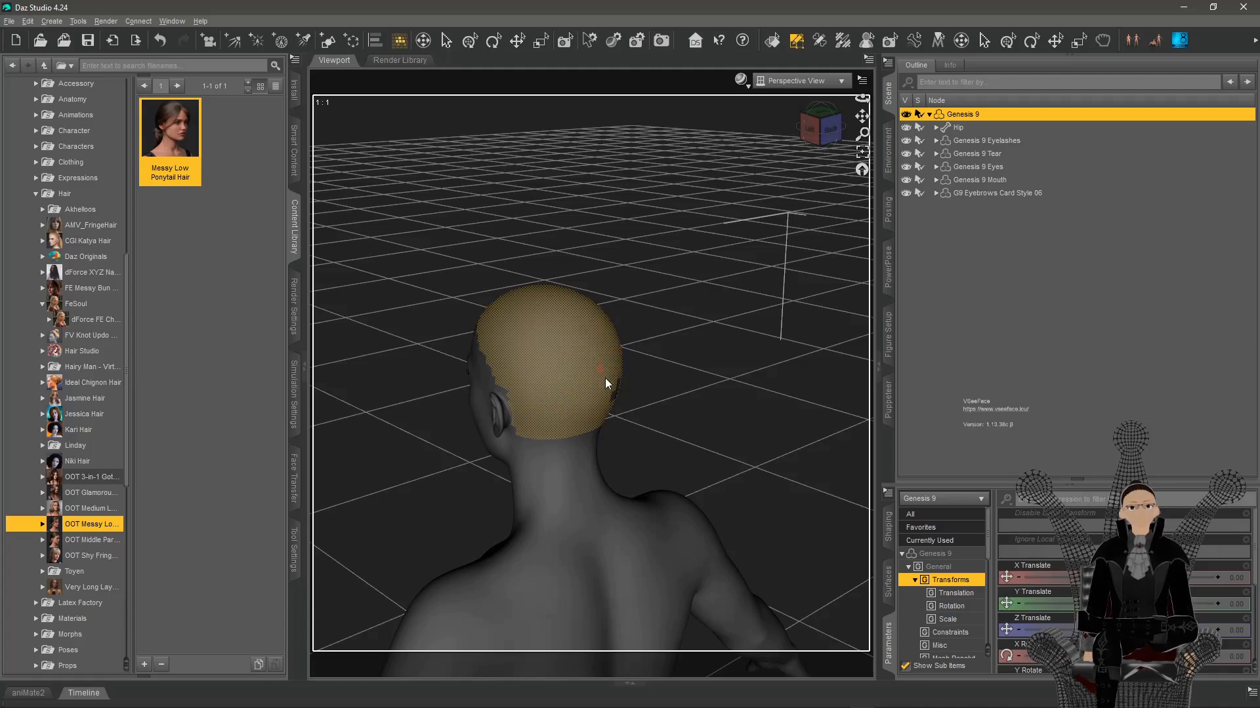
{"action": "middle_click_drag", "start_coordinate": [617, 388], "coordinate": [450, 340]}
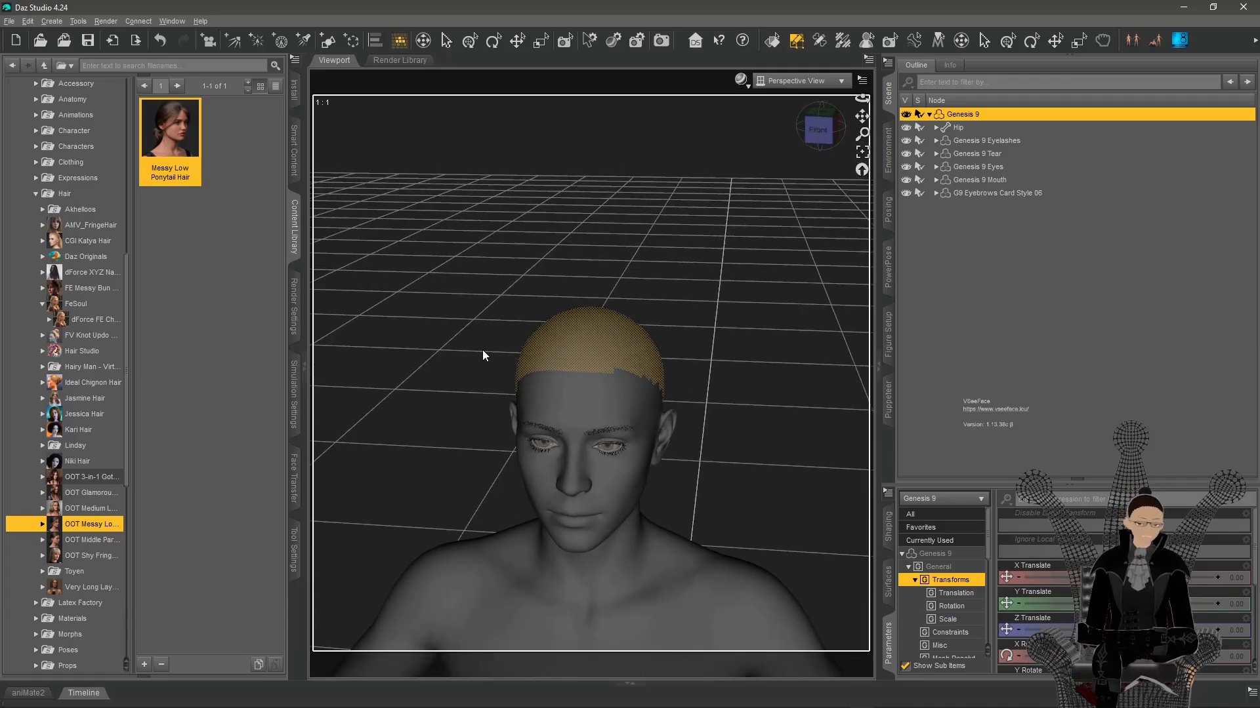
Invert the polygon selection and delete the selected polygons so that only the scalp cap of Genesis 9 remains
{"action": "right_click", "coordinate": [645, 388]}
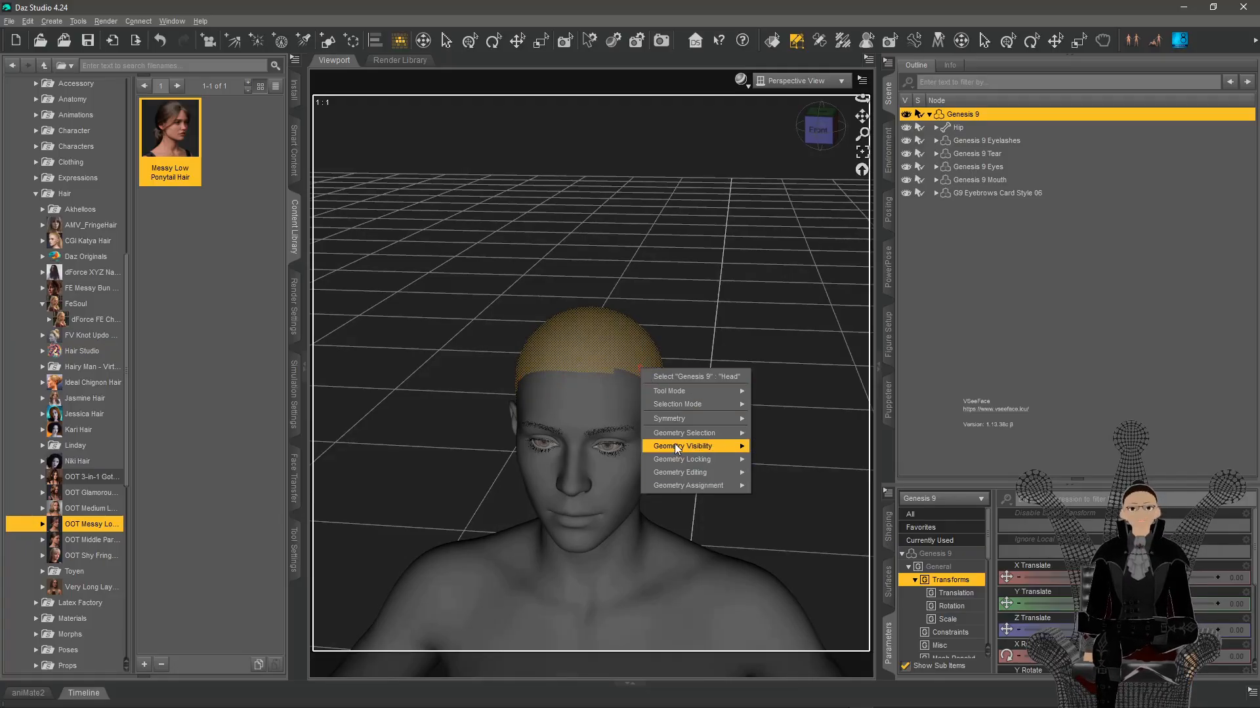
{"action": "mouse_move", "coordinate": [674, 446]}
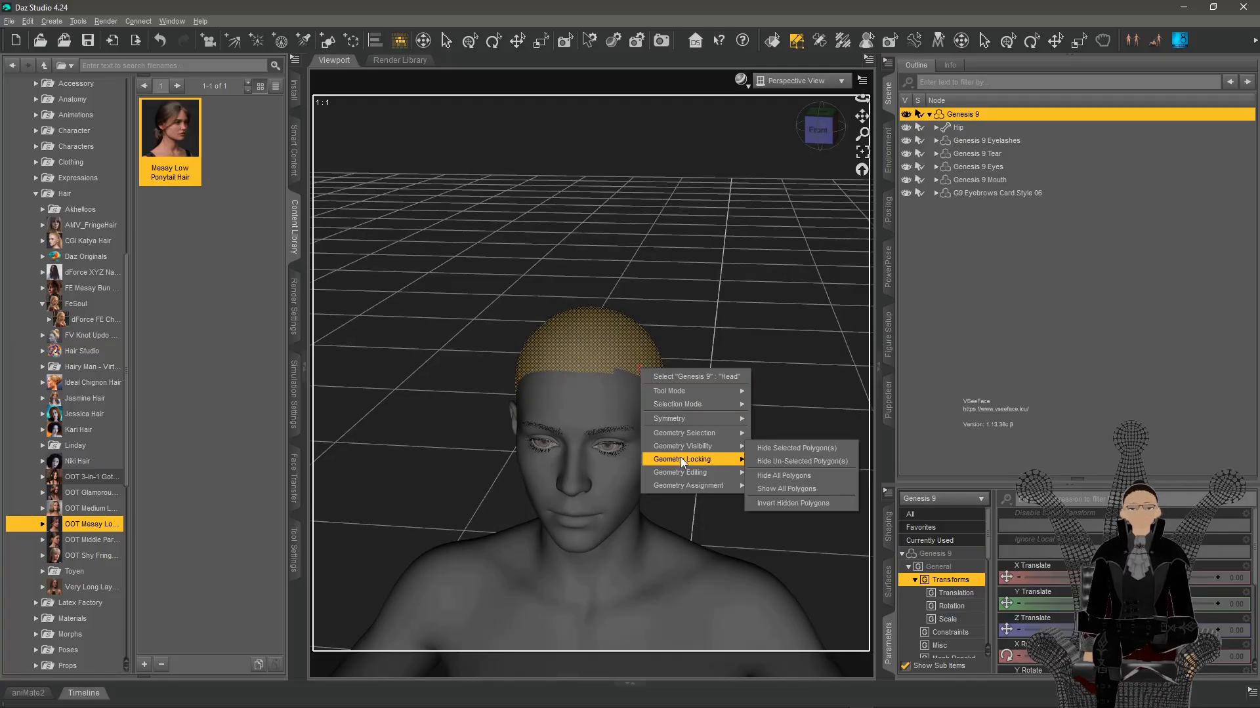
{"action": "mouse_move", "coordinate": [681, 474]}
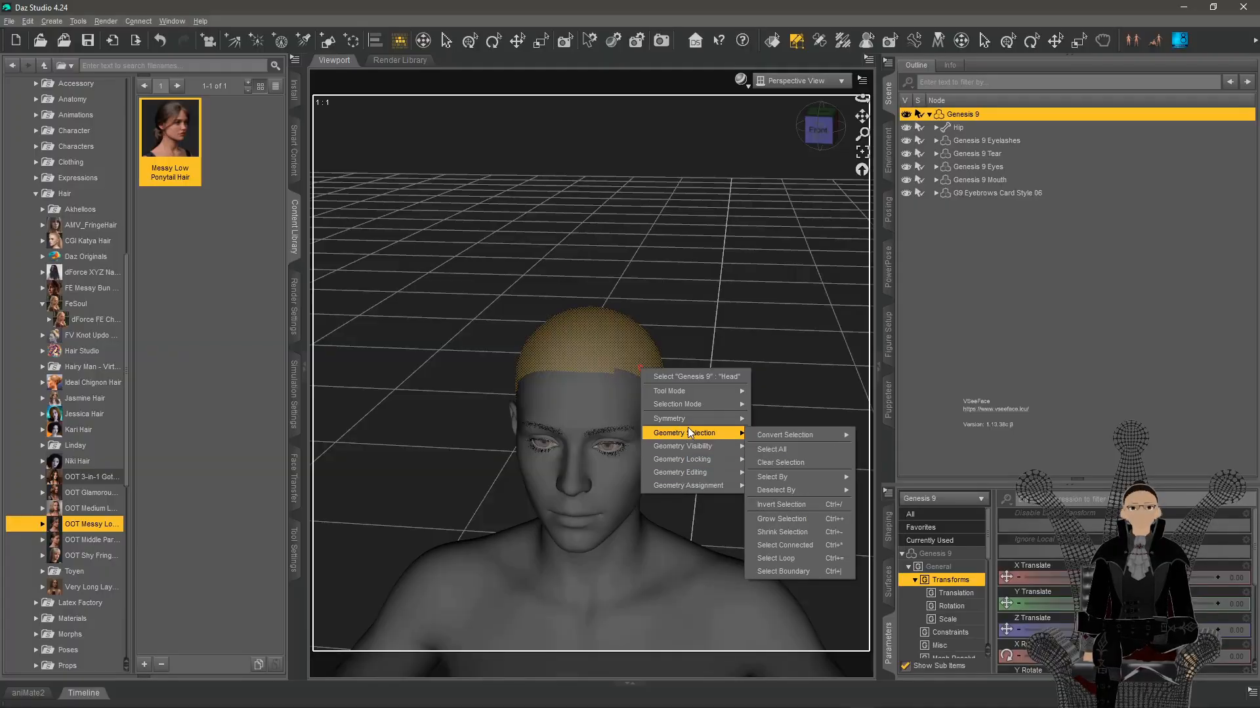
{"action": "left_click", "coordinate": [783, 505]}
{"action": "right_click", "coordinate": [587, 445]}
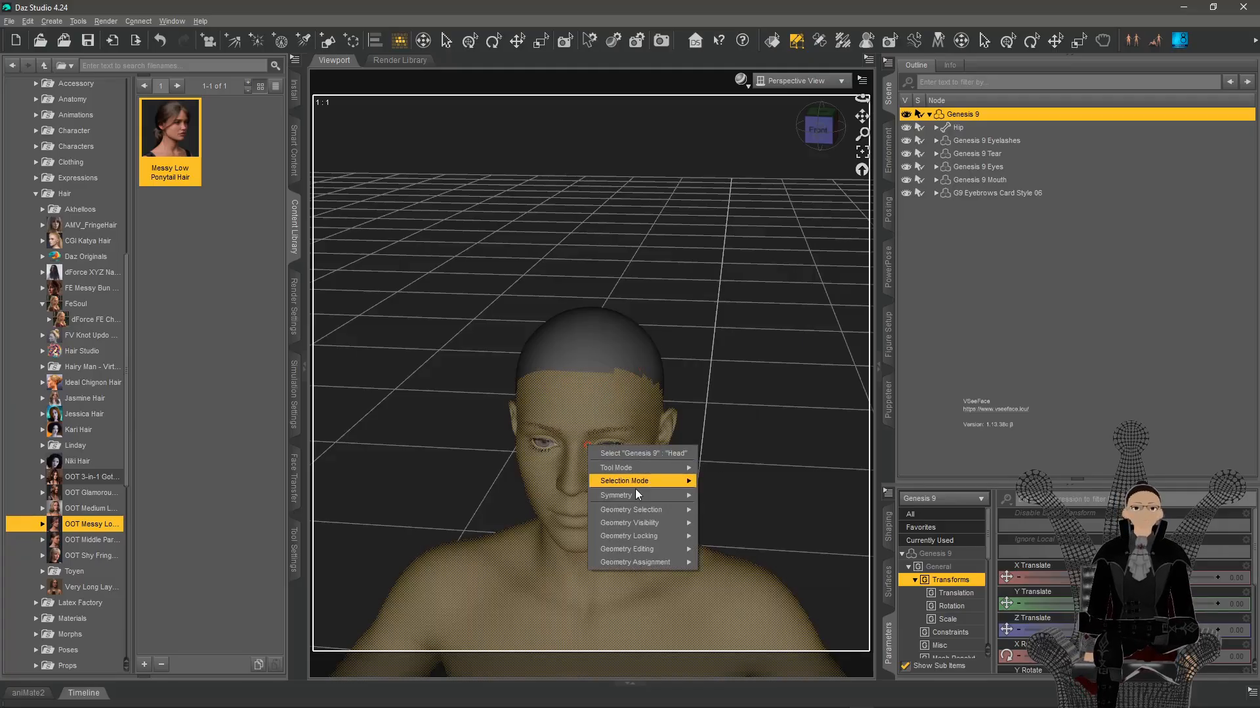
{"action": "mouse_move", "coordinate": [640, 548]}
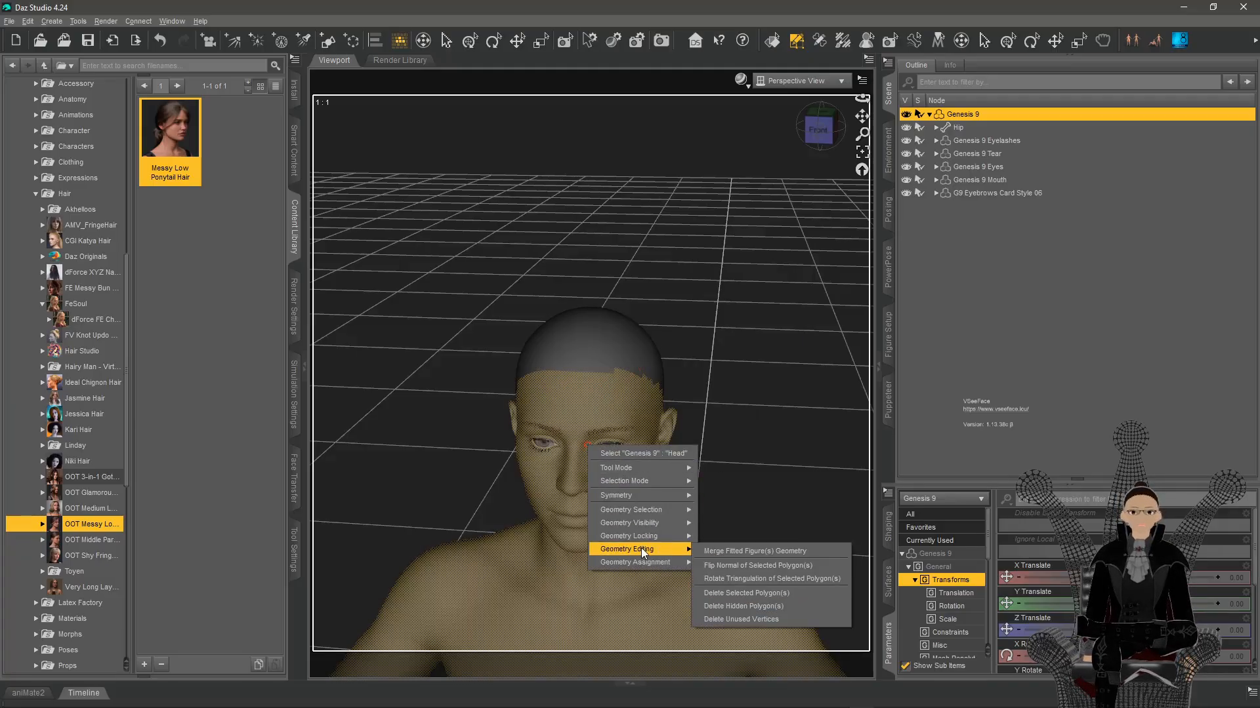
{"action": "left_click", "coordinate": [766, 593]}
{"action": "left_click", "coordinate": [615, 380]}
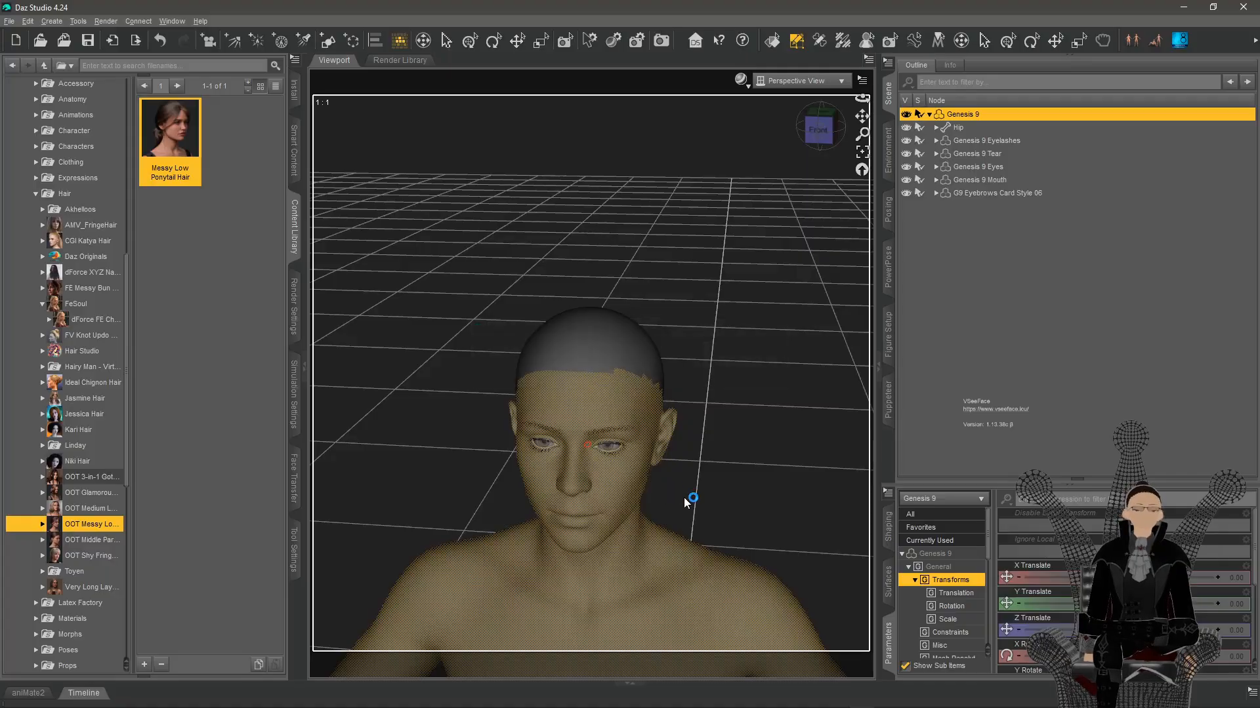
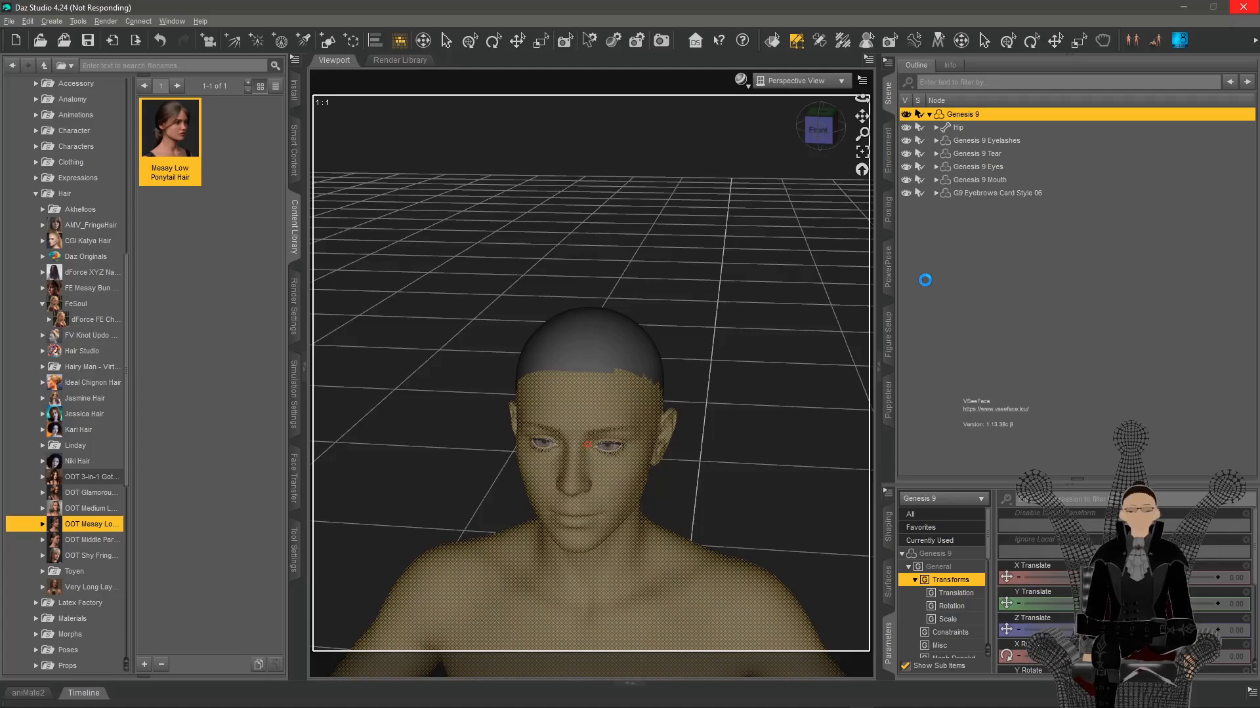
Delete the Genesis 9 Eyelashes, Tear, Eyes and Mouth and the G9 Eyebrows Card Style 06 from the scene
{"action": "left_click", "coordinate": [959, 142]}
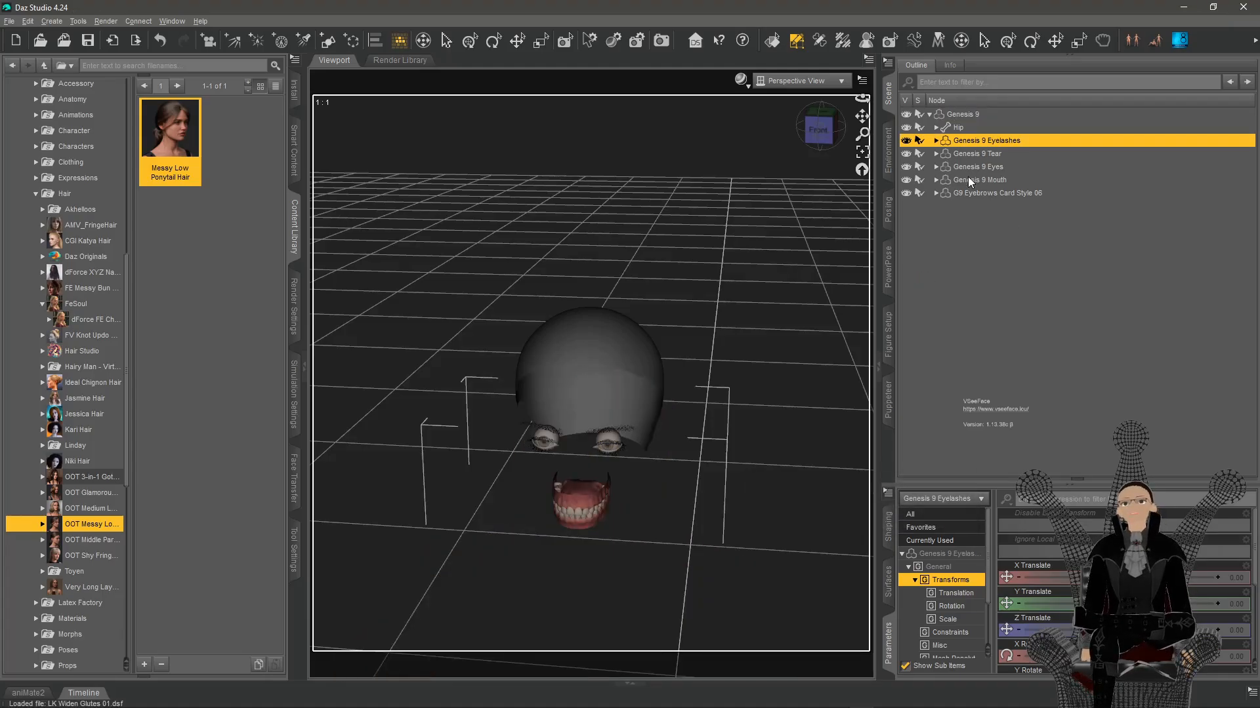
{"action": "left_click", "coordinate": [969, 178], "text": "shift"}
{"action": "key", "text": "Delete"}
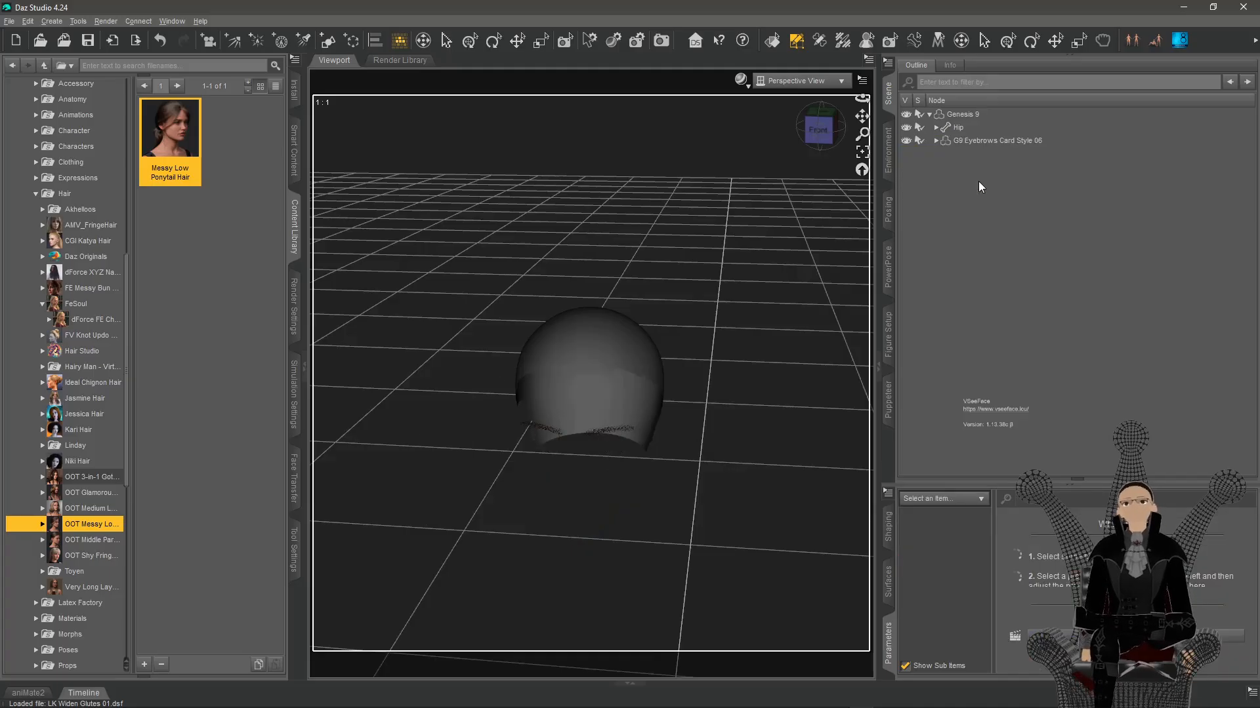
{"action": "left_click", "coordinate": [978, 138]}
{"action": "key", "text": "Delete"}
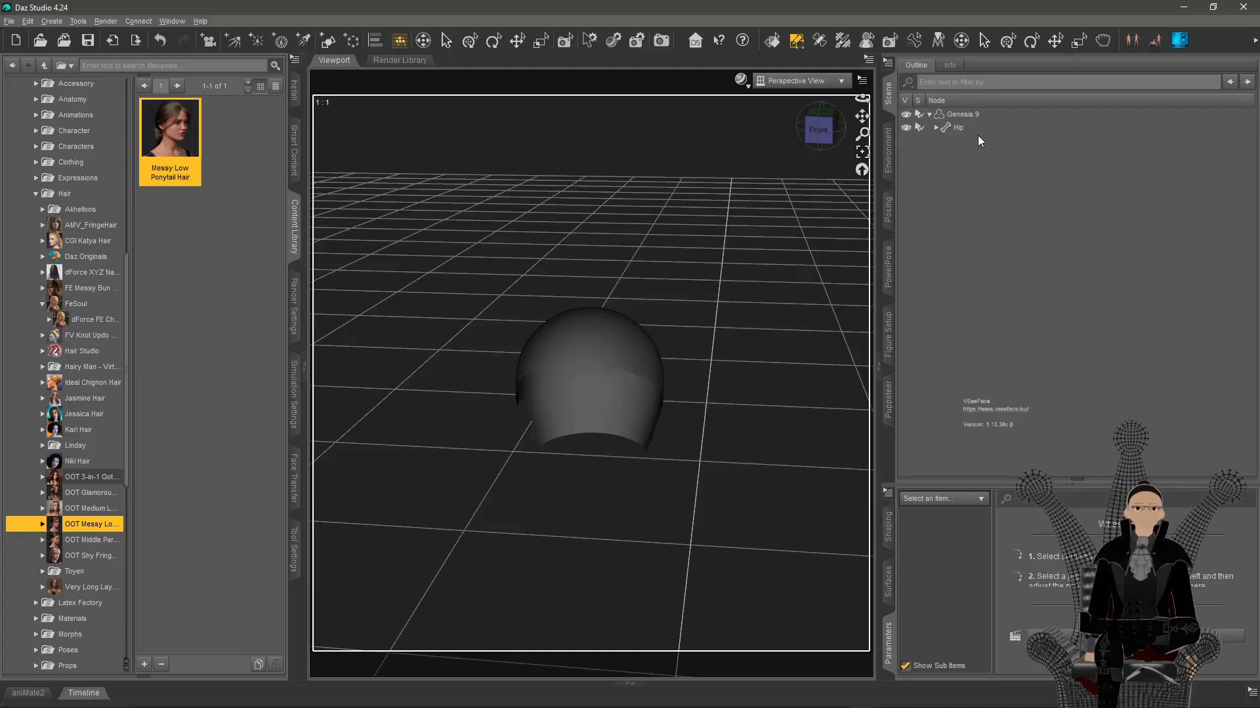
{"action": "middle_click_drag", "start_coordinate": [626, 329], "coordinate": [565, 312]}
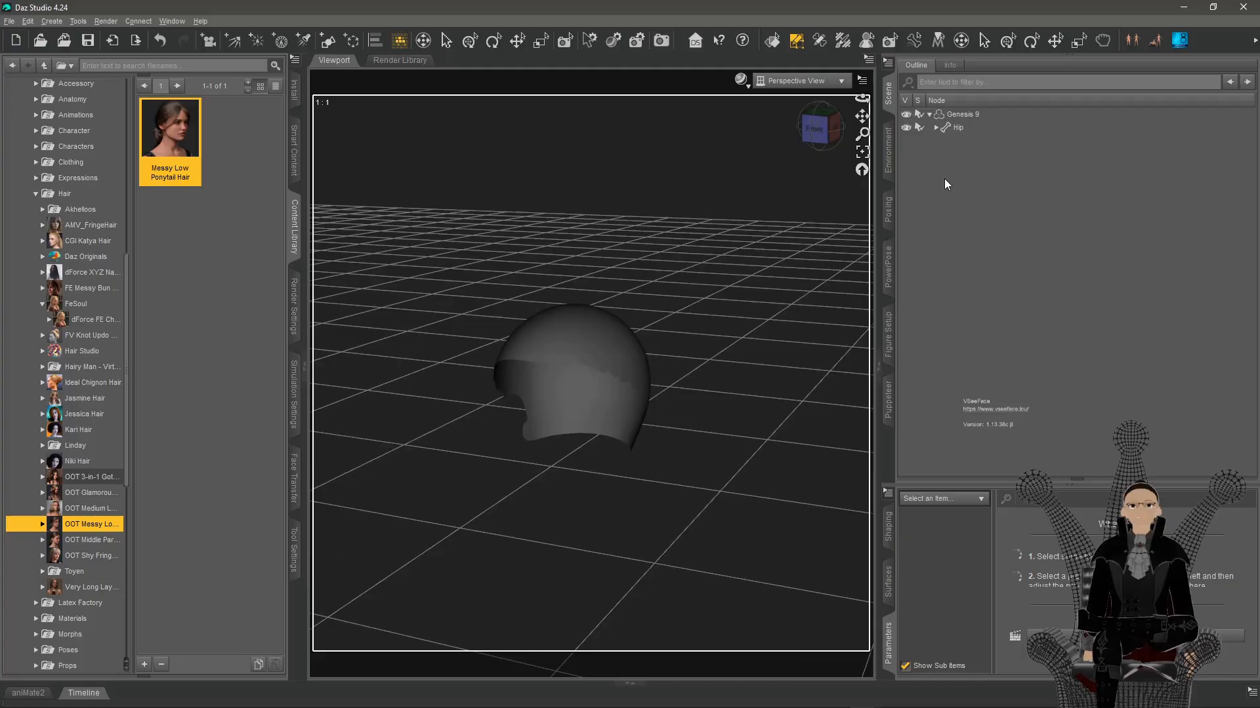
Add the FE Messy Bun Updo Hair from the hair content library to the Genesis 9 scalp cap
{"action": "left_click", "coordinate": [959, 116]}
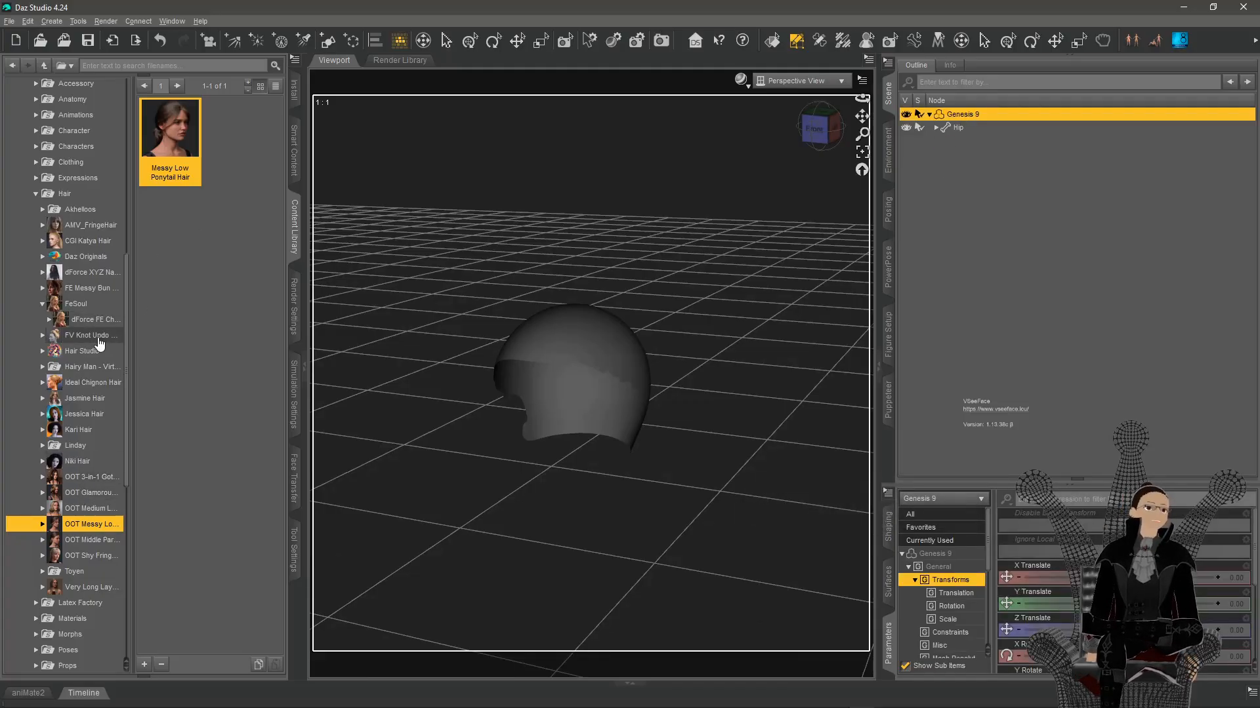
{"action": "left_click", "coordinate": [89, 288]}
{"action": "double_click", "coordinate": [170, 135]}
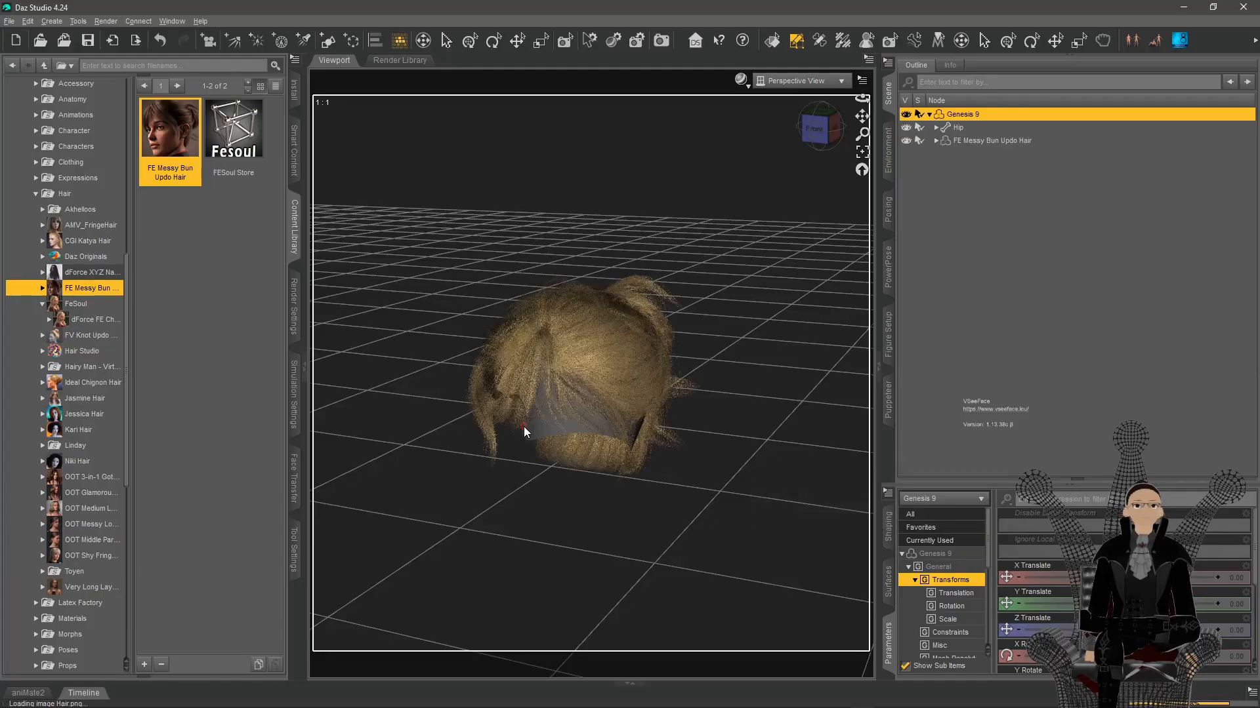
{"action": "middle_click_drag", "start_coordinate": [524, 426], "coordinate": [597, 405]}
{"action": "mouse_move", "coordinate": [570, 512]}
{"action": "middle_mouse_down"}
{"action": "mouse_move", "coordinate": [643, 509]}
{"action": "mouse_move", "coordinate": [593, 436]}
{"action": "mouse_move", "coordinate": [570, 502]}
{"action": "middle_mouse_up"}
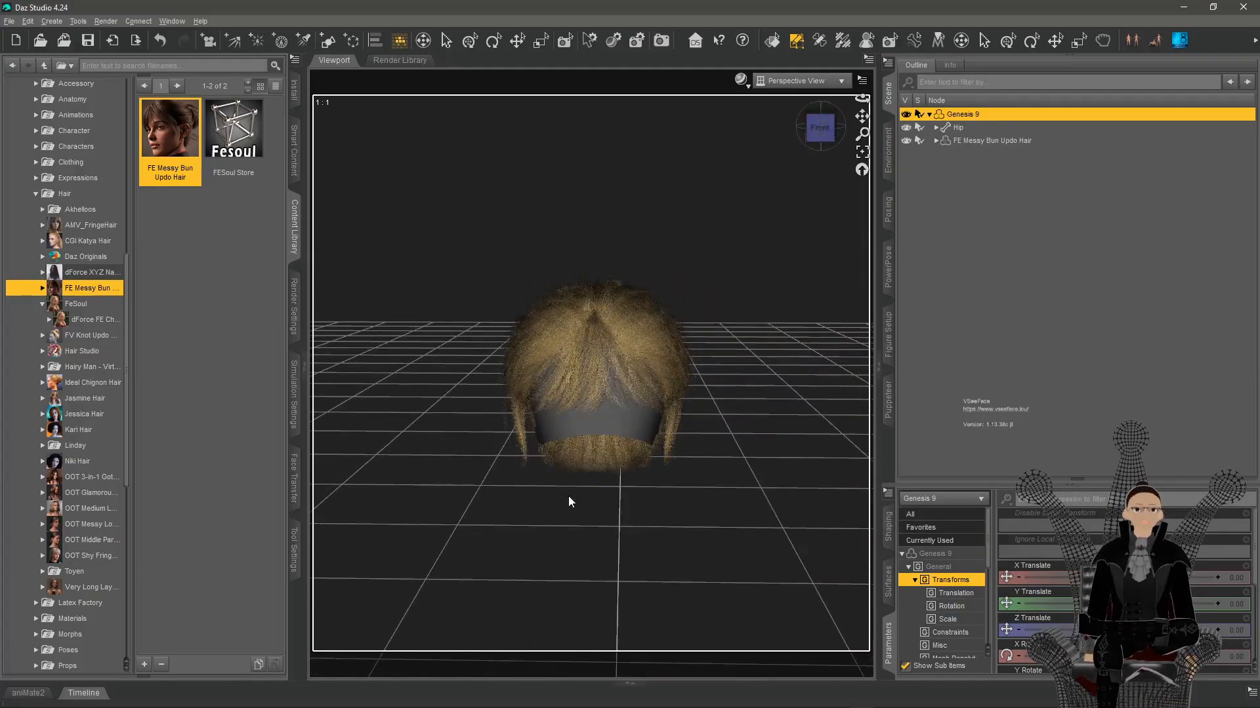
Export the scene as the Wavefront Object HAIR_DEO into the HAIR folder with Triangulate N-gons enabled
{"action": "left_click", "coordinate": [9, 21]}
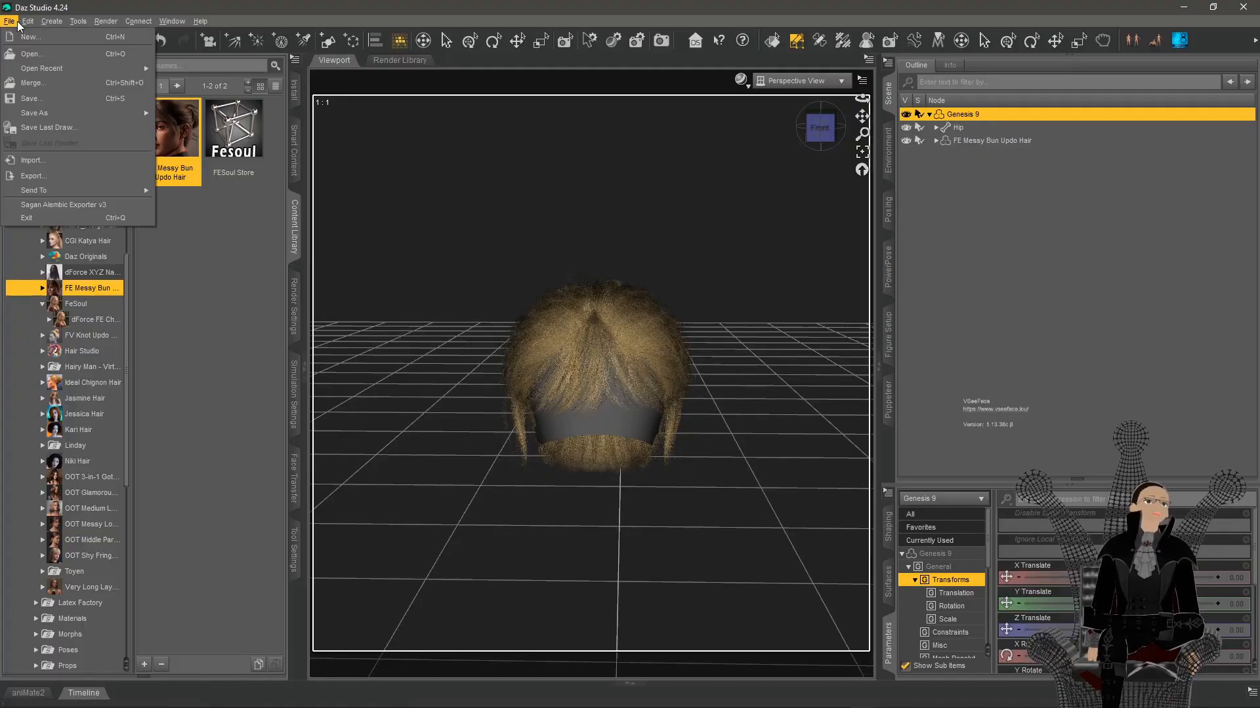
{"action": "left_click", "coordinate": [39, 173]}
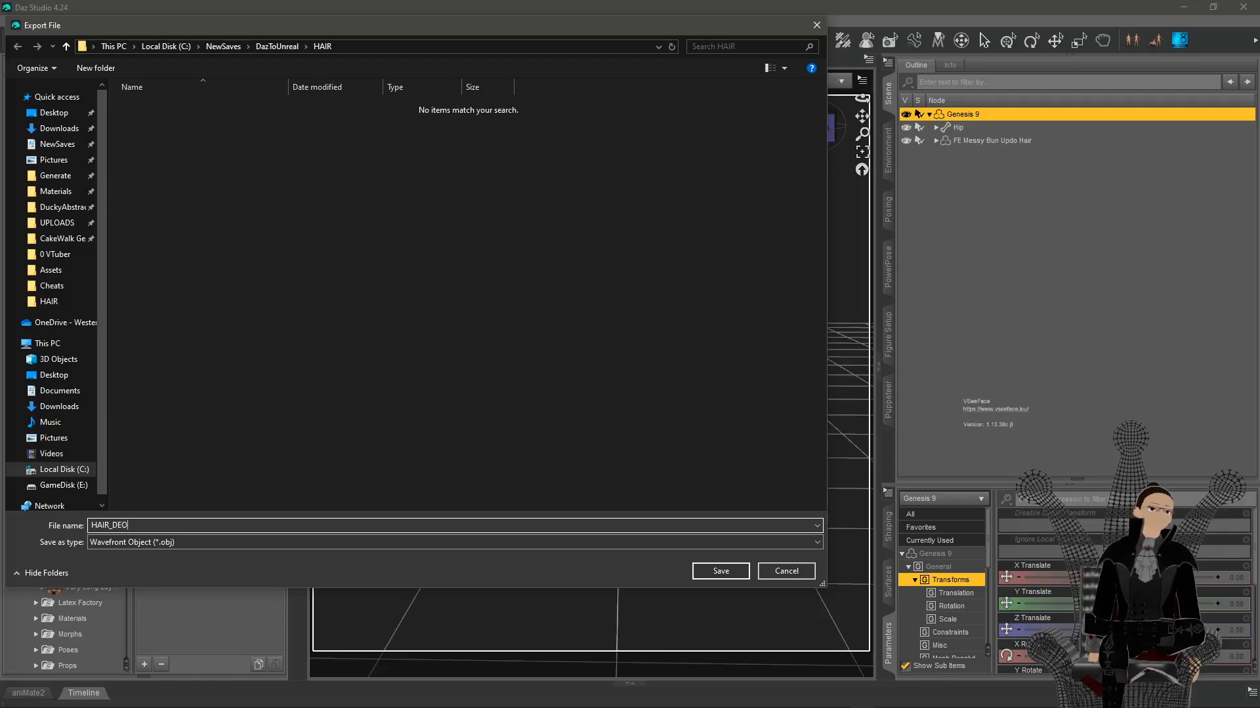
{"action": "key", "text": "Return"}
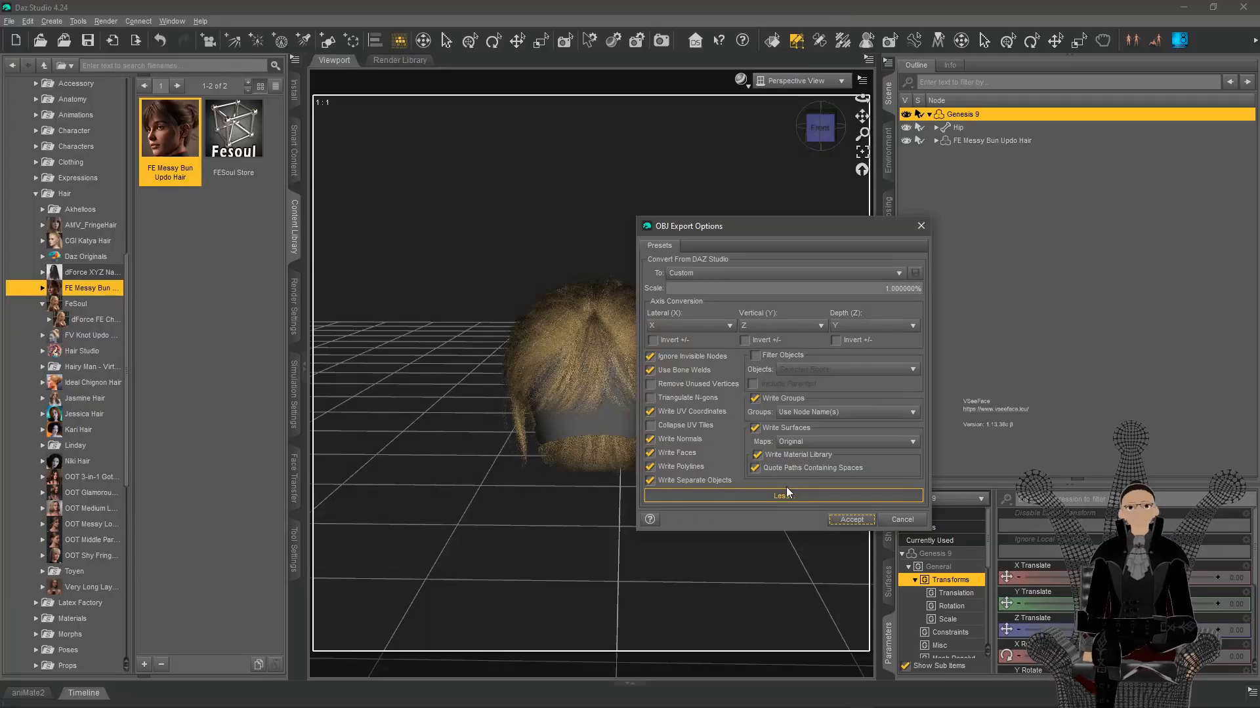
{"action": "left_click", "coordinate": [682, 398]}
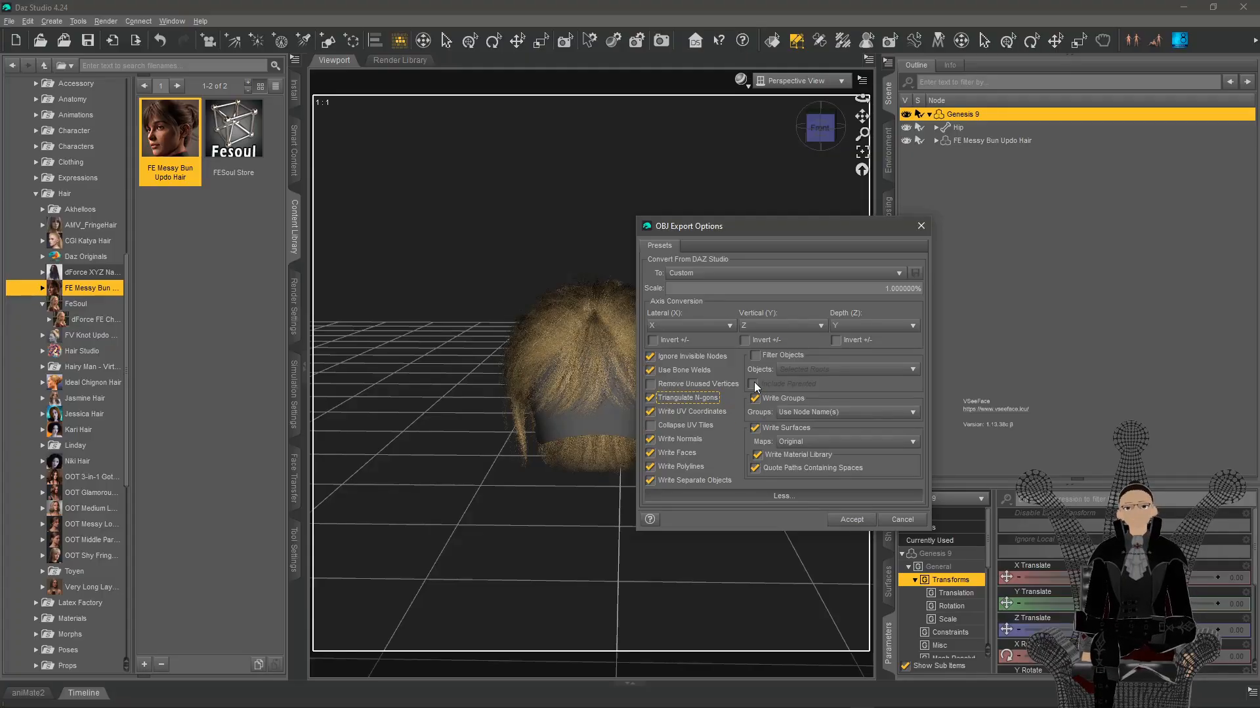
{"action": "left_click", "coordinate": [836, 521]}
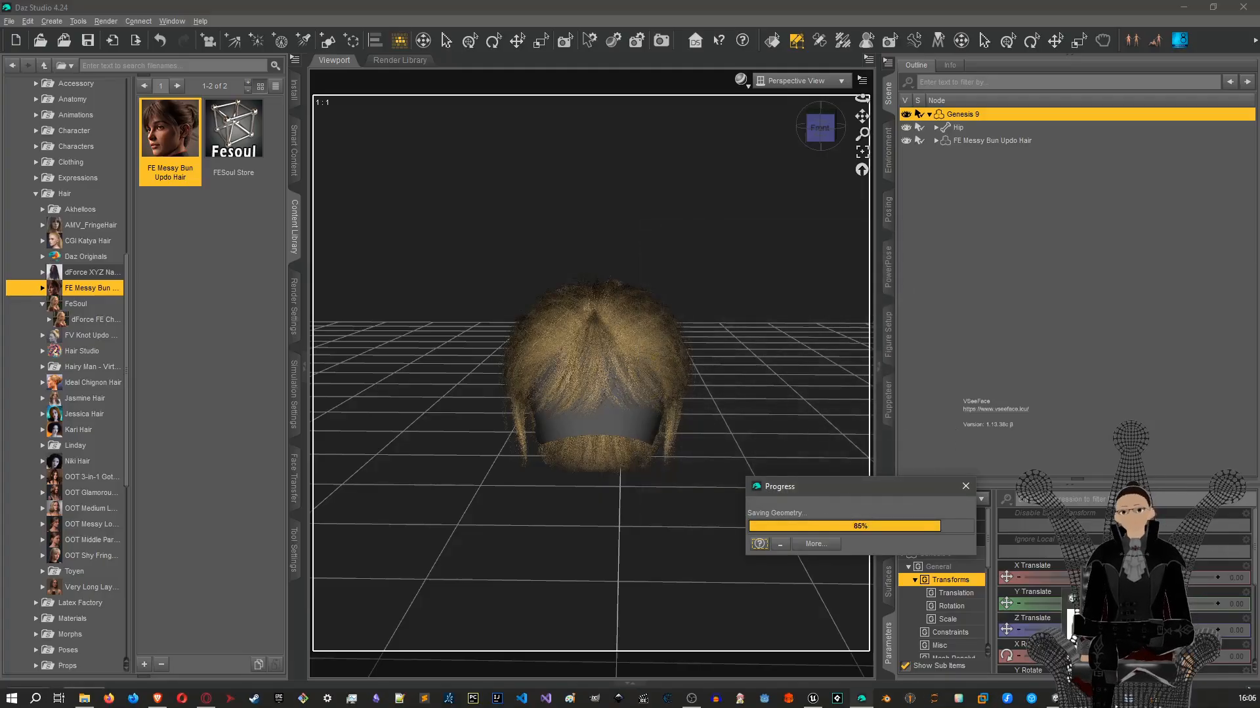
Switch to Blender, start a Wavefront OBJ import and choose HAIR_DEMO.obj from the HAIR folder
{"action": "left_click", "coordinate": [1080, 699]}
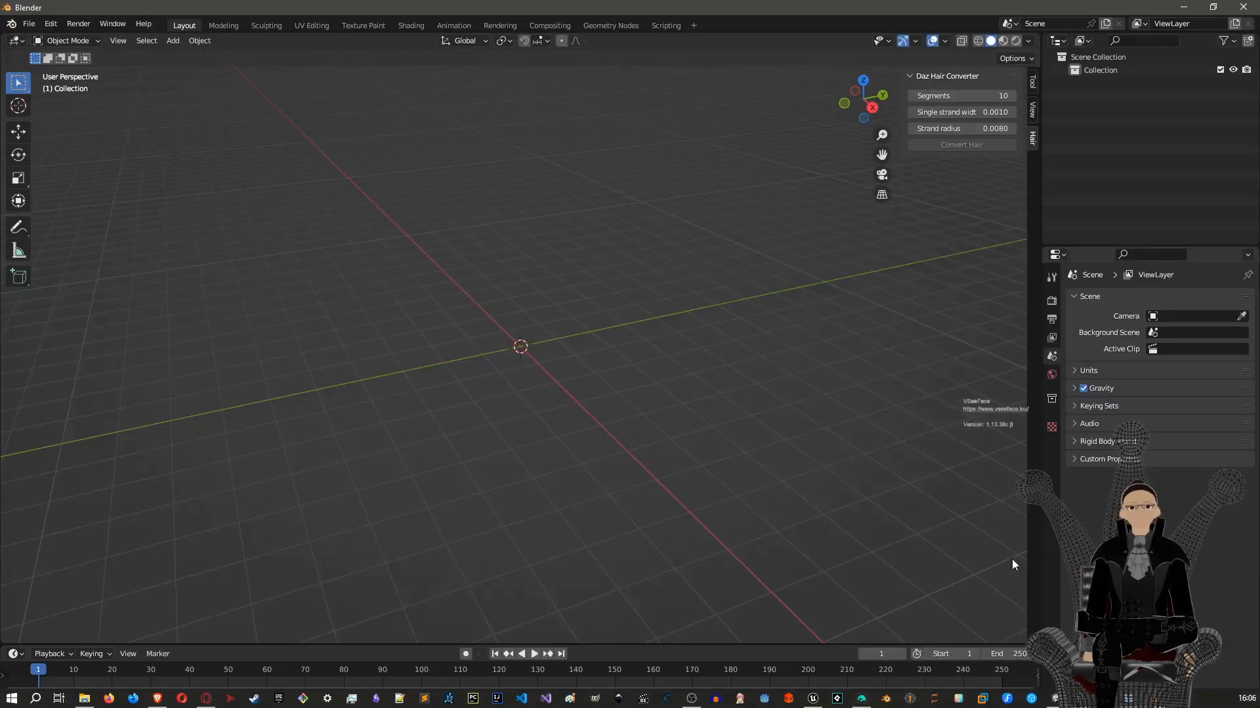
{"action": "left_click", "coordinate": [29, 23]}
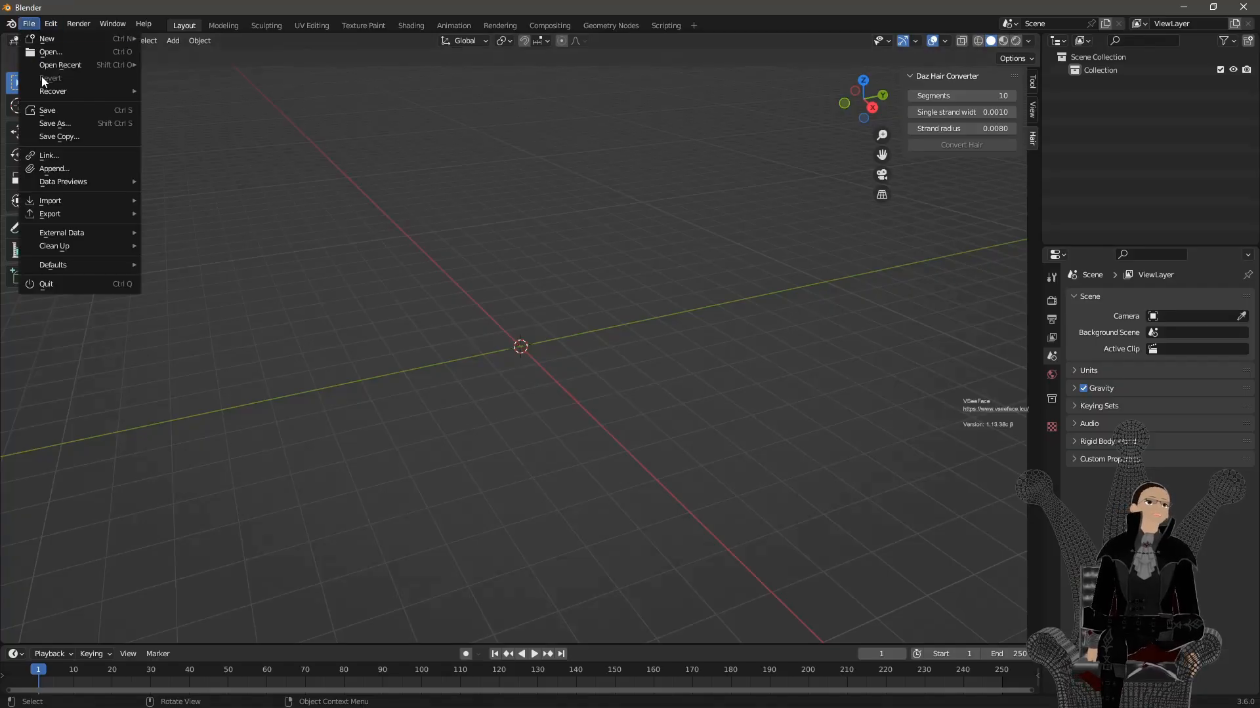
{"action": "mouse_move", "coordinate": [65, 198]}
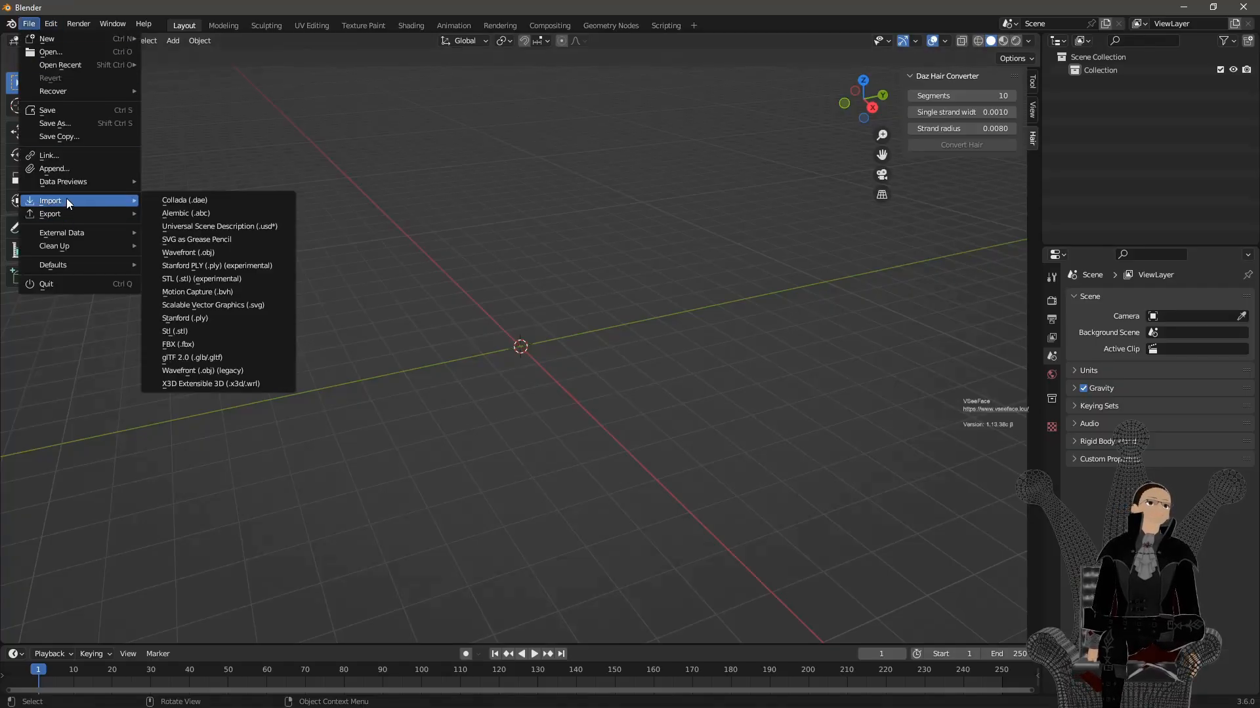
{"action": "left_click", "coordinate": [217, 253]}
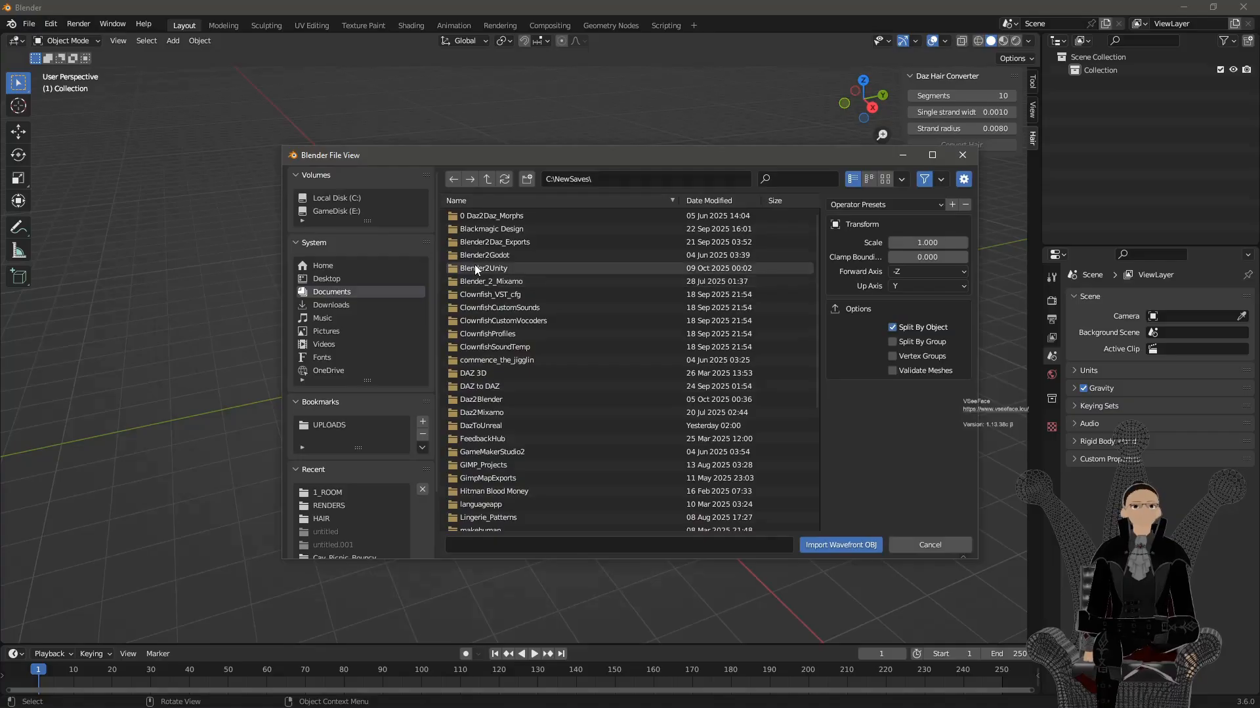
{"action": "left_click", "coordinate": [341, 518]}
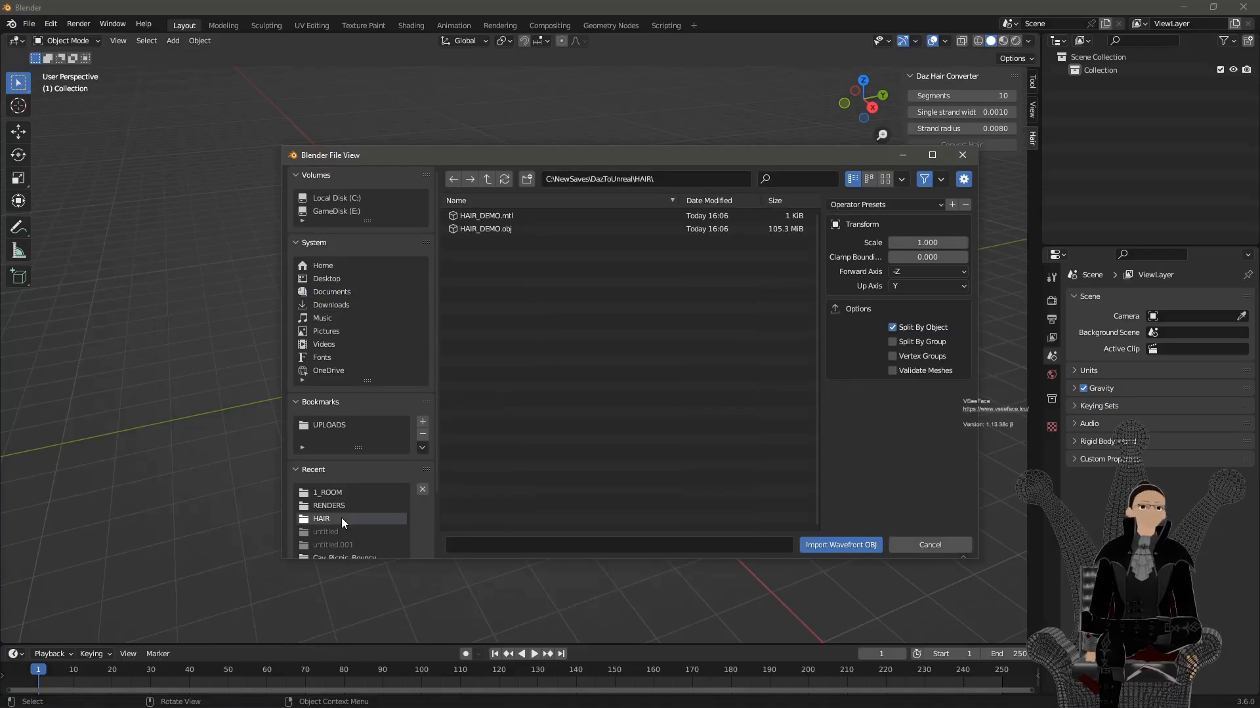
{"action": "left_click", "coordinate": [503, 229]}
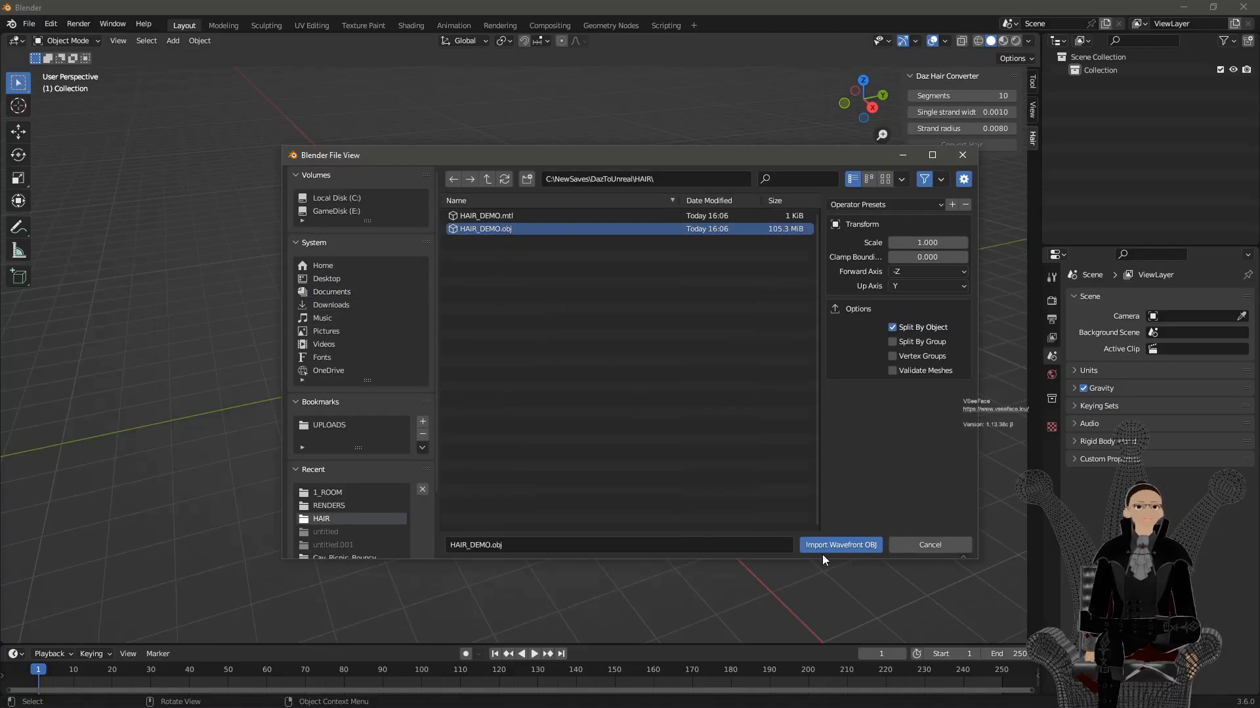
Set the forward axis to -Y and the up axis to Z, and import the OBJ file
{"action": "left_click", "coordinate": [921, 273]}
{"action": "left_click", "coordinate": [921, 273]}
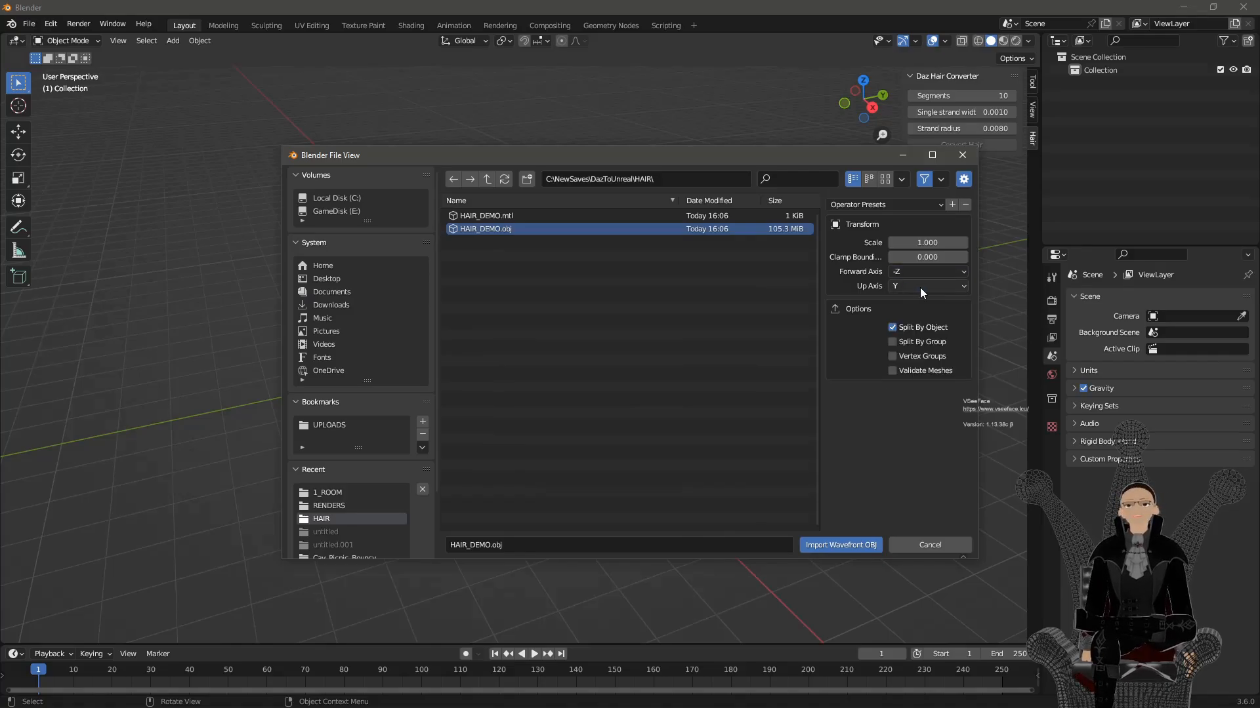
{"action": "left_click", "coordinate": [920, 287]}
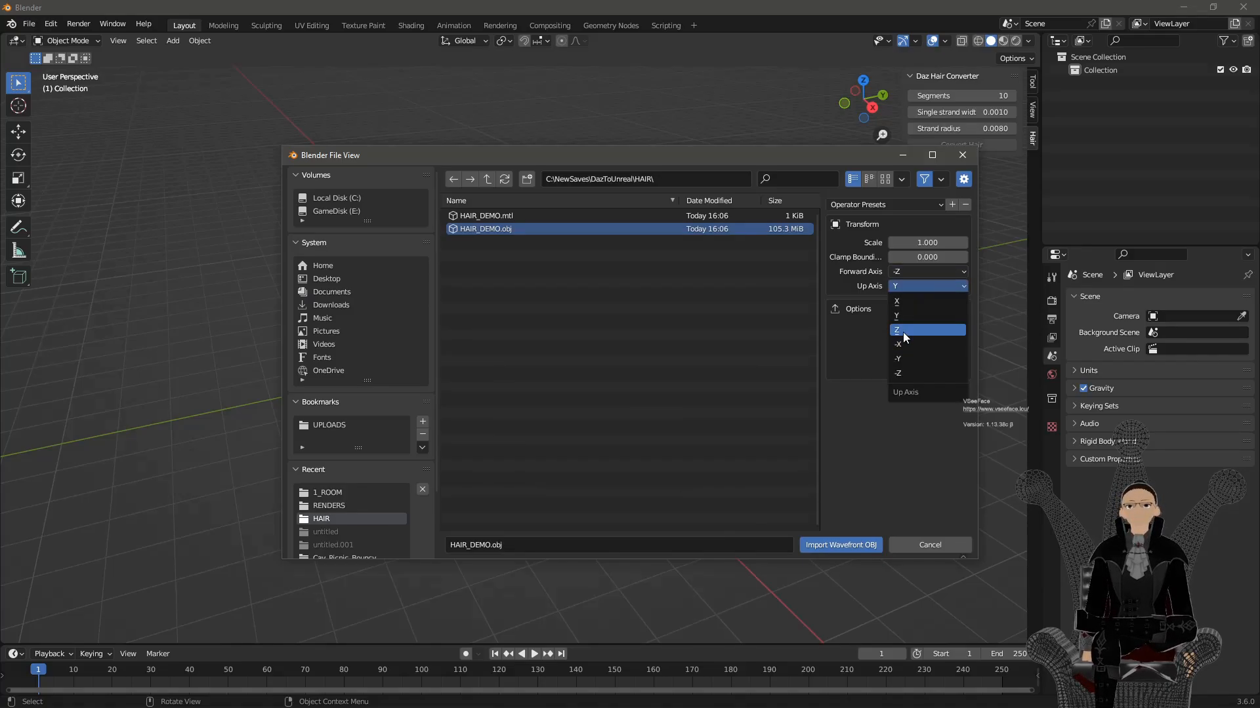
{"action": "left_click", "coordinate": [902, 331]}
{"action": "left_click", "coordinate": [928, 274]}
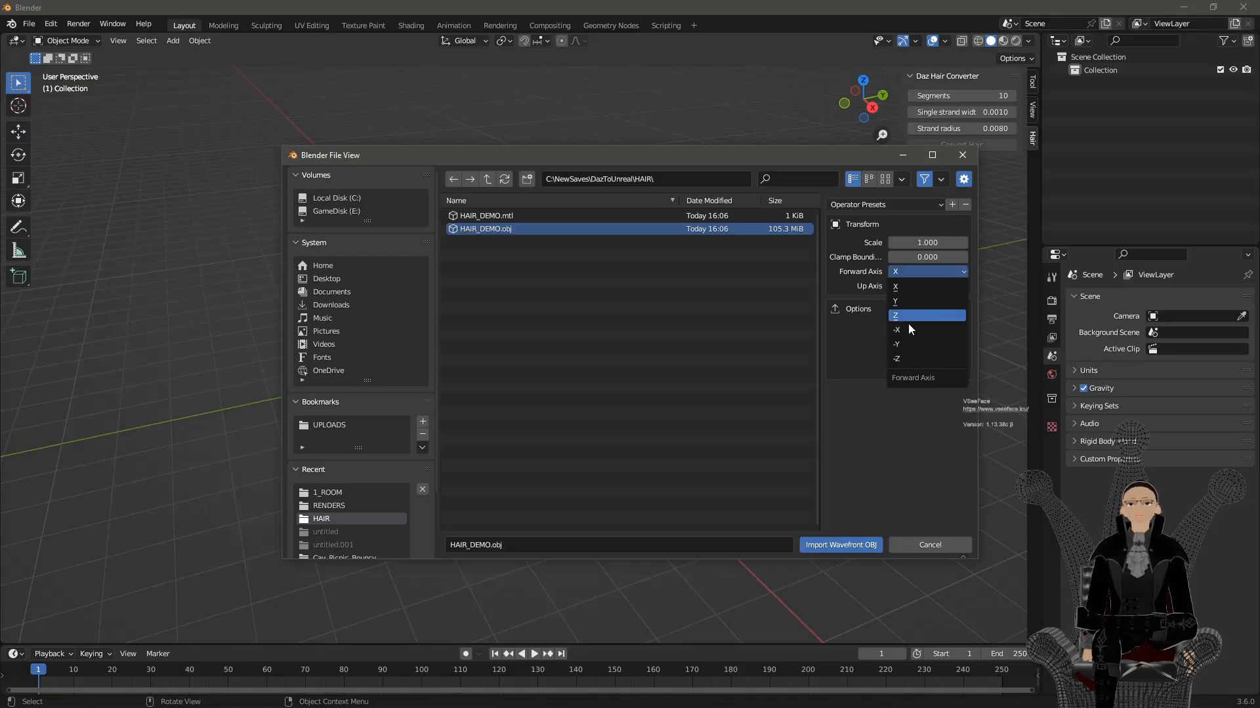
{"action": "left_click", "coordinate": [911, 344]}
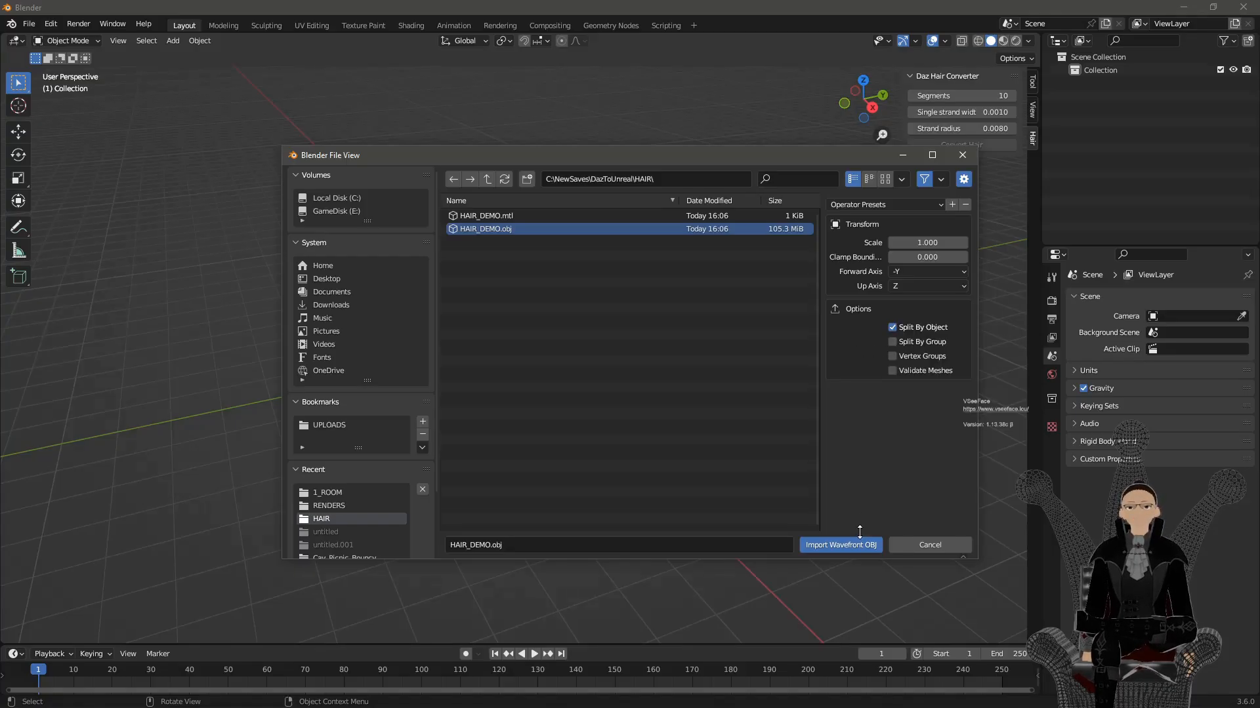
{"action": "left_click", "coordinate": [890, 372]}
{"action": "left_click", "coordinate": [824, 543]}
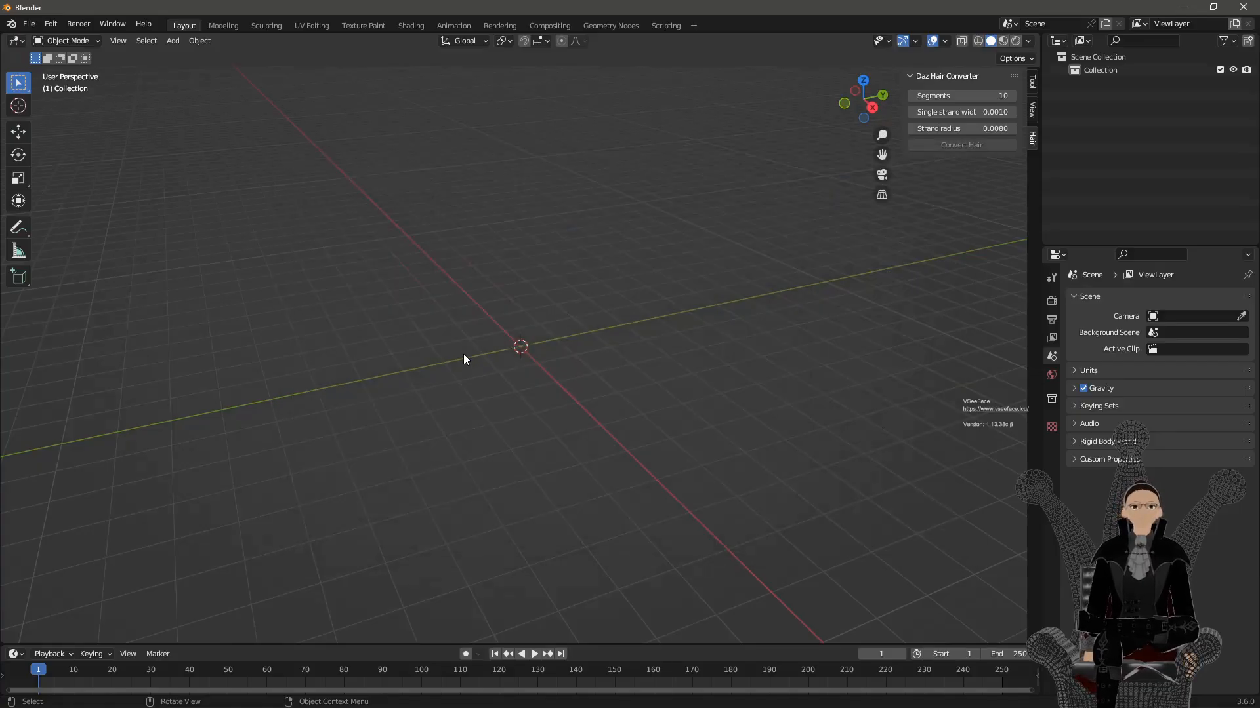
Select only the Genesis9 scalp cap and show its particle system settings
{"action": "middle_click_drag", "start_coordinate": [459, 338], "coordinate": [488, 444]}
{"action": "scroll", "coordinate": [554, 303], "scroll_direction": "up", "scroll_amount": 6}
{"action": "scroll", "coordinate": [492, 354], "scroll_direction": "up", "scroll_amount": 2}
{"action": "scroll", "coordinate": [494, 345], "scroll_direction": "up", "scroll_amount": 3}
{"action": "middle_click_drag", "start_coordinate": [497, 318], "coordinate": [474, 446], "text": "shift"}
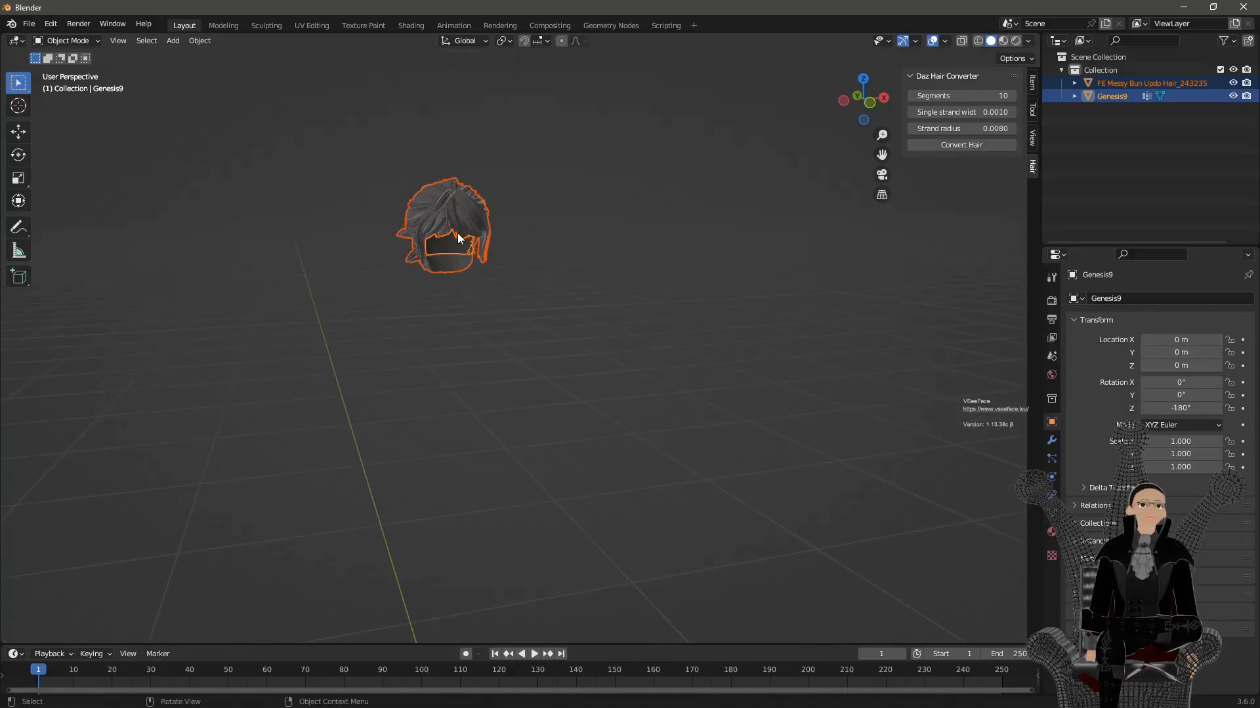
{"action": "left_click", "coordinate": [458, 235]}
{"action": "scroll", "coordinate": [459, 221], "scroll_direction": "up", "scroll_amount": 4}
{"action": "middle_click_drag", "start_coordinate": [461, 256], "coordinate": [509, 375], "text": "shift"}
{"action": "middle_click_drag", "start_coordinate": [458, 293], "coordinate": [426, 262]}
{"action": "left_click", "coordinate": [373, 217]}
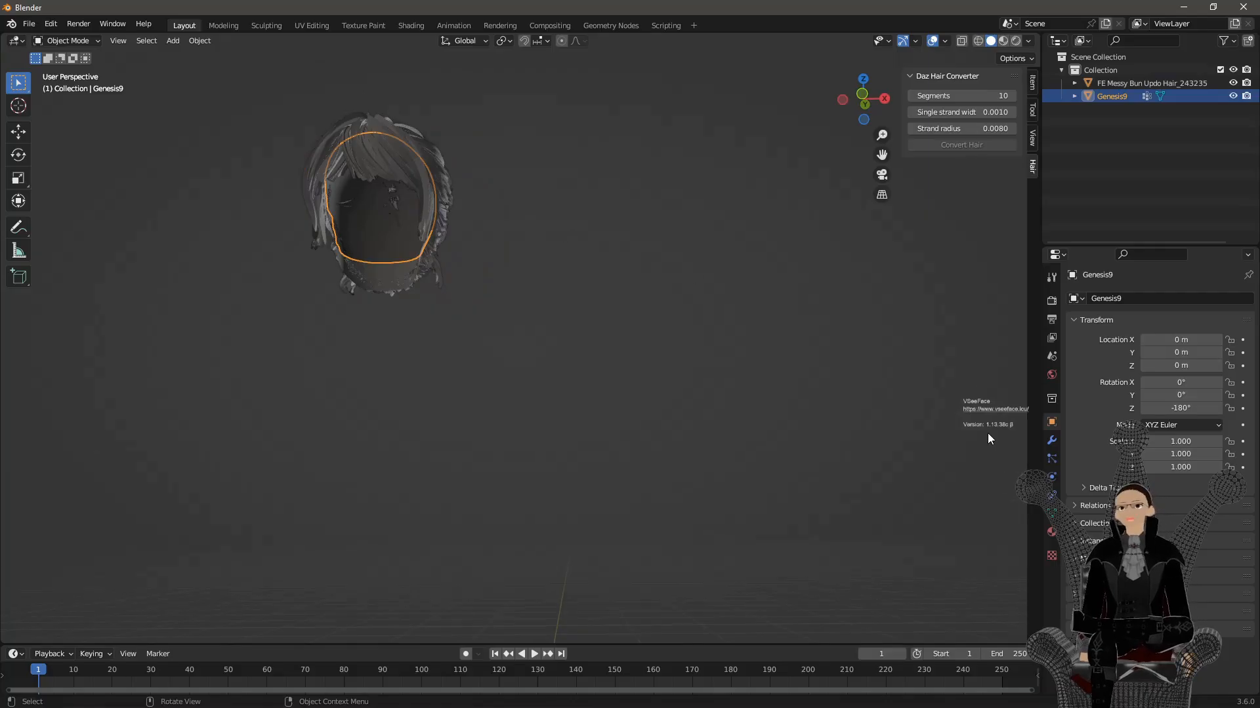
{"action": "left_click", "coordinate": [1051, 459]}
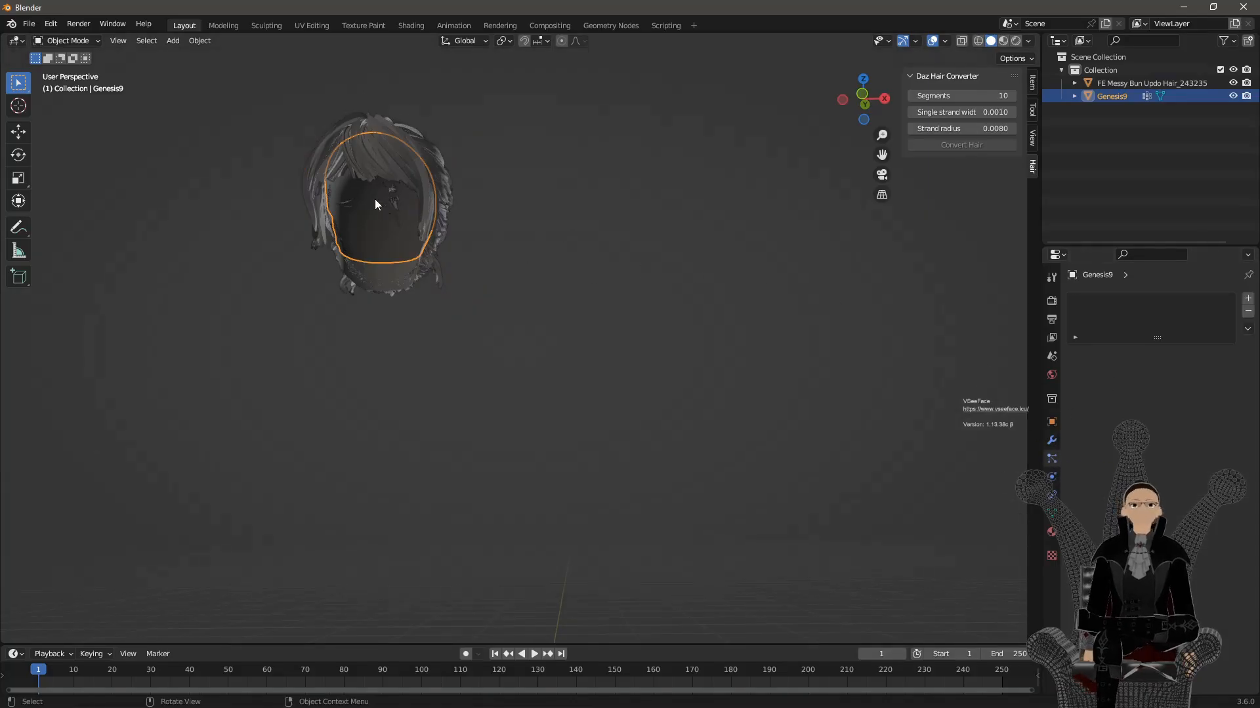
Select the Messy Bun Updo hair plus the Genesis9 cap as active object, and convert the hair with the Daz Hair Converter
{"action": "left_click", "coordinate": [413, 150]}
{"action": "middle_click_drag", "start_coordinate": [387, 203], "coordinate": [412, 263]}
{"action": "left_click", "coordinate": [412, 263], "text": "shift"}
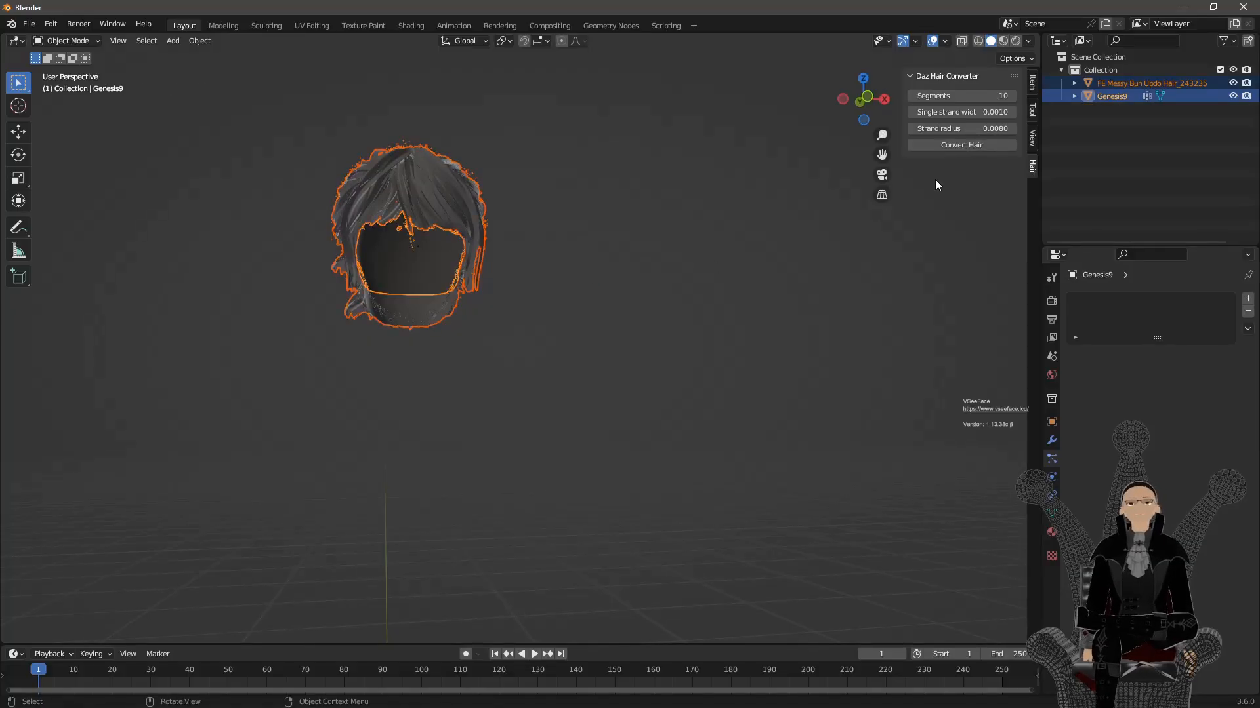
{"action": "left_click", "coordinate": [964, 146]}
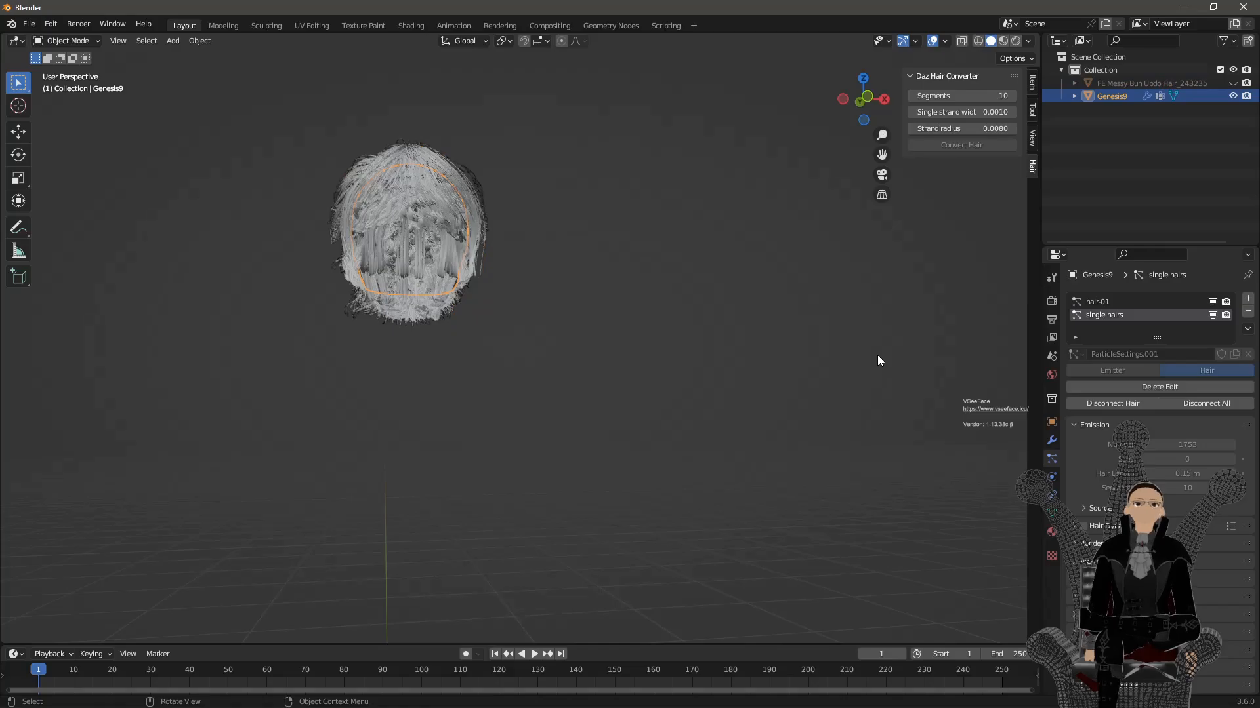
Disconnect the single hairs particle system from the scalp cap, expand its render settings and deselect the cap
{"action": "middle_click_drag", "start_coordinate": [549, 325], "coordinate": [544, 264]}
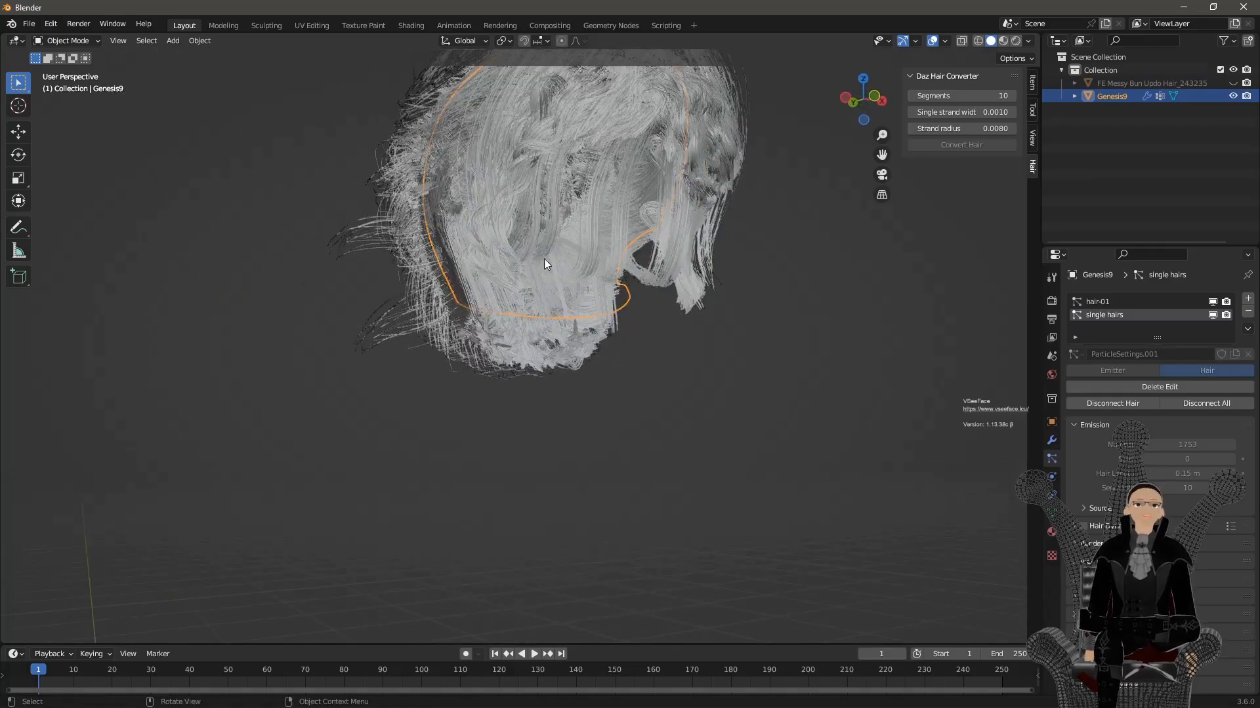
{"action": "left_click", "coordinate": [1140, 402]}
{"action": "middle_click_drag", "start_coordinate": [723, 305], "coordinate": [582, 345]}
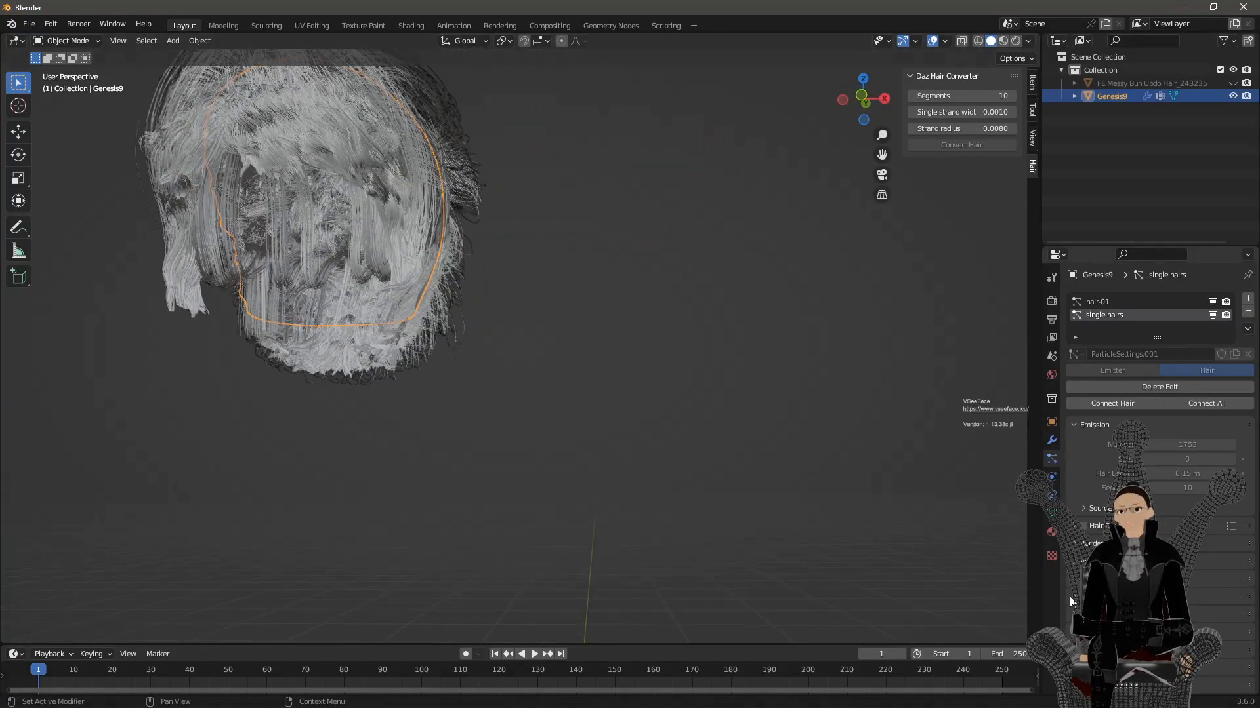
{"action": "left_click", "coordinate": [1076, 547]}
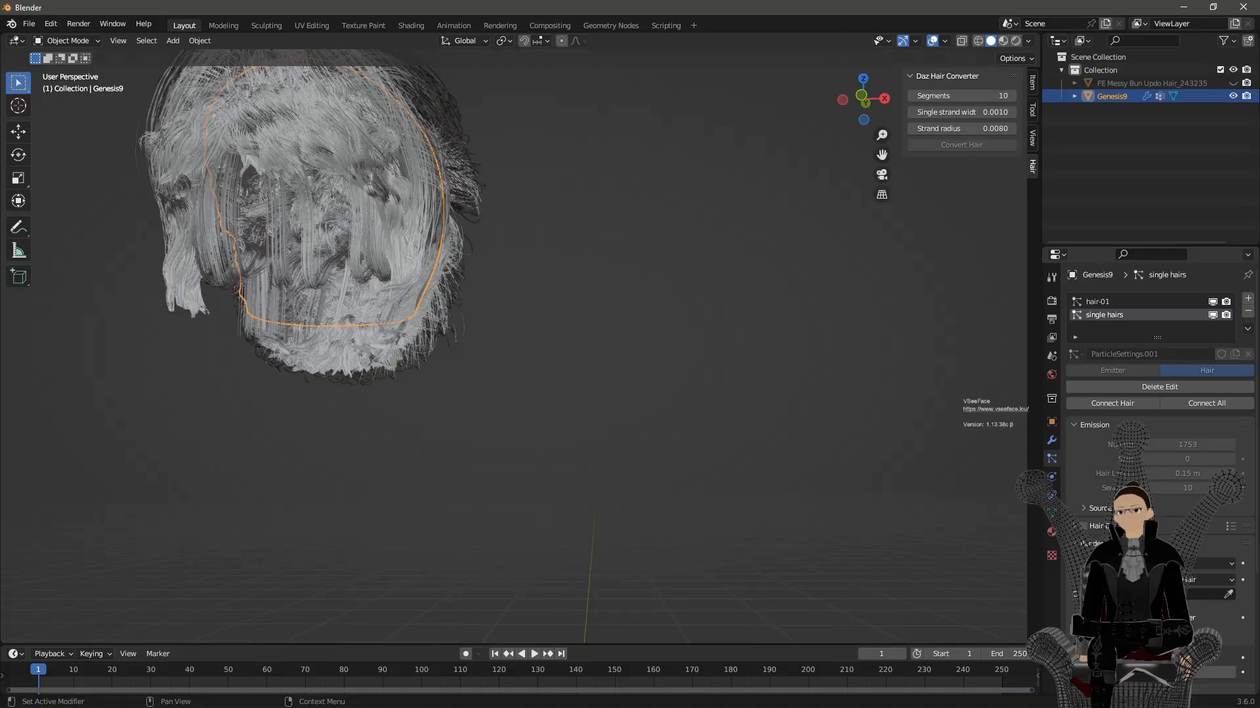
{"action": "middle_click_drag", "start_coordinate": [499, 421], "coordinate": [650, 416]}
{"action": "left_click", "coordinate": [668, 404]}
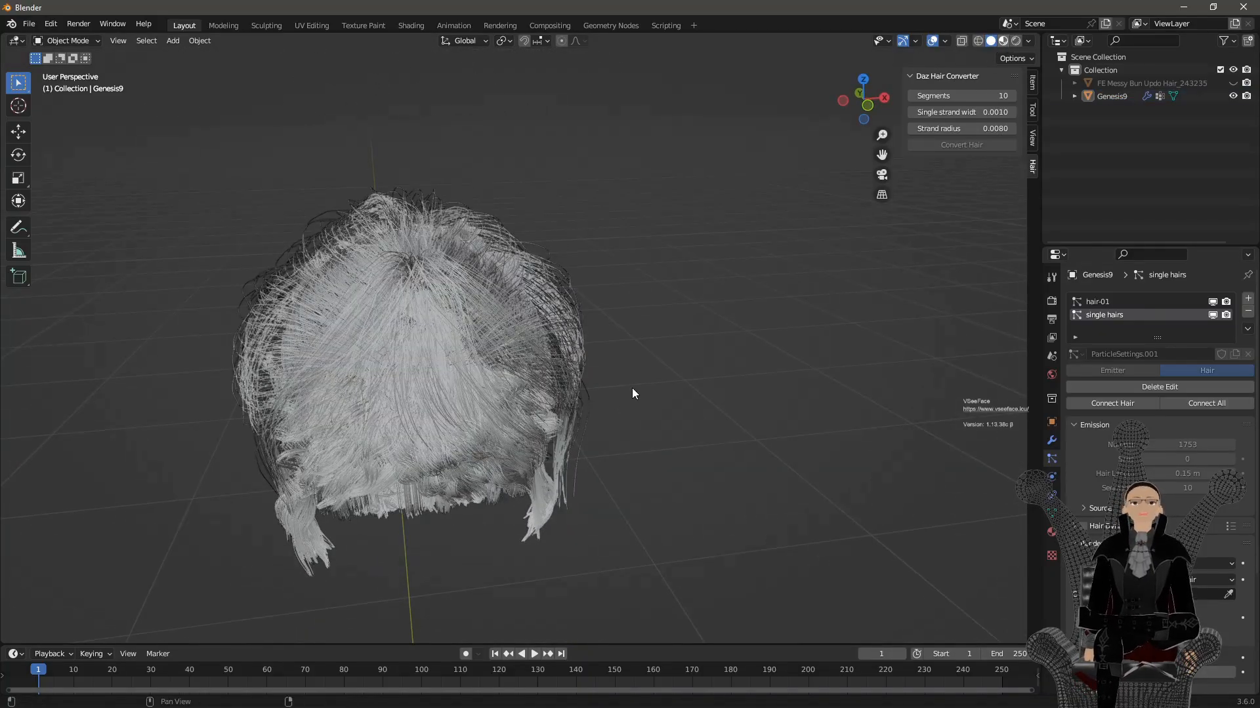
Switch the viewport to Material Preview and briefly show the original Messy Bun Updo mesh to compare it with the converted hair
{"action": "key", "text": "z"}
{"action": "mouse_move", "coordinate": [674, 446]}
{"action": "middle_mouse_down"}
{"action": "mouse_move", "coordinate": [670, 413]}
{"action": "mouse_move", "coordinate": [595, 410]}
{"action": "mouse_move", "coordinate": [703, 439]}
{"action": "mouse_move", "coordinate": [698, 467]}
{"action": "mouse_move", "coordinate": [723, 453]}
{"action": "mouse_move", "coordinate": [677, 442]}
{"action": "mouse_move", "coordinate": [722, 426]}
{"action": "middle_mouse_up"}
{"action": "left_click", "coordinate": [1152, 82]}
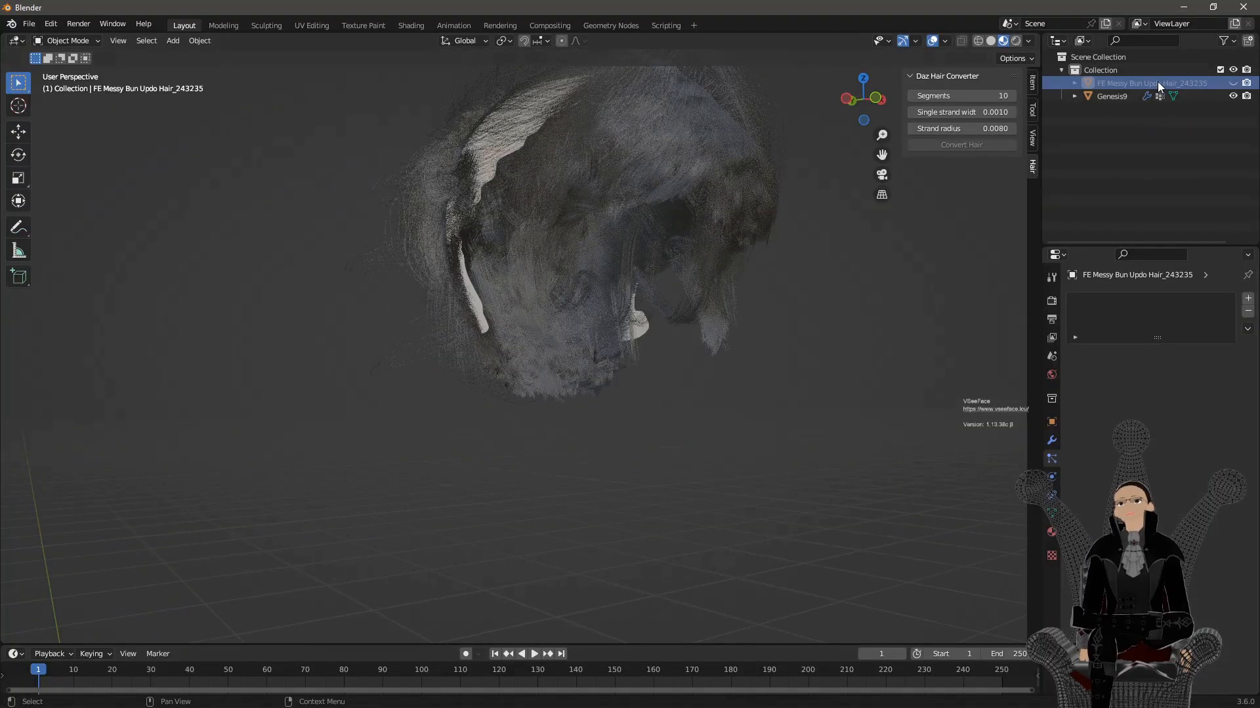
{"action": "left_click", "coordinate": [1233, 84]}
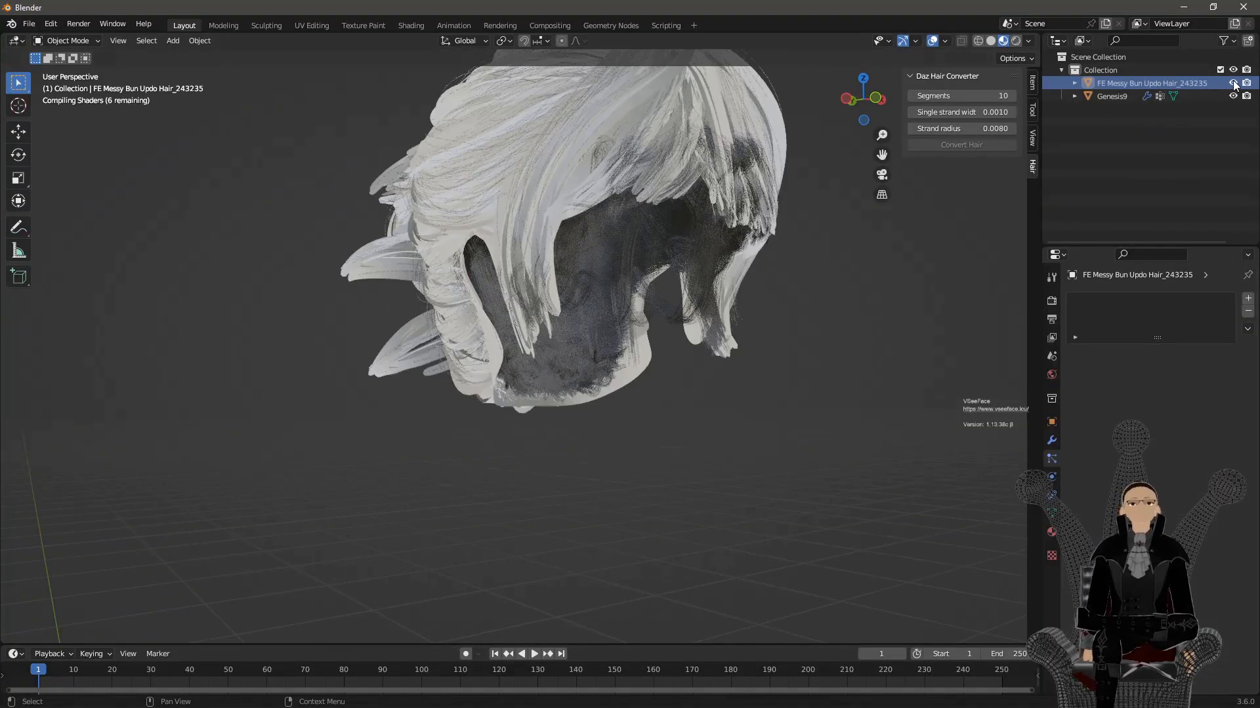
{"action": "left_click", "coordinate": [1233, 83]}
{"action": "left_click", "coordinate": [1105, 97]}
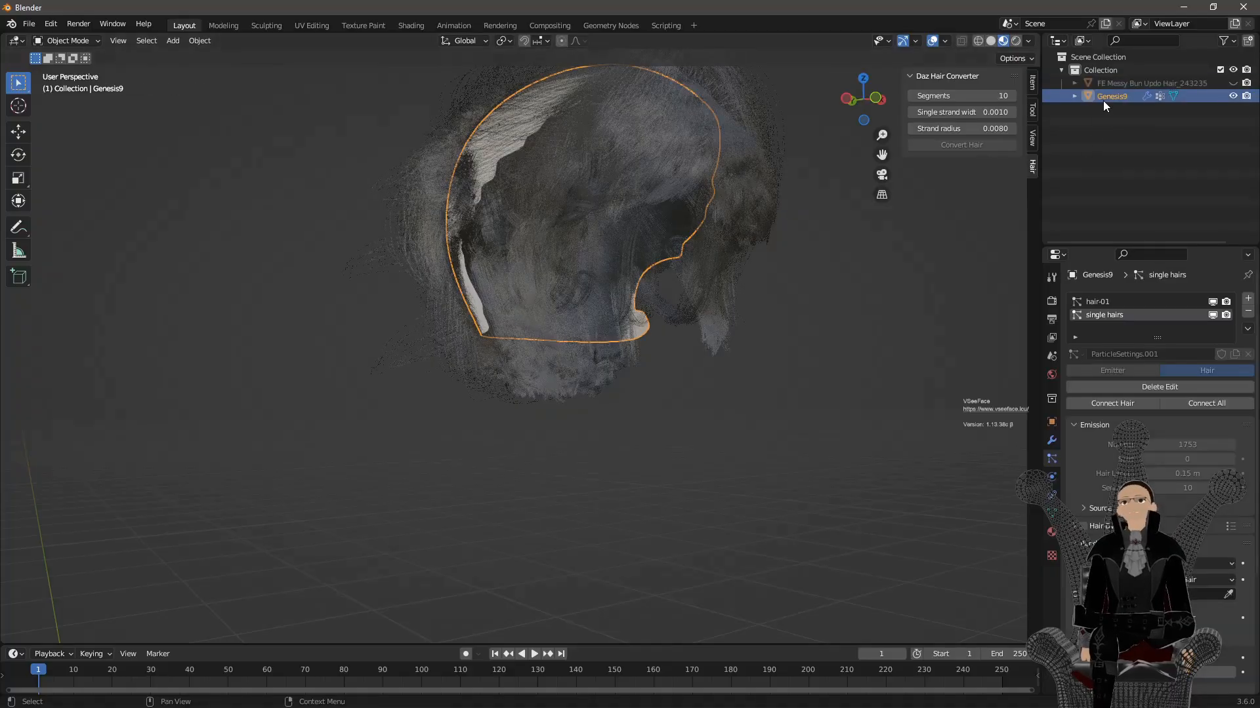
{"action": "middle_click_drag", "start_coordinate": [715, 246], "coordinate": [643, 282]}
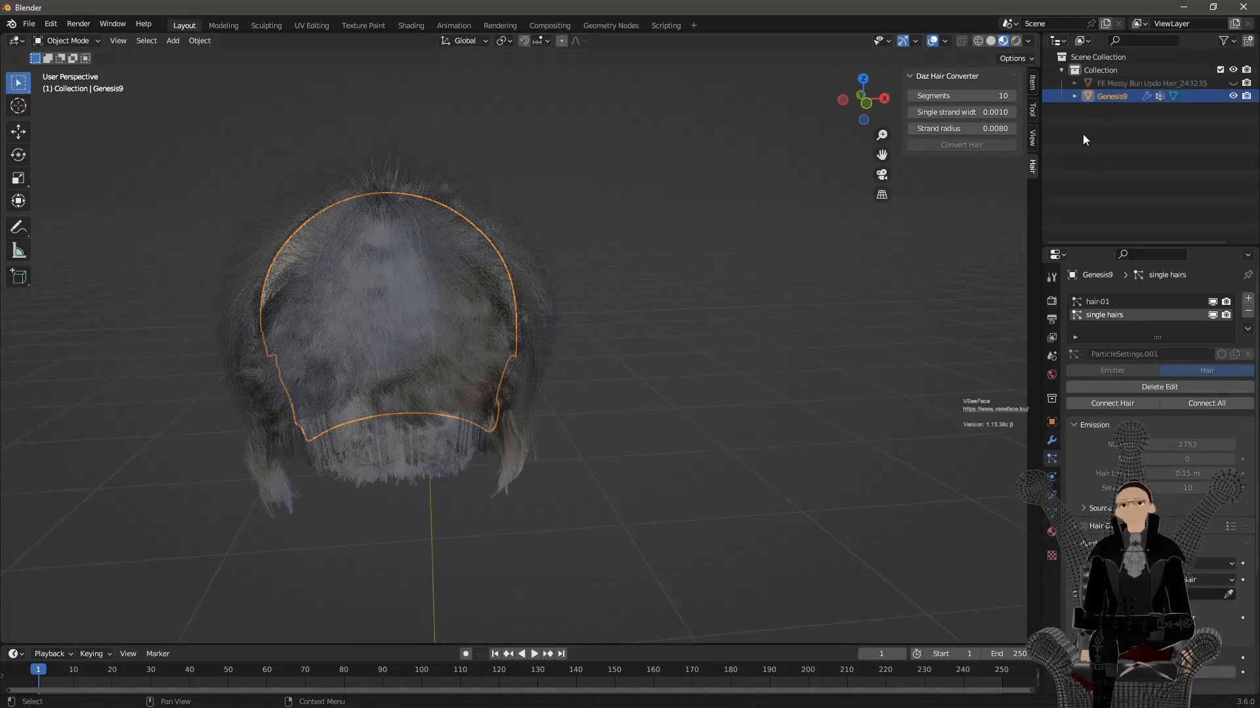
{"action": "left_click", "coordinate": [1073, 97]}
{"action": "key", "text": "Delete"}
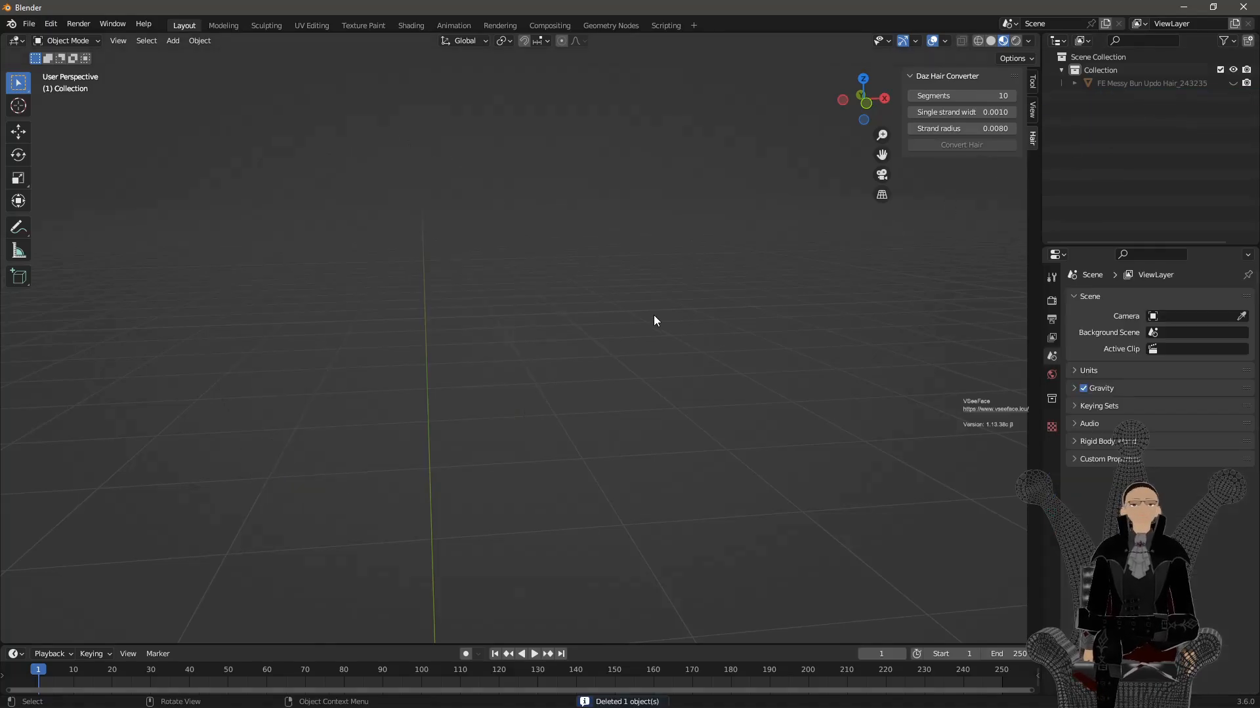
{"action": "key", "text": "ctrl+z"}
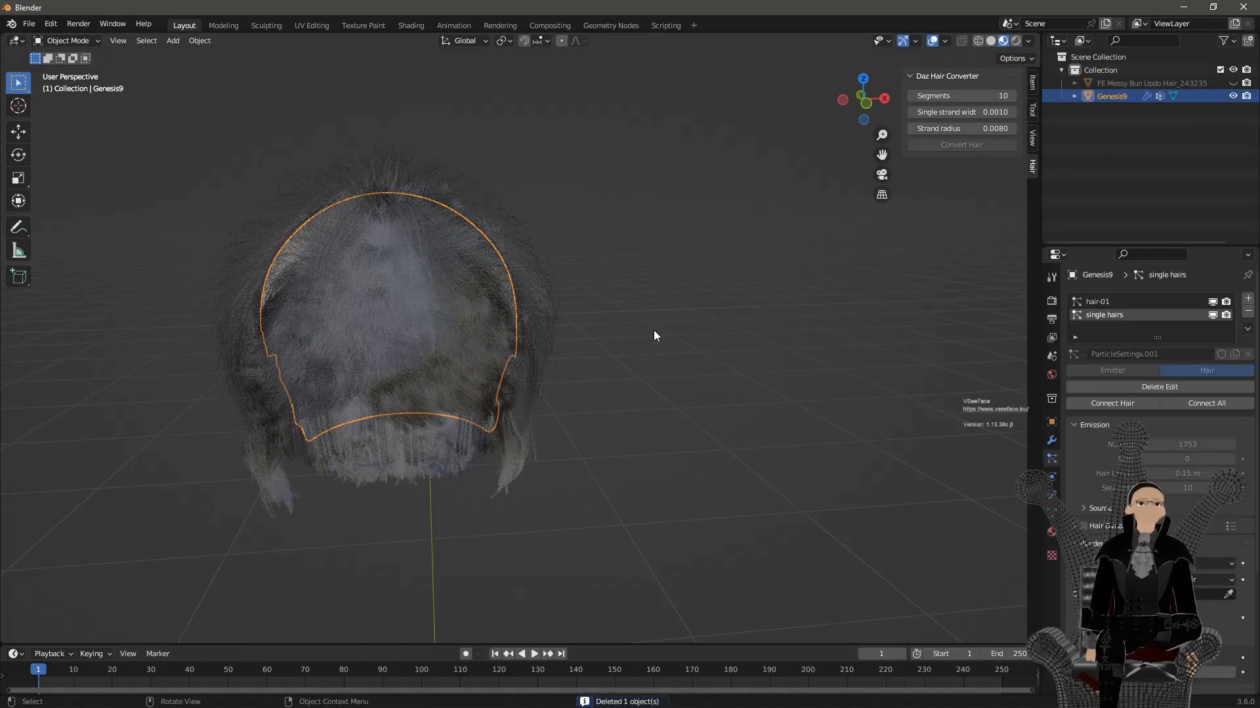
Start an Alembic export into the HAIR folder and name the file HAIR_DEMO.abc
{"action": "left_click", "coordinate": [29, 24]}
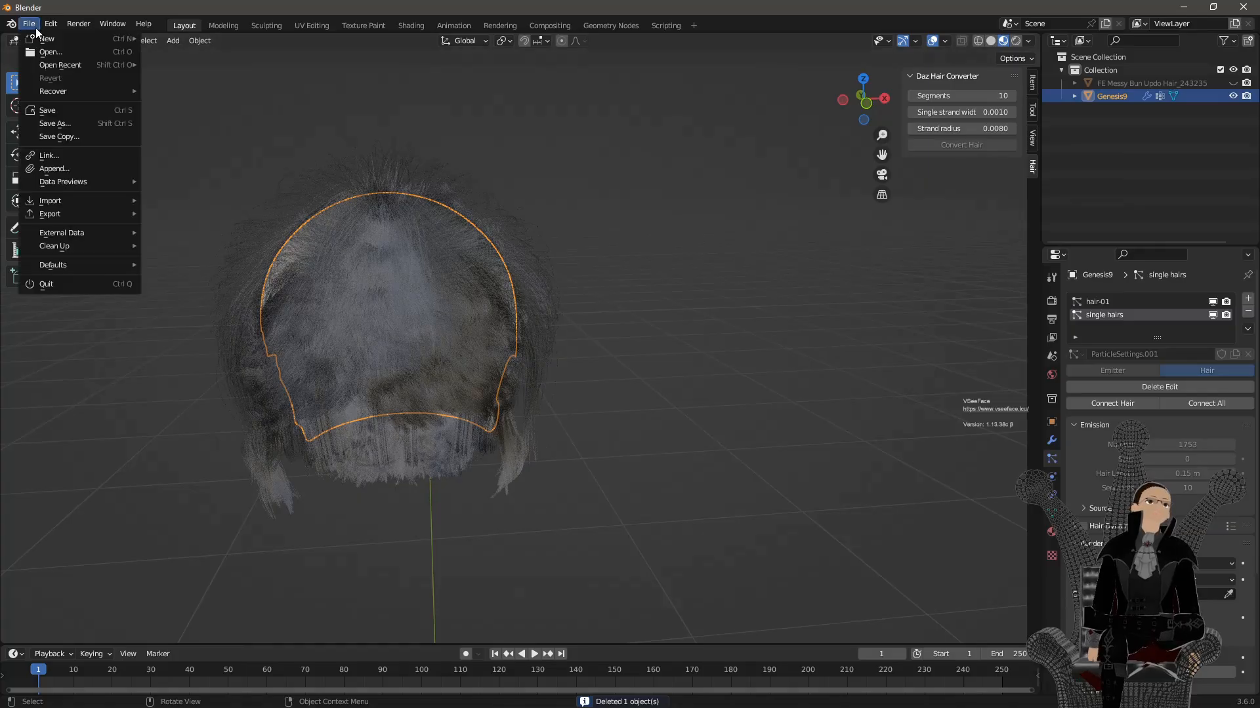
{"action": "mouse_move", "coordinate": [70, 214]}
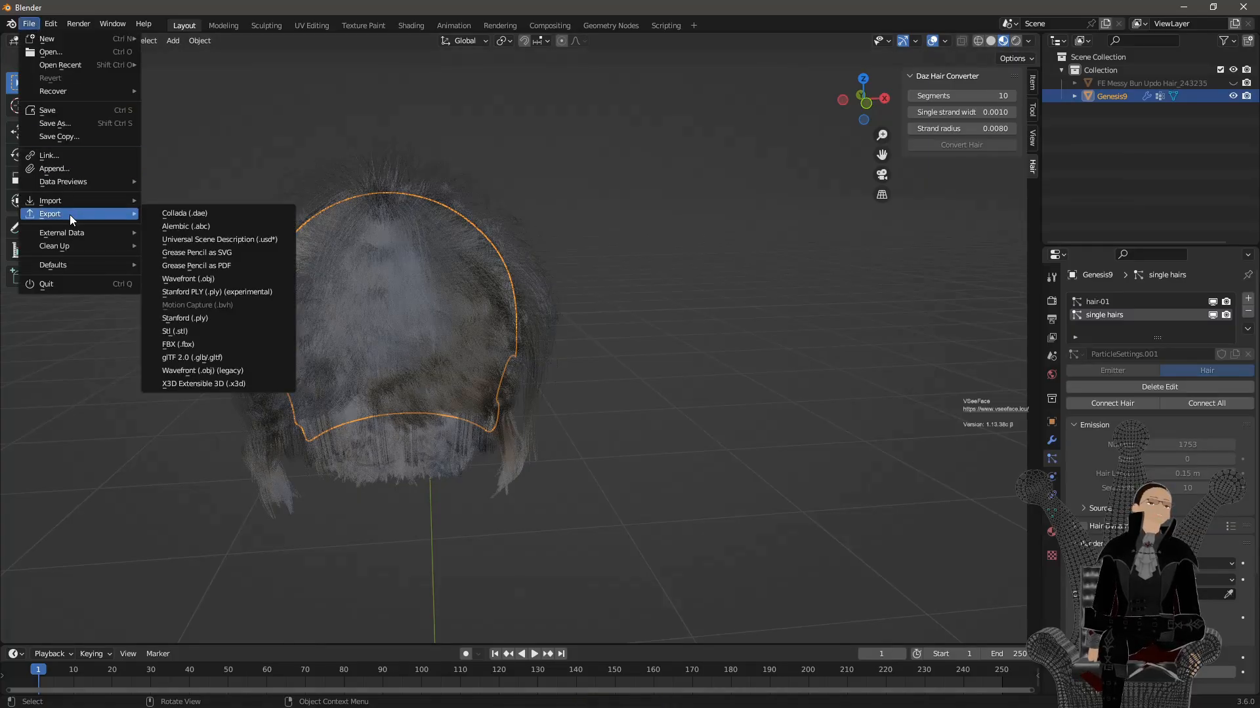
{"action": "left_click", "coordinate": [179, 227]}
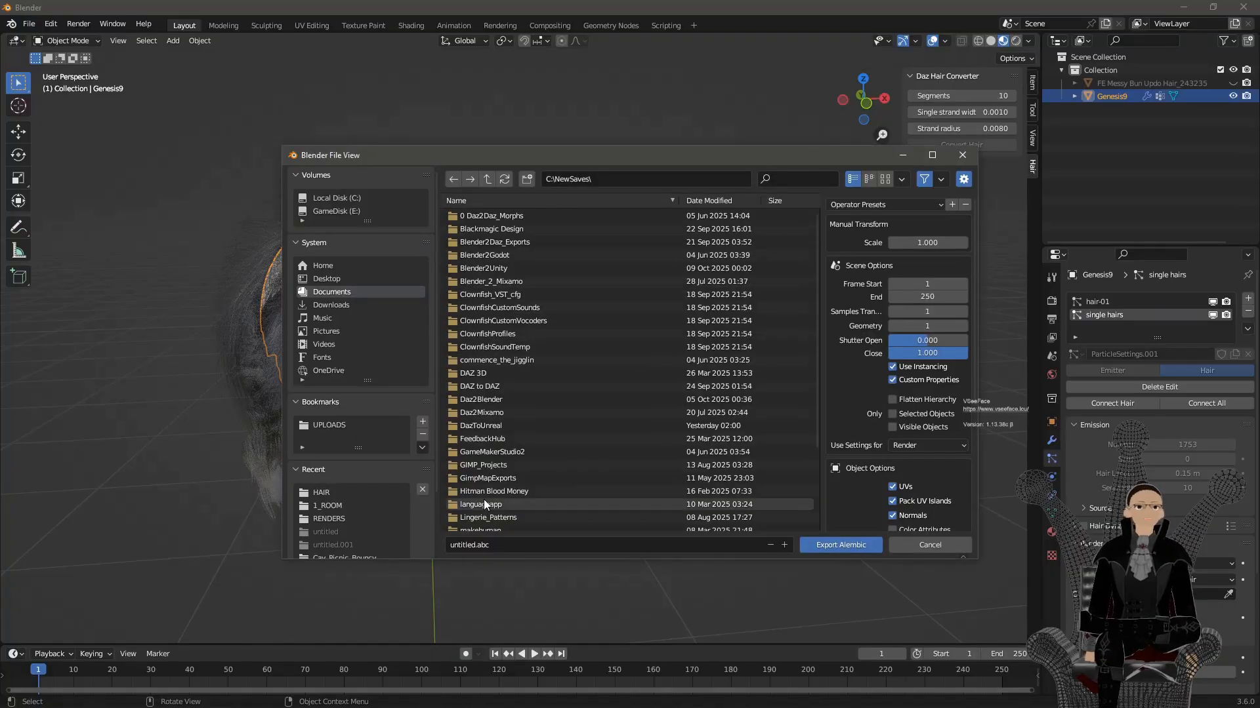
{"action": "left_click", "coordinate": [332, 494]}
{"action": "left_click", "coordinate": [479, 545]}
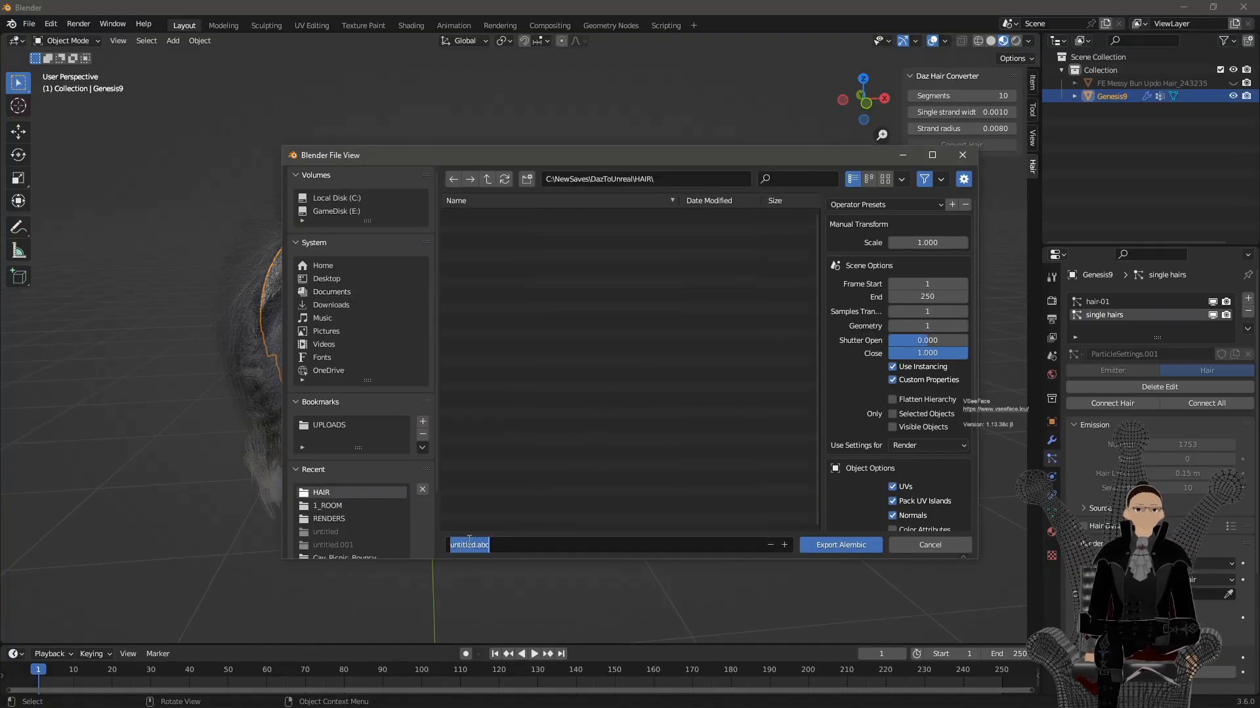
{"action": "left_click", "coordinate": [469, 544]}
{"action": "double_click", "coordinate": [469, 544]}
{"action": "type", "text": "ha"}
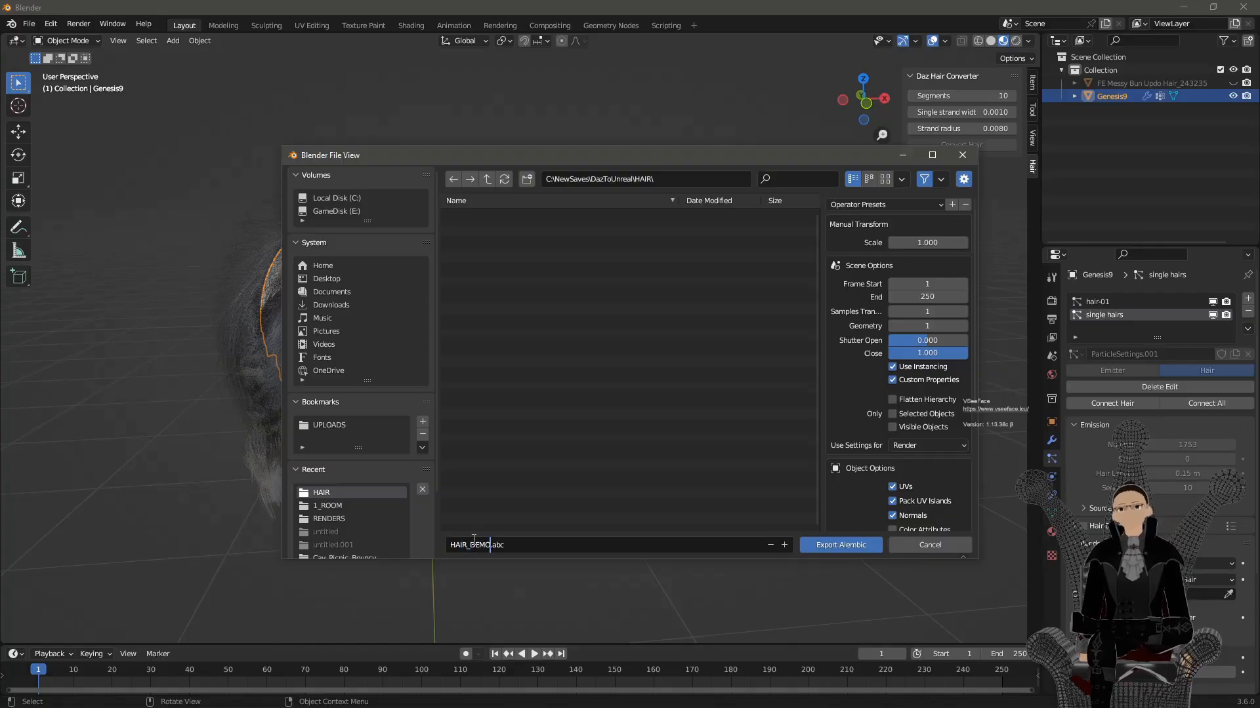
Set the Alembic export's end frame to 1 and limit the export to selected and visible objects
{"action": "left_click", "coordinate": [934, 296]}
{"action": "left_click", "coordinate": [931, 297]}
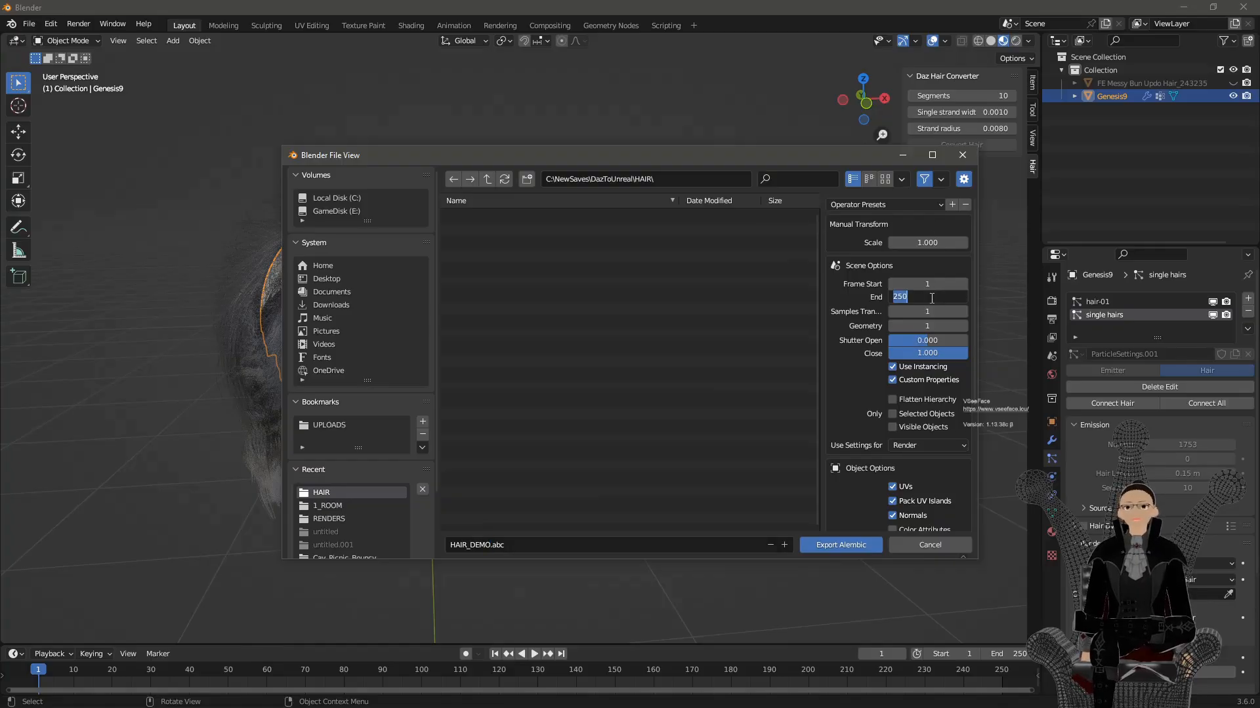
{"action": "type", "text": "1"}
{"action": "key", "text": "Return"}
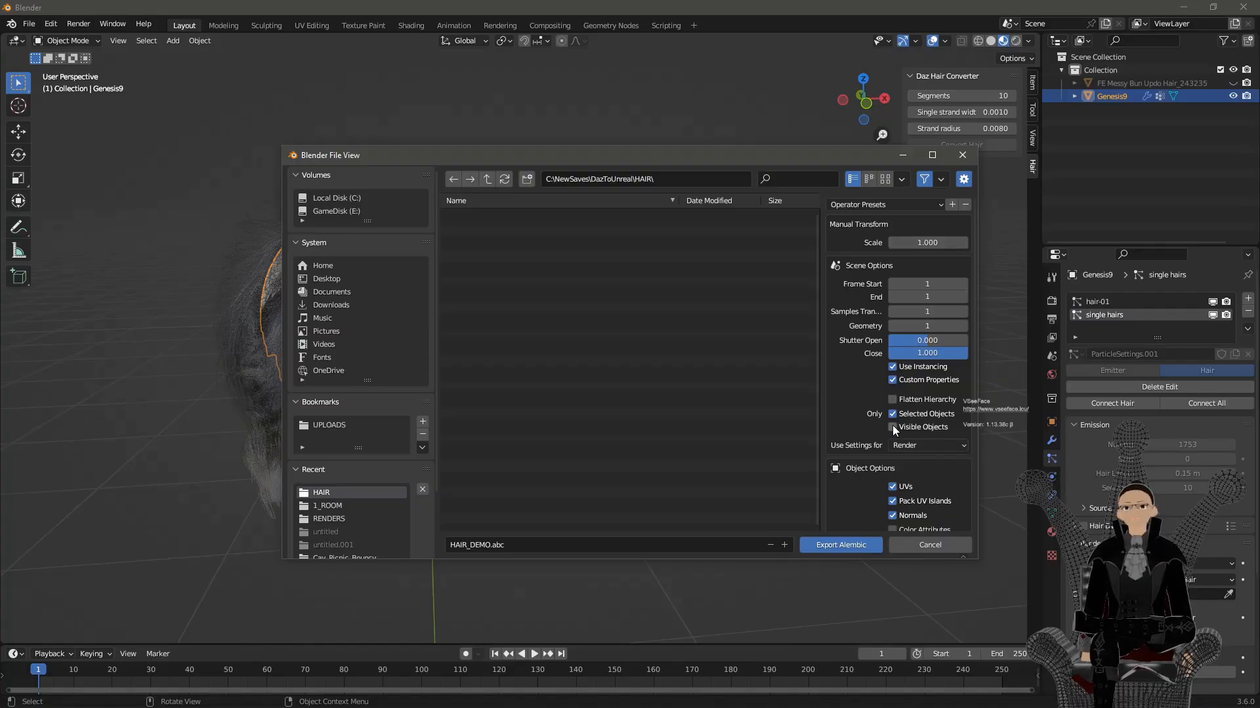
{"action": "scroll", "coordinate": [868, 401], "scroll_direction": "down", "scroll_amount": 1}
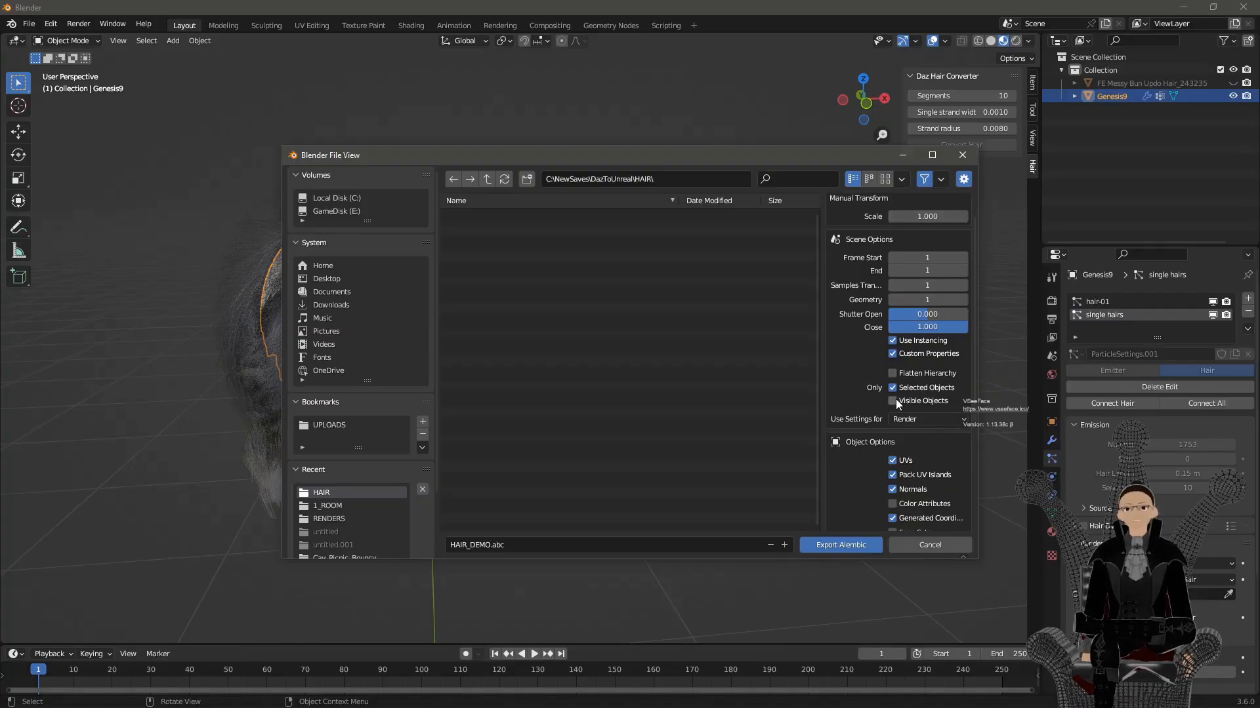
{"action": "left_click", "coordinate": [893, 400]}
{"action": "scroll", "coordinate": [896, 400], "scroll_direction": "down", "scroll_amount": 2}
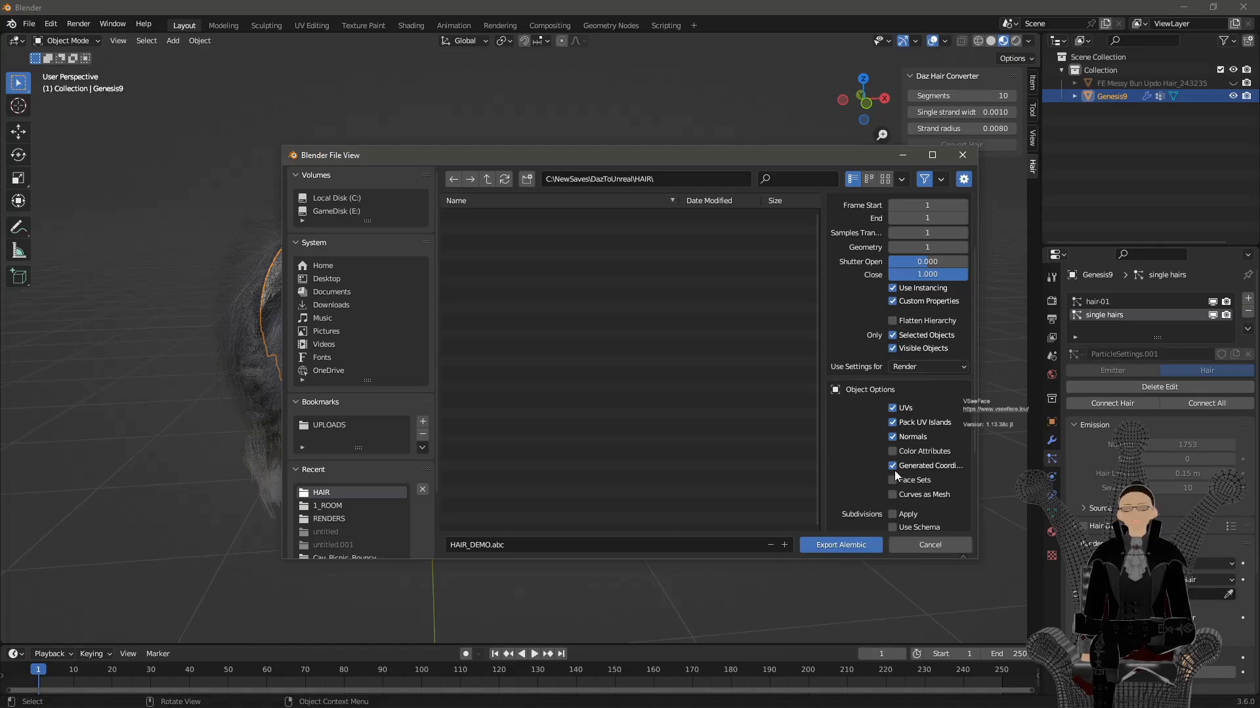
Enable Curves as Mesh in the object options and export HAIR_DEMO.abc
{"action": "left_click", "coordinate": [892, 493]}
{"action": "scroll", "coordinate": [901, 449], "scroll_direction": "down", "scroll_amount": 1}
{"action": "scroll", "coordinate": [902, 440], "scroll_direction": "down", "scroll_amount": 2}
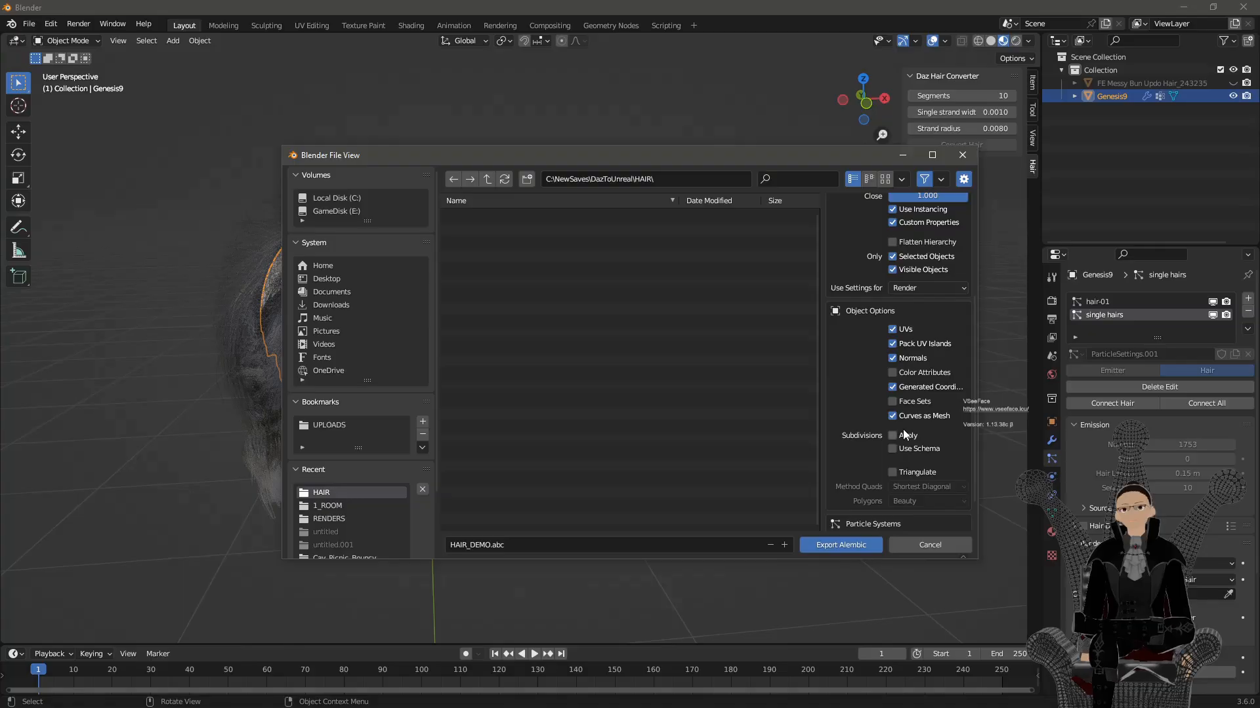
{"action": "scroll", "coordinate": [905, 408], "scroll_direction": "down", "scroll_amount": 2}
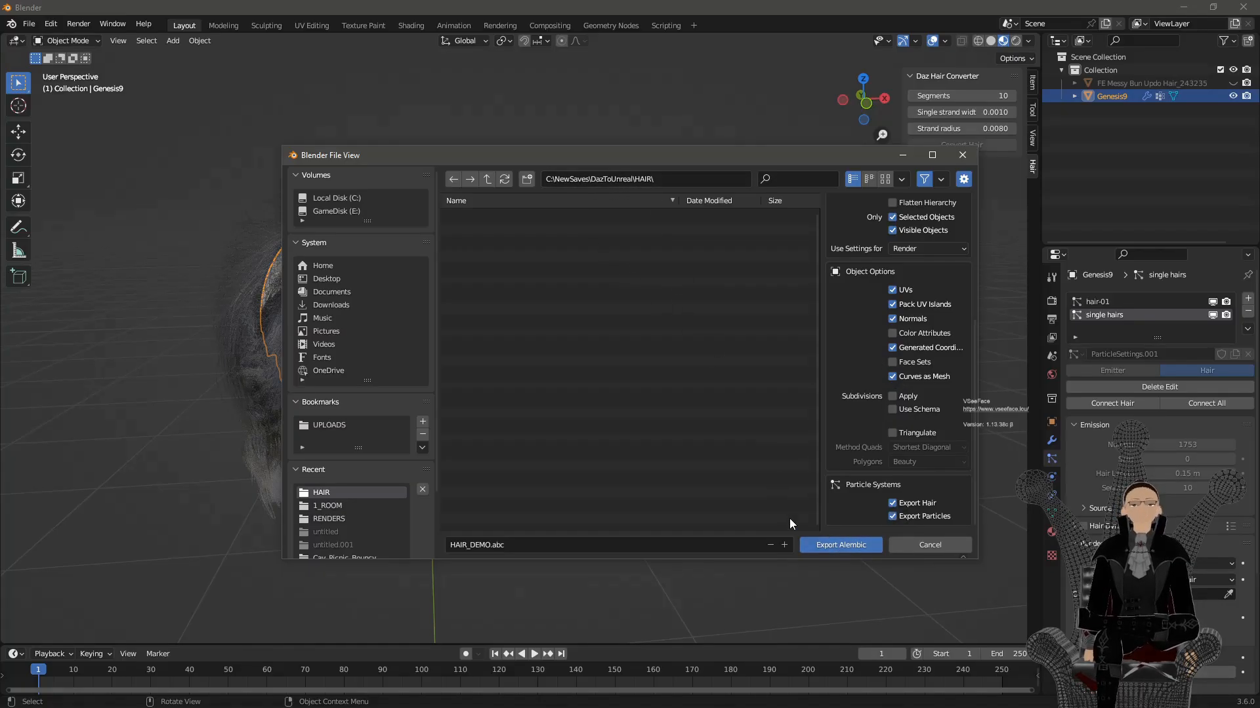
{"action": "left_click", "coordinate": [845, 545]}
Switch to Unreal Engine and import HAIR_DEMO.abc from NewSaves\DazToUnreal\HAIR into the Hair folder with the default groom conversion options
{"action": "mouse_move", "coordinate": [1050, 704]}
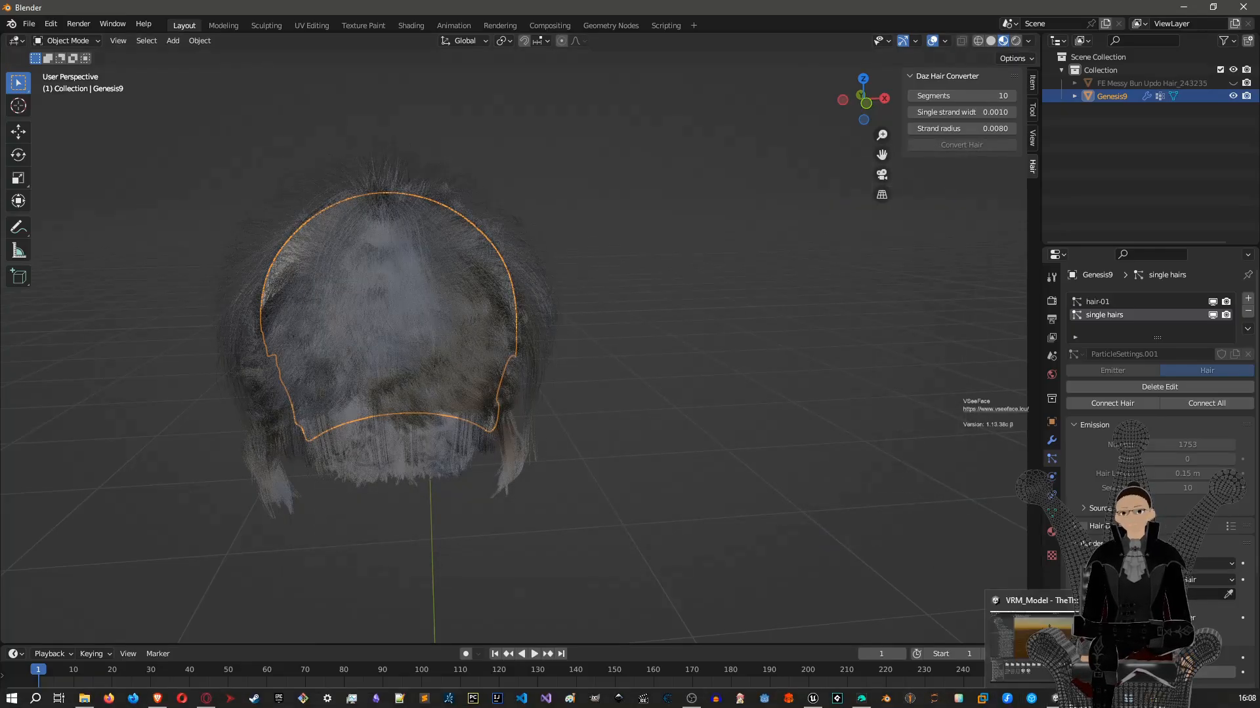
{"action": "left_click", "coordinate": [813, 699]}
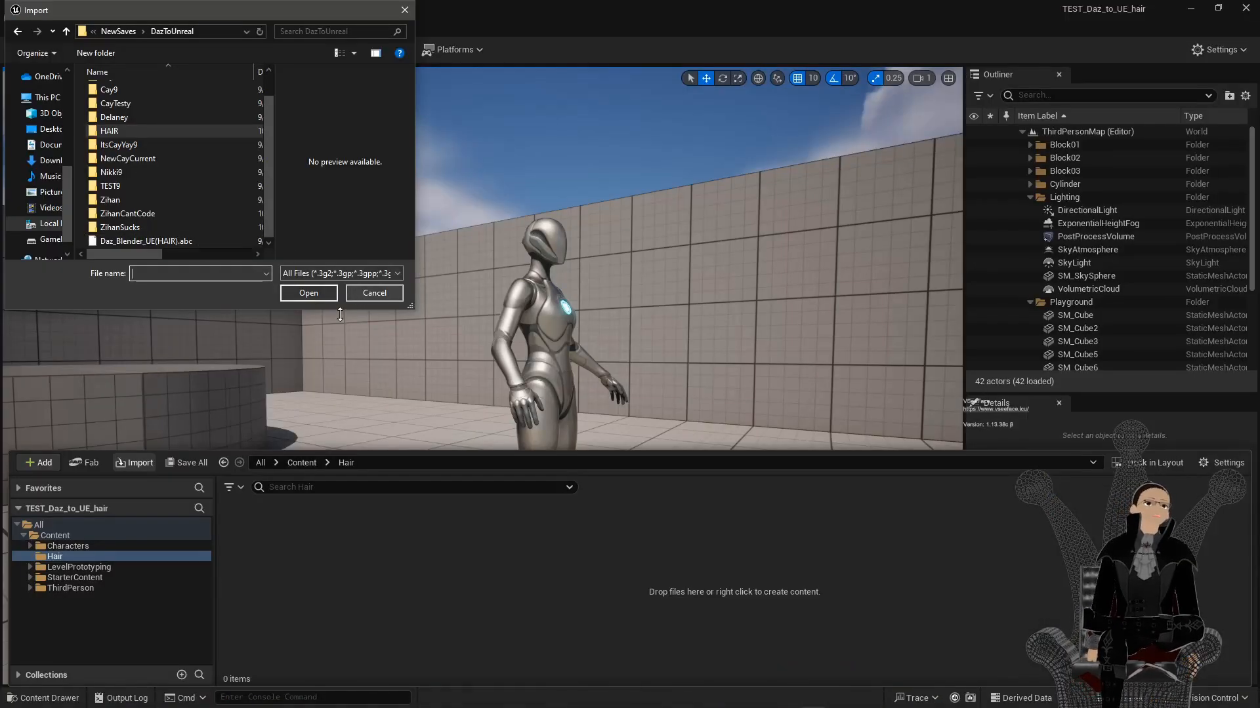
{"action": "left_click", "coordinate": [49, 223]}
{"action": "scroll", "coordinate": [143, 198], "scroll_direction": "down", "scroll_amount": 3}
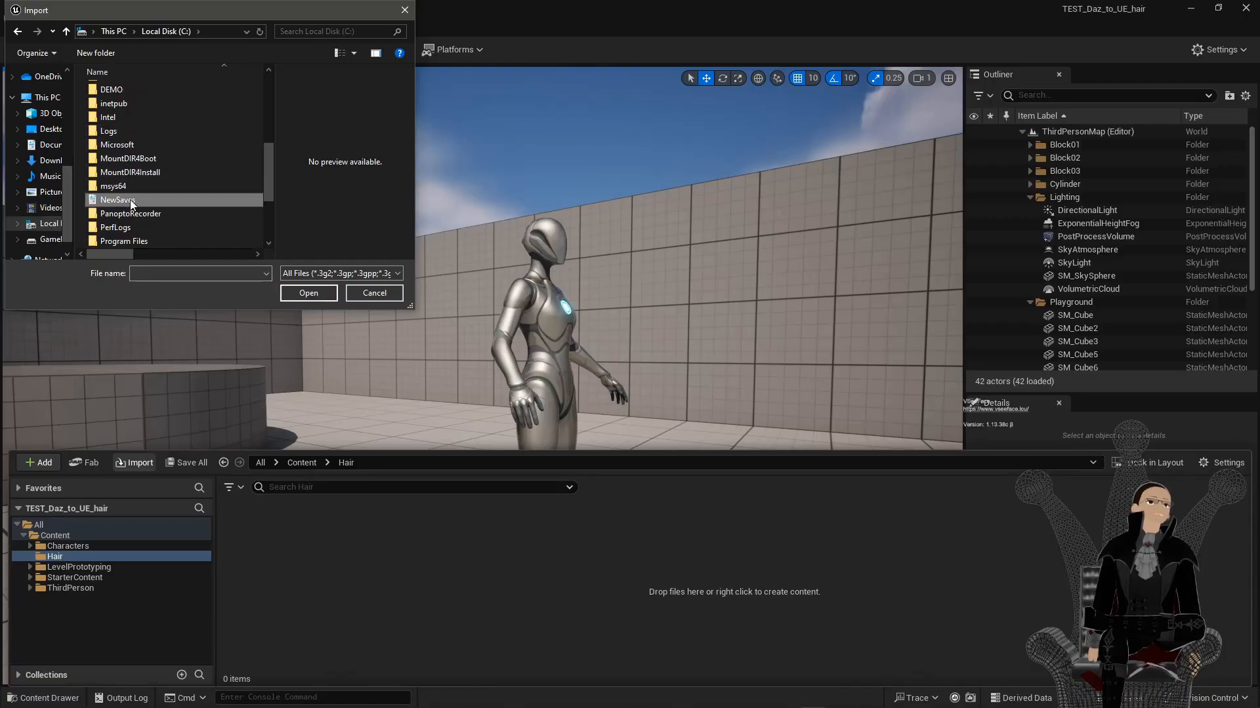
{"action": "double_click", "coordinate": [131, 201]}
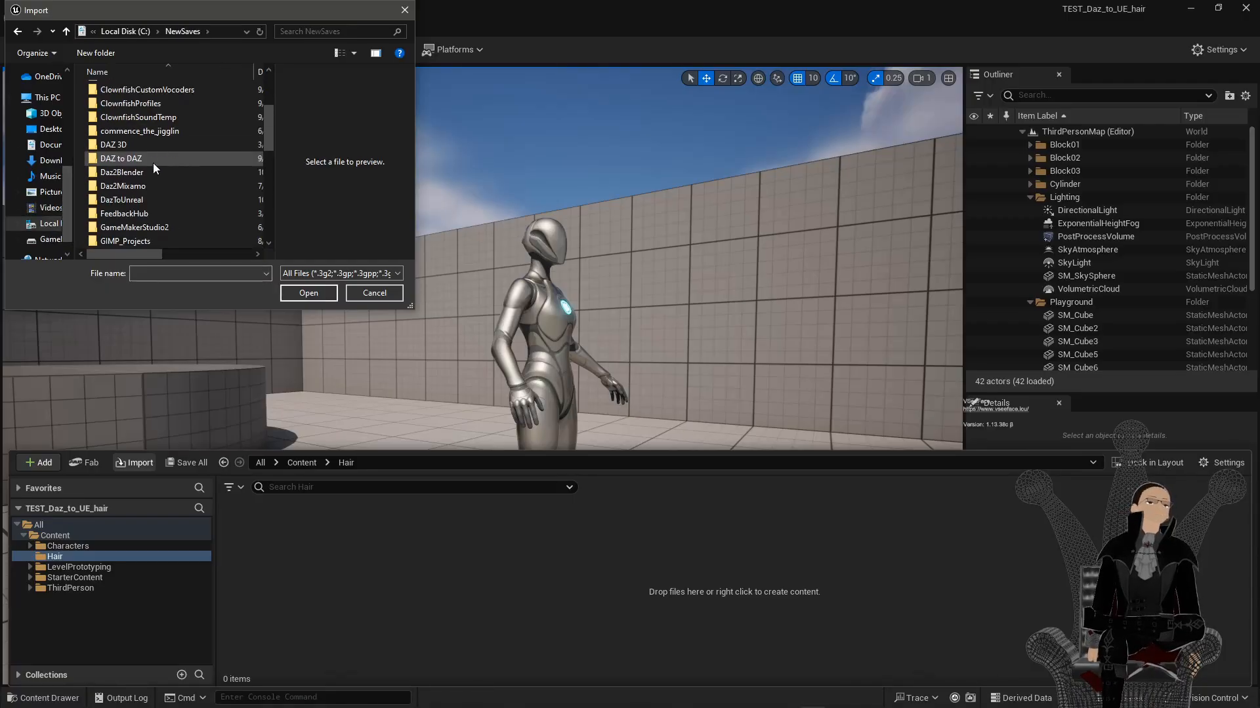
{"action": "double_click", "coordinate": [140, 199]}
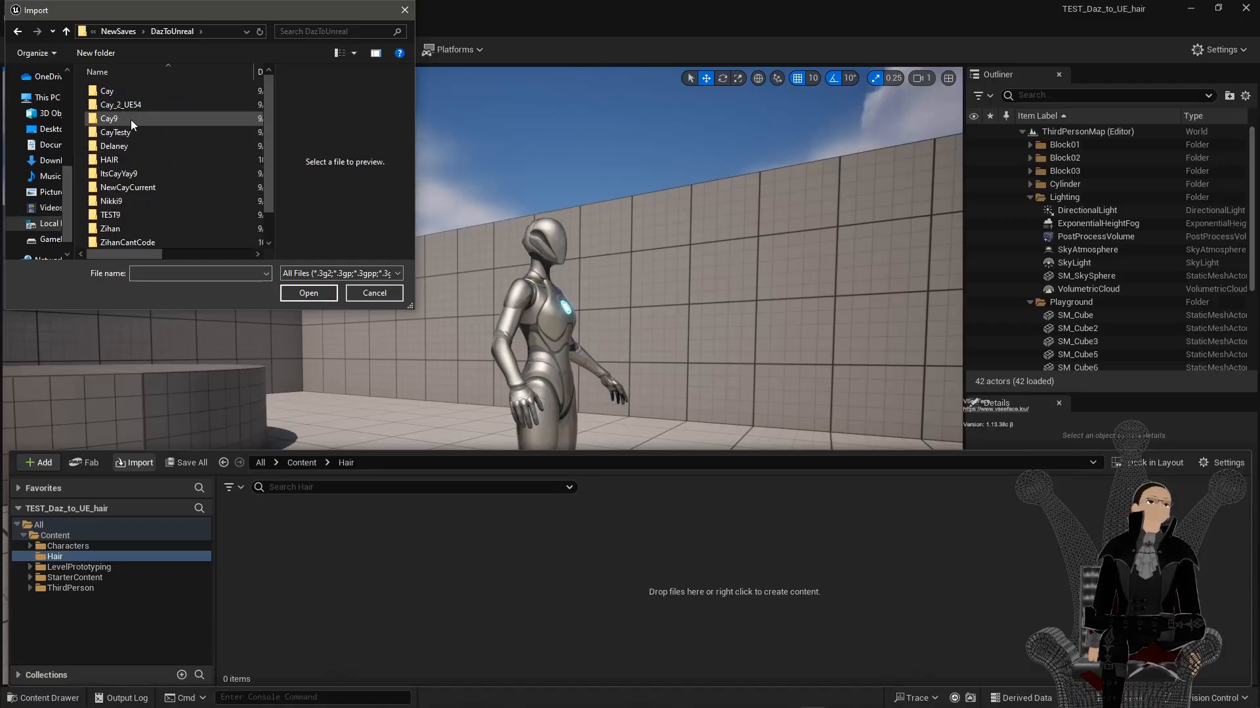
{"action": "double_click", "coordinate": [128, 160]}
{"action": "left_click", "coordinate": [151, 91]}
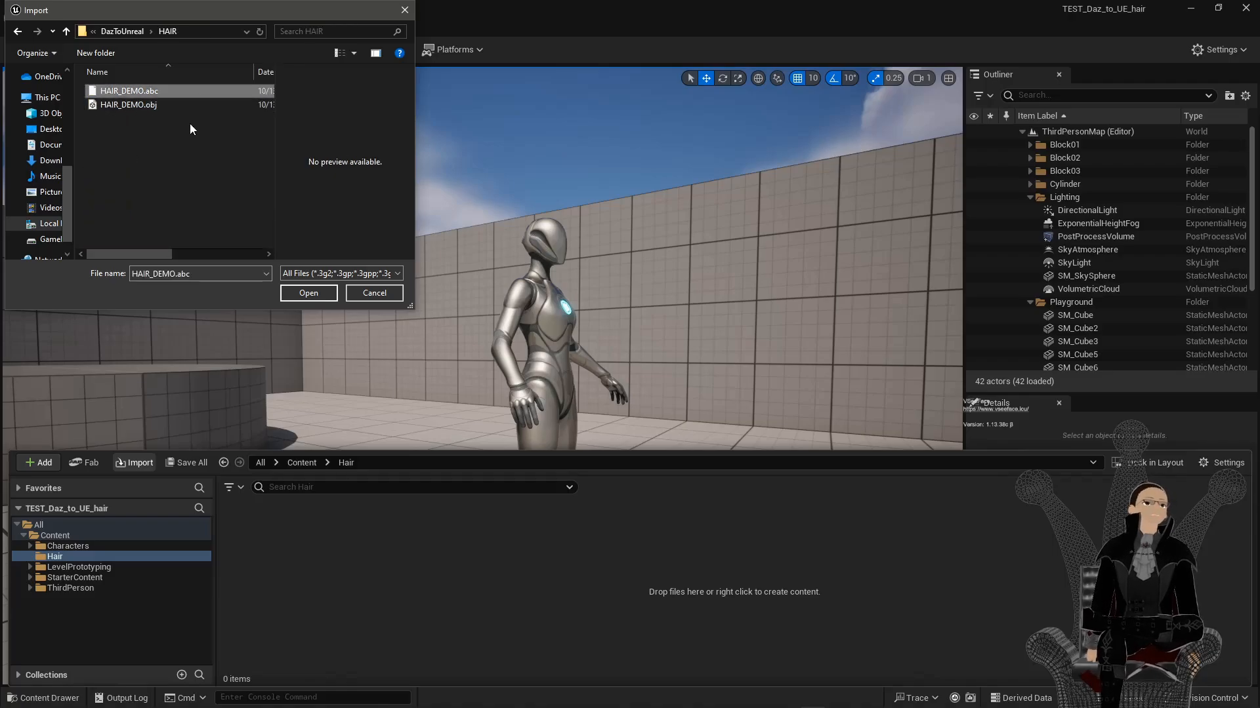
{"action": "left_click", "coordinate": [308, 293]}
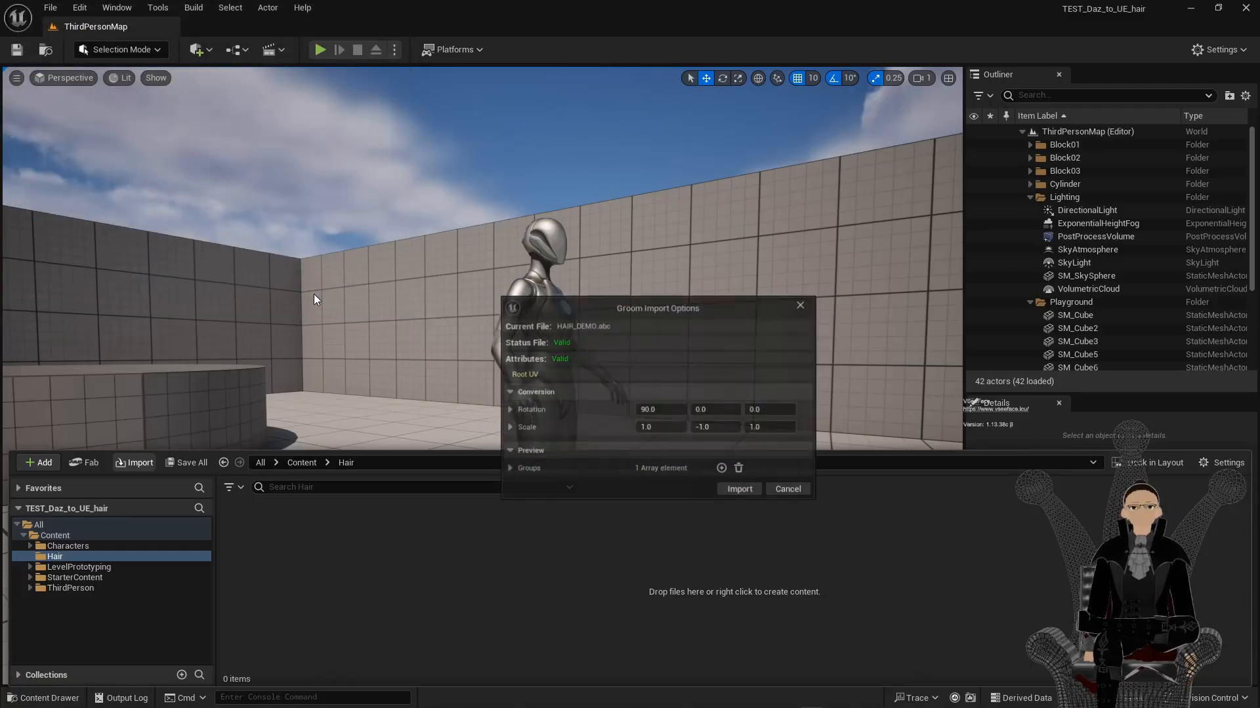
{"action": "left_click_drag", "start_coordinate": [620, 319], "coordinate": [576, 323]}
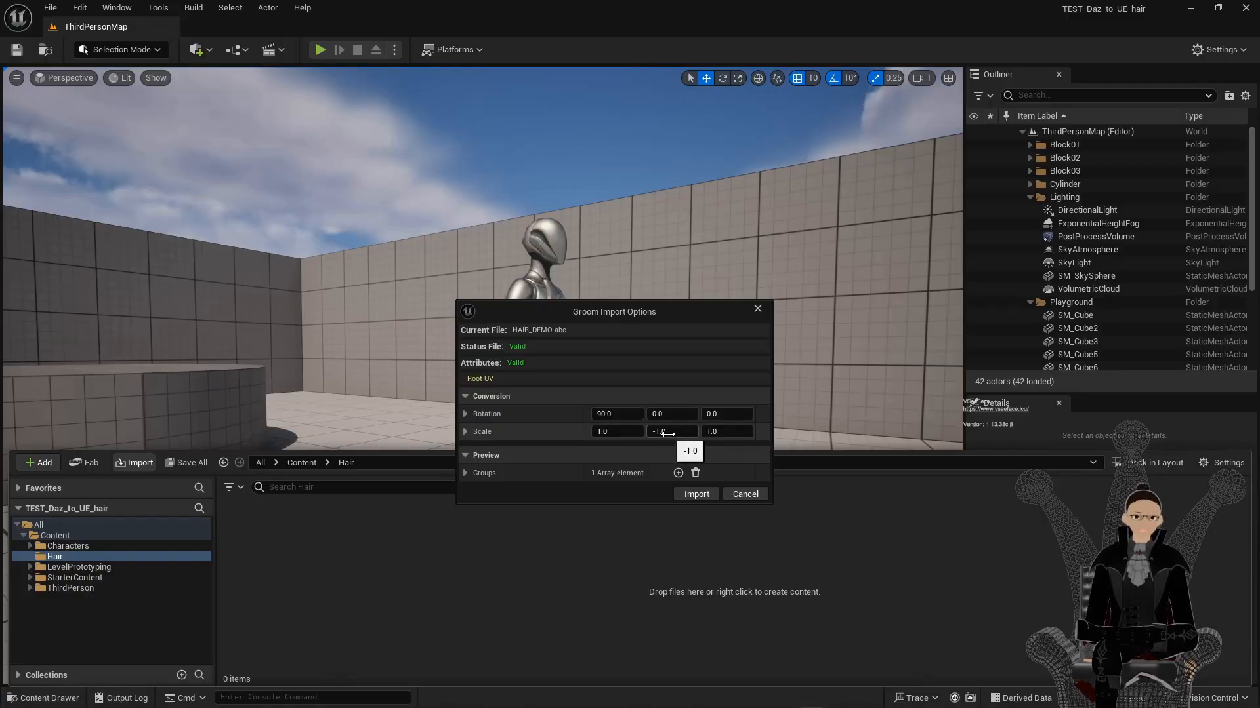
{"action": "left_click", "coordinate": [683, 491]}
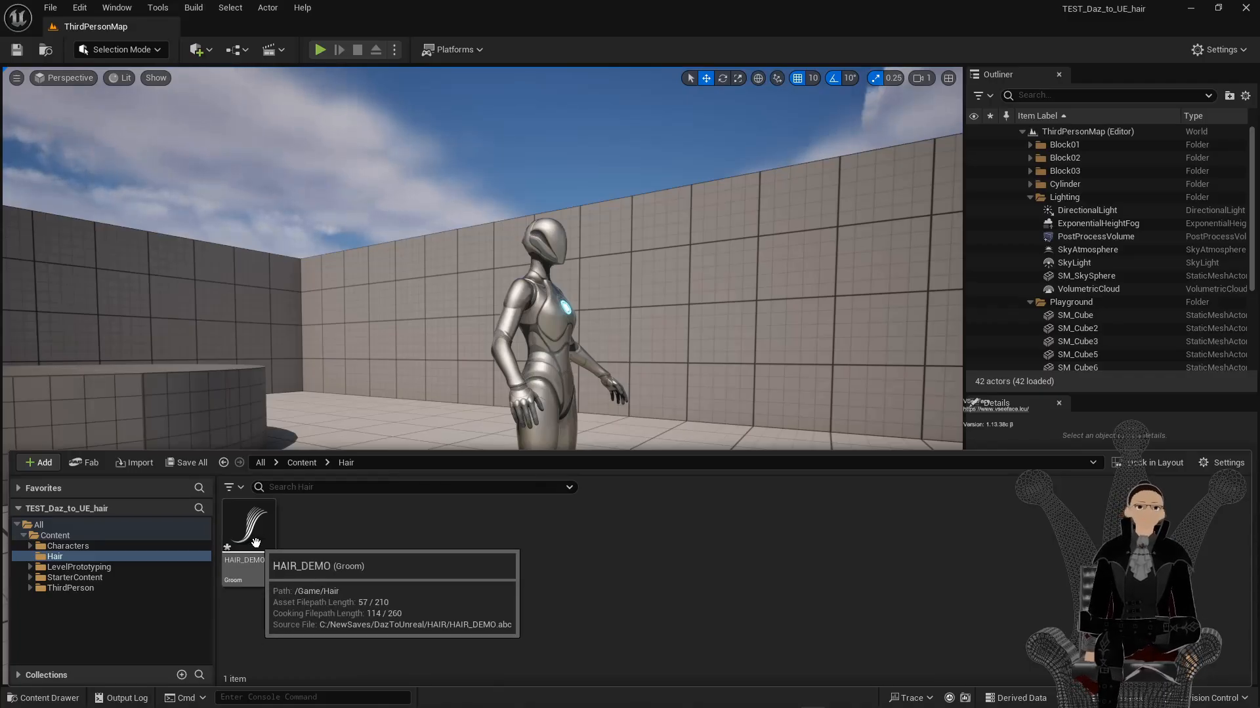
Place the HAIR_DEMO groom in the level, raise it above the floor and move it toward the mannequin
{"action": "left_click_drag", "start_coordinate": [253, 548], "coordinate": [467, 413]}
{"action": "middle_click_drag", "start_coordinate": [481, 428], "coordinate": [502, 444]}
{"action": "right_click_drag", "start_coordinate": [481, 428], "coordinate": [334, 353]}
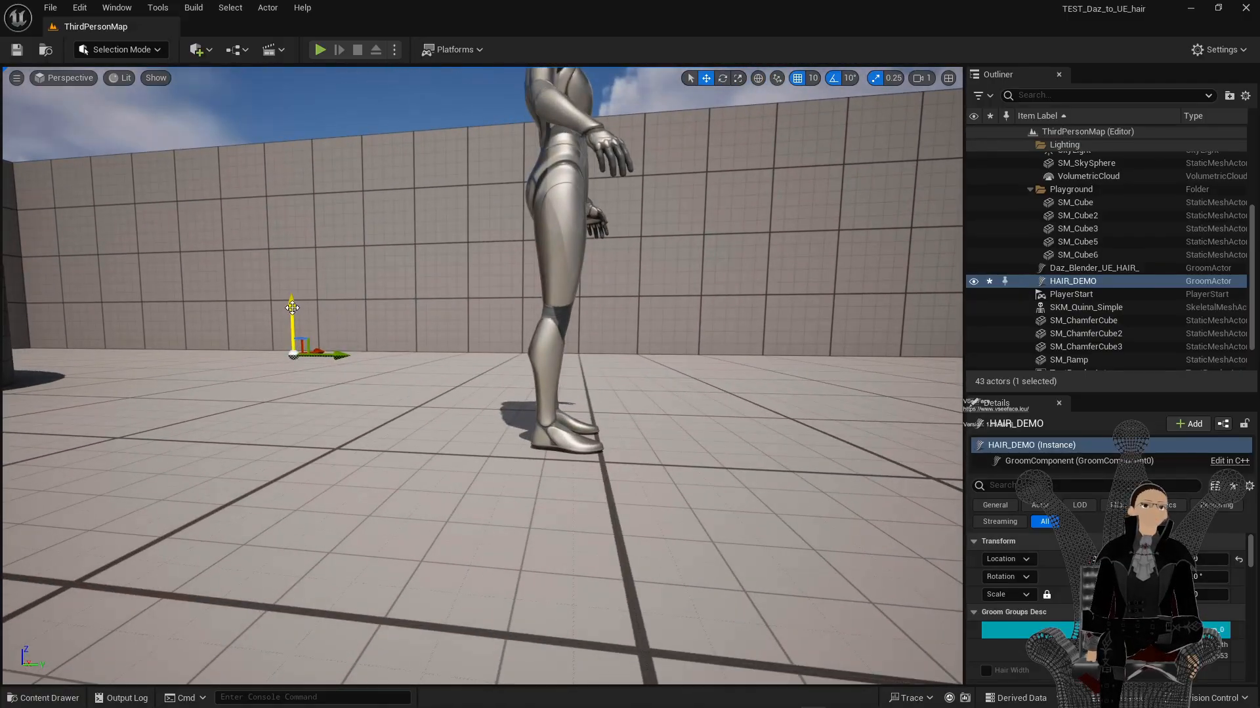
{"action": "left_click_drag", "start_coordinate": [292, 308], "coordinate": [290, 248]}
{"action": "left_click_drag", "start_coordinate": [315, 301], "coordinate": [516, 324]}
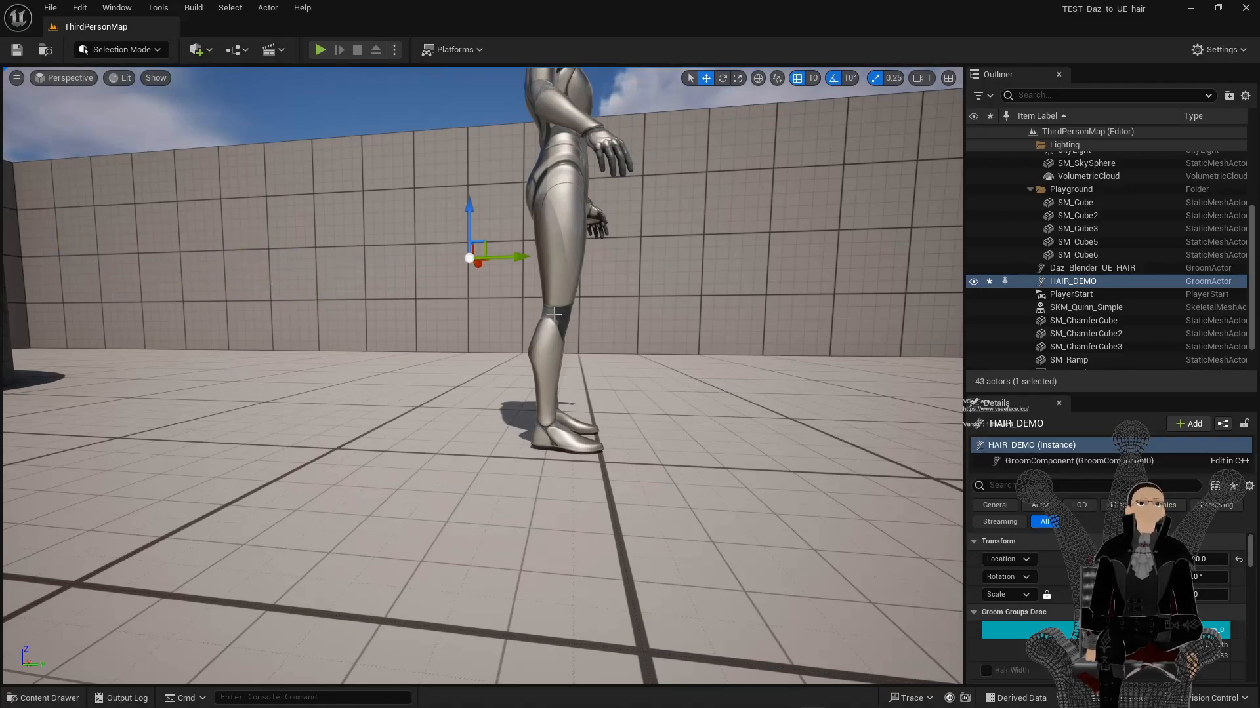
Inspect the placed HAIR_DEMO groom from farther away and delete its actor from the level
{"action": "scroll", "coordinate": [557, 308], "scroll_direction": "down", "scroll_amount": 15}
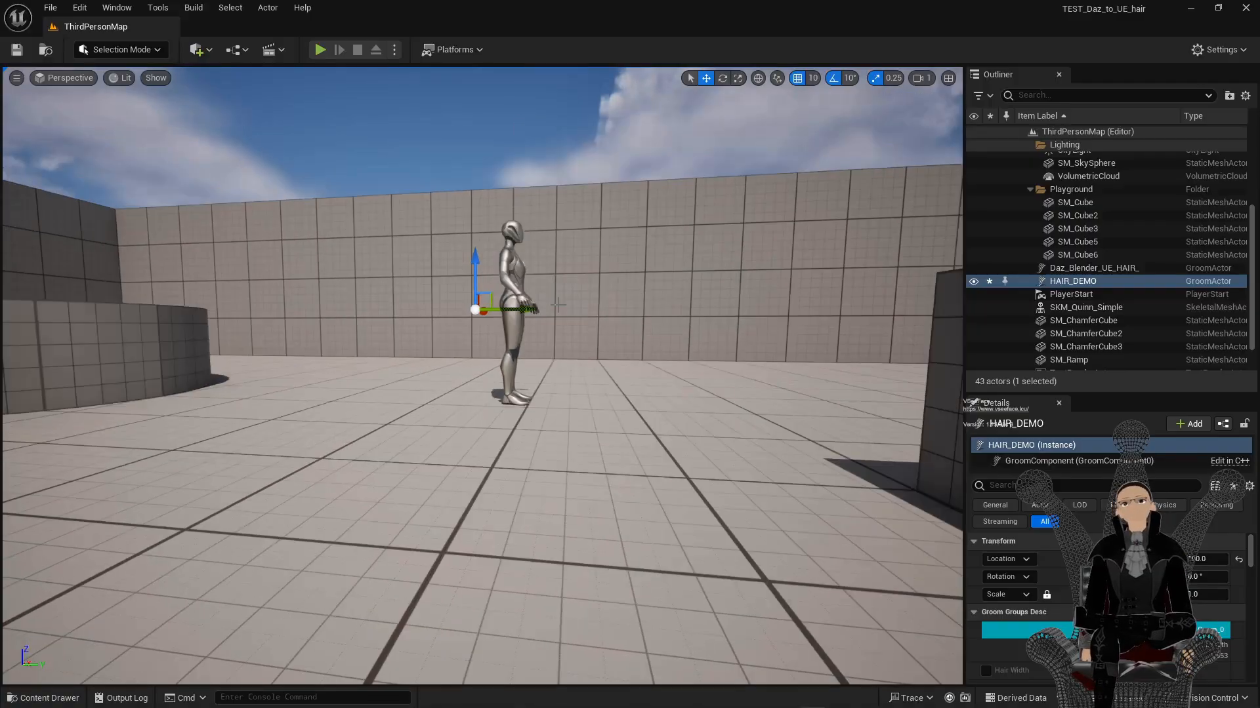
{"action": "scroll", "coordinate": [557, 308], "scroll_direction": "down", "scroll_amount": 15}
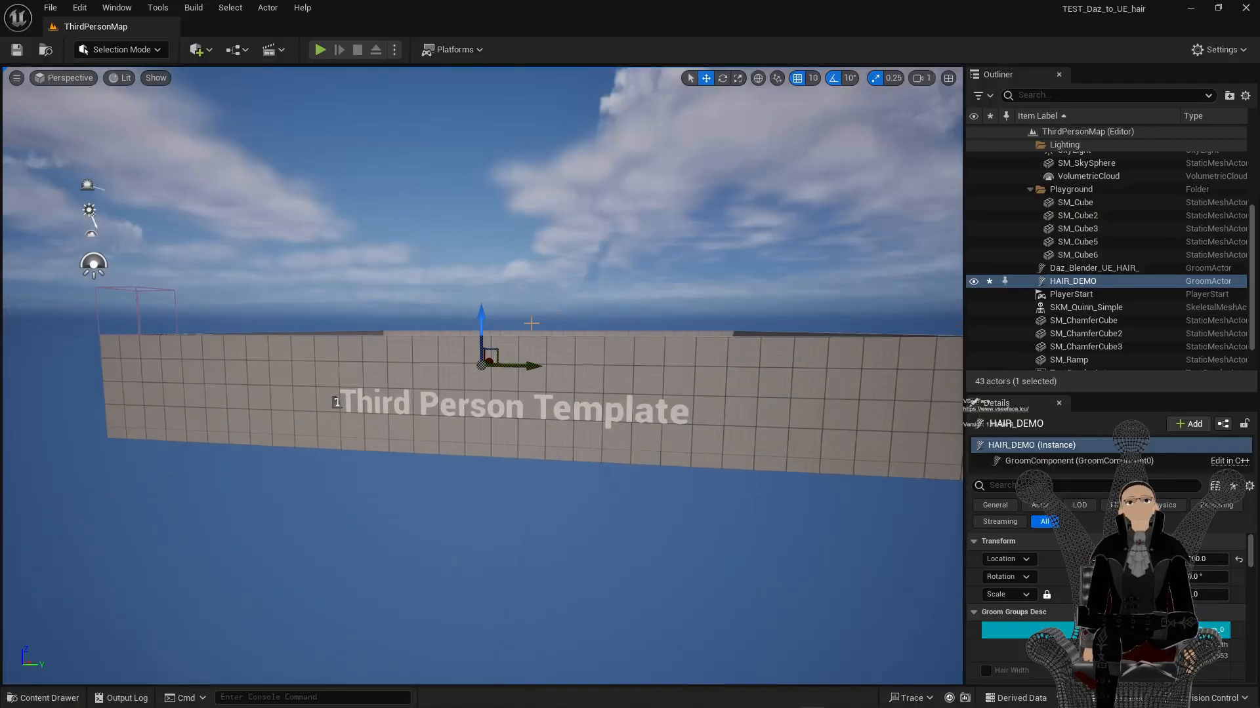
{"action": "mouse_move", "coordinate": [456, 372]}
{"action": "right_mouse_down"}
{"action": "mouse_move", "coordinate": [470, 202]}
{"action": "mouse_move", "coordinate": [463, 364]}
{"action": "right_mouse_up"}
{"action": "key", "text": "w"}
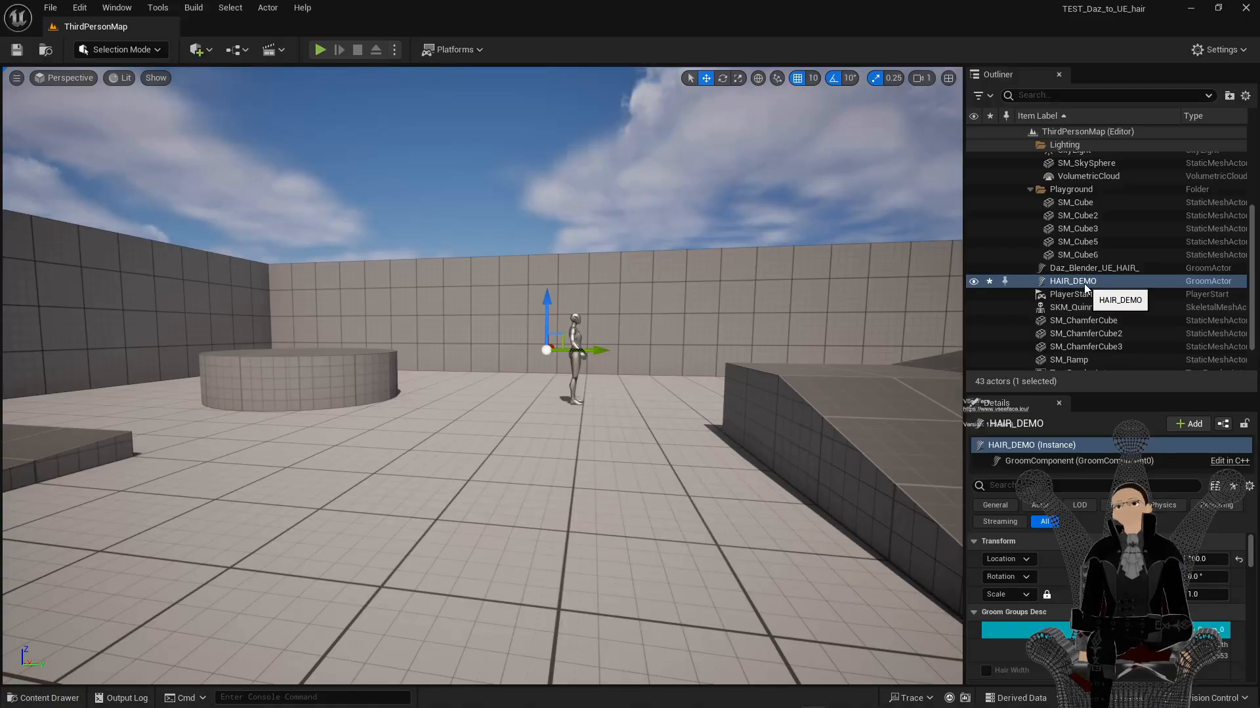
{"action": "key", "text": "Delete"}
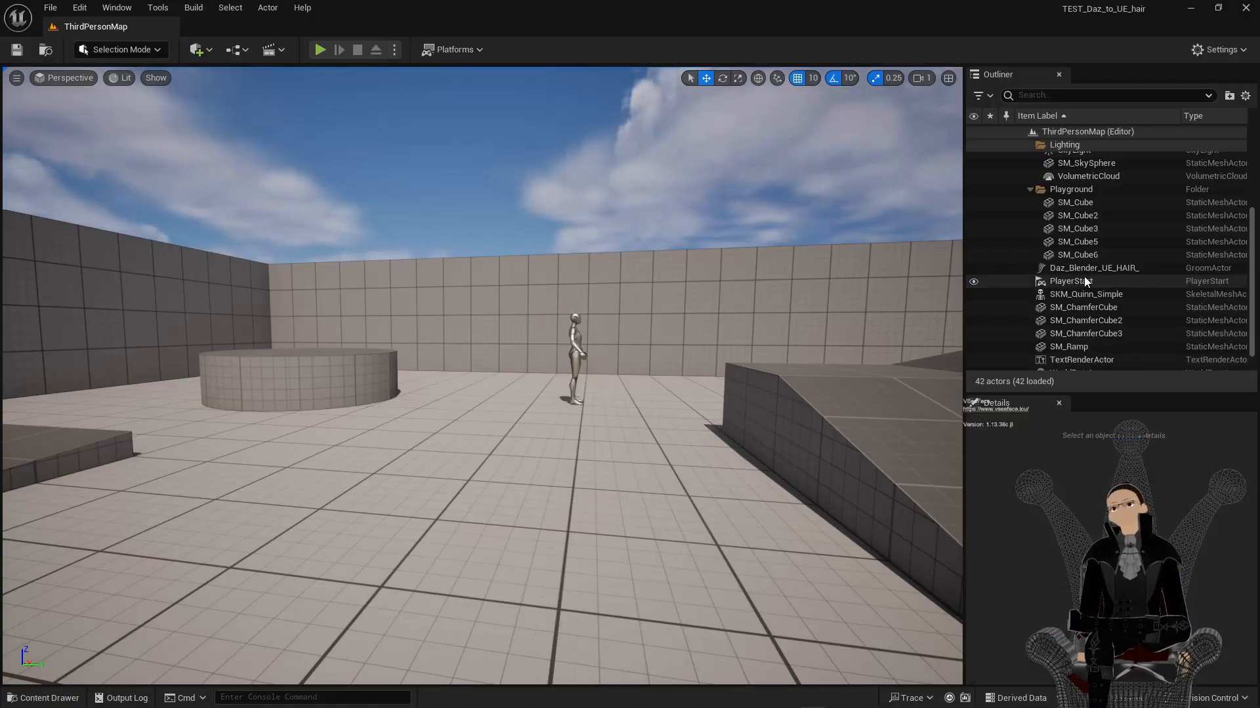
Raise the Daz_Blender_UE_HAIR_ groom actor from the floor to about the mannequin's knee height
{"action": "left_click", "coordinate": [1083, 269]}
{"action": "scroll", "coordinate": [722, 336], "scroll_direction": "up", "scroll_amount": 8}
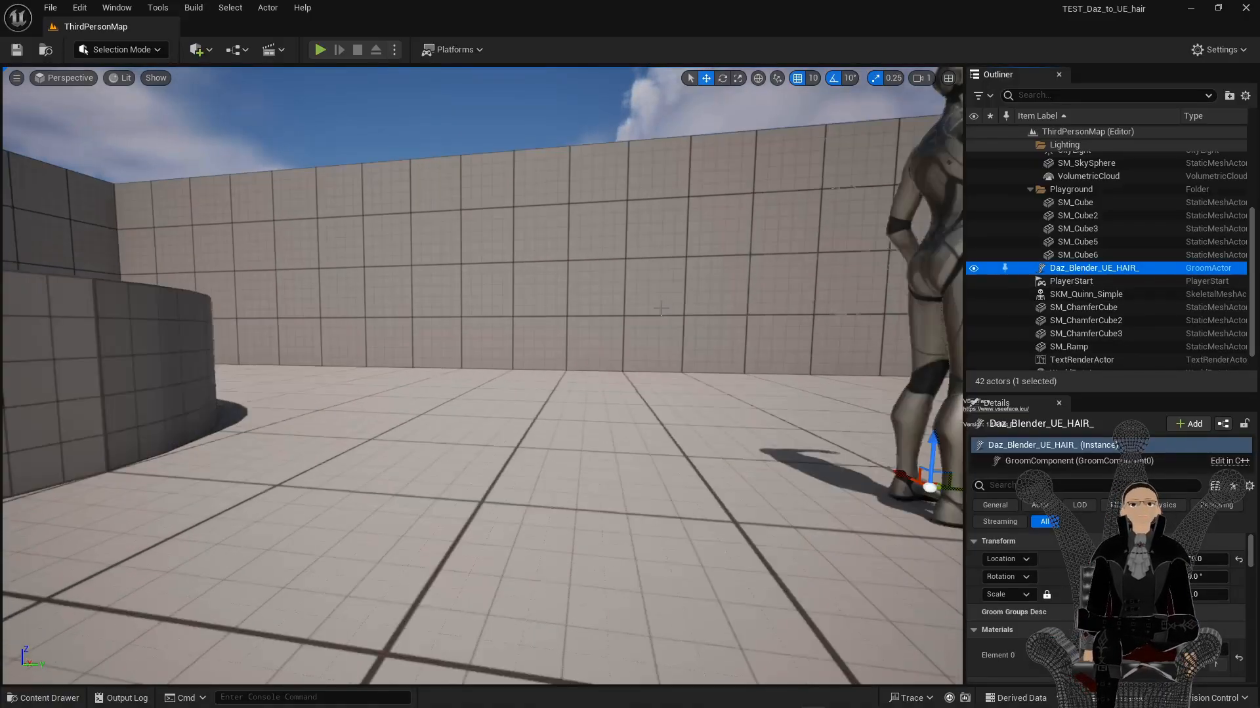
{"action": "right_click_drag", "start_coordinate": [722, 336], "coordinate": [755, 337]}
{"action": "middle_click_drag", "start_coordinate": [754, 337], "coordinate": [797, 316]}
{"action": "left_click_drag", "start_coordinate": [538, 528], "coordinate": [541, 326]}
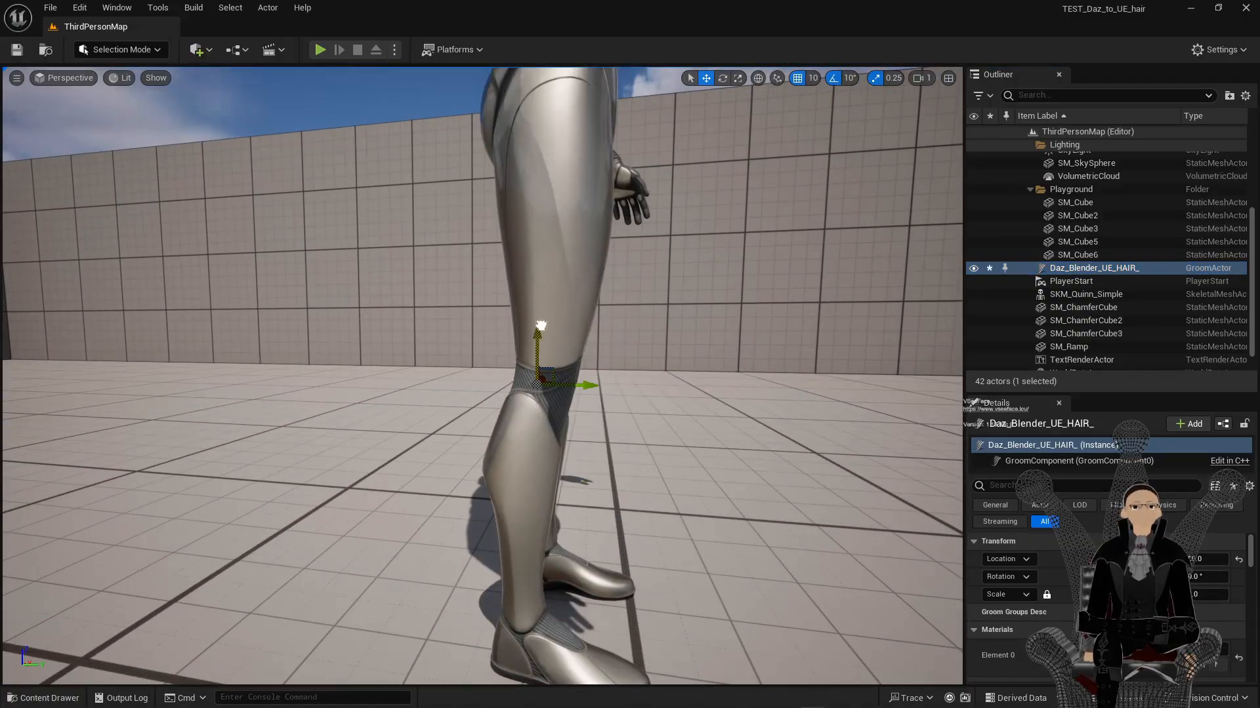
{"action": "scroll", "coordinate": [580, 306], "scroll_direction": "down", "scroll_amount": 10}
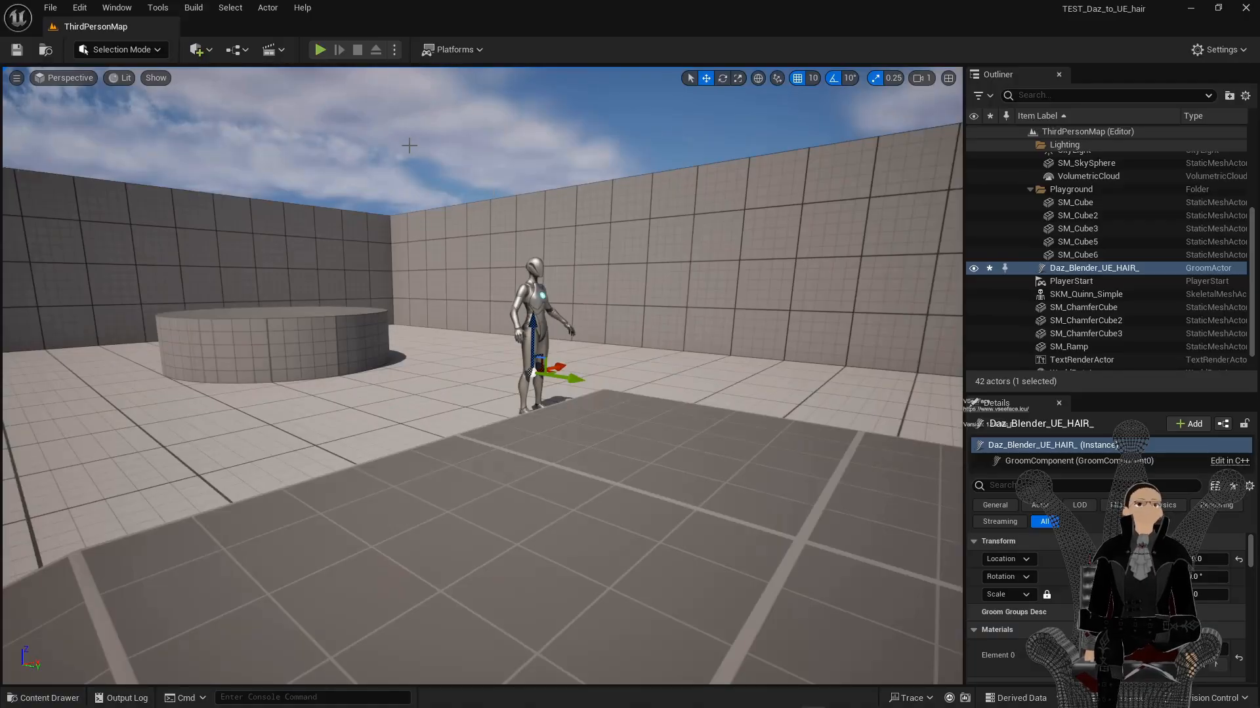
Open the BP_ThirdPersonCharacter blueprint from the ThirdPerson Blueprints folder and show its 3D viewport
{"action": "left_click", "coordinate": [45, 698]}
{"action": "left_click", "coordinate": [68, 589]}
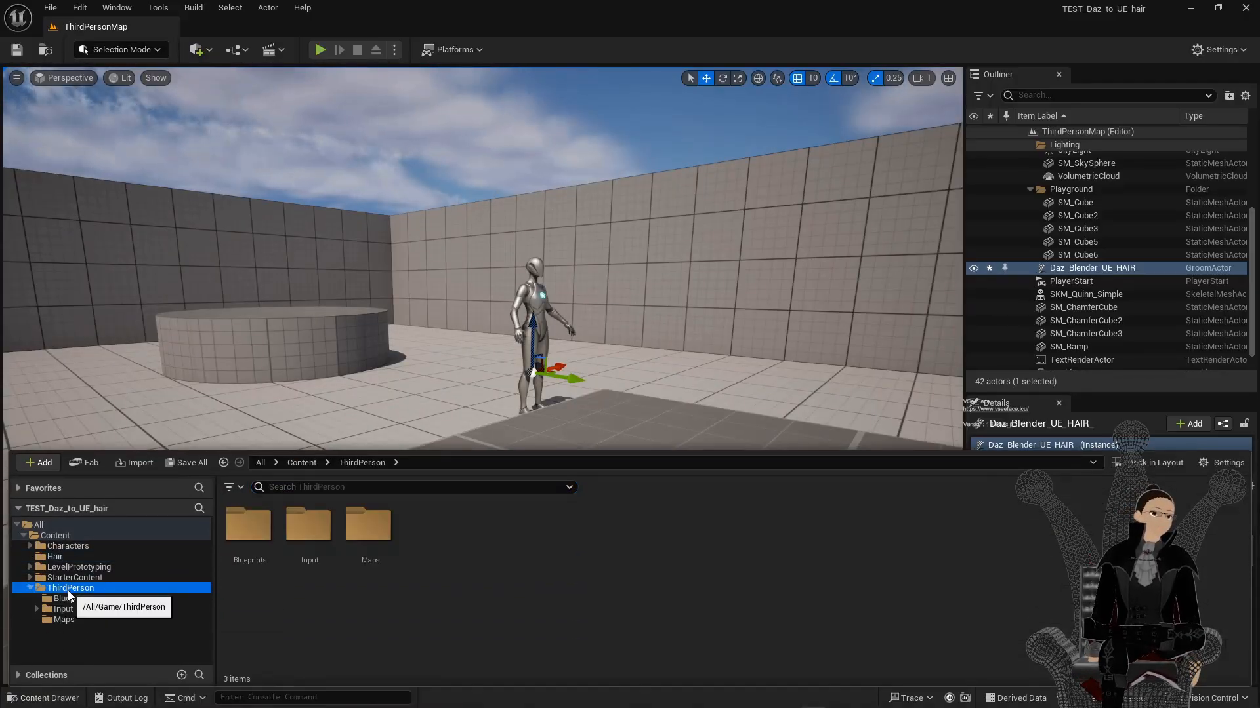
{"action": "double_click", "coordinate": [244, 528]}
{"action": "double_click", "coordinate": [239, 543]}
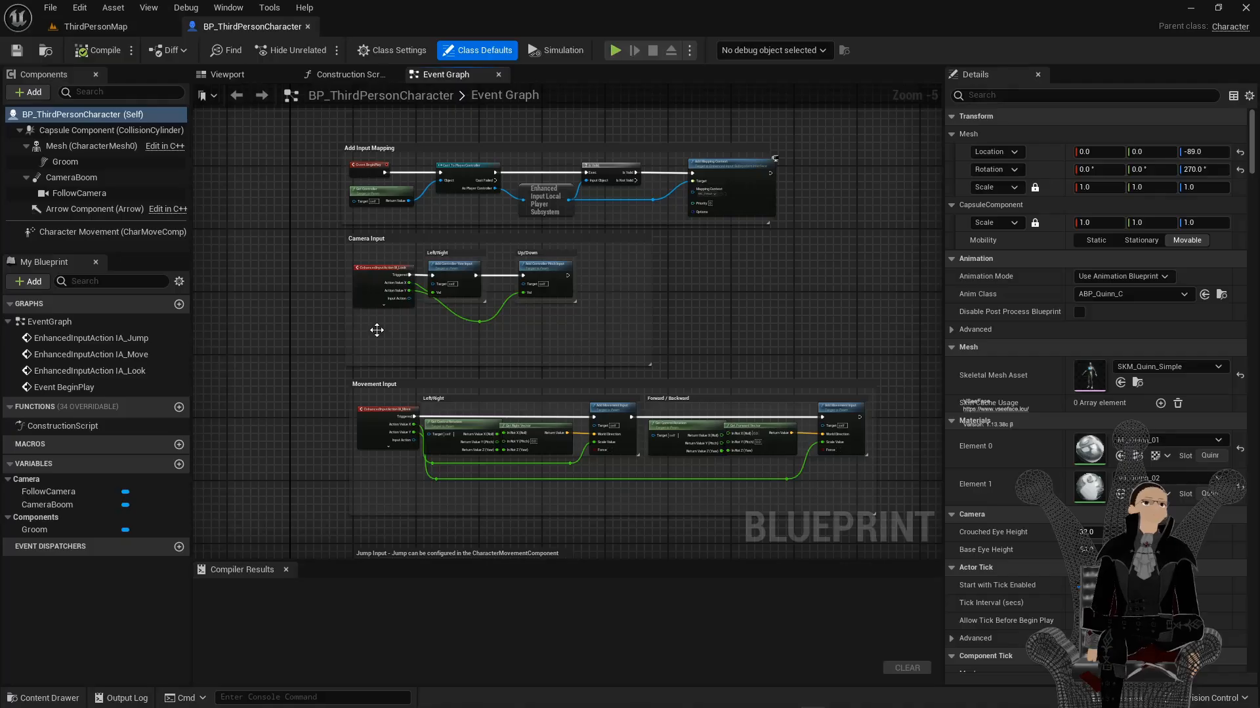
{"action": "left_click", "coordinate": [212, 76]}
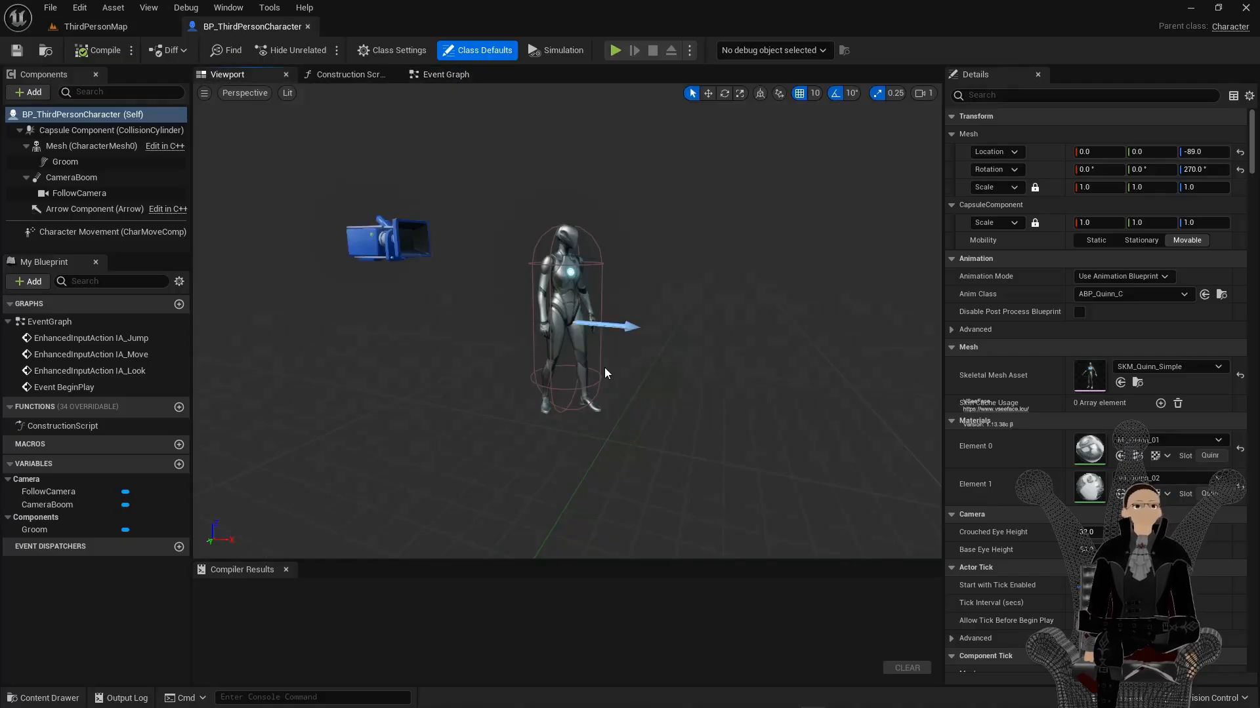
Move the character's Groom component up onto the head, to location X 10, Y 0, Z 0
{"action": "left_click", "coordinate": [71, 162]}
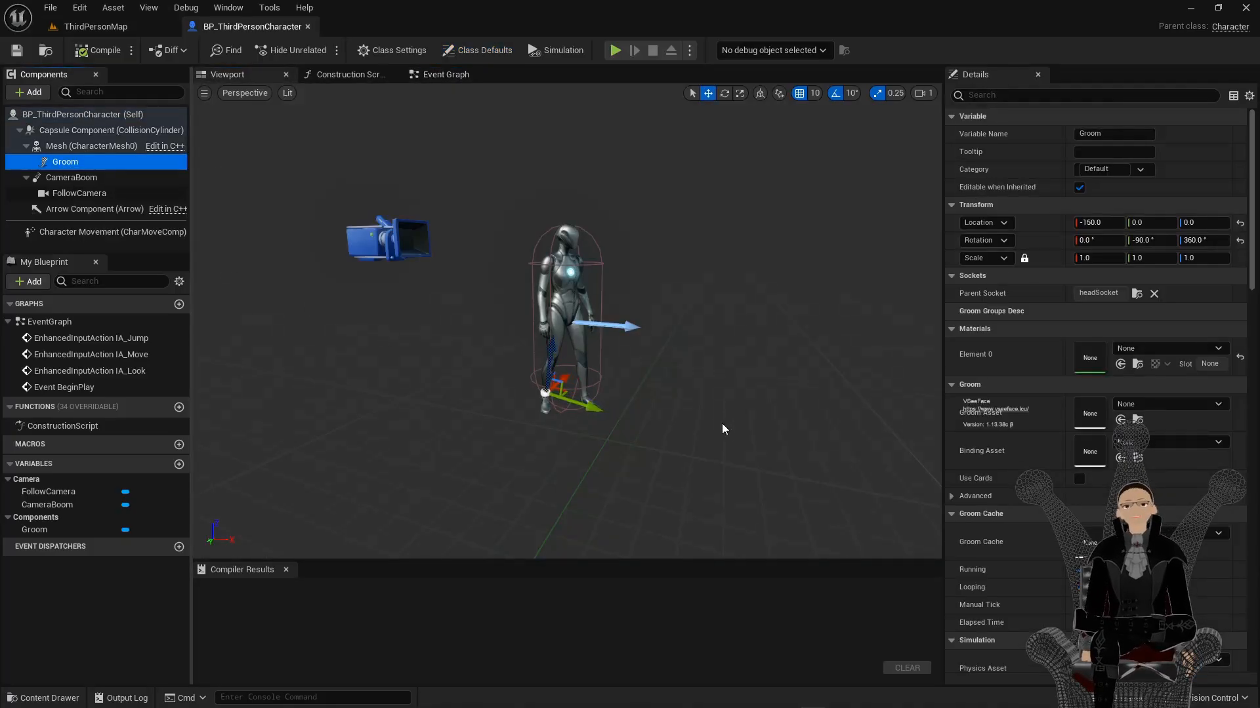
{"action": "key", "text": "f"}
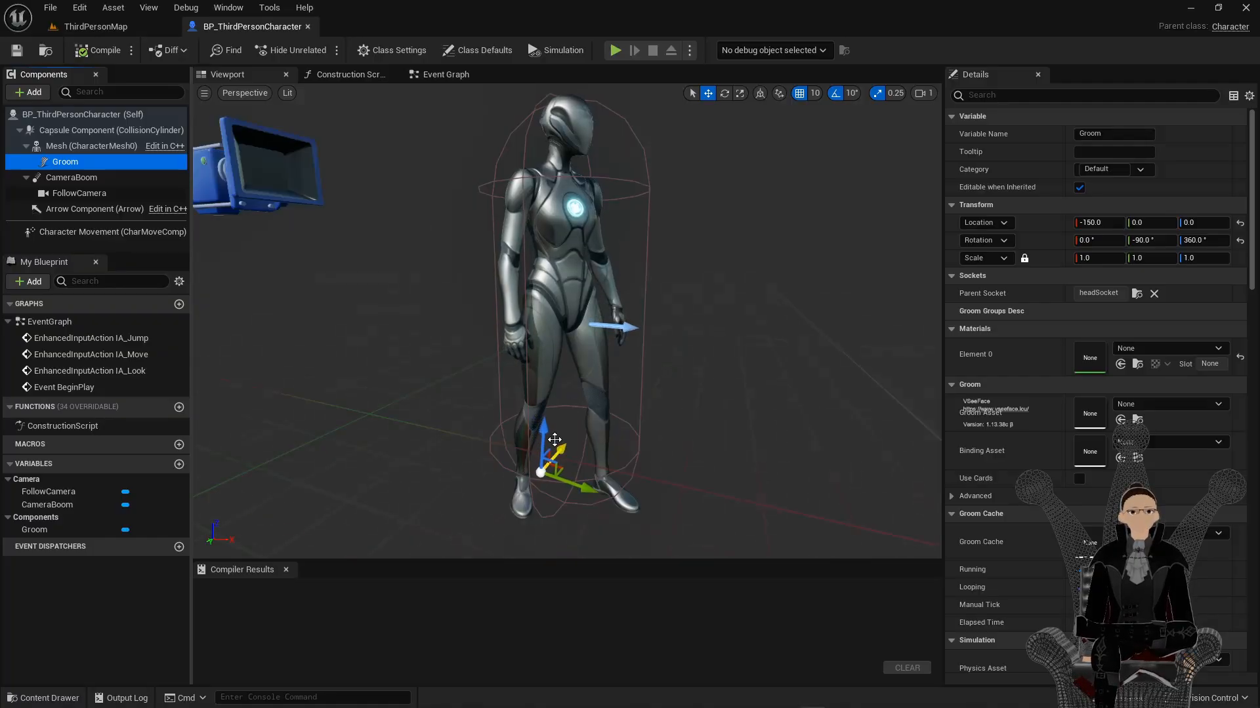
{"action": "left_click_drag", "start_coordinate": [554, 440], "coordinate": [578, 139]}
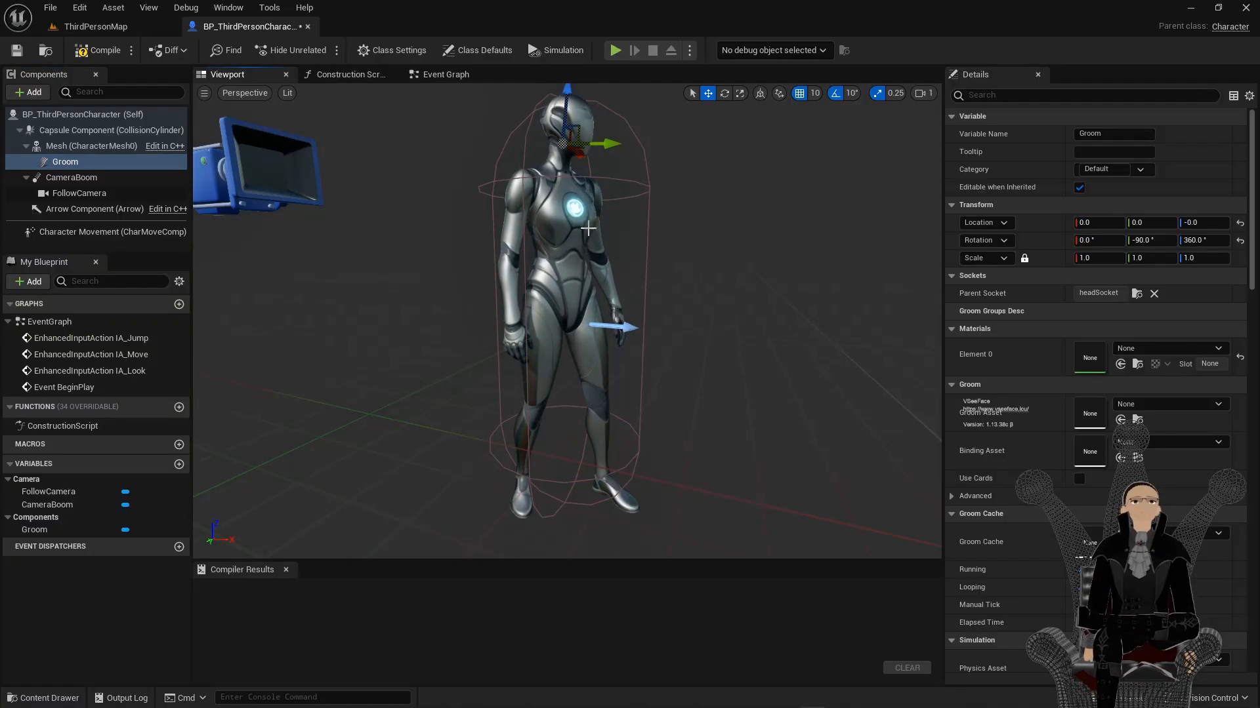
{"action": "left_click_drag", "start_coordinate": [633, 192], "coordinate": [560, 161], "text": "alt"}
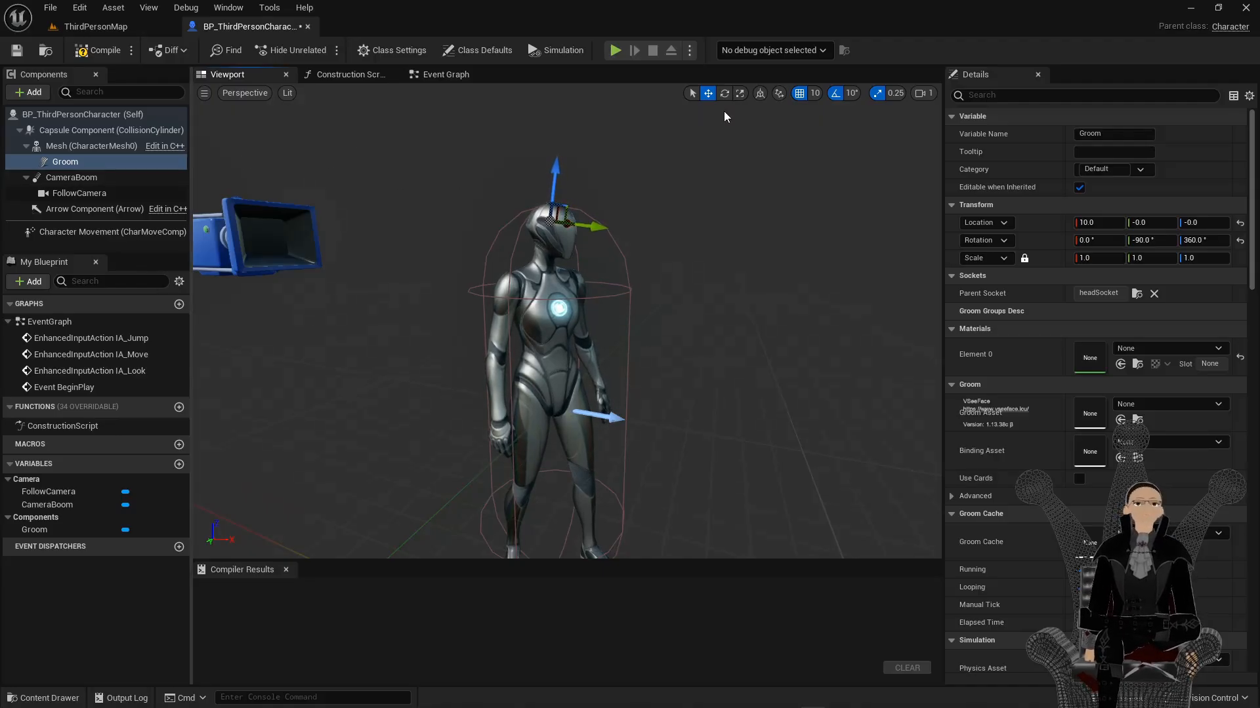
Open the HAIR_DEMO groom asset from the Hair folder and enable Force Visible in its physics settings
{"action": "left_click", "coordinate": [56, 695]}
{"action": "left_click", "coordinate": [55, 557]}
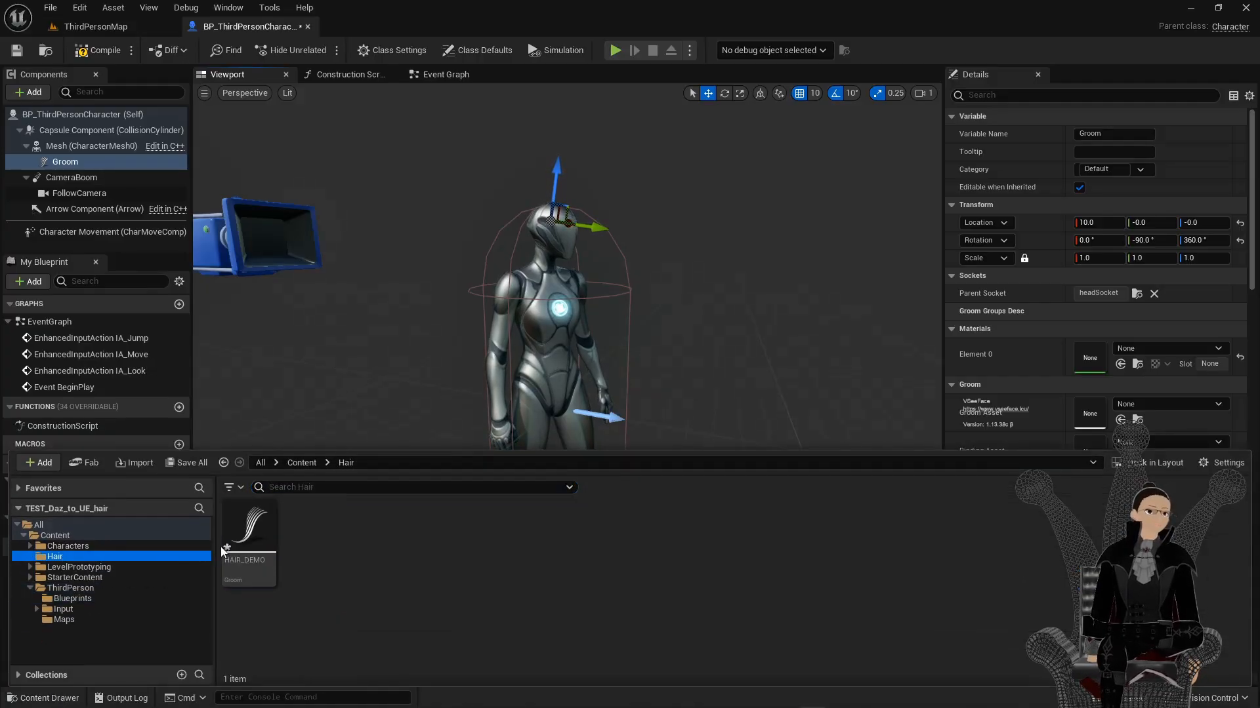
{"action": "double_click", "coordinate": [226, 549]}
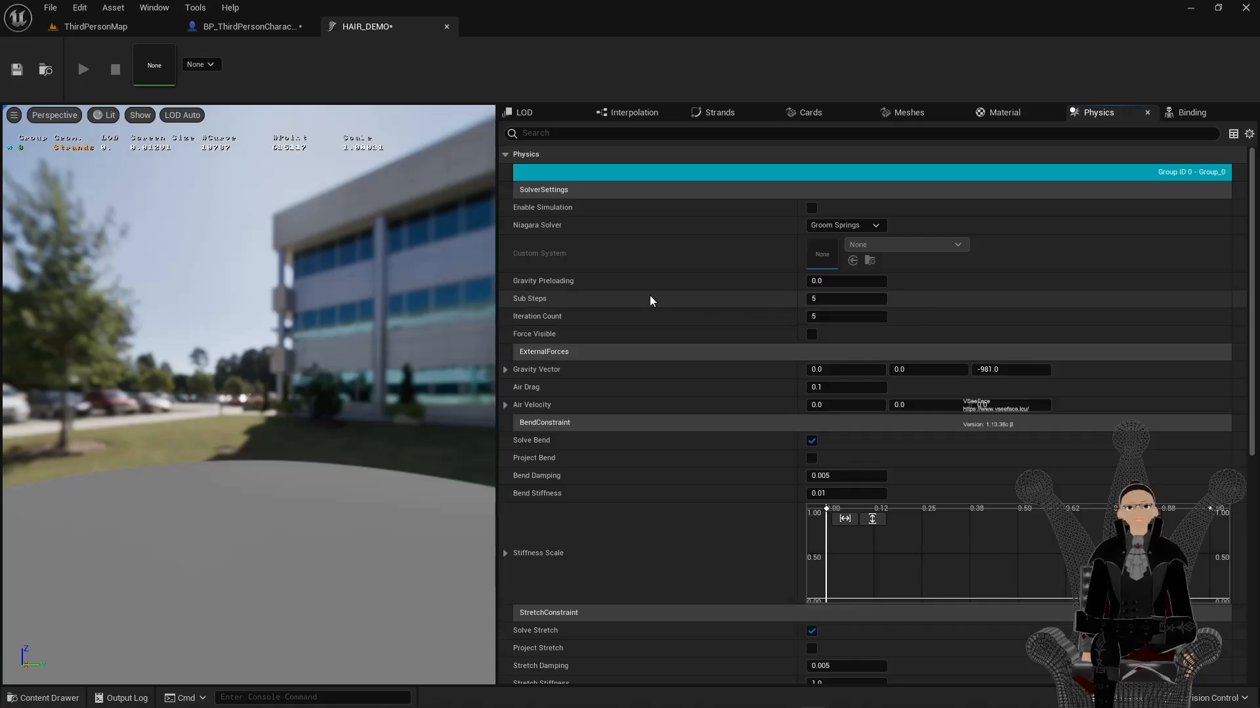
{"action": "left_click", "coordinate": [576, 135]}
{"action": "type", "text": "vi"}
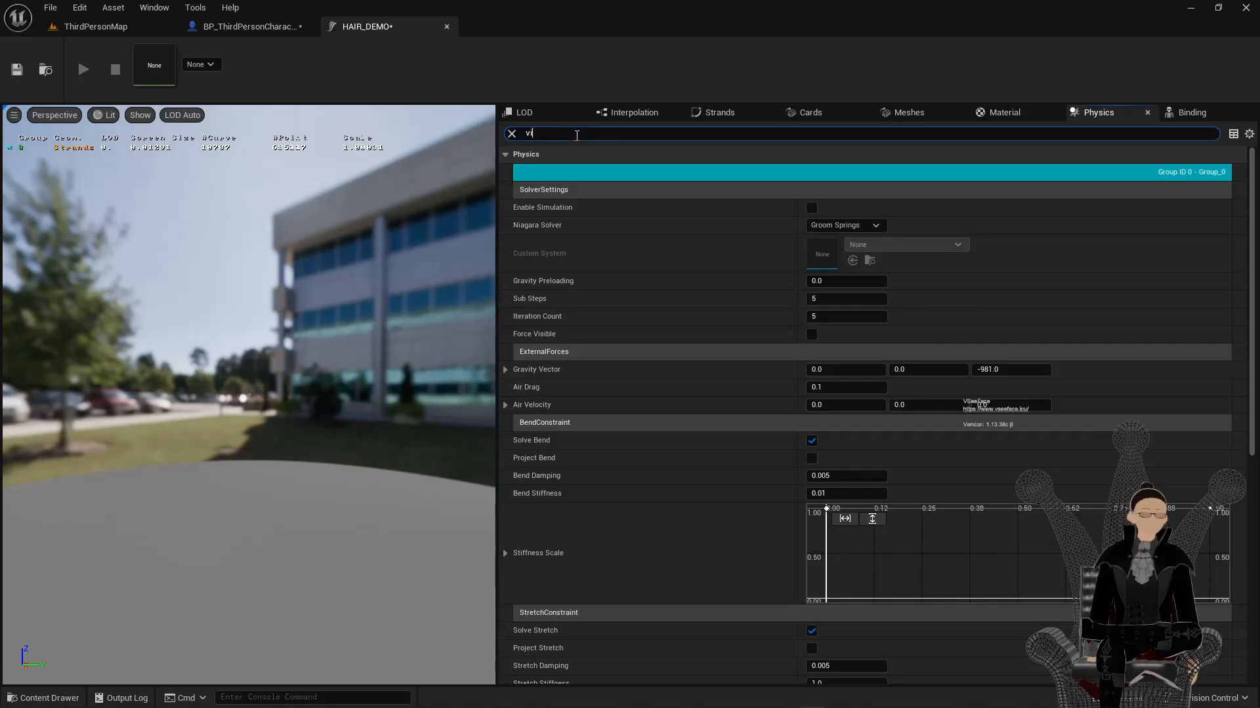
{"action": "type", "text": "sibi"}
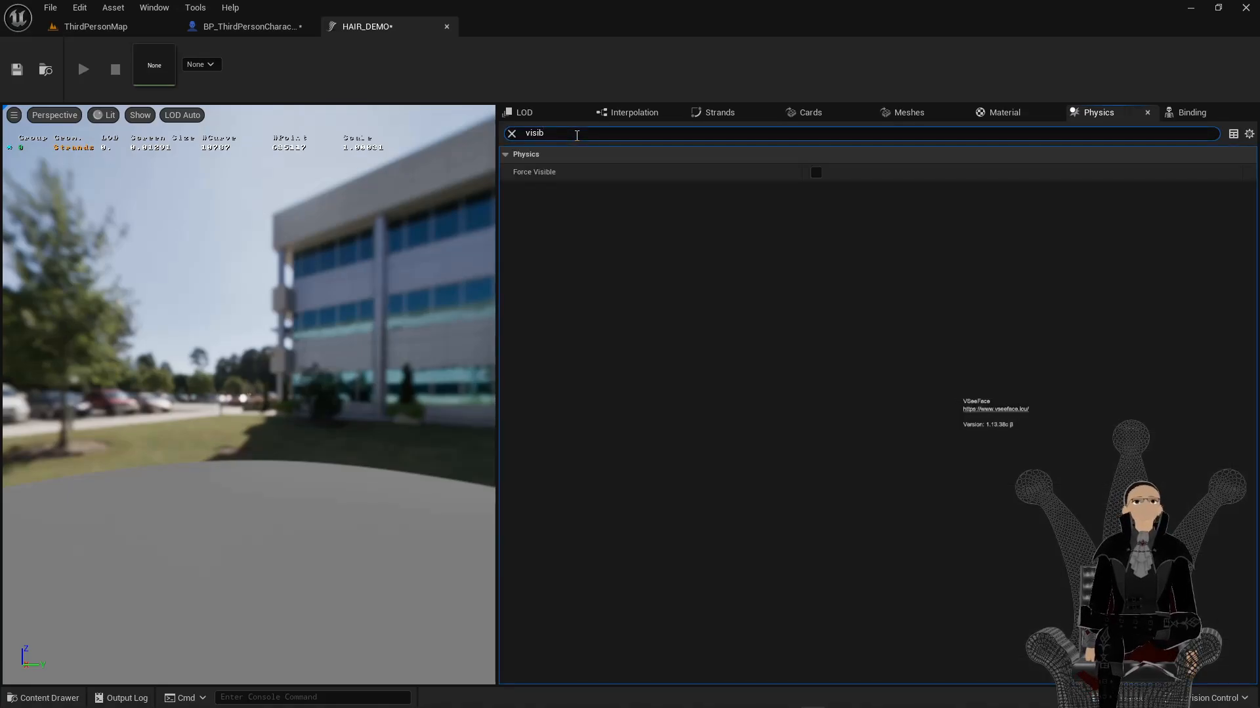
{"action": "left_click", "coordinate": [816, 172]}
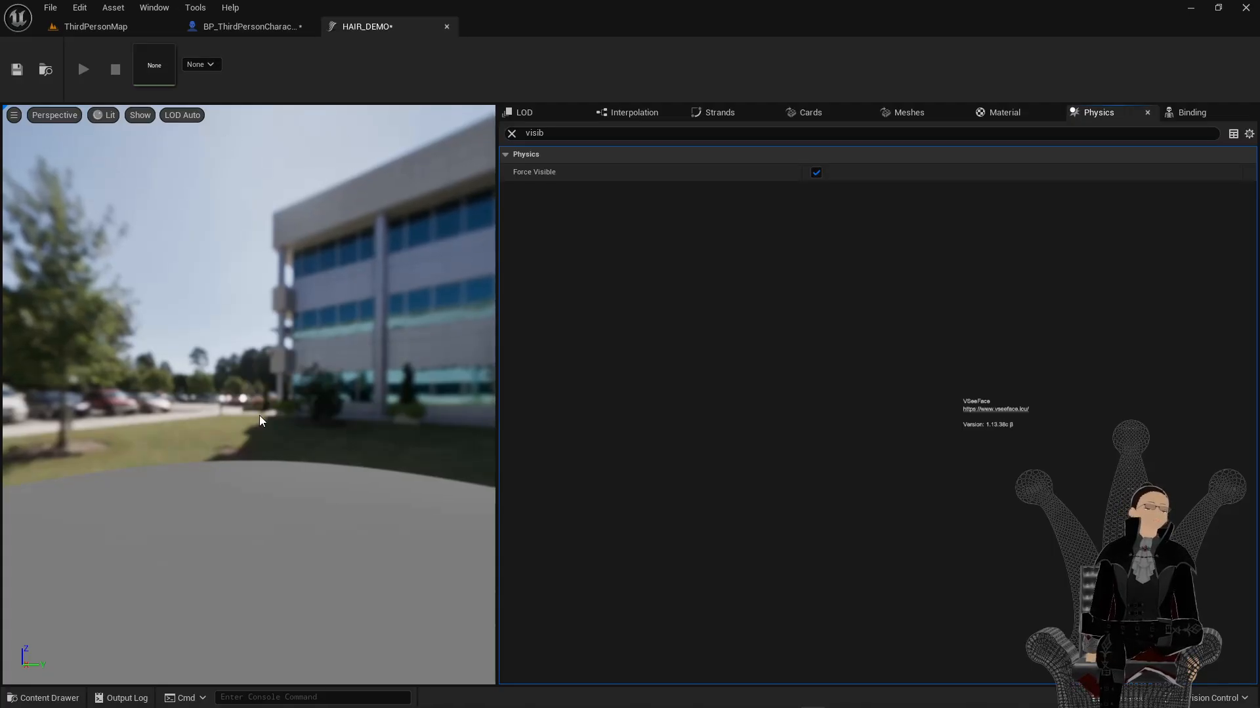
{"action": "left_click", "coordinate": [512, 133]}
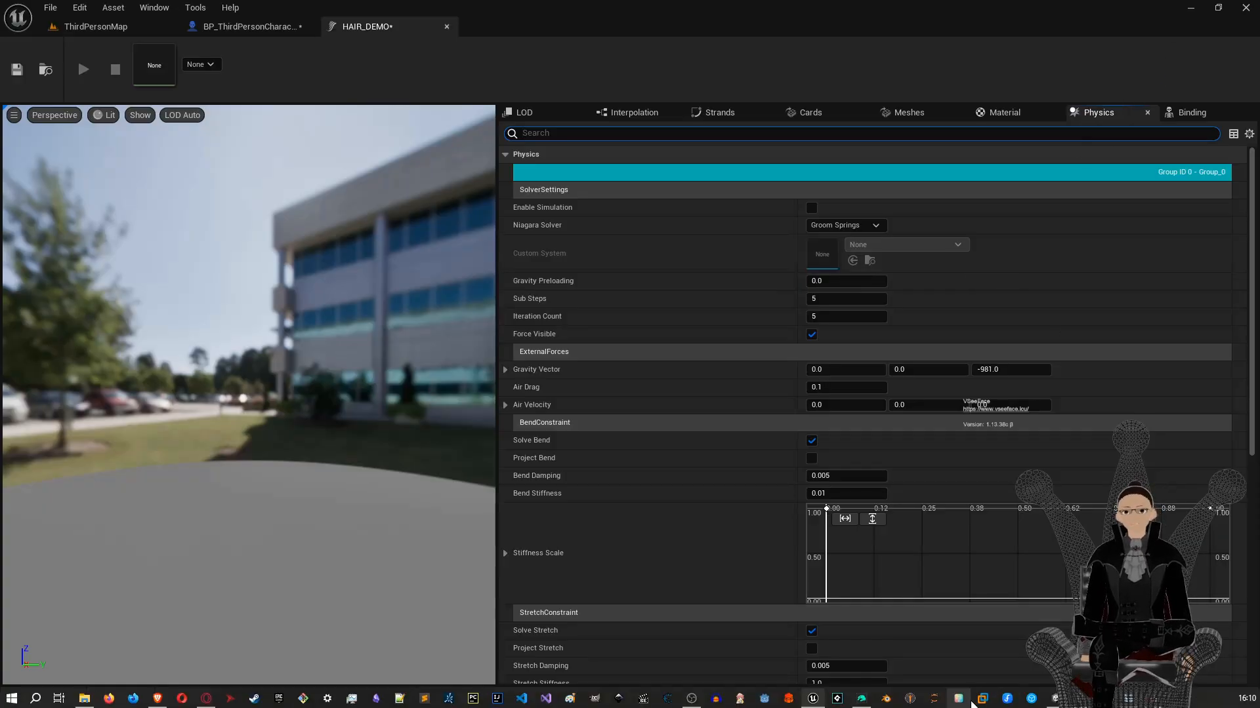
Switch to Daz Studio, examine the FE Messy Bun Updo Hair from several angles and show the Niki Hair content
{"action": "left_click", "coordinate": [861, 698]}
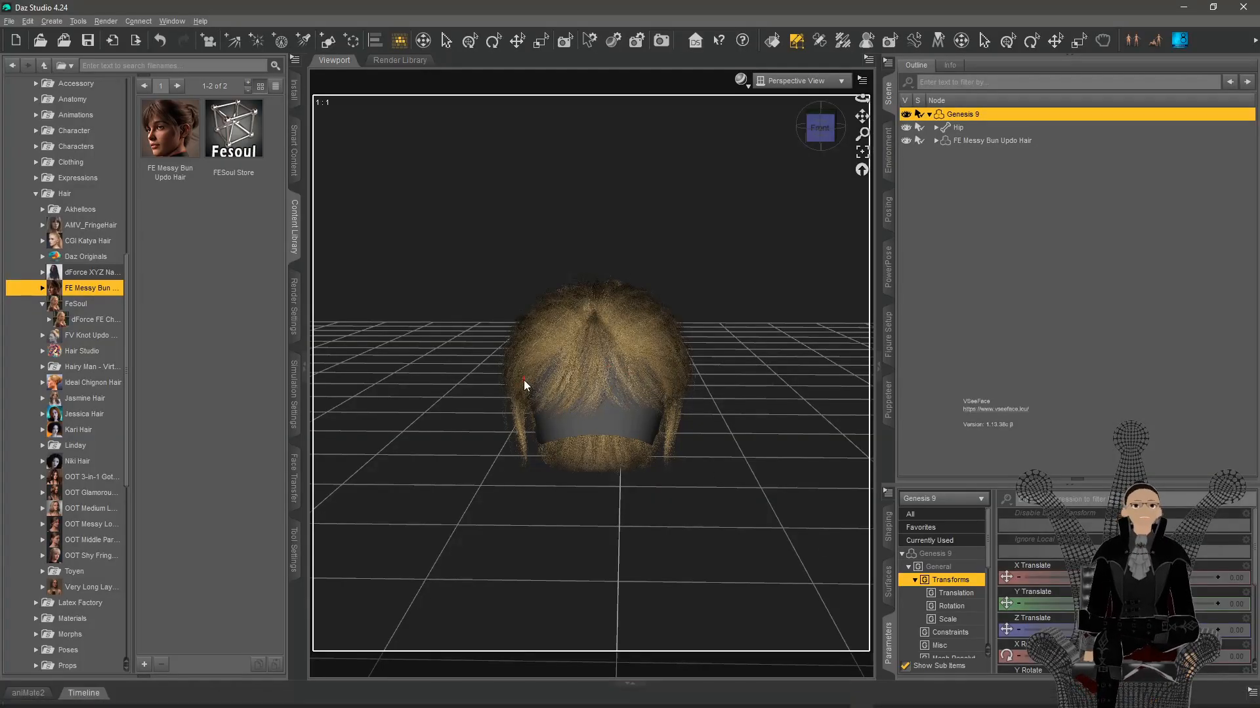
{"action": "middle_click_drag", "start_coordinate": [524, 382], "coordinate": [588, 392]}
{"action": "scroll", "coordinate": [608, 381], "scroll_direction": "up", "scroll_amount": 10}
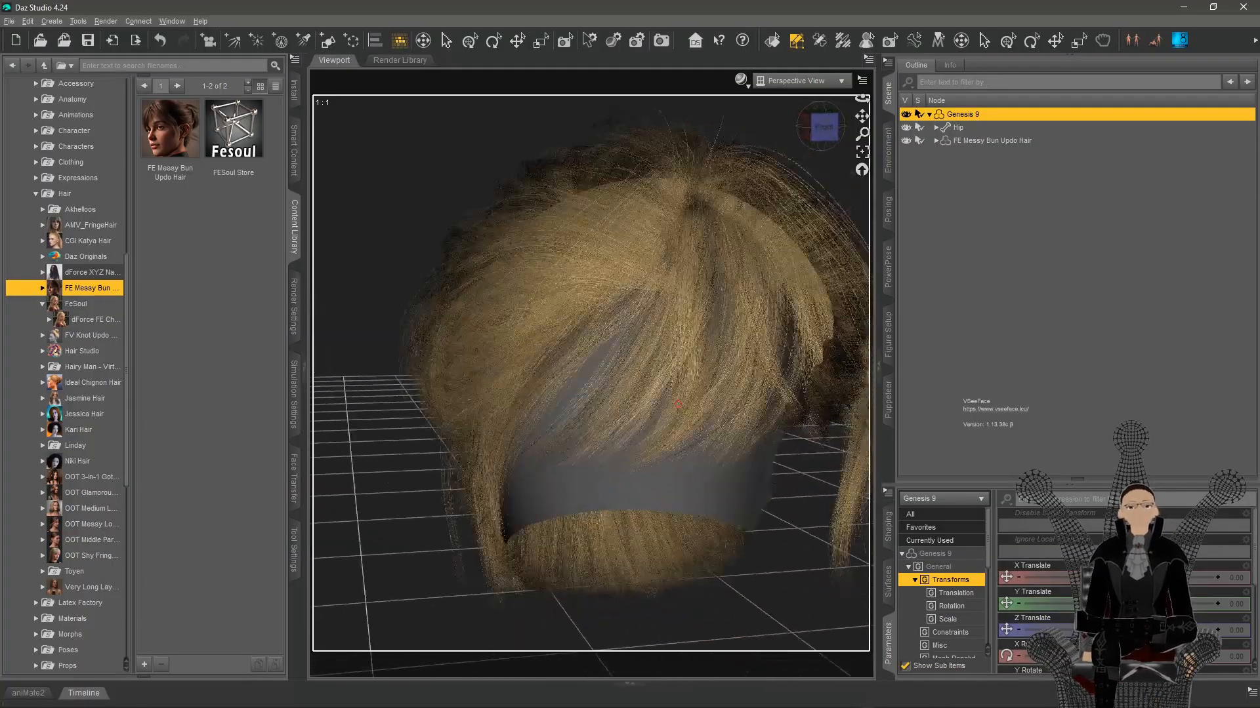
{"action": "middle_click_drag", "start_coordinate": [678, 404], "coordinate": [687, 407]}
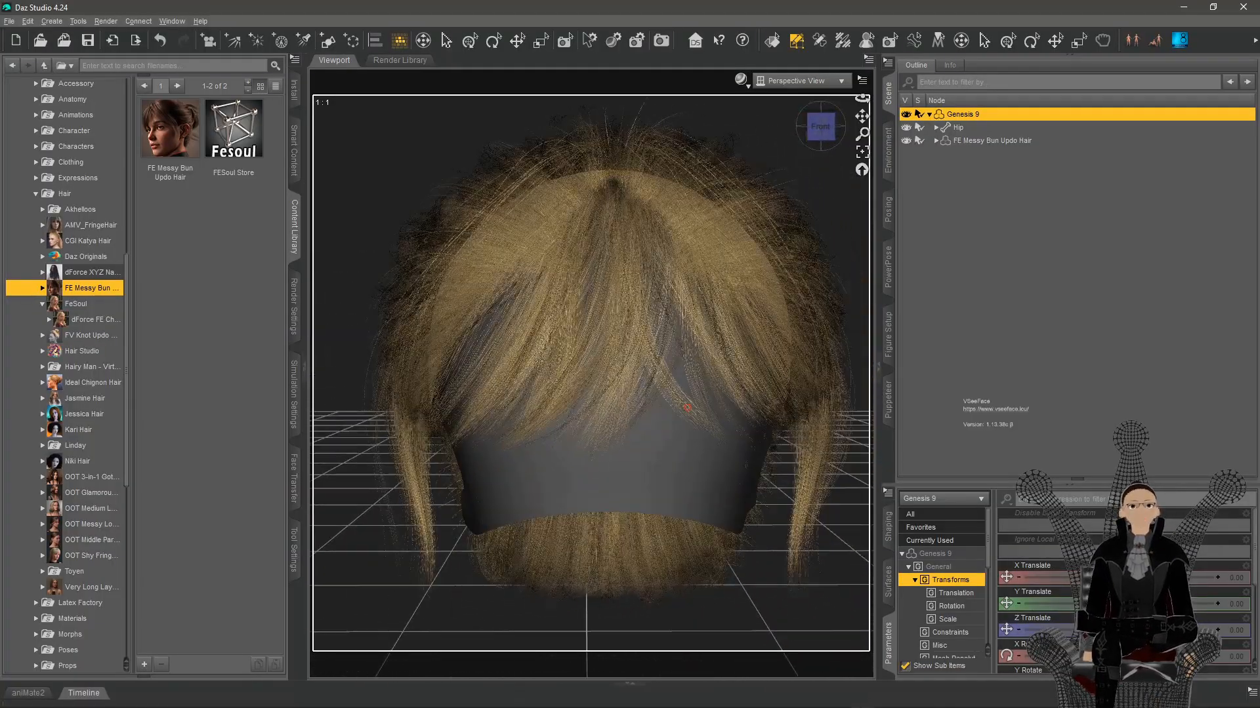
{"action": "scroll", "coordinate": [628, 437], "scroll_direction": "down", "scroll_amount": 5}
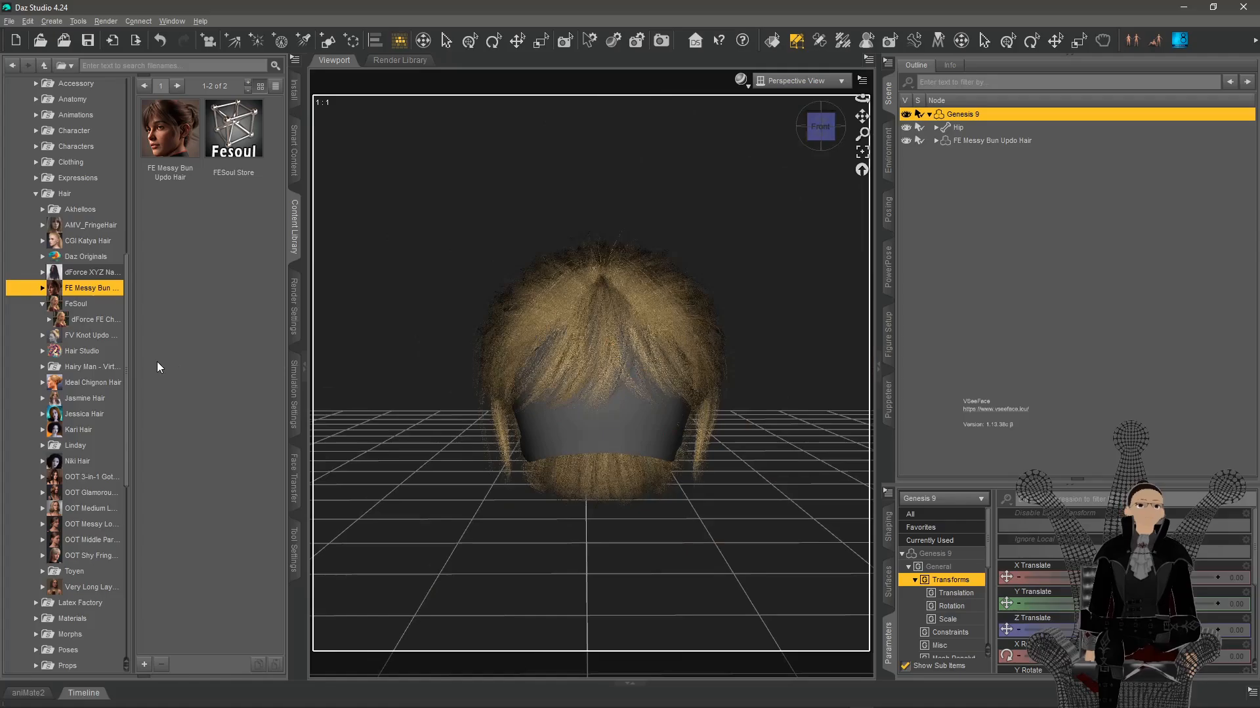
{"action": "left_click", "coordinate": [76, 463]}
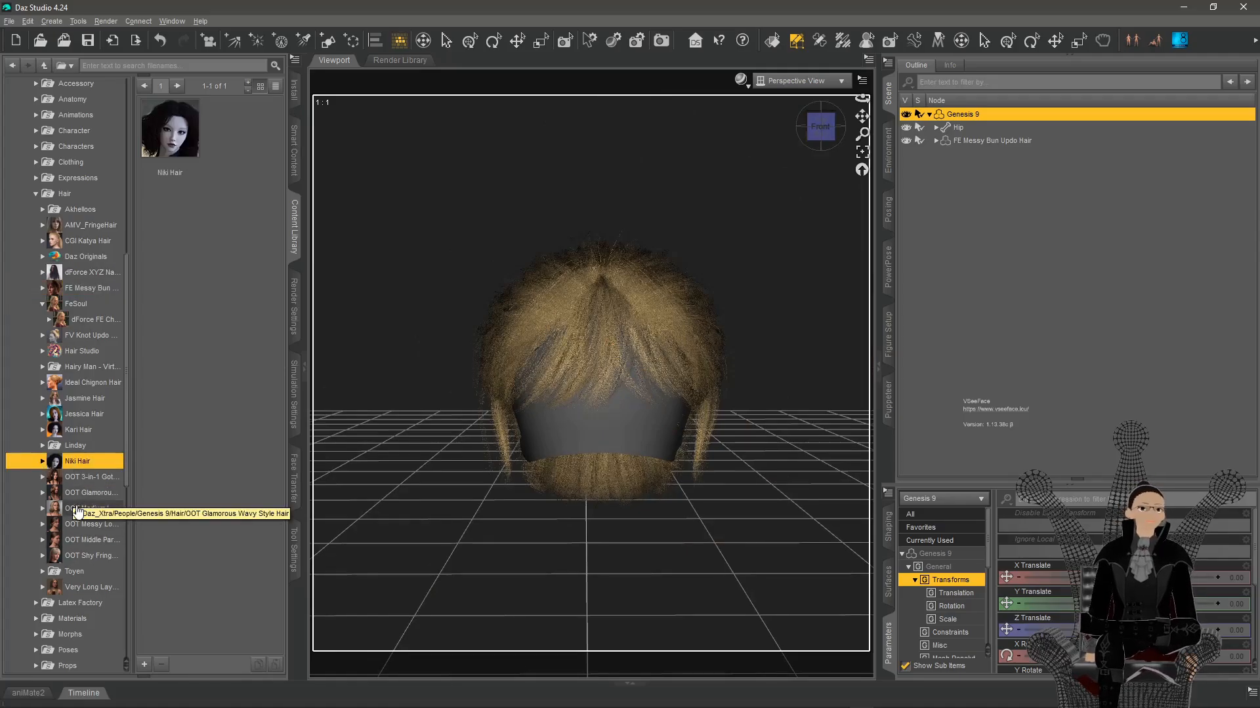
Hide the original Genesis 9 figure and its FE Messy Bun Updo Hair in the scene
{"action": "left_click", "coordinate": [947, 229]}
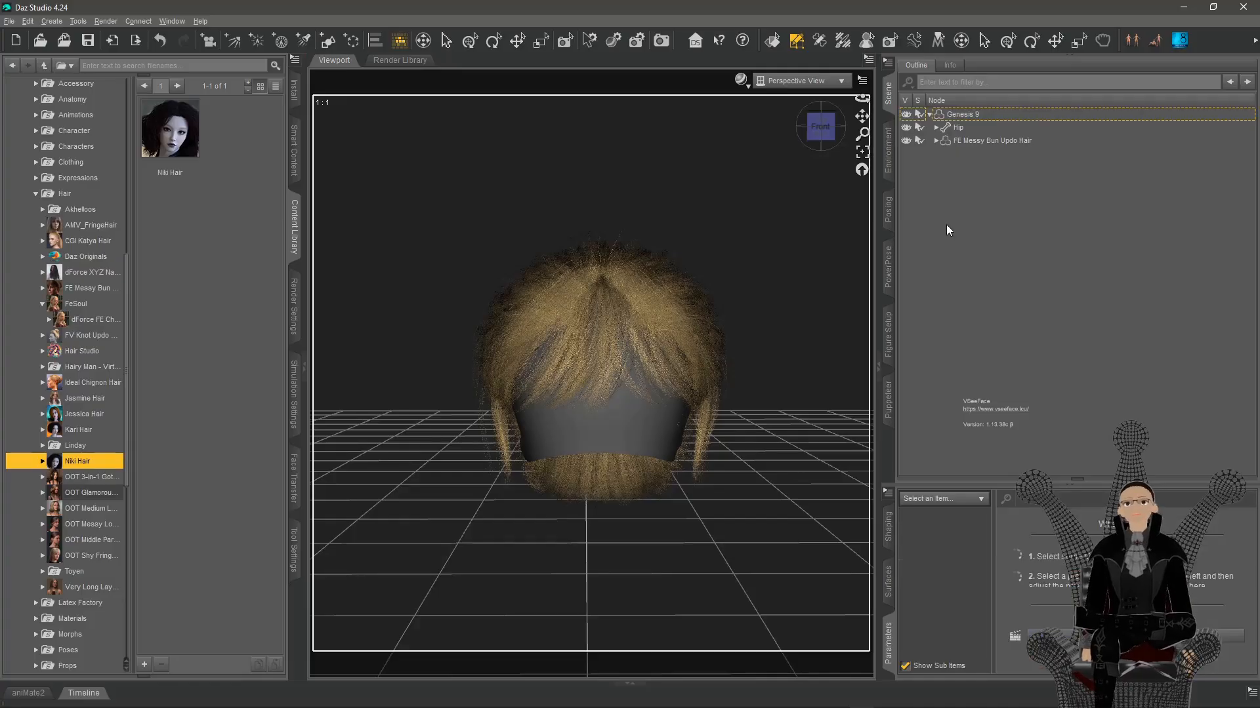
{"action": "left_click", "coordinate": [930, 114]}
{"action": "left_click", "coordinate": [955, 116]}
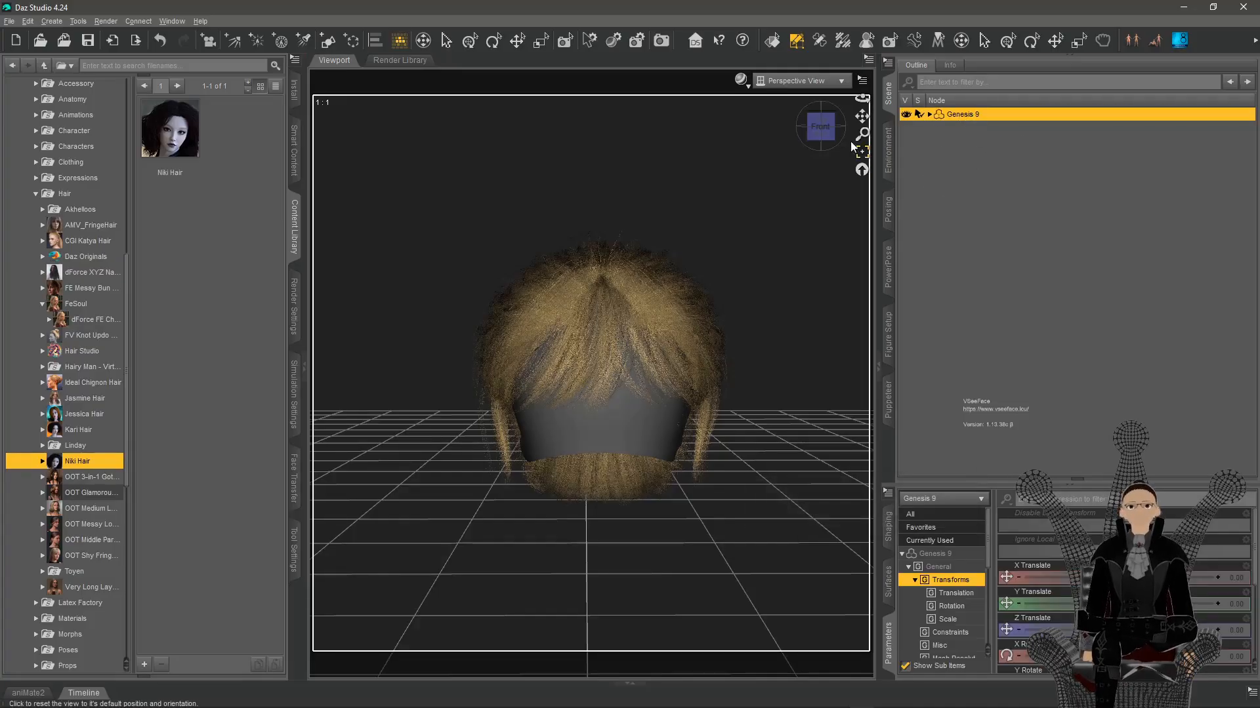
{"action": "left_click", "coordinate": [941, 225]}
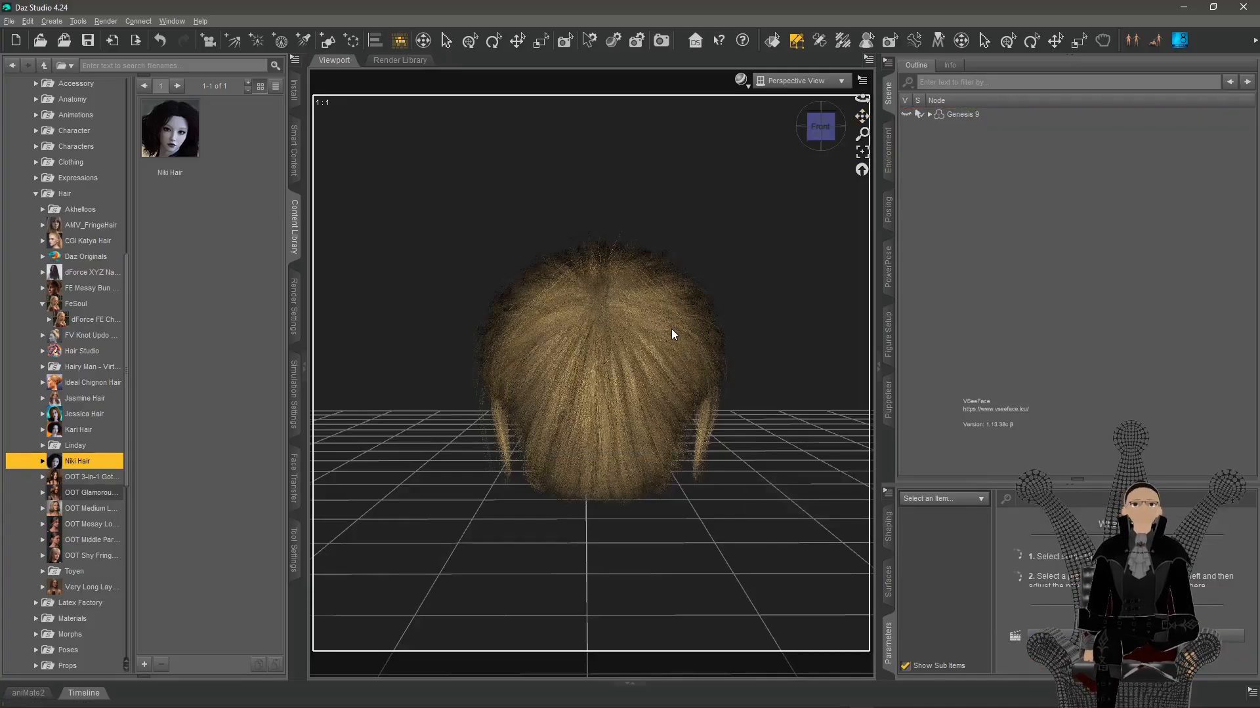
{"action": "left_click_drag", "start_coordinate": [862, 98], "coordinate": [908, 99]}
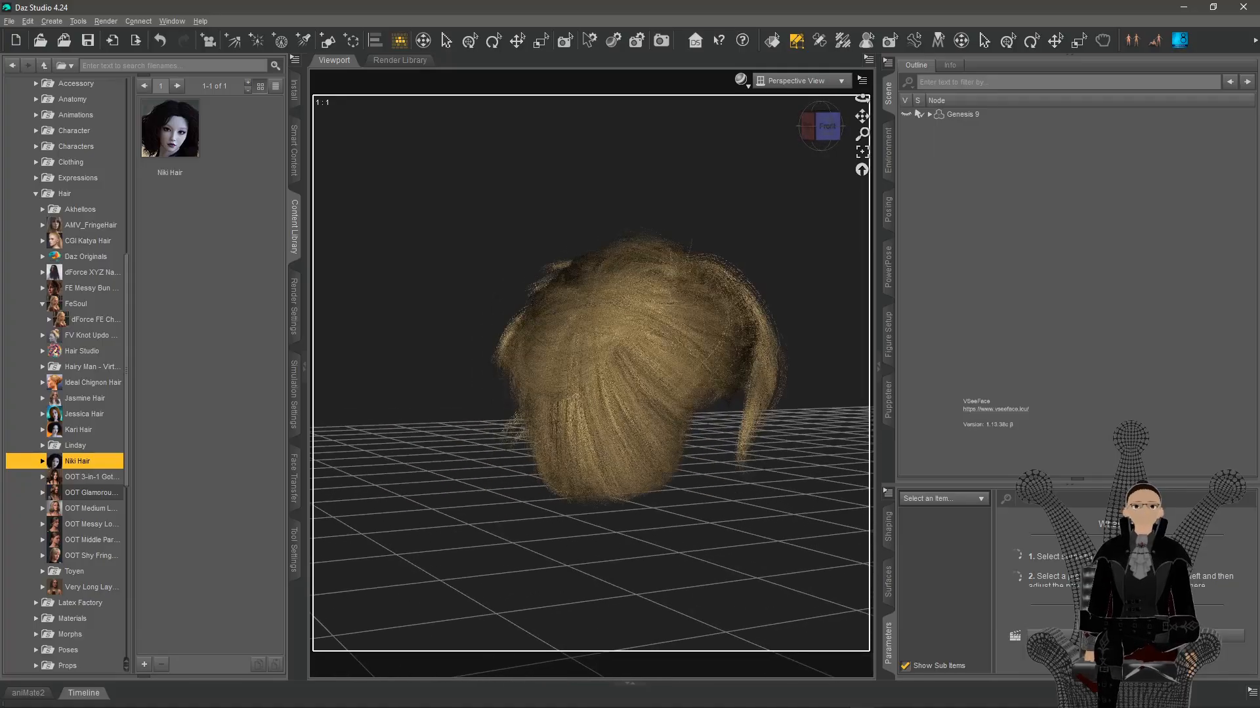
{"action": "left_click", "coordinate": [929, 114]}
{"action": "left_click", "coordinate": [909, 140]}
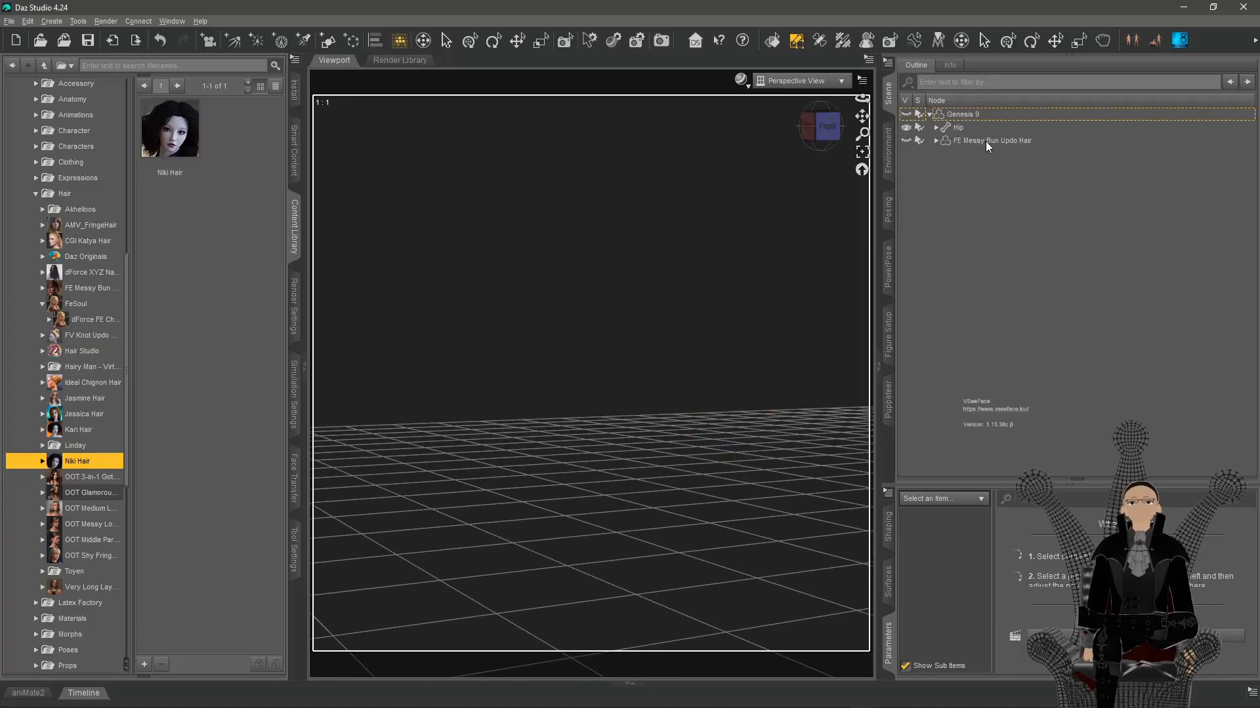
Find Genesis 9 among the Smart Content figures and add a second Genesis 9 figure to the scene
{"action": "left_click", "coordinate": [294, 149]}
{"action": "scroll", "coordinate": [112, 206], "scroll_direction": "down", "scroll_amount": 5}
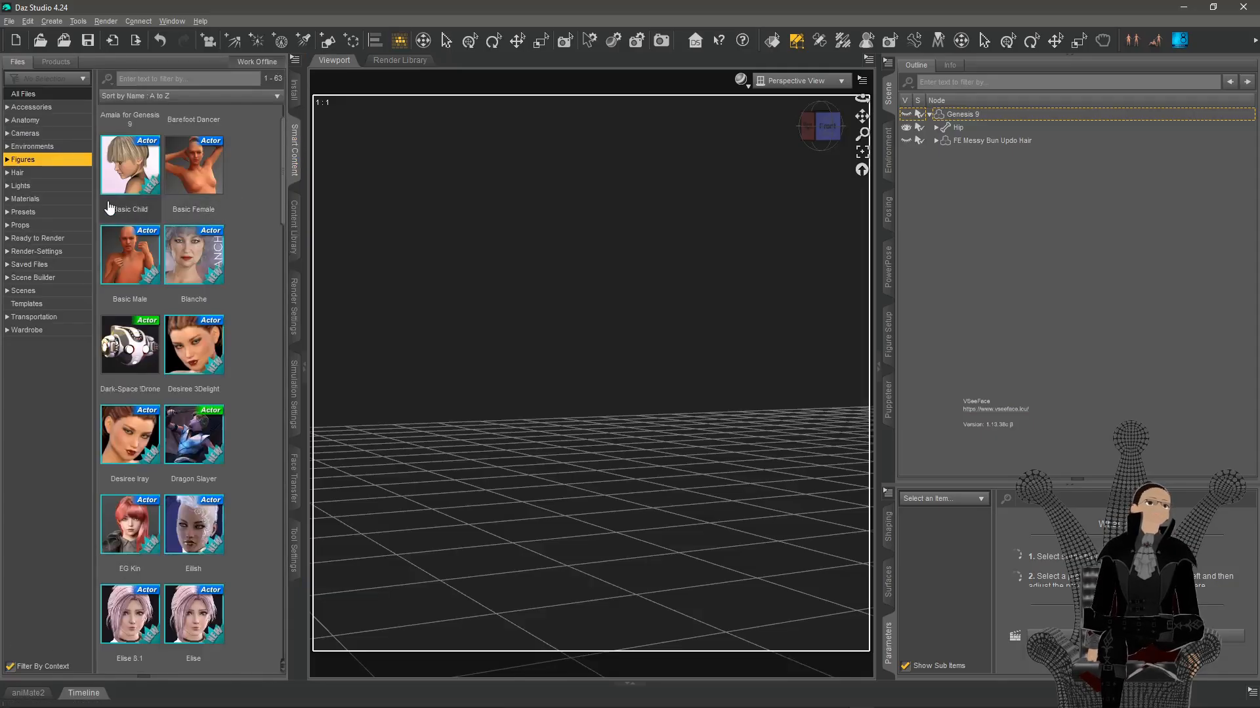
{"action": "scroll", "coordinate": [188, 526], "scroll_direction": "down", "scroll_amount": 6}
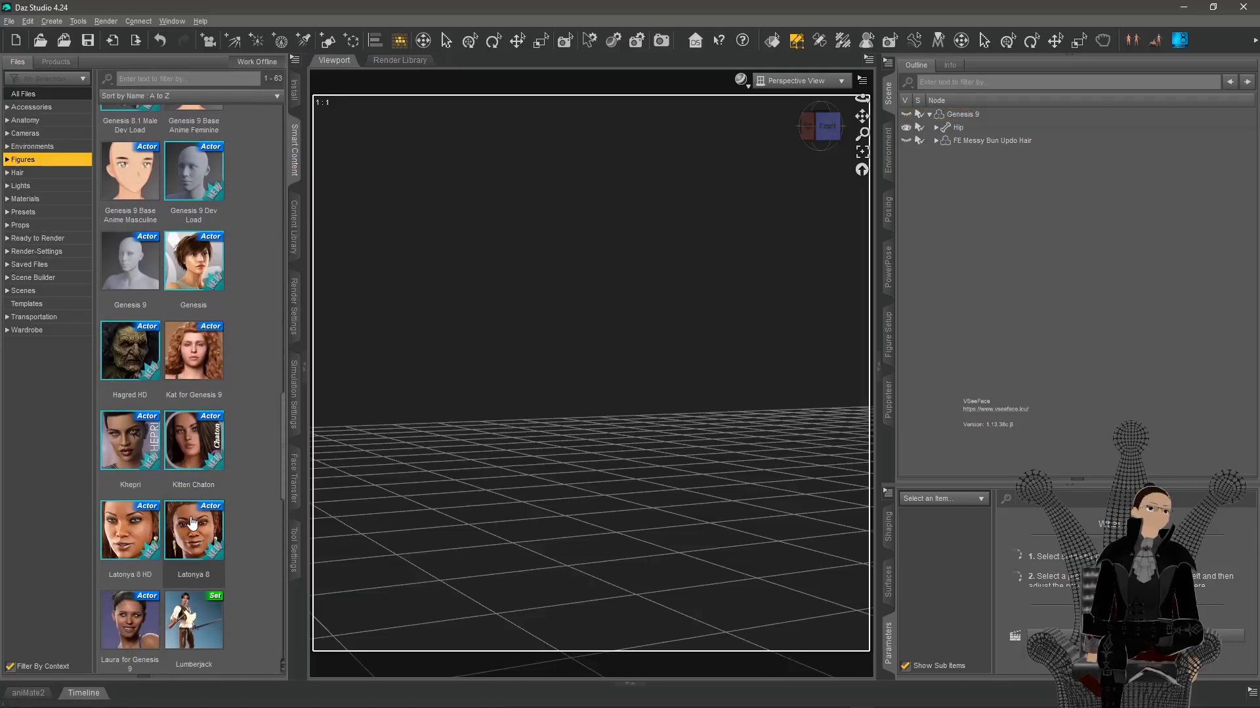
{"action": "left_click", "coordinate": [140, 279]}
{"action": "left_click_drag", "start_coordinate": [140, 279], "coordinate": [561, 445]}
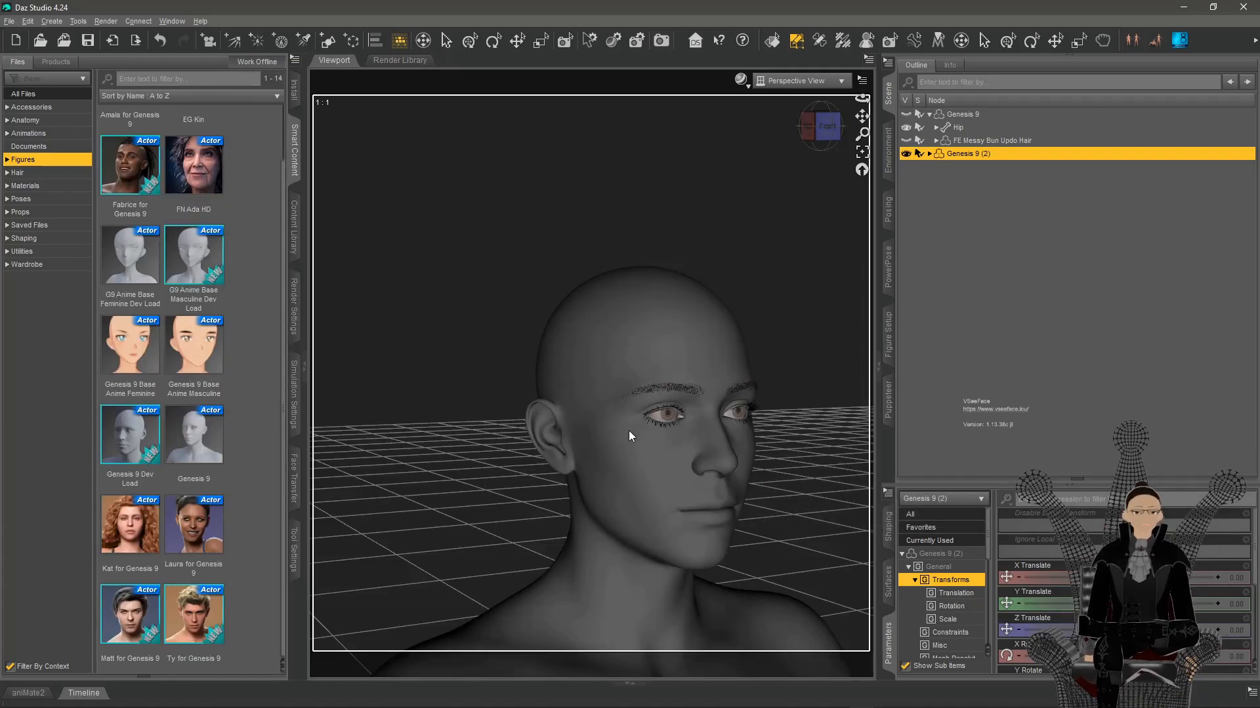
Switch to Blender, hide the Genesis9 object with the particle hair and show the FE Messy Bun Updo Hair mesh
{"action": "mouse_move", "coordinate": [879, 703]}
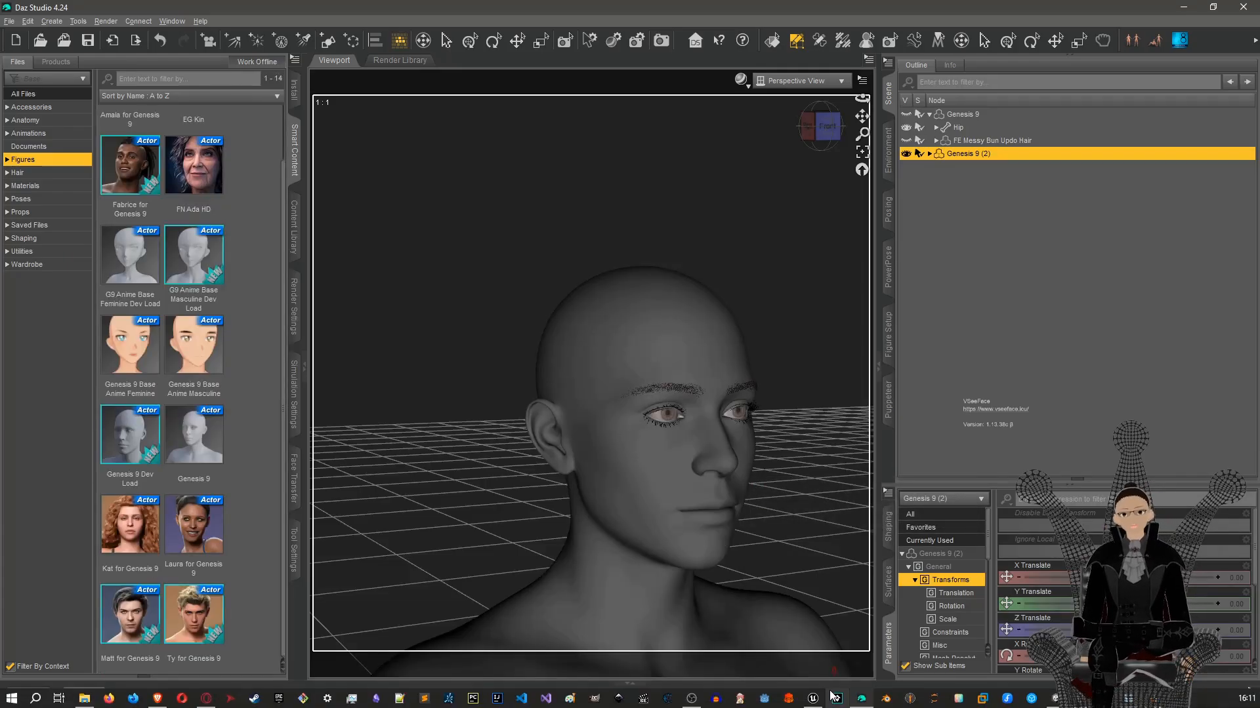
{"action": "left_click", "coordinate": [882, 702]}
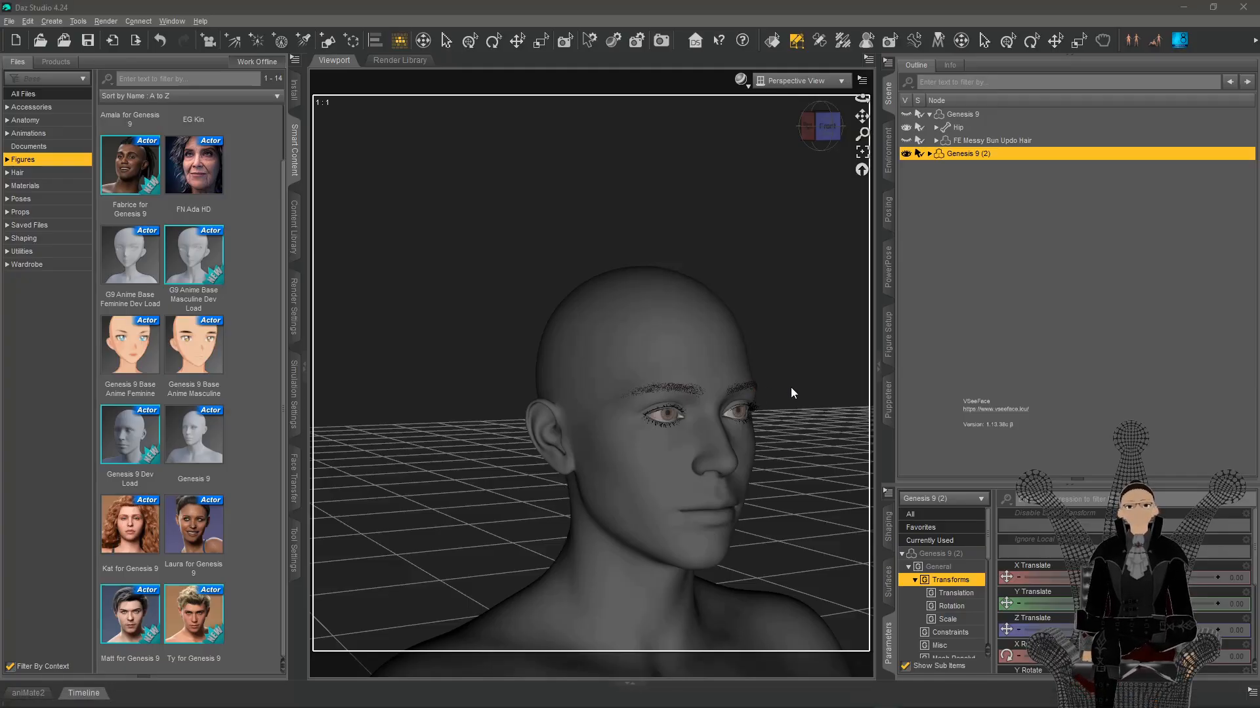
{"action": "mouse_move", "coordinate": [1089, 705]}
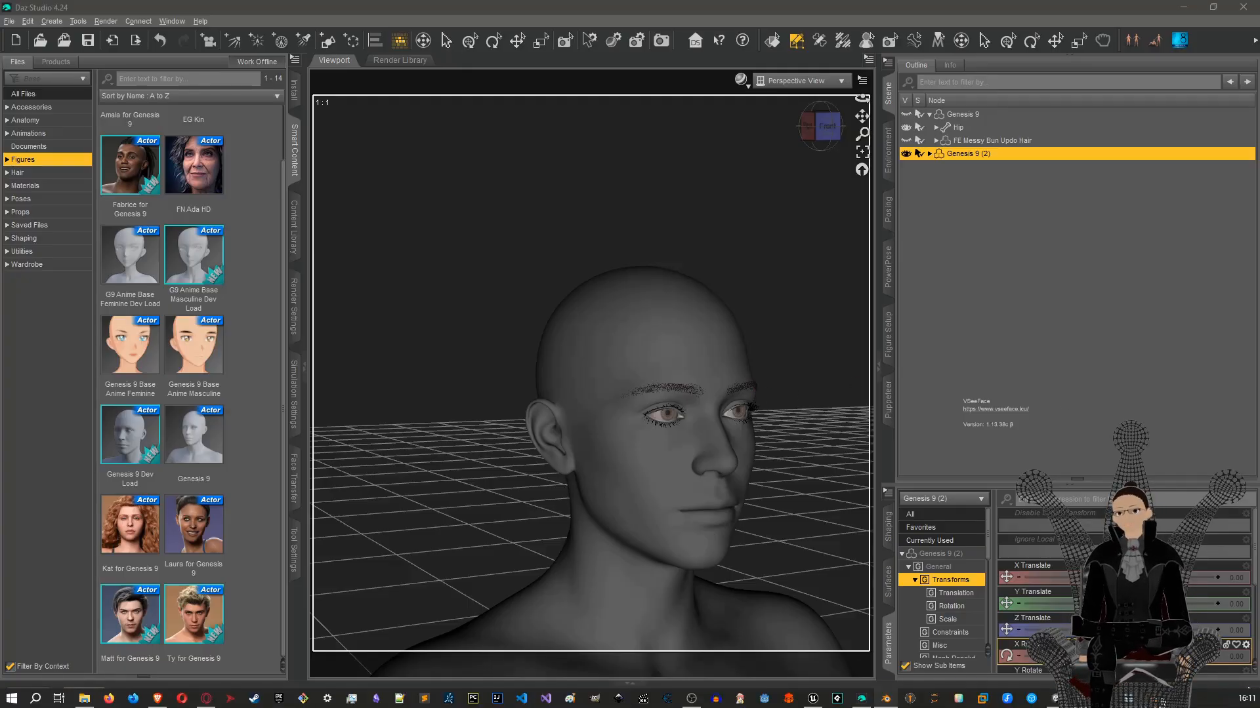
{"action": "left_click", "coordinate": [886, 699]}
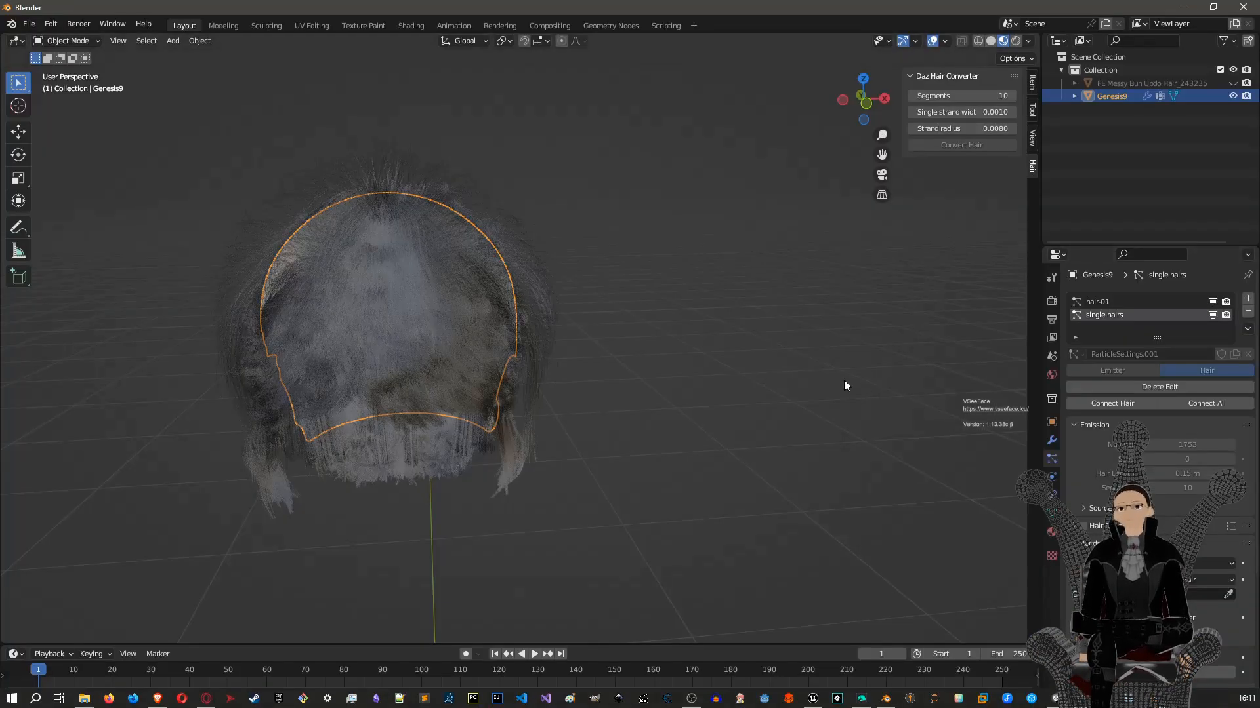
{"action": "left_click", "coordinate": [1074, 96]}
{"action": "left_click", "coordinate": [1233, 96]}
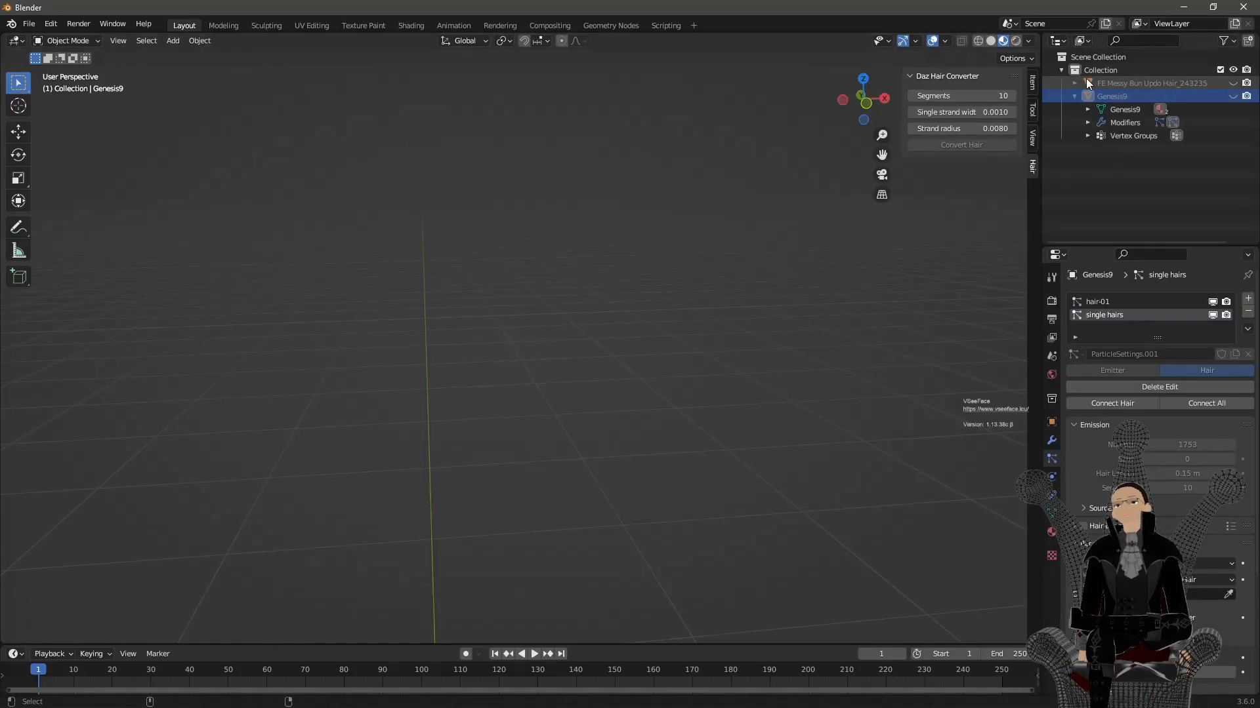
{"action": "left_click", "coordinate": [1233, 83]}
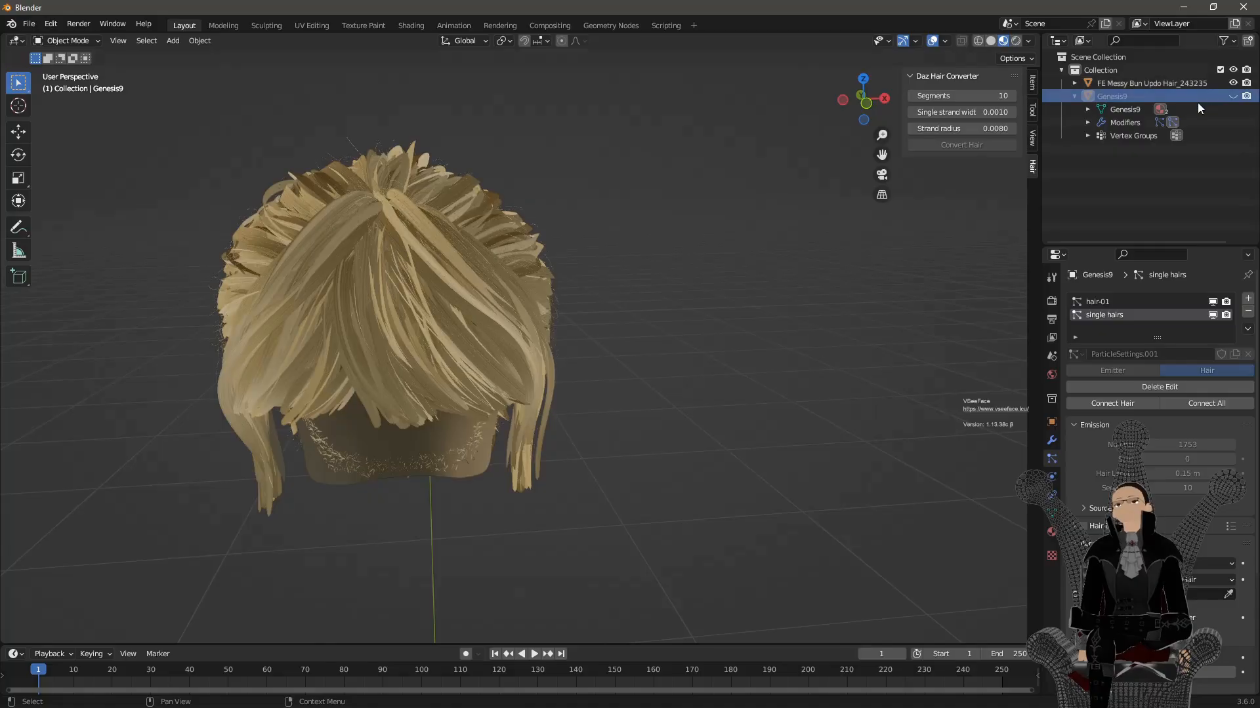
Select all geometry of the FE Messy Bun Updo Hair mesh in Edit Mode and run the Delete Loose cleanup
{"action": "middle_click_drag", "start_coordinate": [377, 282], "coordinate": [593, 319]}
{"action": "left_click", "coordinate": [593, 319]}
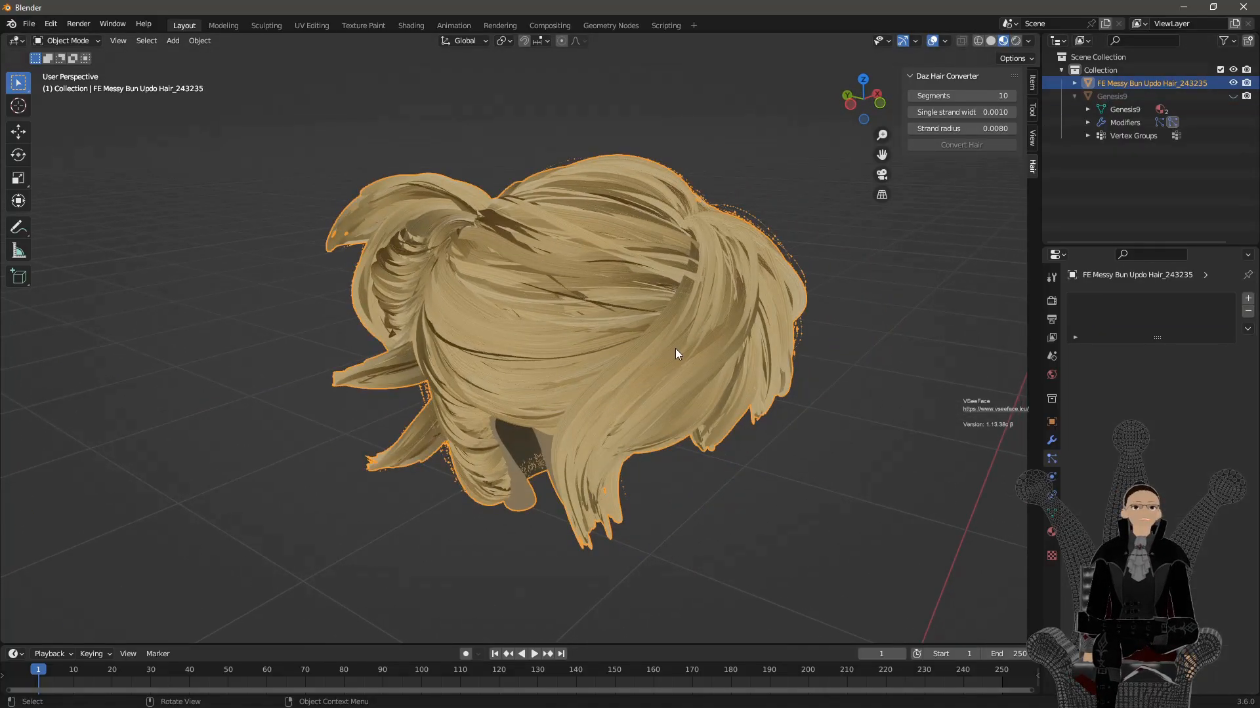
{"action": "middle_click_drag", "start_coordinate": [675, 348], "coordinate": [518, 299]}
{"action": "scroll", "coordinate": [384, 262], "scroll_direction": "up", "scroll_amount": 1}
{"action": "middle_click_drag", "start_coordinate": [384, 261], "coordinate": [493, 348], "text": "shift"}
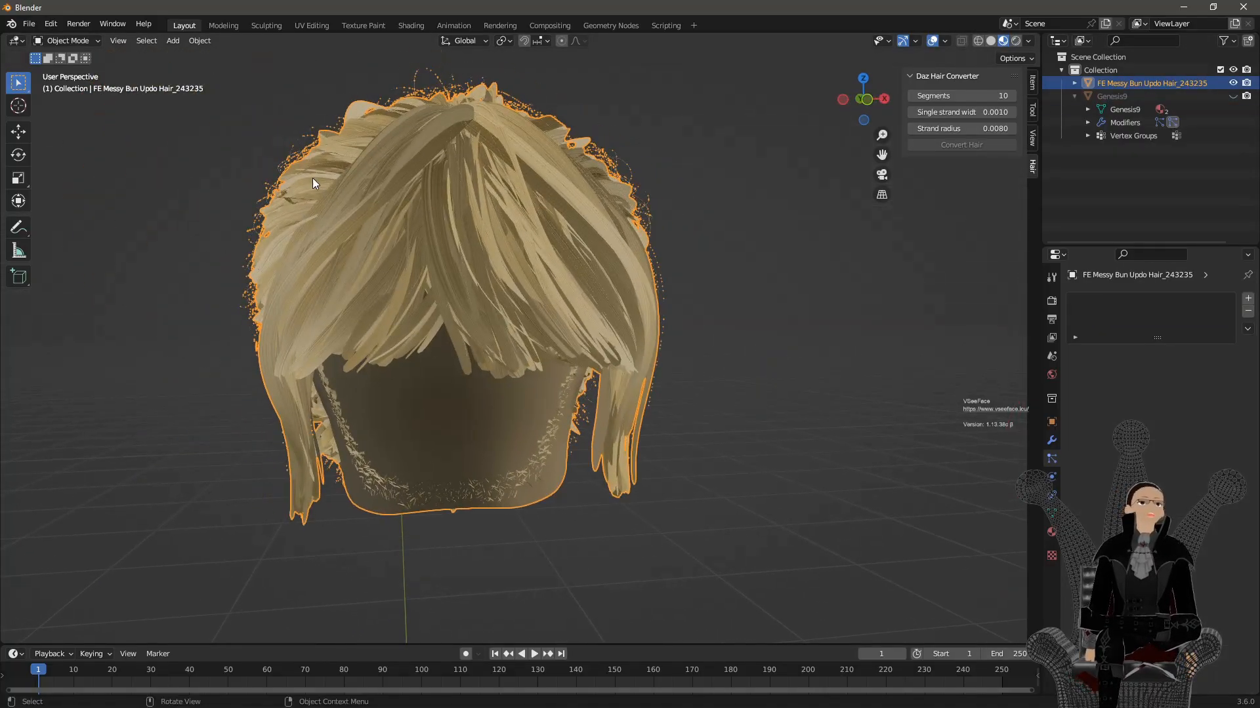
{"action": "key", "text": "Tab"}
{"action": "key", "text": "a"}
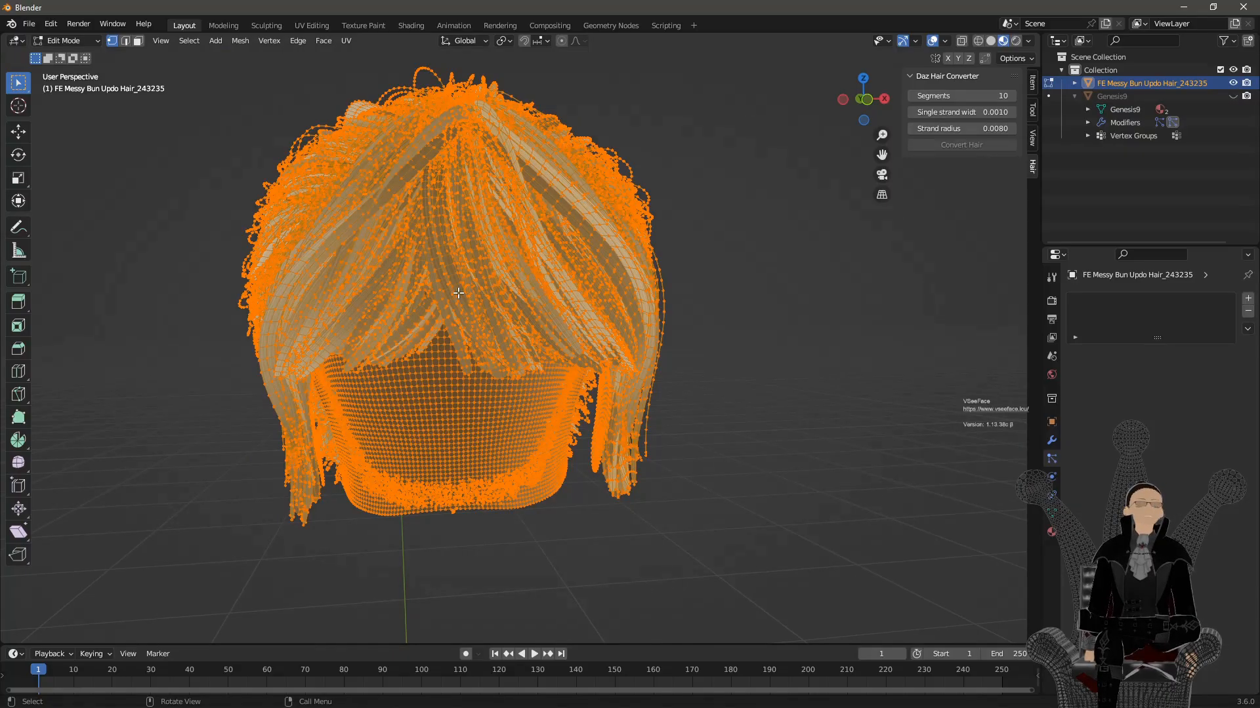
{"action": "left_click", "coordinate": [240, 40]}
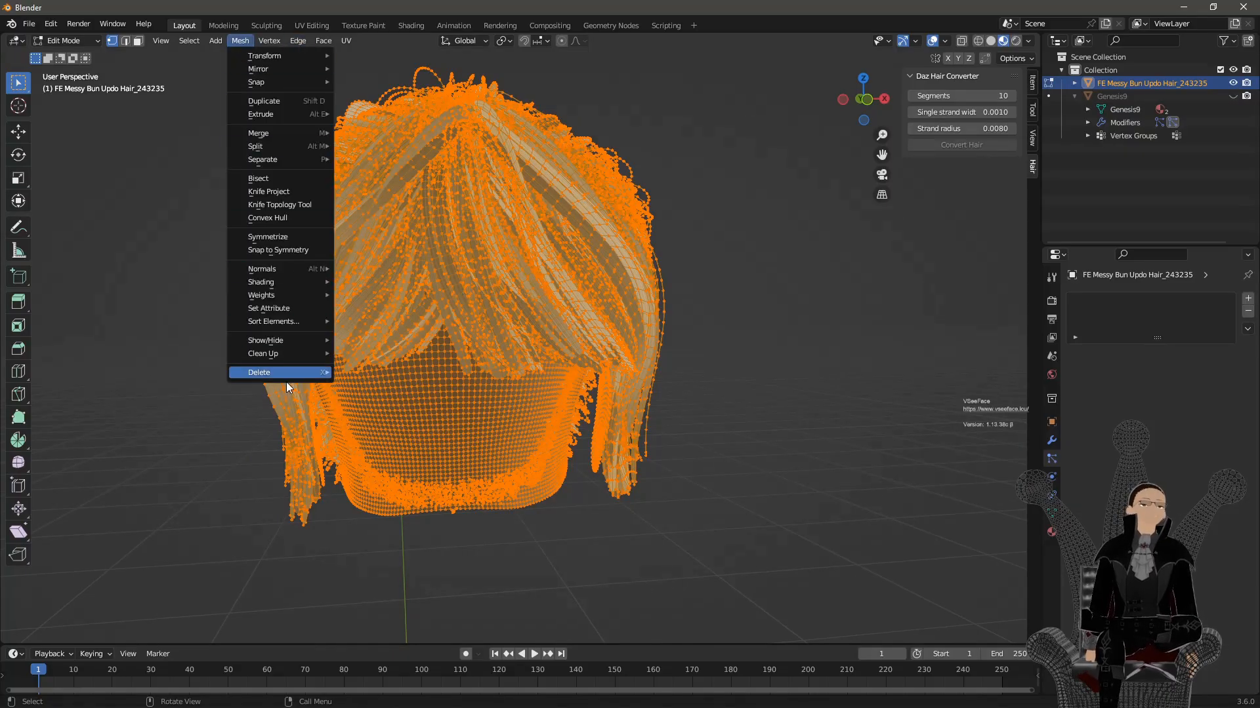
{"action": "mouse_move", "coordinate": [281, 378]}
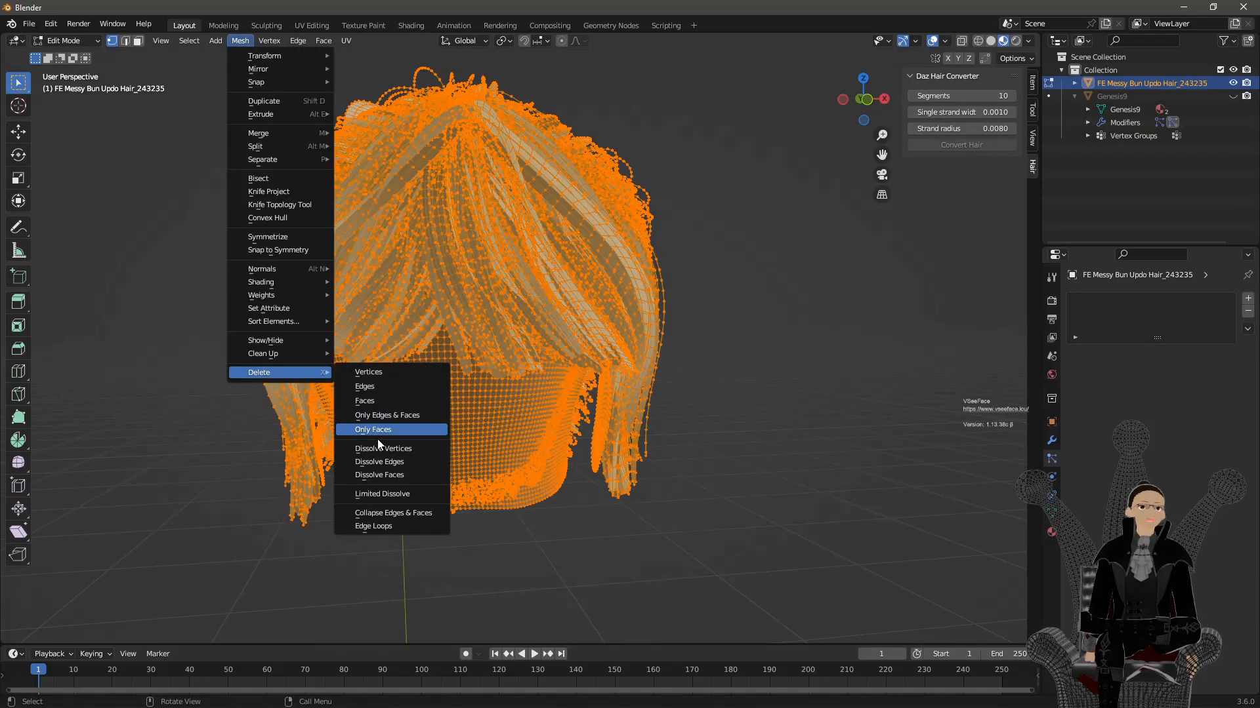
{"action": "mouse_move", "coordinate": [292, 353]}
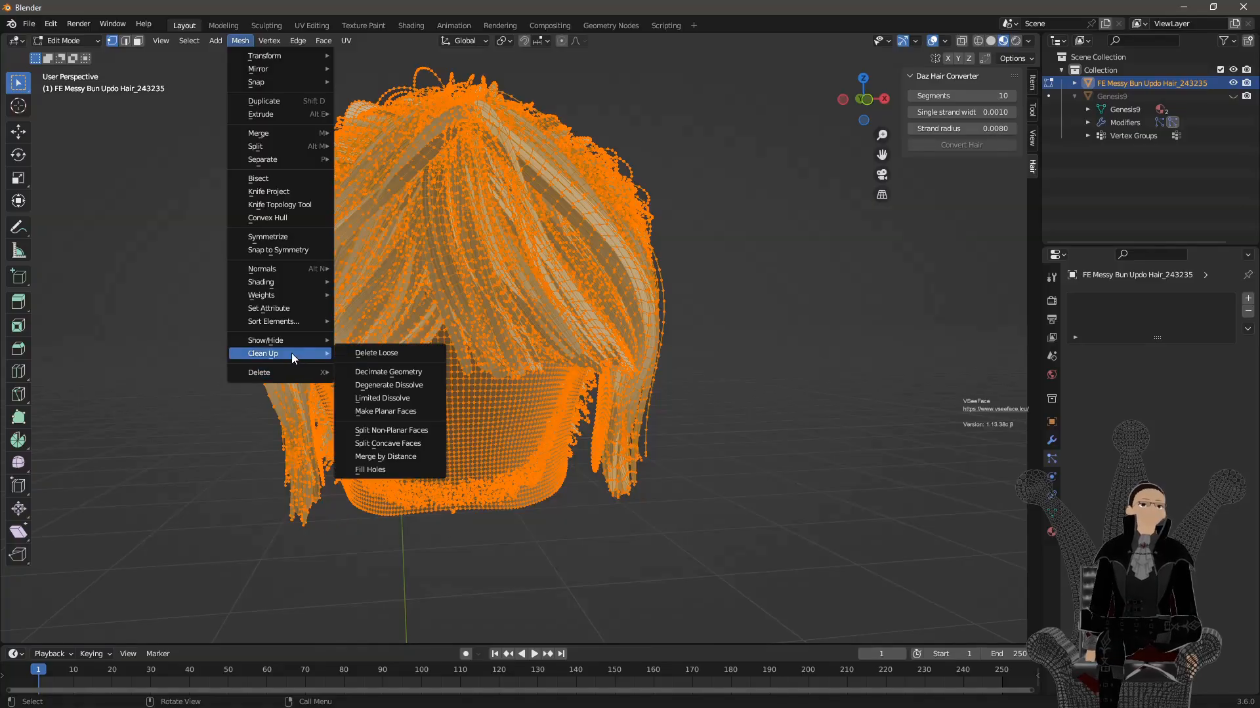
{"action": "left_click", "coordinate": [382, 360]}
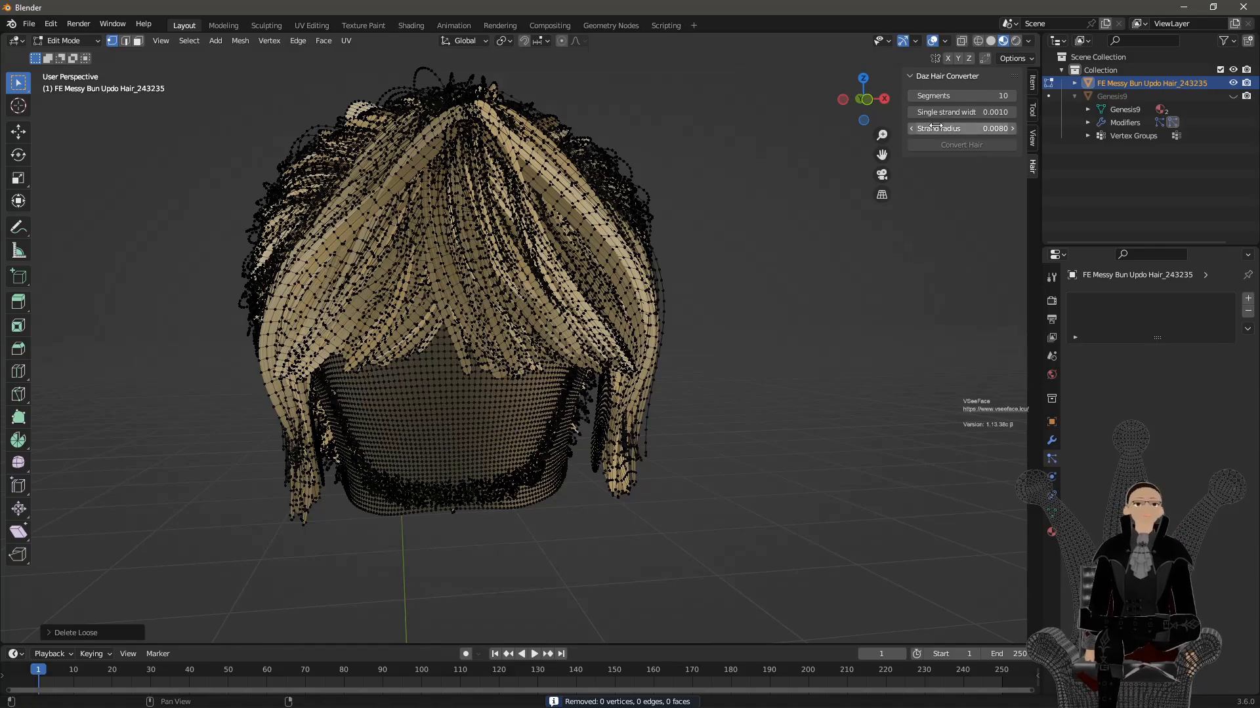
Switch to Daz Studio, load the dForce FE Choppy Long Hair onto the second Genesis 9 figure and select that hair in the scene
{"action": "left_click", "coordinate": [973, 698]}
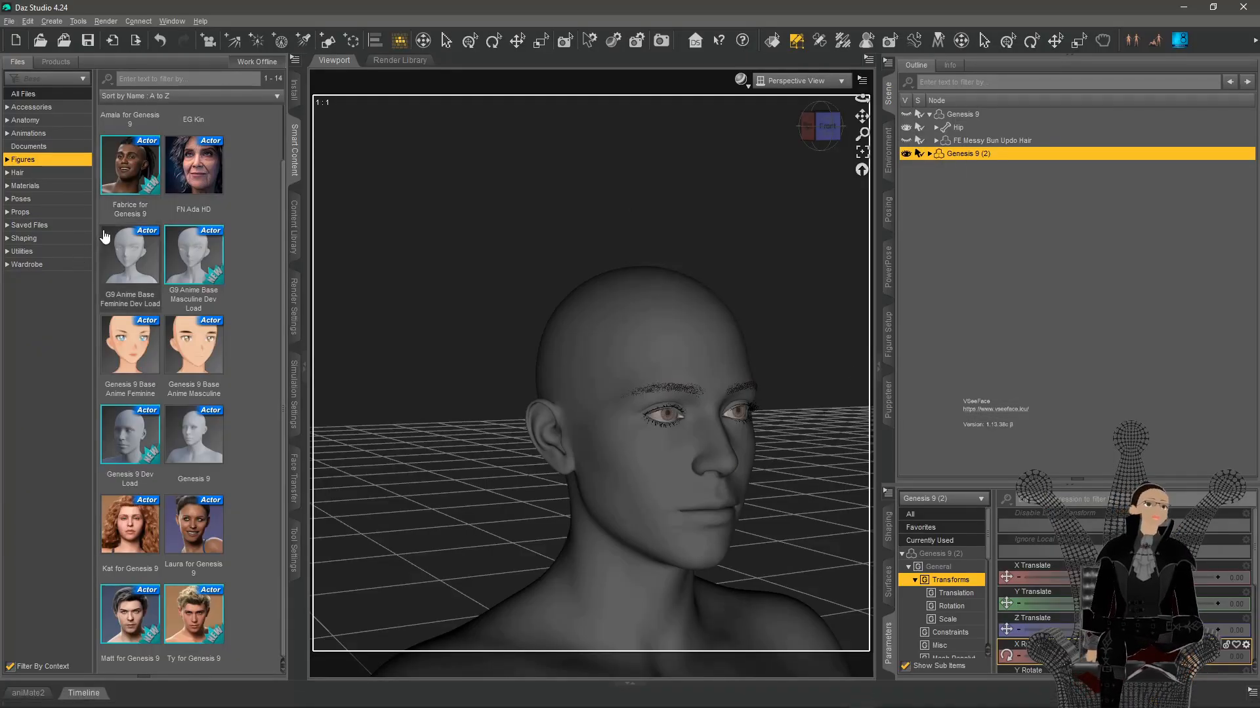
{"action": "left_click", "coordinate": [293, 230]}
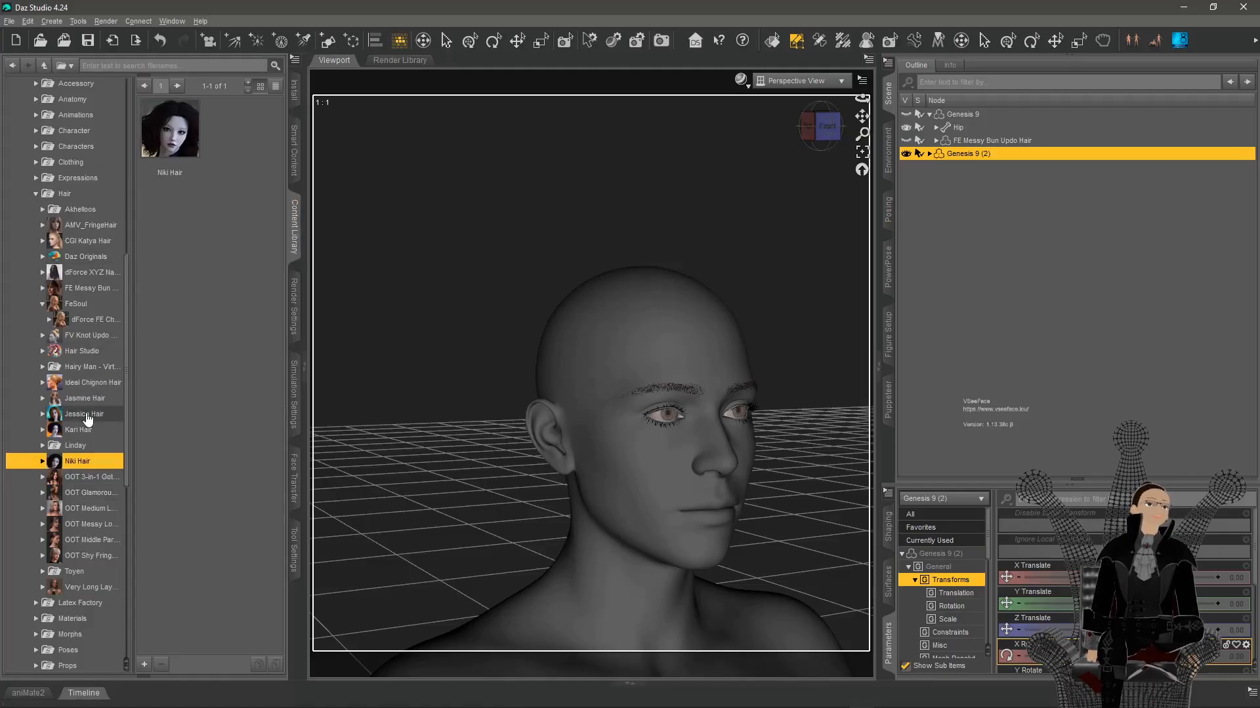
{"action": "left_click", "coordinate": [76, 304]}
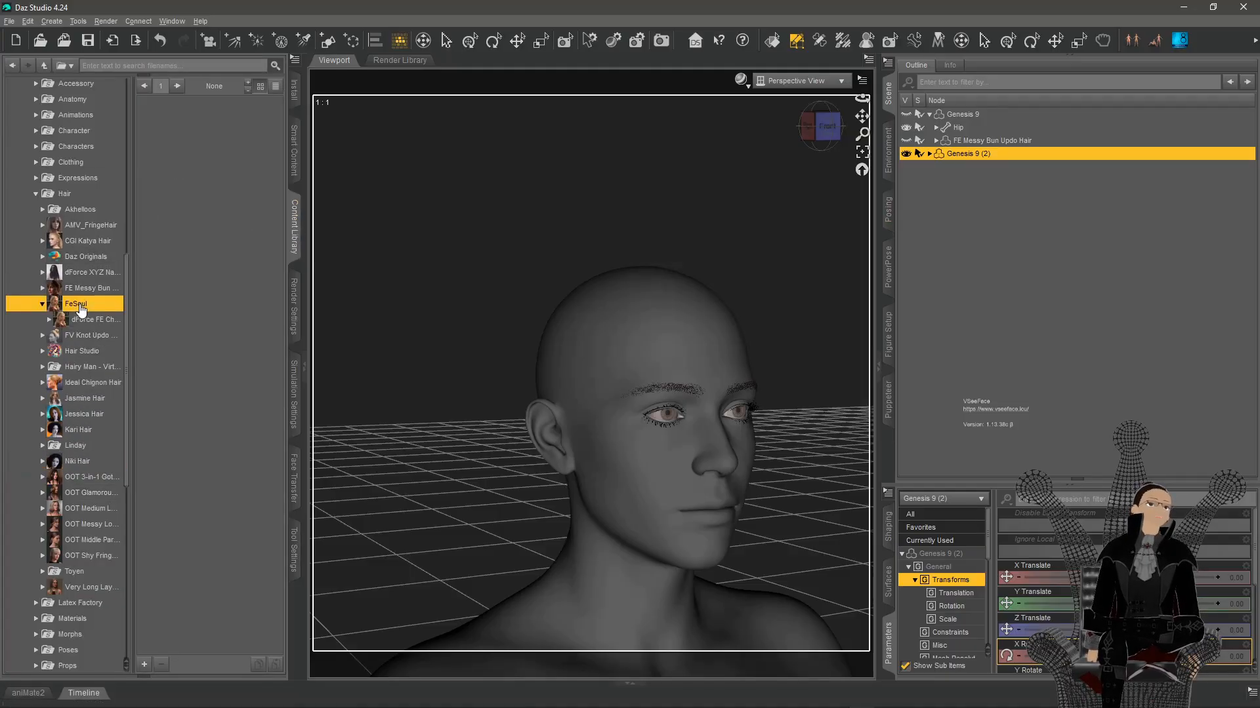
{"action": "left_click", "coordinate": [77, 305]}
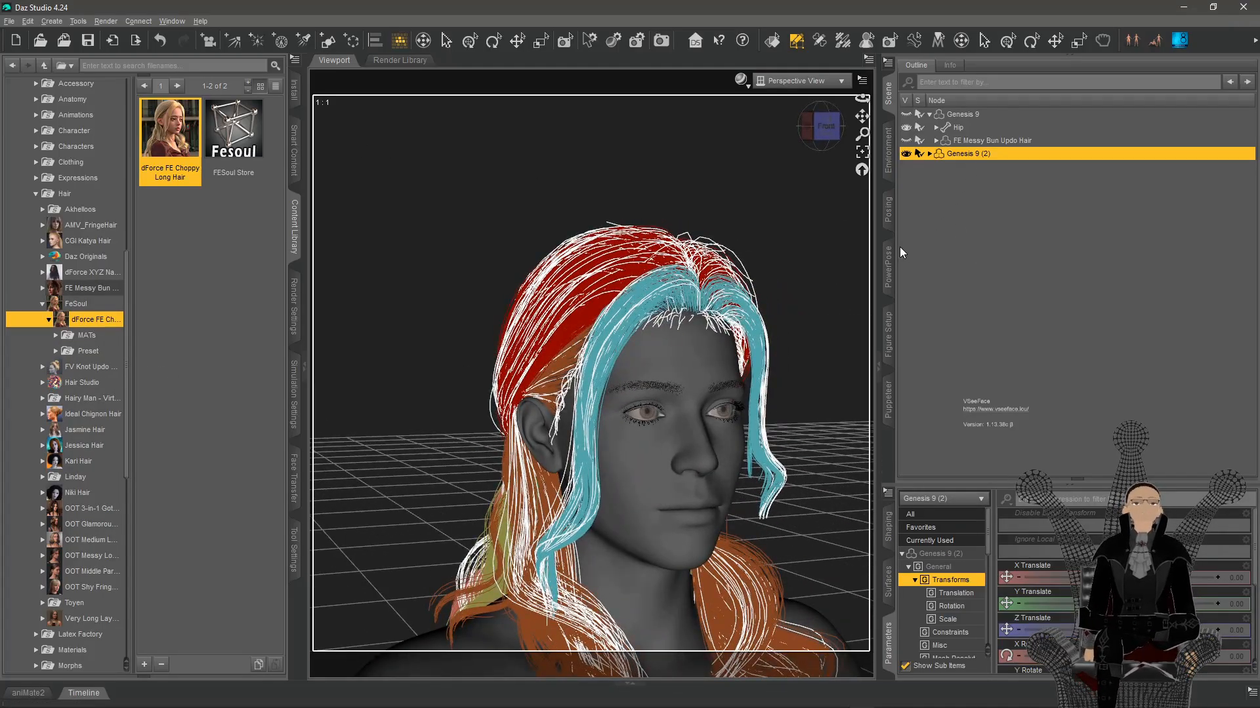
{"action": "left_click", "coordinate": [930, 153]}
{"action": "left_click", "coordinate": [964, 248]}
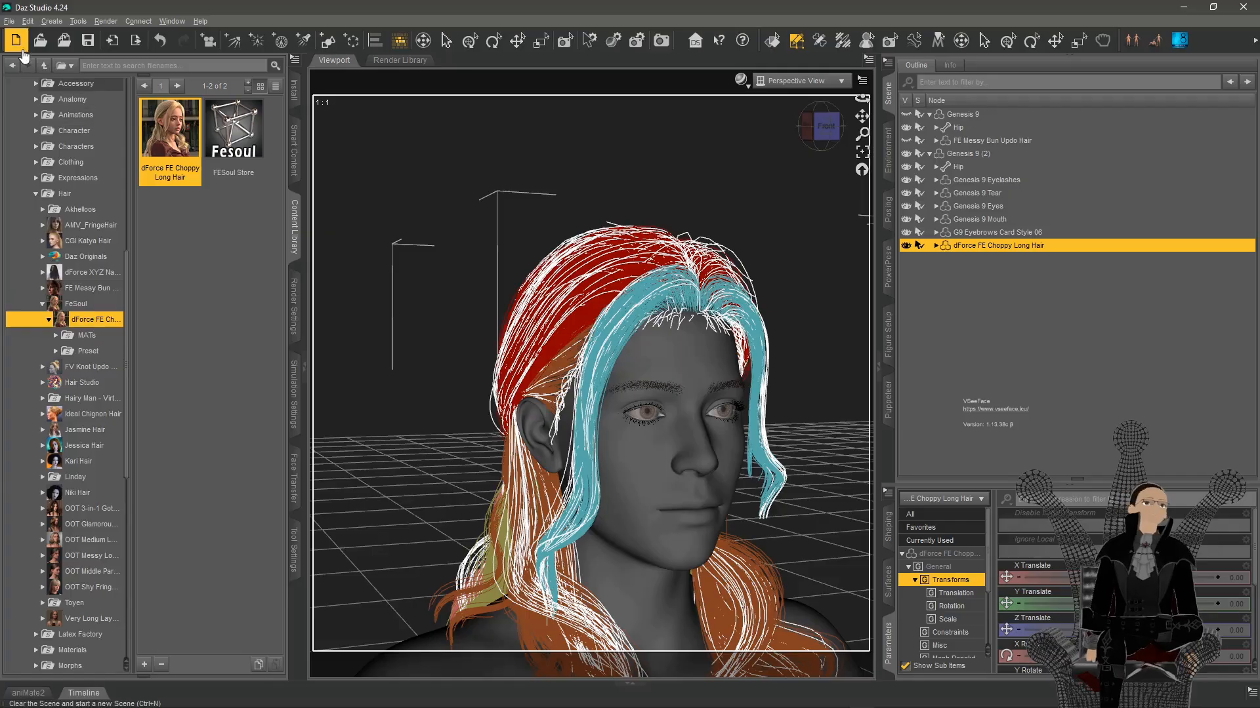
Export the scene as a Wavefront OBJ named hair_wrong in the HAIR folder, keeping the existing OBJ export options
{"action": "left_click", "coordinate": [9, 21]}
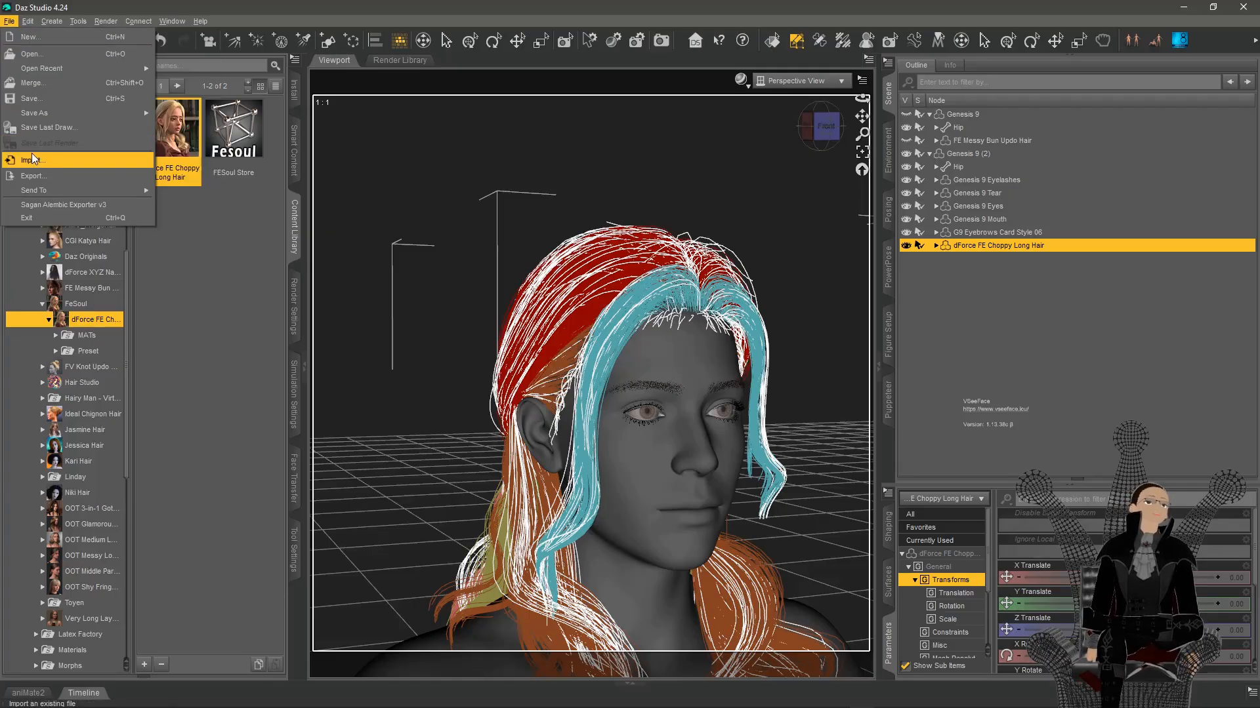
{"action": "left_click", "coordinate": [38, 172]}
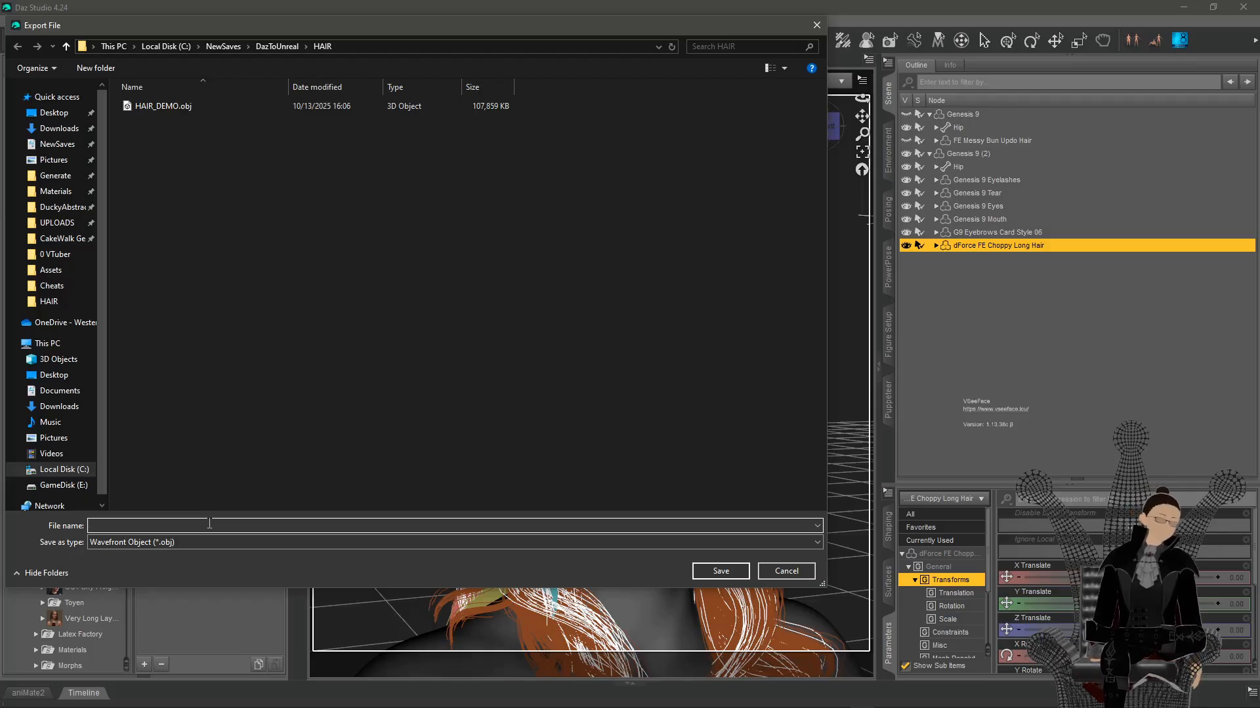
{"action": "type", "text": "hair_w"}
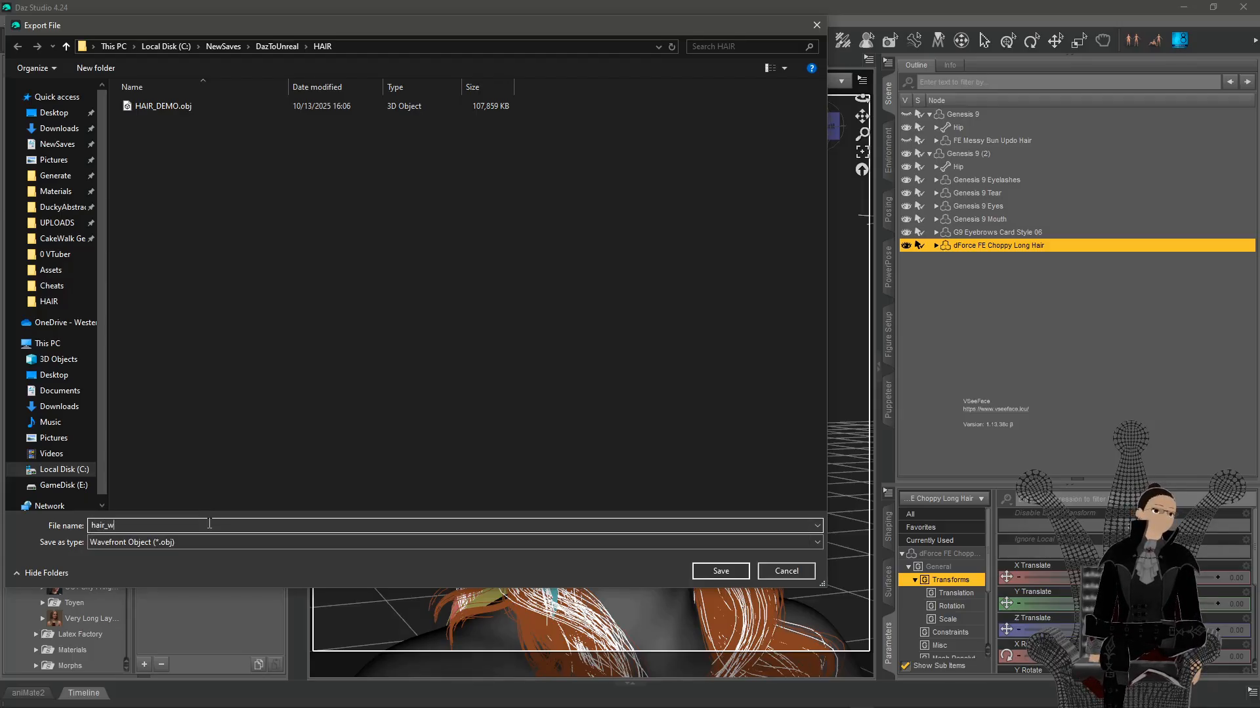
{"action": "type", "text": "rong"}
{"action": "key", "text": "Return"}
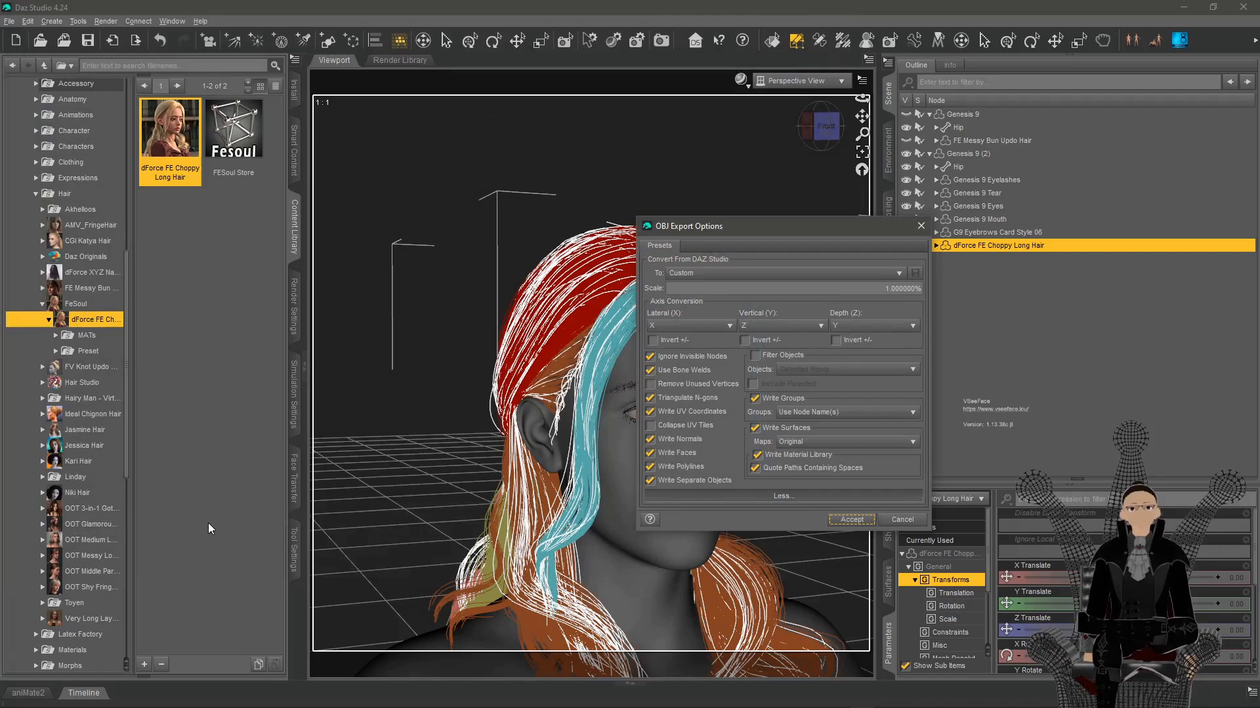
{"action": "key", "text": "Return"}
Switch to Blender, collapse the outliner entries, return to Object Mode and hide the FE Messy Bun Updo Hair mesh
{"action": "left_click", "coordinate": [869, 699]}
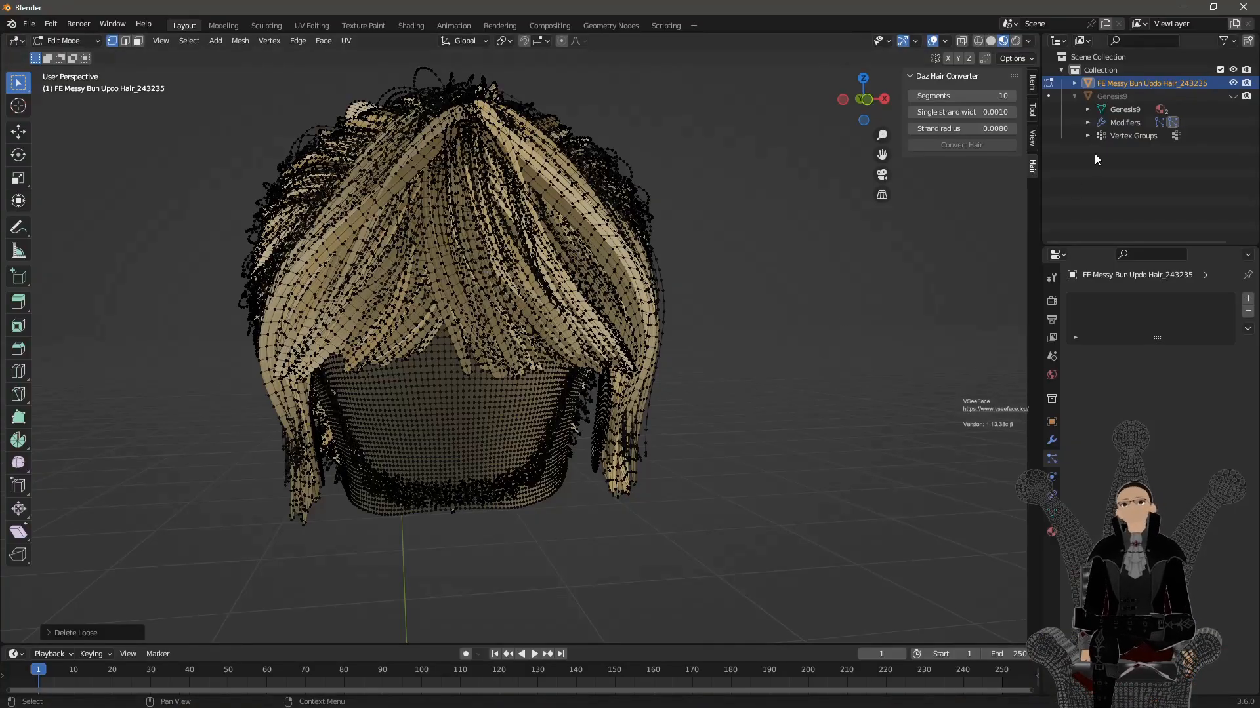
{"action": "left_click", "coordinate": [1074, 81]}
{"action": "left_click", "coordinate": [1085, 179]}
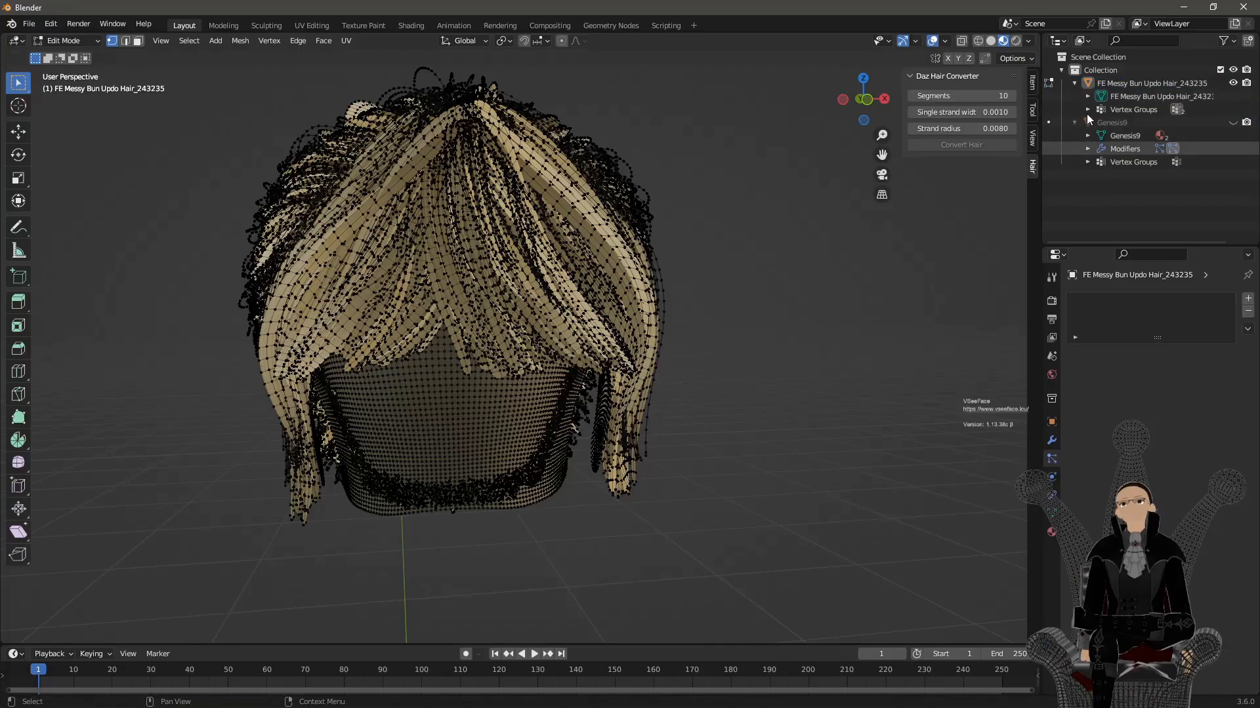
{"action": "left_click", "coordinate": [1075, 83]}
{"action": "left_click", "coordinate": [1075, 96]}
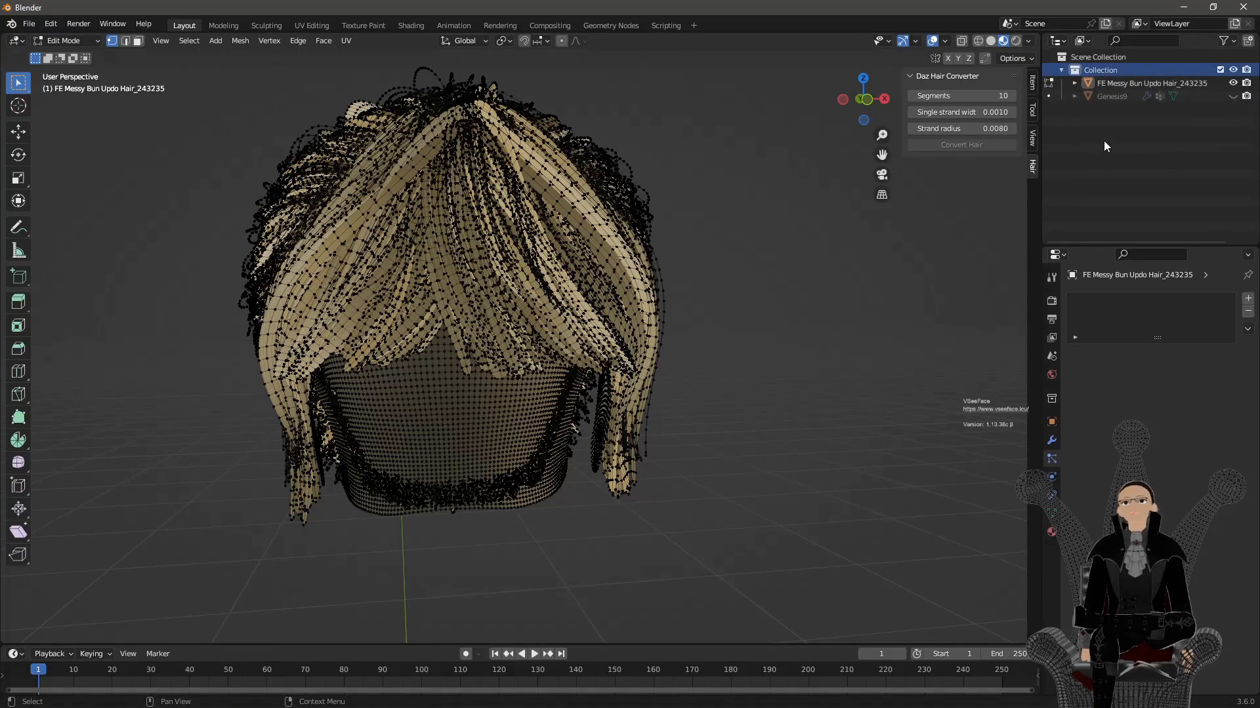
{"action": "key", "text": "a"}
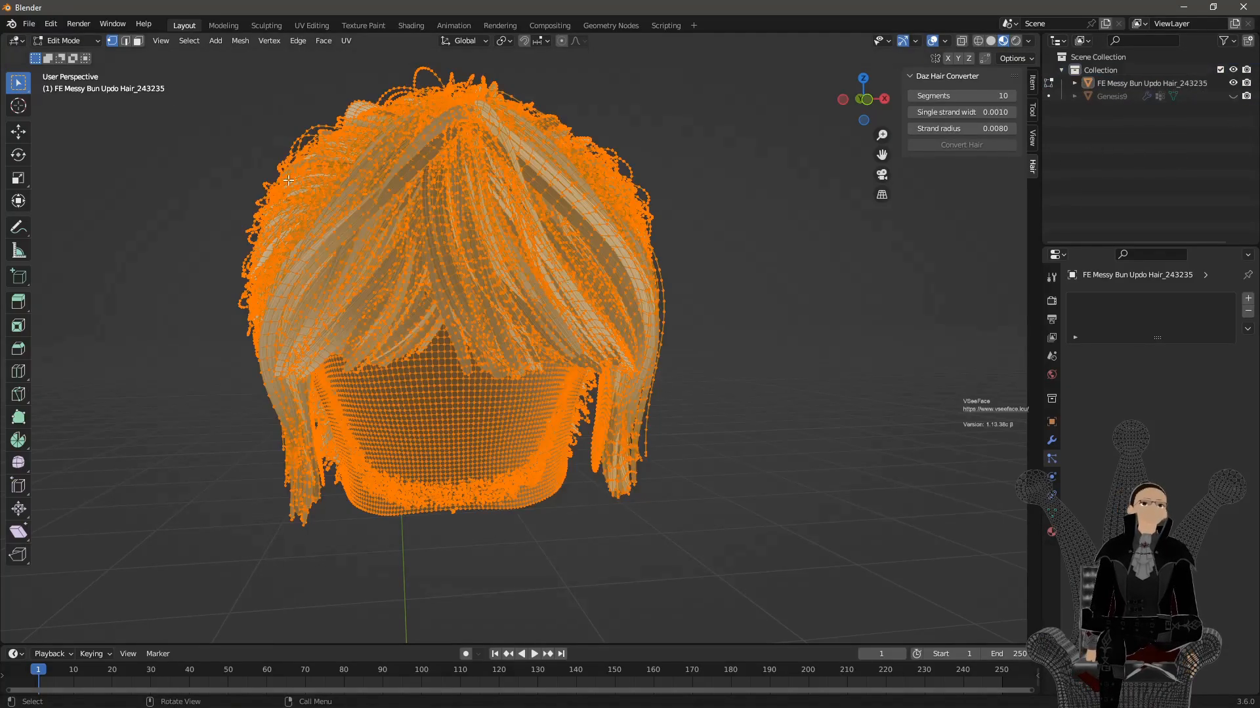
{"action": "left_click", "coordinate": [80, 42]}
{"action": "left_click", "coordinate": [77, 57]}
{"action": "left_click", "coordinate": [281, 277]}
{"action": "key", "text": "h"}
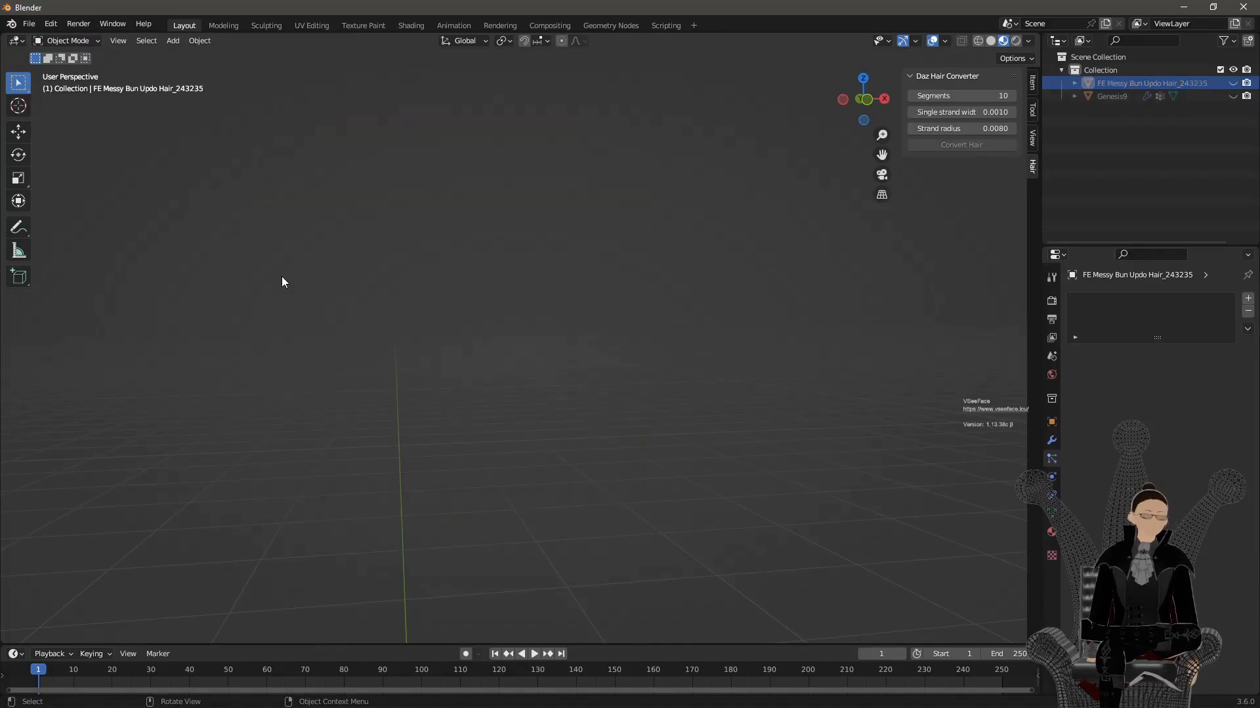
{"action": "scroll", "coordinate": [145, 203], "scroll_direction": "down", "scroll_amount": 2}
Import hair_wrong.obj from the HAIR folder as a Wavefront OBJ
{"action": "left_click", "coordinate": [27, 28]}
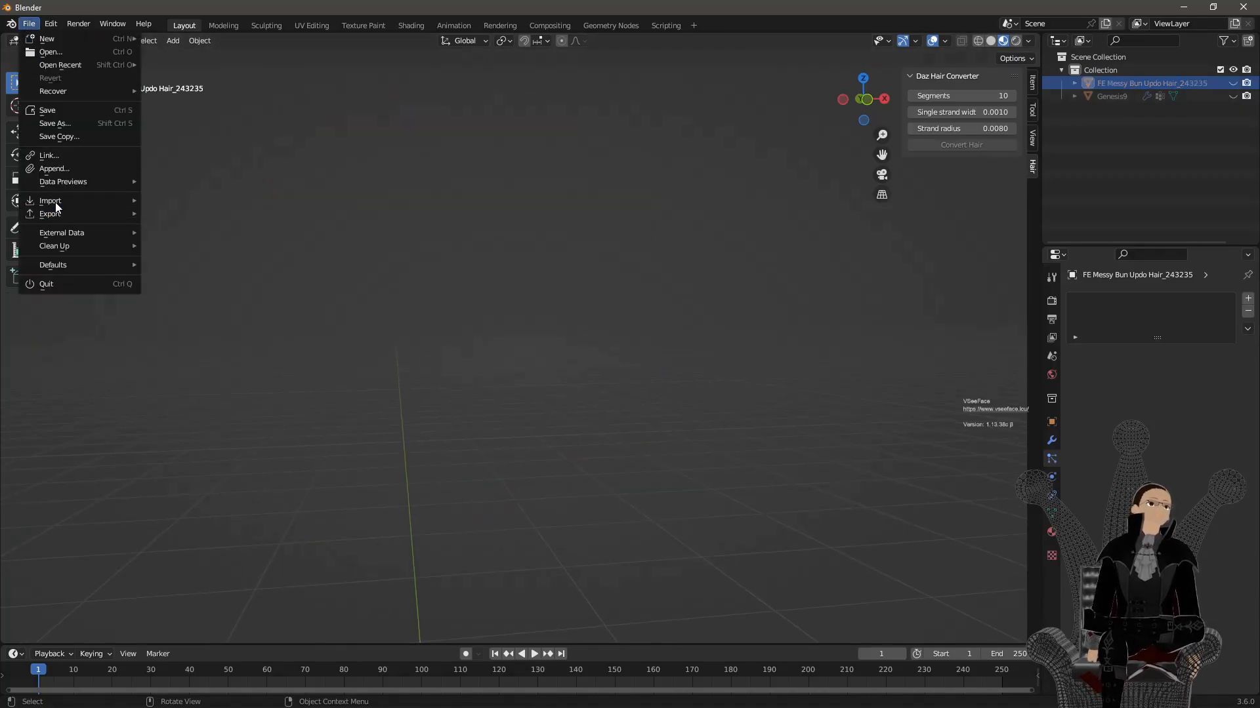
{"action": "mouse_move", "coordinate": [55, 200]}
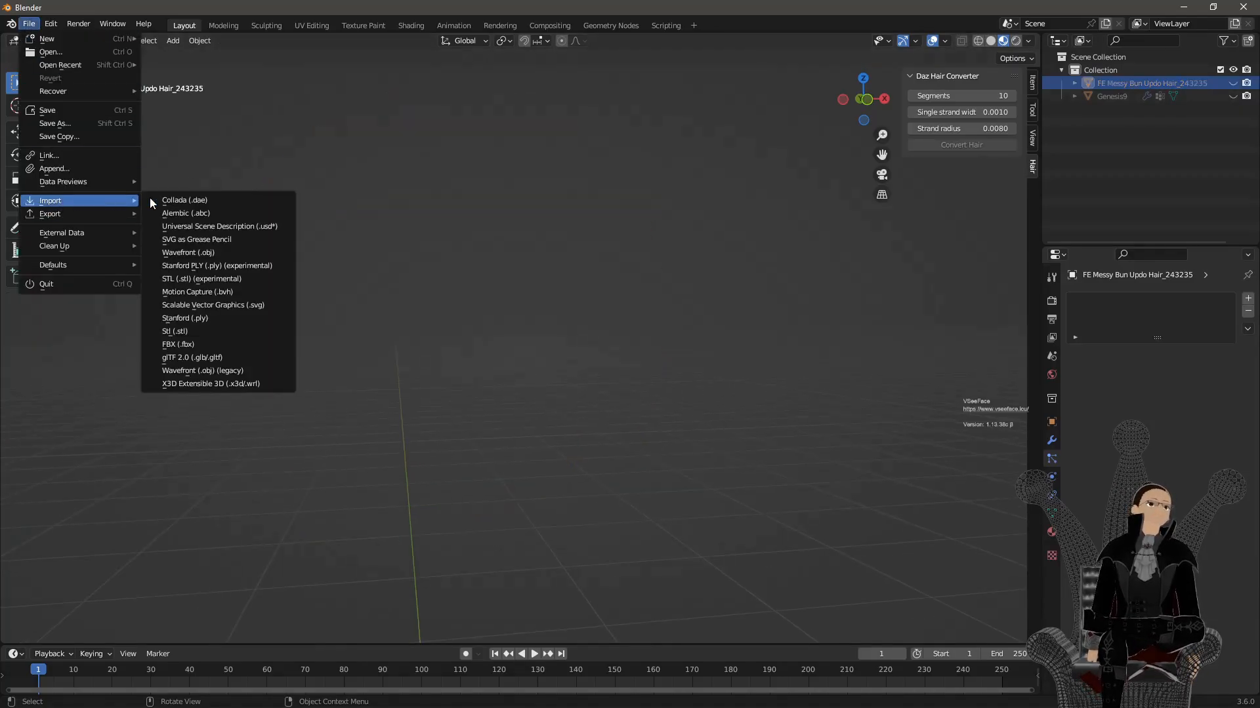
{"action": "left_click", "coordinate": [198, 252]}
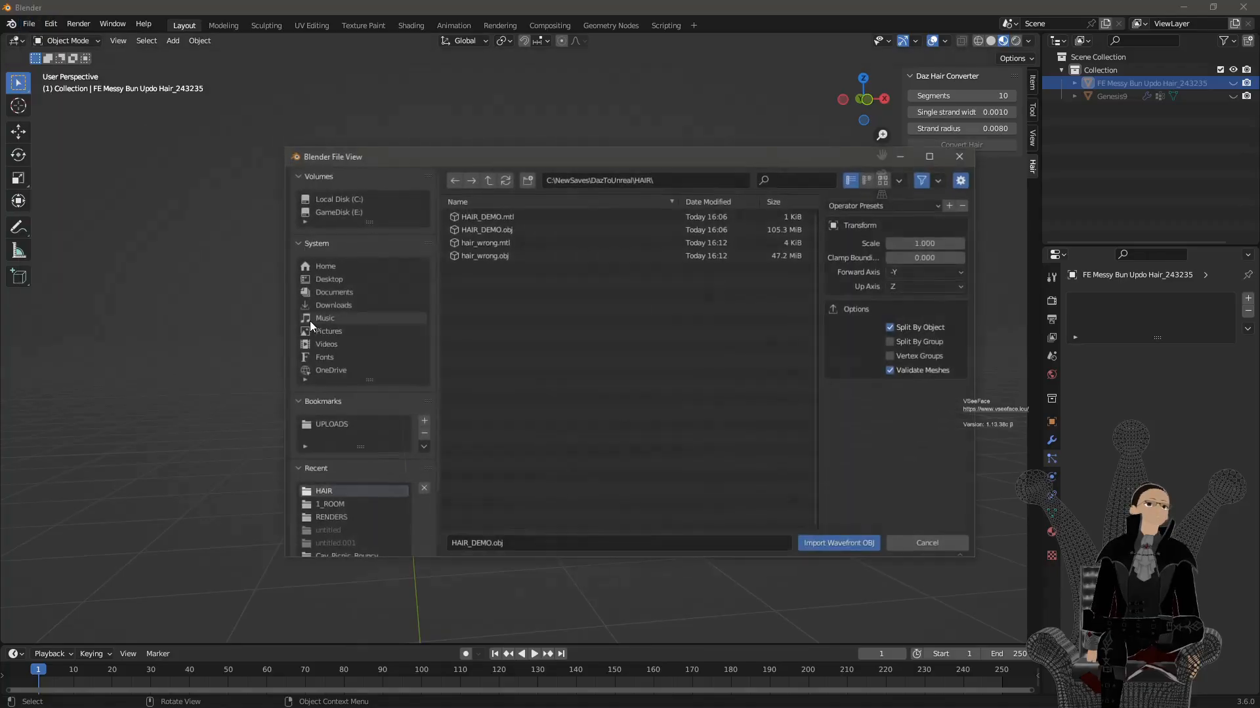
{"action": "left_click", "coordinate": [495, 256]}
{"action": "left_click", "coordinate": [855, 543]}
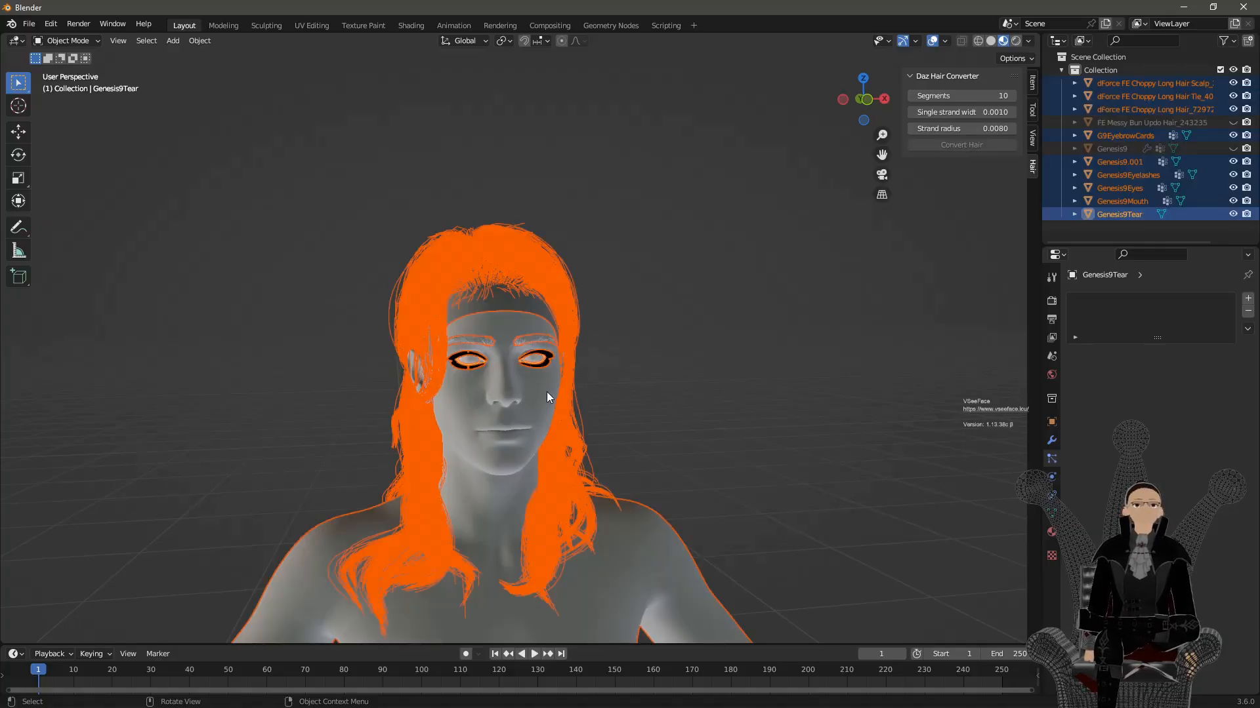
{"action": "middle_click_drag", "start_coordinate": [546, 392], "coordinate": [650, 317]}
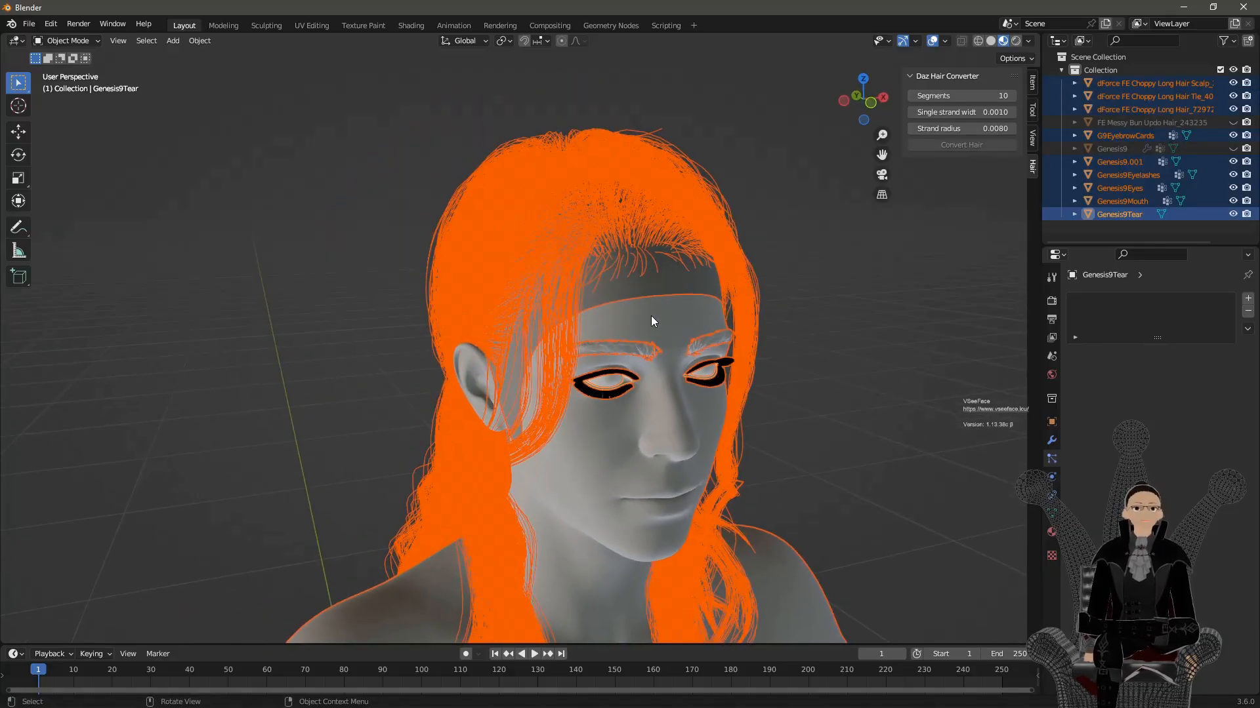
Delete the imported Genesis9.001 body, eyelashes, eyes, mouth, tear and eyebrow card objects, keeping only the hair parts
{"action": "left_click", "coordinate": [727, 324]}
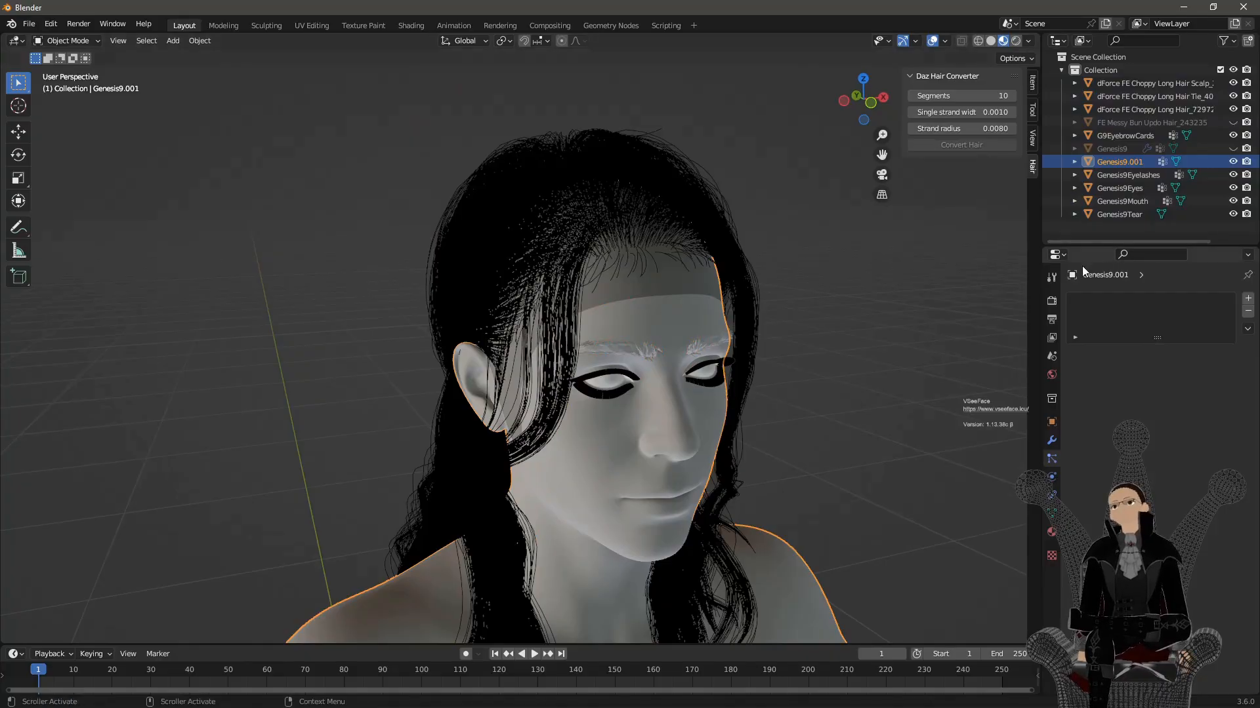
{"action": "key", "text": "Delete"}
{"action": "left_click", "coordinate": [1111, 166]}
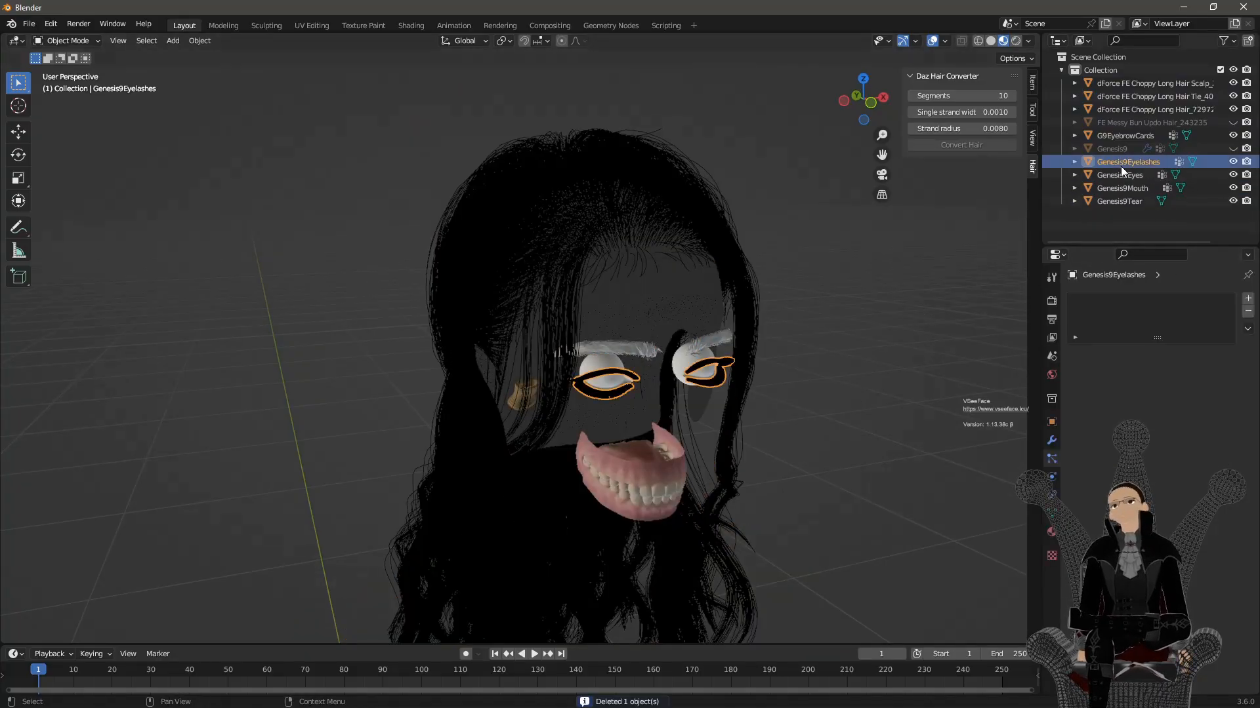
{"action": "key", "text": "Delete"}
{"action": "left_click", "coordinate": [1122, 175]}
{"action": "key", "text": "Delete"}
{"action": "left_click", "coordinate": [1119, 162]}
{"action": "key", "text": "Delete"}
{"action": "left_click", "coordinate": [1120, 162]}
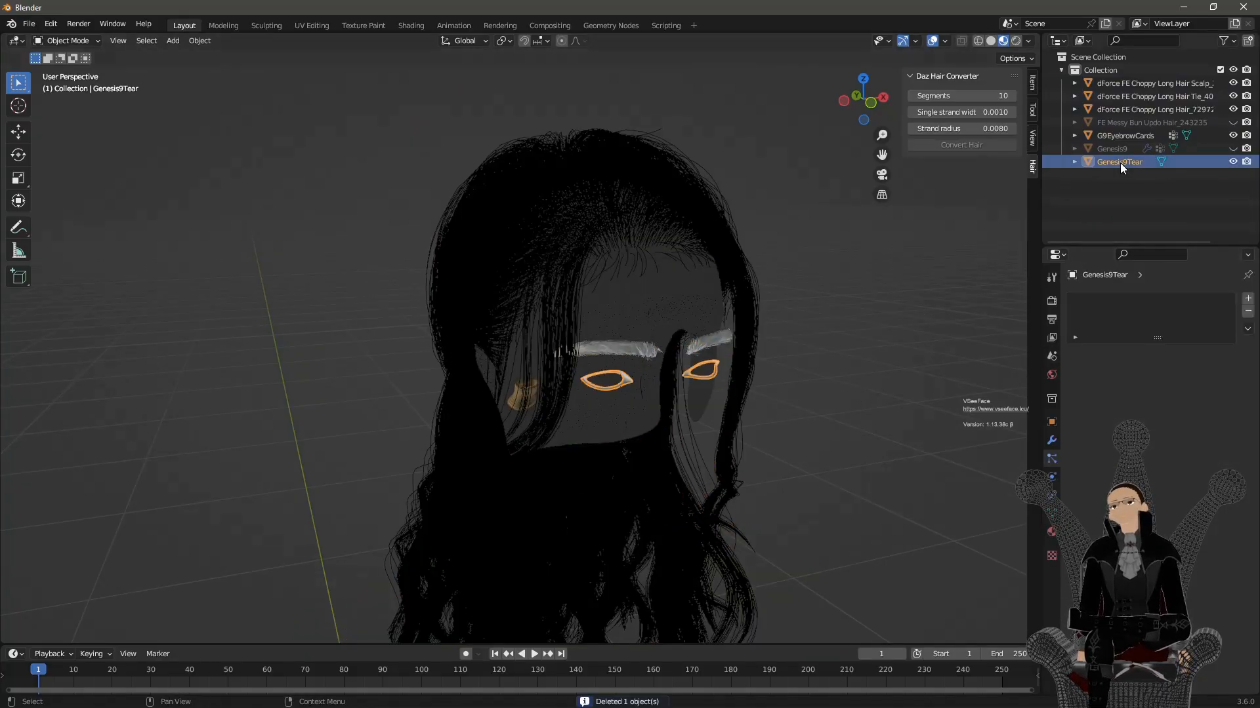
{"action": "key", "text": "Delete"}
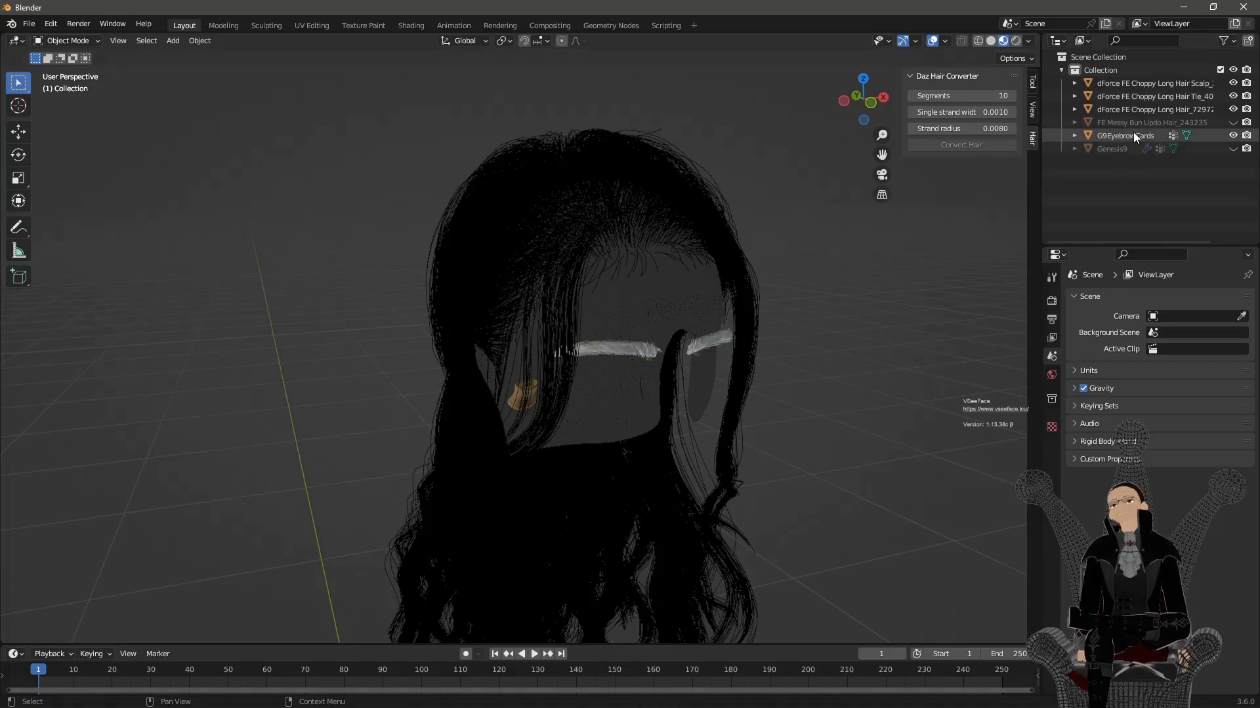
{"action": "left_click", "coordinate": [1131, 139]}
{"action": "key", "text": "Delete"}
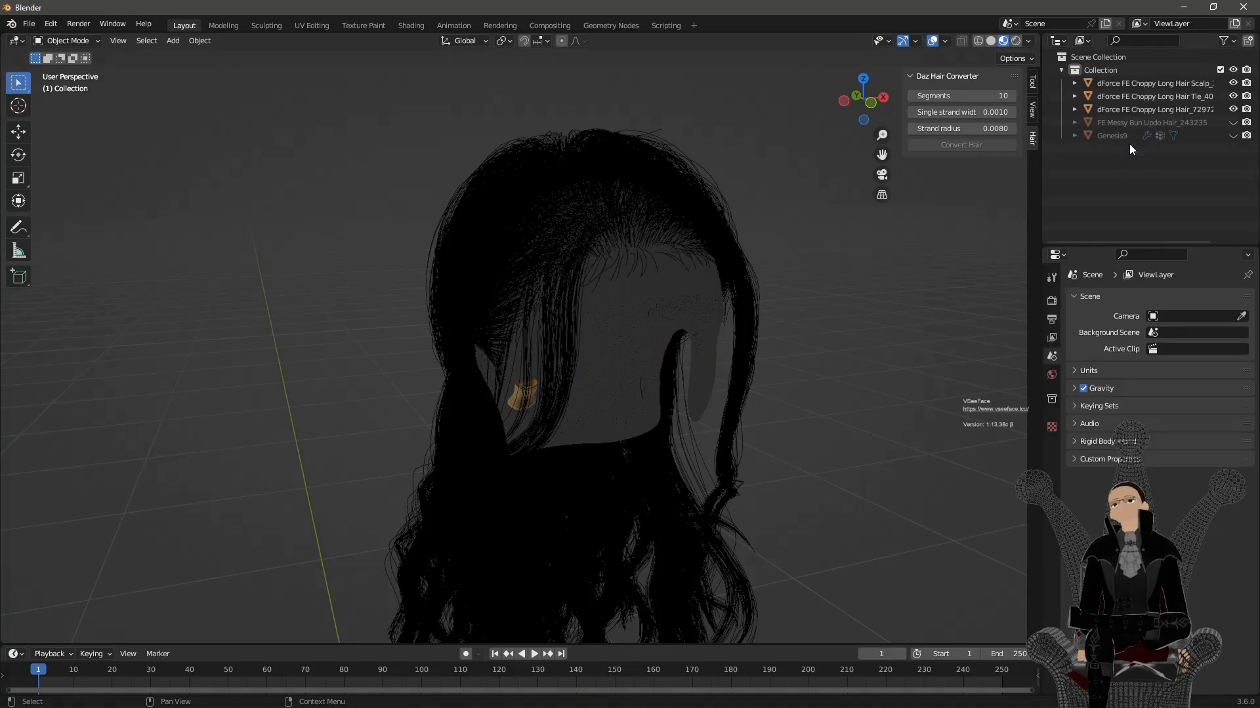
Select all geometry of the dForce FE Choppy Long Hair mesh in Edit Mode and run the Delete Loose cleanup
{"action": "left_click", "coordinate": [697, 182]}
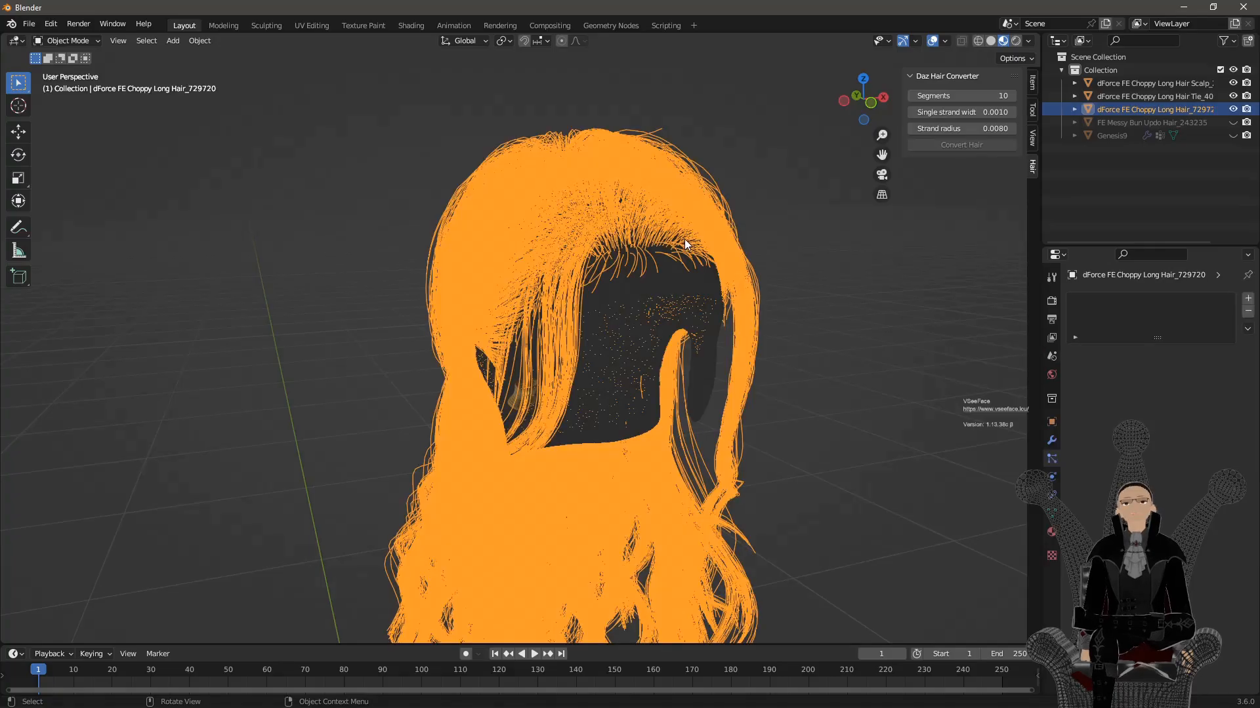
{"action": "key", "text": "Tab"}
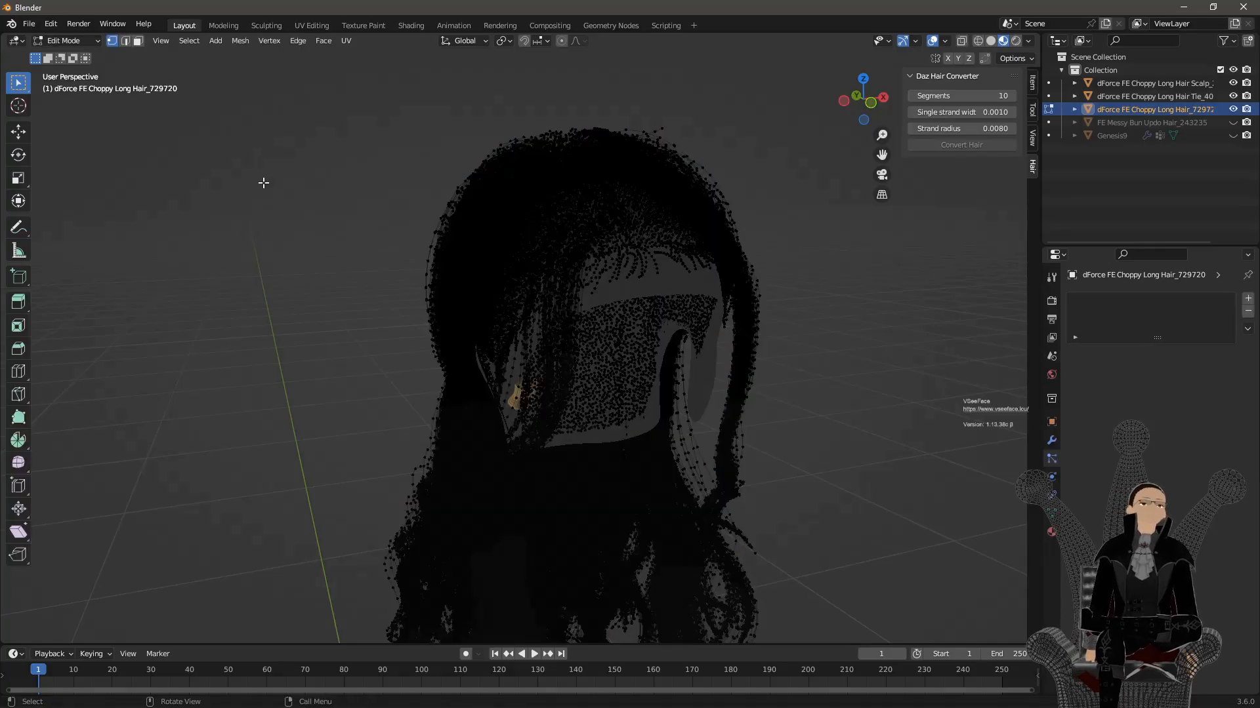
{"action": "middle_click_drag", "start_coordinate": [492, 215], "coordinate": [464, 225]}
{"action": "key", "text": "a"}
{"action": "middle_click_drag", "start_coordinate": [392, 202], "coordinate": [376, 147]}
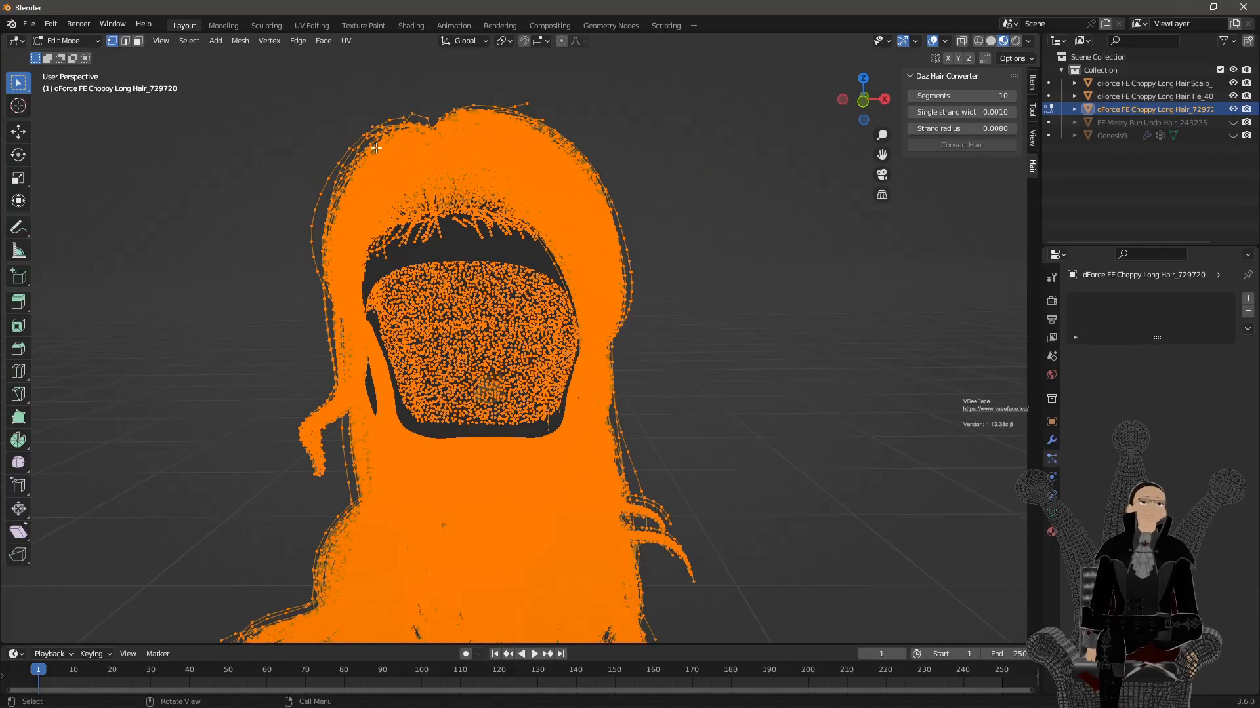
{"action": "left_click", "coordinate": [240, 40]}
{"action": "mouse_move", "coordinate": [281, 354]}
{"action": "left_click", "coordinate": [368, 353]}
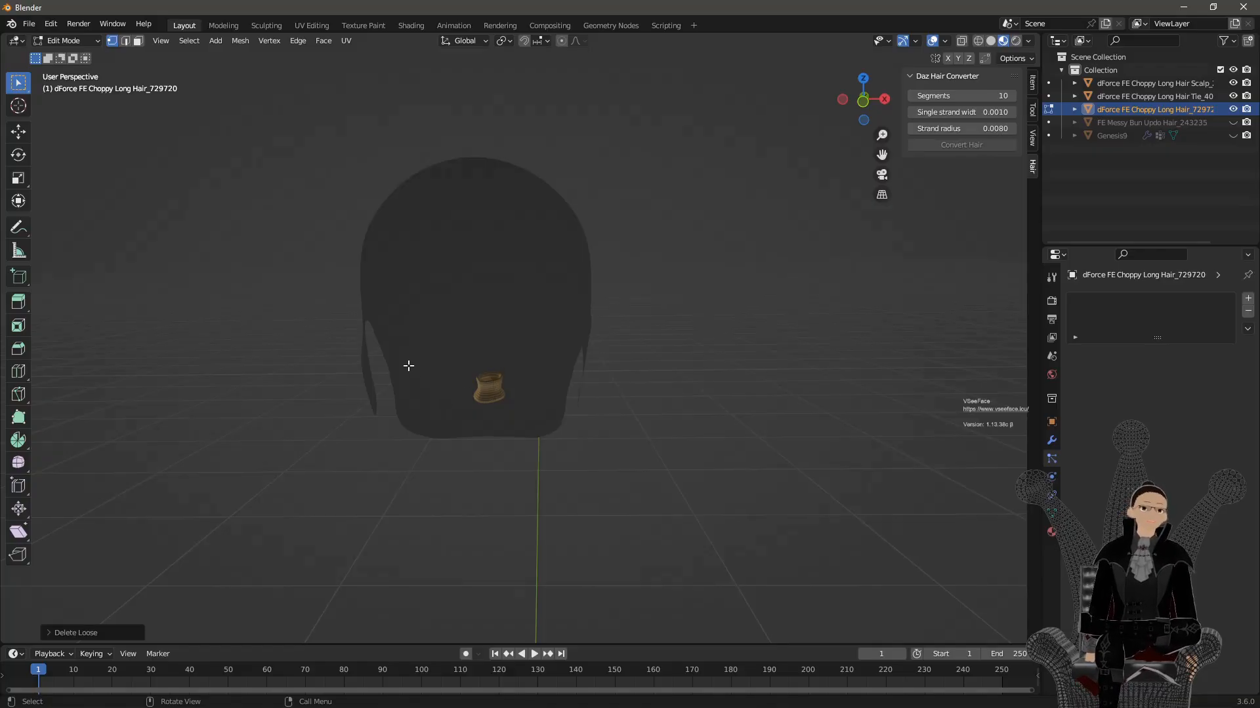
{"action": "middle_click_drag", "start_coordinate": [408, 365], "coordinate": [483, 374]}
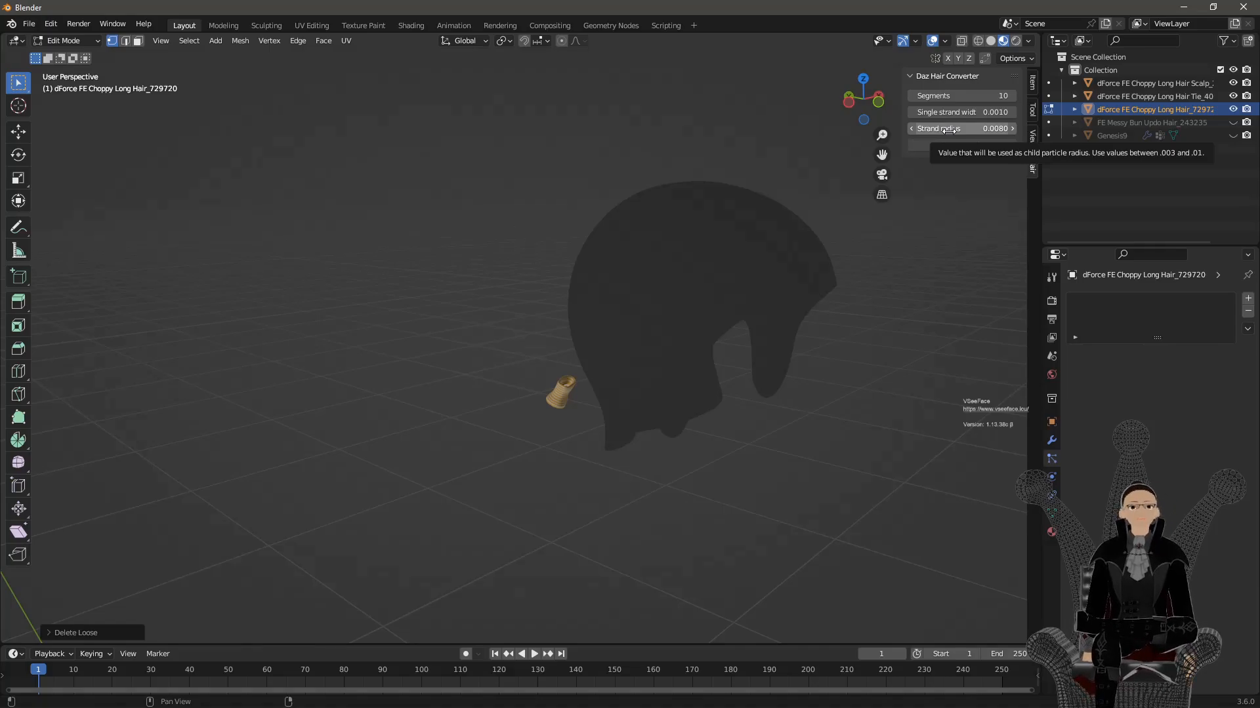
{"action": "middle_click_drag", "start_coordinate": [676, 307], "coordinate": [659, 365]}
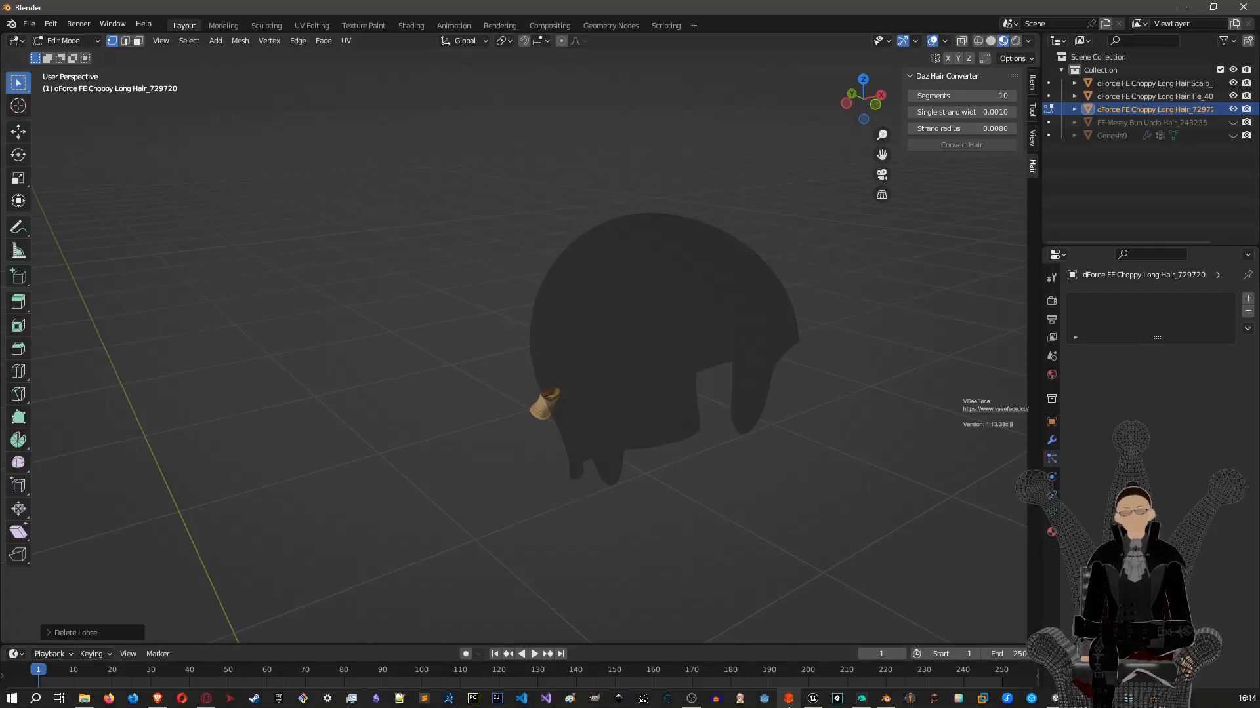
{"action": "middle_click_drag", "start_coordinate": [732, 318], "coordinate": [542, 259]}
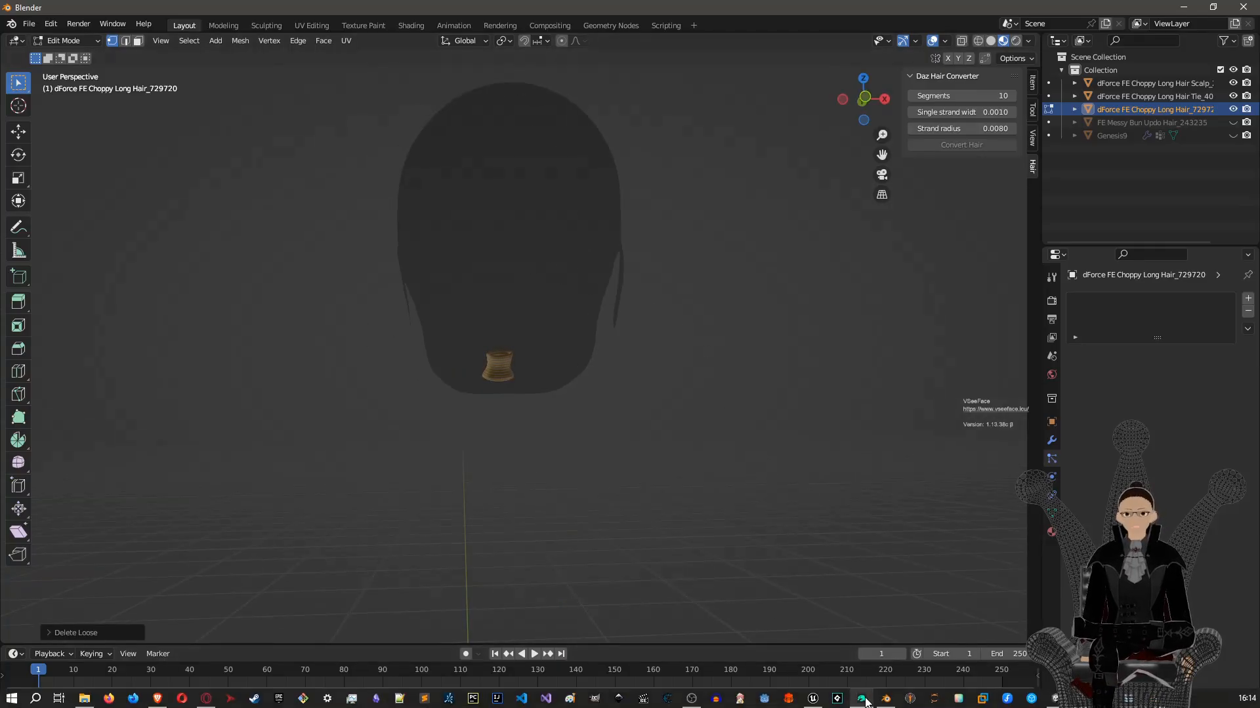
Switch to Daz Studio and preview the Choppy Long Hair in the photorealistic draw style, then restore the shaded viewport style
{"action": "left_click", "coordinate": [866, 700]}
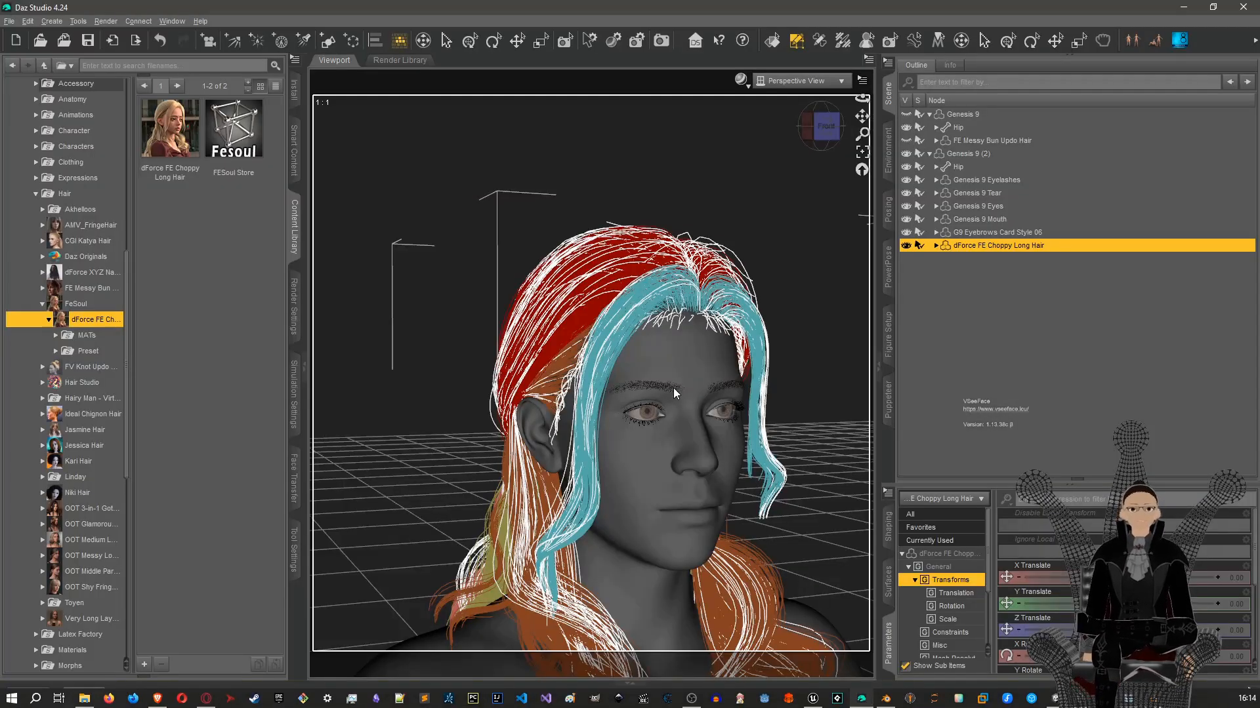
{"action": "left_click", "coordinate": [748, 90]}
{"action": "left_click", "coordinate": [747, 253]}
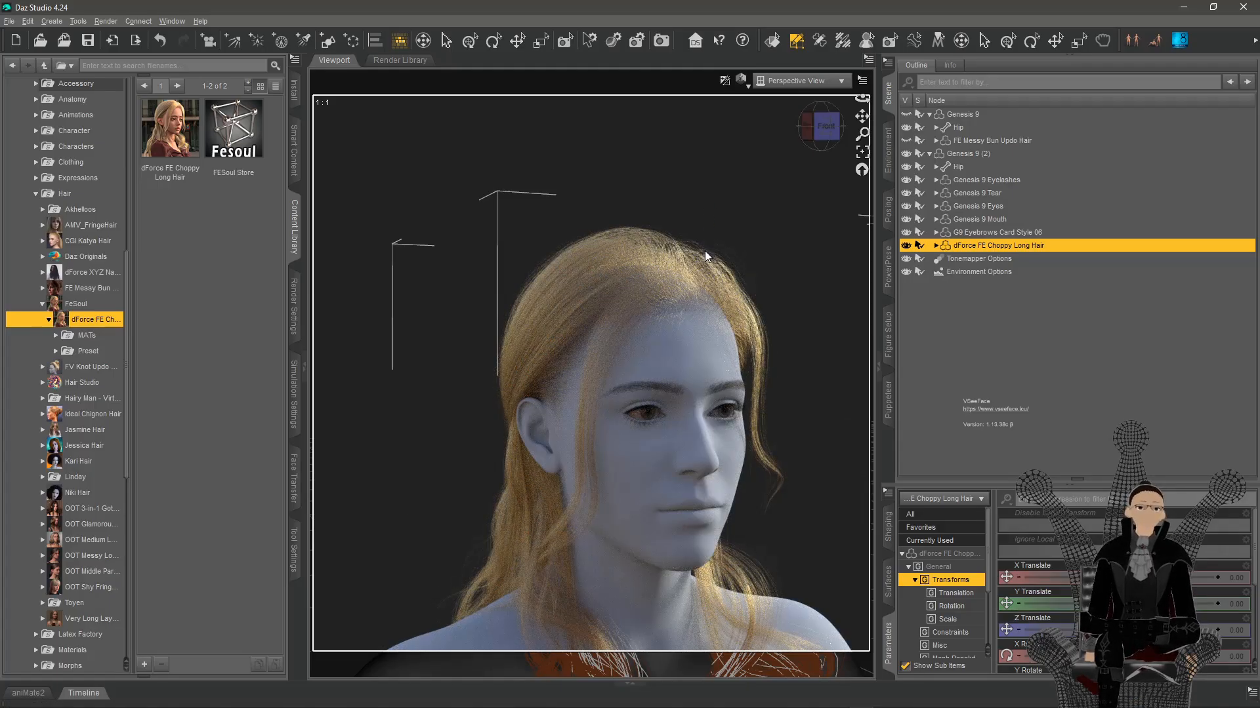
{"action": "middle_click_drag", "start_coordinate": [651, 266], "coordinate": [660, 282]}
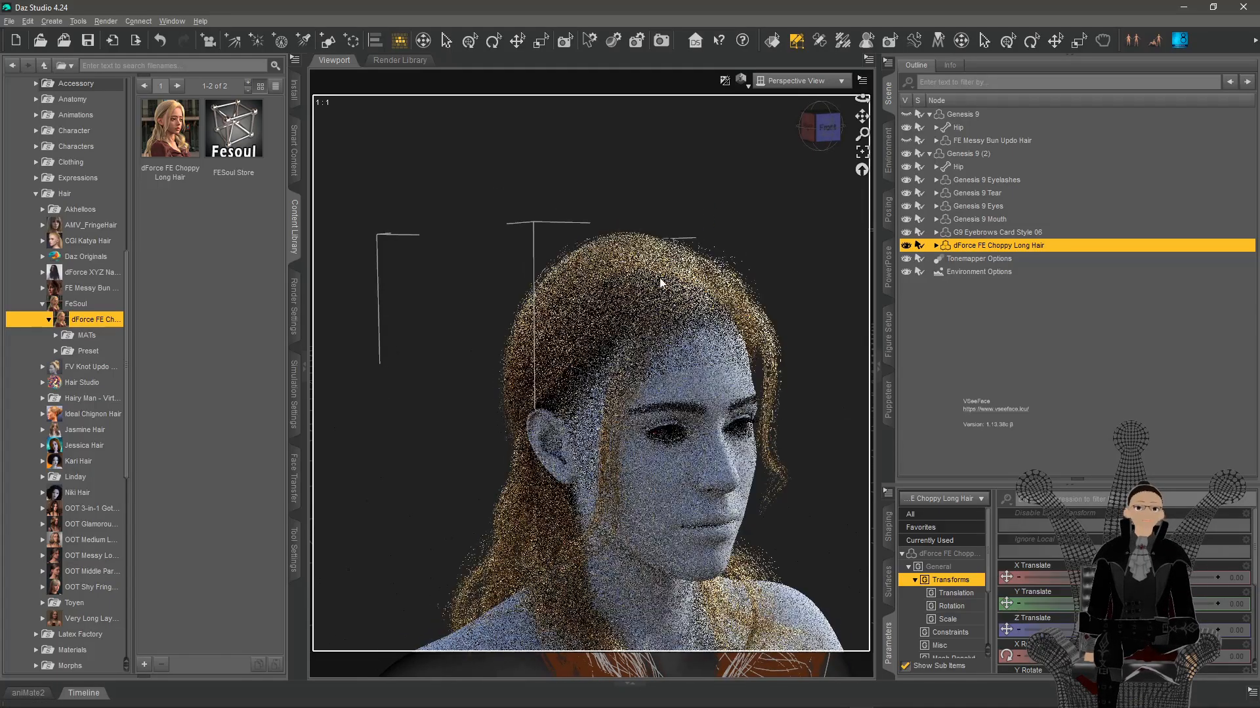
{"action": "left_click", "coordinate": [742, 87]}
{"action": "left_click", "coordinate": [719, 202]}
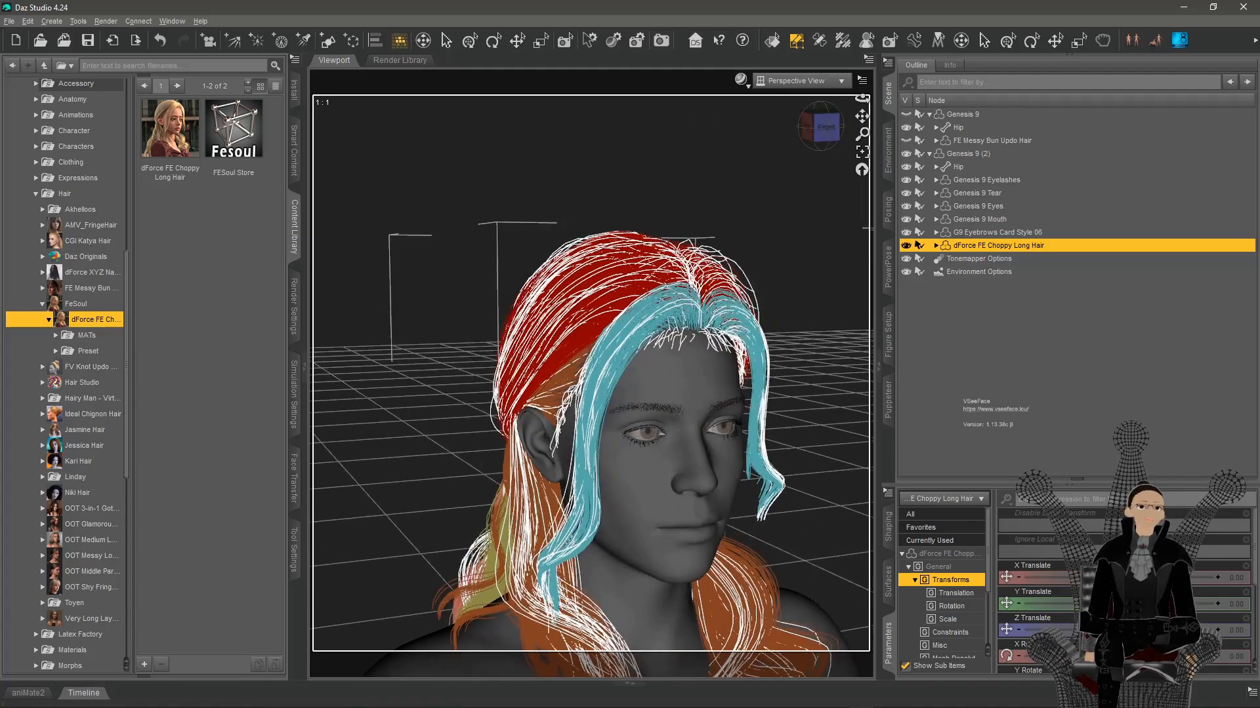
Switch to Blender, undo the Delete Loose cleanup on the dForce FE Choppy Long Hair mesh and return to Object Mode
{"action": "middle_click_drag", "start_coordinate": [662, 295], "coordinate": [653, 283]}
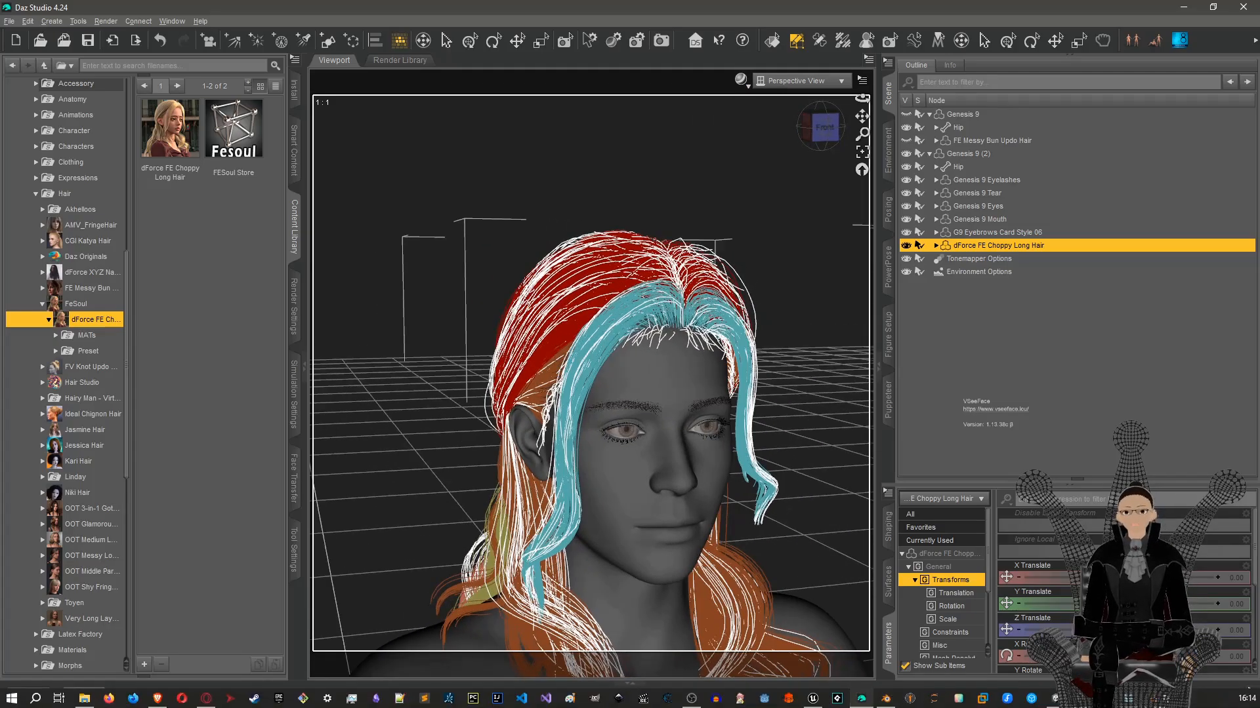
{"action": "left_click", "coordinate": [886, 699]}
{"action": "key", "text": "ctrl+z"}
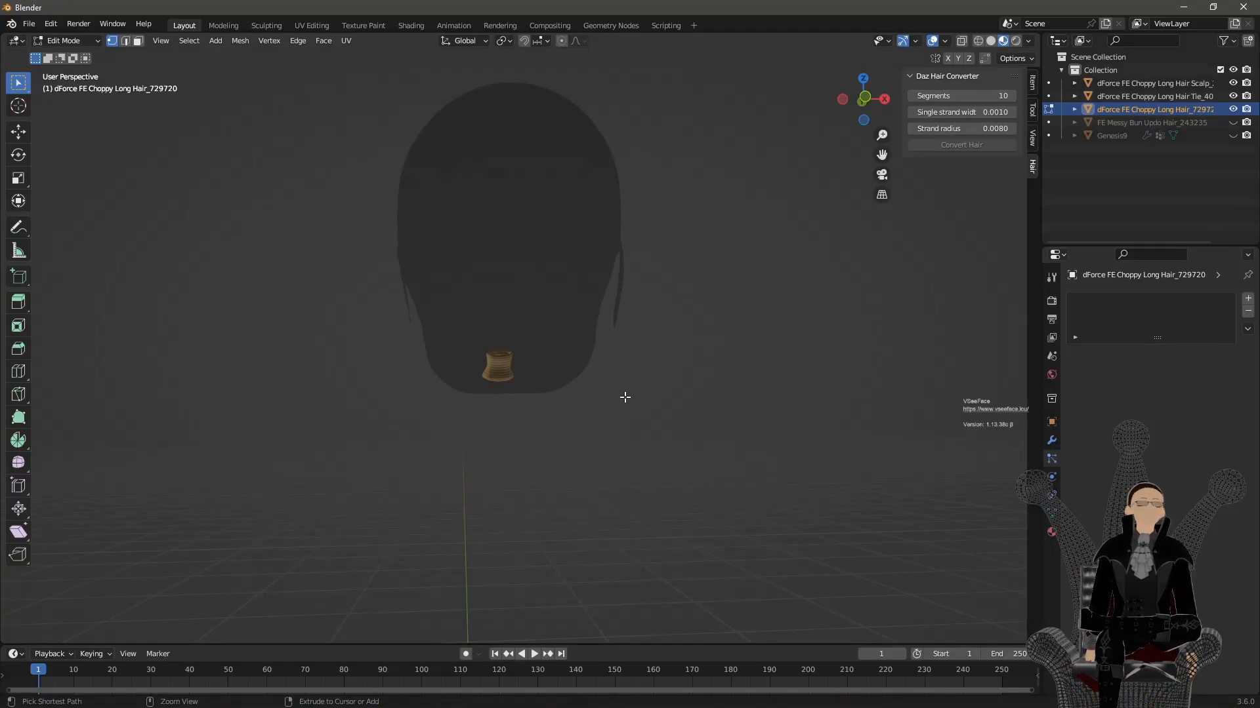
{"action": "key", "text": "ctrl+z"}
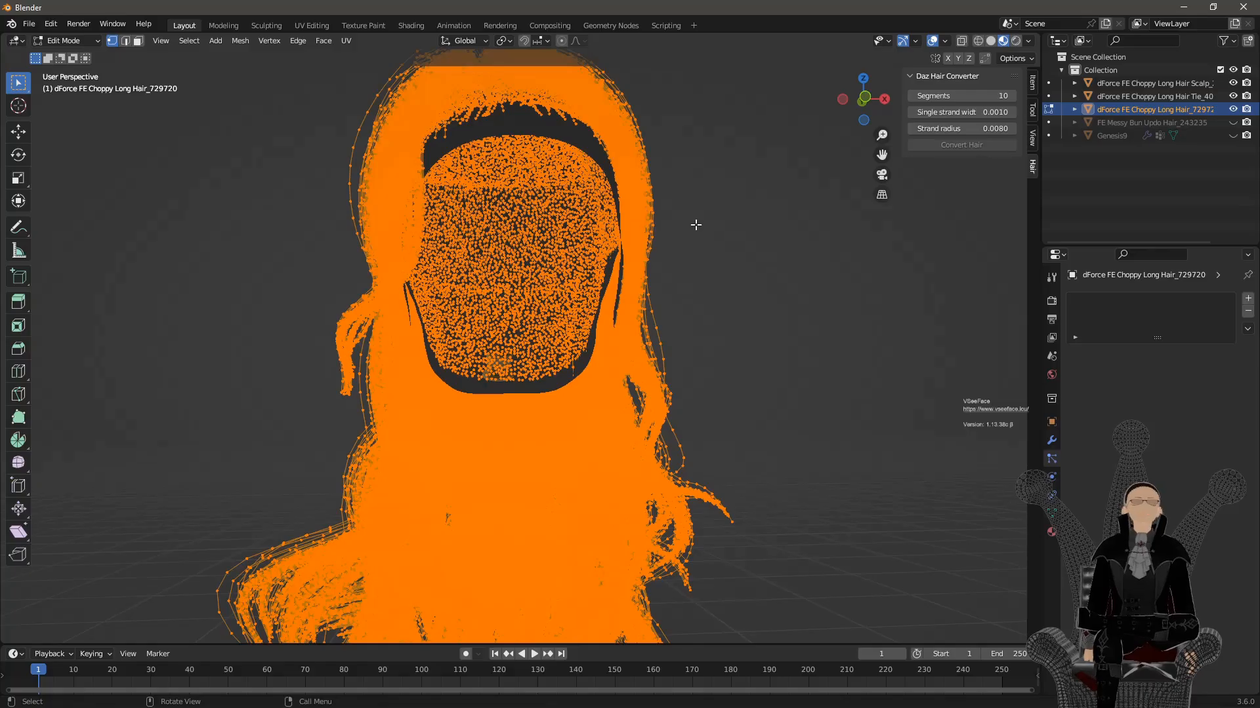
{"action": "left_click", "coordinate": [65, 41]}
{"action": "left_click", "coordinate": [66, 55]}
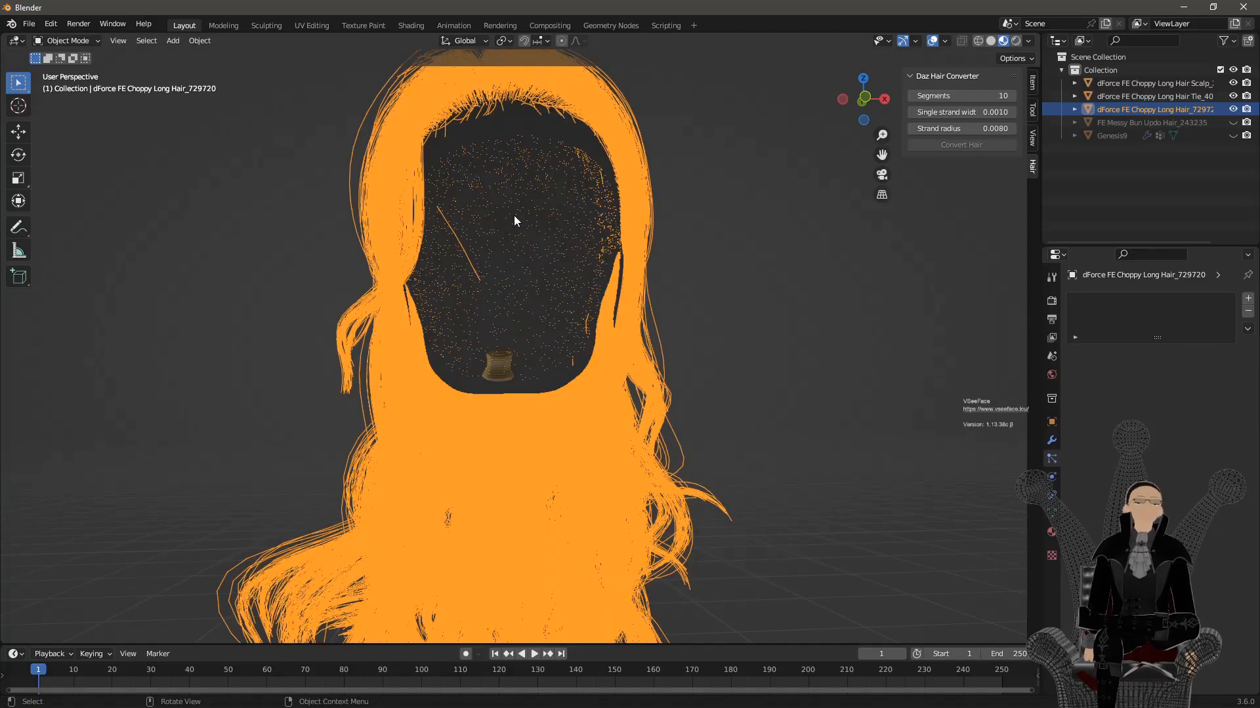
Deselect the Choppy Long Hair mesh and display the viewport in Rendered shading
{"action": "middle_click_drag", "start_coordinate": [572, 353], "coordinate": [578, 402], "text": "shift"}
{"action": "left_click", "coordinate": [714, 340]}
{"action": "left_click", "coordinate": [1016, 40]}
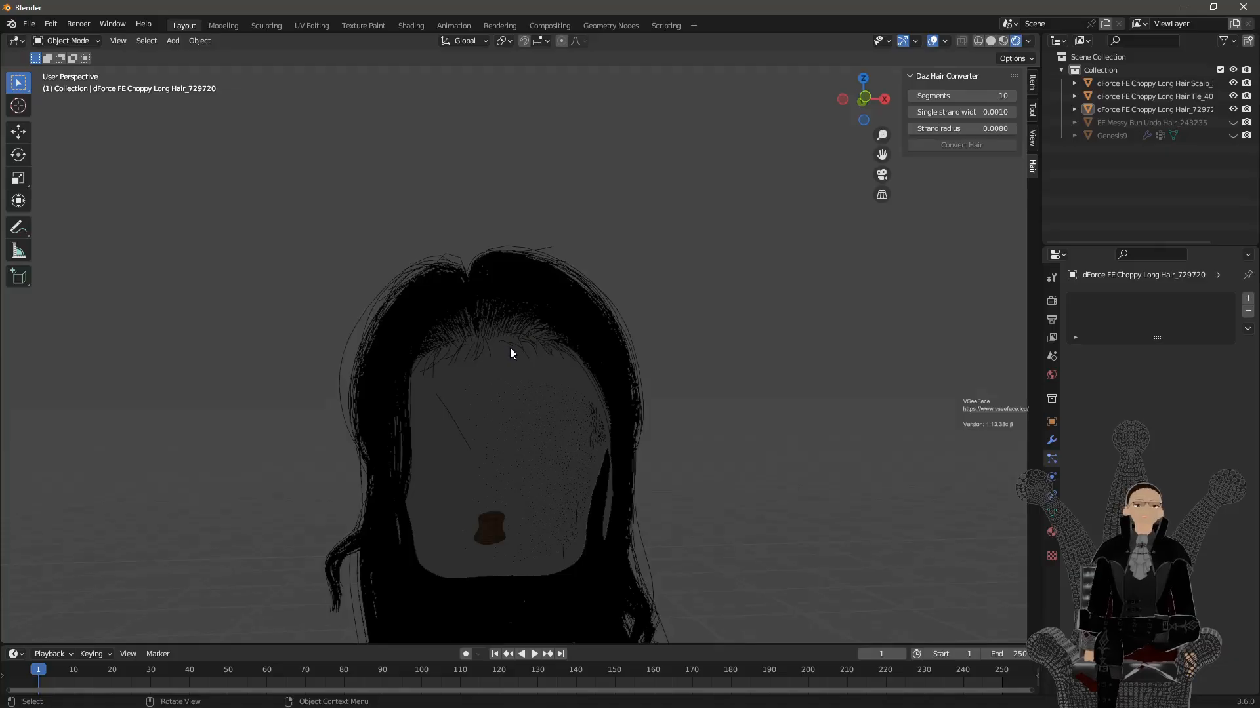
{"action": "middle_click_drag", "start_coordinate": [510, 352], "coordinate": [633, 443]}
Add a point light to the scene and raise it along Z to about 1.77 m, above the hair
{"action": "key", "text": "shift+a"}
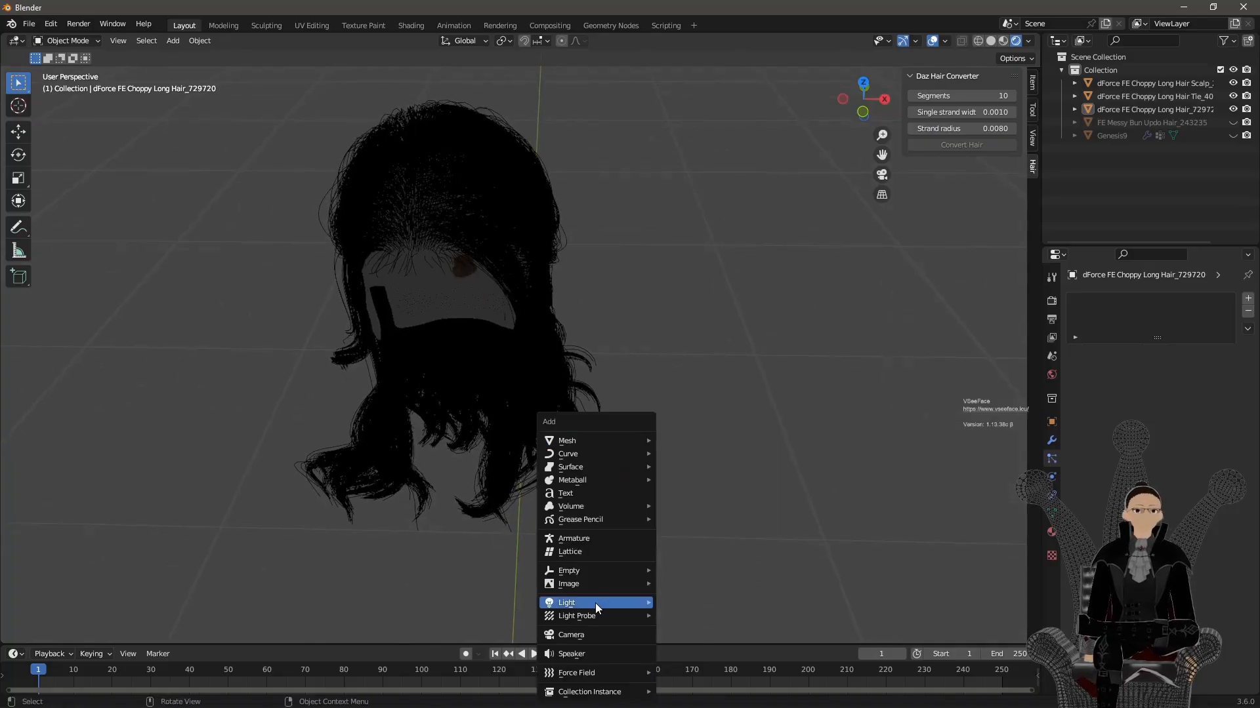
{"action": "mouse_move", "coordinate": [594, 616]}
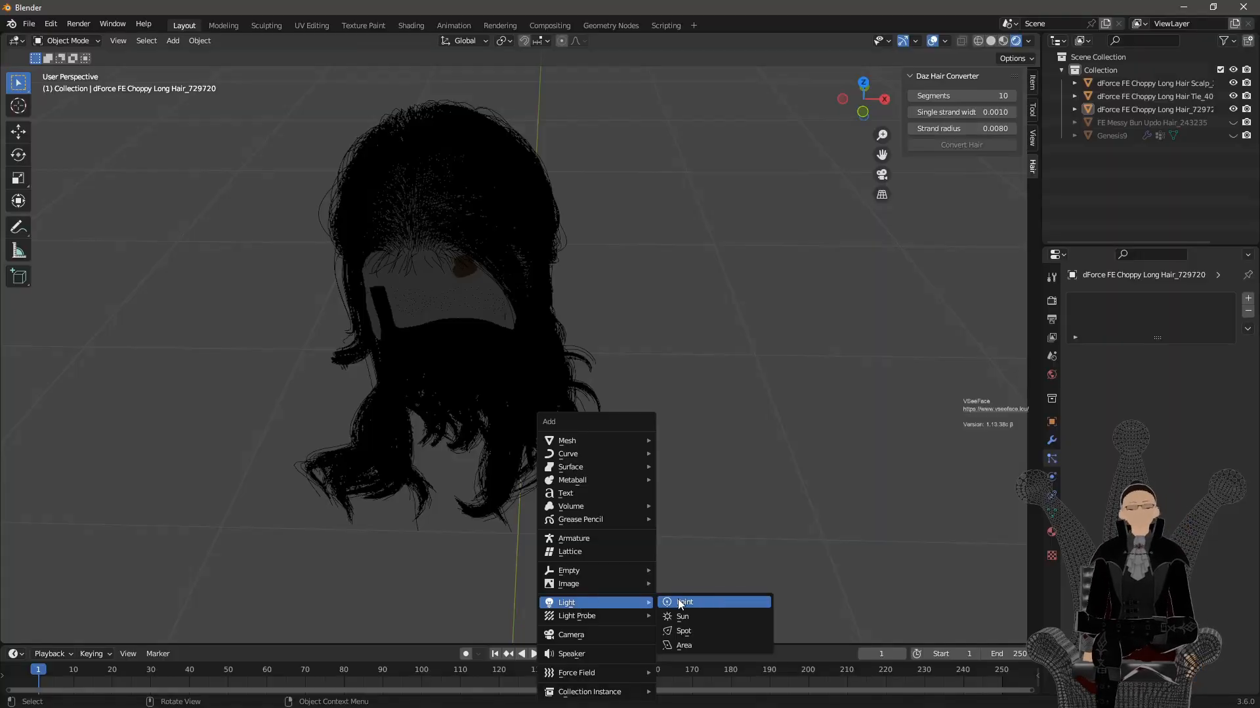
{"action": "left_click", "coordinate": [678, 599]}
{"action": "scroll", "coordinate": [501, 459], "scroll_direction": "down", "scroll_amount": 10}
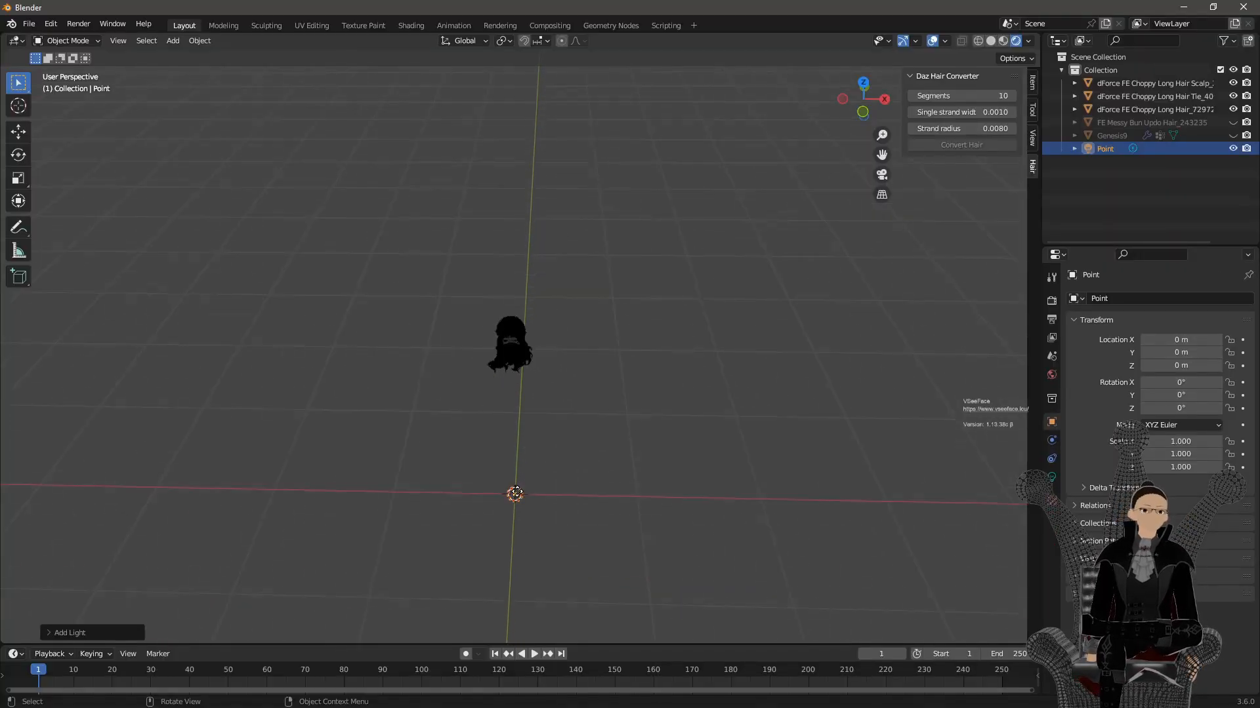
{"action": "left_click", "coordinate": [19, 132]}
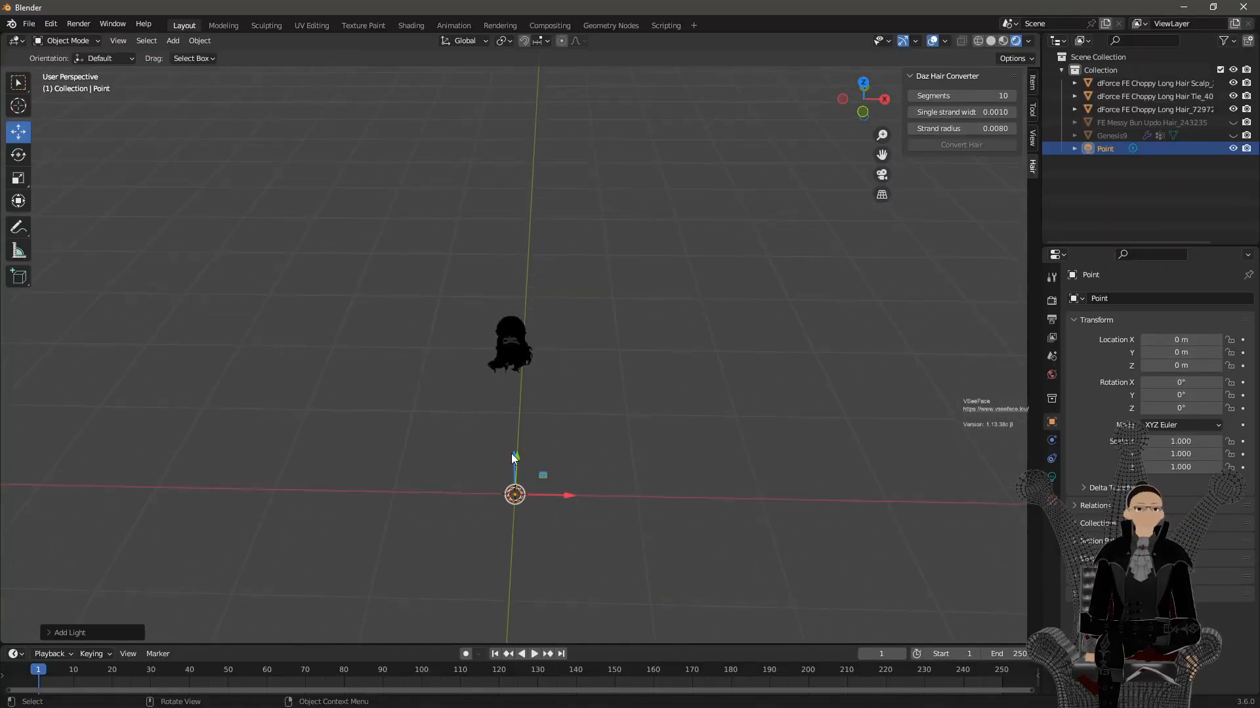
{"action": "left_click_drag", "start_coordinate": [513, 455], "coordinate": [508, 309]}
{"action": "scroll", "coordinate": [505, 316], "scroll_direction": "up", "scroll_amount": 8}
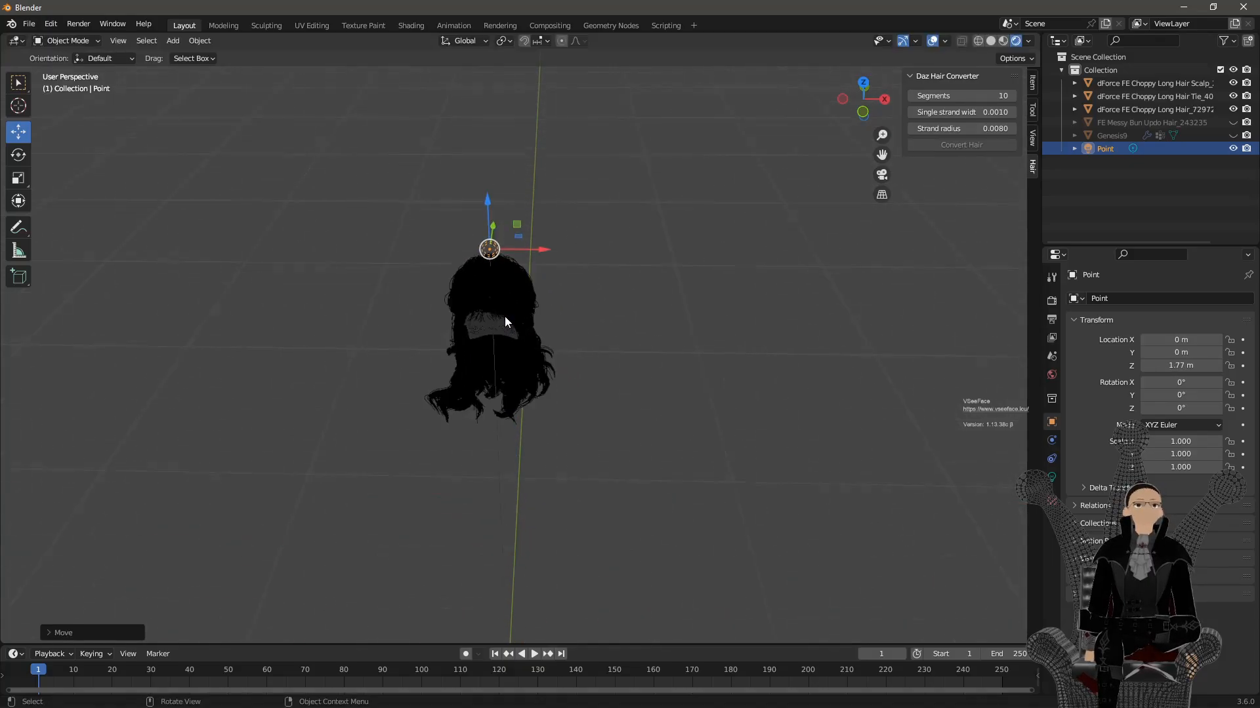
Set the point light's power to 1000 W
{"action": "middle_click_drag", "start_coordinate": [465, 316], "coordinate": [755, 341]}
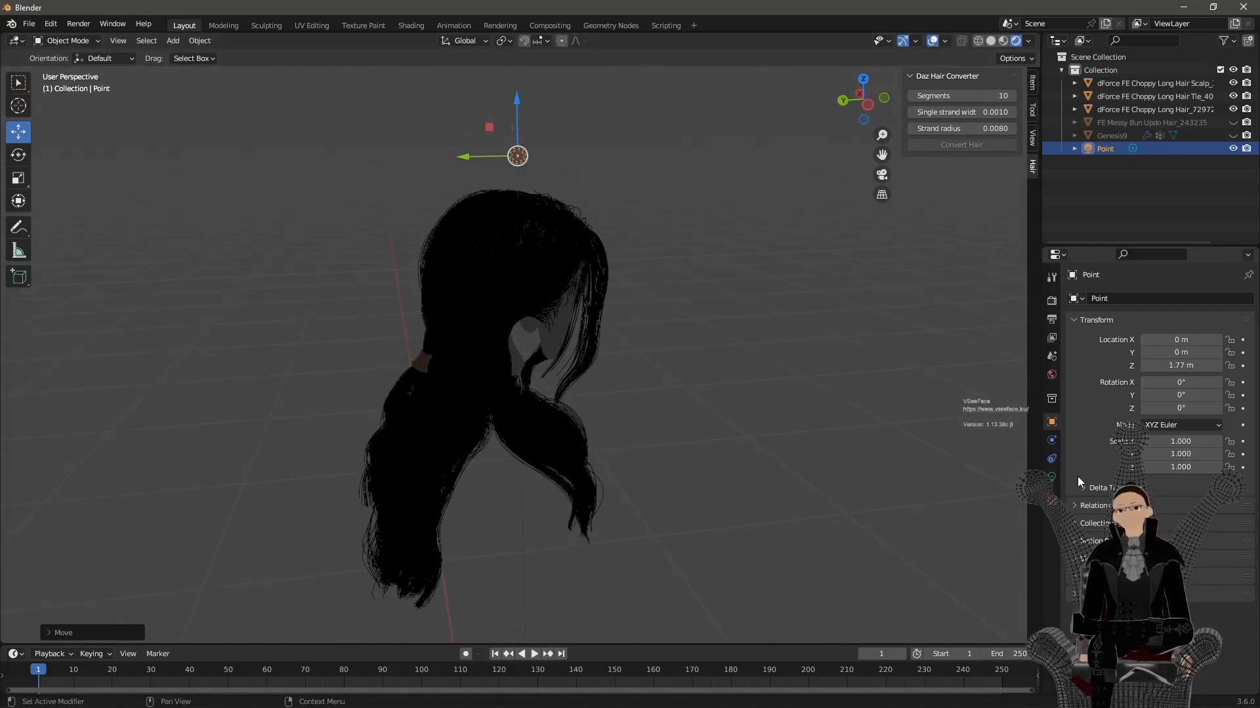
{"action": "left_click", "coordinate": [1053, 477]}
{"action": "left_click", "coordinate": [1162, 388]}
{"action": "type", "text": "1000"}
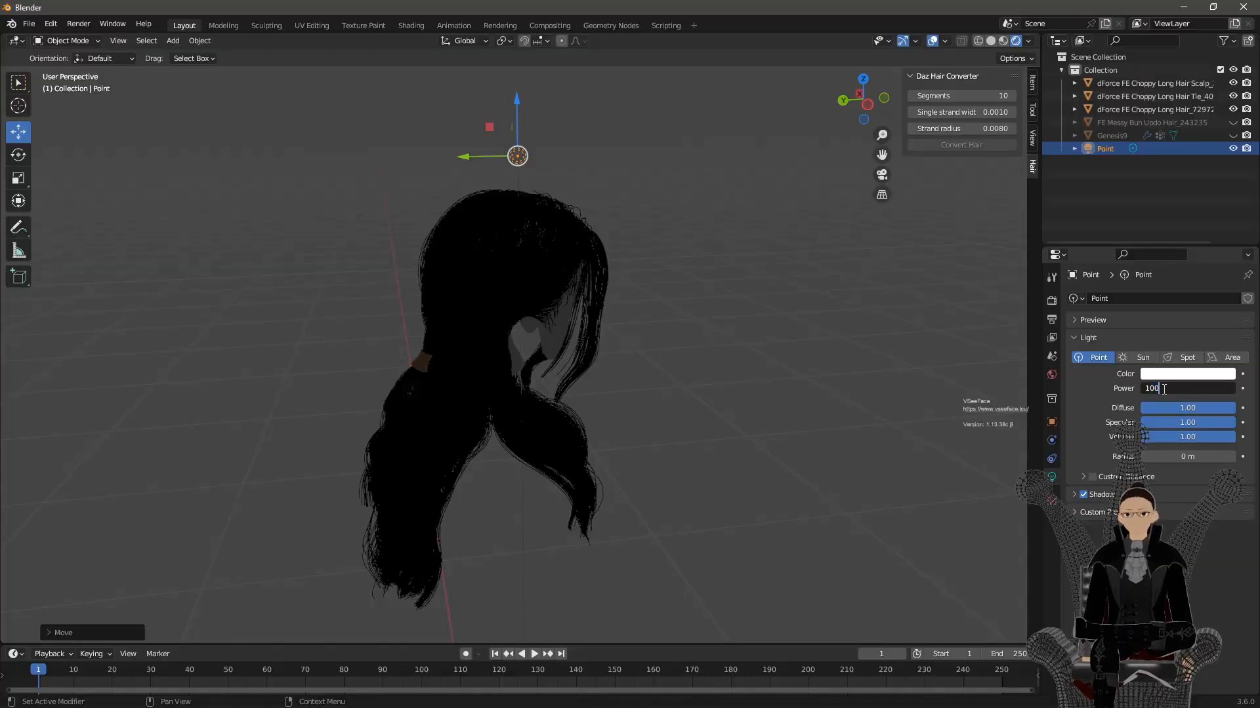
{"action": "key", "text": "Return"}
Lower the point light to forehead height and move it along Y to just in front of the hair
{"action": "middle_click_drag", "start_coordinate": [605, 356], "coordinate": [407, 315]}
{"action": "middle_click_drag", "start_coordinate": [733, 275], "coordinate": [553, 269], "text": "ctrl"}
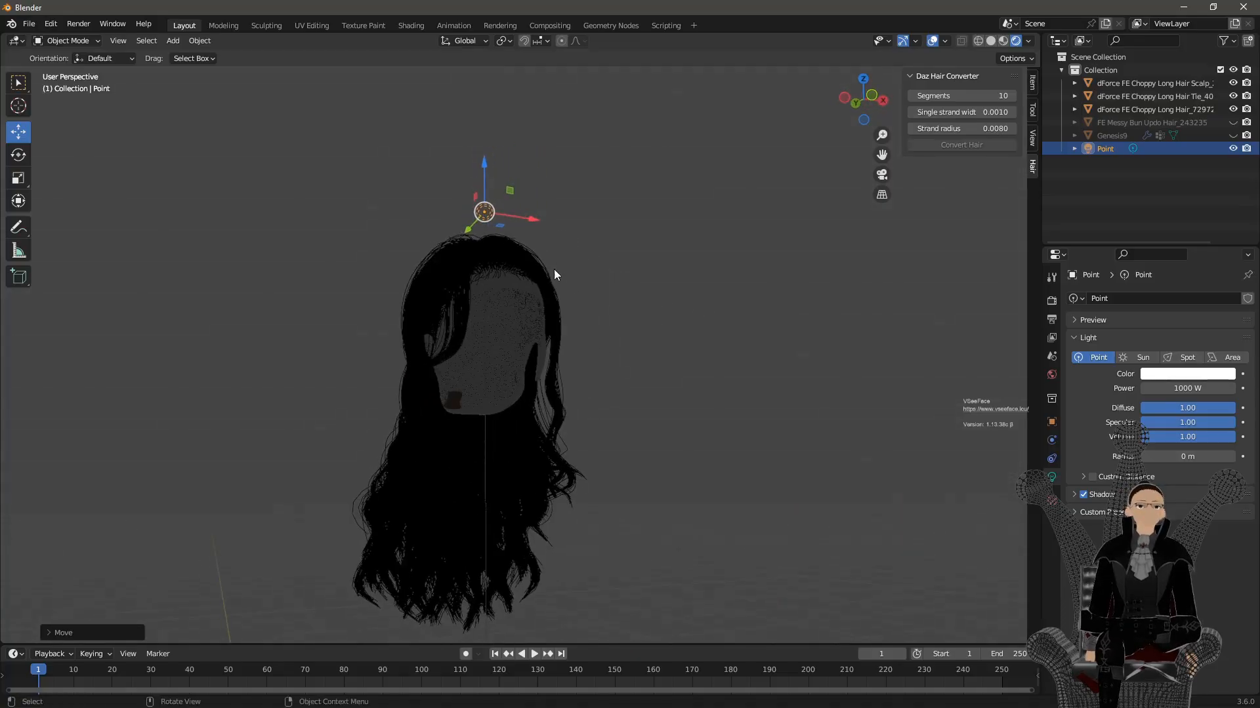
{"action": "left_click_drag", "start_coordinate": [486, 163], "coordinate": [507, 247]}
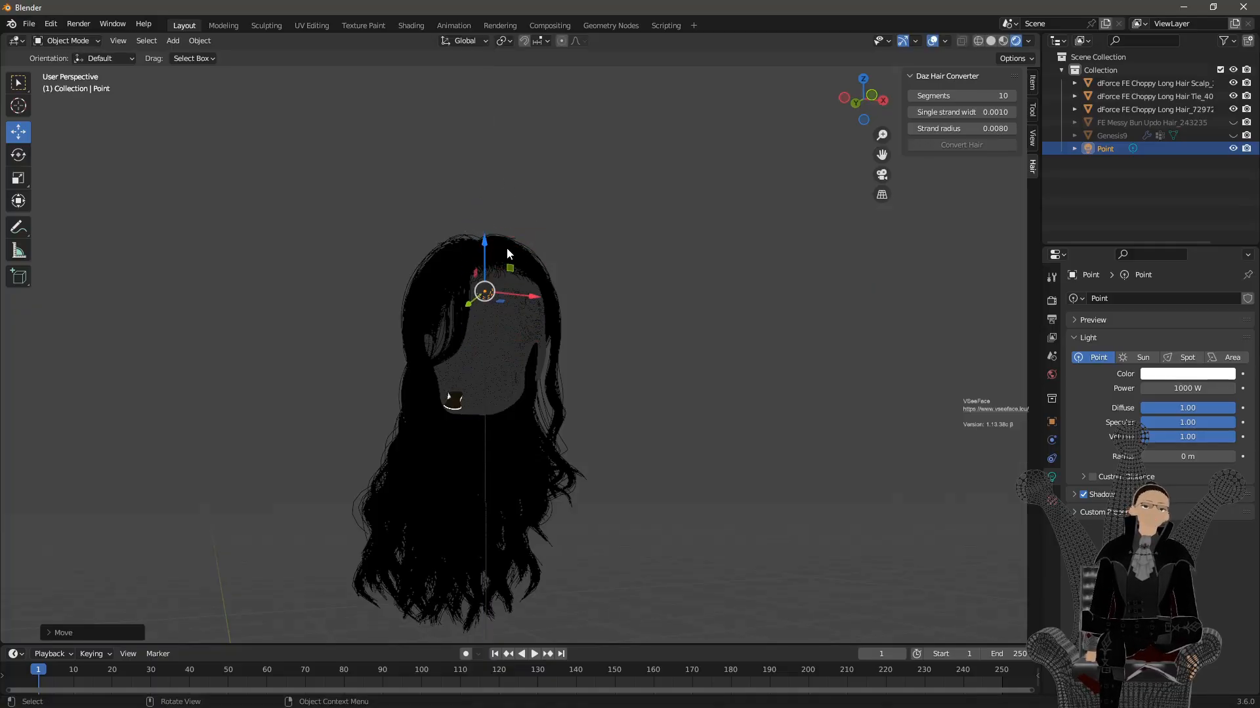
{"action": "middle_click_drag", "start_coordinate": [521, 362], "coordinate": [534, 274]}
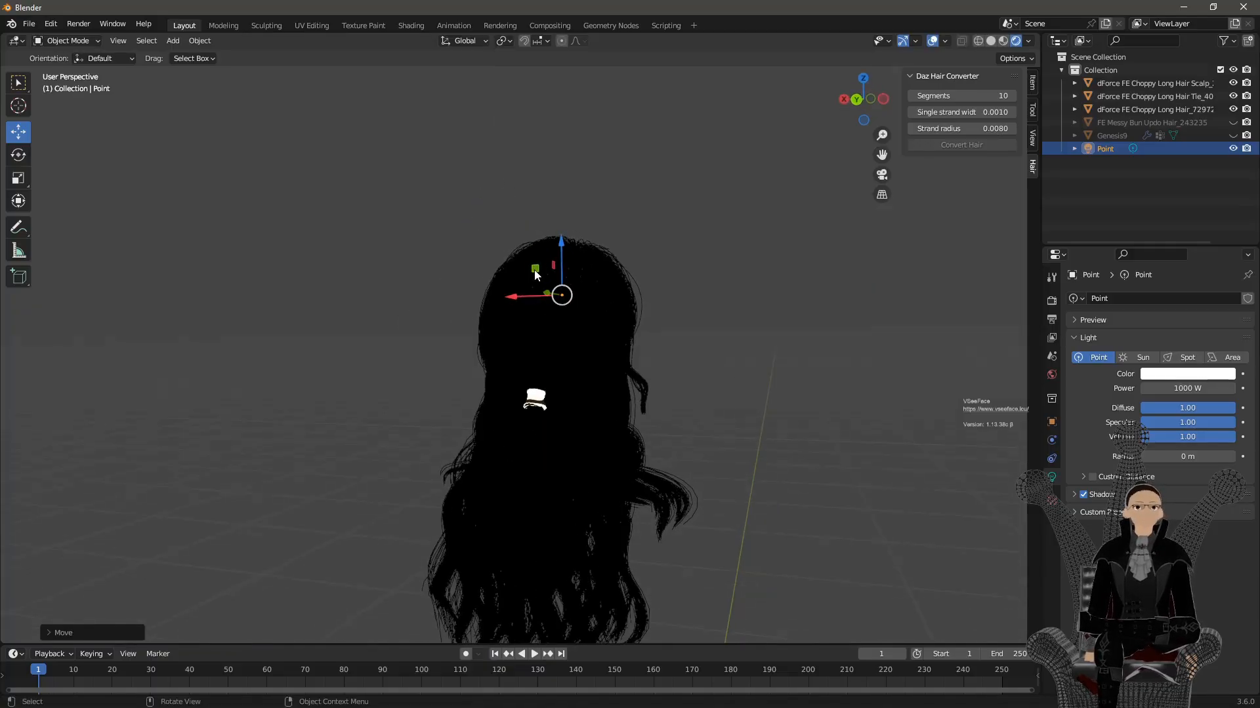
{"action": "left_click_drag", "start_coordinate": [545, 292], "coordinate": [695, 303]}
{"action": "scroll", "coordinate": [695, 303], "scroll_direction": "down", "scroll_amount": 2}
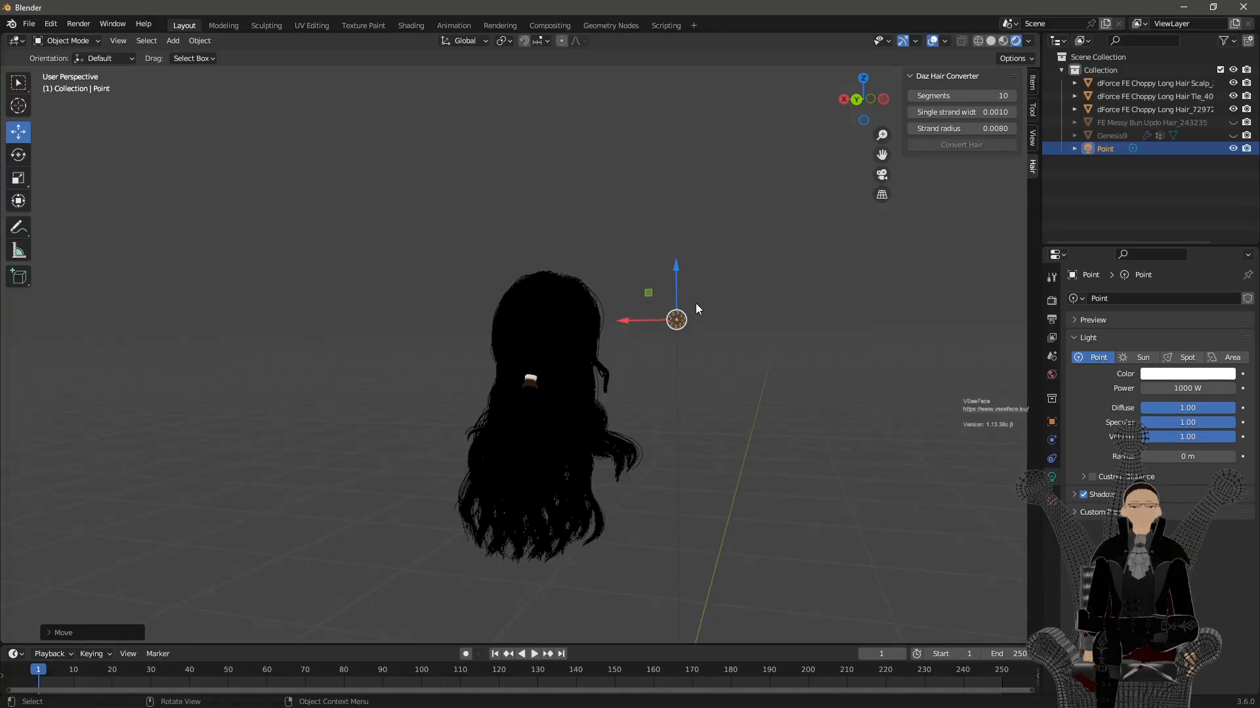
{"action": "middle_click_drag", "start_coordinate": [695, 303], "coordinate": [599, 343]}
{"action": "scroll", "coordinate": [599, 343], "scroll_direction": "down", "scroll_amount": 3}
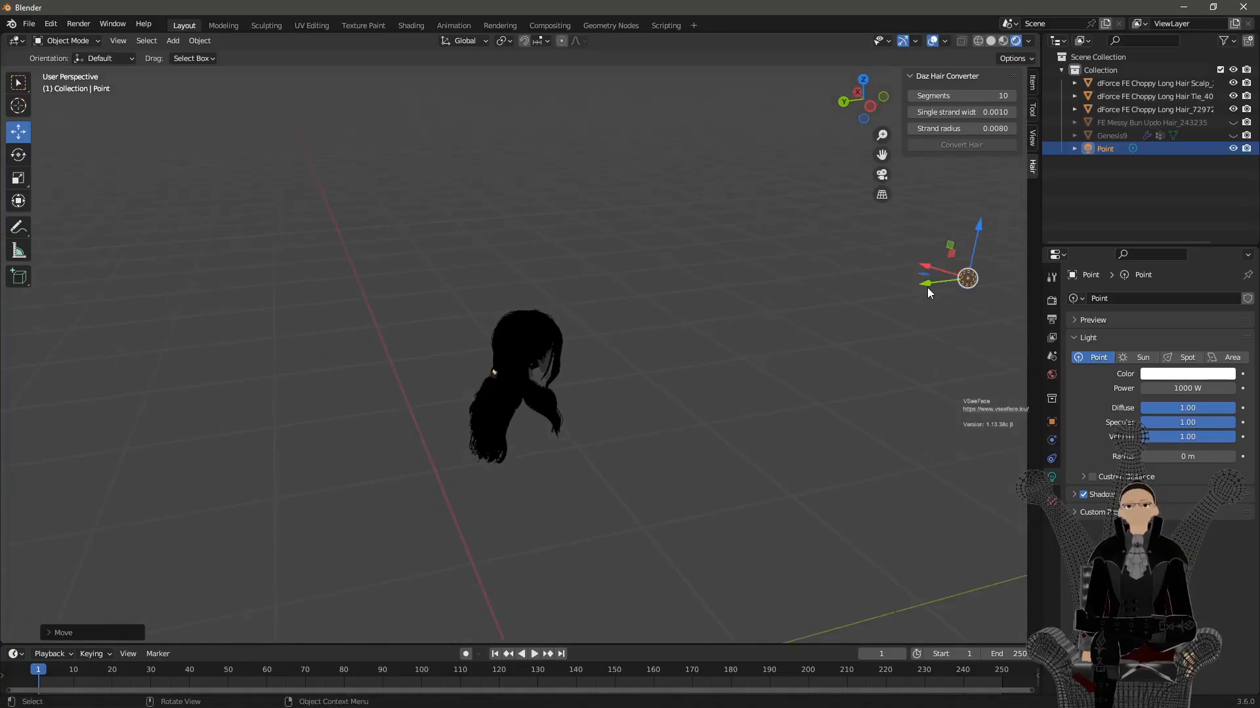
{"action": "left_click_drag", "start_coordinate": [927, 288], "coordinate": [571, 331]}
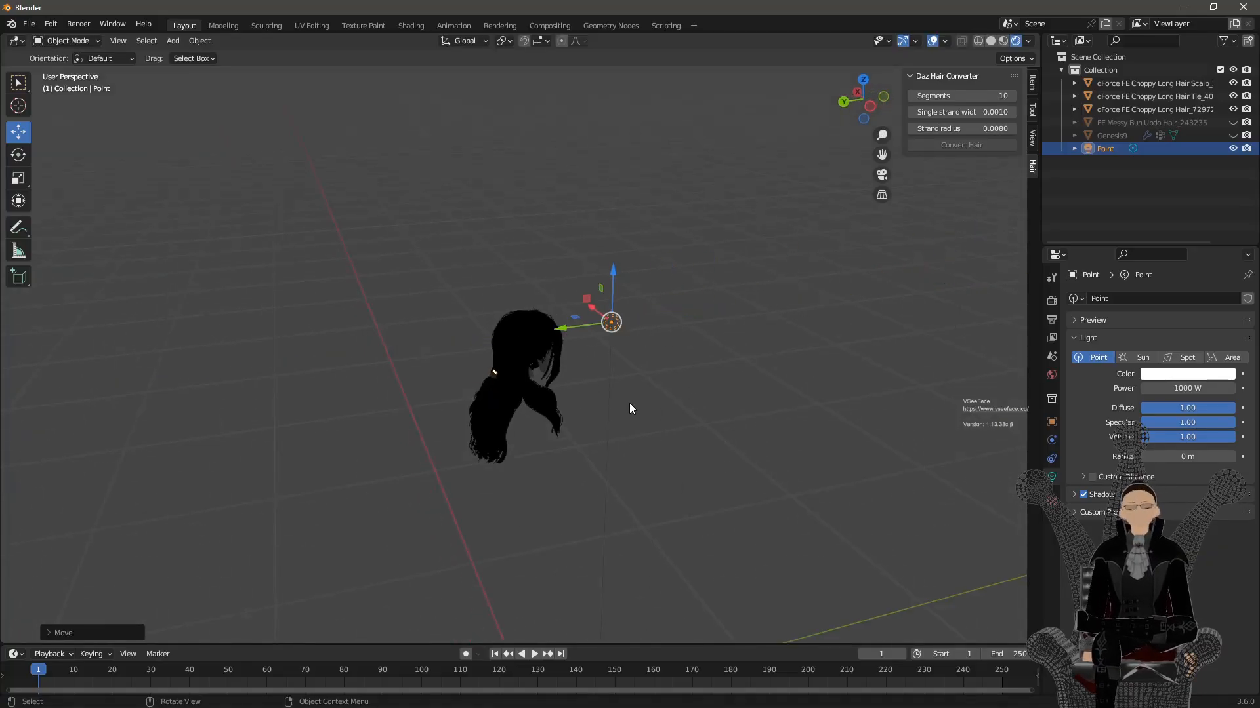